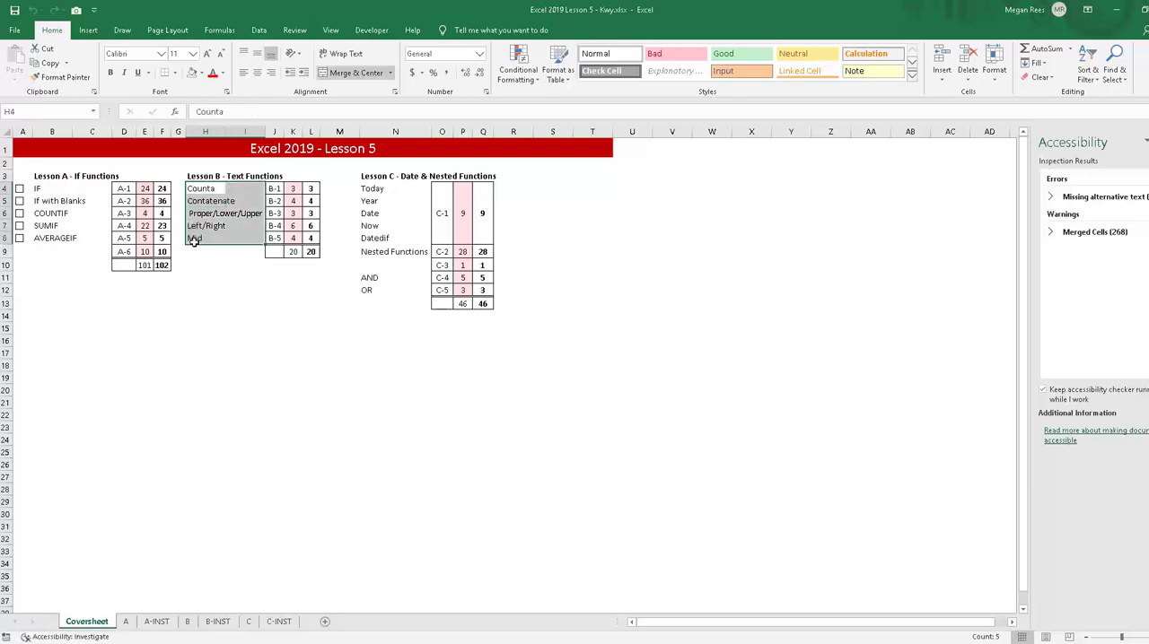
# Step: Review the Lesson B text function topics and the Lesson C date, nested, AND and OR topics on the Coversheet
pyautogui.click(192, 240)
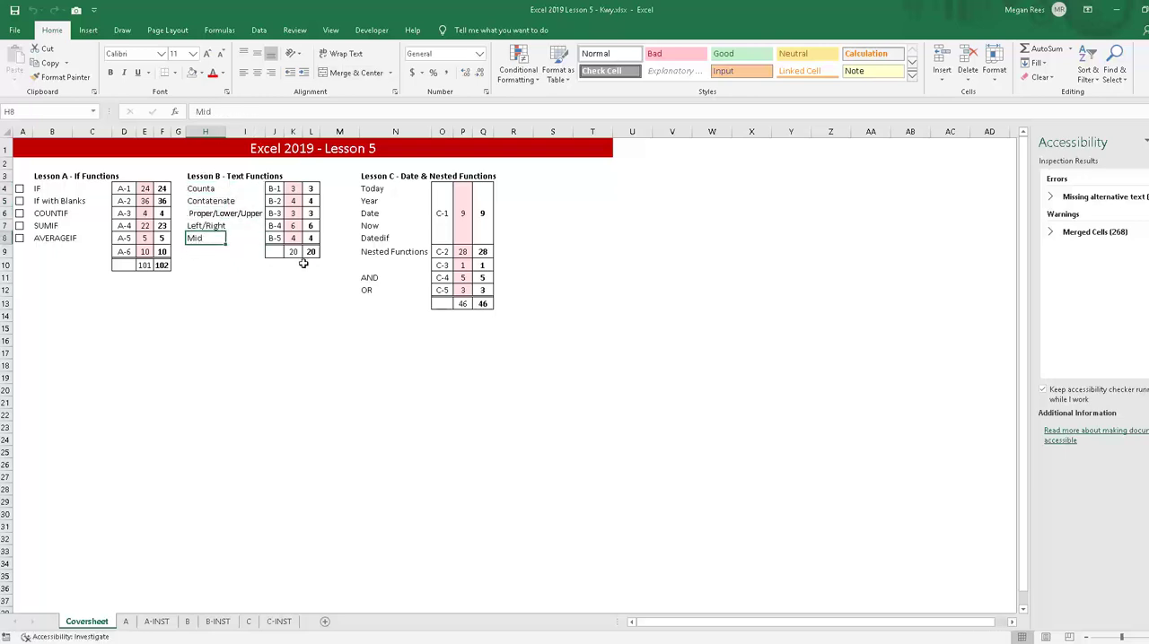
pyautogui.moveTo(382, 189); pyautogui.dragTo(400, 258)
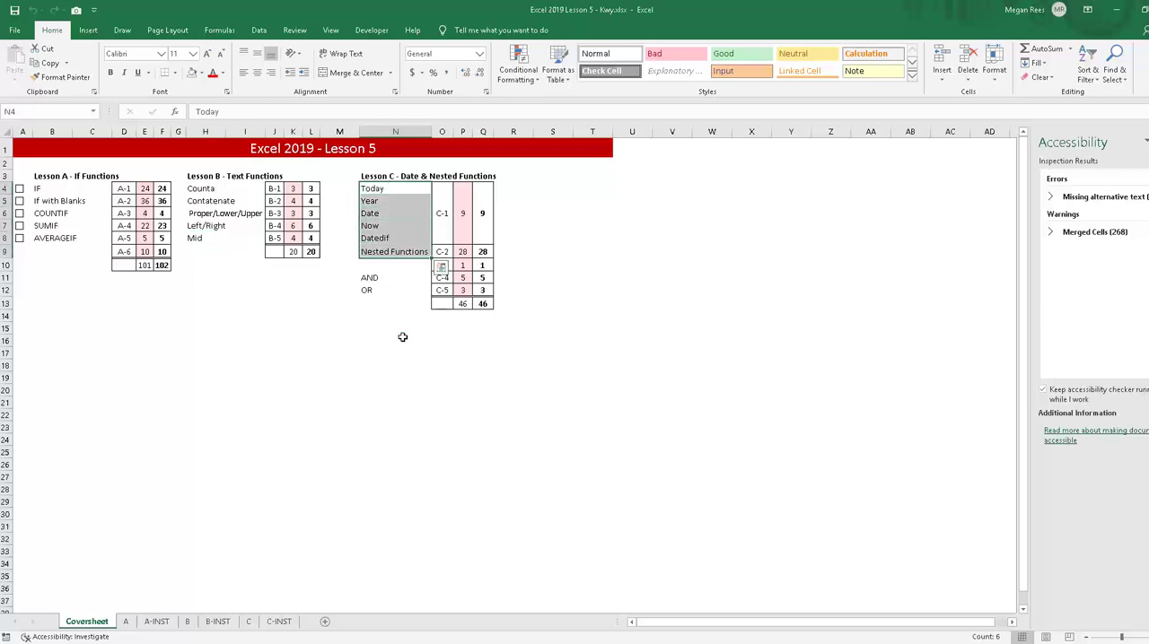
pyautogui.click(403, 338)
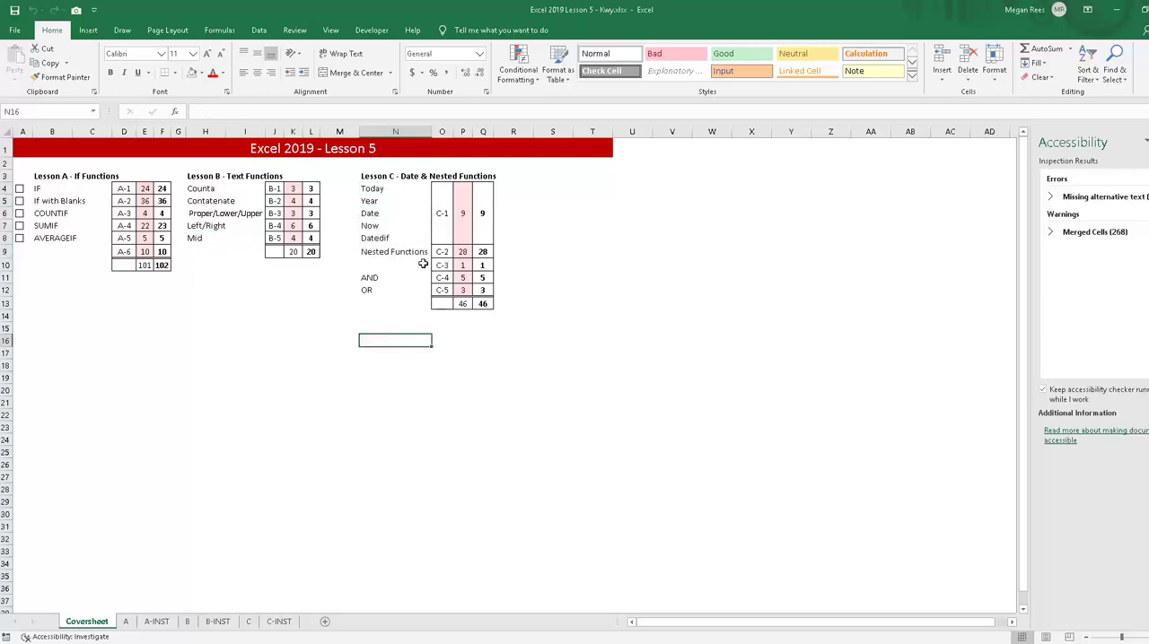
pyautogui.moveTo(380, 189); pyautogui.dragTo(394, 256)
pyautogui.click(403, 327)
pyautogui.click(324, 383)
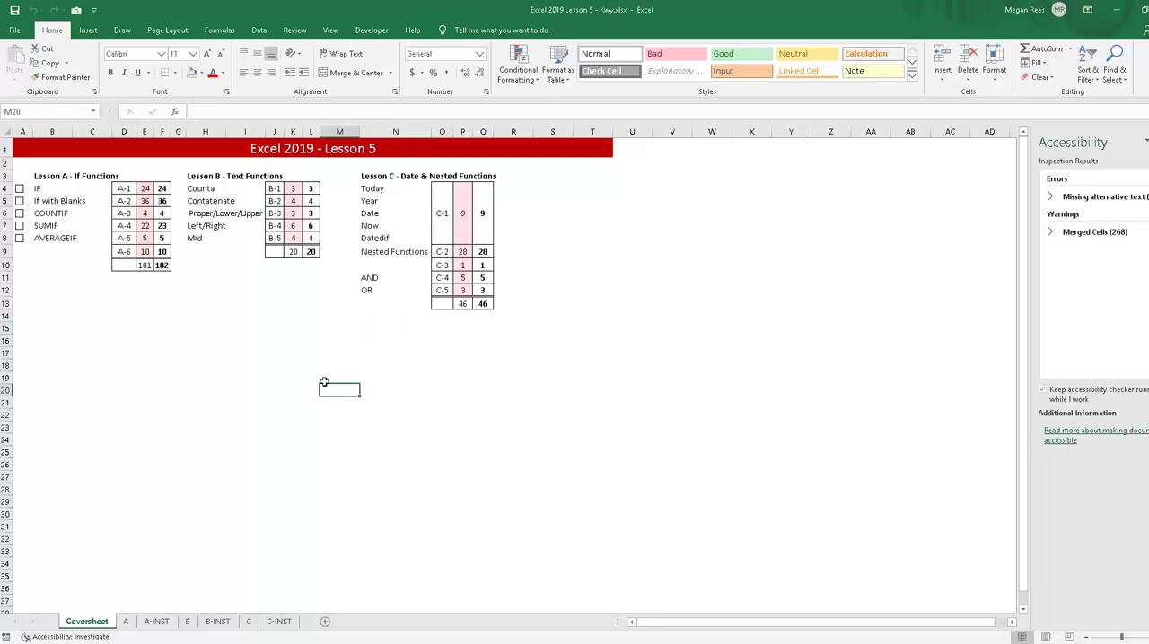
pyautogui.click(311, 330)
pyautogui.click(370, 343)
pyautogui.click(371, 277)
pyautogui.click(369, 291)
pyautogui.click(371, 275)
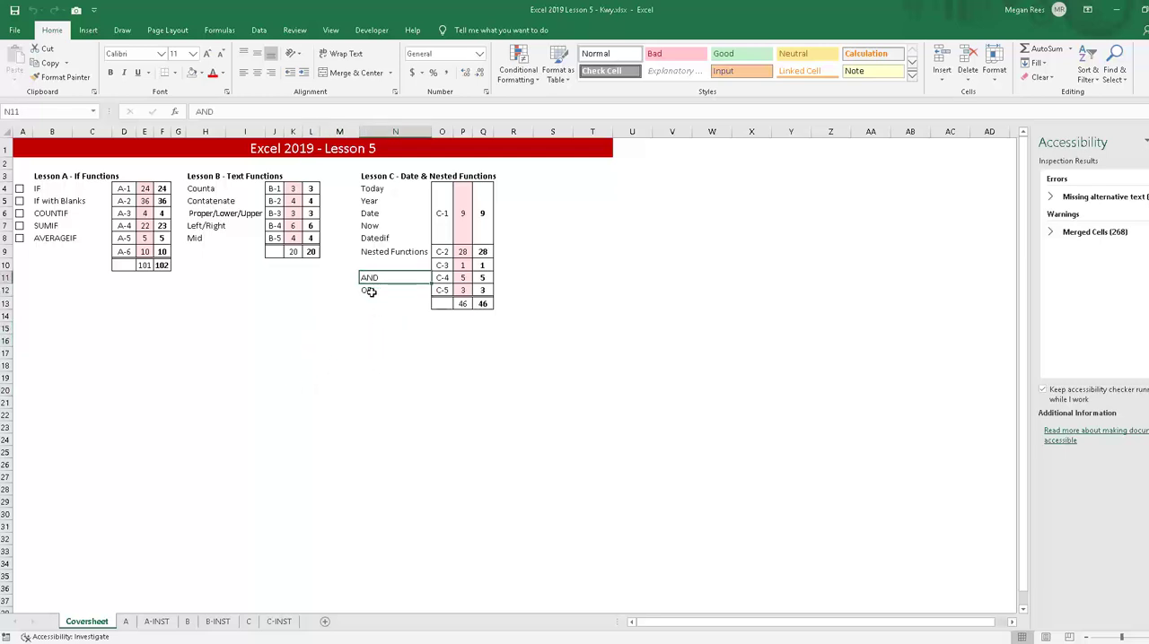
pyautogui.click(338, 380)
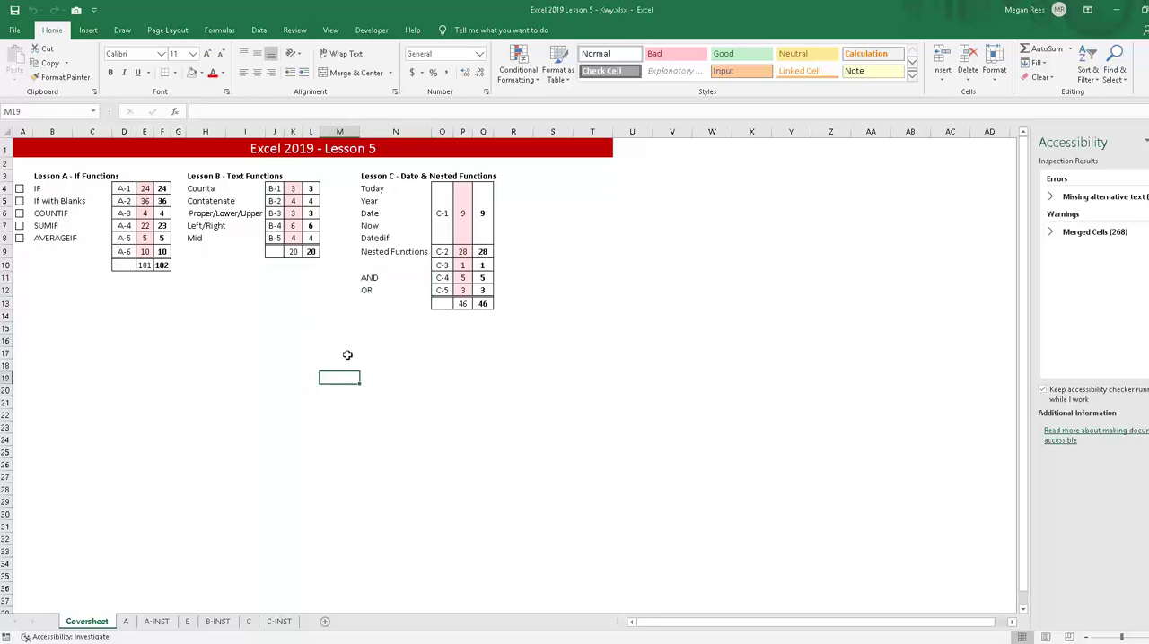
pyautogui.click(363, 319)
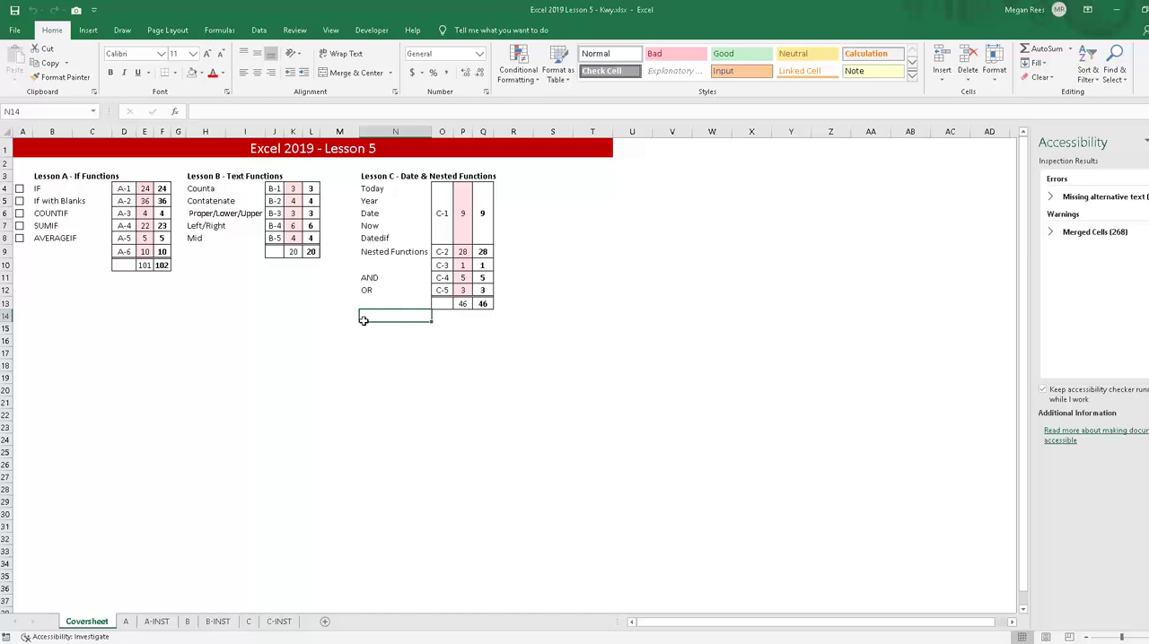
pyautogui.click(344, 338)
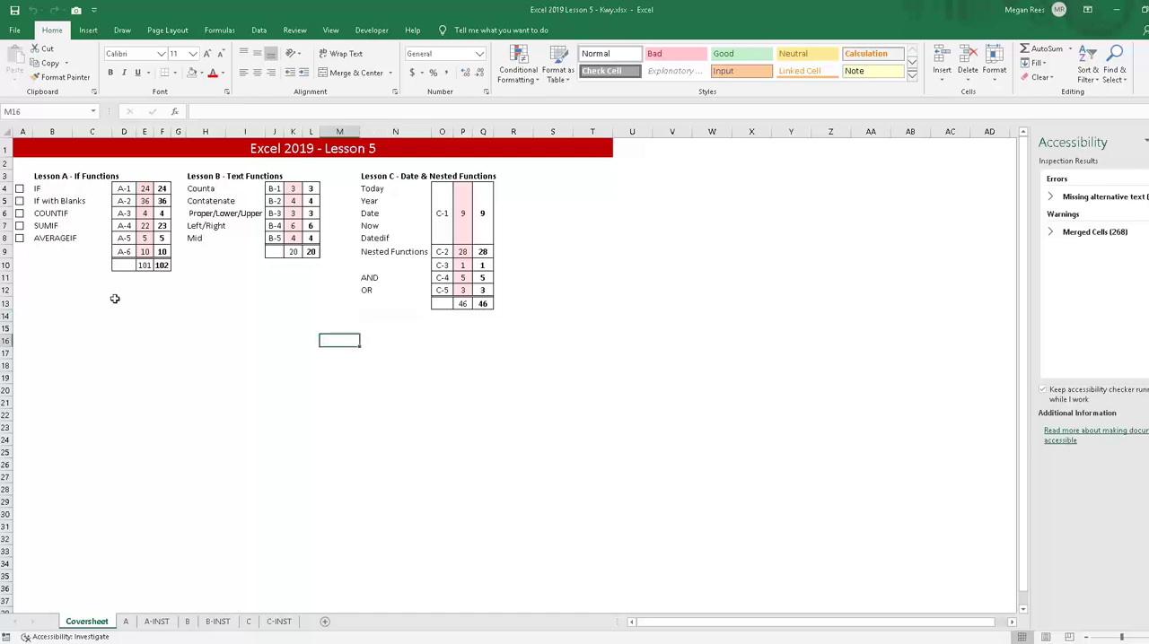
pyautogui.click(290, 516)
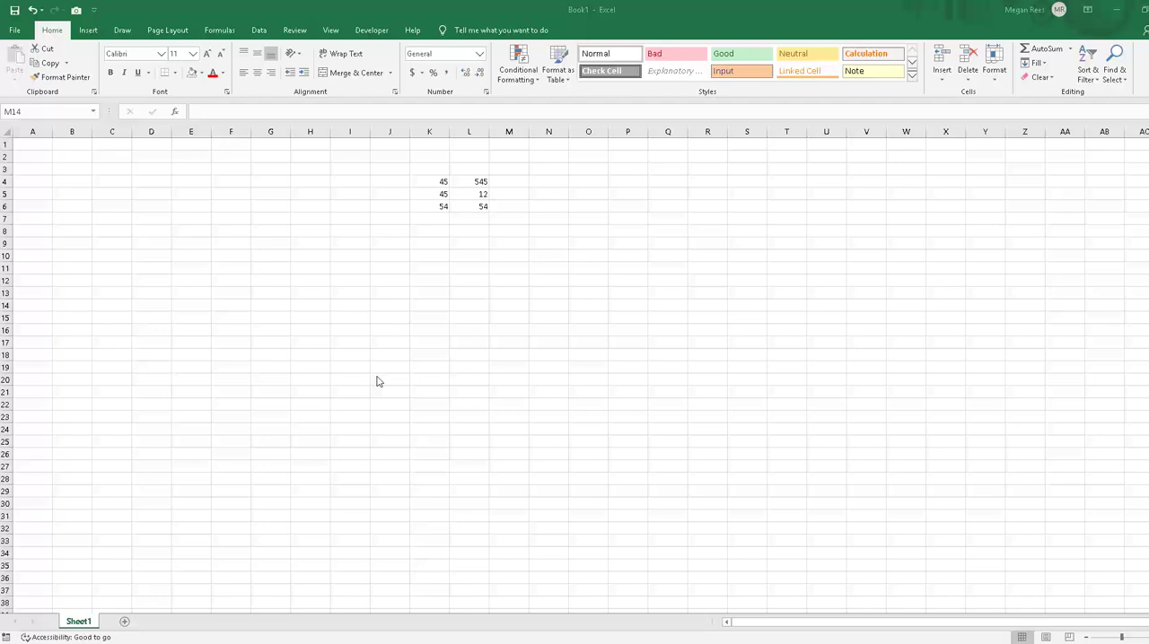
pyautogui.click(531, 256)
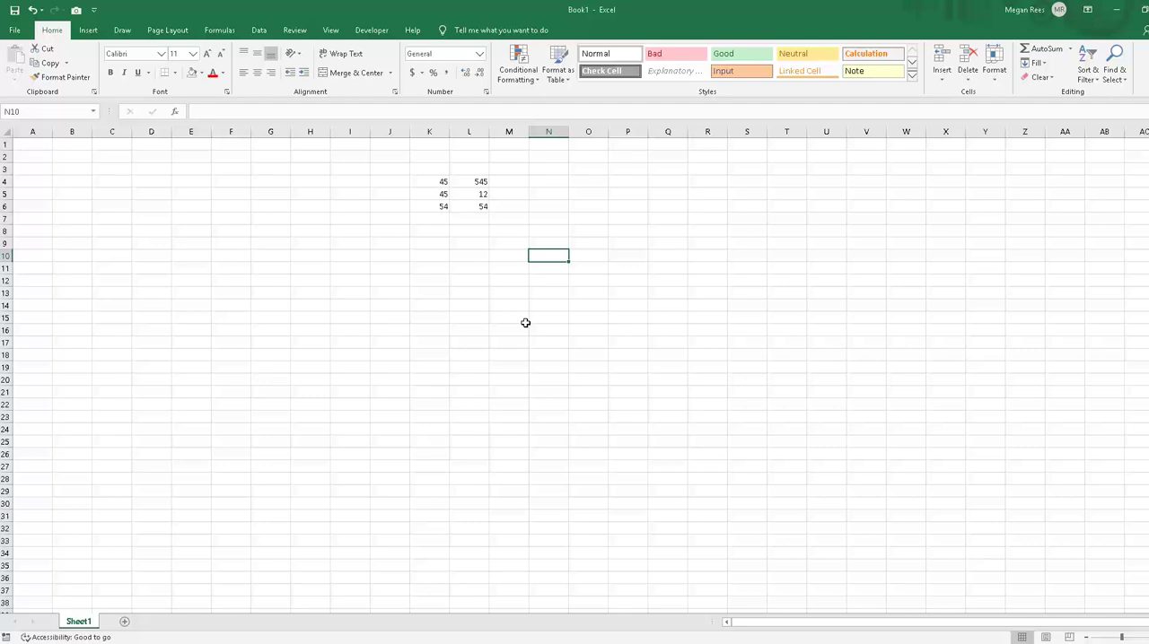
pyautogui.click(516, 278)
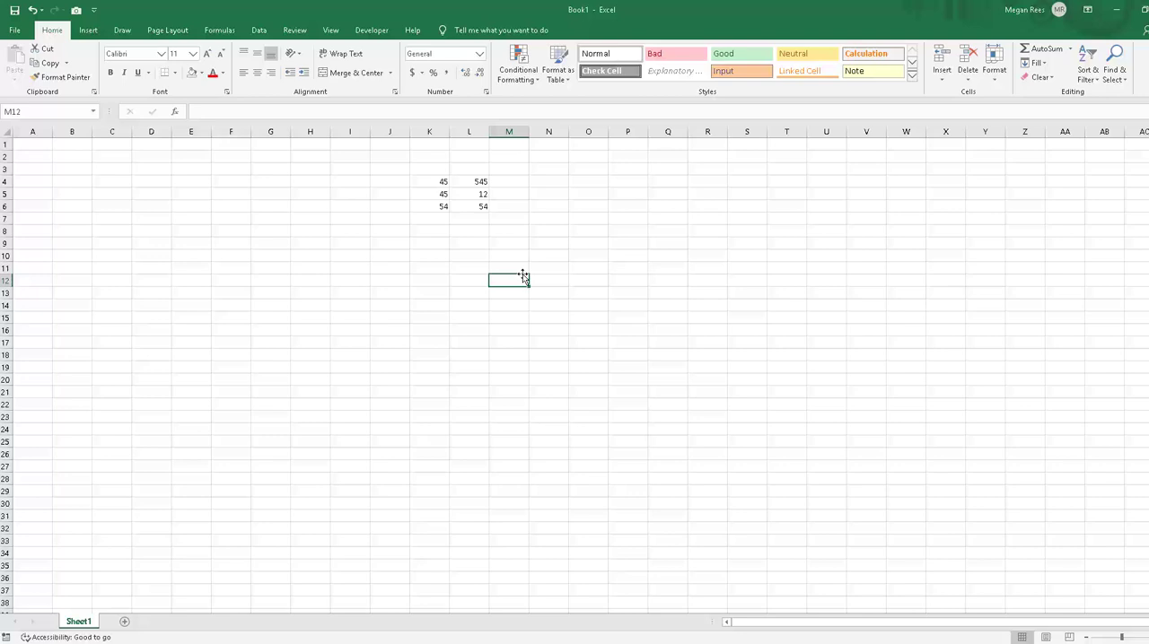
pyautogui.click(570, 267)
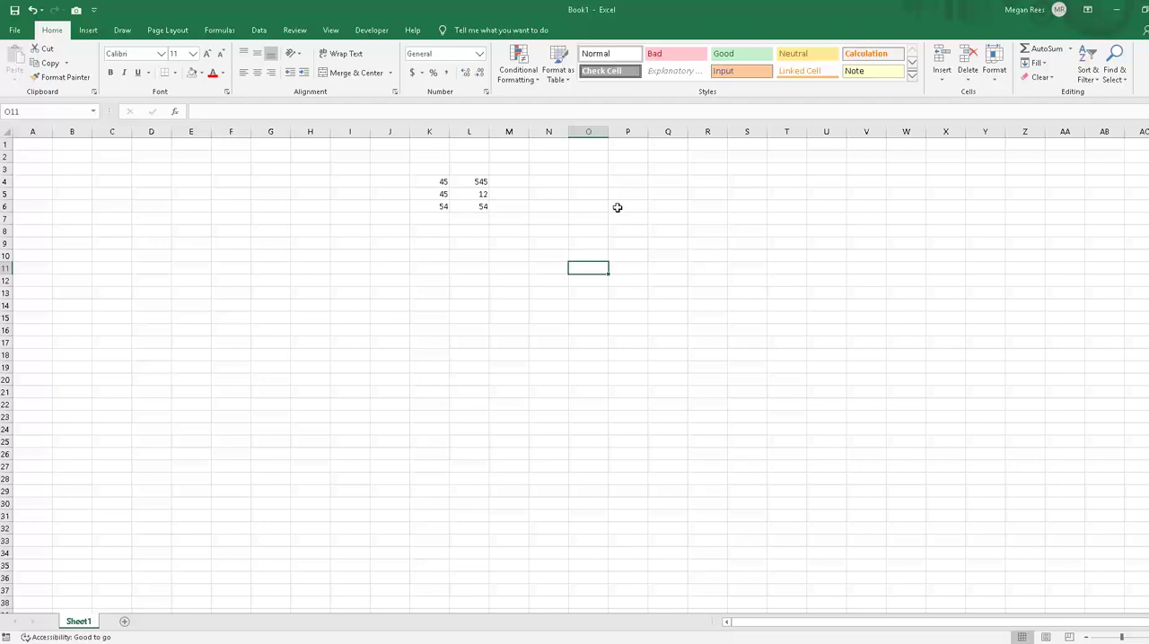
pyautogui.click(605, 217)
pyautogui.click(494, 182)
pyautogui.moveTo(434, 183); pyautogui.dragTo(487, 194)
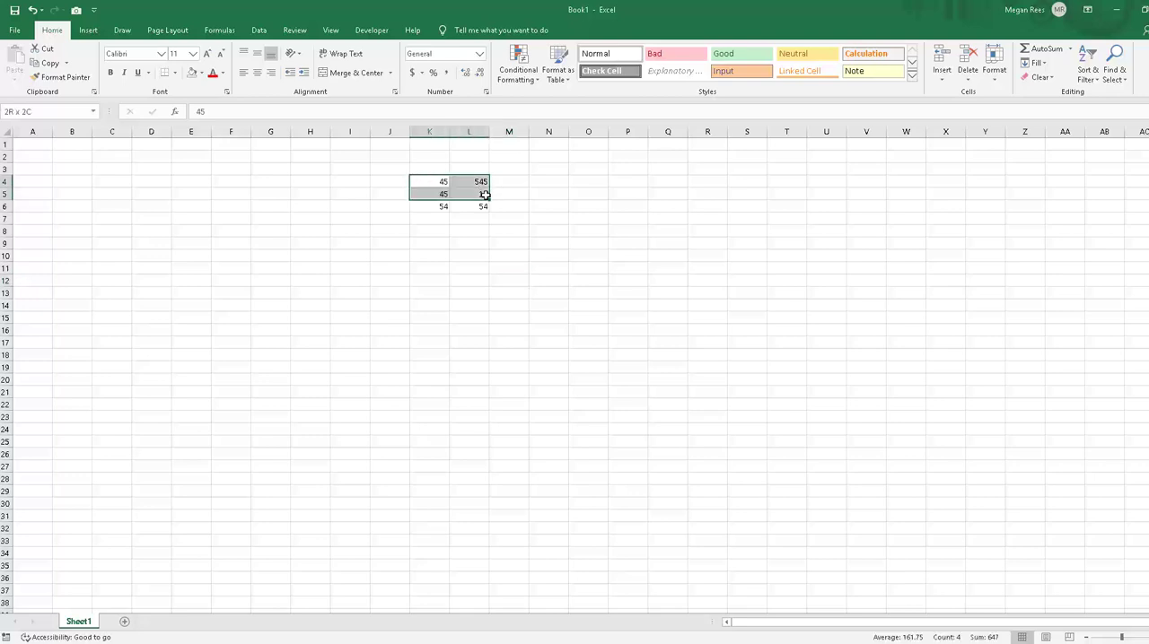
pyautogui.click(542, 231)
# Step: Enter =IF(L4>K4,1,0) in cell M4 to test whether the second number in the row exceeds the first
pyautogui.click(520, 178)
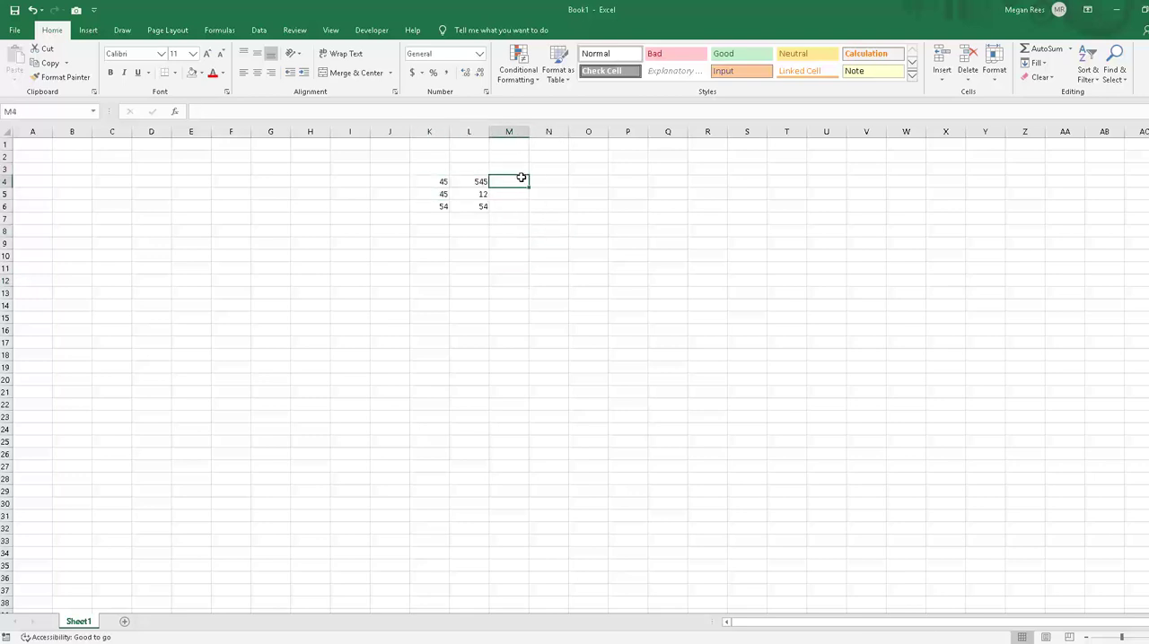
pyautogui.write('=')
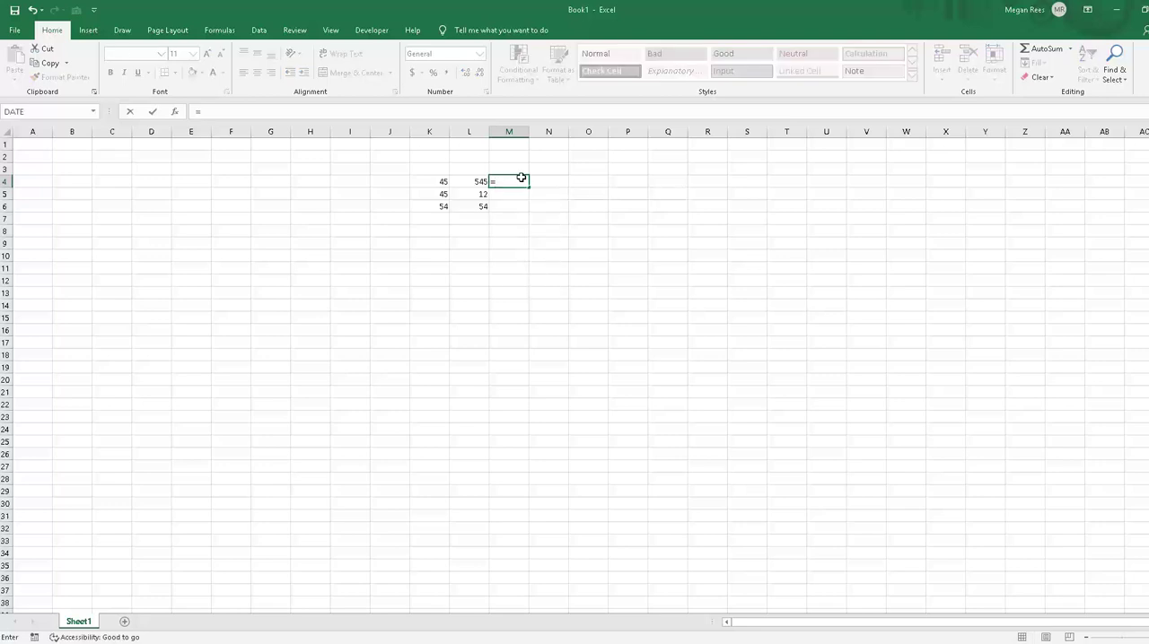
pyautogui.write('if(')
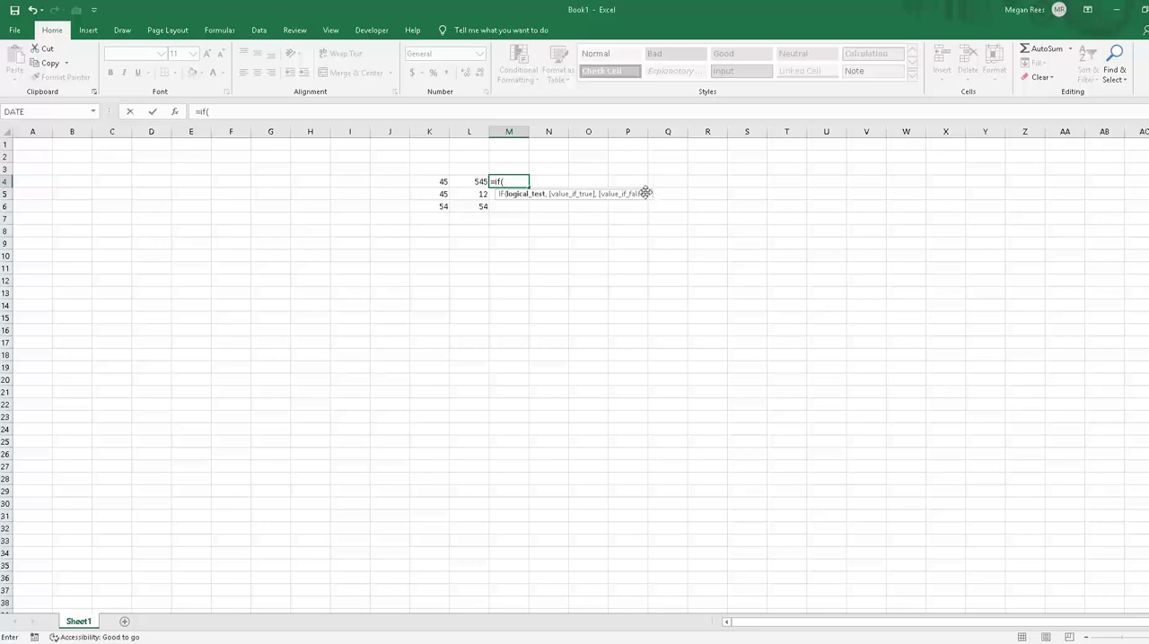
pyautogui.click(475, 182)
pyautogui.write('>')
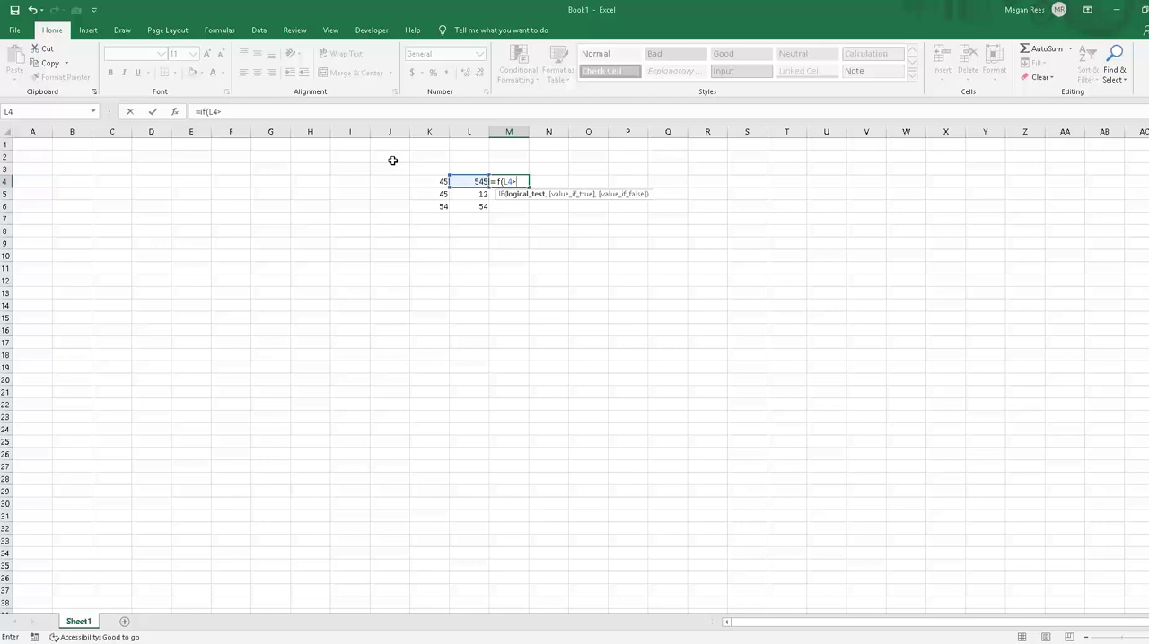
pyautogui.click(418, 180)
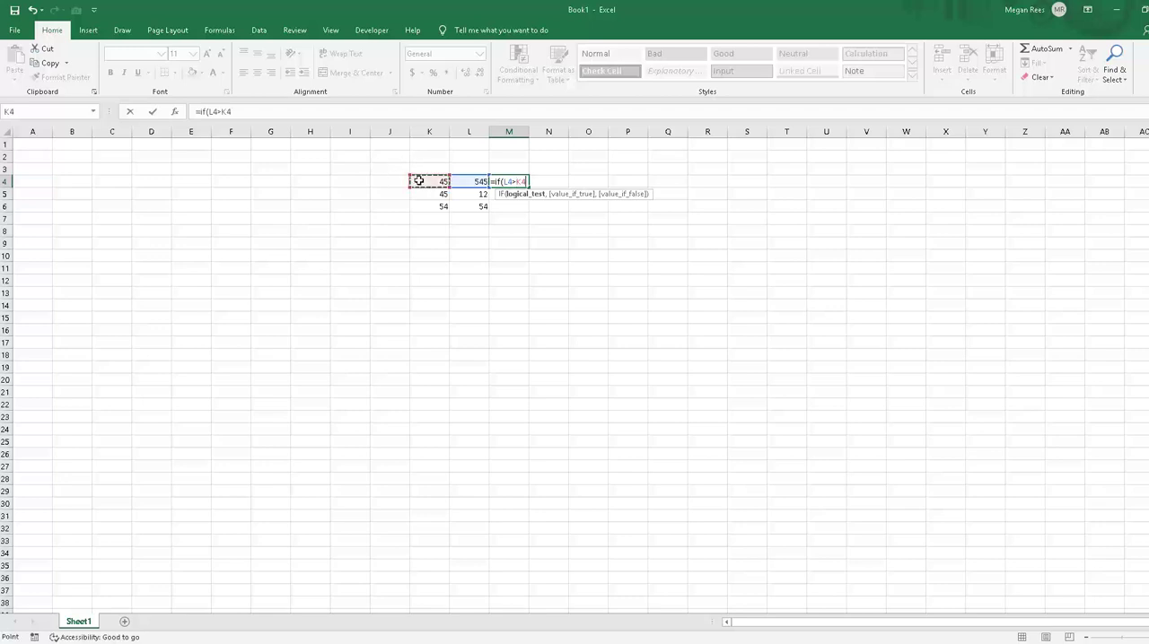
pyautogui.write(',')
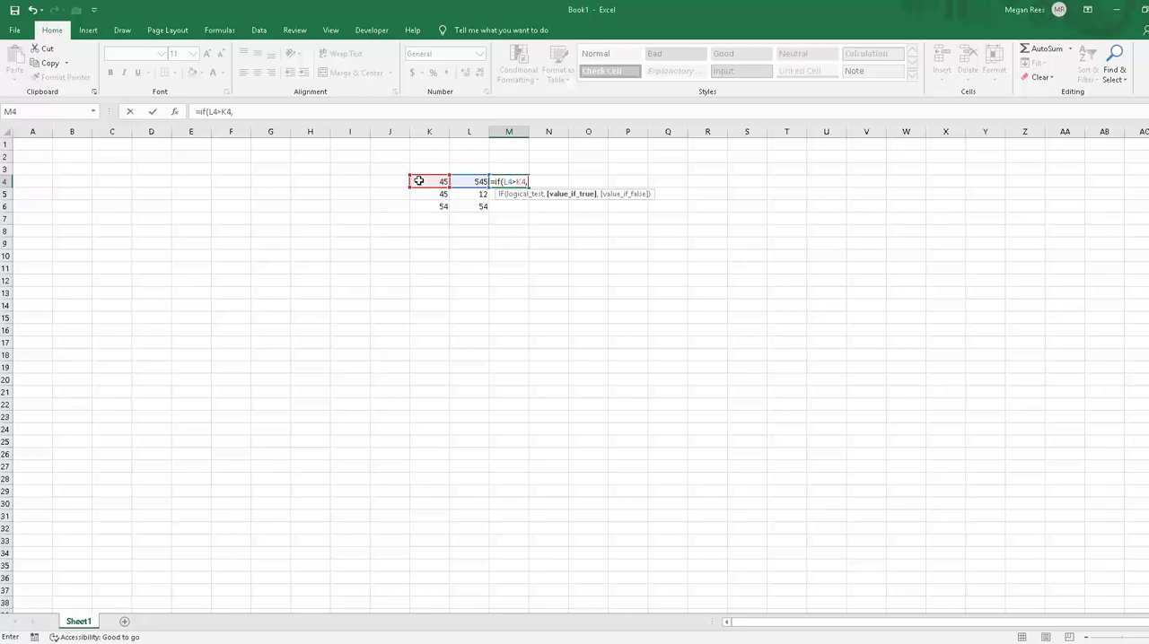
pyautogui.write('1,')
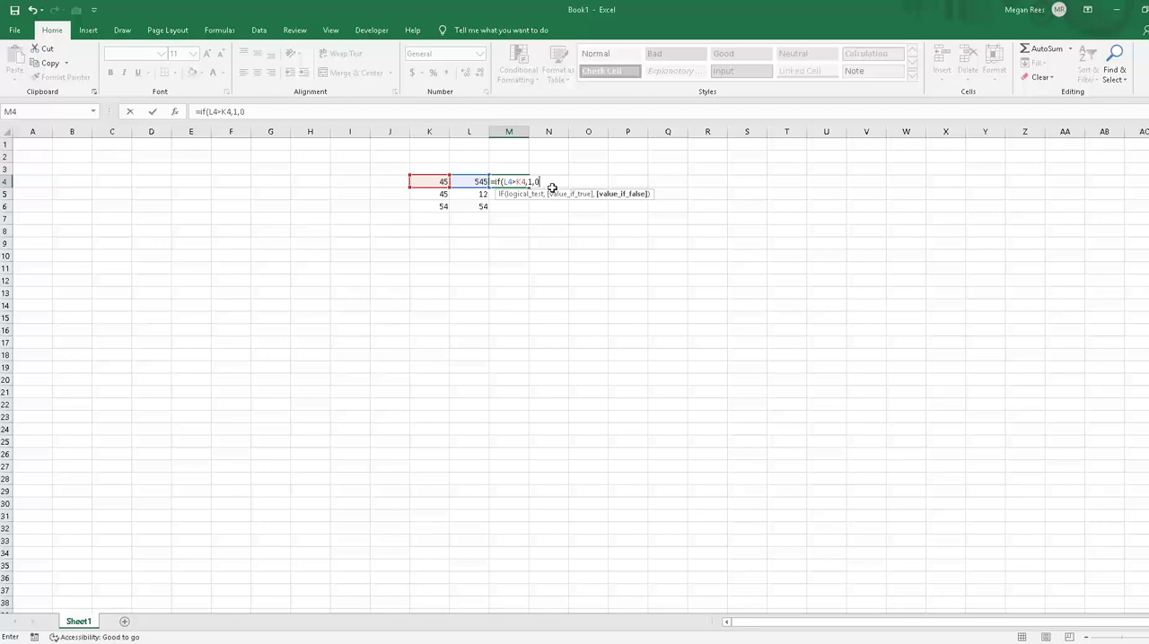
pyautogui.write('0)')
pyautogui.press('Return')
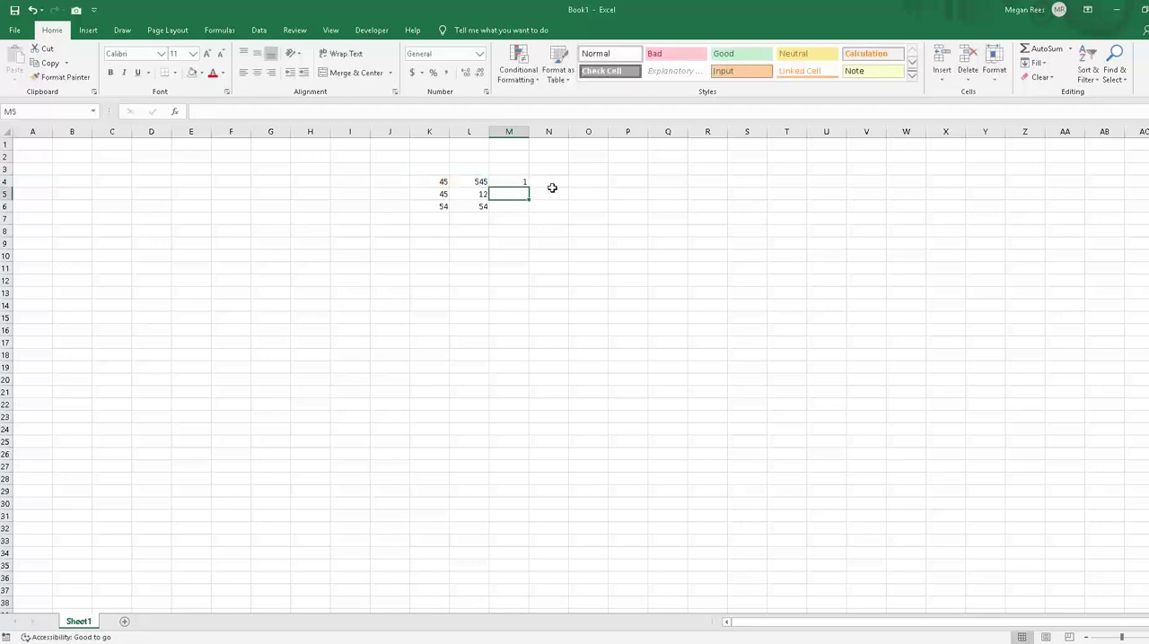
# Step: Examine the logical test and the true and false values of the IF formula in M4
pyautogui.press('Up')
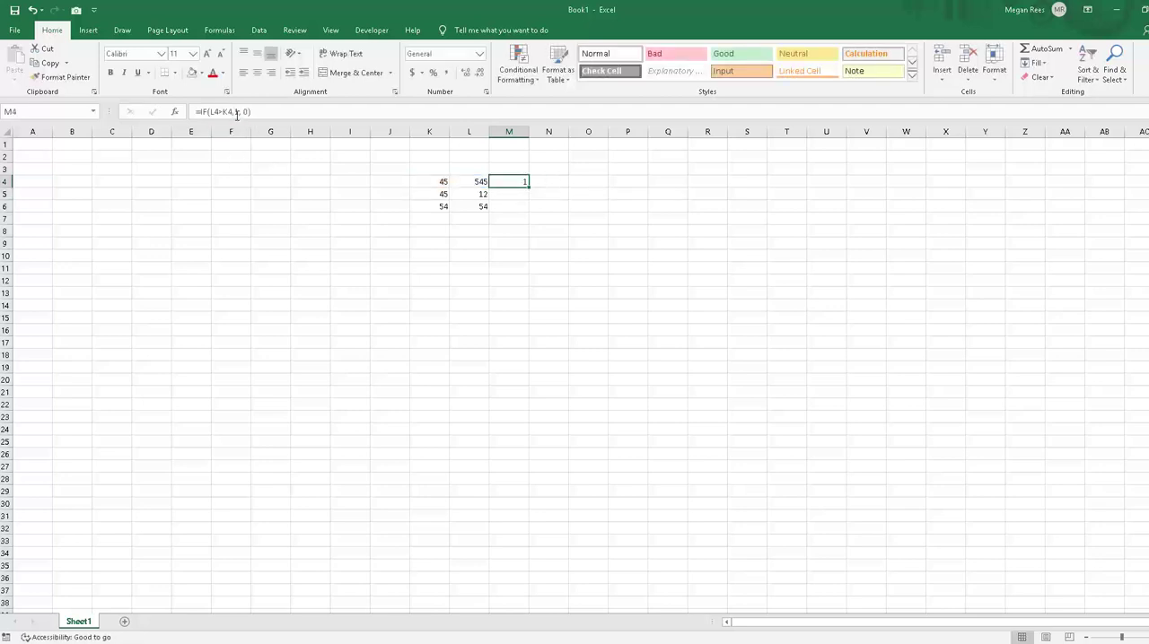
pyautogui.click(238, 112)
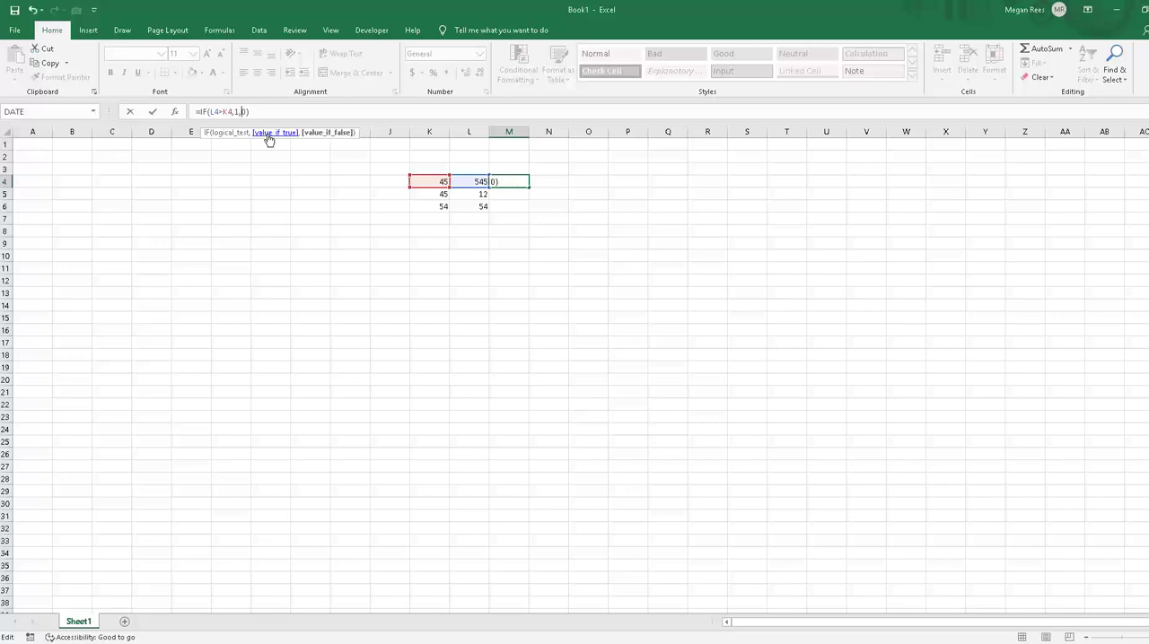
pyautogui.press('Return')
pyautogui.press('Up')
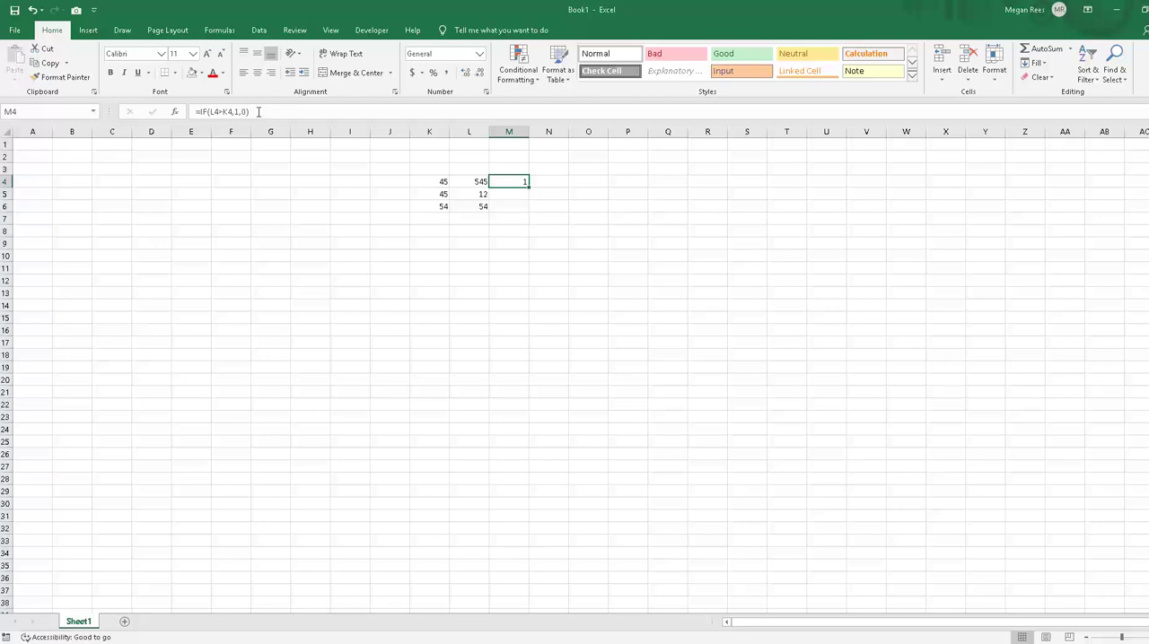
pyautogui.click(259, 111)
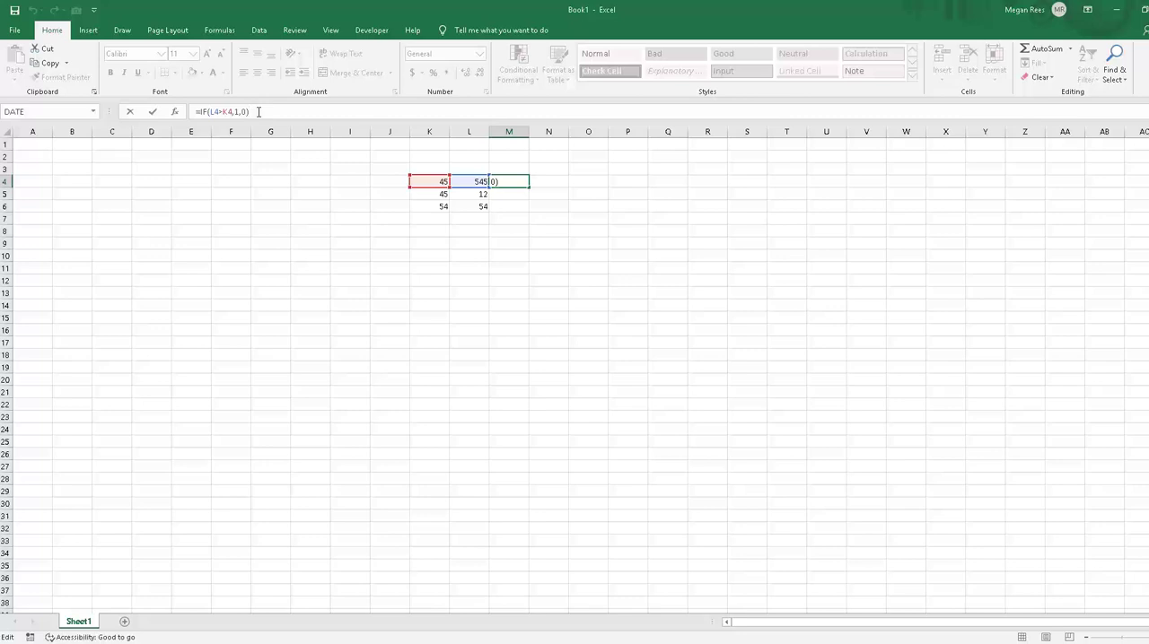
pyautogui.press('Return')
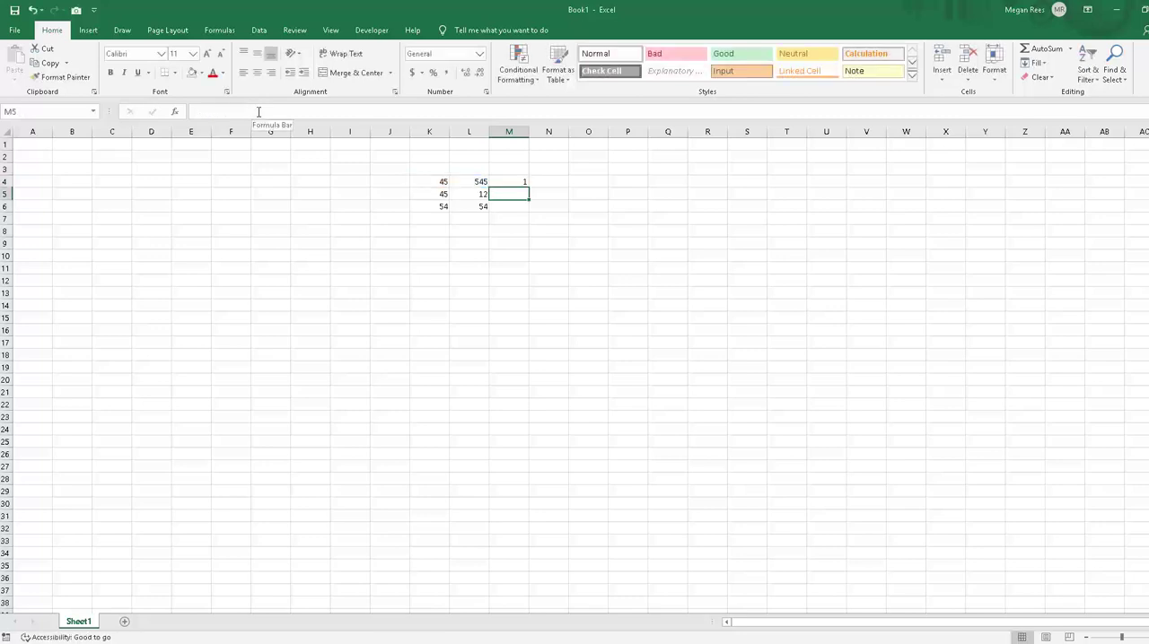
# Step: Fill the IF formula from M4 down through M6 and check the compared numbers in rows 5 and 6
pyautogui.click(518, 184)
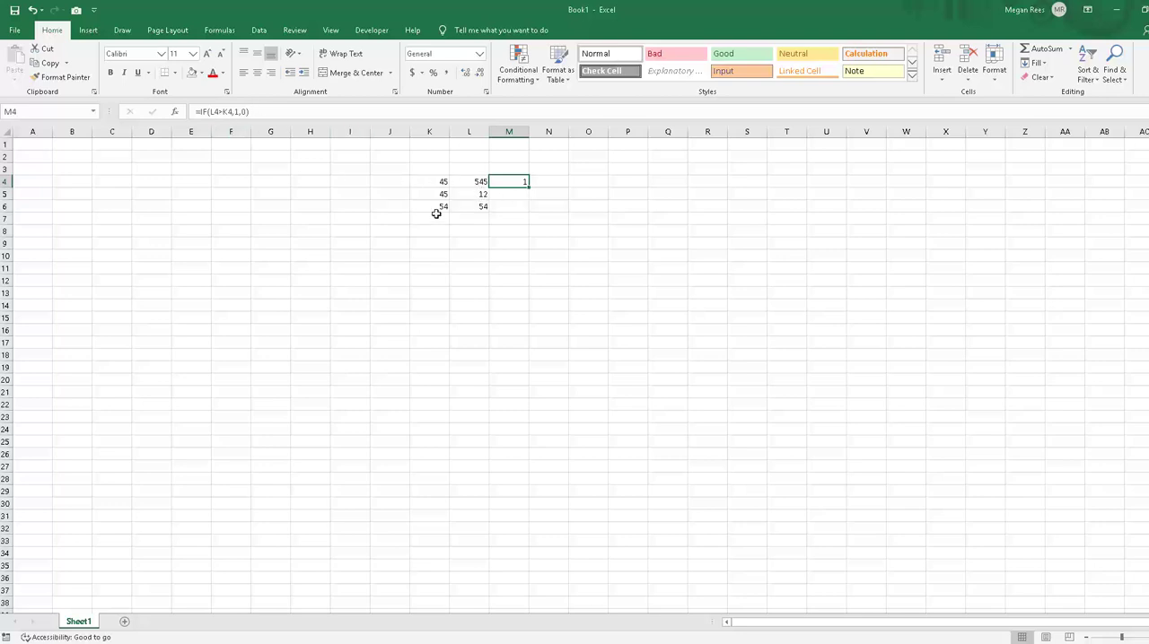
pyautogui.moveTo(530, 189); pyautogui.dragTo(530, 213)
pyautogui.click(469, 192)
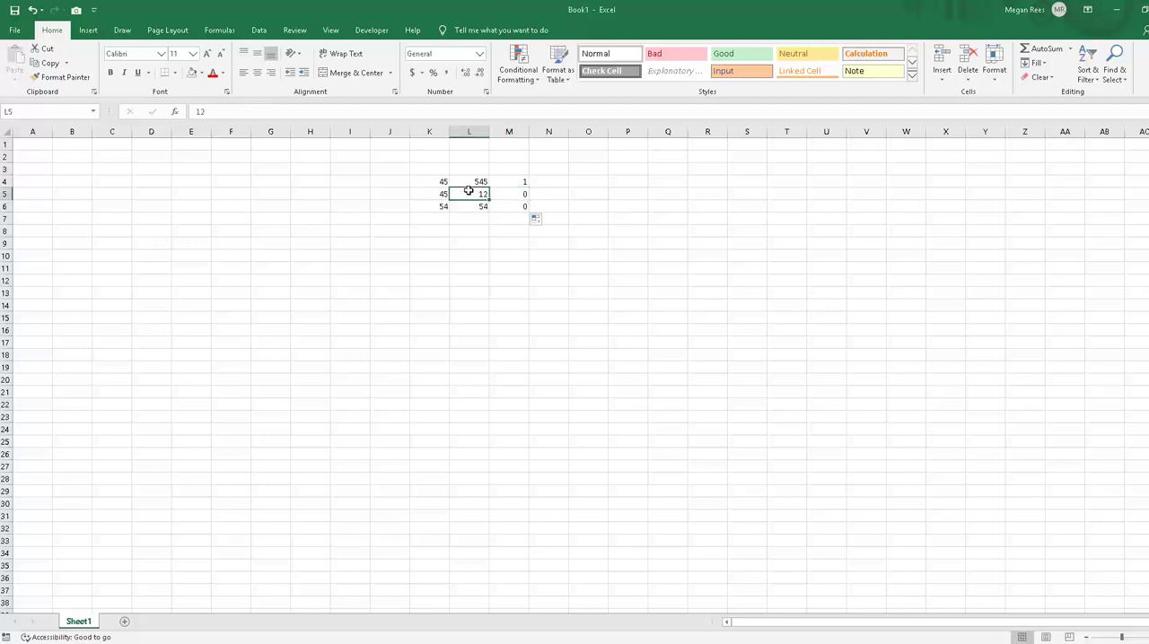
pyautogui.click(455, 203)
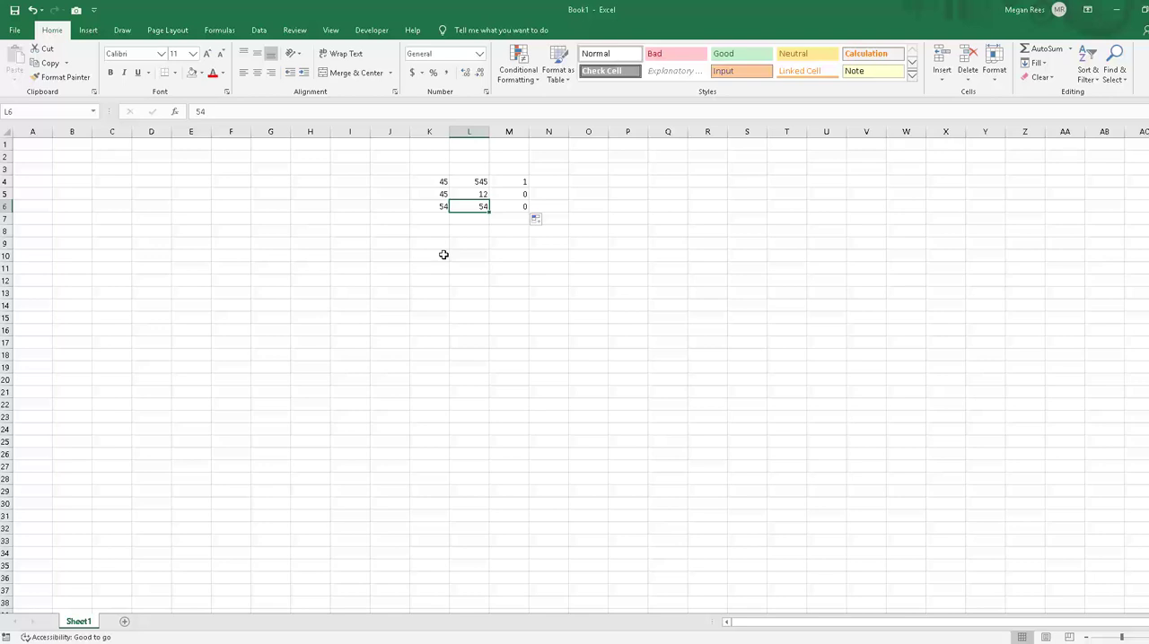
# Step: Change the comparison in M4 so the formula is =IF(L4>=K4,1,0), and fill it down through M6
pyautogui.click(516, 183)
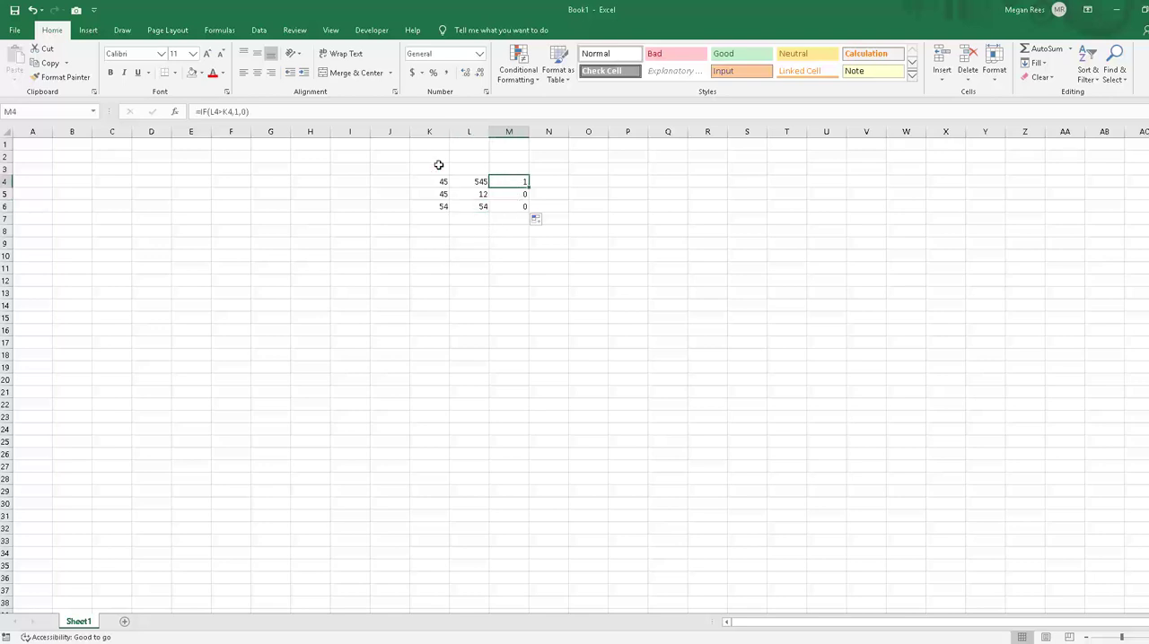
pyautogui.click(224, 111)
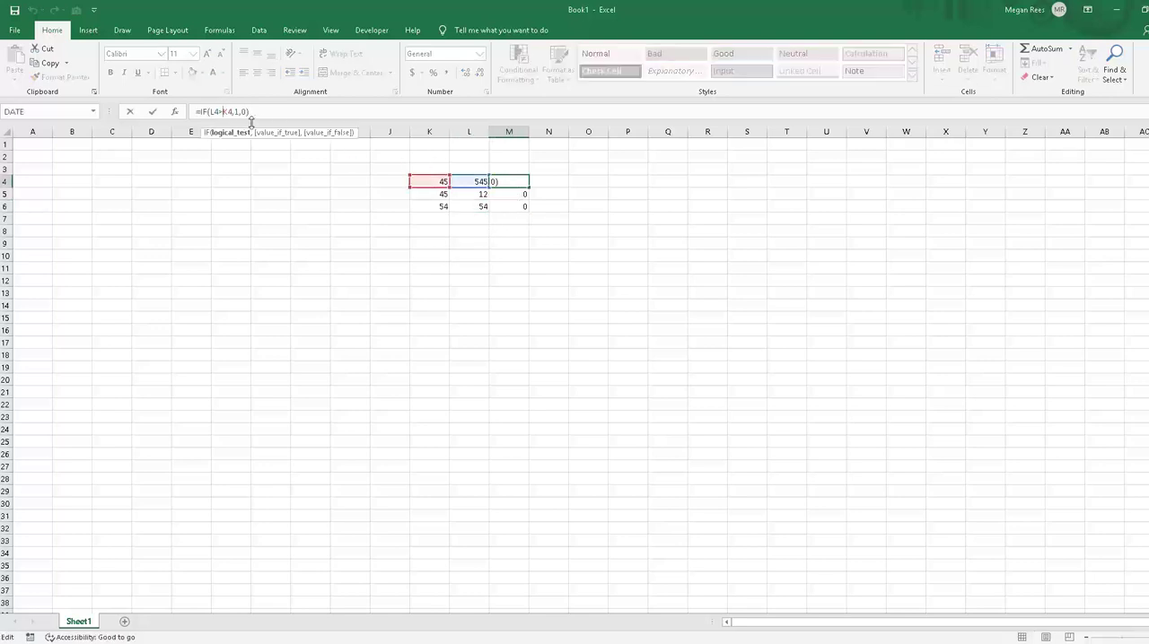
pyautogui.press('Return')
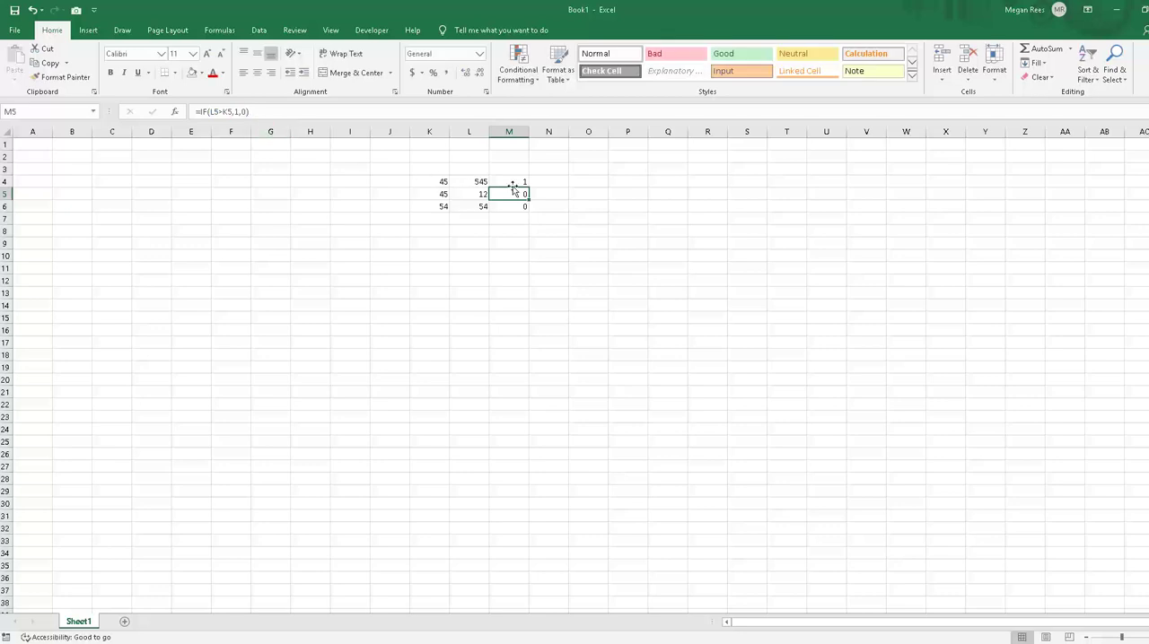
pyautogui.click(514, 184)
pyautogui.moveTo(529, 188); pyautogui.dragTo(524, 215)
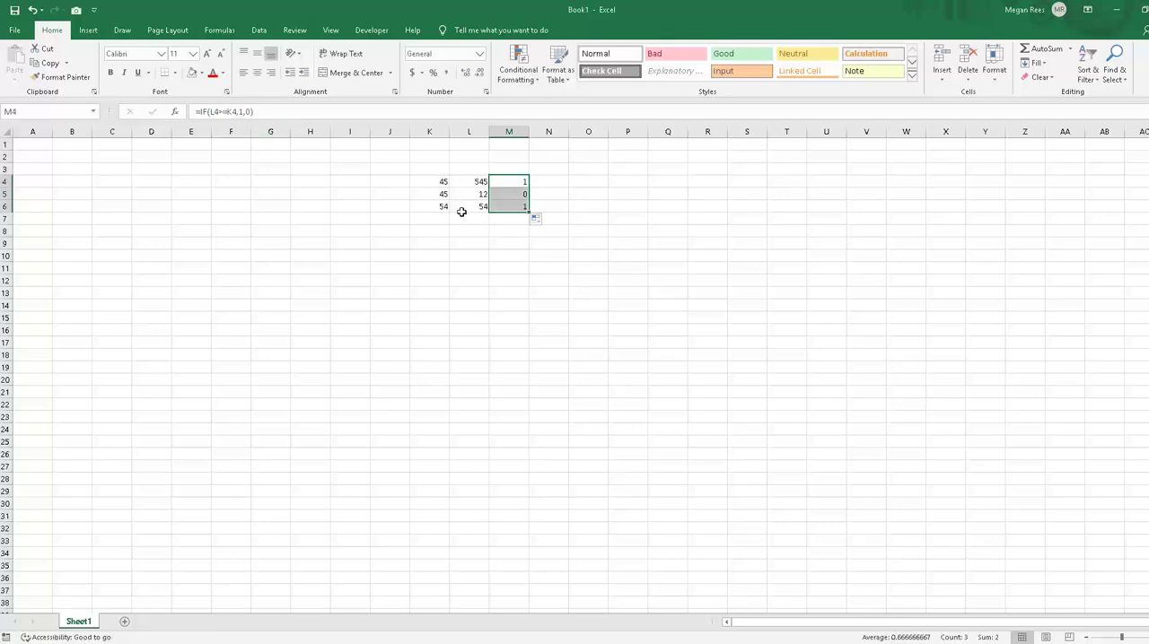
pyautogui.click(454, 314)
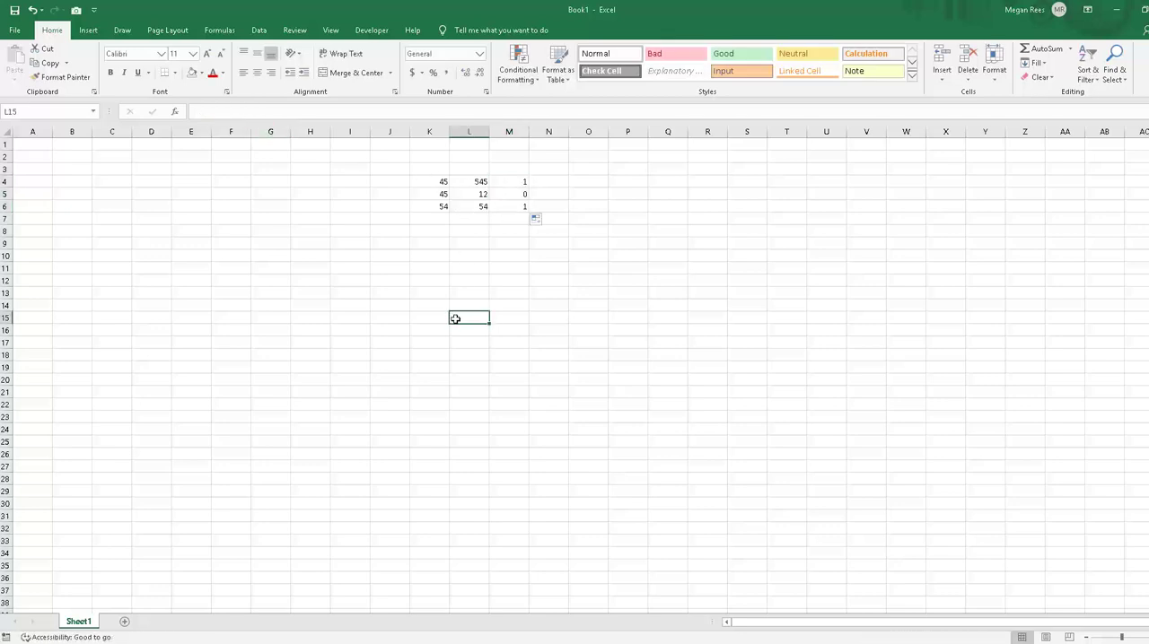
pyautogui.click(516, 182)
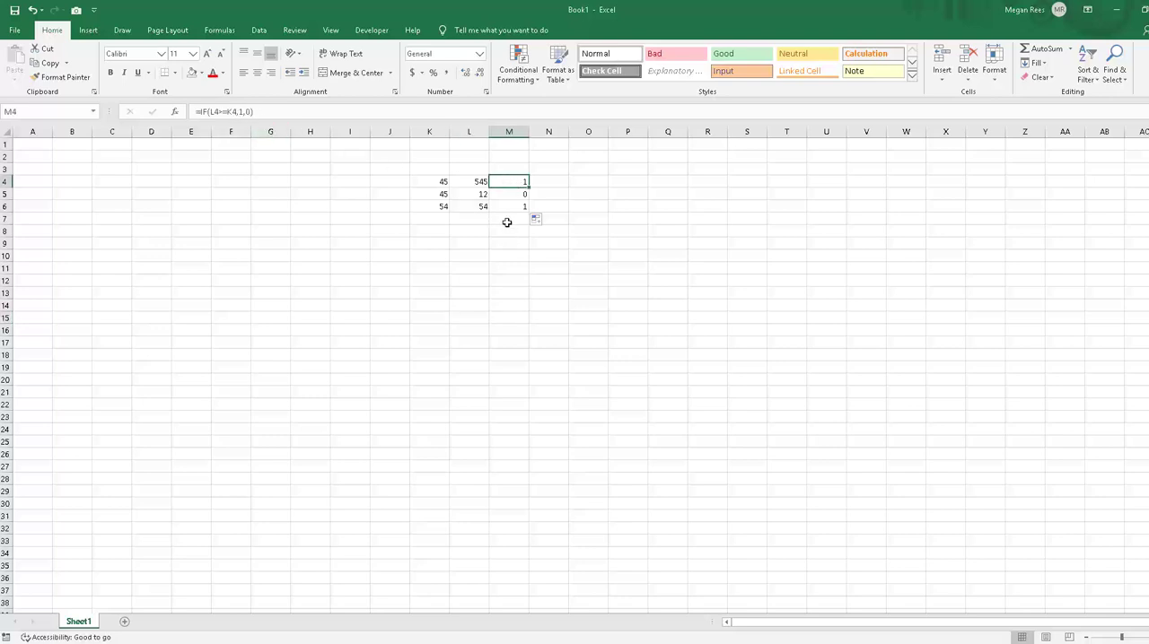
# Step: Try to make M4 return text by changing its formula to =IF(L4>=K4,yes,no) without quotation marks
pyautogui.moveTo(239, 111); pyautogui.dragTo(315, 115)
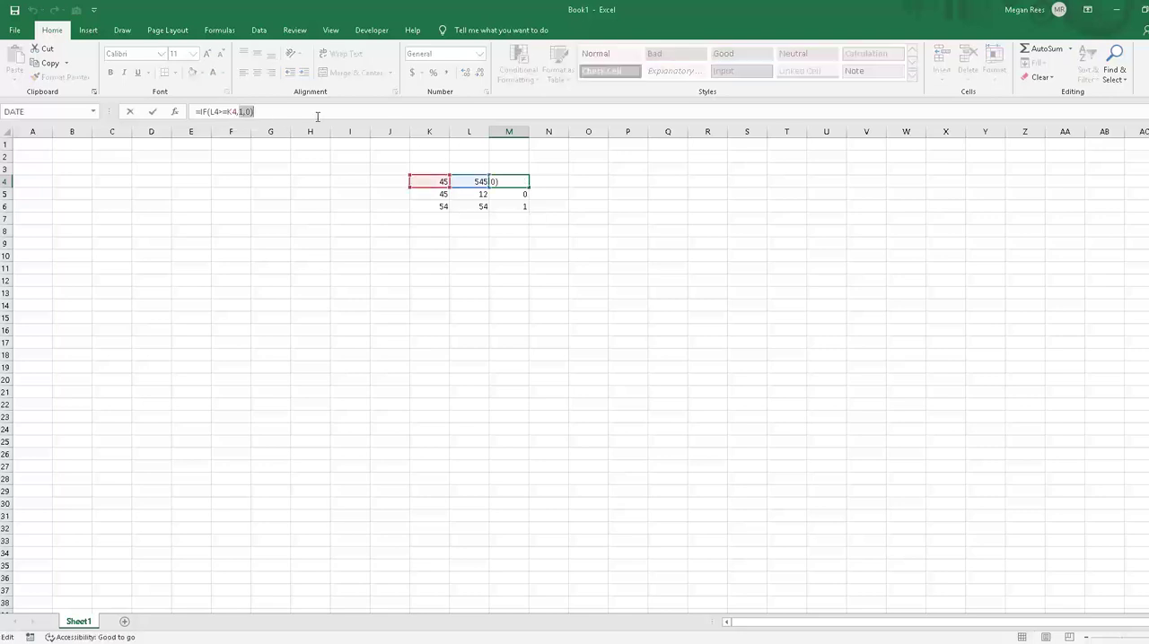
pyautogui.press('BackSpace')
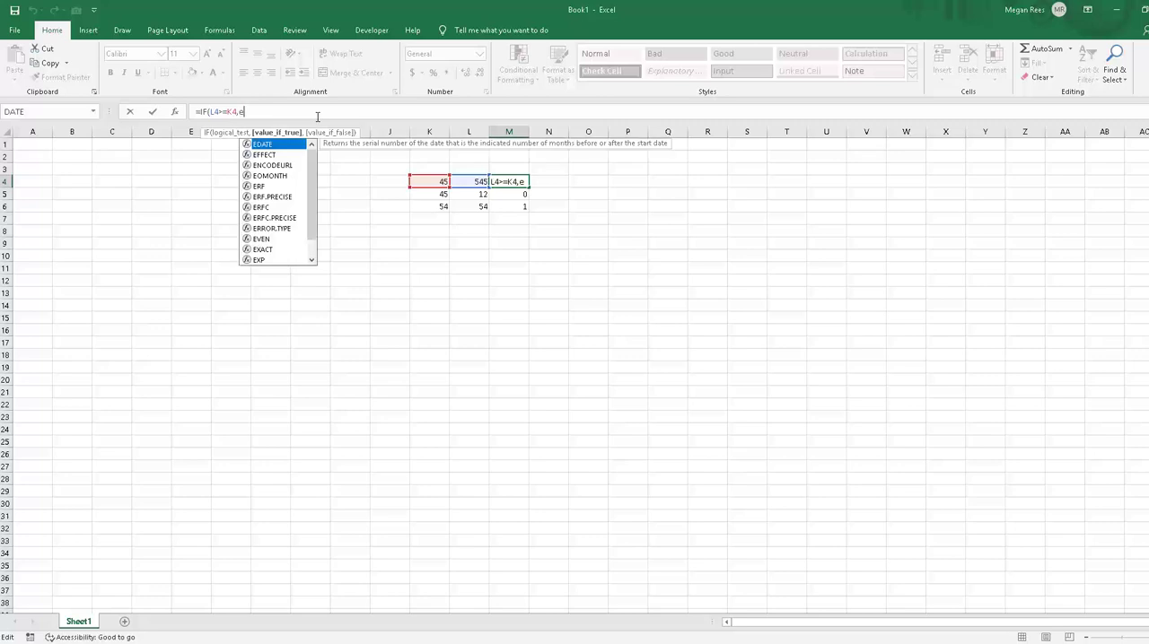
pyautogui.press('BackSpace')
pyautogui.write(',')
pyautogui.press('BackSpace')
pyautogui.write(',')
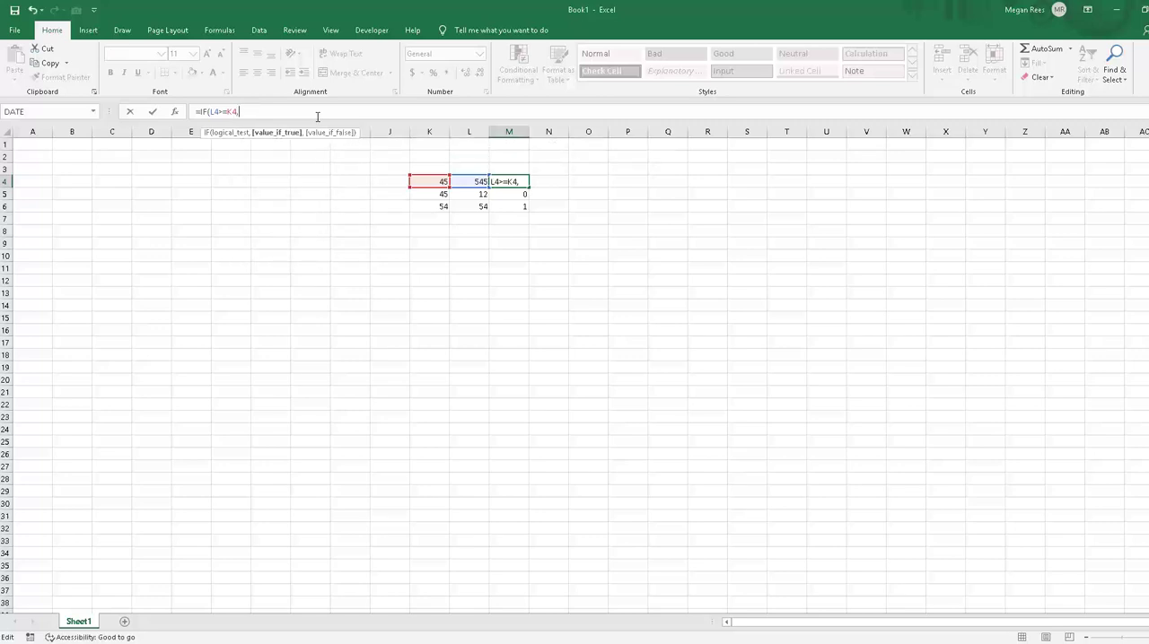
pyautogui.write('yes,no')
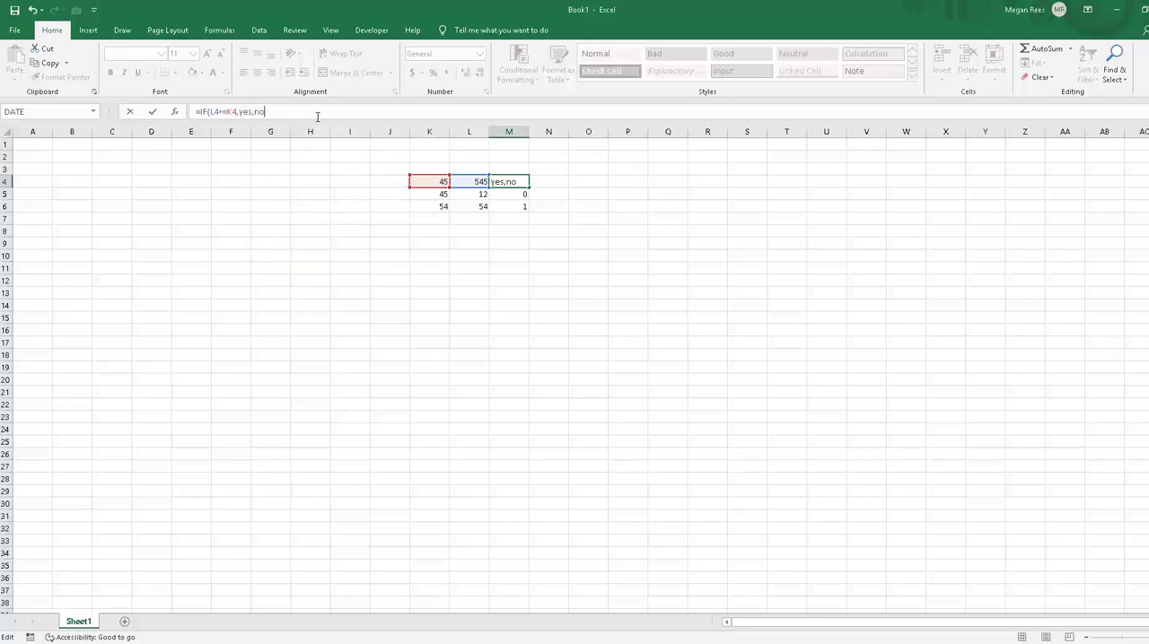
pyautogui.press('Return')
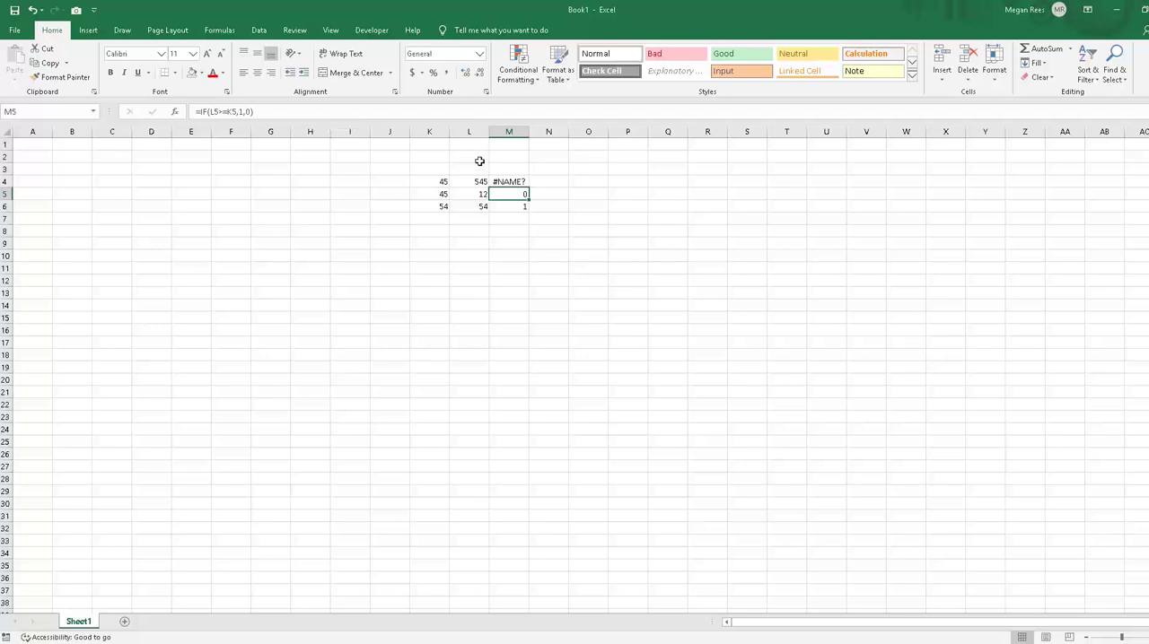
# Step: Correct the M4 formula to =IF(L4>=K4,"yes","no") and fill it down through M6
pyautogui.click(504, 182)
pyautogui.moveTo(240, 111); pyautogui.dragTo(269, 111)
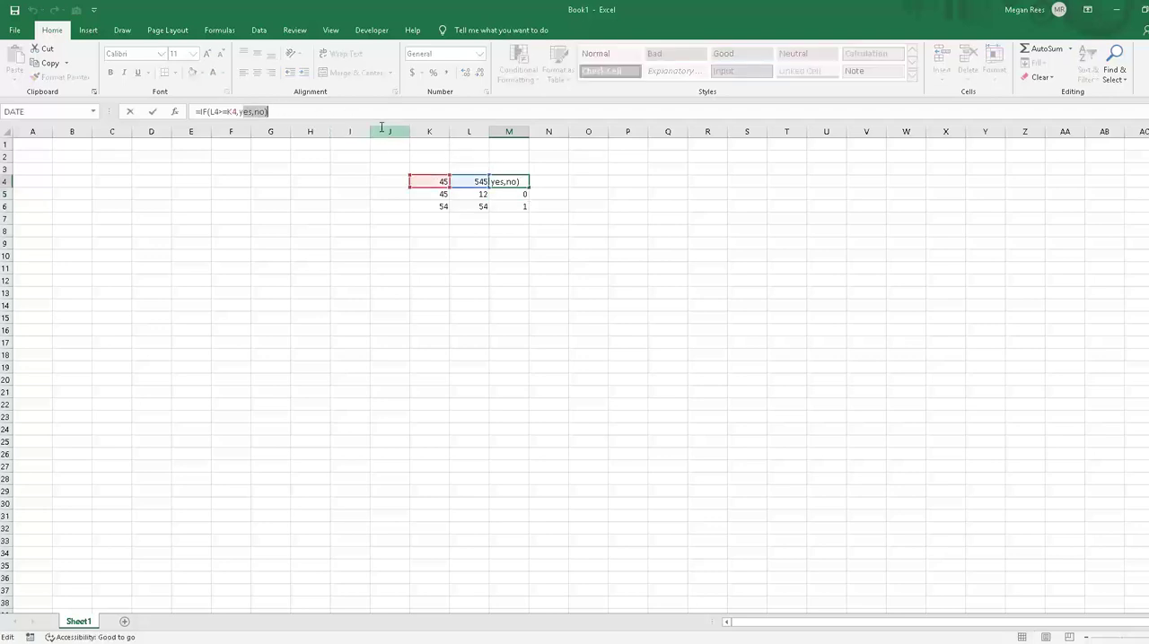
pyautogui.press('BackSpace')
pyautogui.write('"yes"')
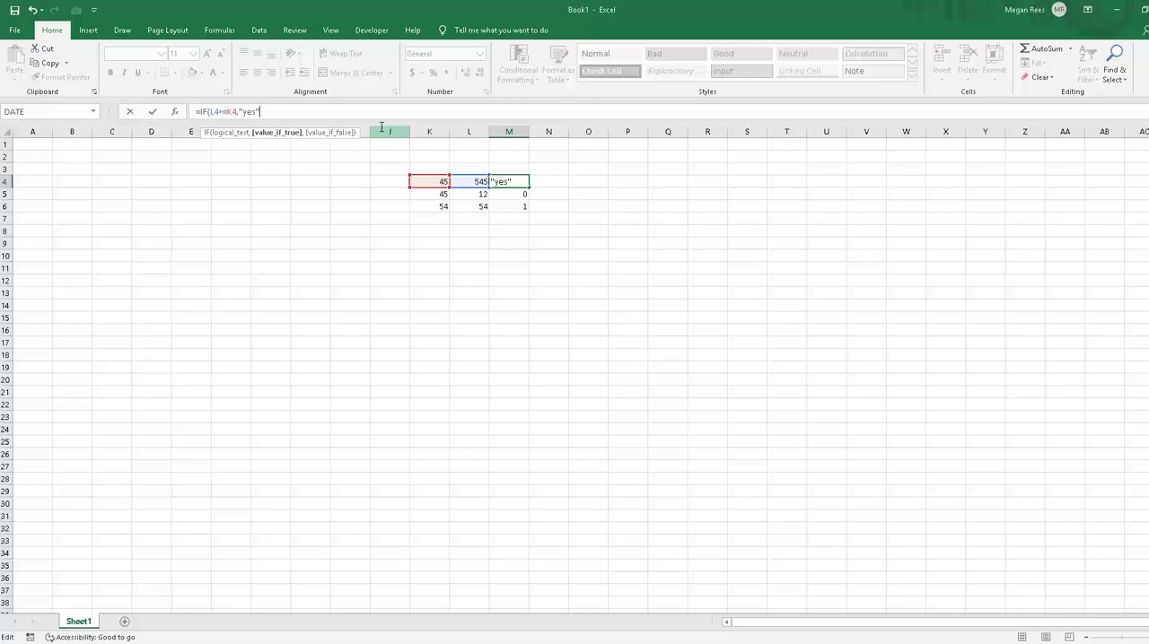
pyautogui.write(',')
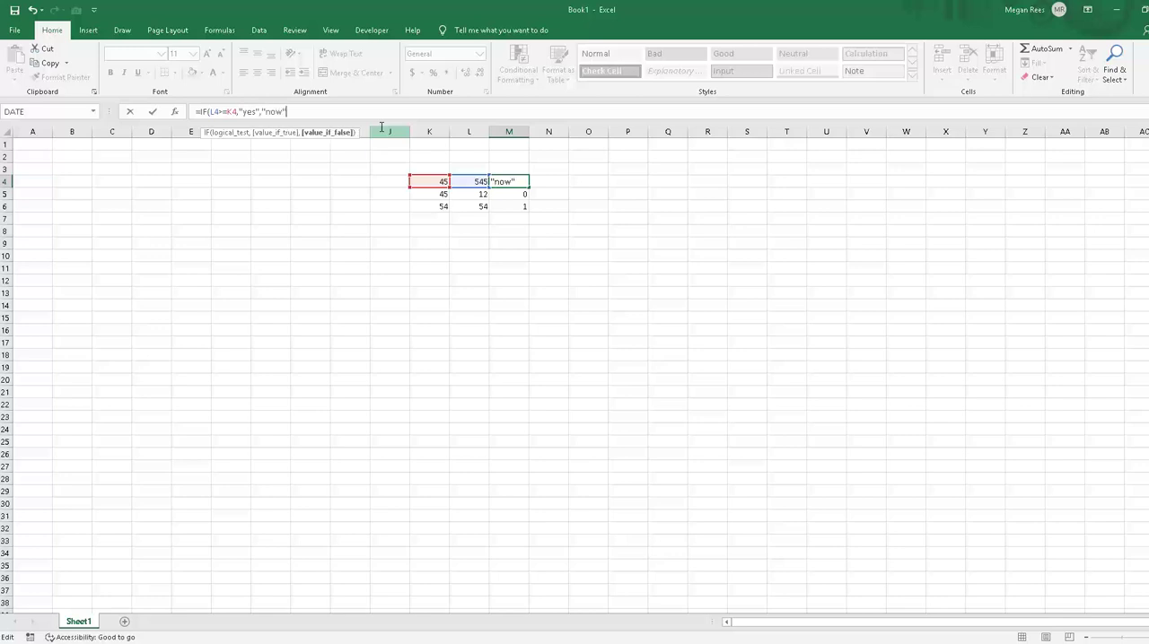
pyautogui.write('"')
pyautogui.press('Return')
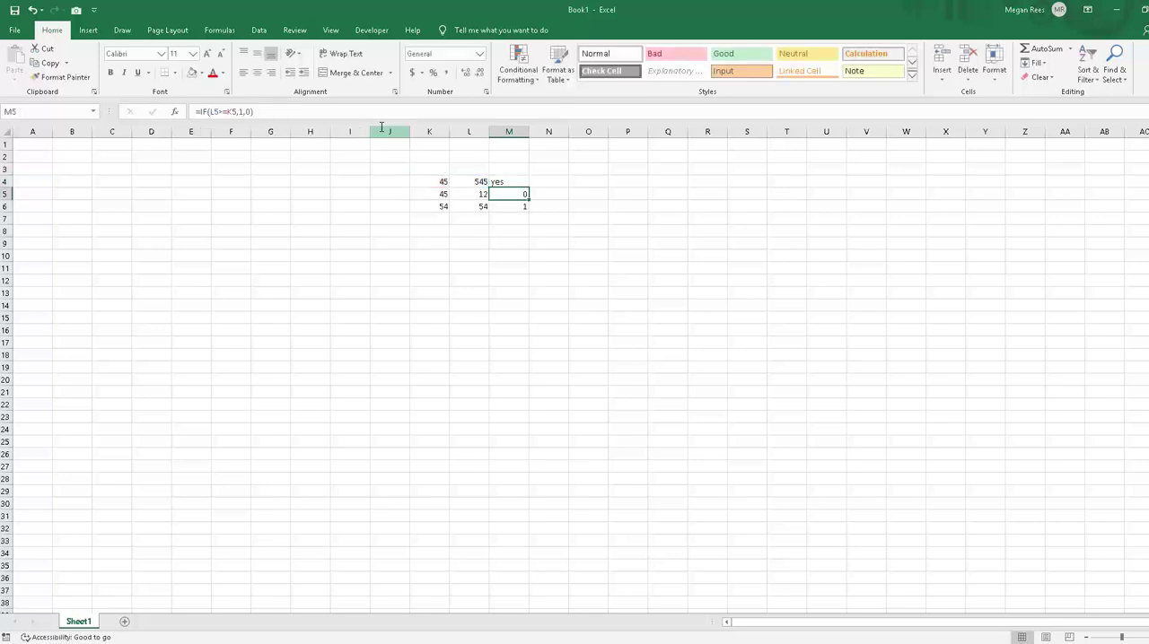
pyautogui.click(512, 181)
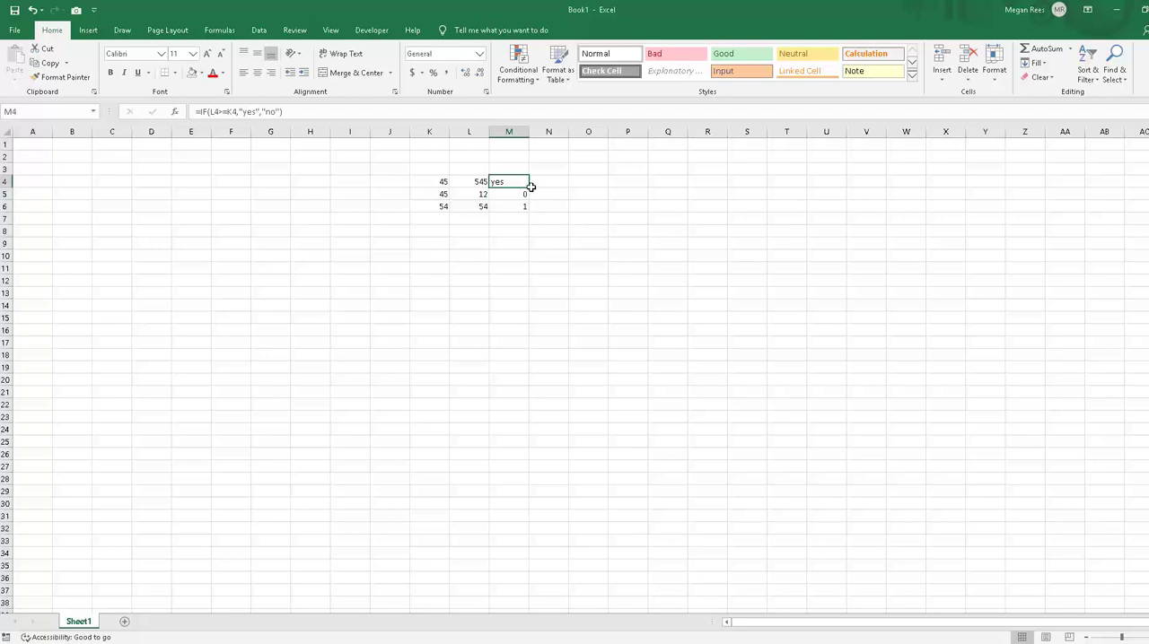
pyautogui.moveTo(528, 188); pyautogui.dragTo(526, 209)
pyautogui.click(632, 419)
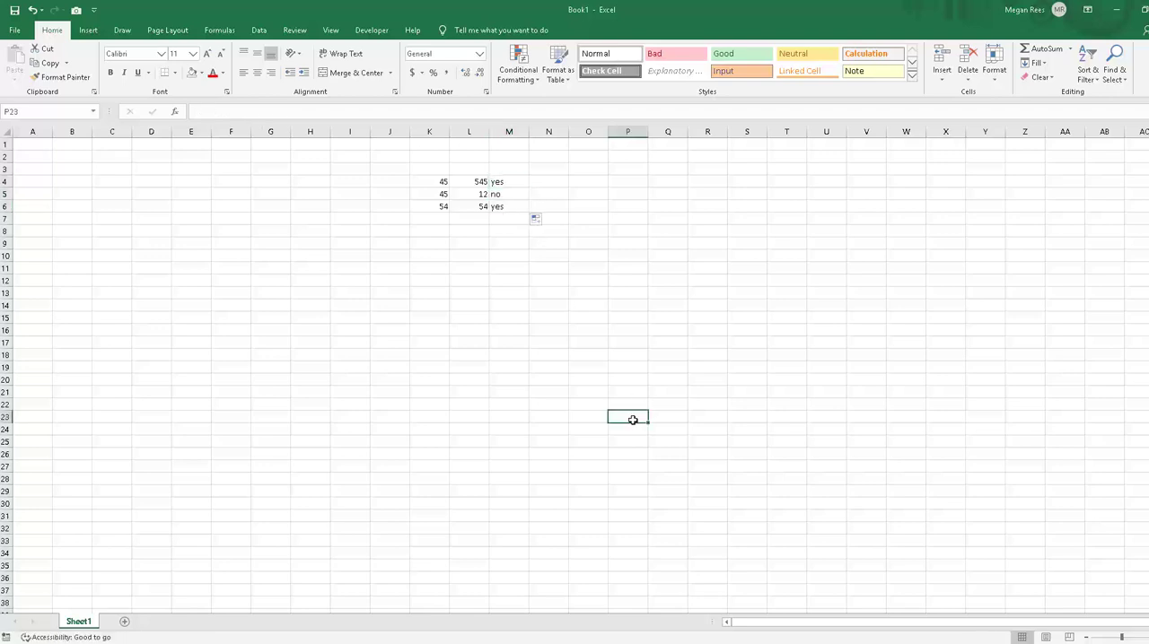
# Step: Change the M4 formula to =IF(L4>=K4,TRUE,FALSE) and fill it down through M6
pyautogui.click(514, 181)
pyautogui.moveTo(238, 112); pyautogui.dragTo(403, 119)
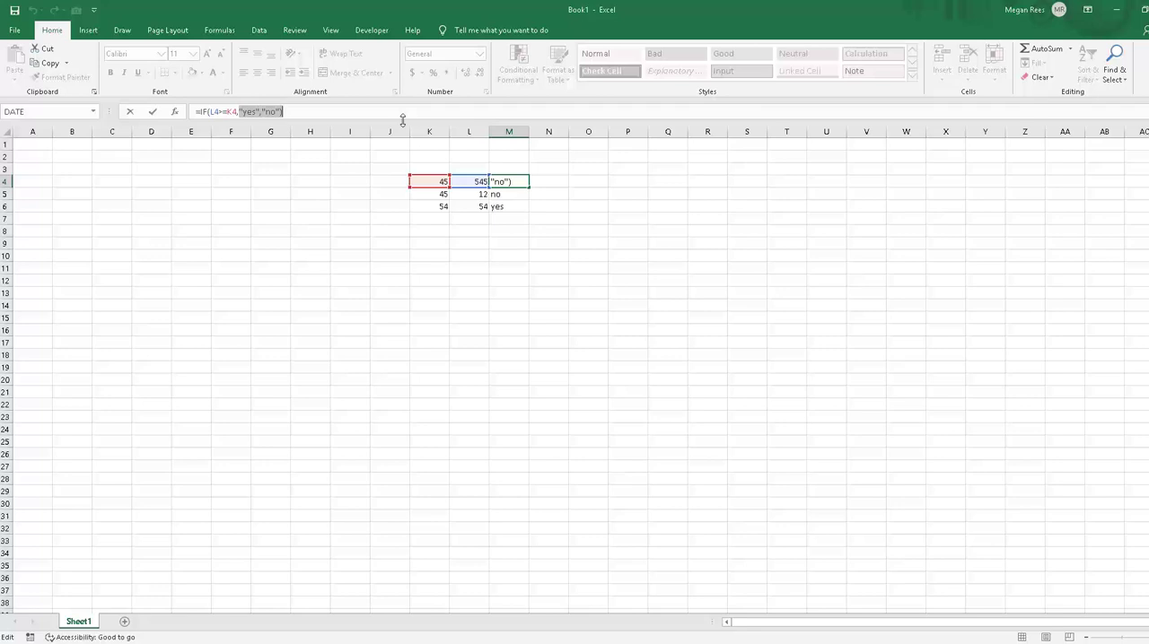
pyautogui.write('t')
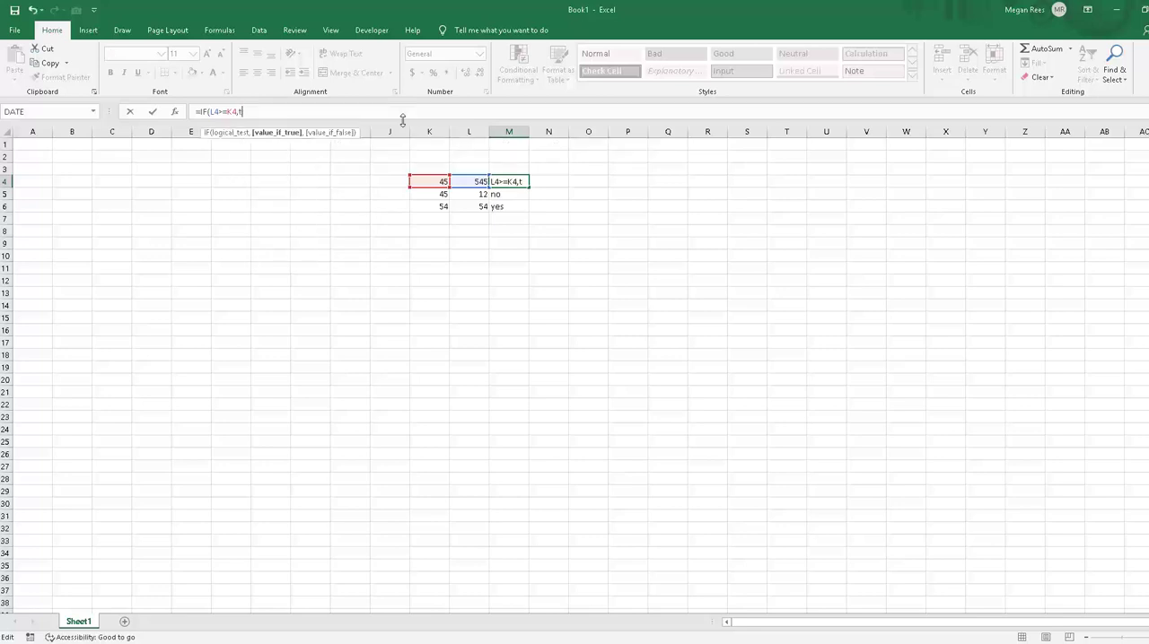
pyautogui.write('rue,false')
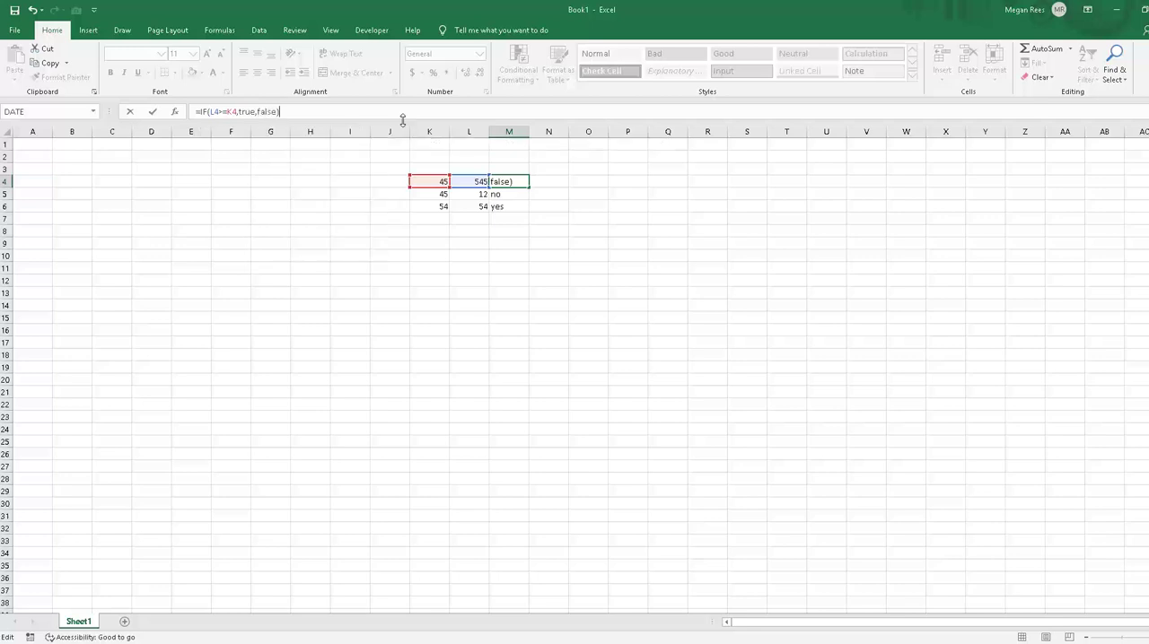
pyautogui.press('Return')
pyautogui.click(509, 181)
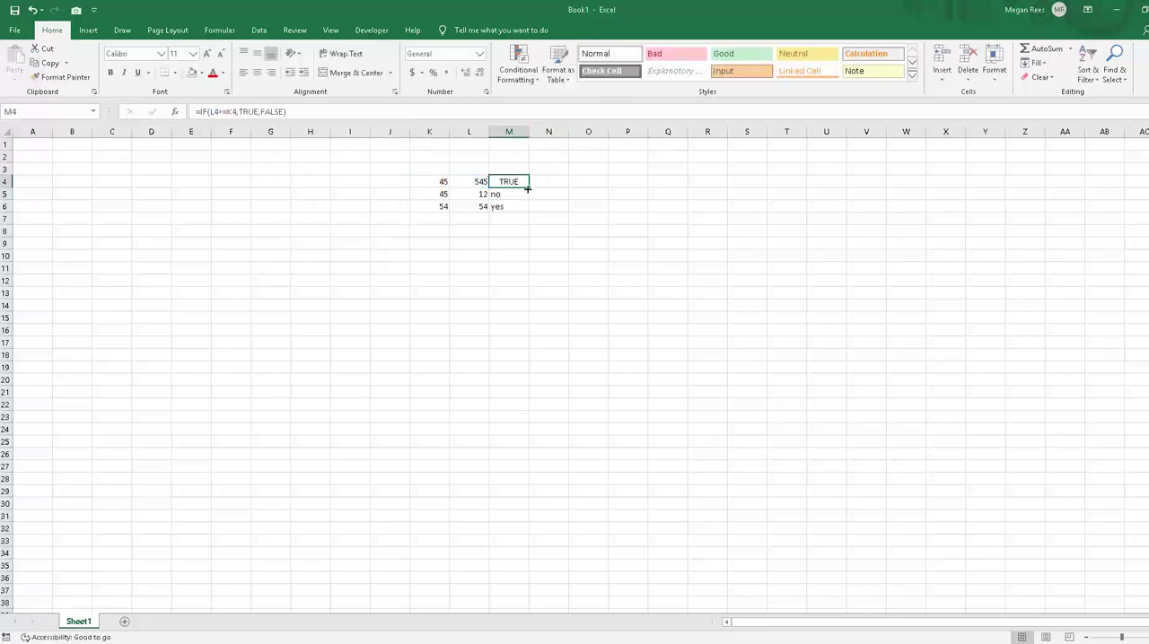
pyautogui.moveTo(529, 187); pyautogui.dragTo(529, 214)
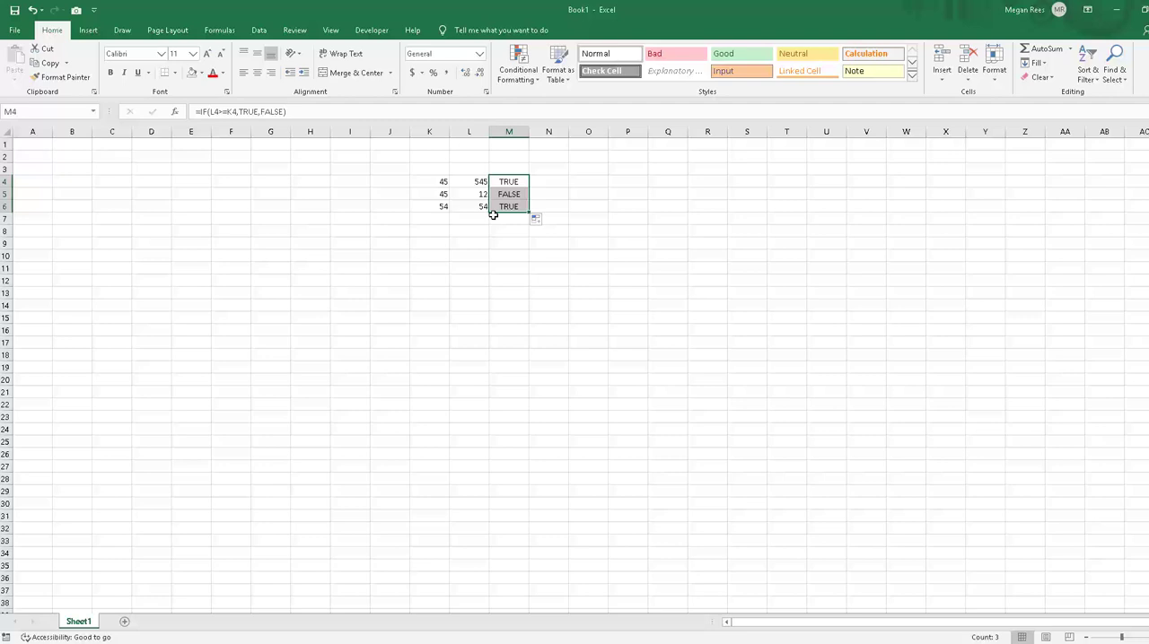
# Step: Examine the IF formulas and results in M4 through M6 against the compared numbers in columns K and L
pyautogui.click(496, 185)
pyautogui.click(500, 204)
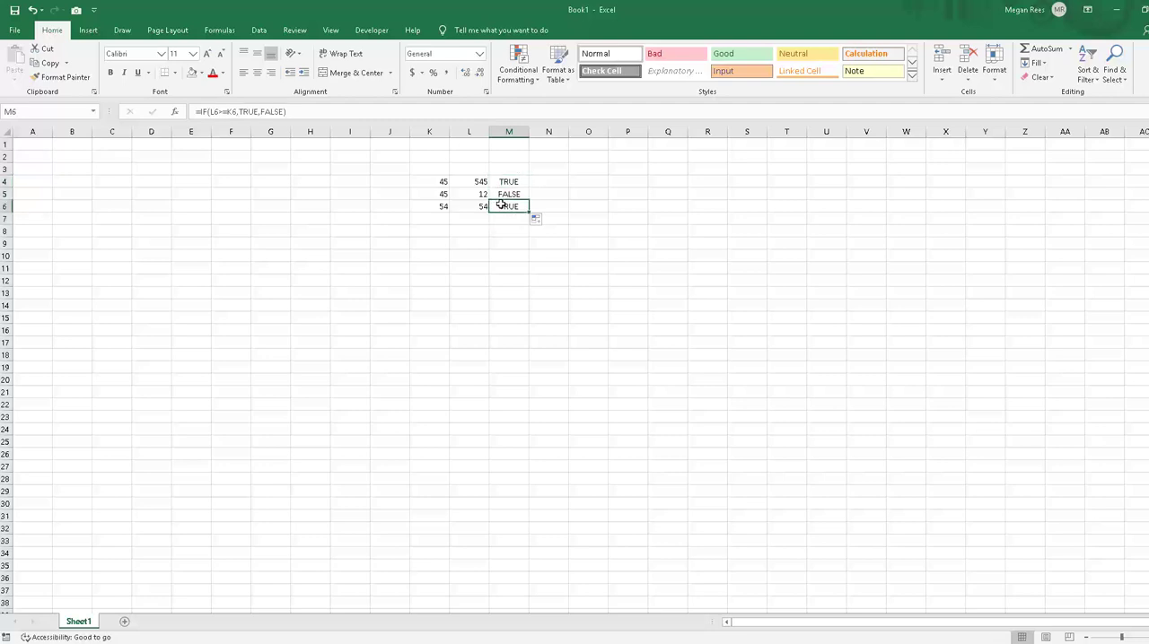
pyautogui.click(509, 181)
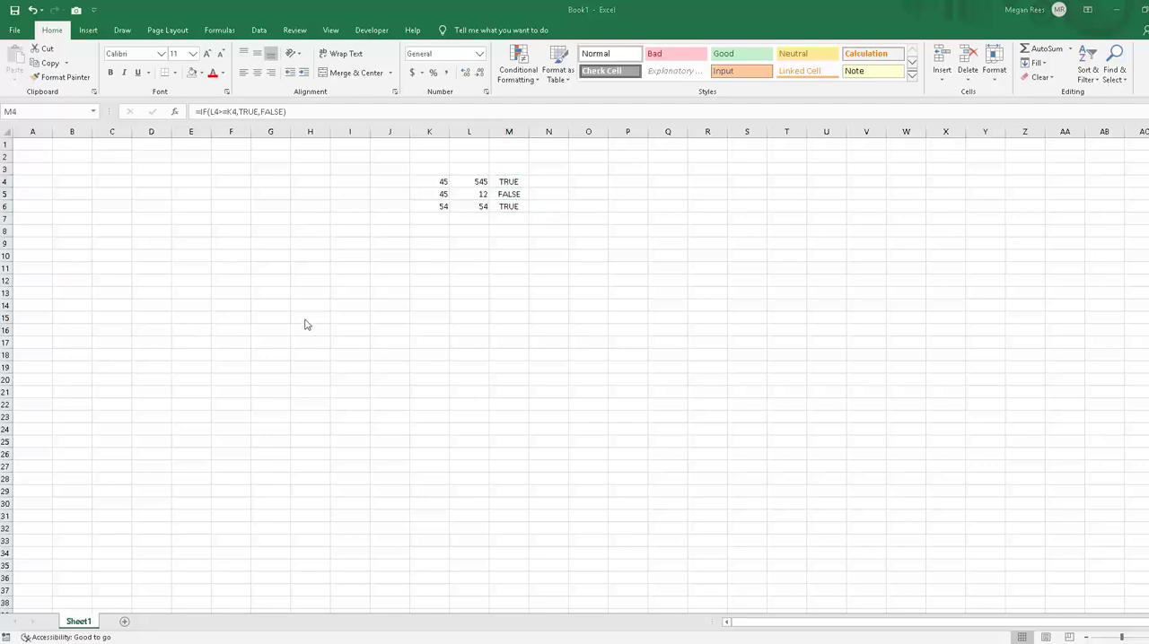
pyautogui.click(480, 232)
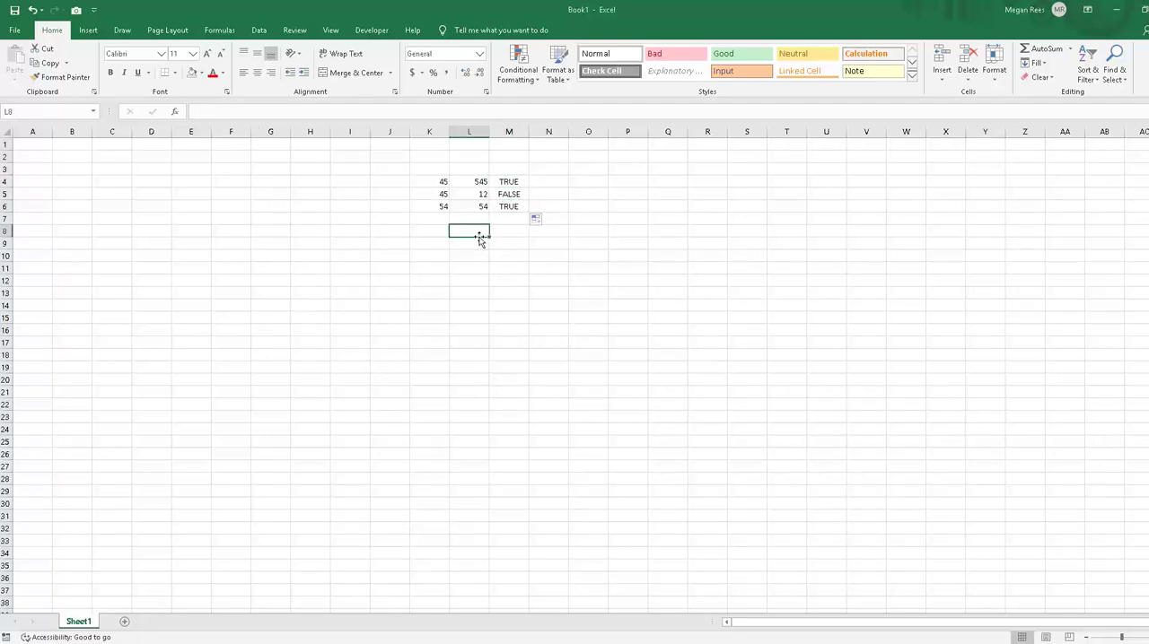
pyautogui.click(519, 182)
pyautogui.click(500, 227)
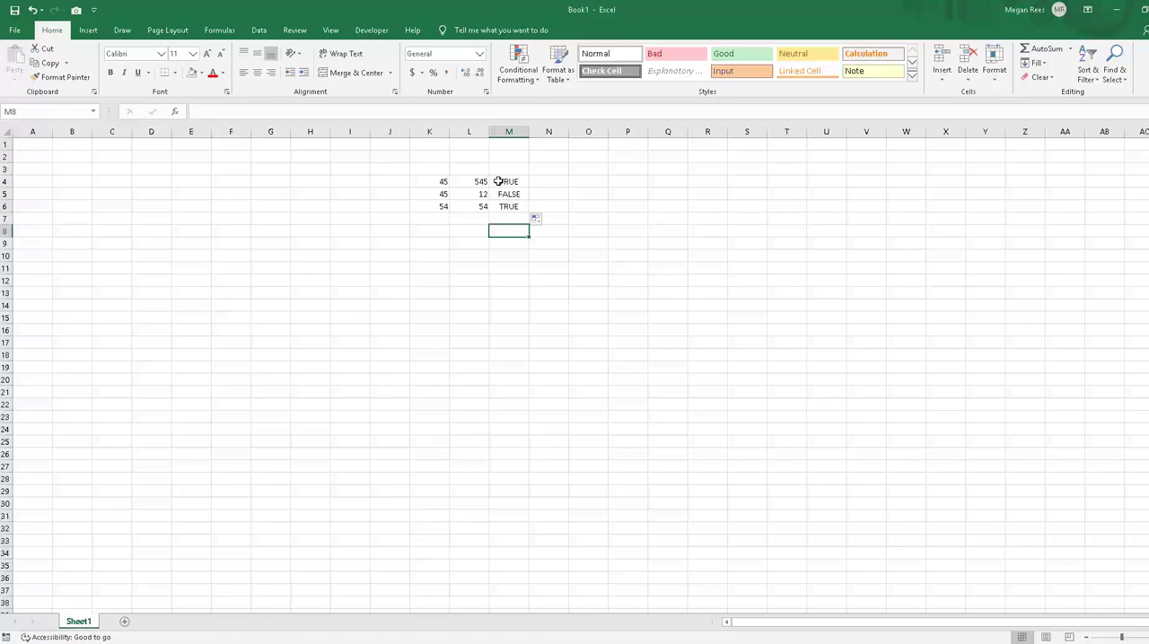
pyautogui.click(500, 180)
pyautogui.click(418, 198)
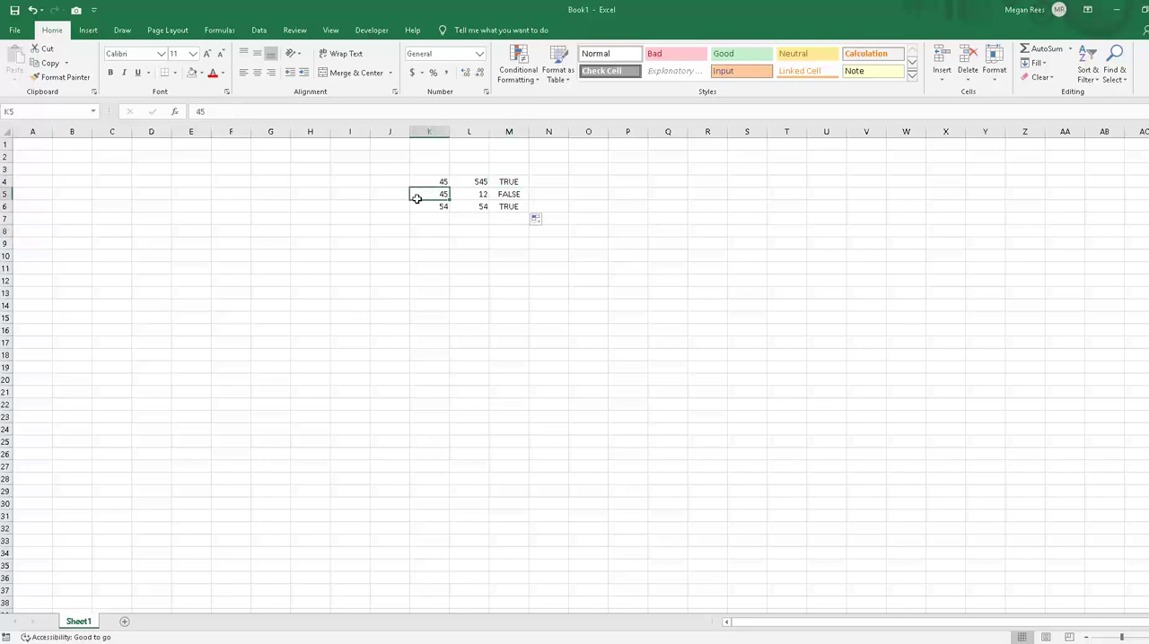
pyautogui.click(469, 231)
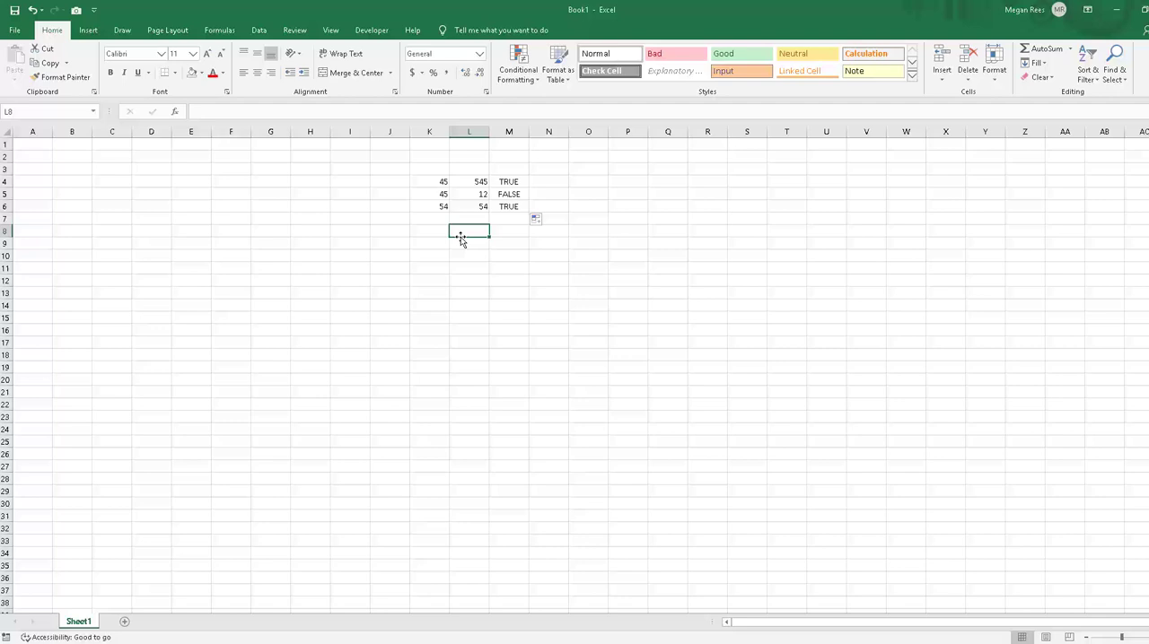
pyautogui.click(501, 184)
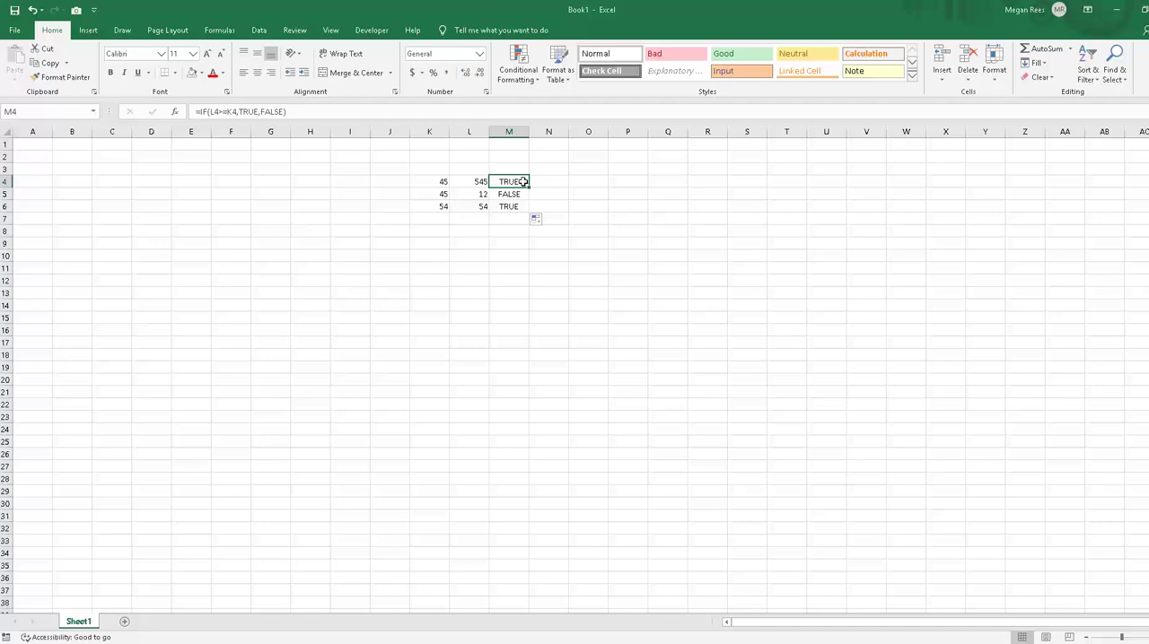
pyautogui.moveTo(516, 182); pyautogui.dragTo(512, 220)
# Step: Change the M4 formula to =IF(L4>=K4,"yes","") so a false test gives a blank, and fill it down through M6
pyautogui.click(505, 184)
pyautogui.click(241, 111)
pyautogui.hotkey('shift', 'End')
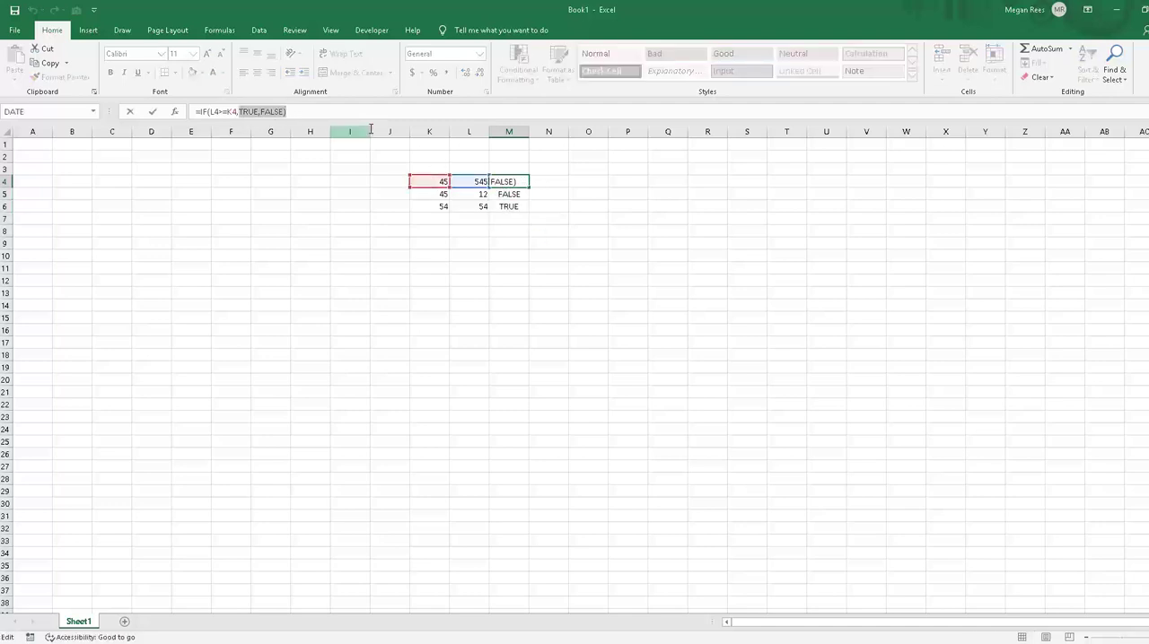
pyautogui.write('"yes",')
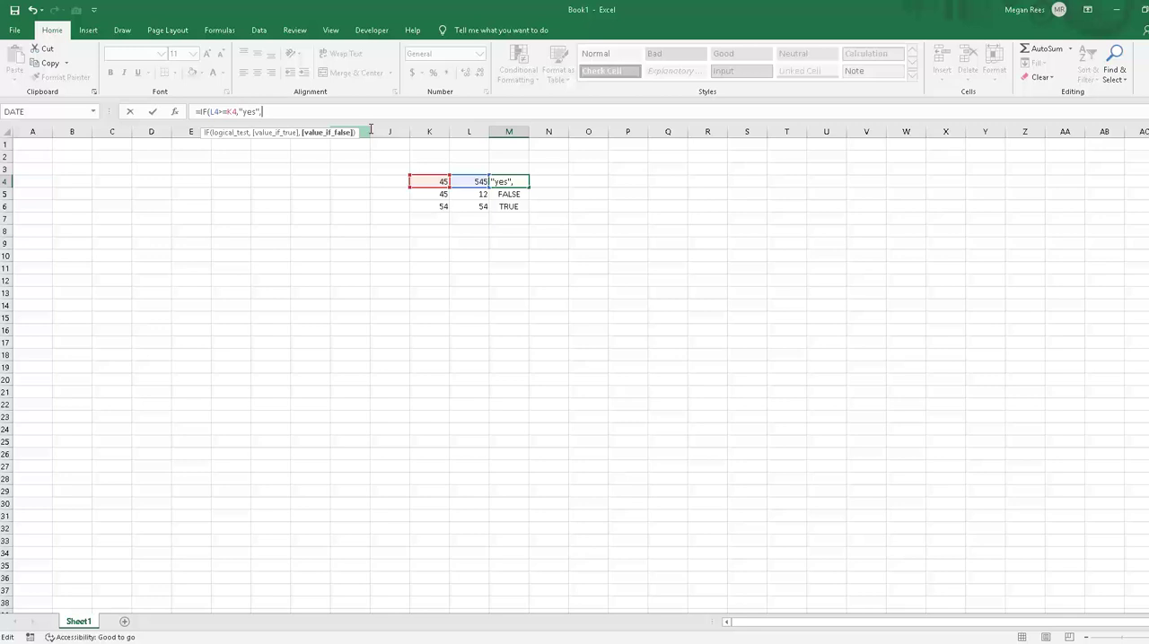
pyautogui.write('"")')
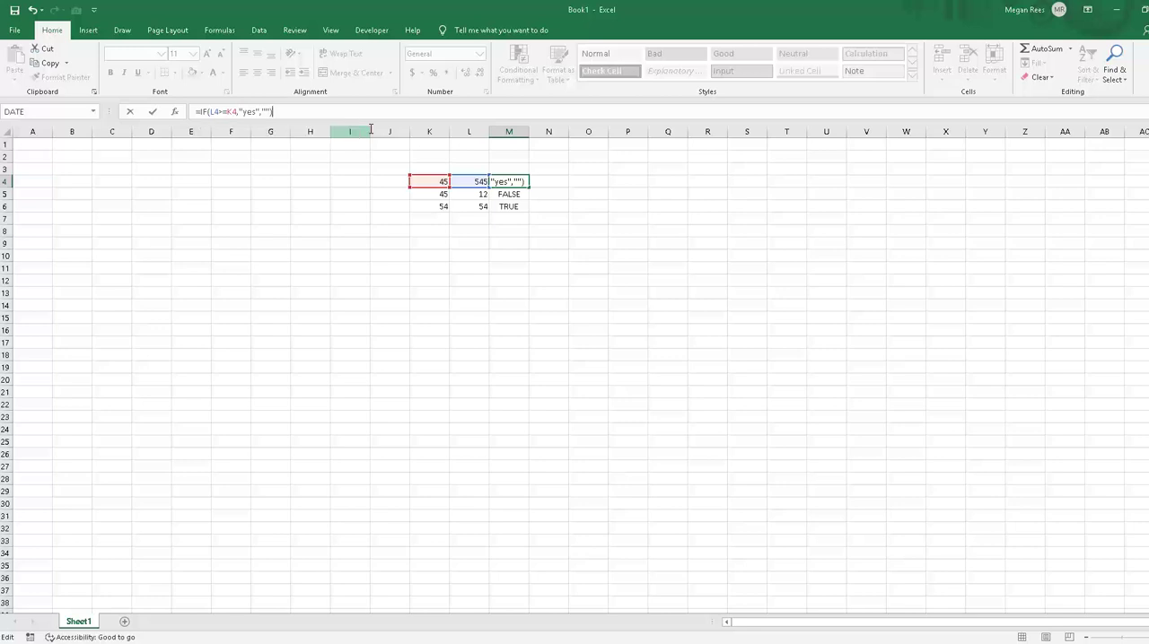
pyautogui.press('Return')
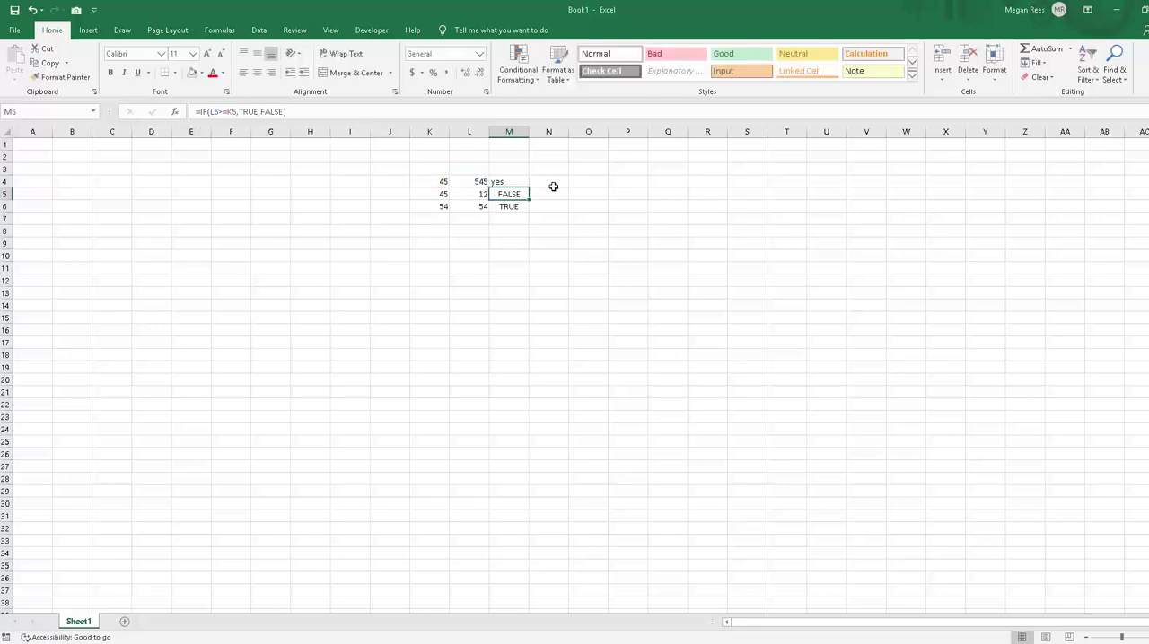
pyautogui.click(525, 182)
pyautogui.moveTo(530, 188); pyautogui.dragTo(524, 205)
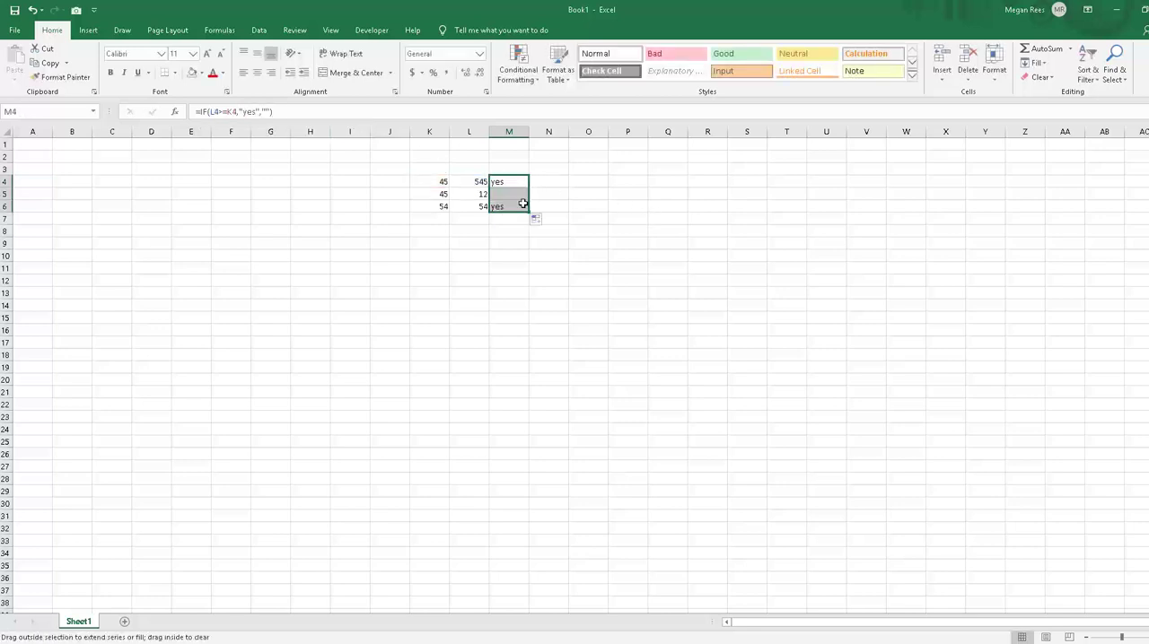
pyautogui.click(535, 315)
# Step: Change the M4 formula to =IF(L4>=K4,"","I'm awesome!") so only a false test gives text
pyautogui.click(509, 180)
pyautogui.moveTo(242, 111); pyautogui.dragTo(380, 118)
pyautogui.press('BackSpace')
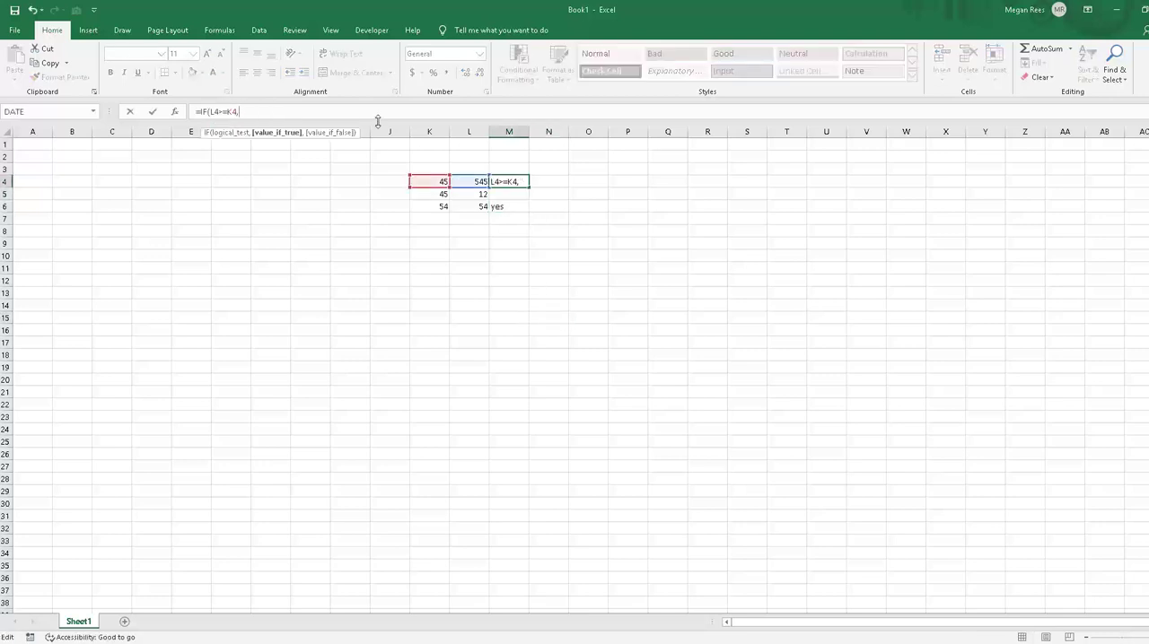
pyautogui.write('"",')
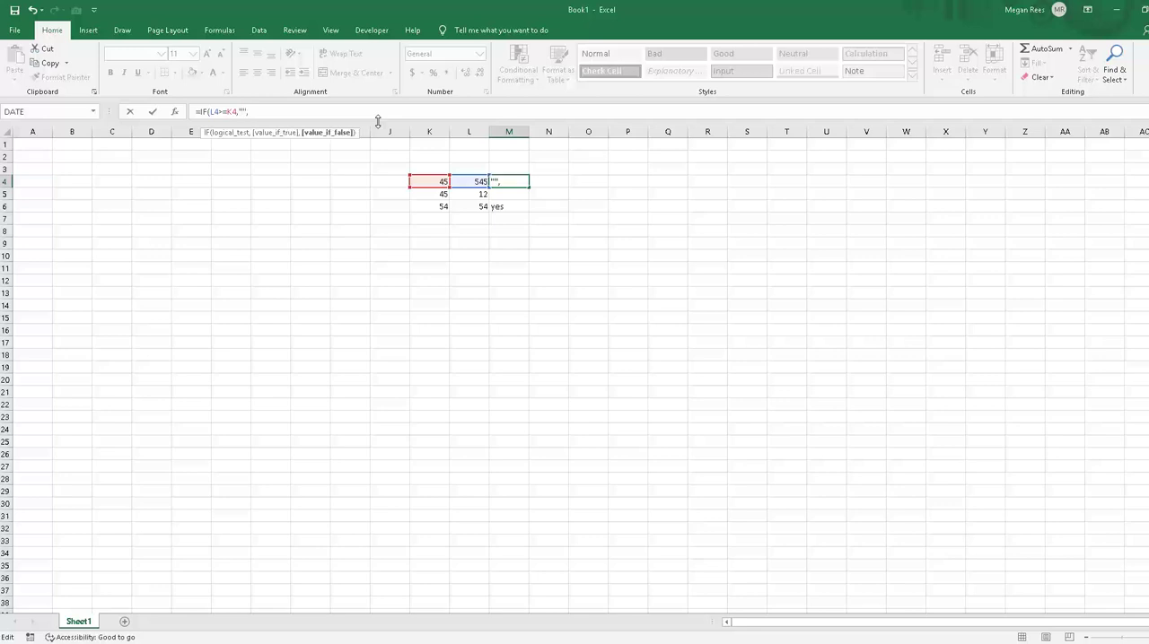
pyautogui.write('"I\'m awes')
pyautogui.press('BackSpace')
pyautogui.write('awesome!")')
pyautogui.press('Return')
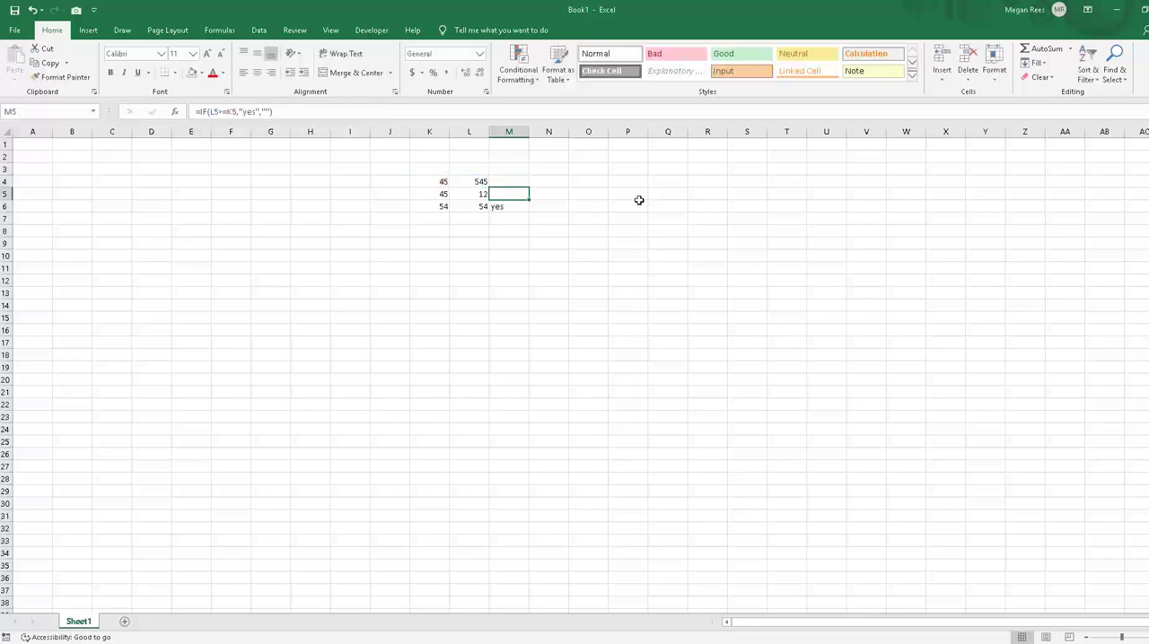
# Step: Fill the IF formula from M4 down through M6 and check the formulas in M4 and M5
pyautogui.click(518, 184)
pyautogui.moveTo(529, 187); pyautogui.dragTo(526, 211)
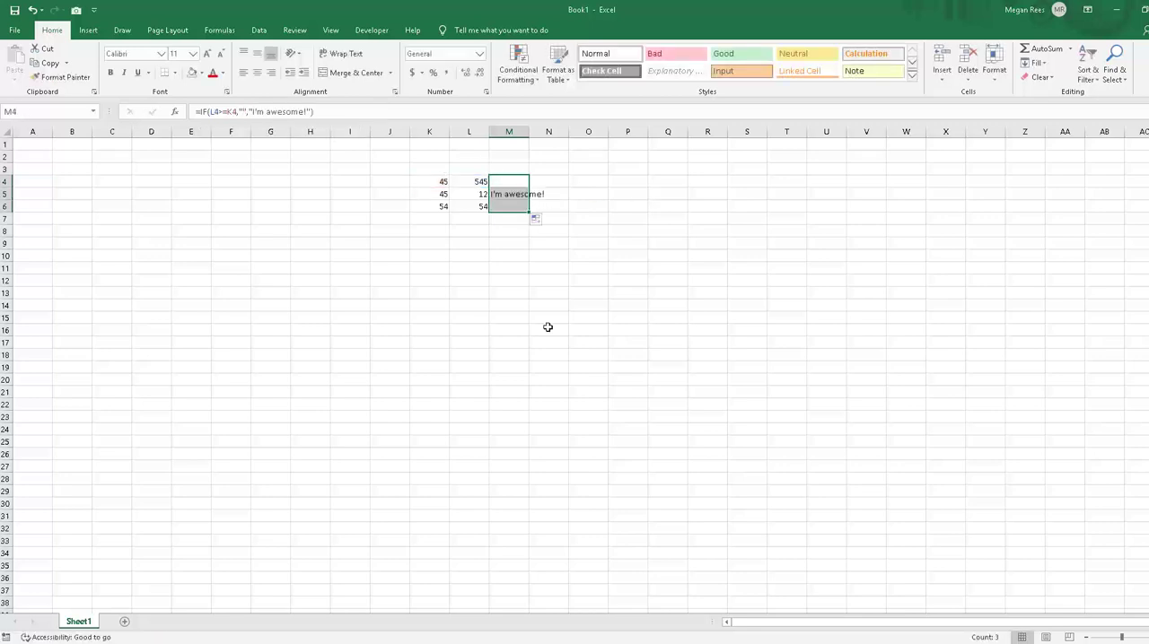
pyautogui.click(547, 327)
pyautogui.click(549, 267)
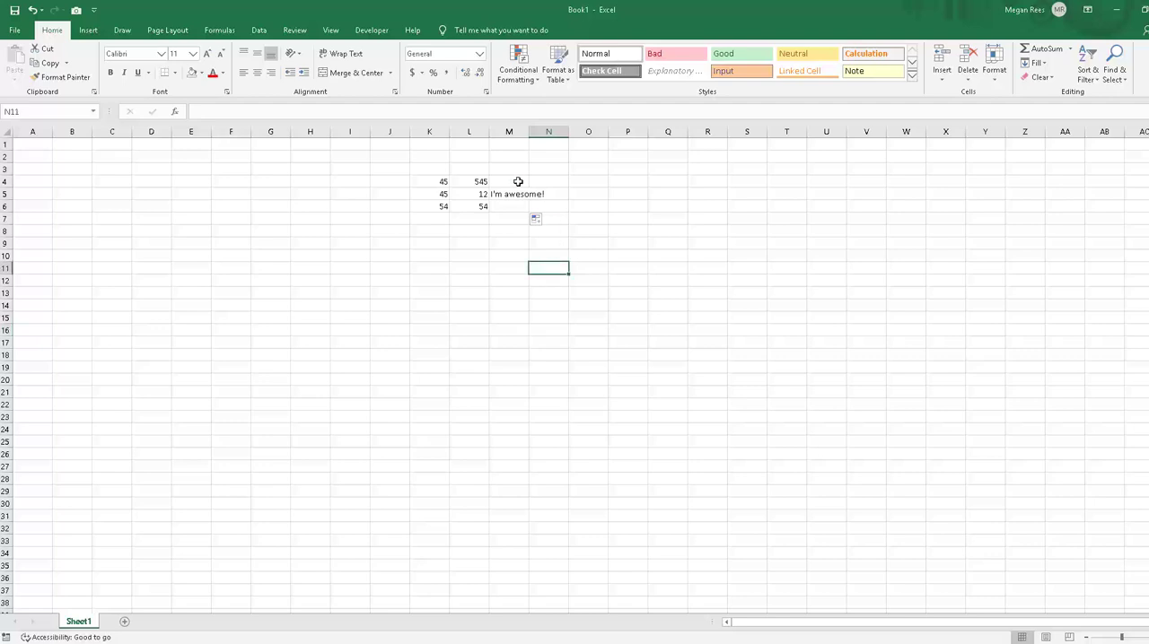
pyautogui.click(519, 182)
pyautogui.click(495, 195)
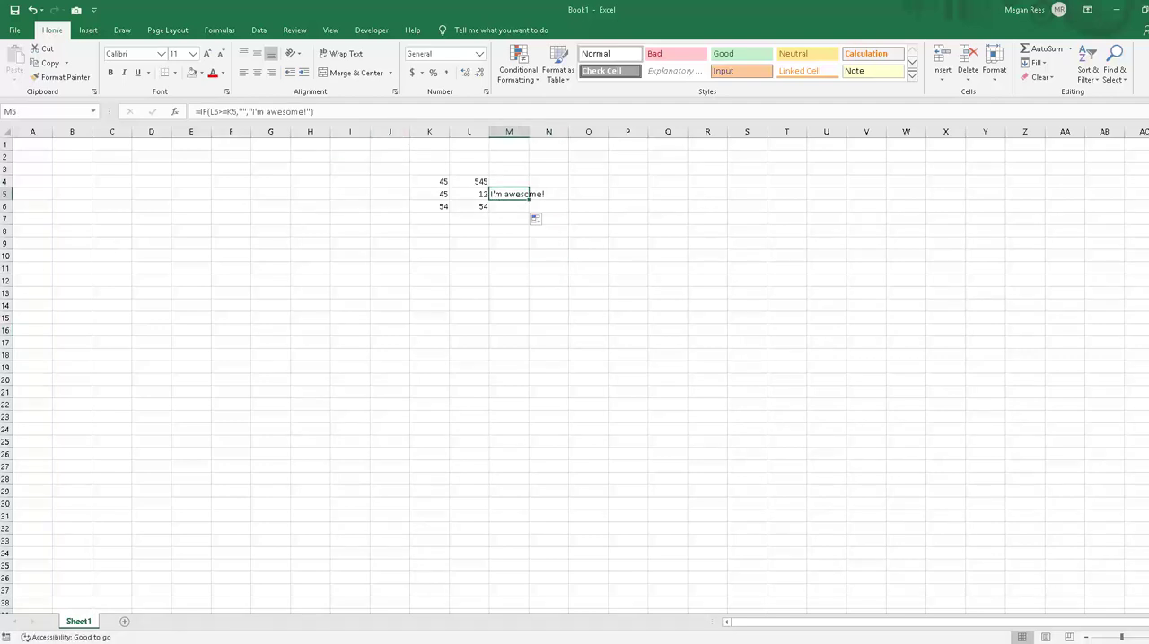
pyautogui.click(526, 247)
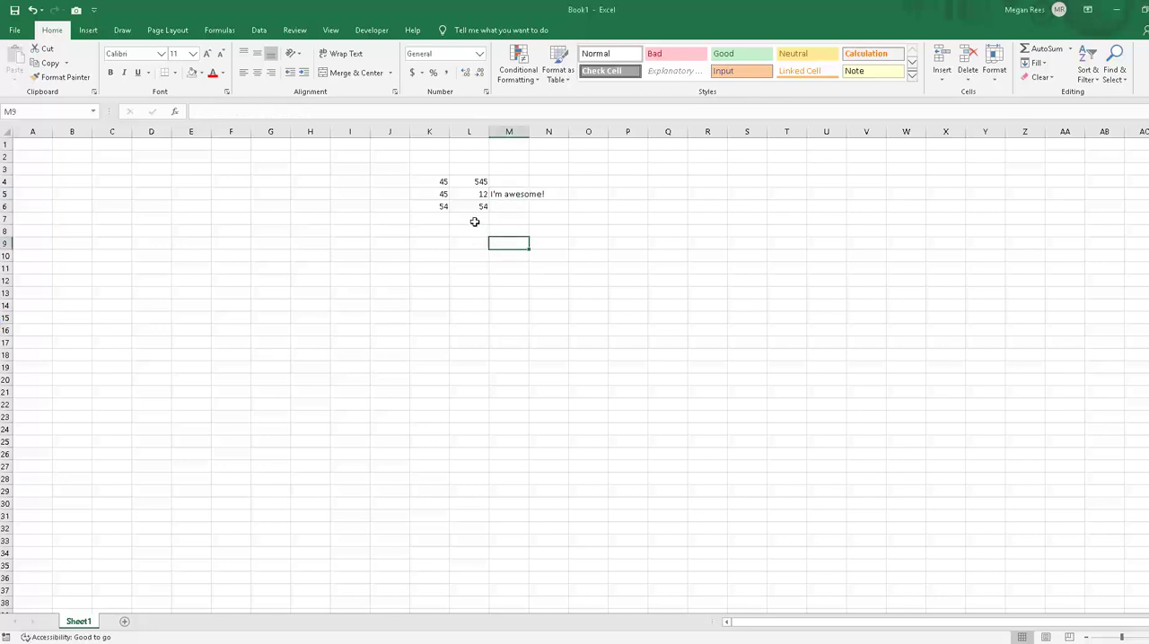
# Step: Clear the IF formulas from M4 through M6
pyautogui.click(473, 221)
pyautogui.click(512, 196)
pyautogui.moveTo(508, 179); pyautogui.dragTo(510, 205)
pyautogui.press('Delete')
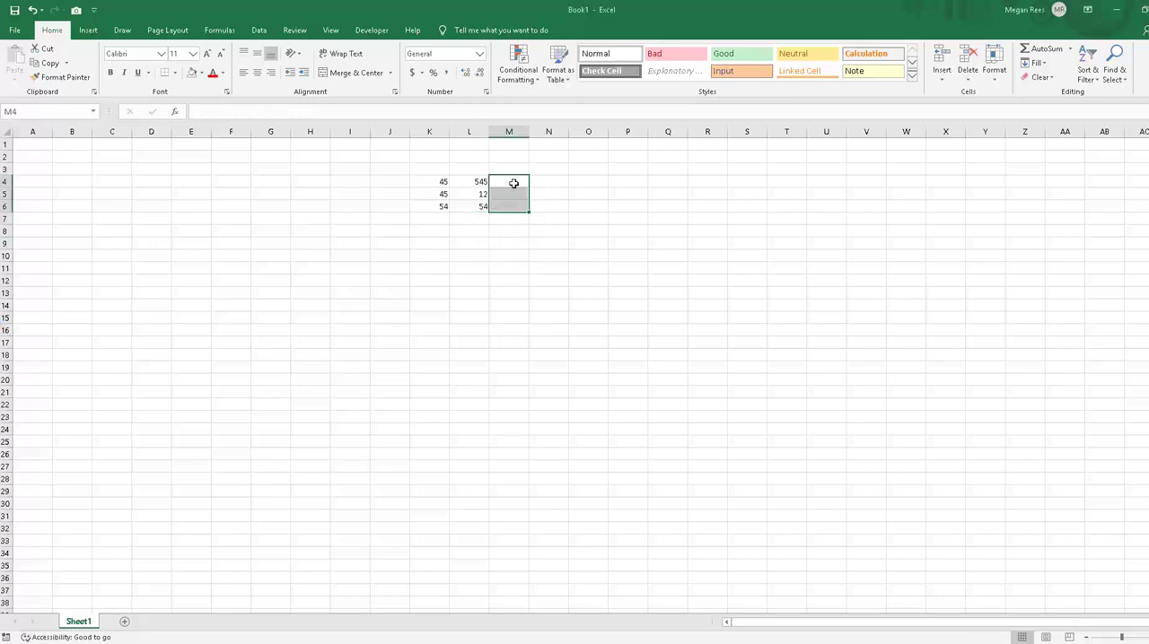
# Step: Enter 10% in M4, formatting the cell as a percentage
pyautogui.click(514, 182)
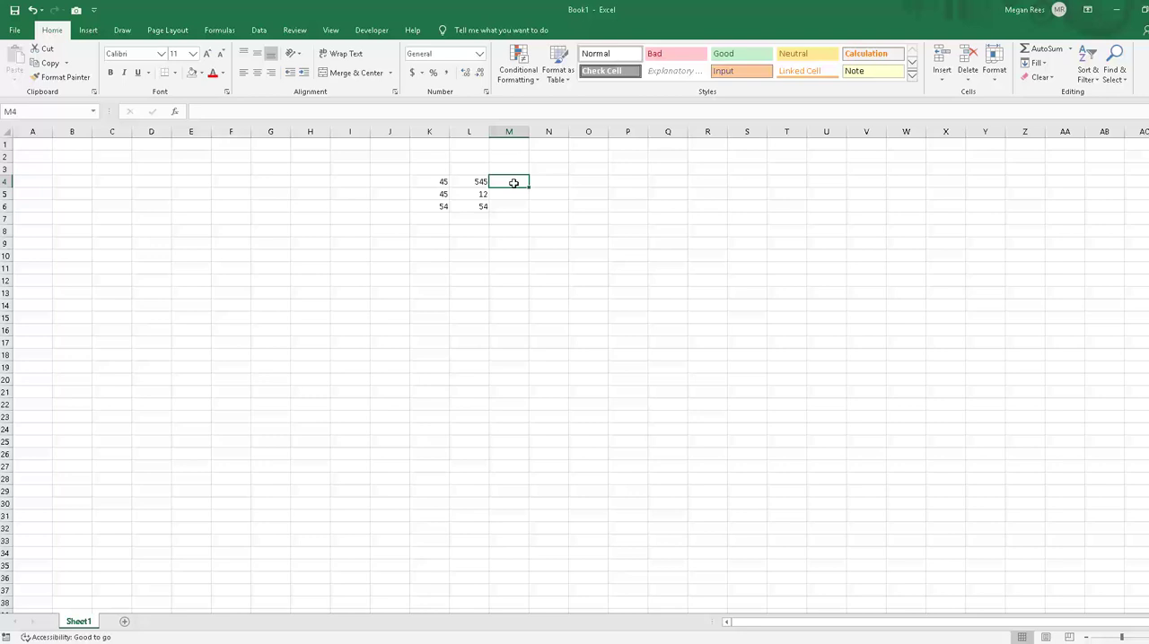
pyautogui.write('10')
pyautogui.press('Return')
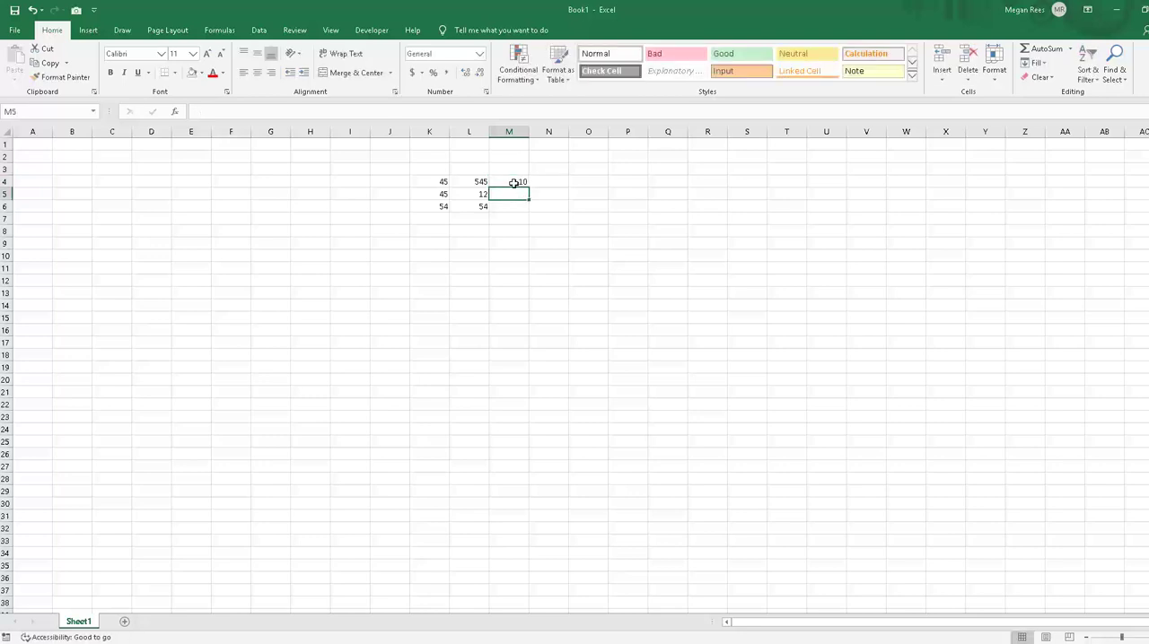
pyautogui.click(513, 182)
pyautogui.click(433, 72)
pyautogui.click(582, 182)
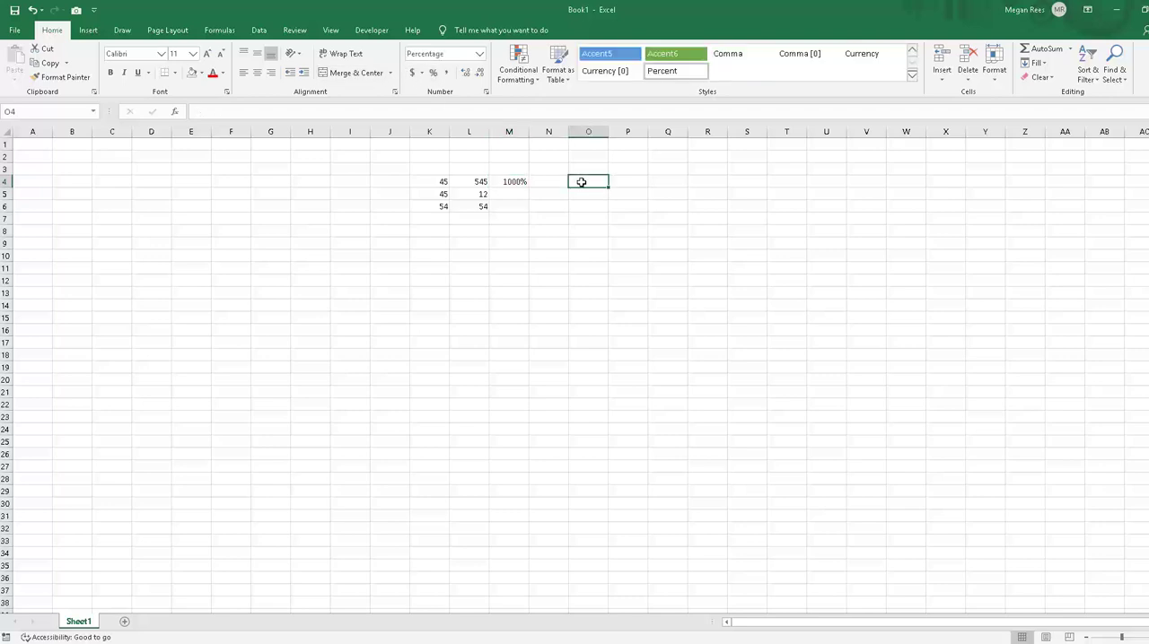
pyautogui.click(511, 180)
pyautogui.write('10')
pyautogui.press('Return')
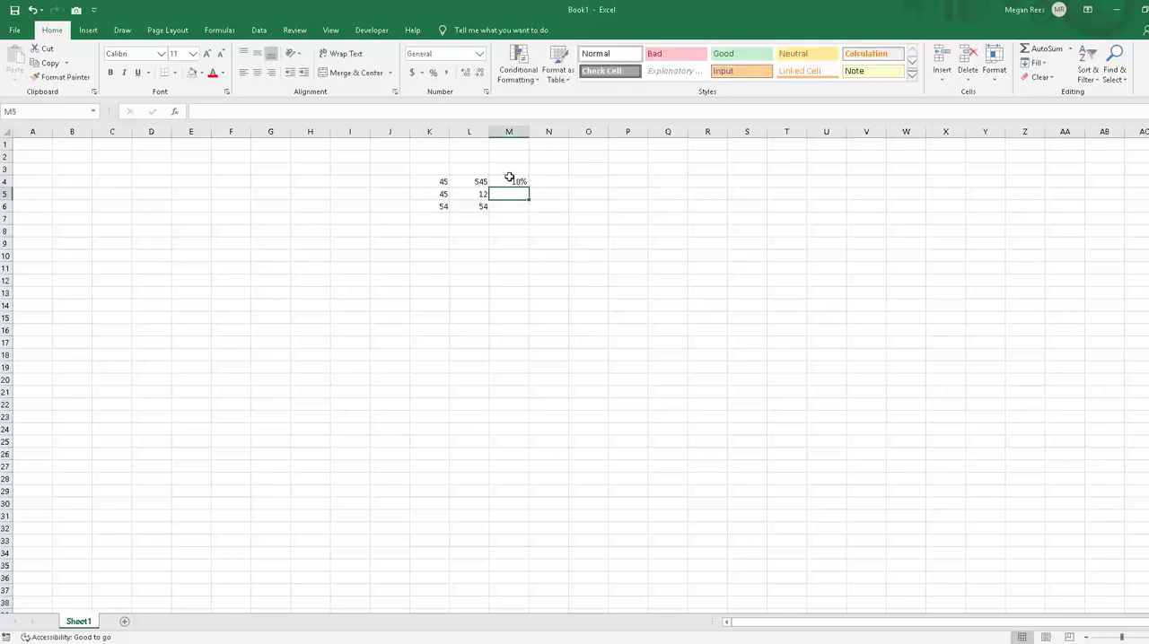
# Step: Enter =IF(L4>K4,L4*M4,0) in N4 so a true test calculates the percentage and a false test gives 0
pyautogui.press('Up')
pyautogui.press('Right')
pyautogui.write('=if(')
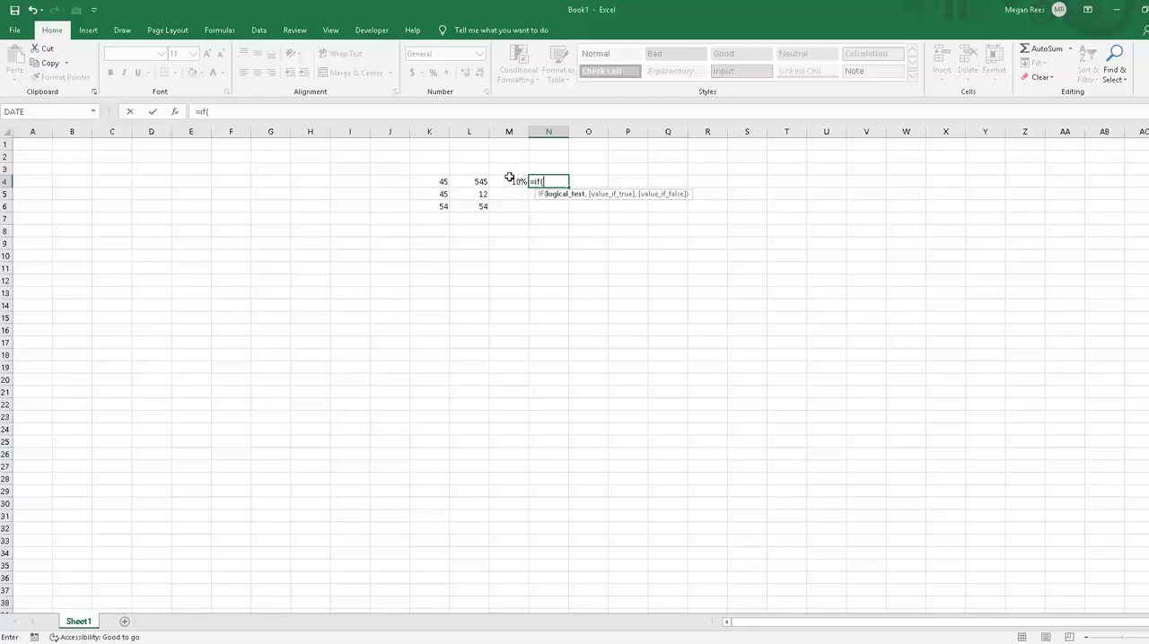
pyautogui.click(475, 183)
pyautogui.write('>')
pyautogui.click(425, 181)
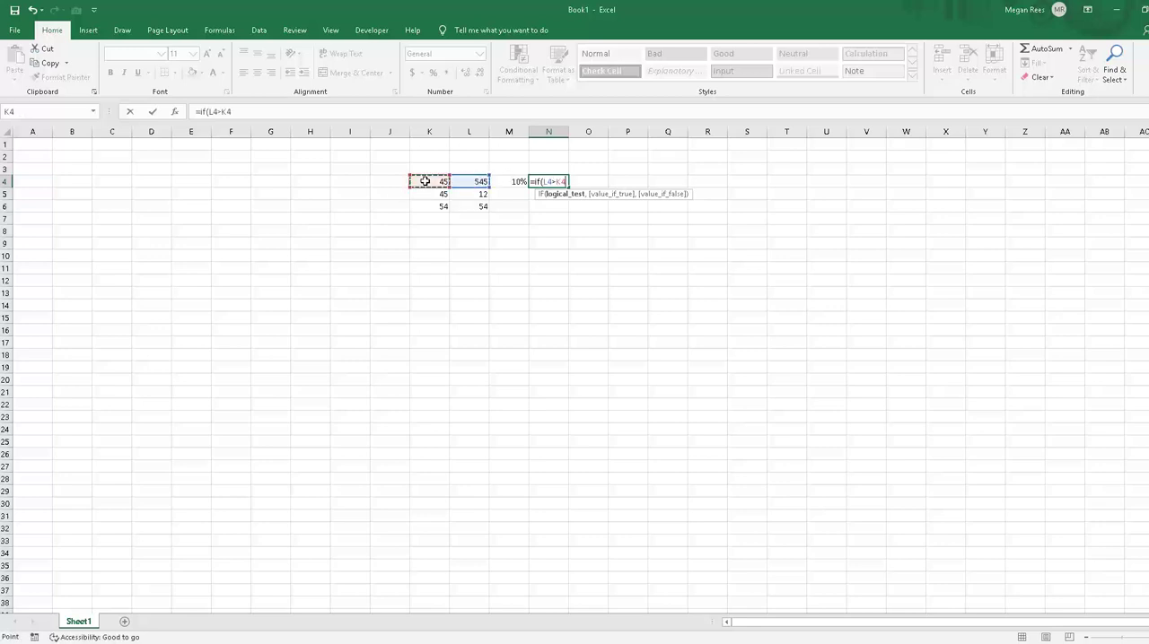
pyautogui.write(',')
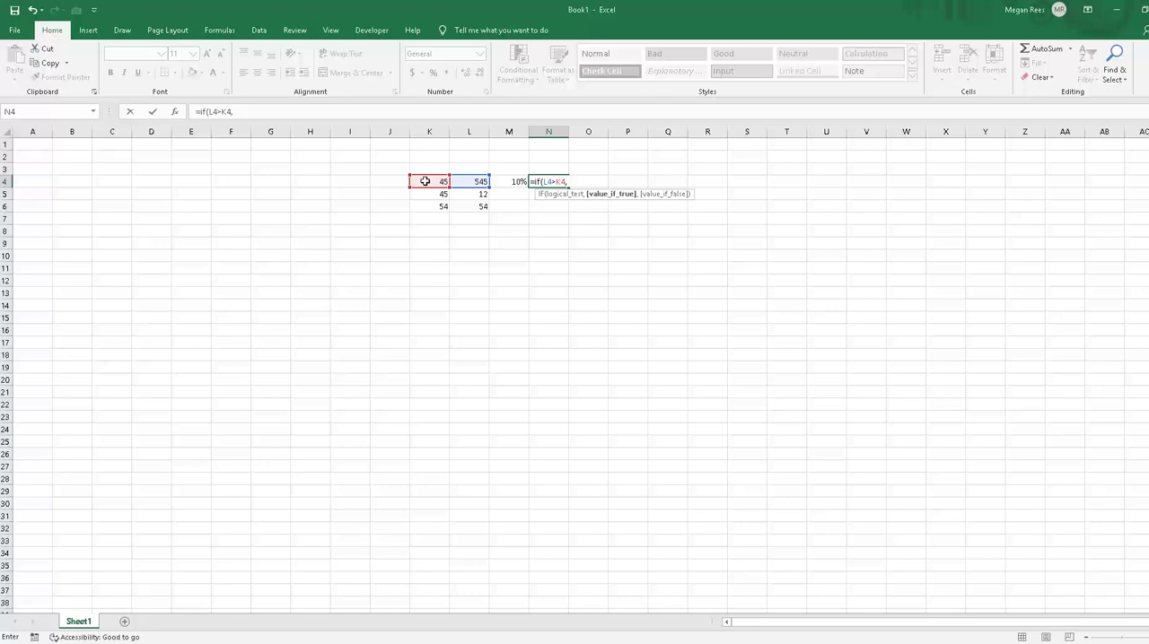
pyautogui.click(481, 181)
pyautogui.write('*')
pyautogui.click(517, 183)
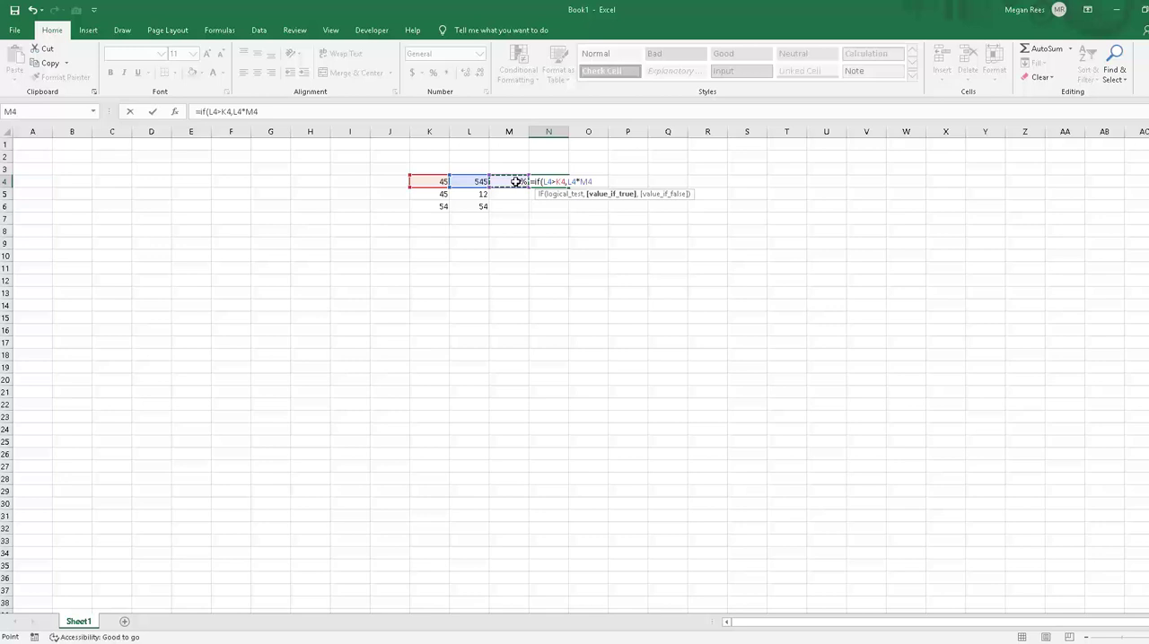
pyautogui.write(',0)')
pyautogui.press('Return')
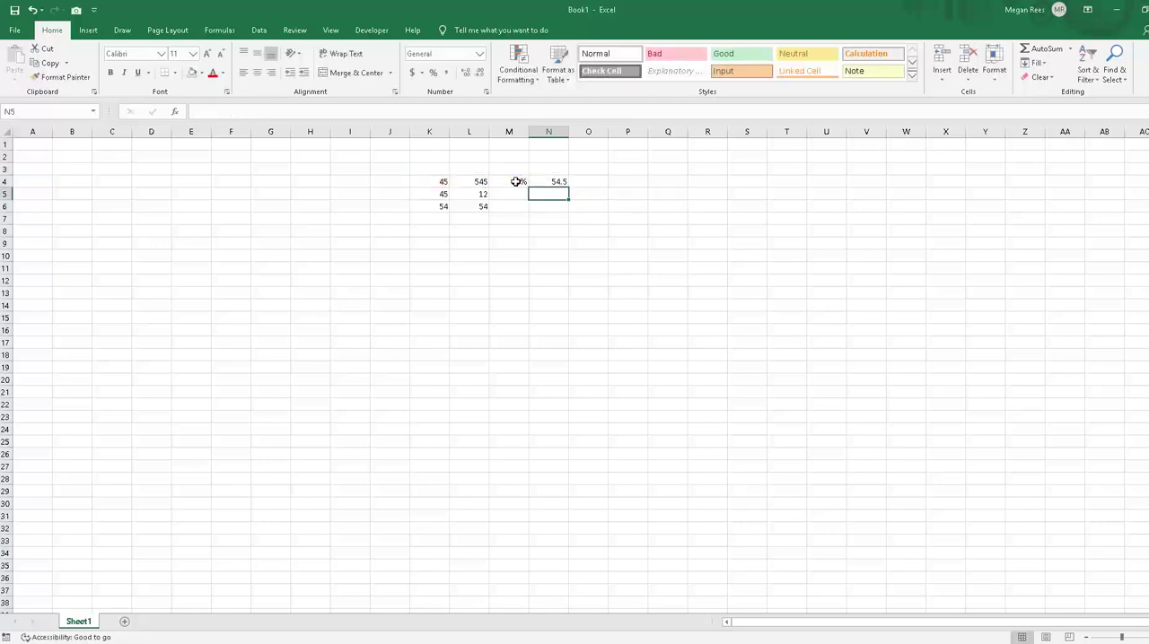
# Step: Fill the 10% in M4 and the IF formula in N4 down through row 6
pyautogui.click(546, 182)
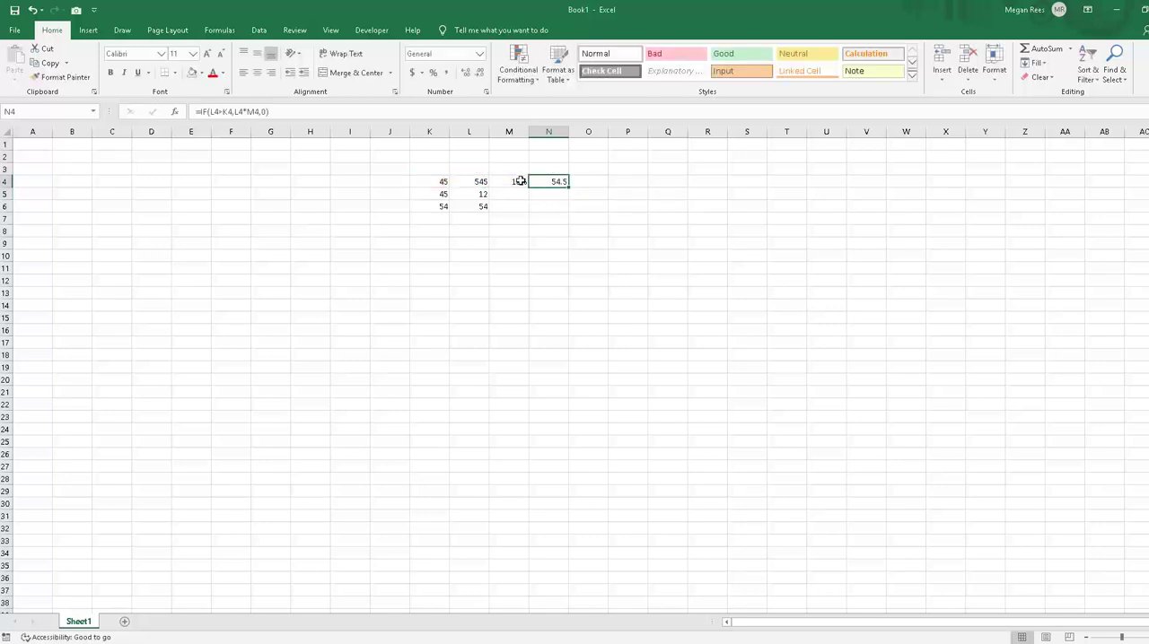
pyautogui.click(521, 182)
pyautogui.moveTo(530, 187); pyautogui.dragTo(573, 211)
pyautogui.click(570, 185)
pyautogui.click(566, 186)
pyautogui.click(570, 188)
pyautogui.click(565, 185)
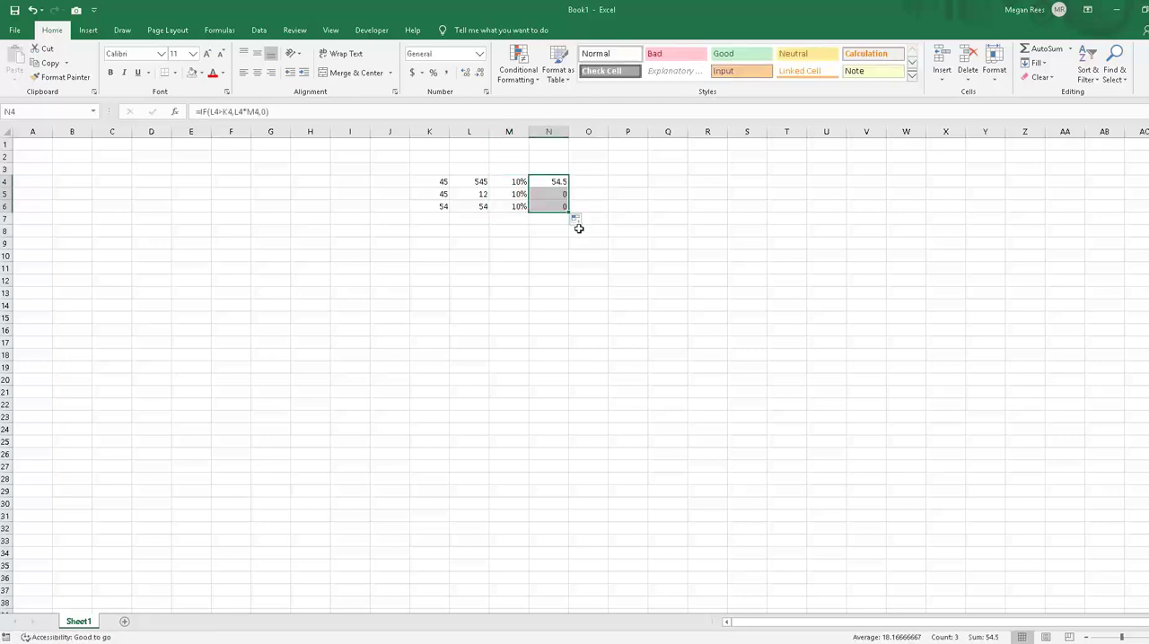
# Step: Change the N5 formula to =IF(L5>K5,L5*M5,"") so a false test gives a blank, and fill it down to N6
pyautogui.click(576, 197)
pyautogui.click(551, 195)
pyautogui.click(273, 115)
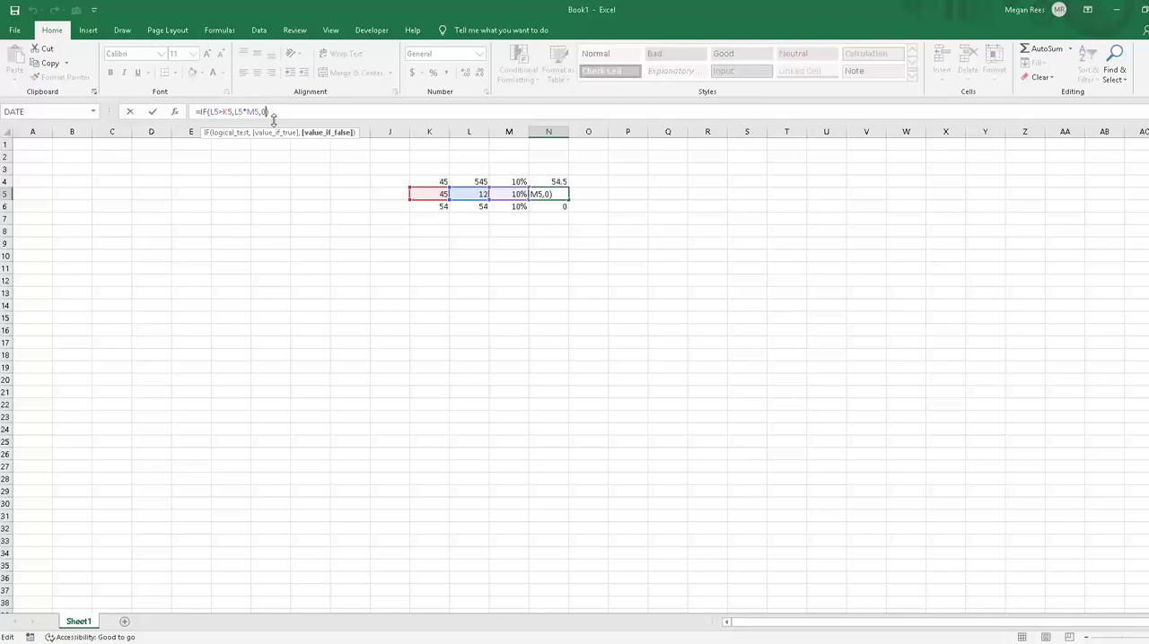
pyautogui.press('BackSpace')
pyautogui.write('""')
pyautogui.press('Return')
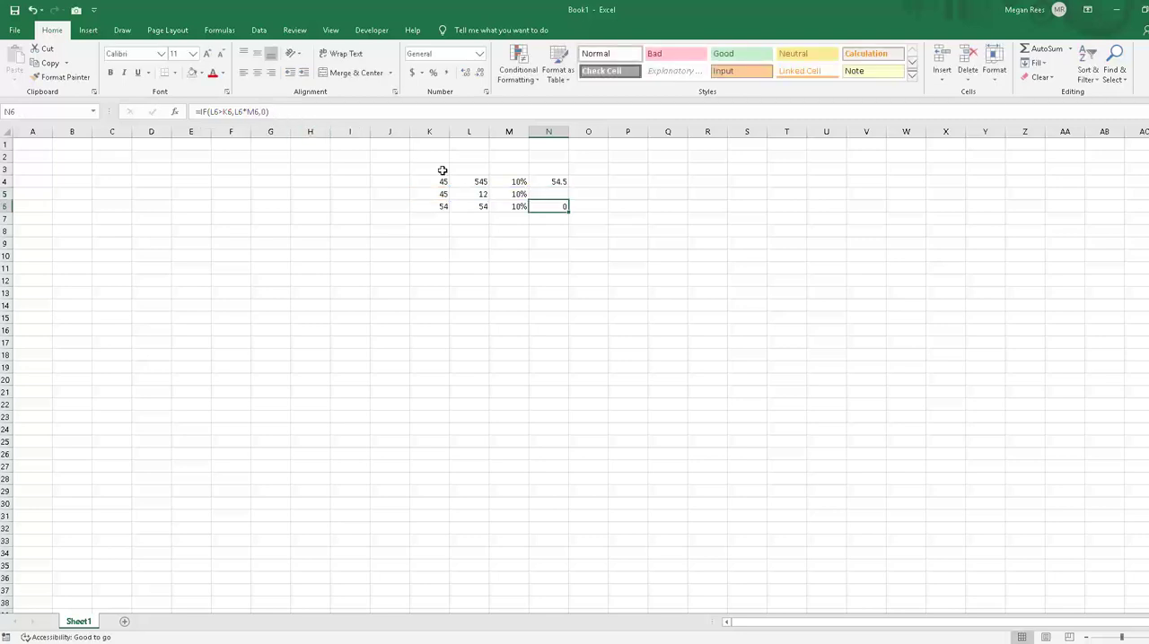
pyautogui.click(572, 192)
pyautogui.click(551, 192)
pyautogui.moveTo(569, 199); pyautogui.dragTo(572, 212)
pyautogui.click(582, 262)
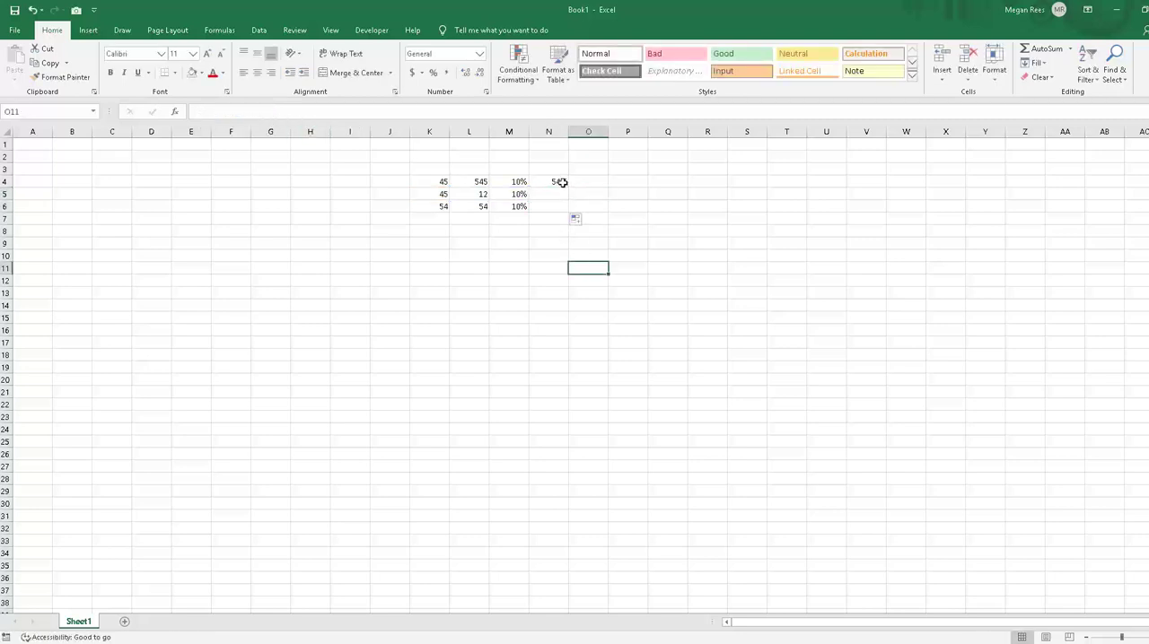
# Step: Check the IF formula in N4 and clear all example data from J4:O11
pyautogui.click(548, 179)
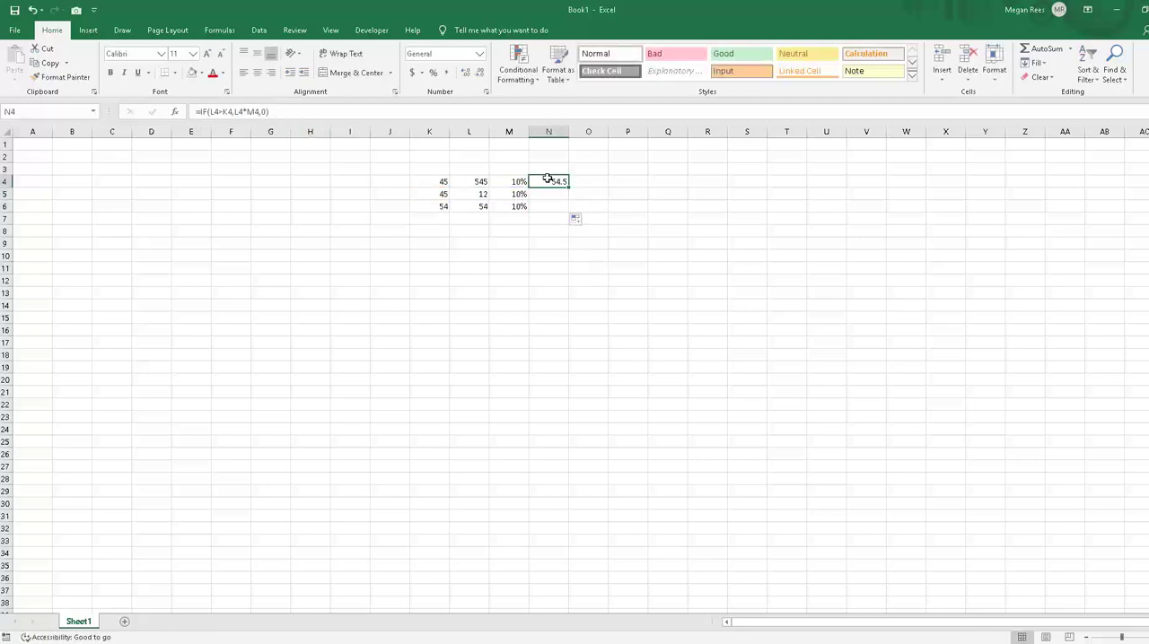
pyautogui.click(218, 157)
pyautogui.click(404, 243)
pyautogui.click(436, 267)
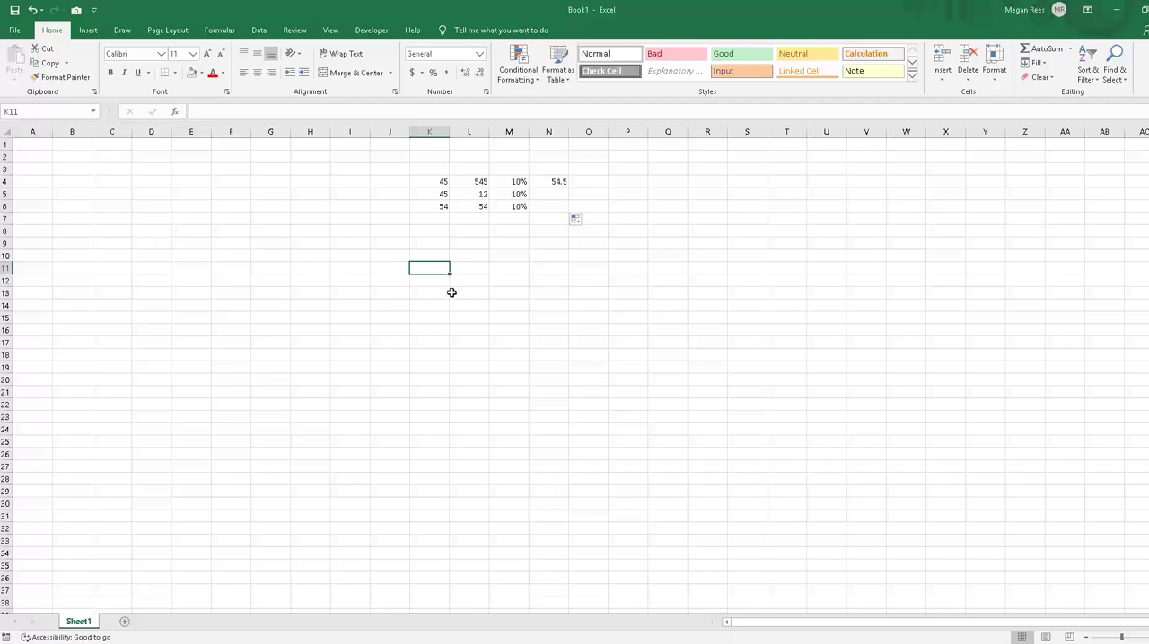
pyautogui.moveTo(402, 181); pyautogui.dragTo(597, 267)
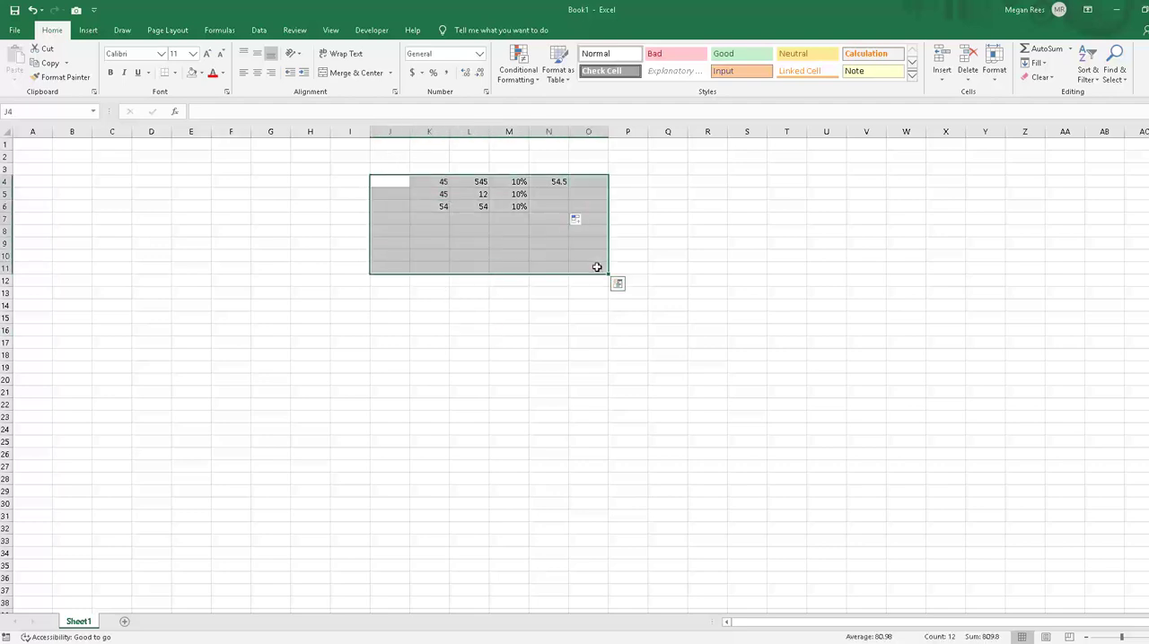
pyautogui.press('Delete')
# Step: Paste the copied five-column block of numbers into K5:O25 and end the copy mode
pyautogui.click(416, 352)
pyautogui.moveTo(414, 294); pyautogui.dragTo(413, 285)
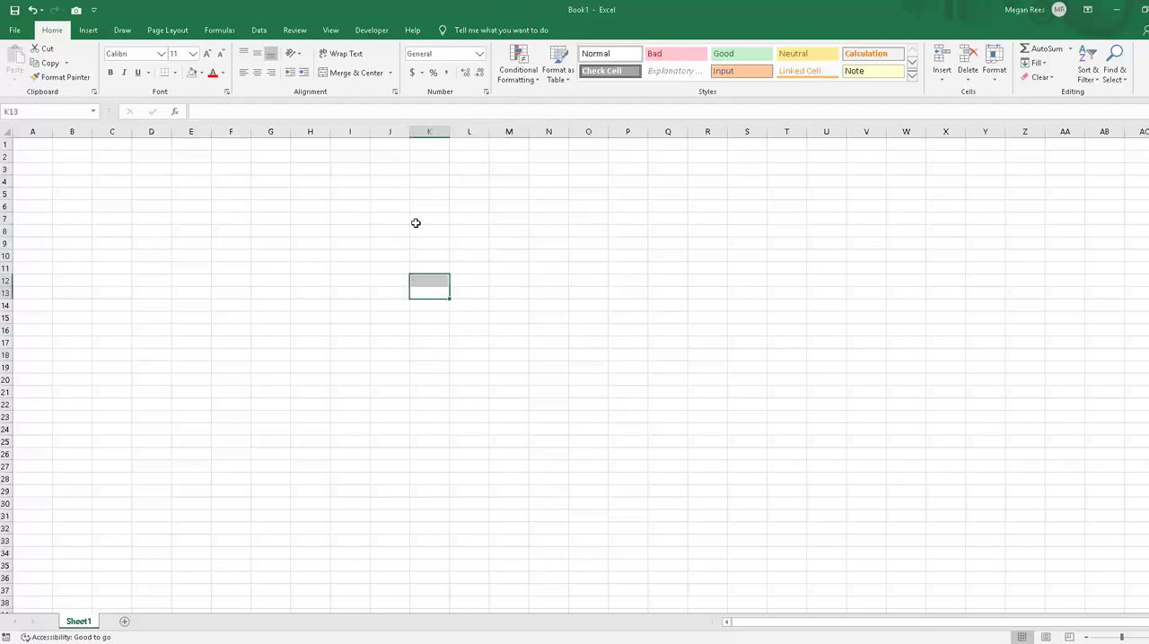
pyautogui.click(416, 223)
pyautogui.click(418, 193)
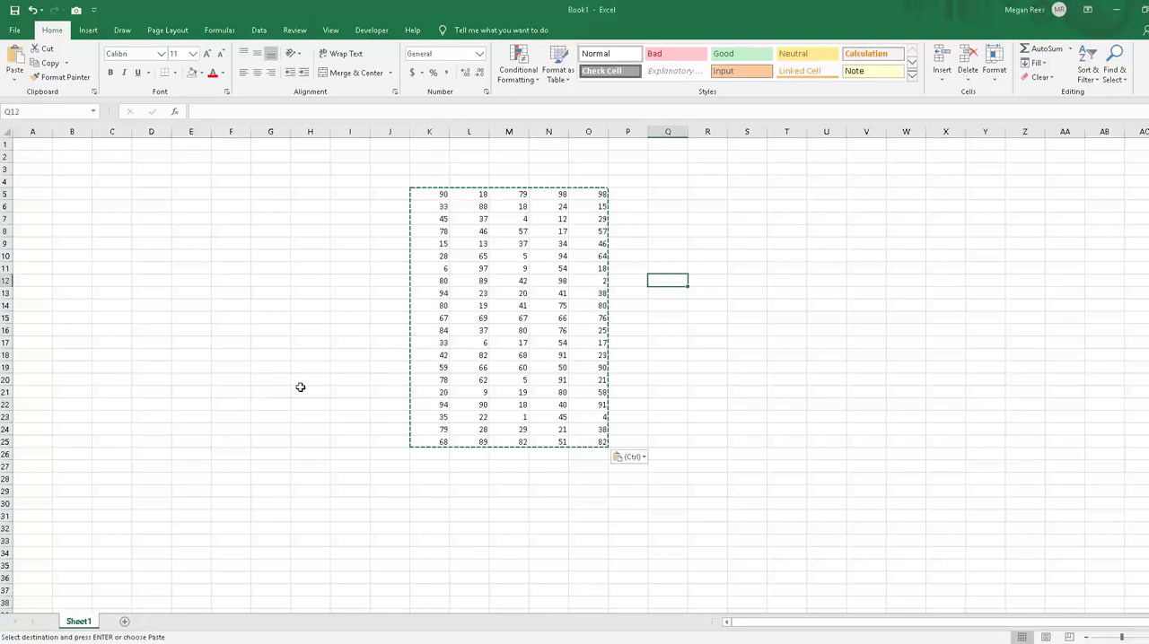
pyautogui.click(284, 383)
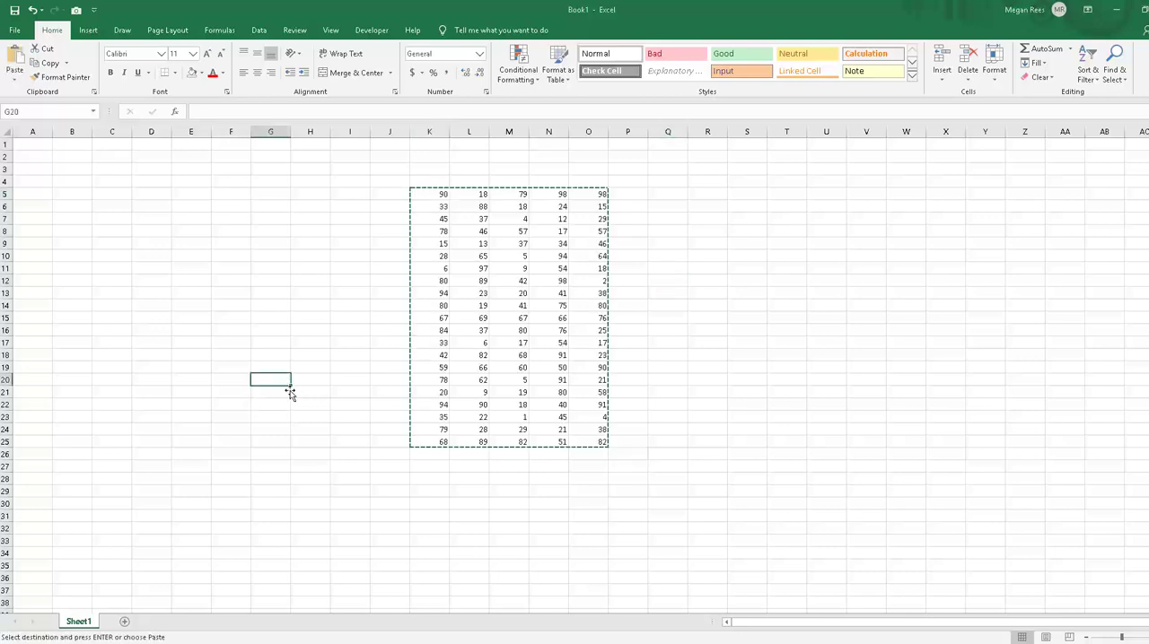
pyautogui.press('Escape')
pyautogui.click(350, 417)
pyautogui.click(431, 206)
pyautogui.moveTo(587, 305); pyautogui.dragTo(602, 313)
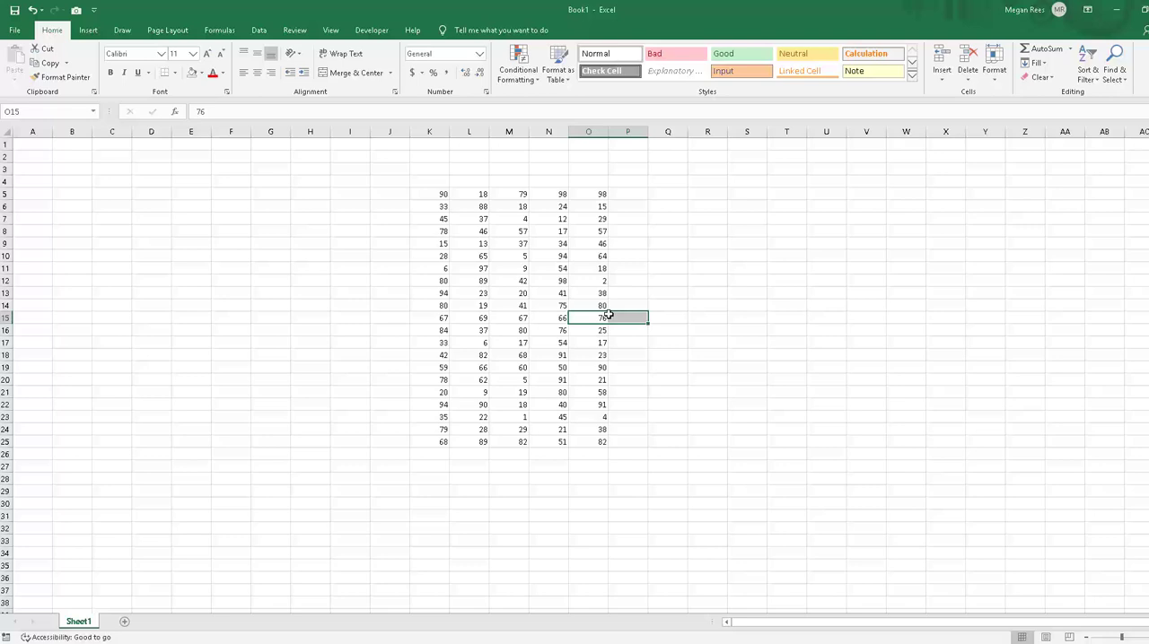
pyautogui.click(730, 340)
pyautogui.click(611, 356)
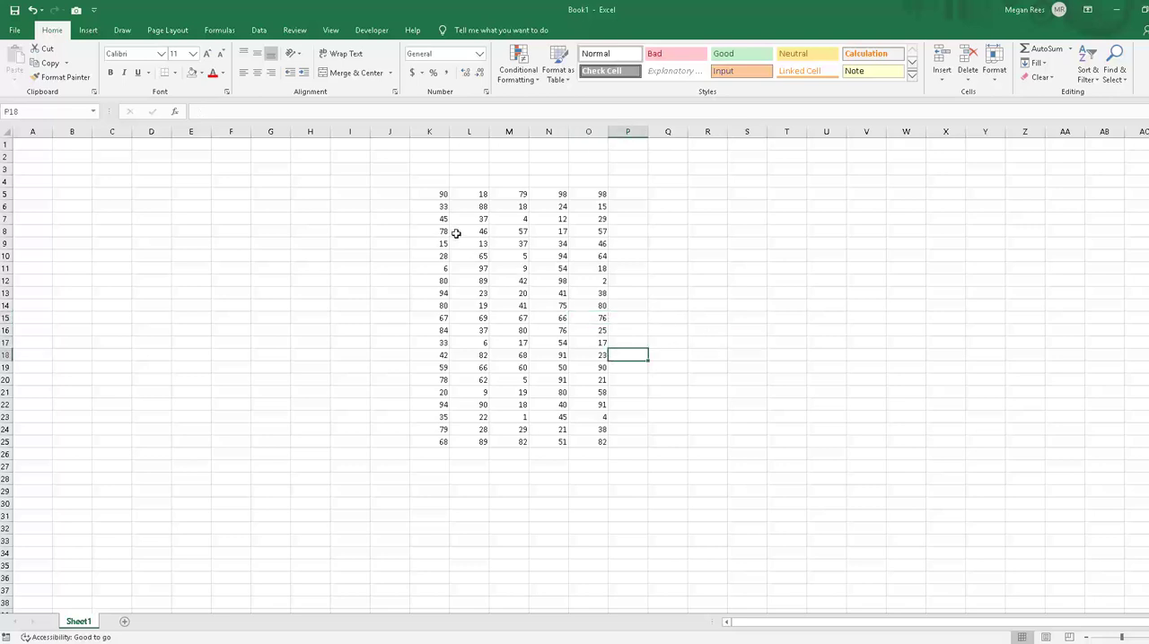
# Step: Count the numbers in K5:K25 with the AutoSum Count Numbers function in K26, and delete the result
pyautogui.click(433, 195)
pyautogui.moveTo(433, 195); pyautogui.dragTo(426, 451)
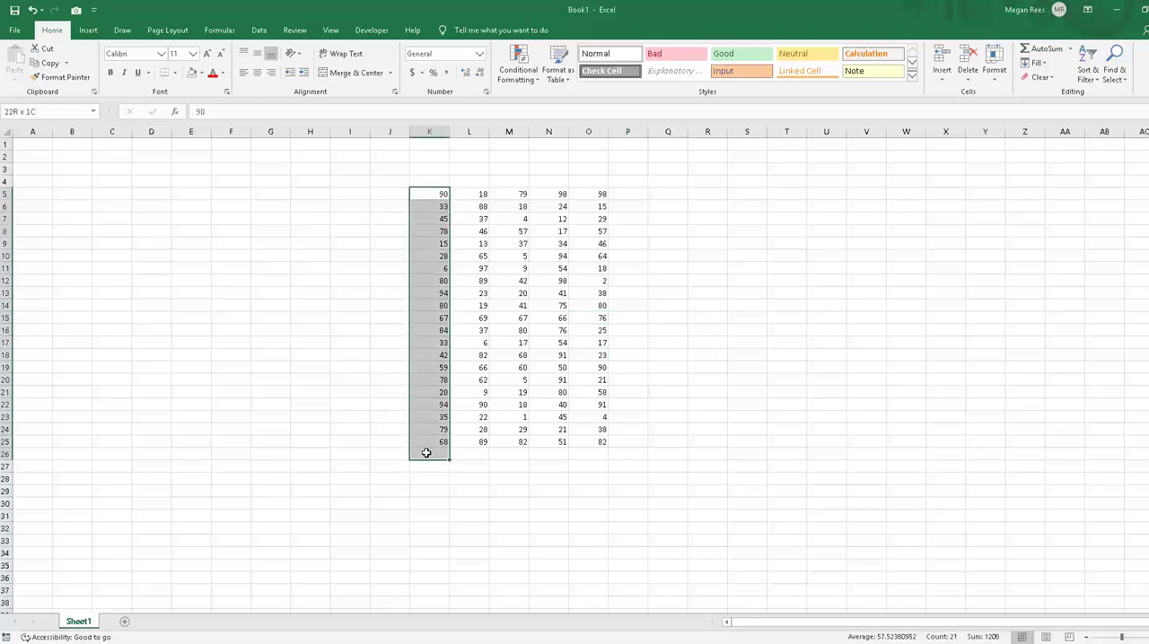
pyautogui.click(1071, 50)
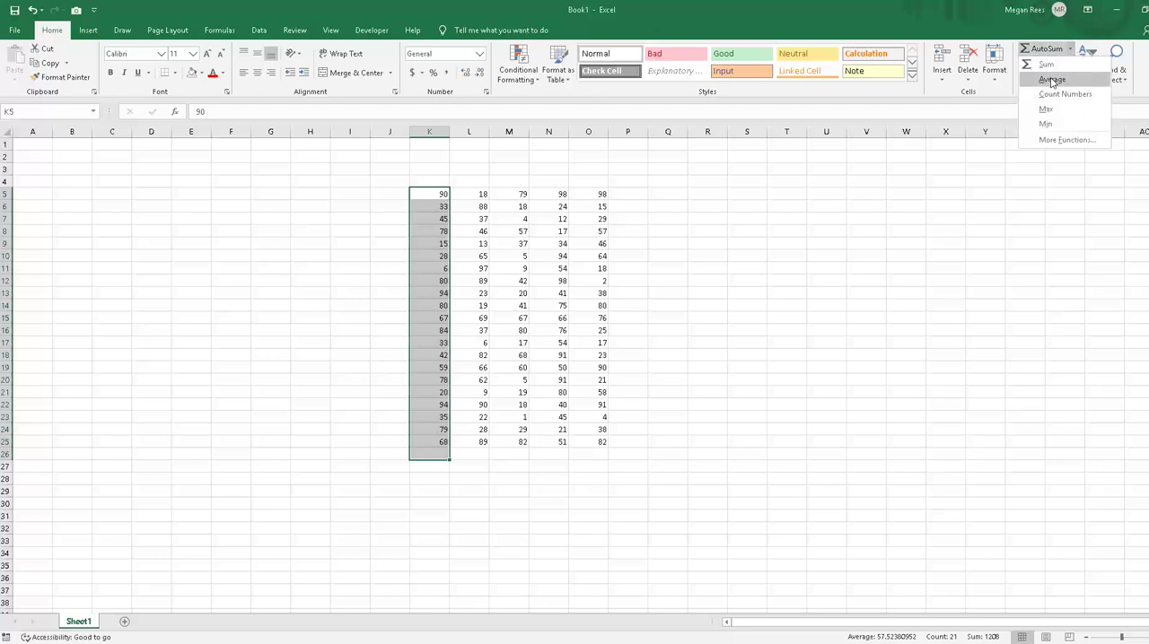
pyautogui.click(1055, 93)
pyautogui.click(718, 441)
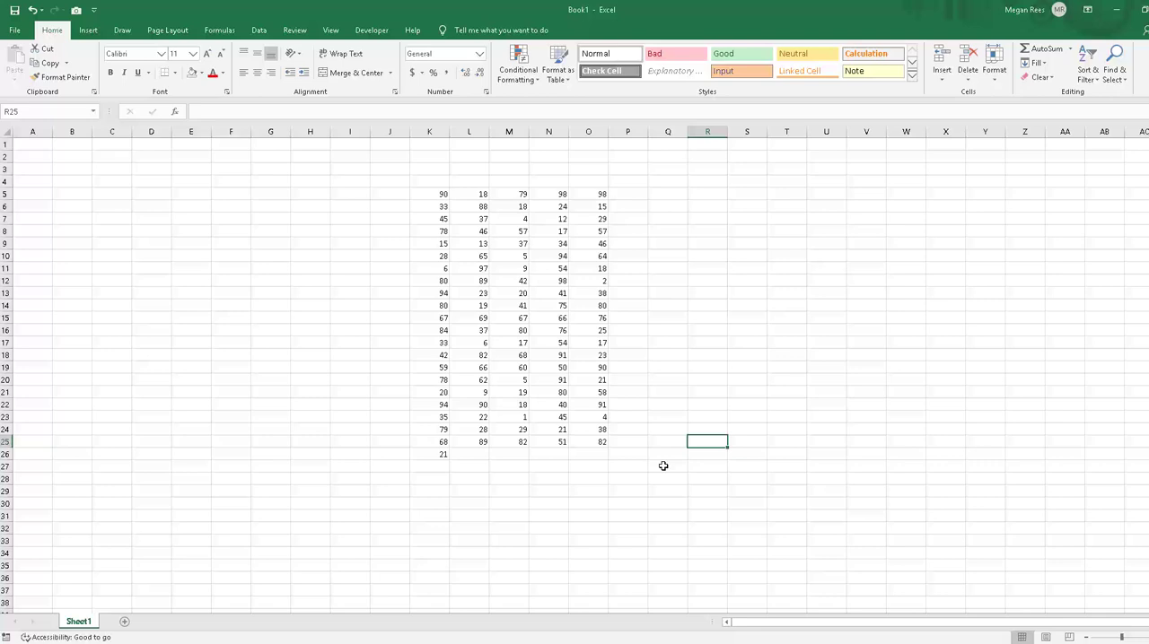
pyautogui.click(440, 454)
pyautogui.press('Delete')
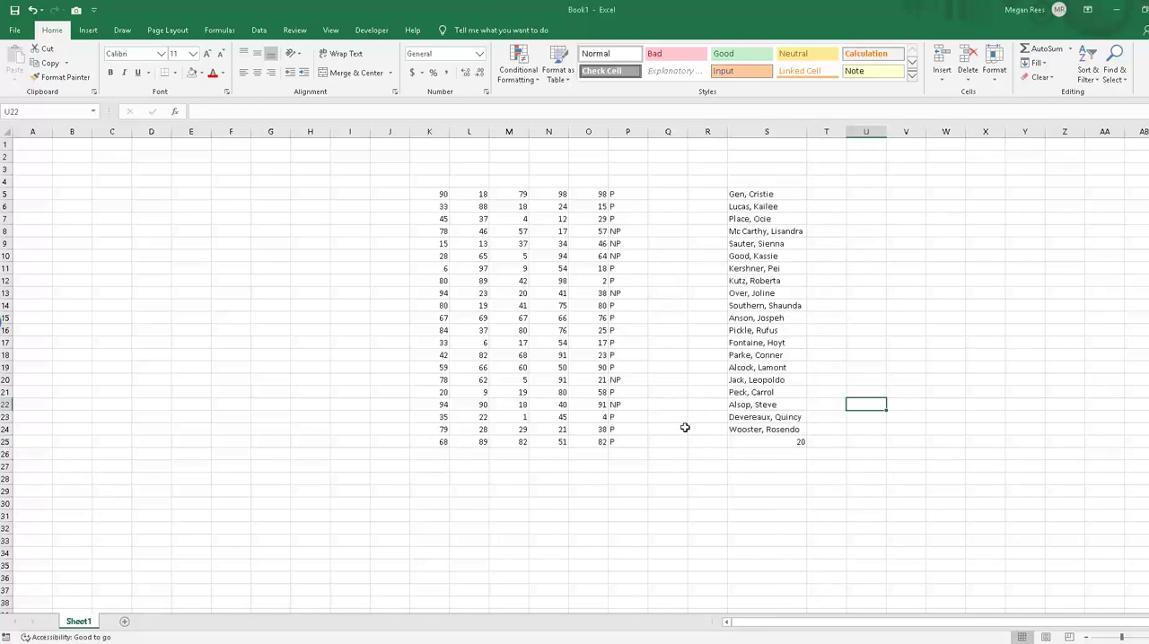
# Step: Add the P and NP codes in P5:P25 and the list of names with its count in S5:S25
pyautogui.click(682, 433)
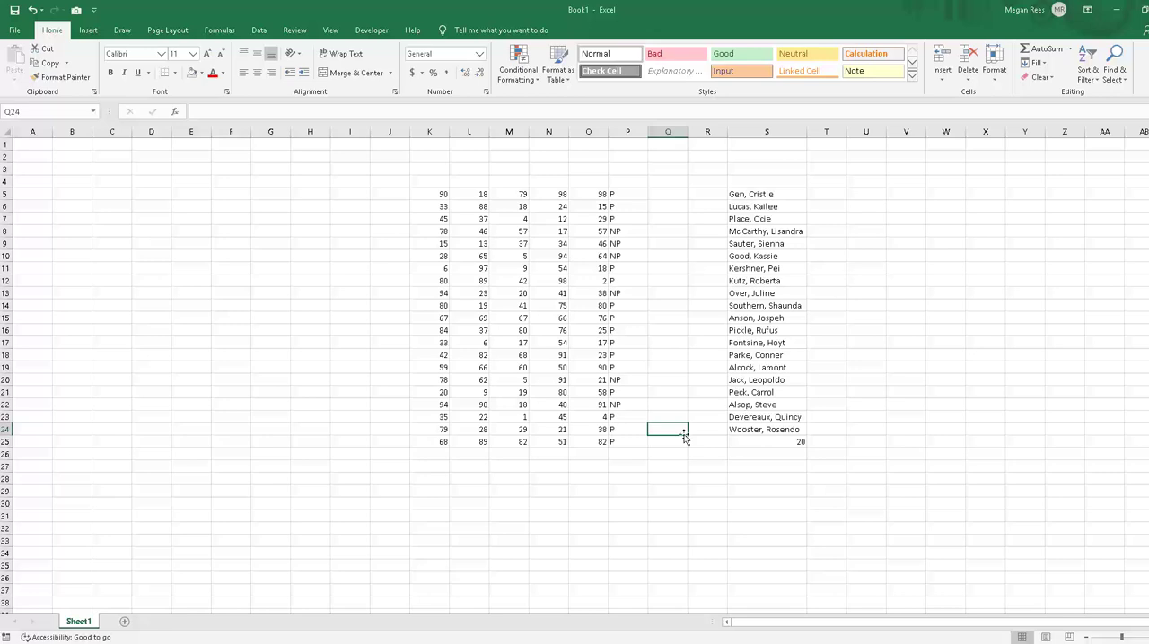
pyautogui.click(720, 353)
pyautogui.click(699, 281)
pyautogui.click(668, 306)
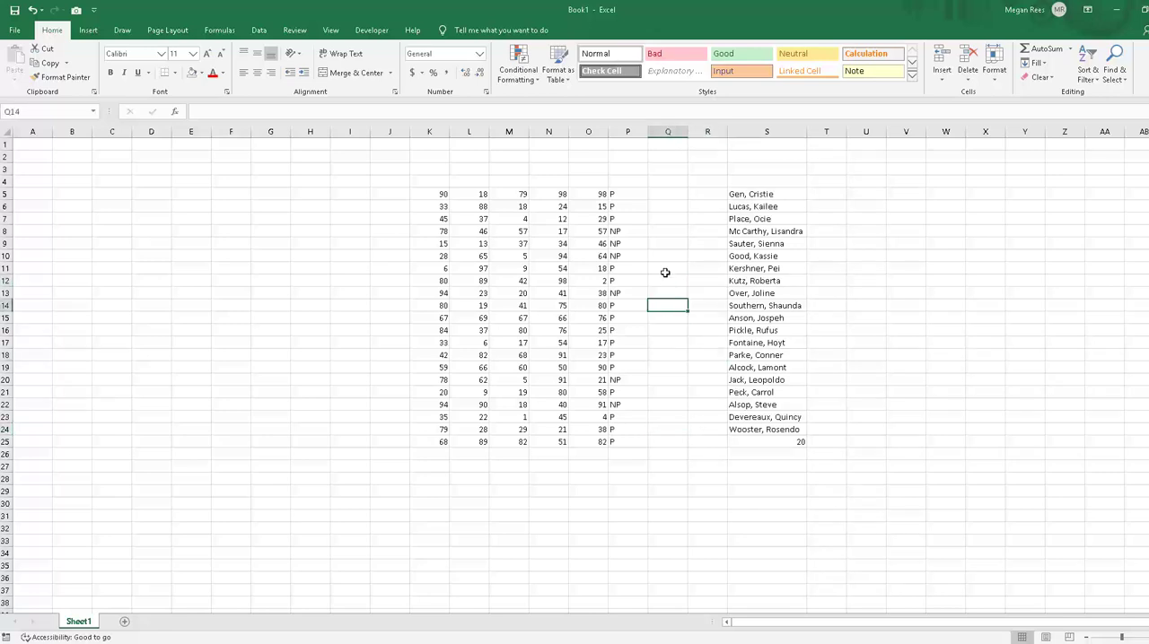
# Step: Enter =COUNTIF(P5:P25,"NP") in Q11 to count the NP codes
pyautogui.click(665, 273)
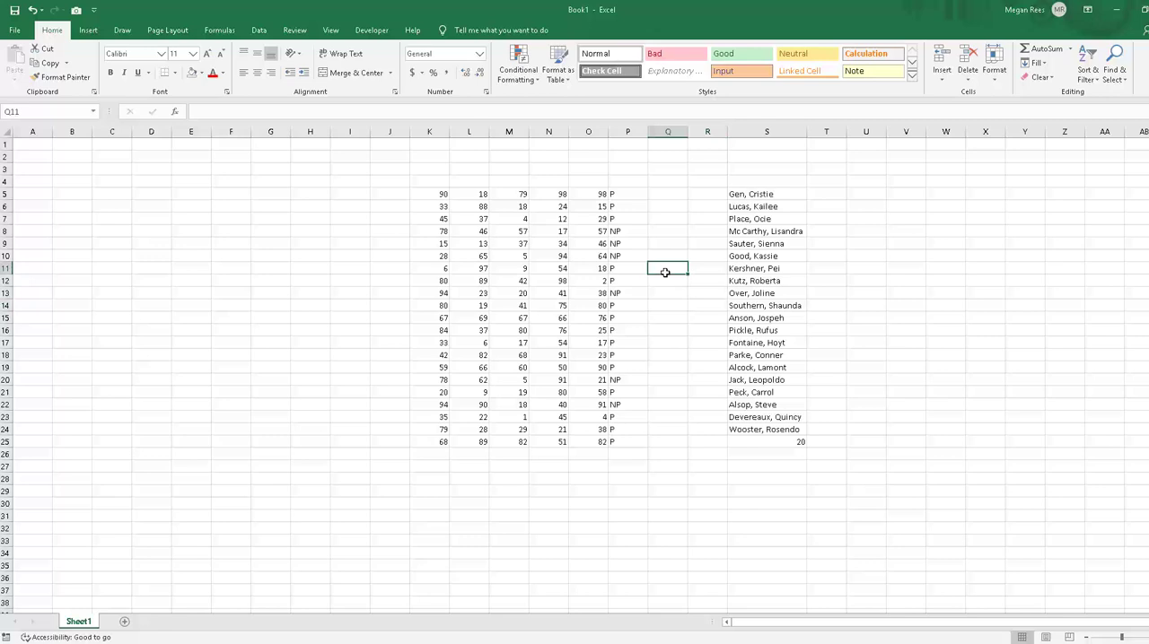
pyautogui.write('=countif(')
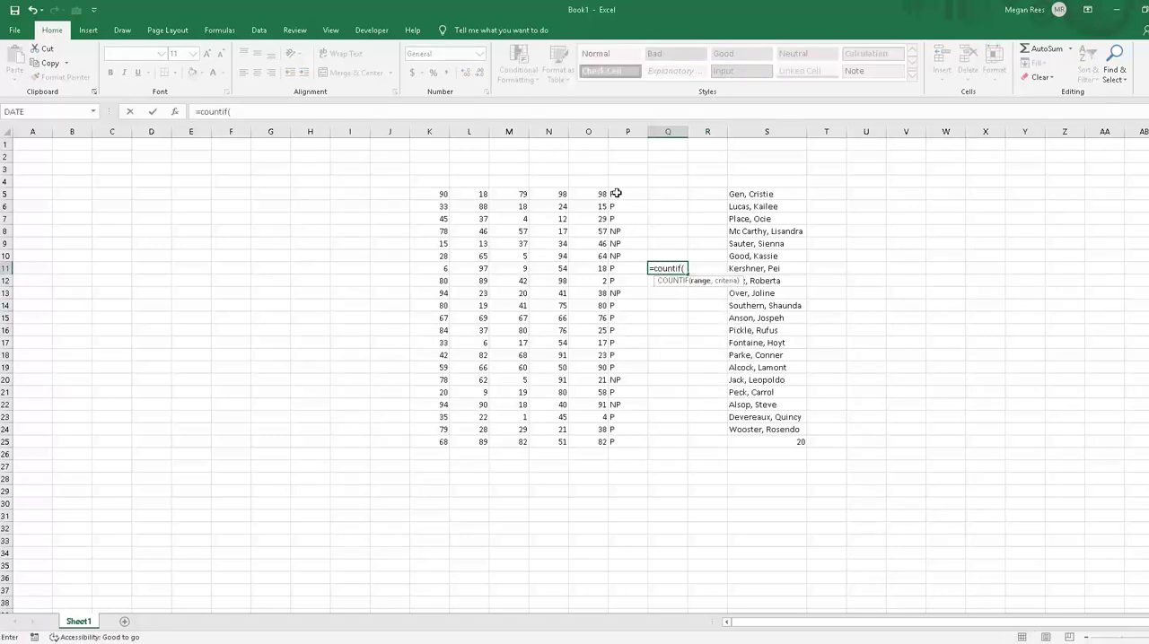
pyautogui.moveTo(611, 193); pyautogui.dragTo(626, 442)
pyautogui.write(',')
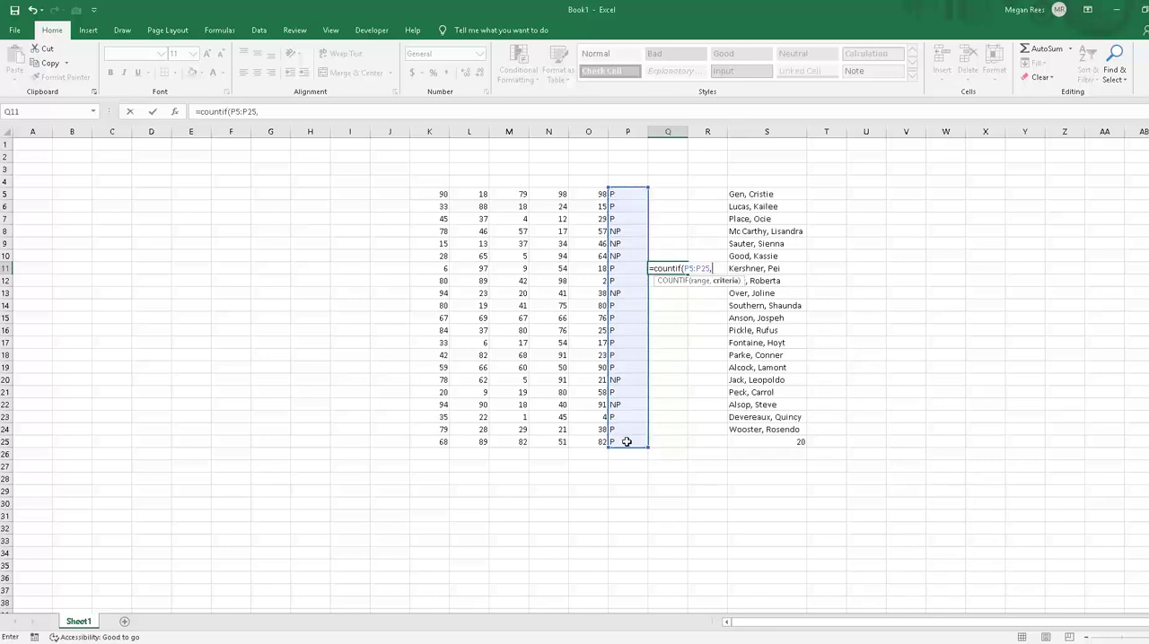
pyautogui.write('"NP")')
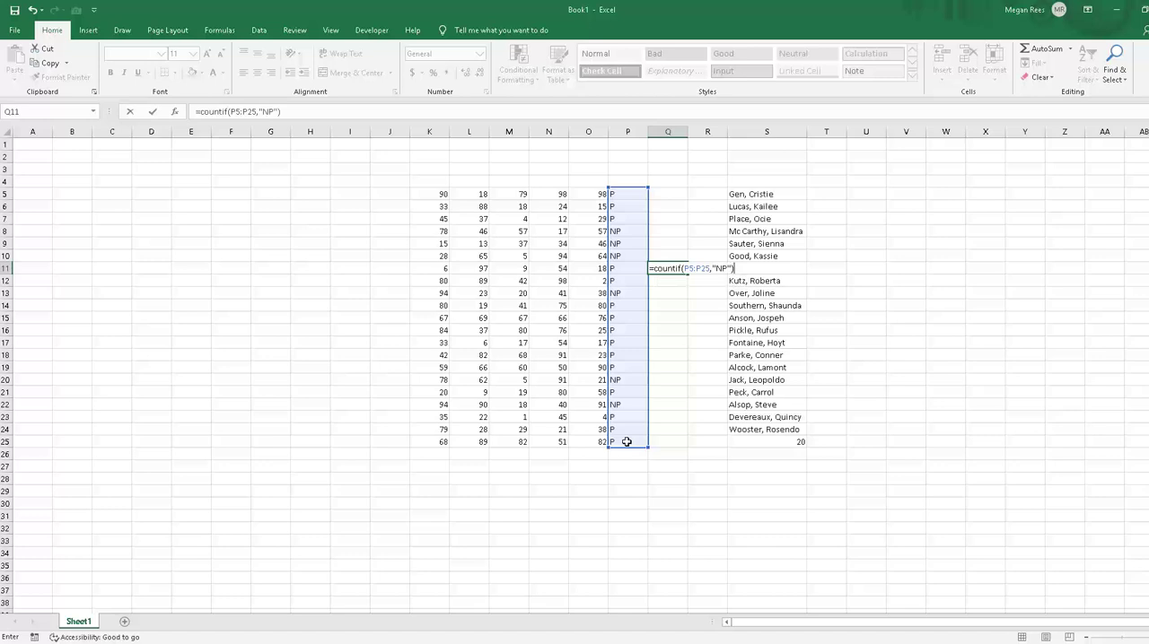
pyautogui.press('Return')
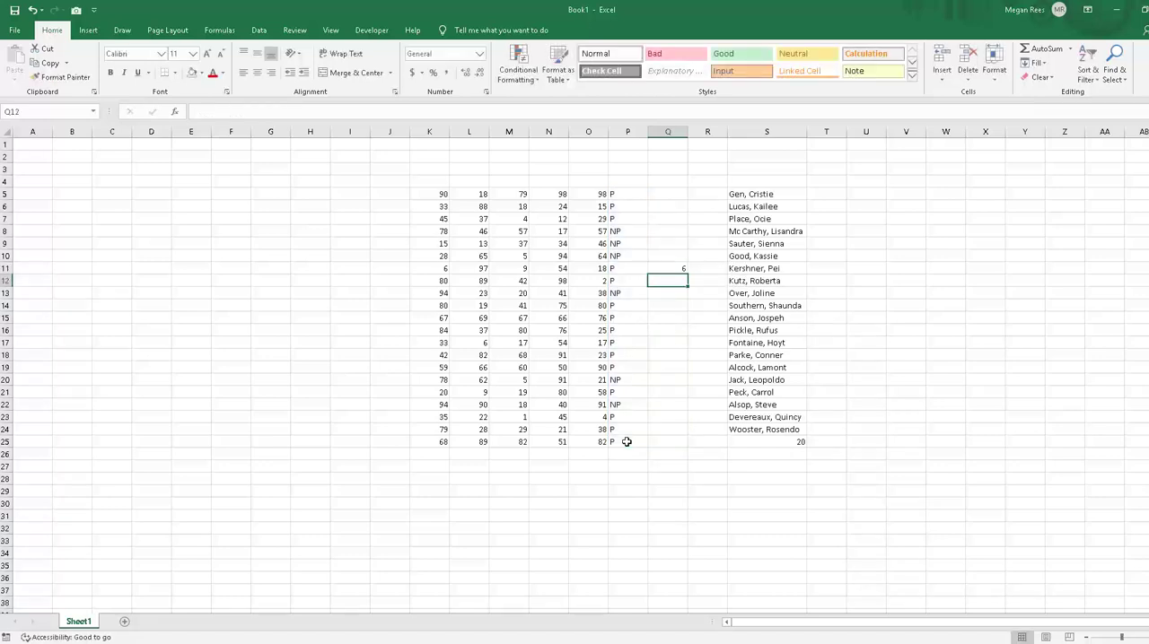
# Step: Enter =COUNTIF(P5:P25,"P") in Q12 to count the P codes
pyautogui.write('=couhnt')
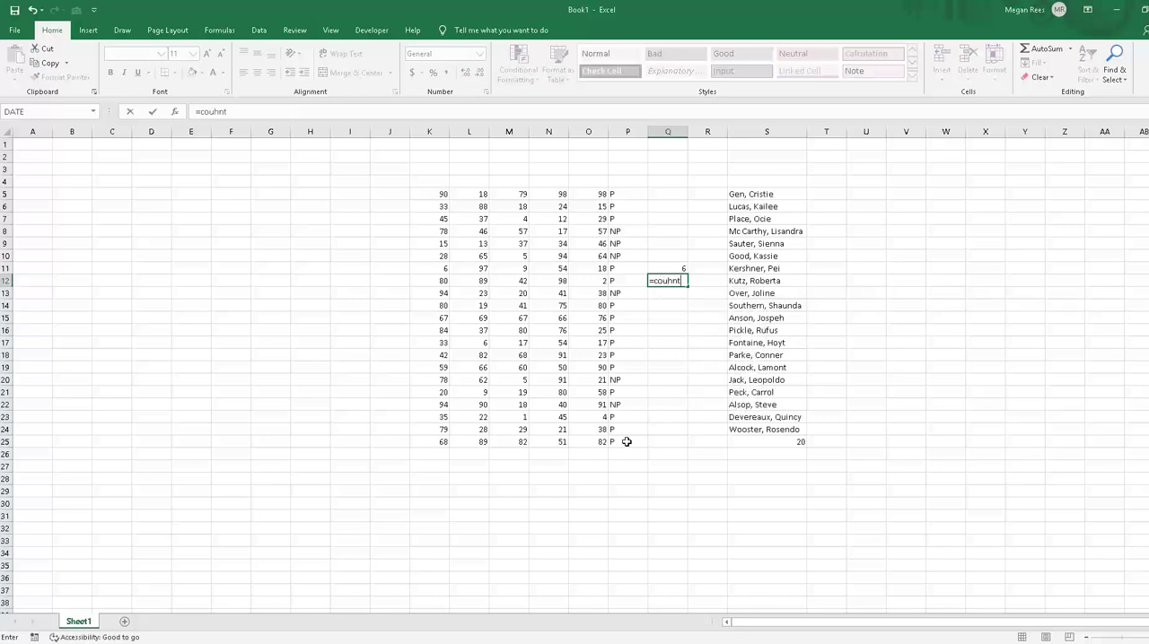
pyautogui.press('BackSpace')
pyautogui.press('BackSpace')
pyautogui.press('BackSpace')
pyautogui.write('ntif(')
pyautogui.moveTo(613, 195); pyautogui.dragTo(615, 444)
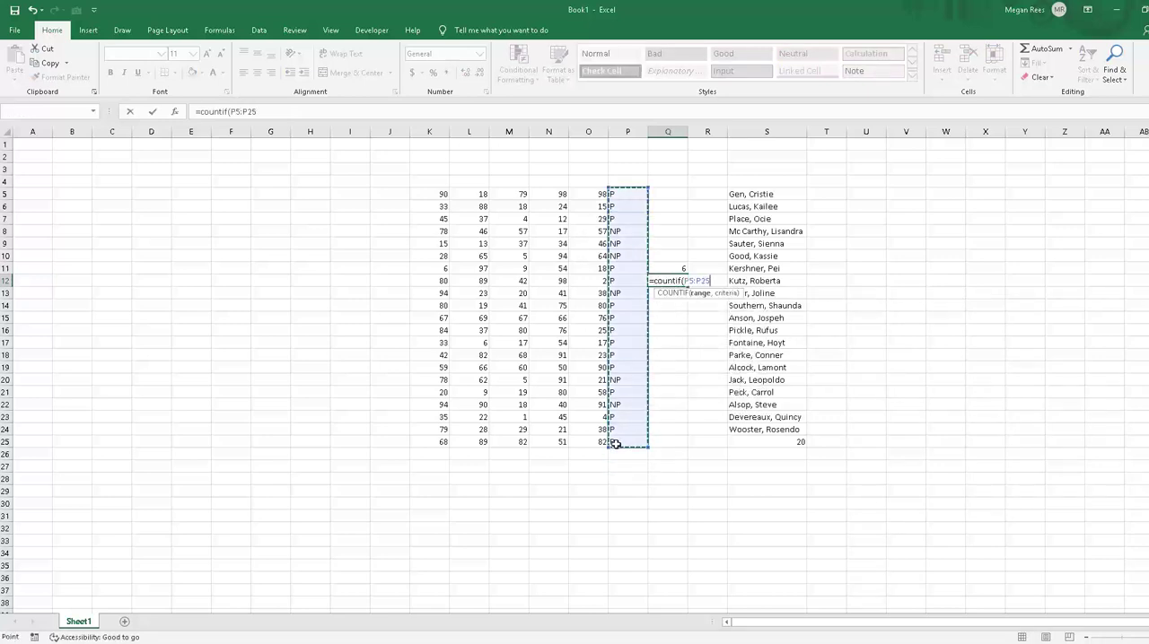
pyautogui.write(',"P")')
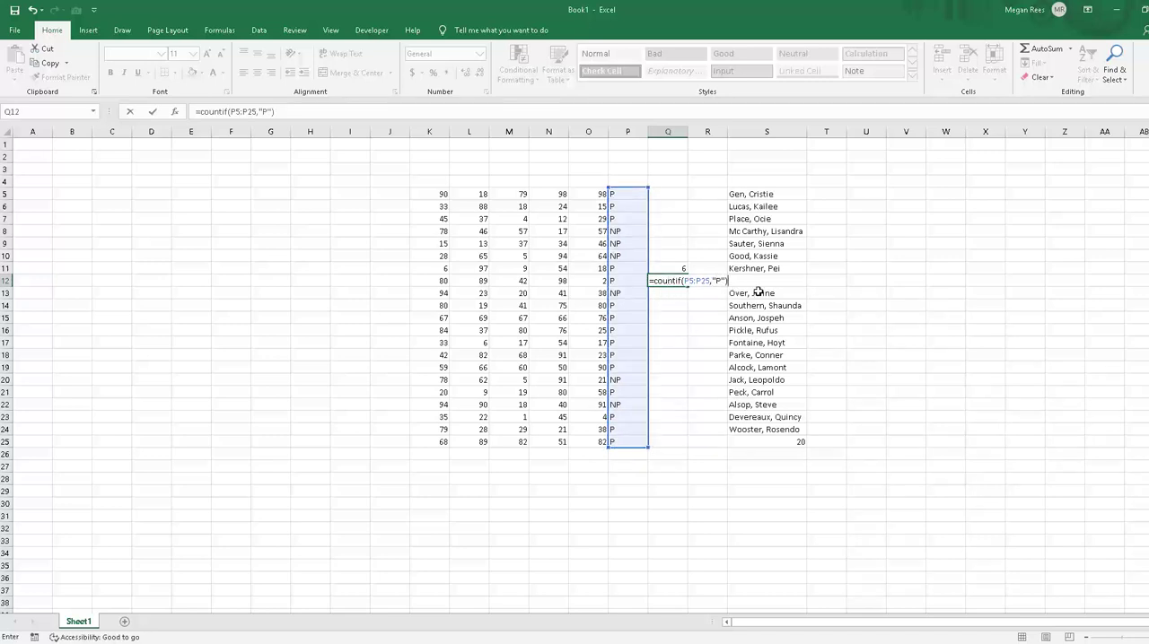
pyautogui.press('Return')
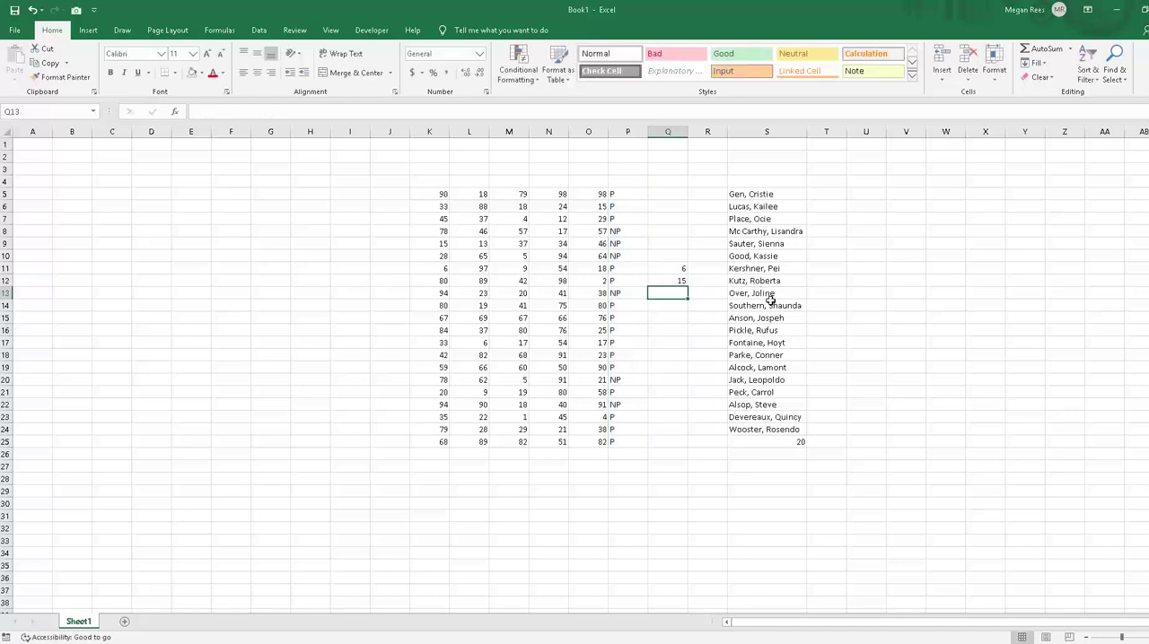
# Step: Enter =COUNTIF(K5:O25,">60") in L28 to count the numbers greater than 60
pyautogui.click(696, 347)
pyautogui.click(566, 465)
pyautogui.click(454, 478)
pyautogui.write('=')
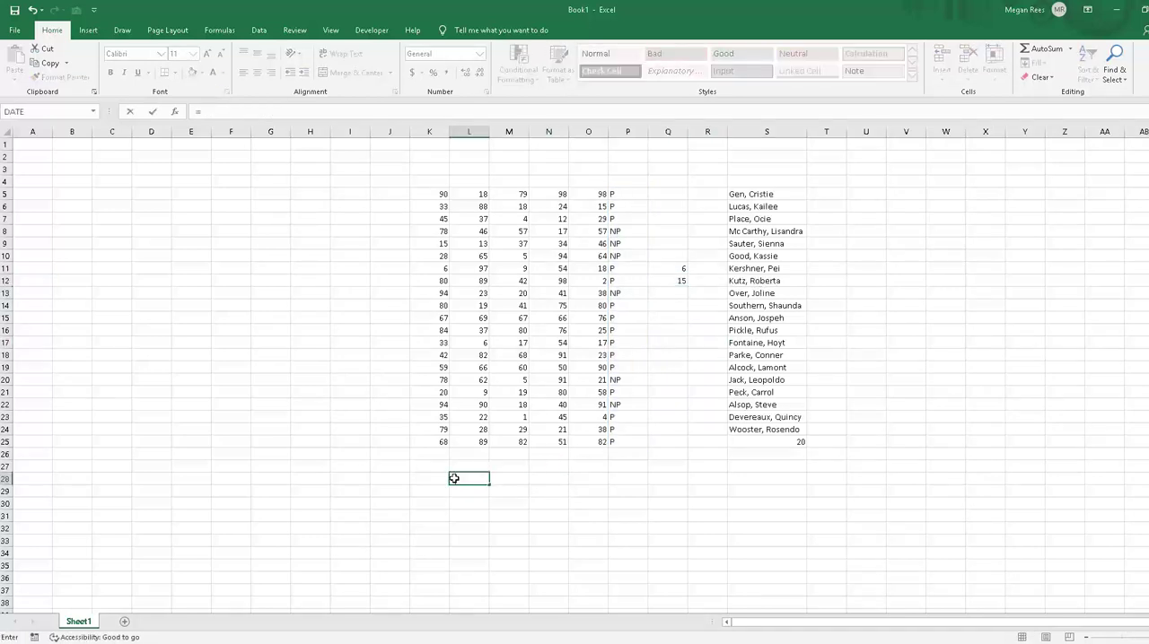
pyautogui.write('countif')
pyautogui.write('(')
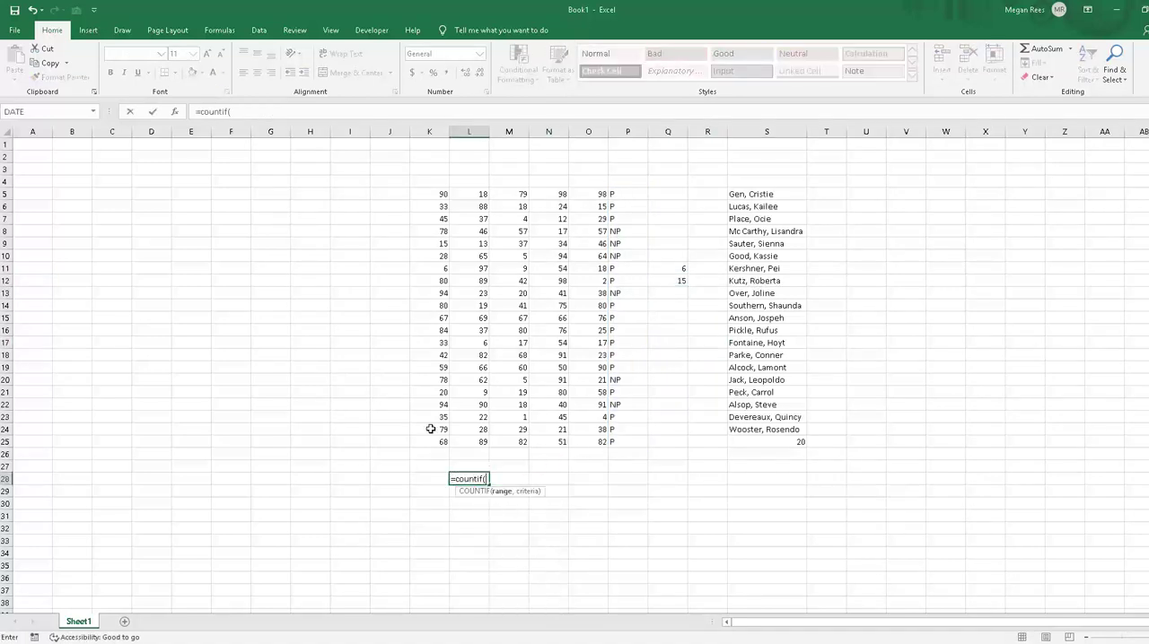
pyautogui.moveTo(435, 194); pyautogui.dragTo(595, 441)
pyautogui.write(',')
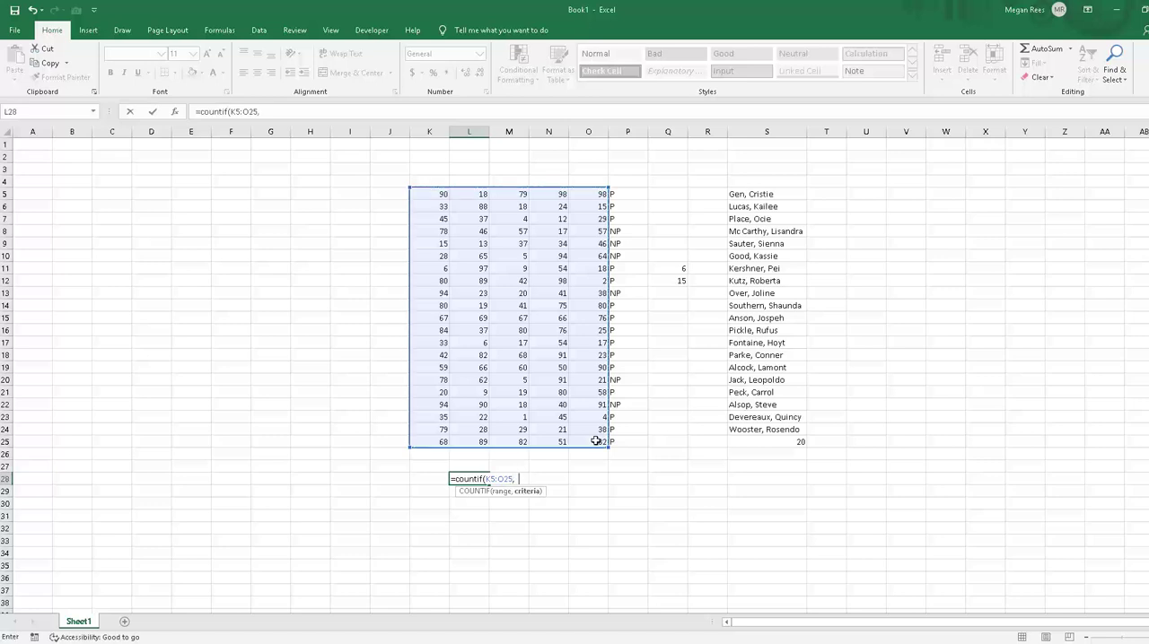
pyautogui.write('">650')
pyautogui.write(')')
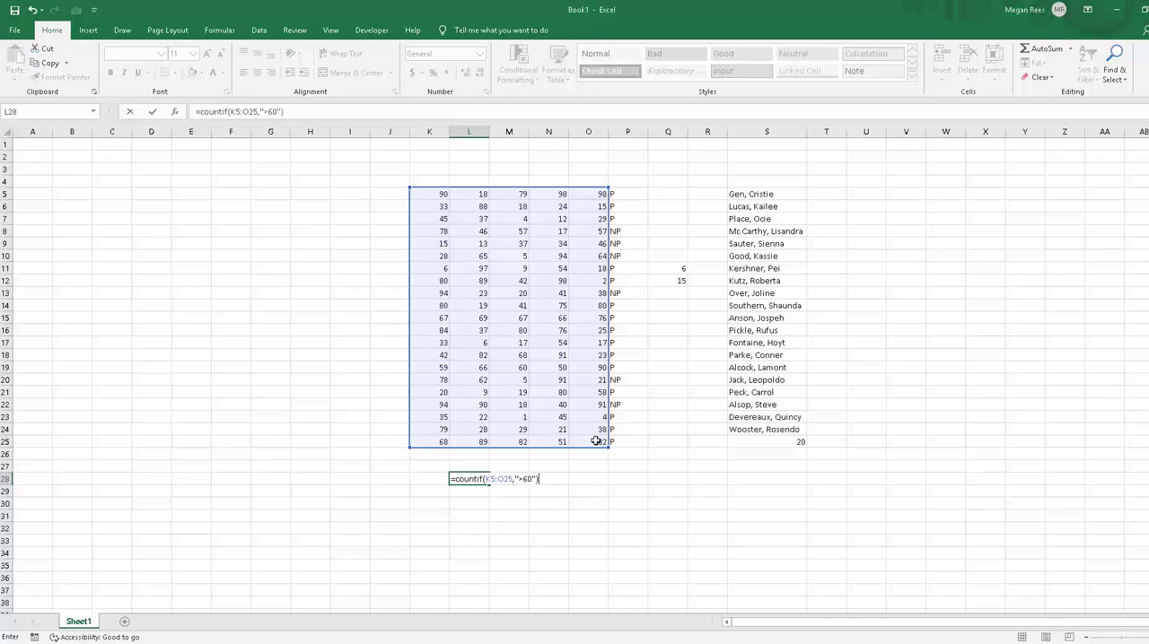
pyautogui.press('Return')
pyautogui.click(477, 480)
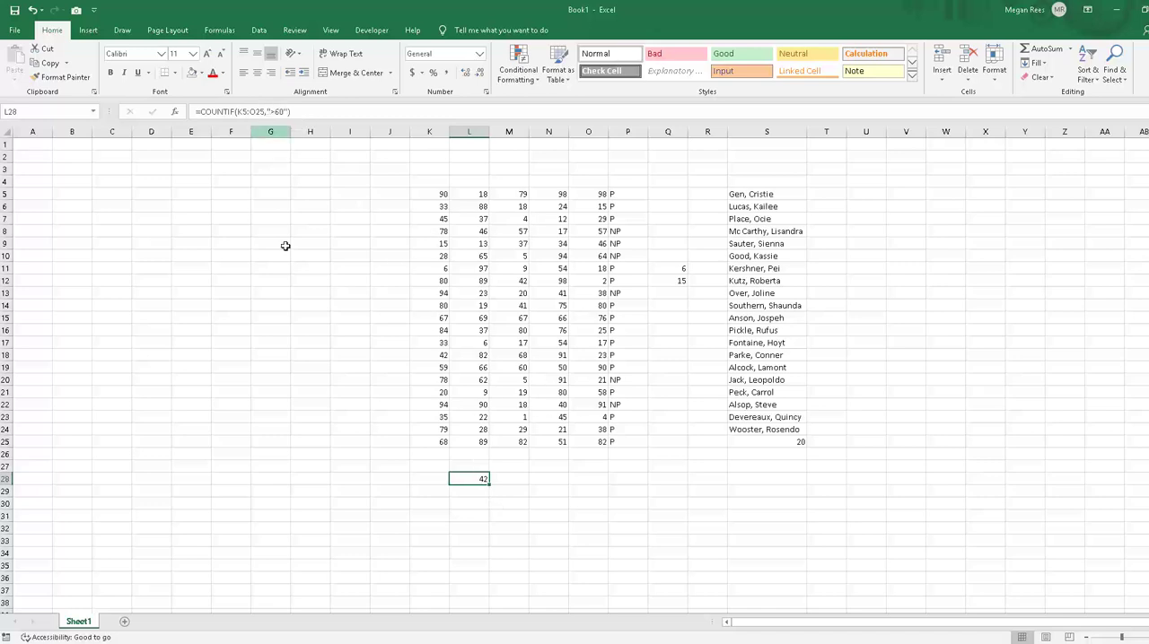
# Step: Enter =COUNTIF(K5:N25,"<14") in L29 to count the numbers below 14
pyautogui.click(463, 493)
pyautogui.write('=')
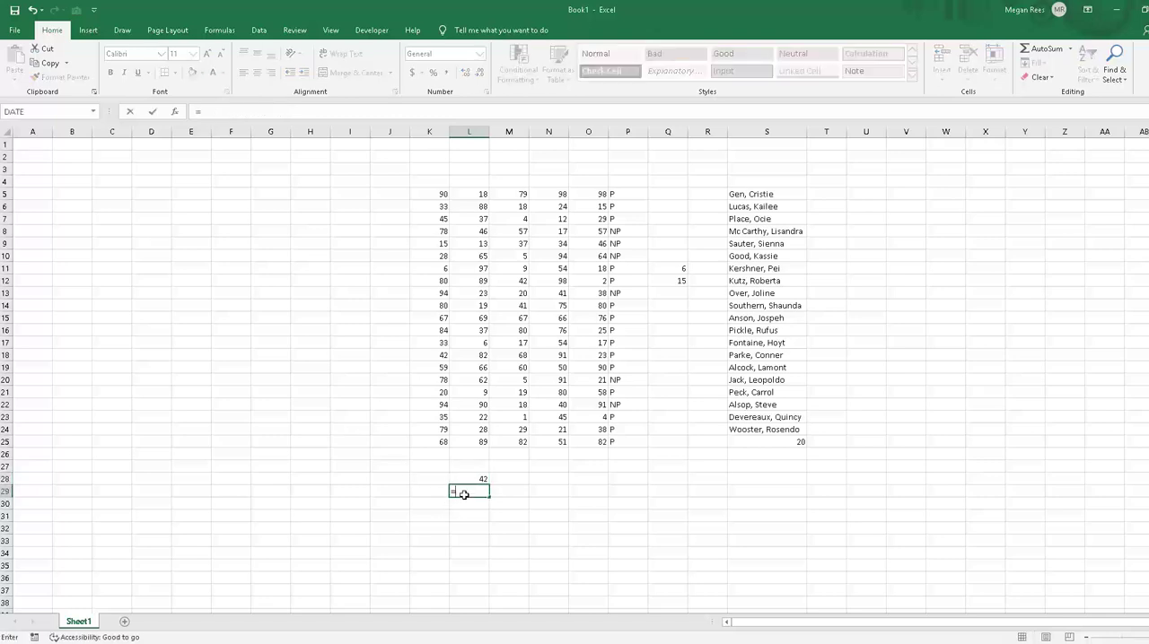
pyautogui.write('countif(')
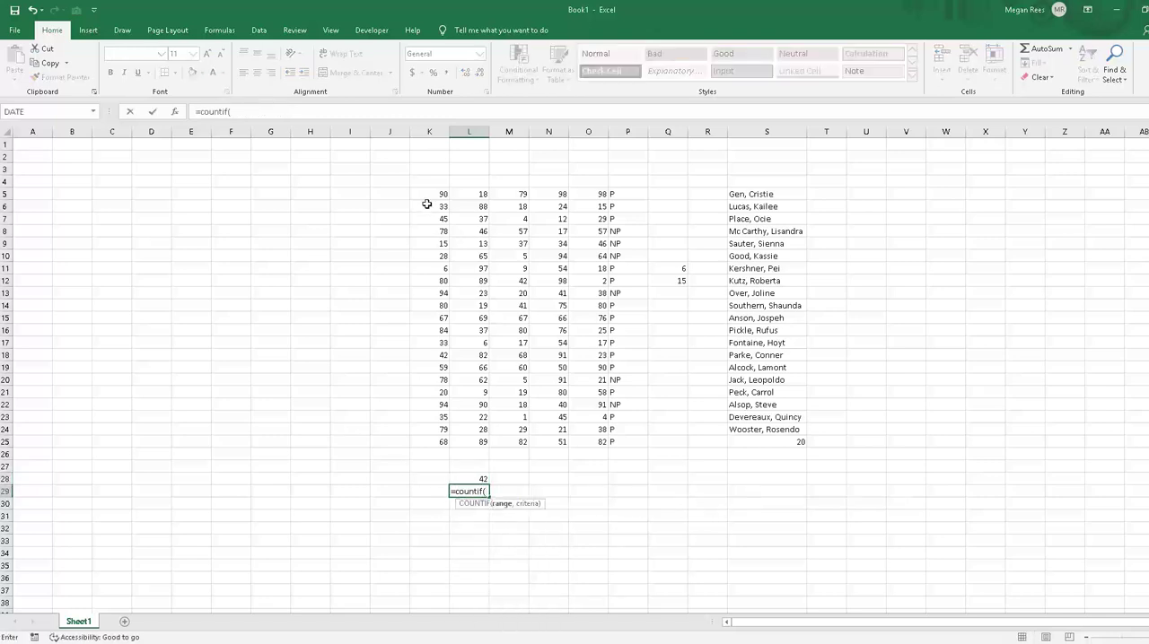
pyautogui.moveTo(425, 194); pyautogui.dragTo(555, 435)
pyautogui.write(',')
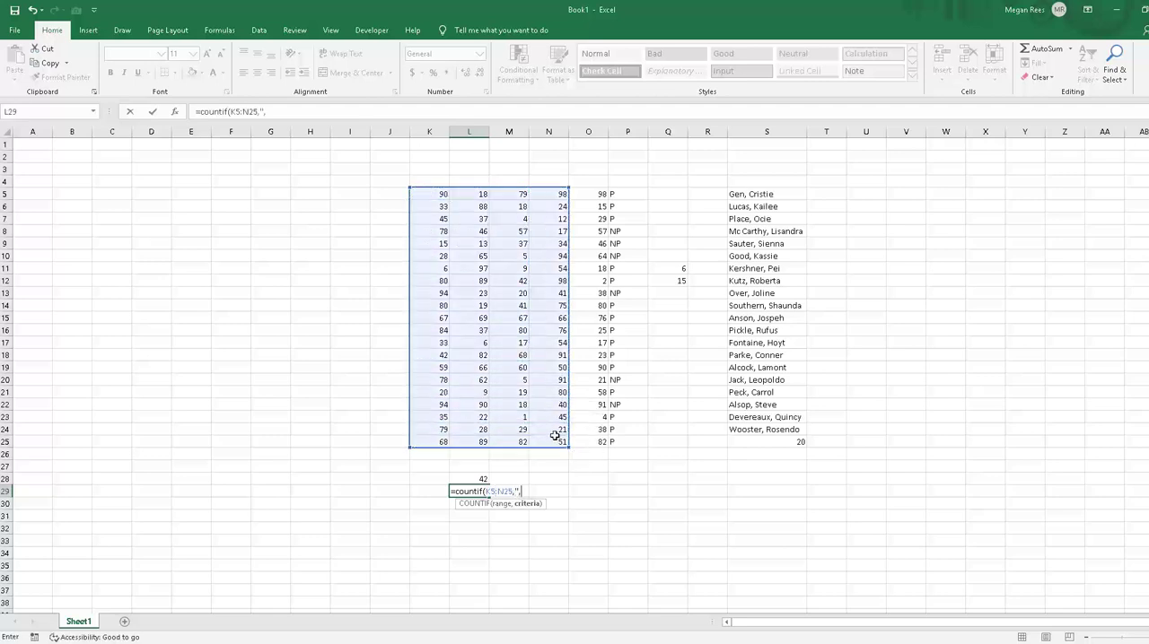
pyautogui.press('BackSpace')
pyautogui.write('<145')
pyautogui.write('14')
pyautogui.write('")')
pyautogui.press('Return')
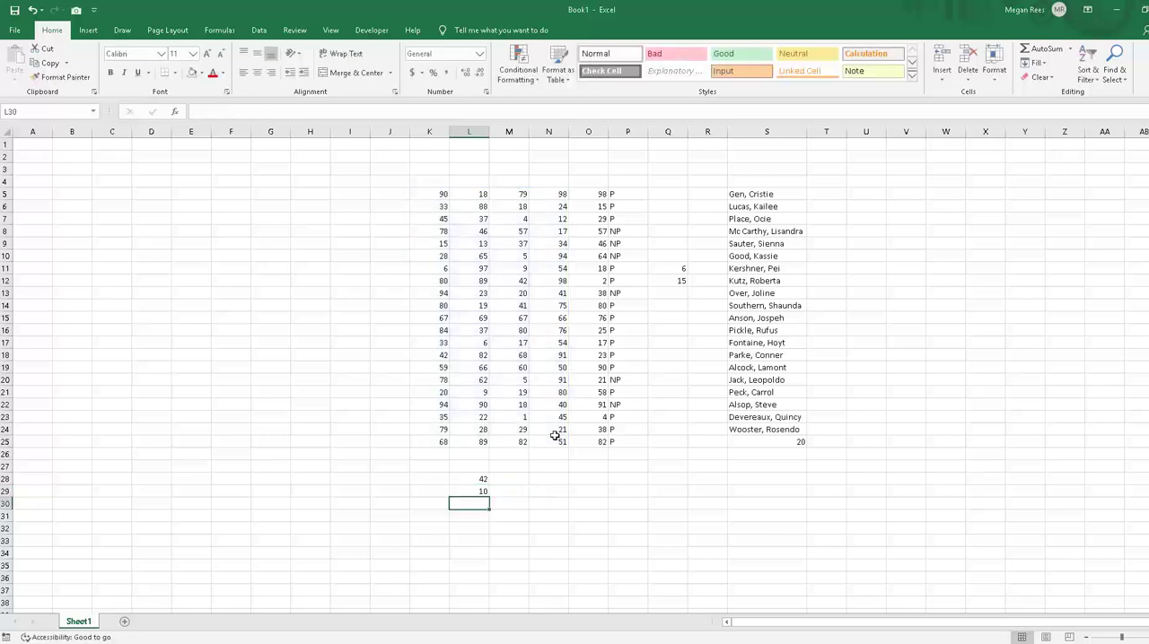
pyautogui.click(482, 487)
pyautogui.click(600, 505)
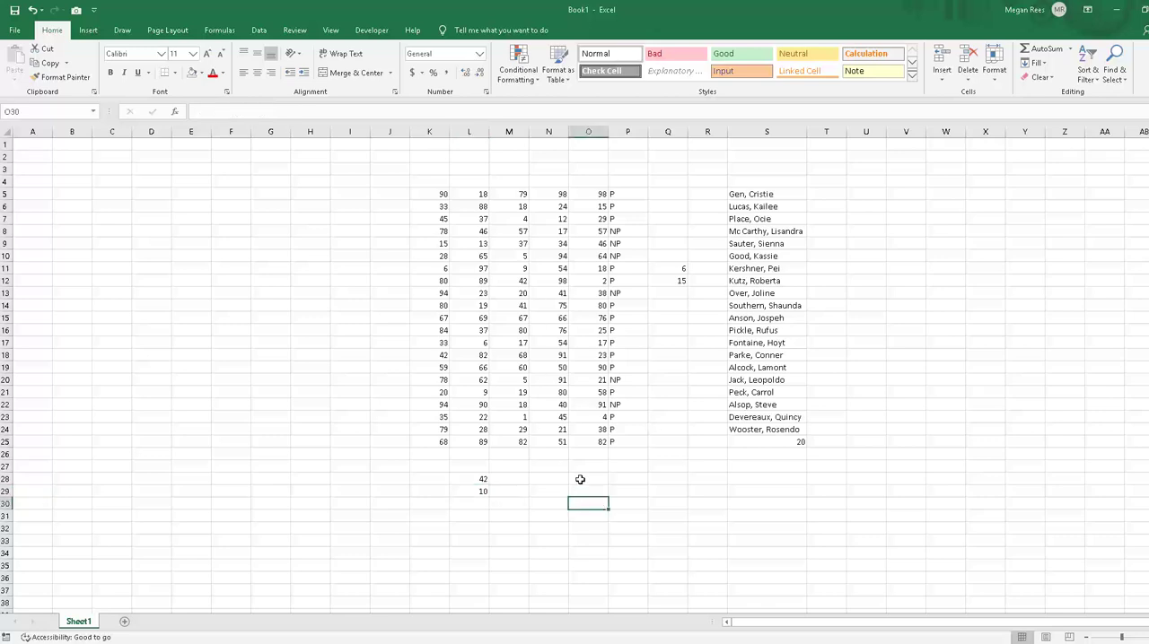
pyautogui.click(734, 493)
pyautogui.click(713, 477)
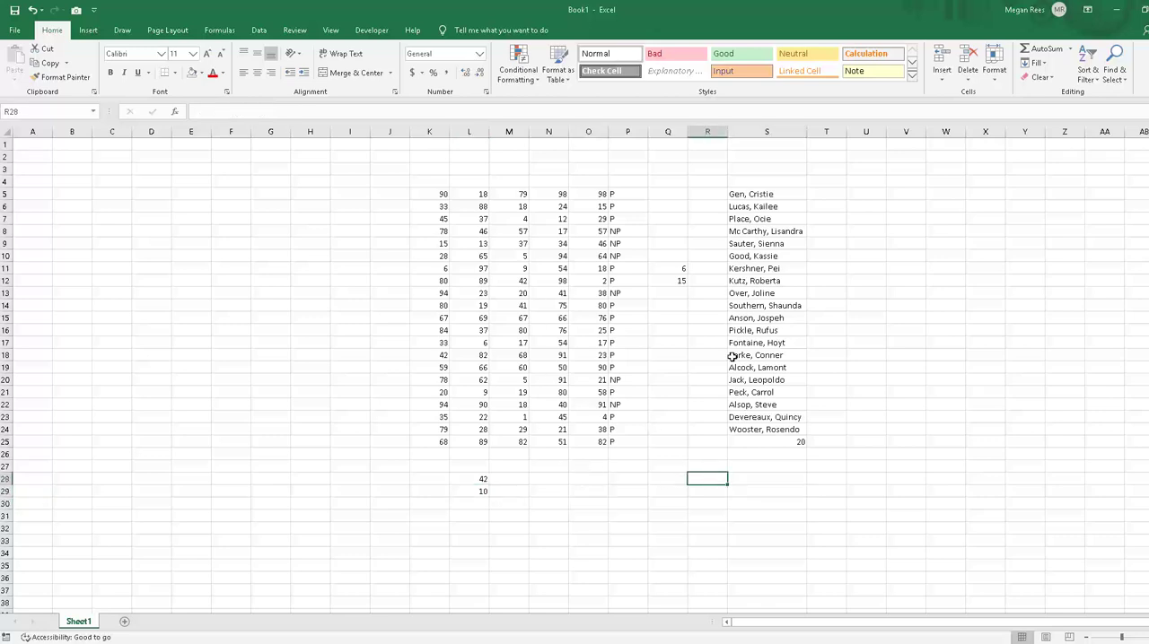
pyautogui.click(627, 343)
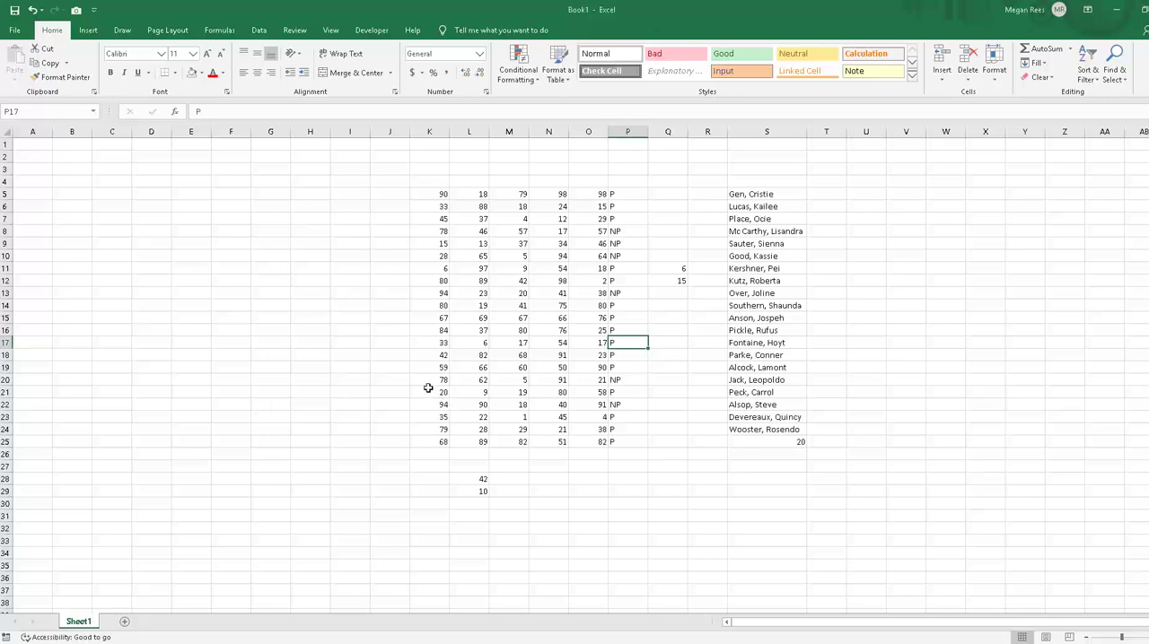
# Step: Clear cells M15, M11, L13, L20, N20, O15, N8, K7 and K23 to leave blanks in the number block
pyautogui.click(523, 318)
pyautogui.press('Delete')
pyautogui.click(526, 270)
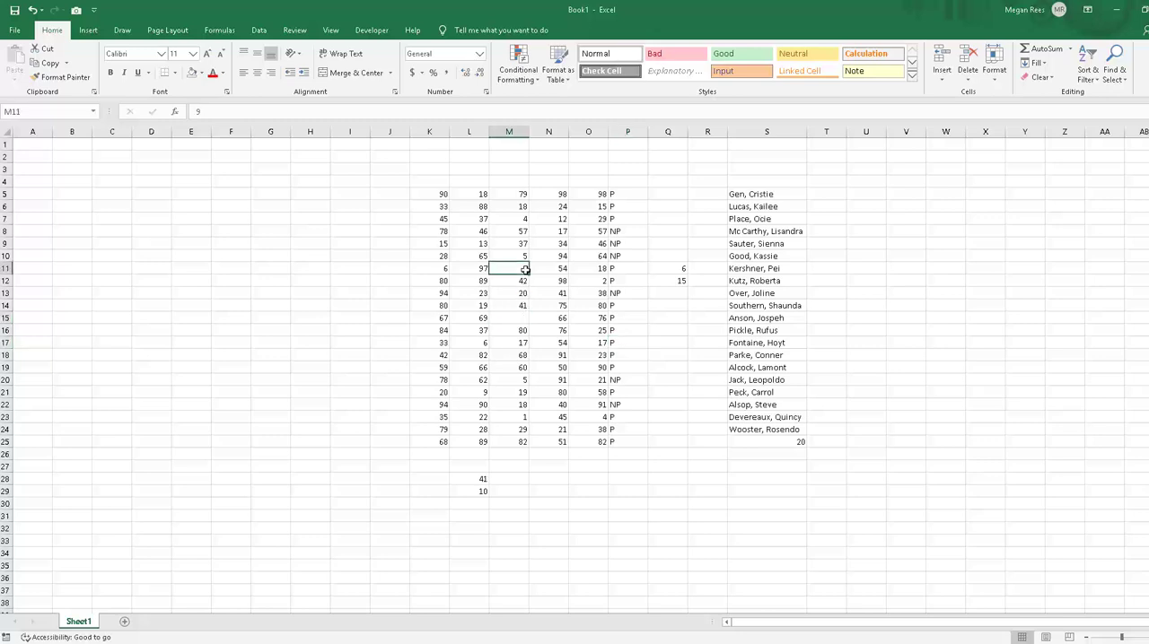
pyautogui.press('Delete')
pyautogui.click(462, 296)
pyautogui.press('Delete')
pyautogui.click(461, 380)
pyautogui.press('Delete')
pyautogui.click(541, 380)
pyautogui.click(562, 231)
pyautogui.press('Delete')
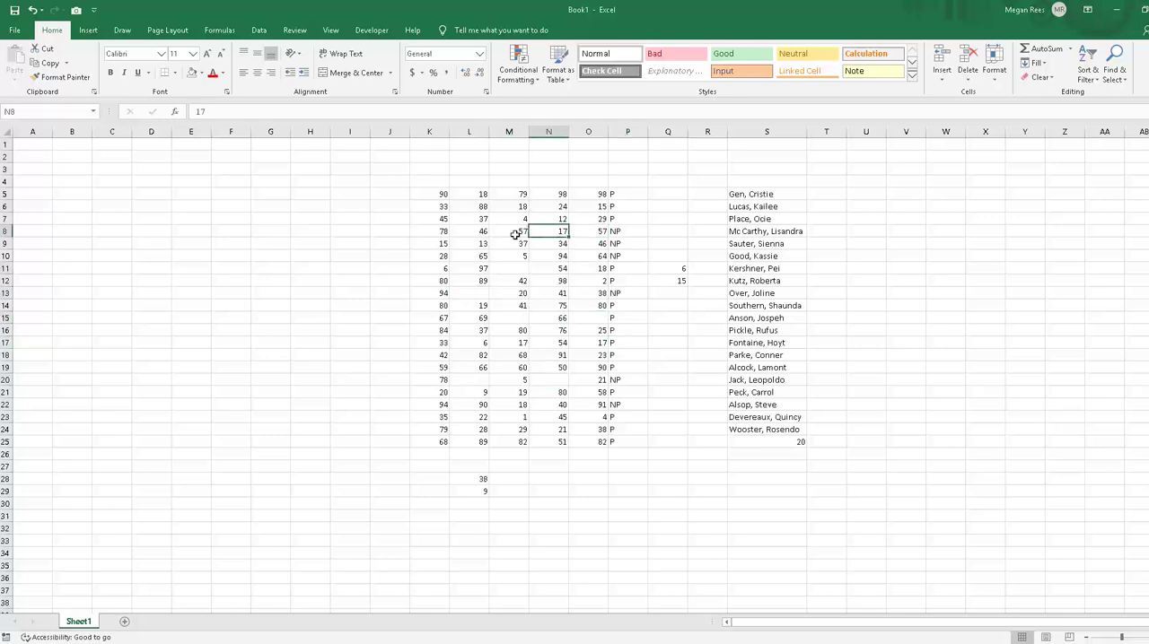
pyautogui.click(439, 219)
pyautogui.press('Delete')
pyautogui.click(429, 331)
pyautogui.click(428, 416)
pyautogui.press('Delete')
pyautogui.click(531, 444)
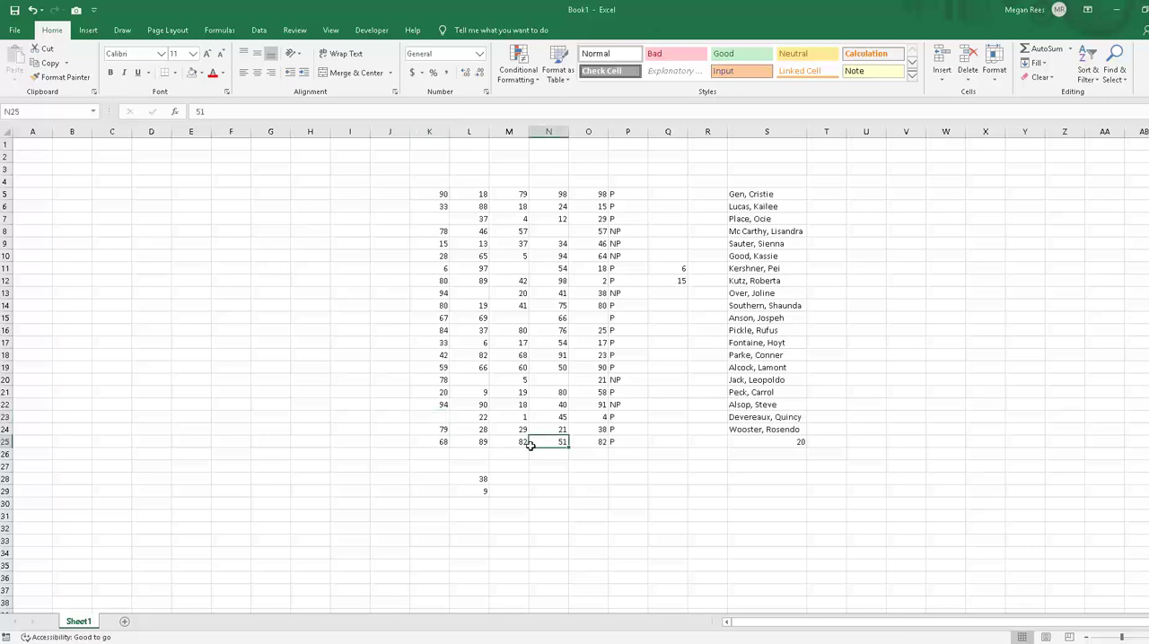
pyautogui.click(584, 529)
# Step: Enter =COUNTIF(K5:O25,"") in M28 to count the blank cells in the number block
pyautogui.click(459, 305)
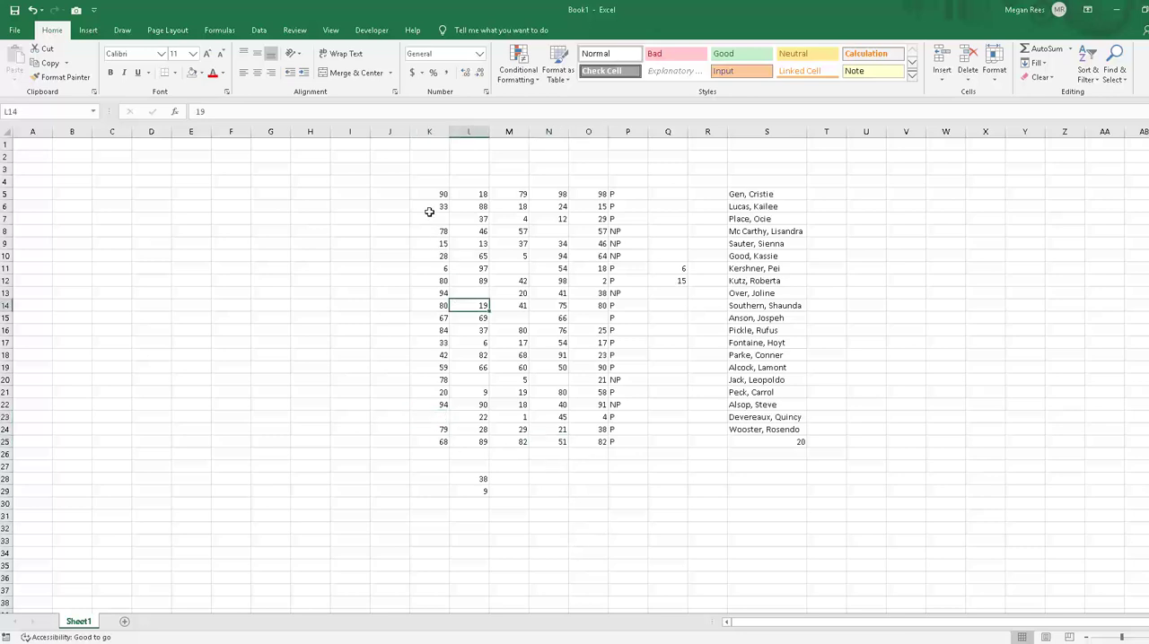
pyautogui.moveTo(425, 193); pyautogui.dragTo(562, 430)
pyautogui.click(574, 503)
pyautogui.click(503, 477)
pyautogui.write('=')
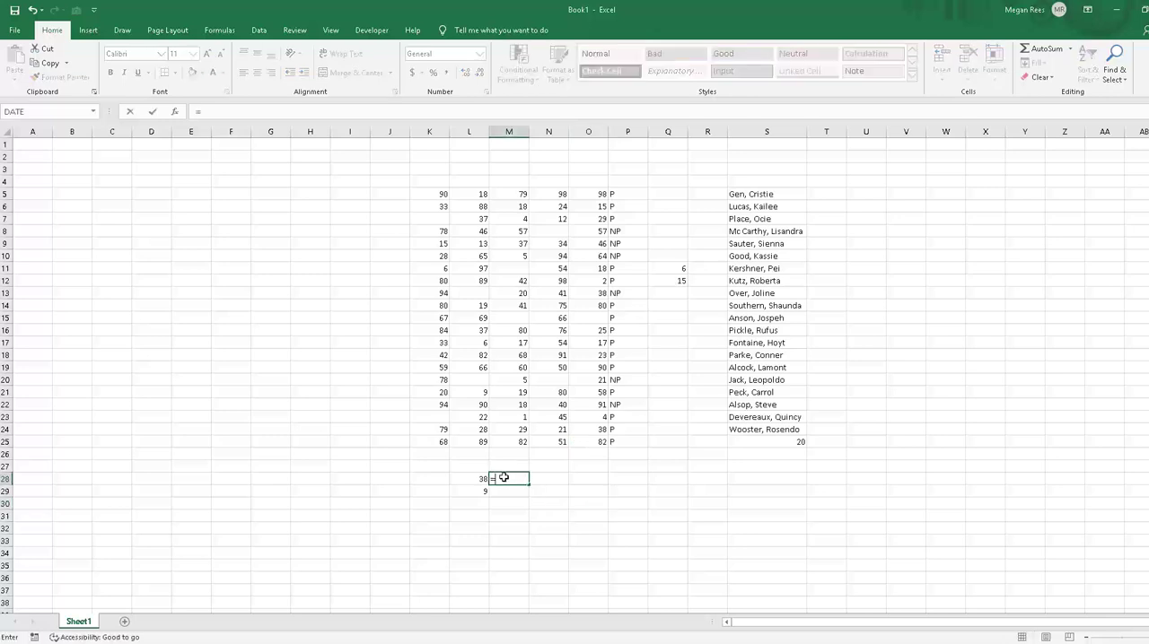
pyautogui.write('couintif')
pyautogui.press('BackSpace')
pyautogui.press('BackSpace')
pyautogui.press('BackSpace')
pyautogui.press('BackSpace')
pyautogui.press('BackSpace')
pyautogui.write('ntif(')
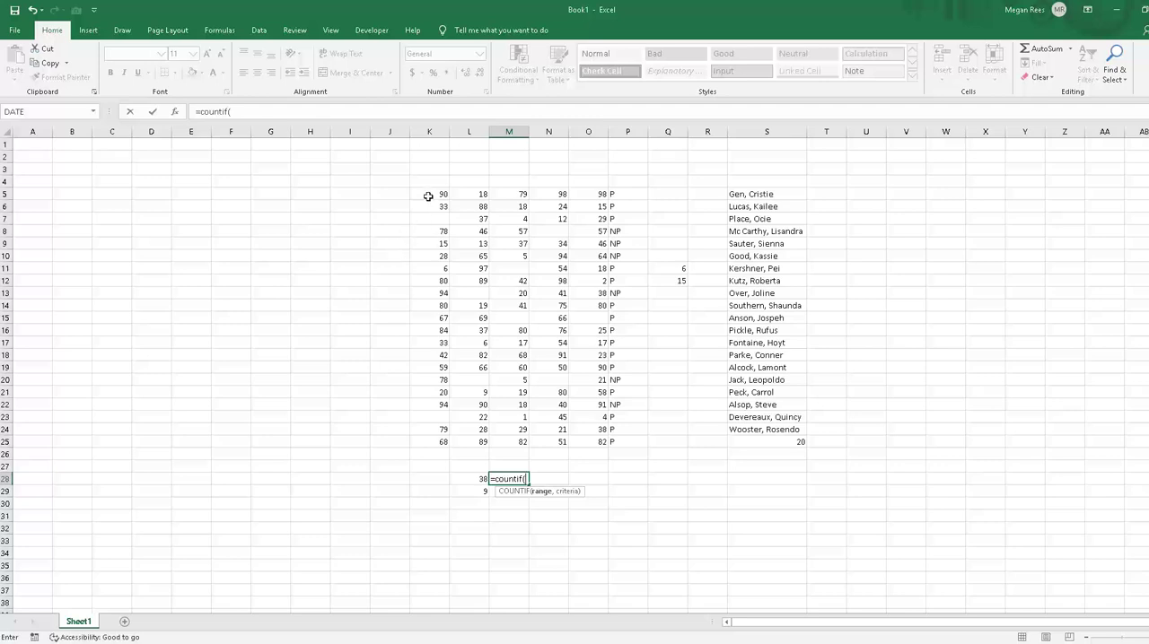
pyautogui.moveTo(429, 193); pyautogui.dragTo(565, 440)
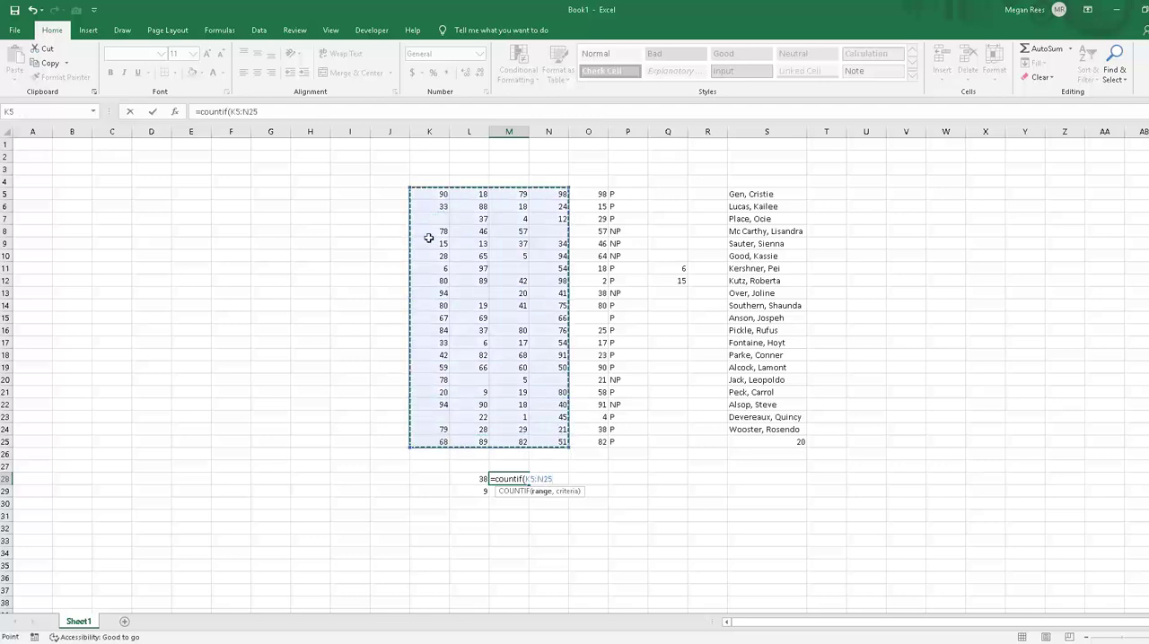
pyautogui.moveTo(437, 194); pyautogui.dragTo(575, 443)
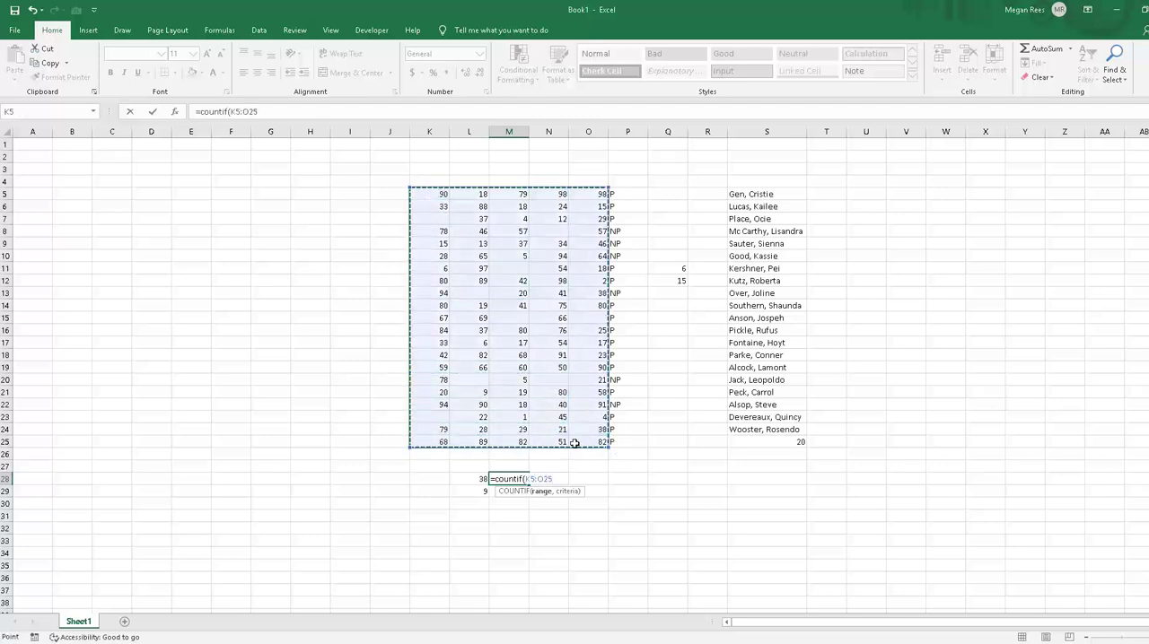
pyautogui.write(',')
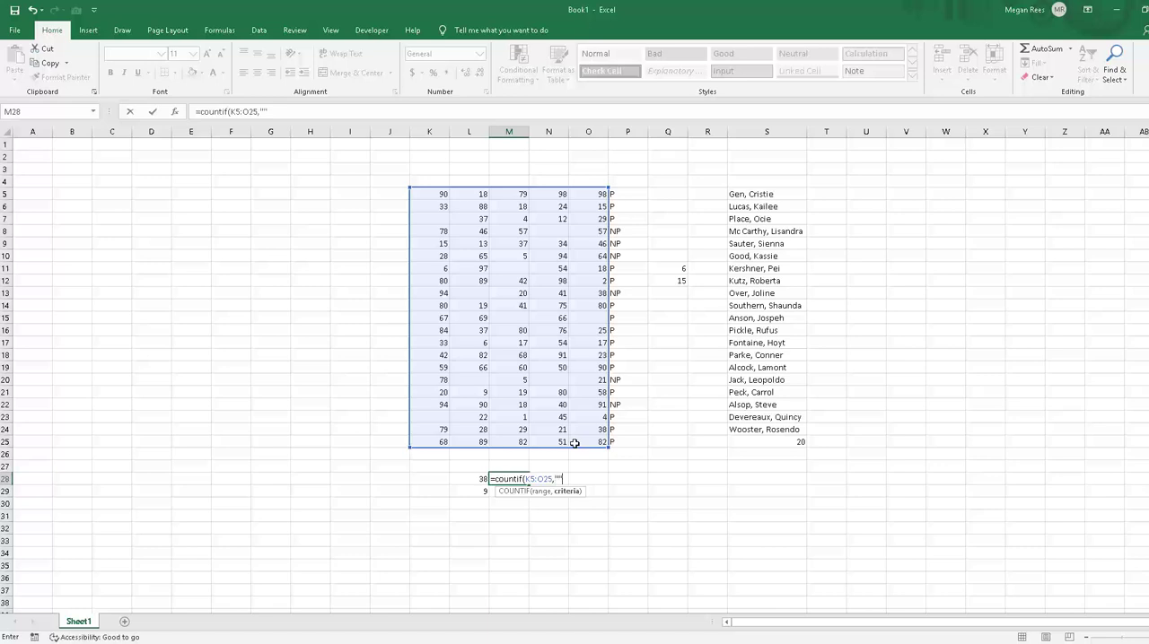
pyautogui.write('"")')
pyautogui.press('Return')
pyautogui.click(571, 491)
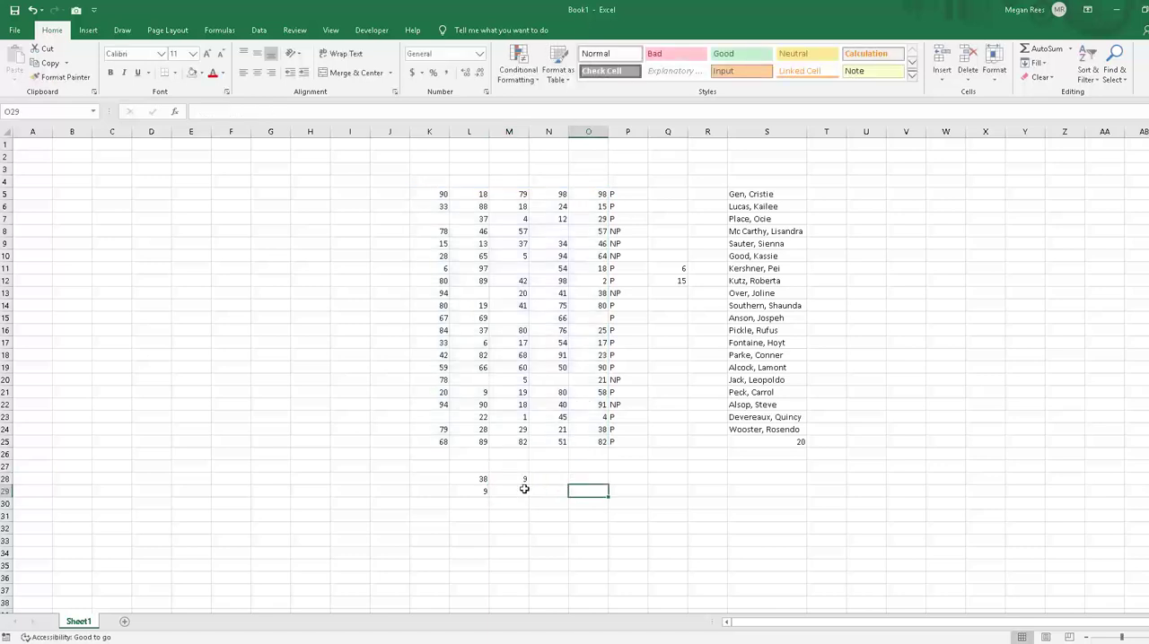
pyautogui.click(508, 476)
pyautogui.click(508, 257)
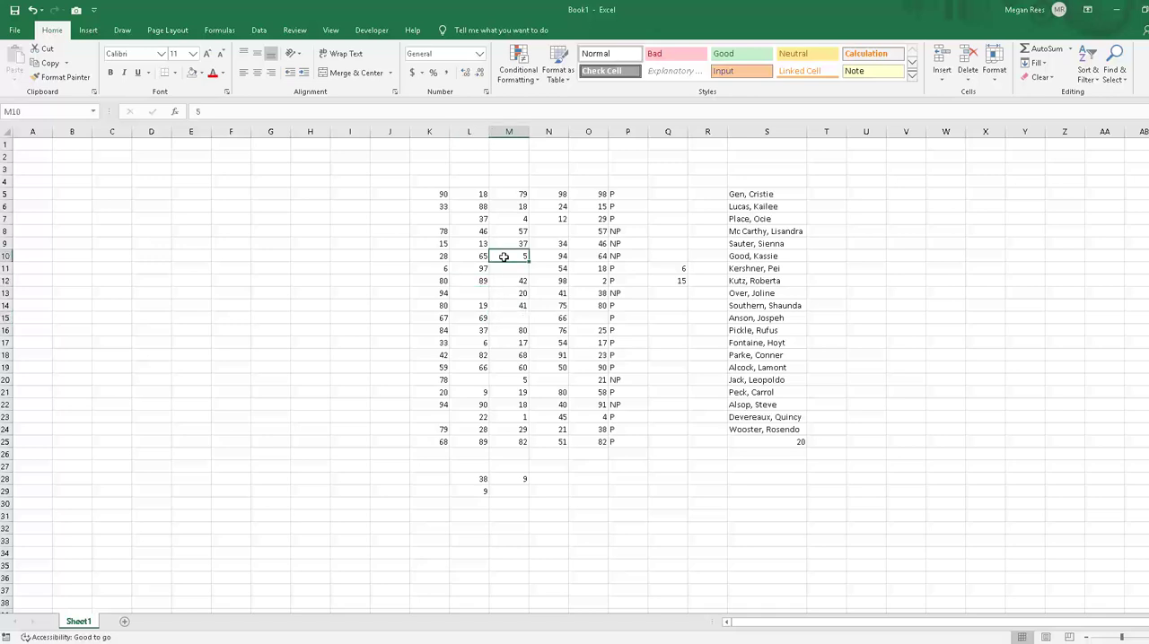
# Step: Enter =COUNTIF(K5:O25,"<>") in M29 to count the non-blank cells in the number block
pyautogui.click(523, 491)
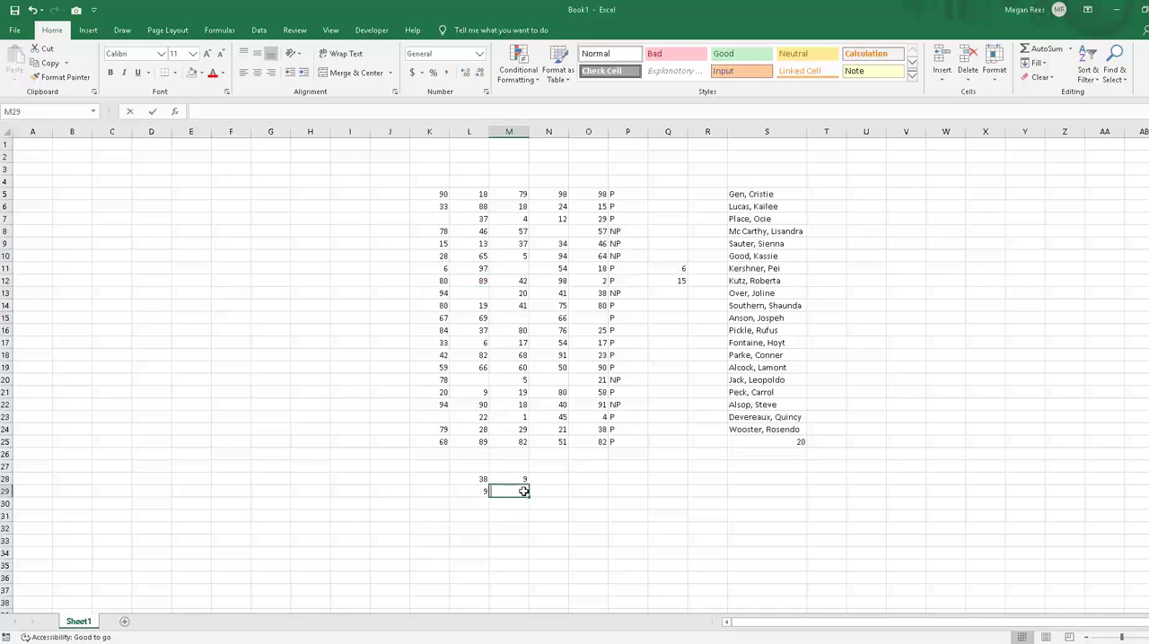
pyautogui.write('=countif(')
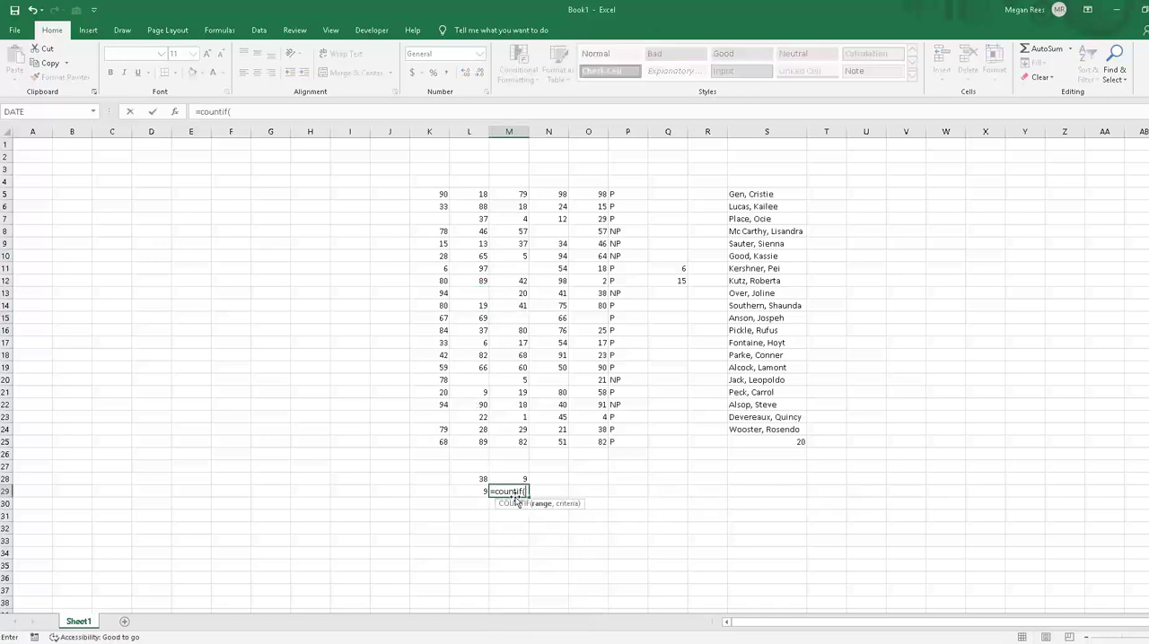
pyautogui.moveTo(434, 193); pyautogui.dragTo(600, 441)
pyautogui.write(',"<>')
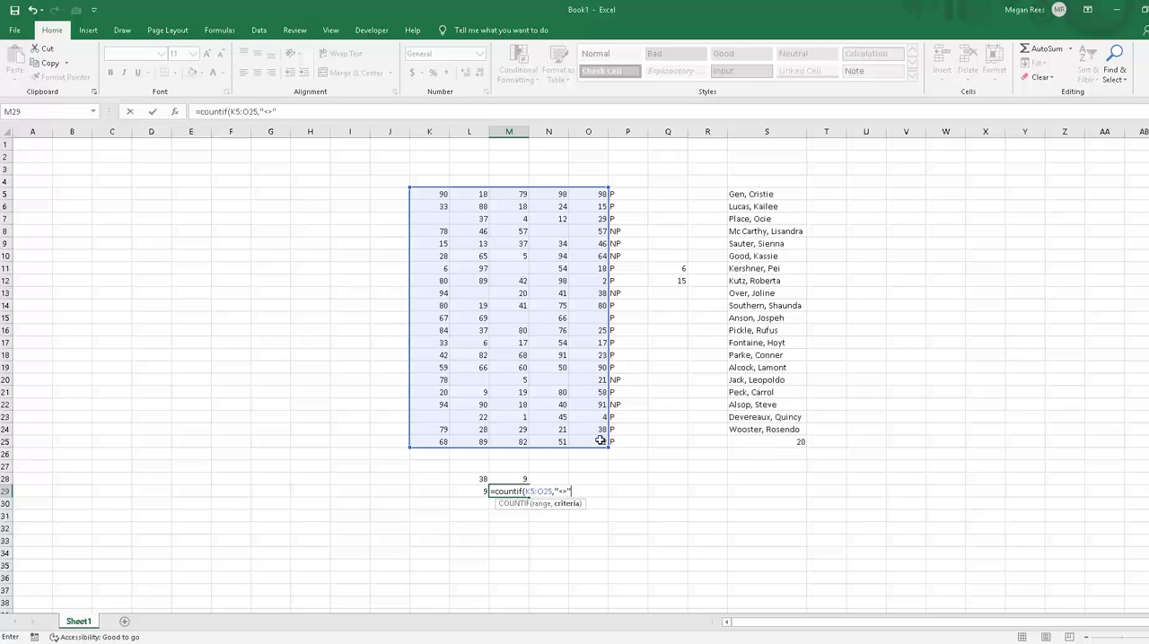
pyautogui.press('Return')
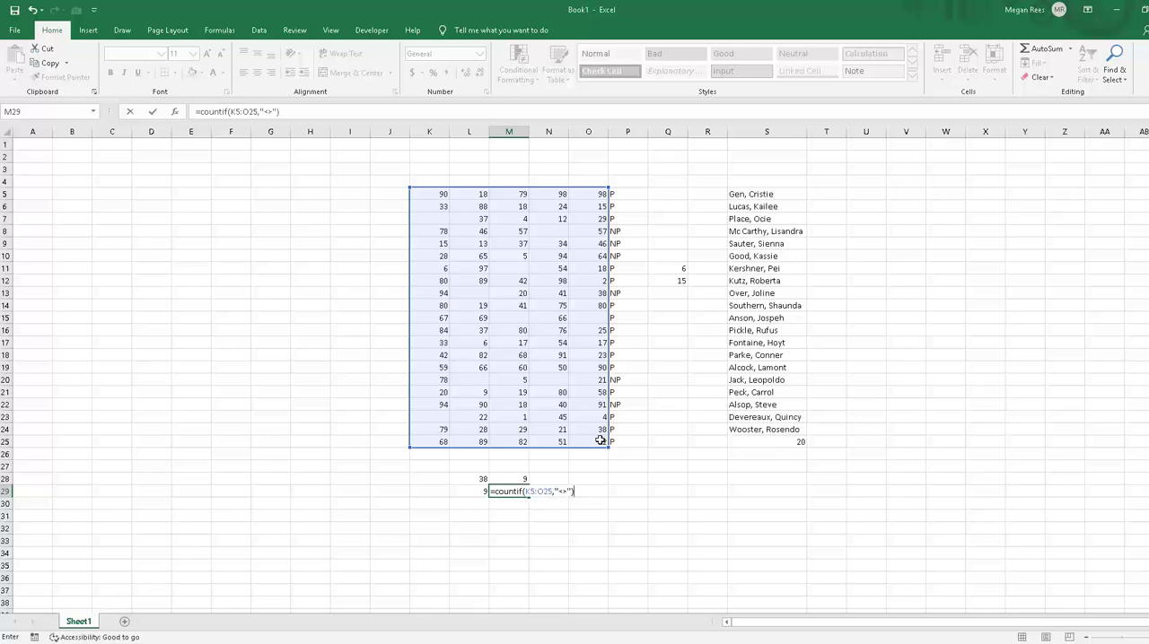
pyautogui.press('Return')
pyautogui.click(636, 466)
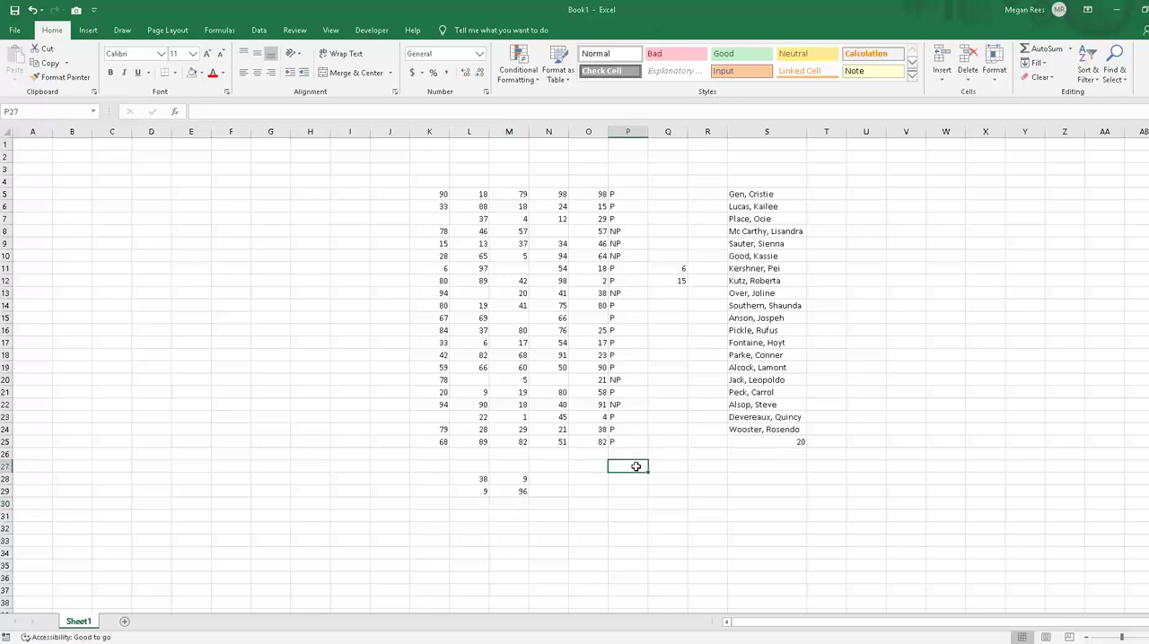
pyautogui.click(522, 477)
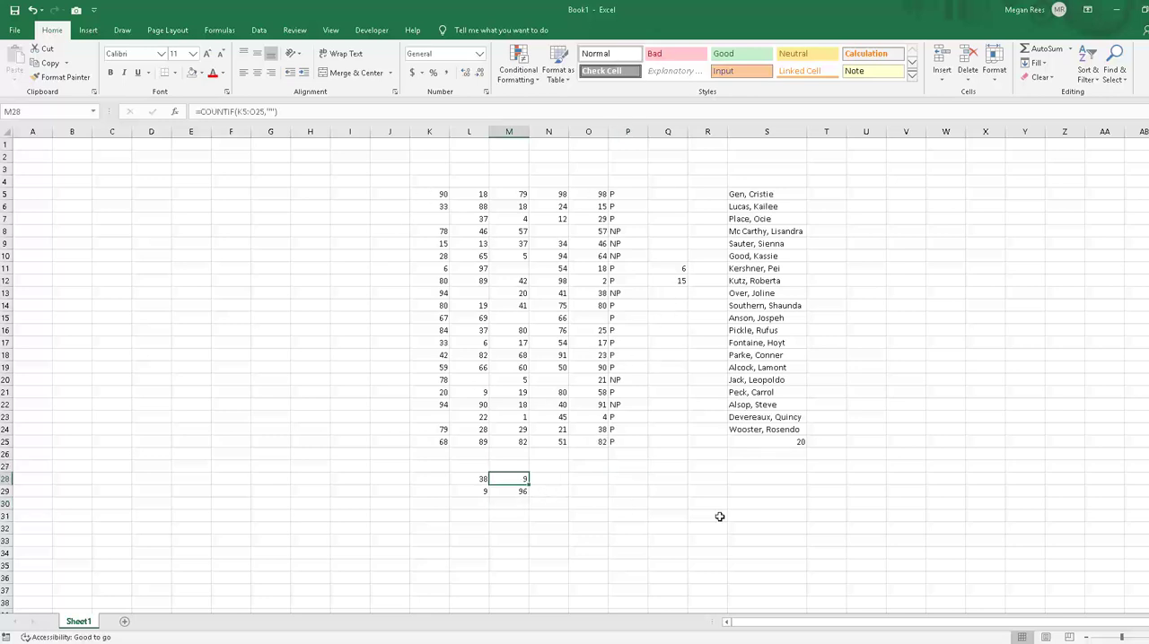
pyautogui.click(741, 514)
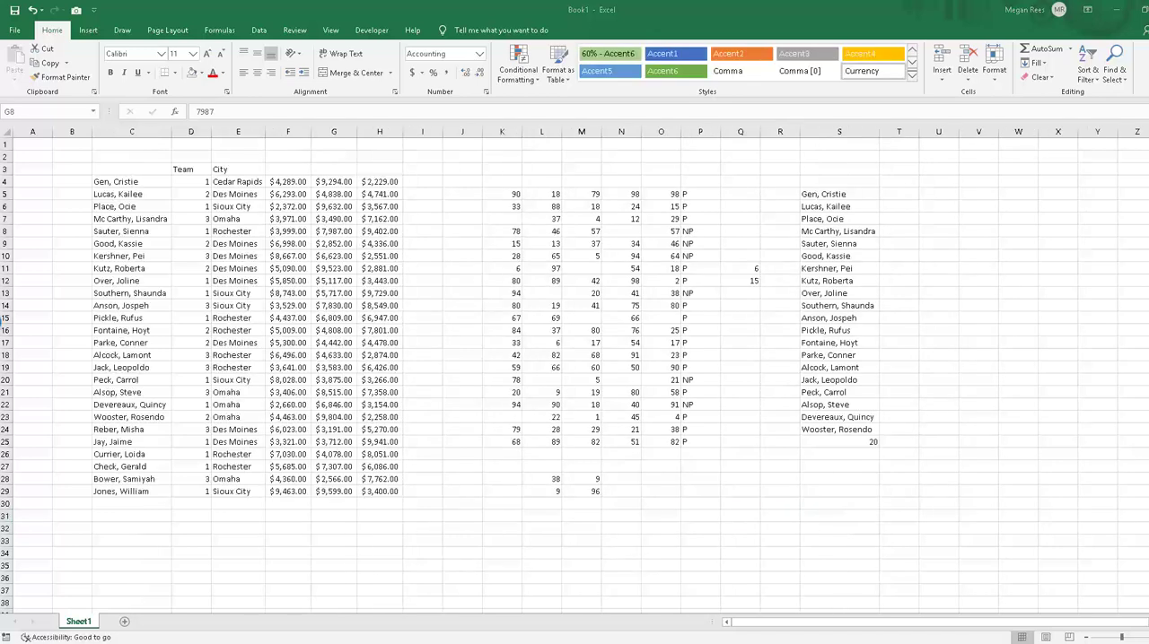
pyautogui.click(523, 429)
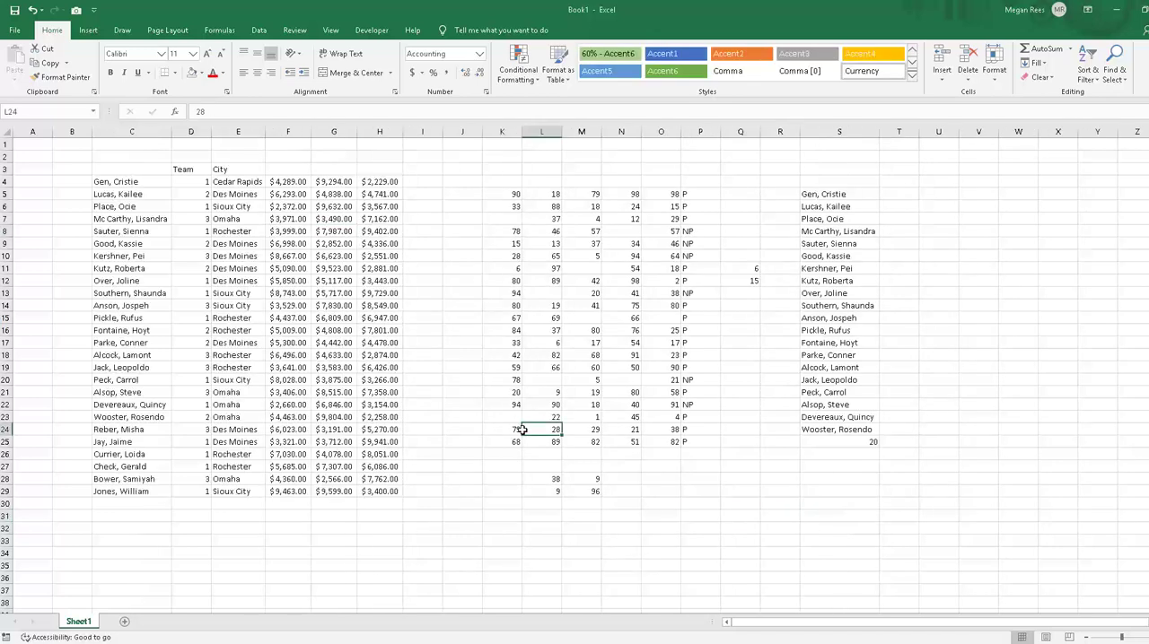
# Step: Enter the header Qtr above each of the three amount columns, in F3, G3 and H3
pyautogui.click(449, 356)
pyautogui.click(301, 173)
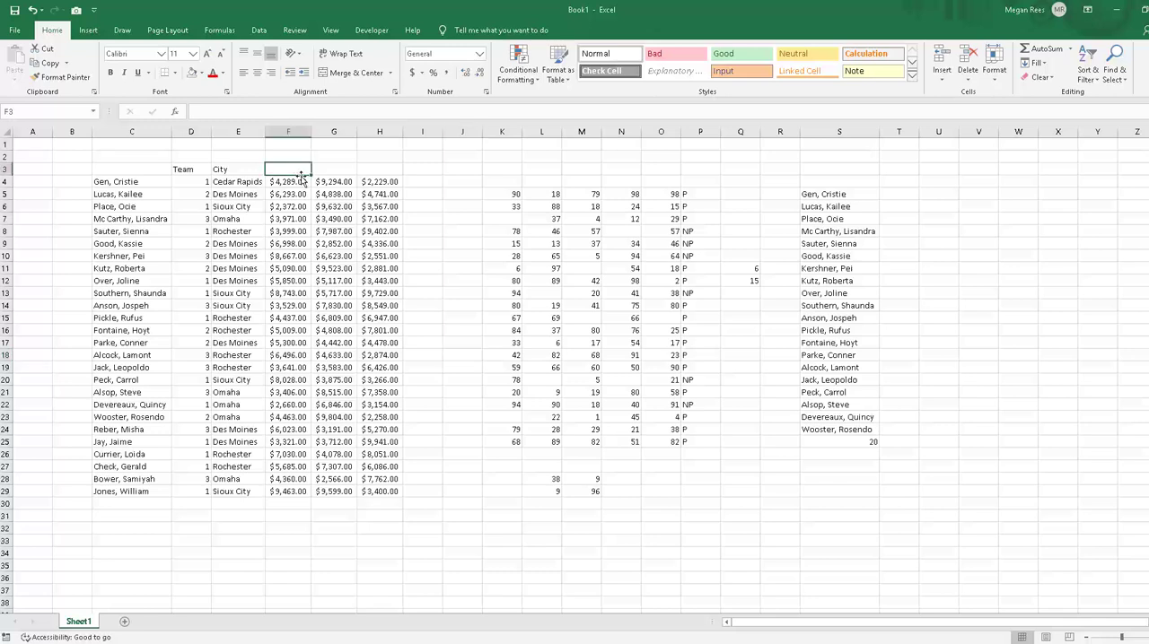
pyautogui.write('Qtr')
pyautogui.press('Tab')
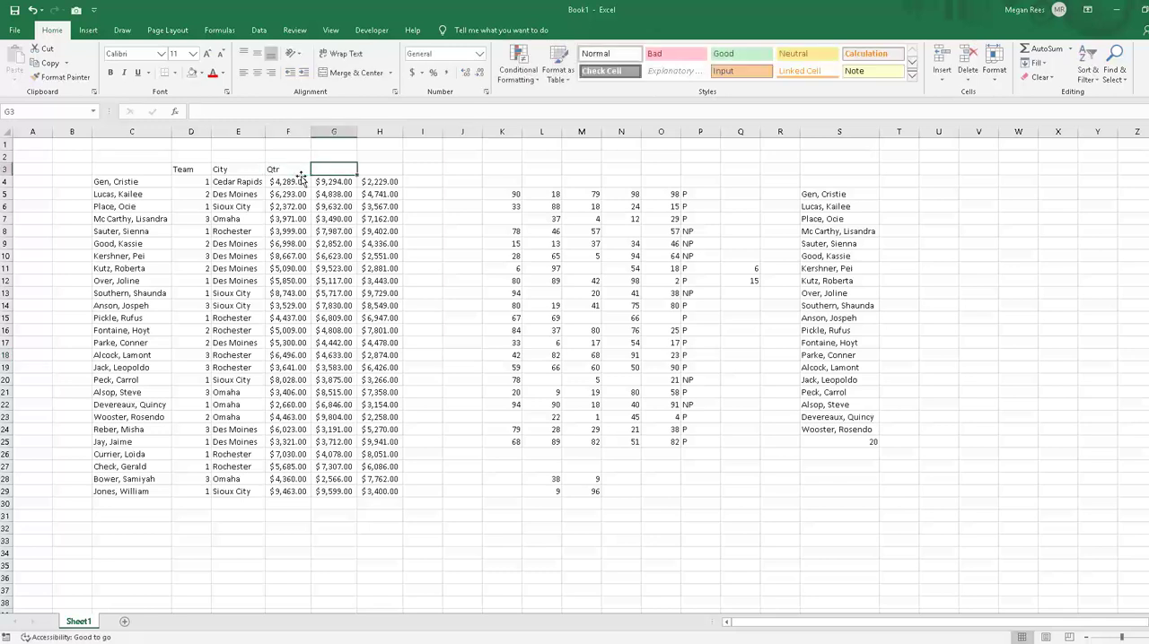
pyautogui.write('Qtr')
pyautogui.press('Tab')
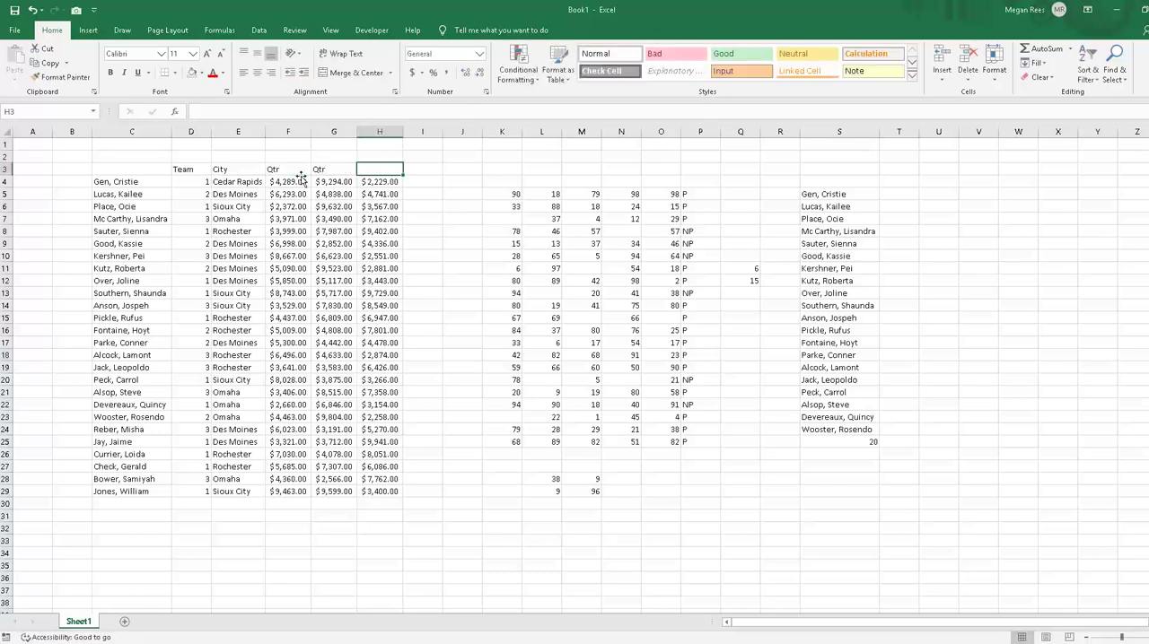
pyautogui.write('Qtr')
pyautogui.click(302, 179)
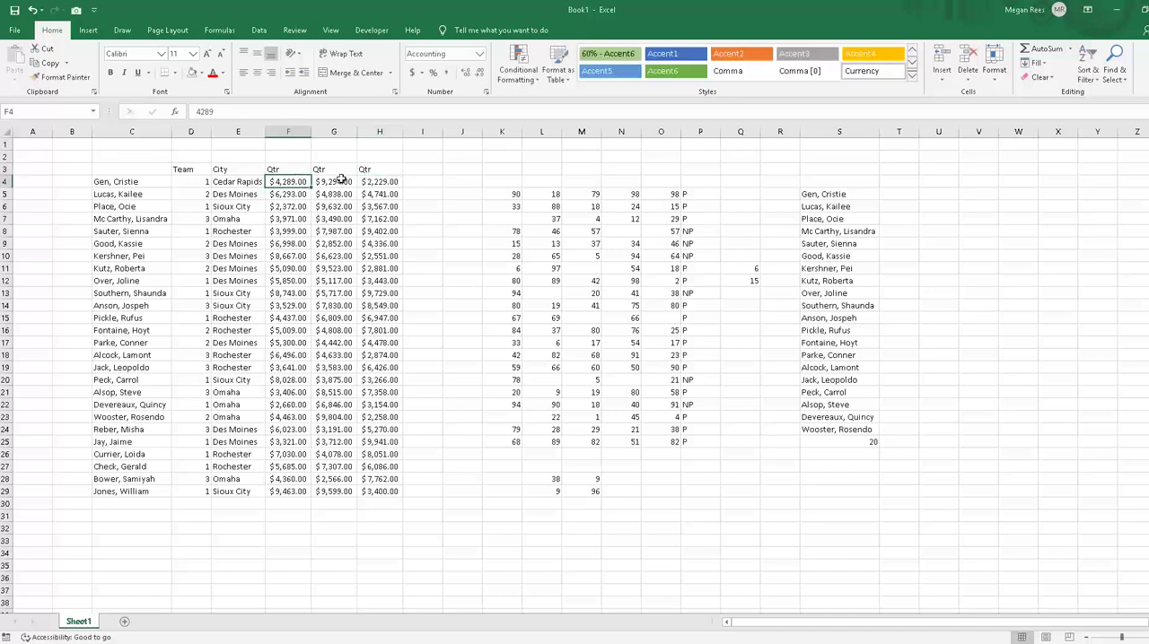
pyautogui.click(419, 196)
pyautogui.click(544, 332)
pyautogui.click(501, 368)
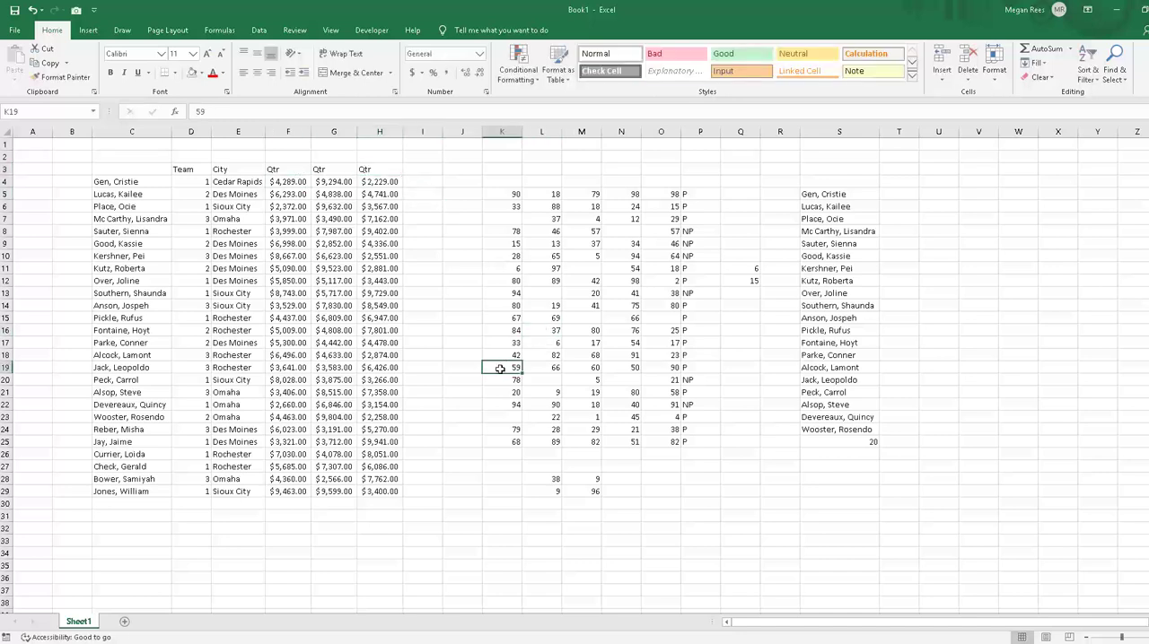
pyautogui.click(442, 393)
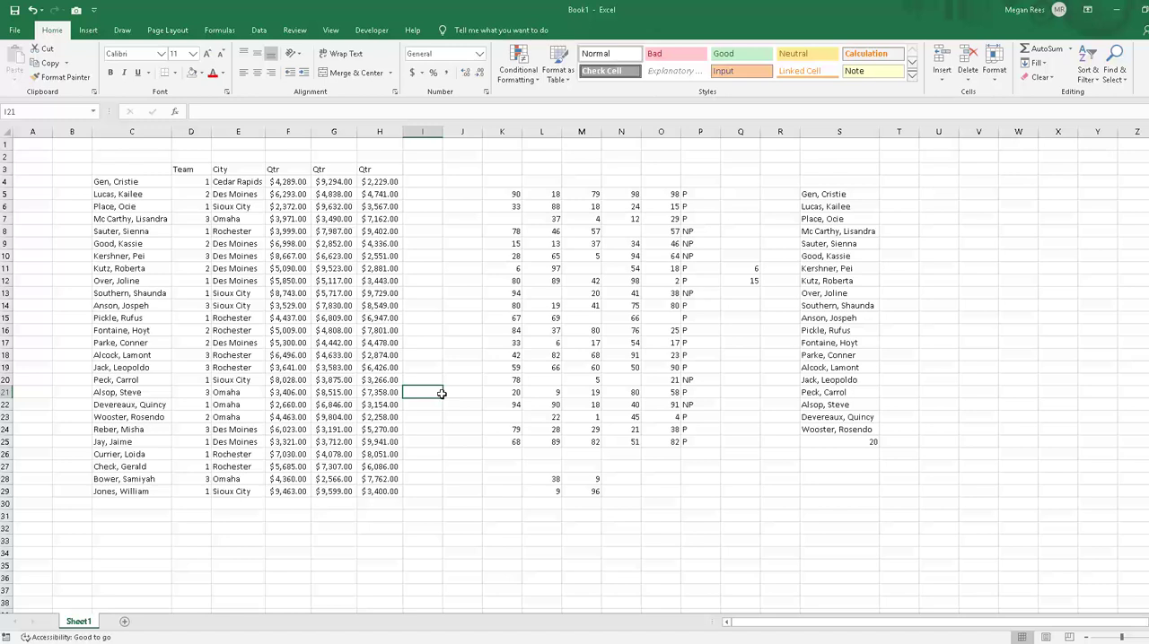
pyautogui.click(328, 481)
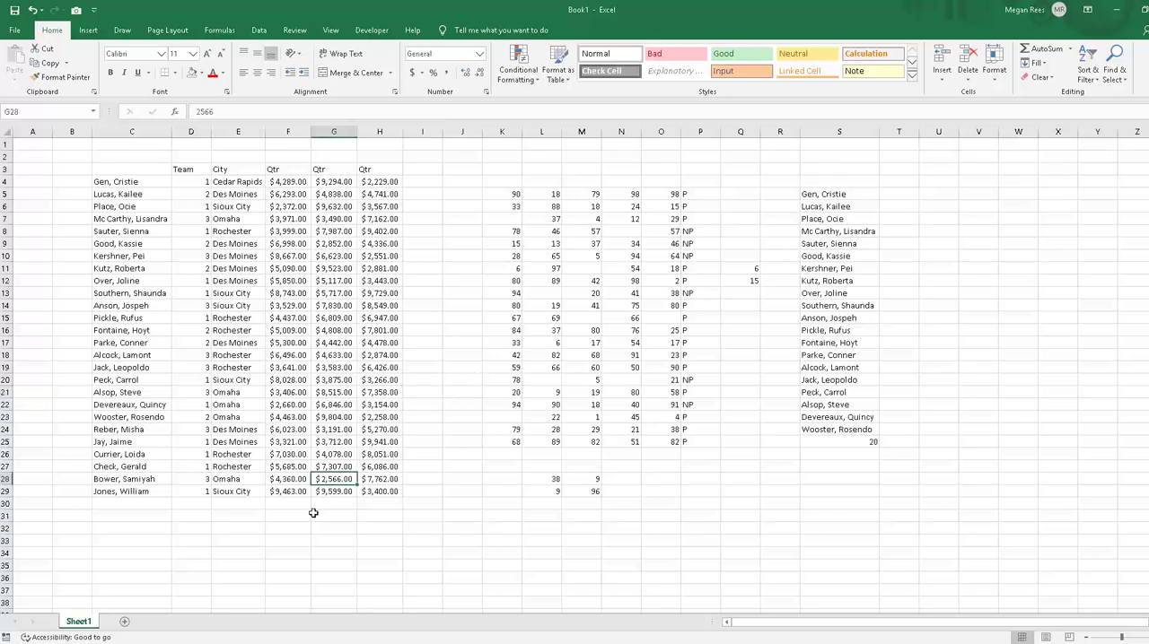
pyautogui.click(272, 526)
# Step: Try to enter =AVERAGEIF(F4:F29,>5000 in E32 to average the first Qtr amounts above 5000
pyautogui.click(227, 527)
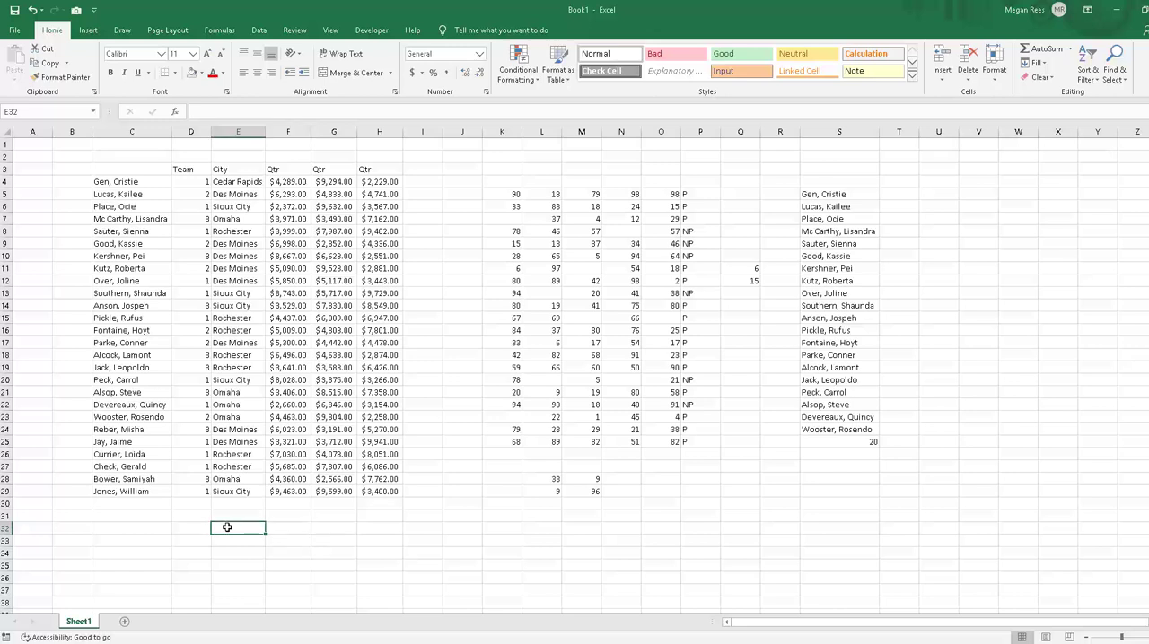
pyautogui.write('=averageif(')
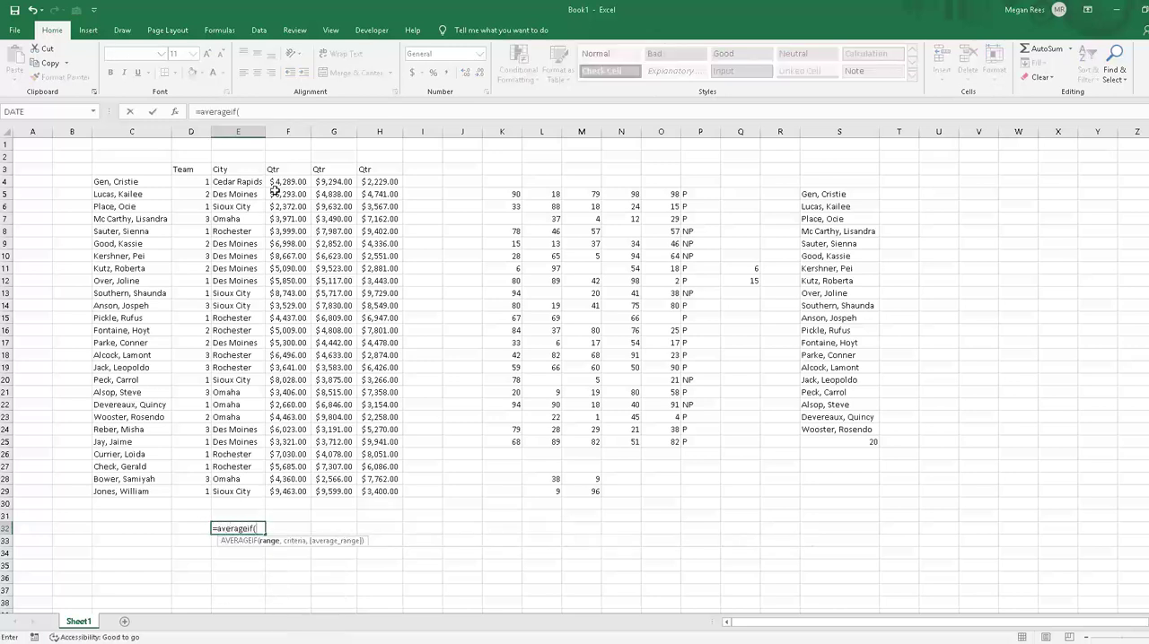
pyautogui.moveTo(276, 184); pyautogui.dragTo(297, 497)
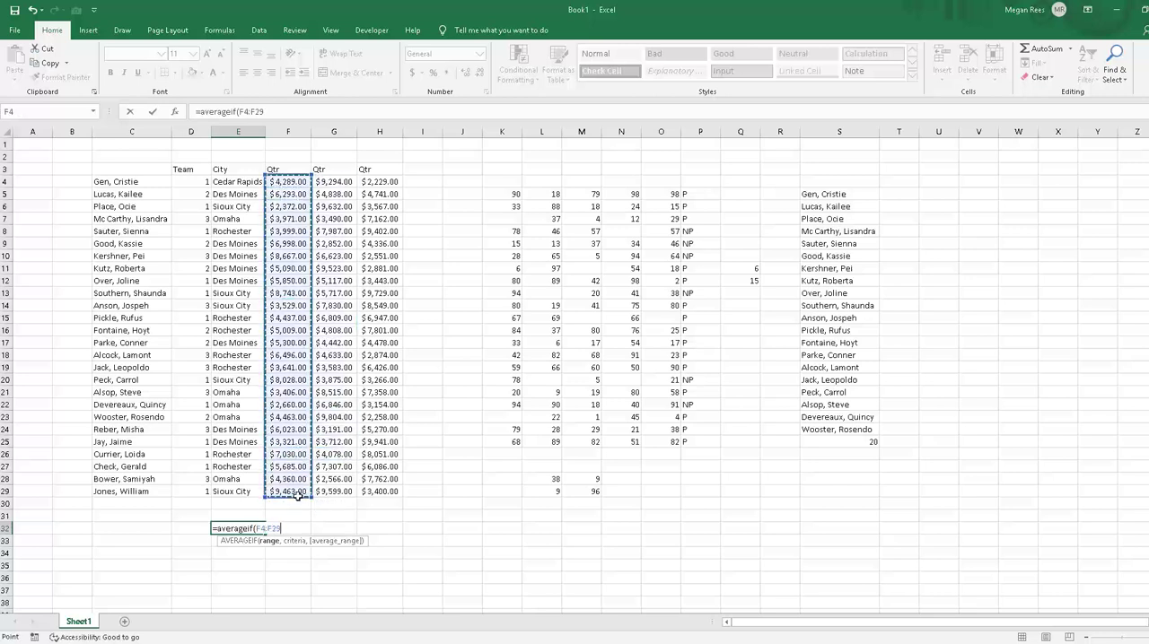
pyautogui.write(',>5')
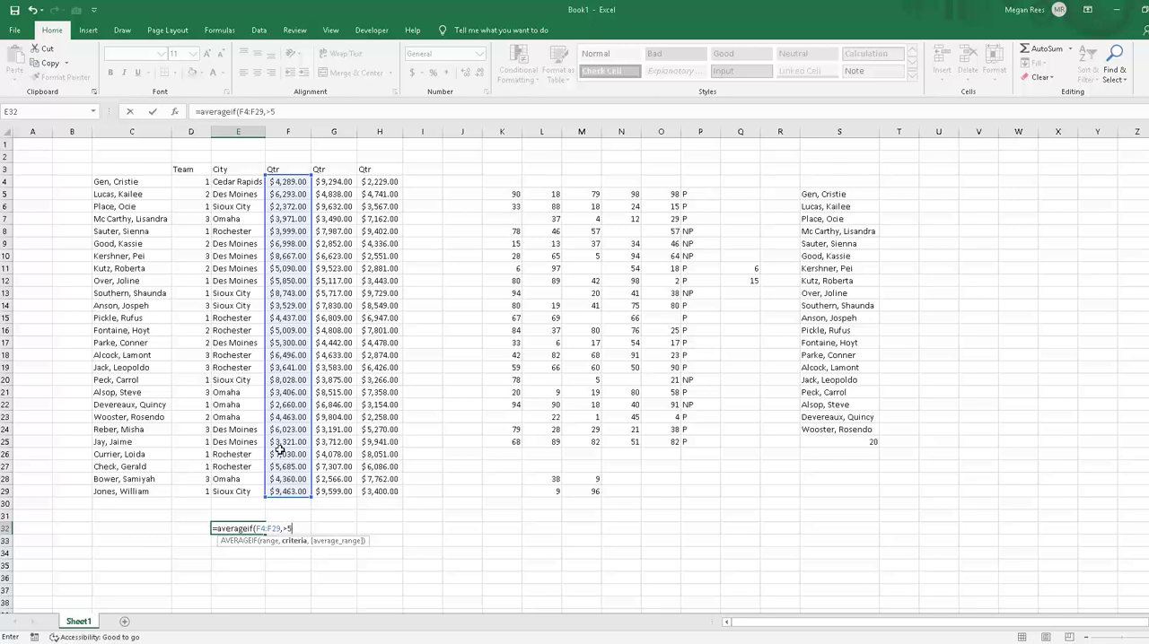
pyautogui.write('000')
pyautogui.press('Return')
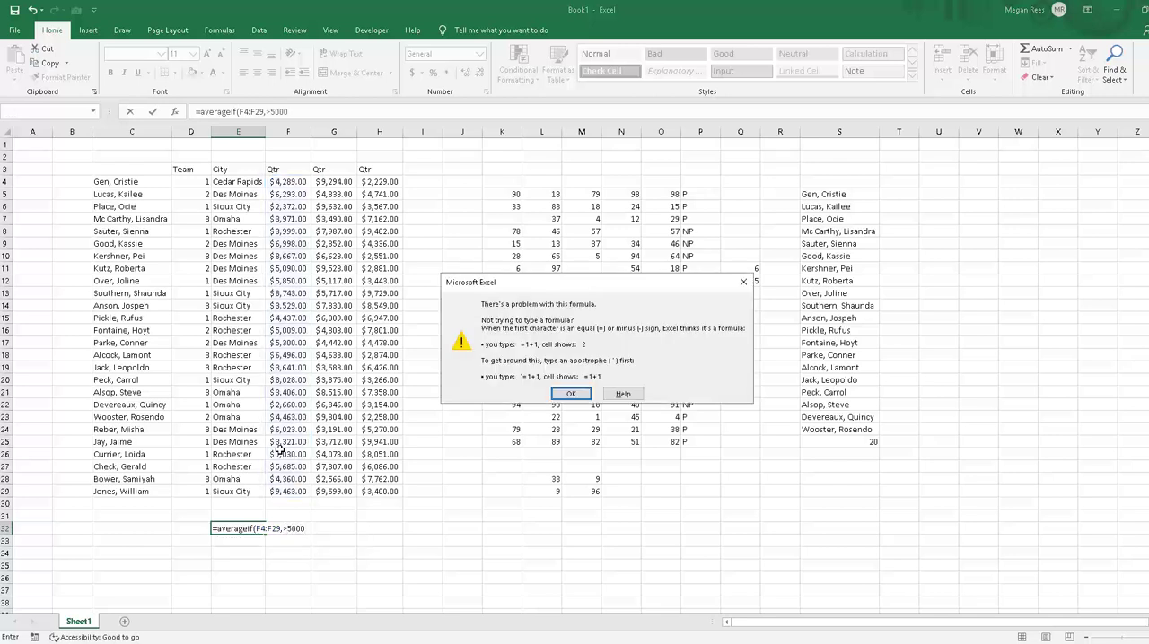
pyautogui.press('Return')
# Step: Put the criterion in quotation marks so E32 holds =AVERAGEIF(F4:F29,">5000"), and compare the formula with its source column
pyautogui.press('Left')
pyautogui.press('Left')
pyautogui.press('Left')
pyautogui.press('Left')
pyautogui.press('Left')
pyautogui.write('"')
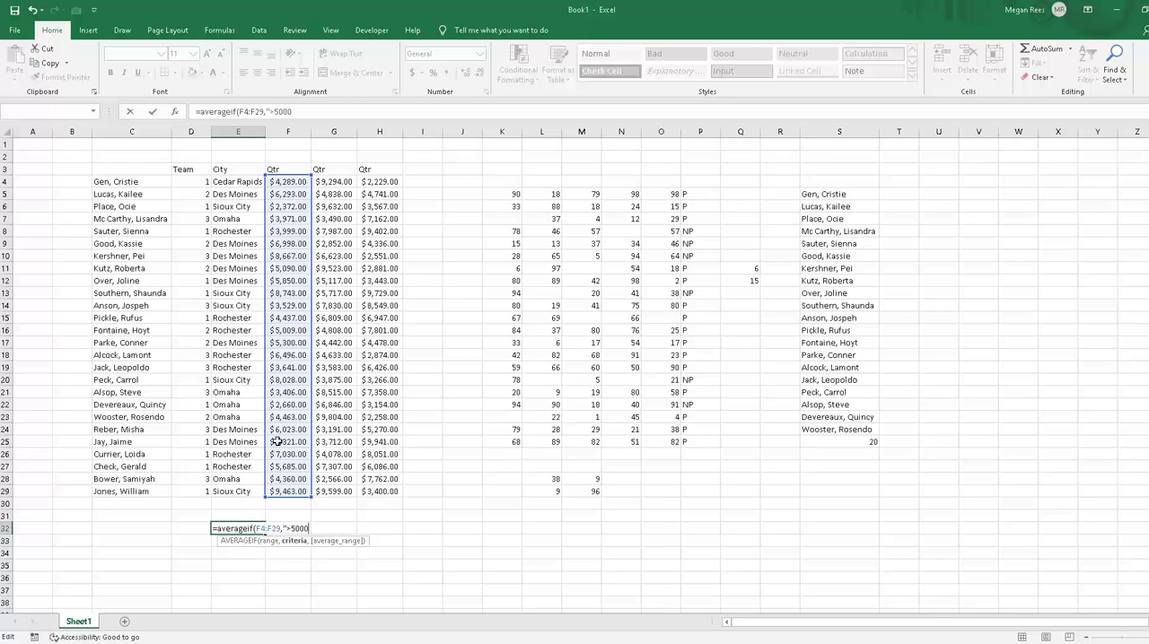
pyautogui.press('Return')
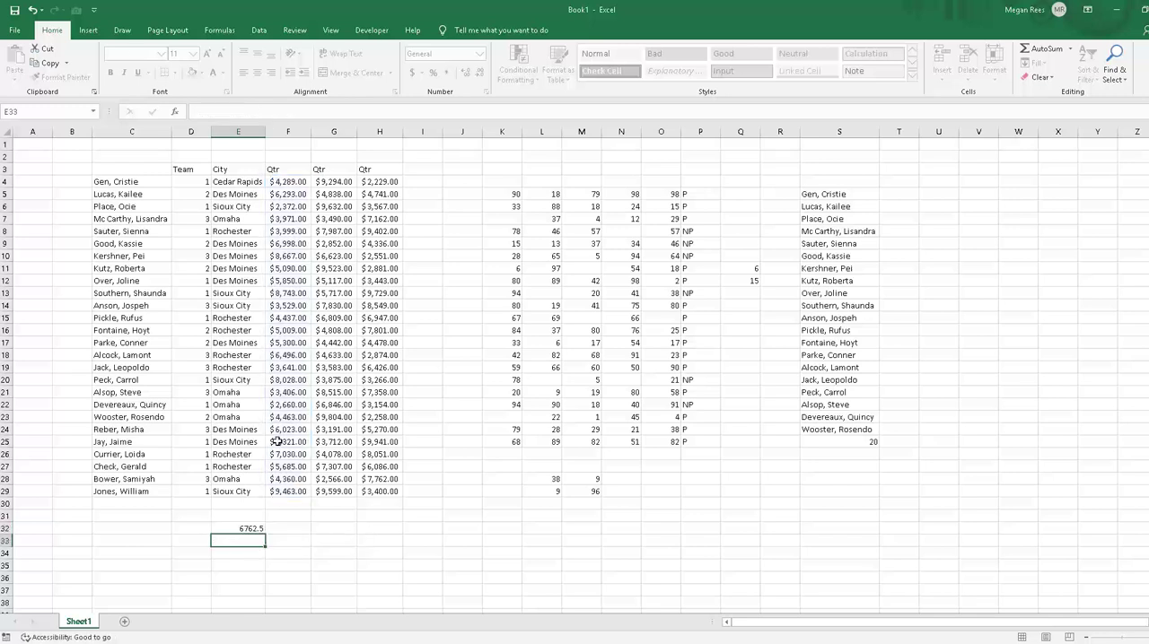
pyautogui.click(257, 529)
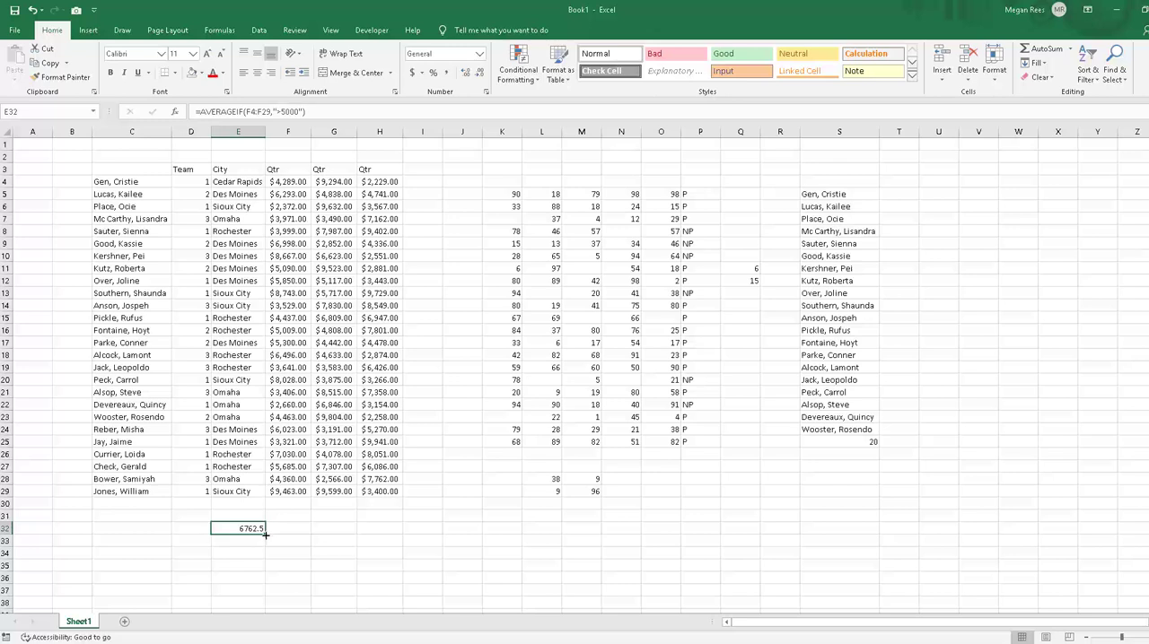
pyautogui.moveTo(284, 183); pyautogui.dragTo(284, 484)
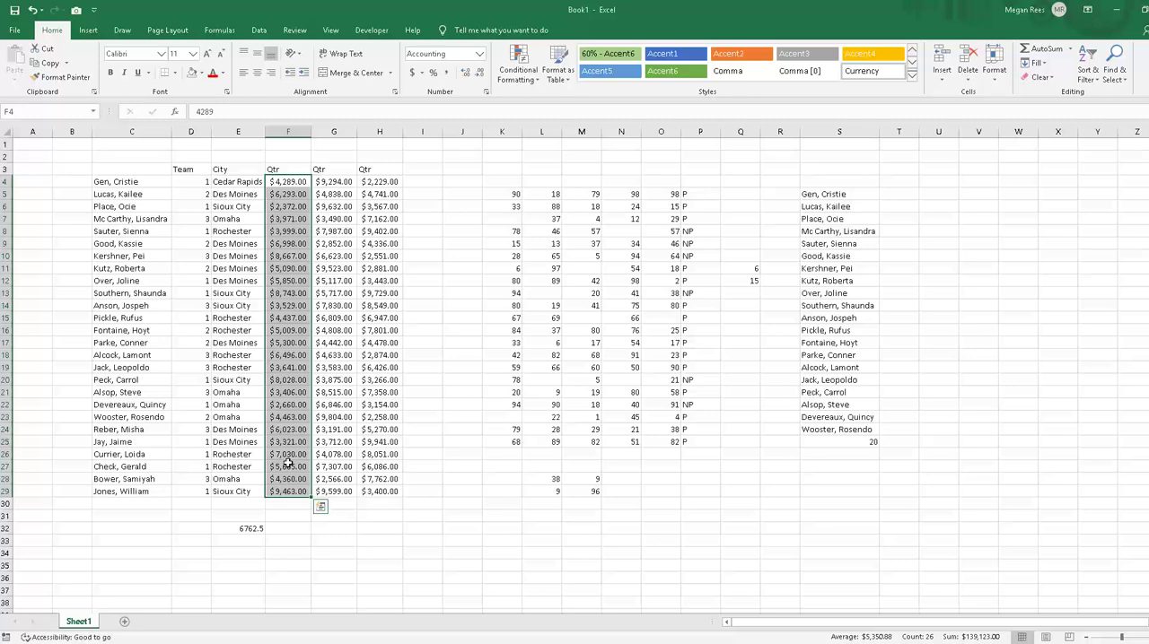
pyautogui.click(219, 525)
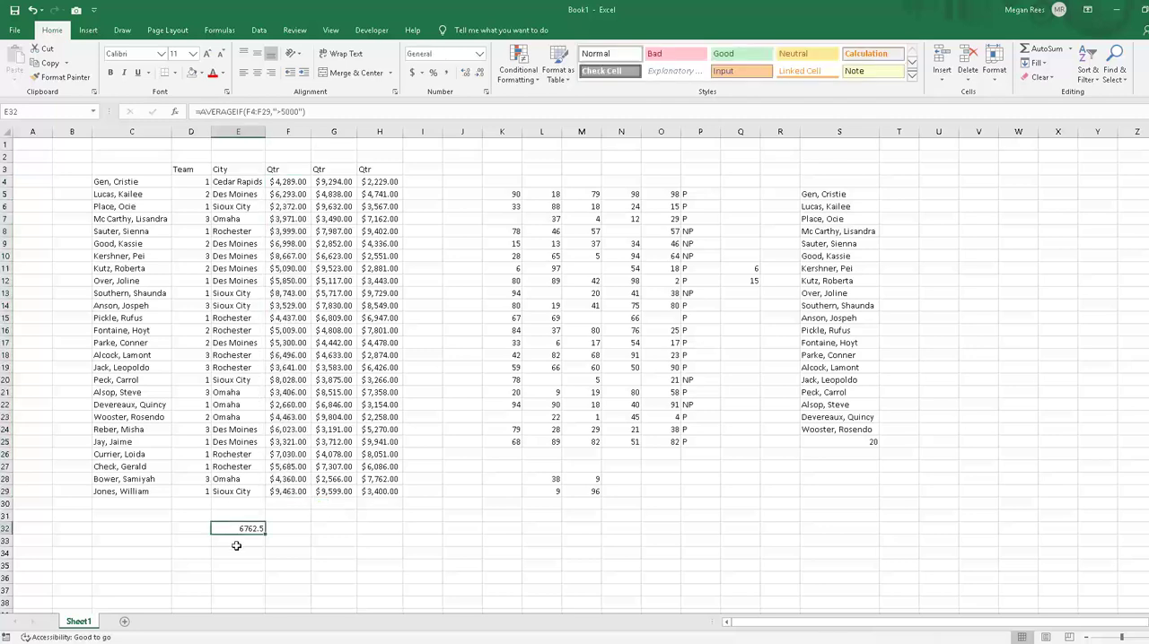
# Step: Enter =SUMIF(F4:F29,"<3000") in E33 to add up the first Qtr amounts below 3000
pyautogui.click(236, 545)
pyautogui.write('=sumif(')
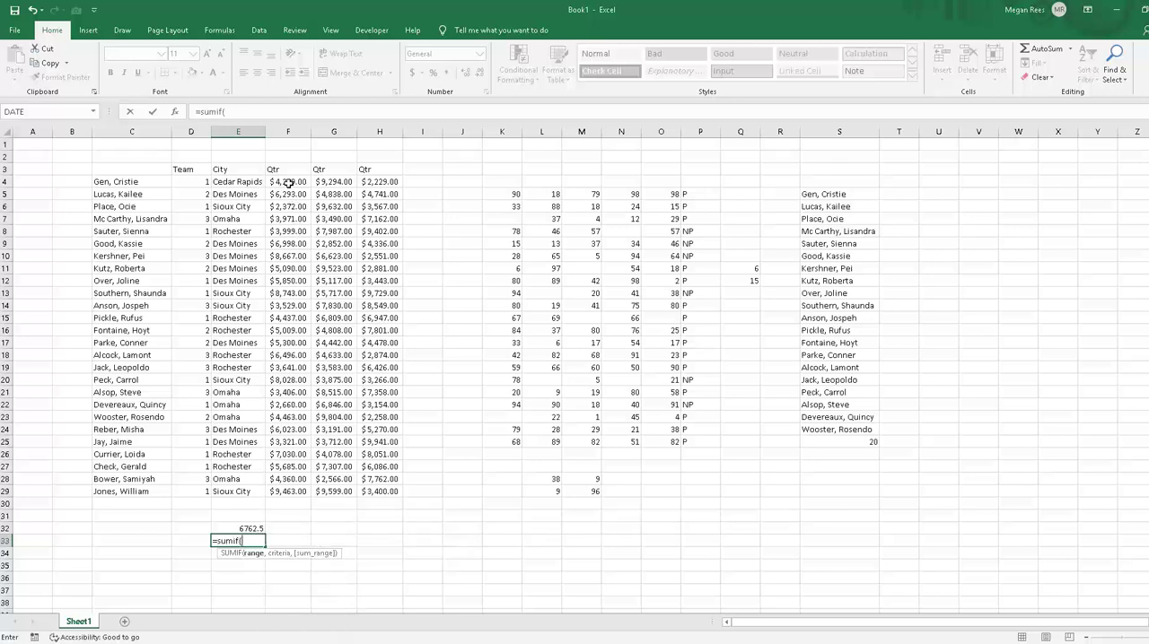
pyautogui.moveTo(289, 183); pyautogui.dragTo(284, 493)
pyautogui.write(',')
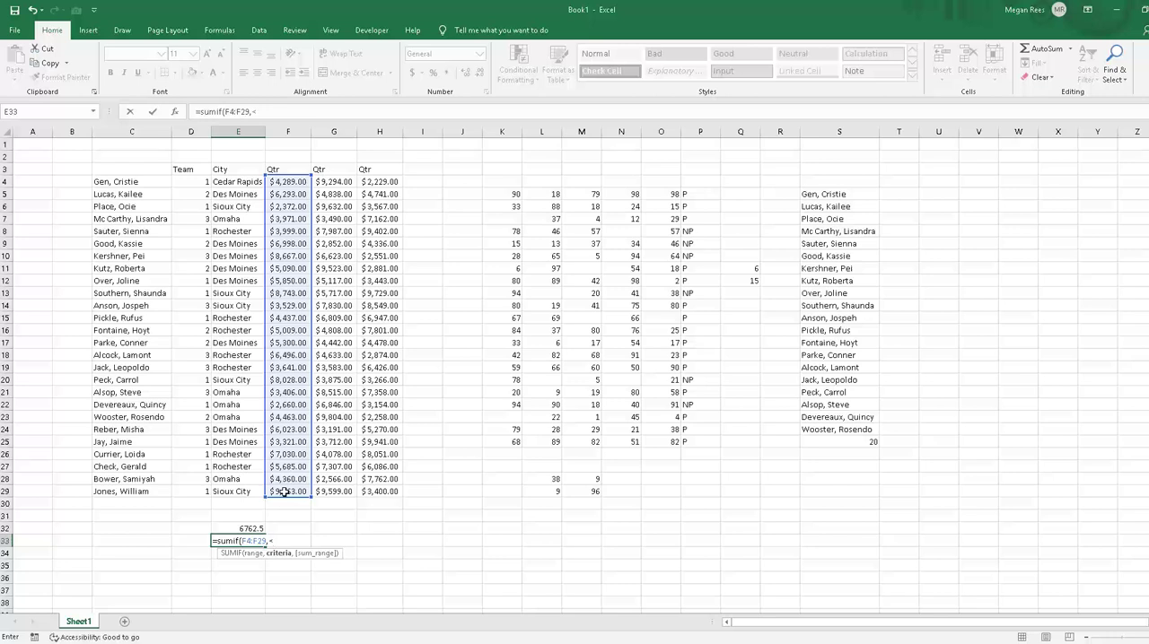
pyautogui.write('<3000')
pyautogui.press('BackSpace')
pyautogui.press('BackSpace')
pyautogui.press('BackSpace')
pyautogui.press('BackSpace')
pyautogui.write('3000"')
pyautogui.press('Return')
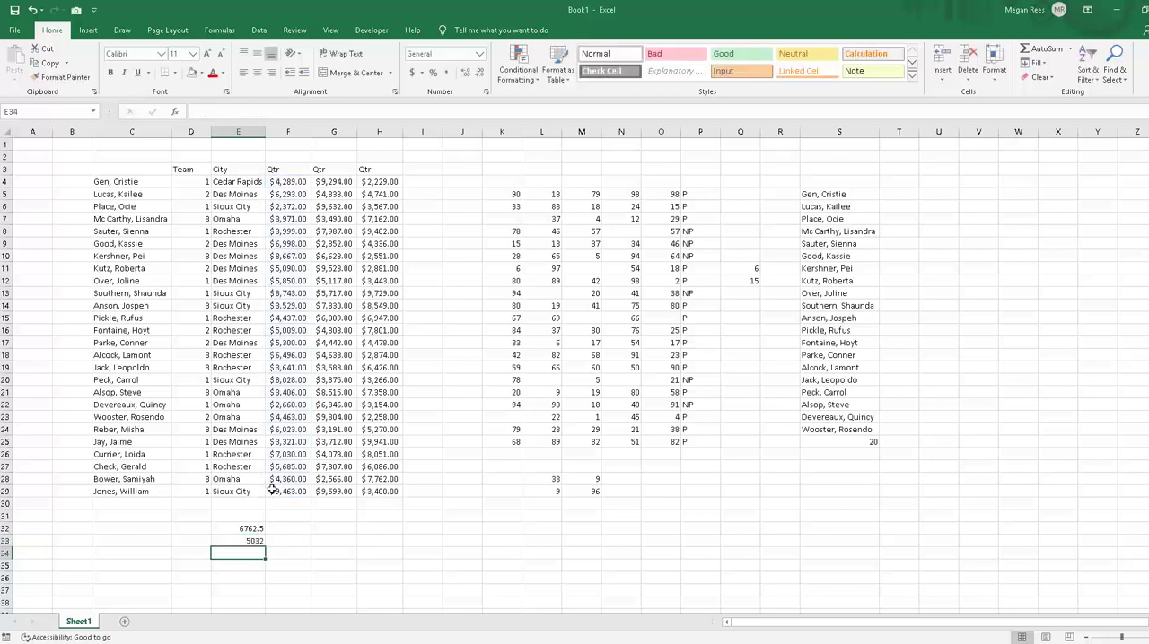
# Step: Check the first Qtr column for amounts below 3000 against the SUMIF formula in E33
pyautogui.click(240, 538)
pyautogui.moveTo(286, 182); pyautogui.dragTo(285, 492)
pyautogui.click(286, 491)
pyautogui.click(292, 439)
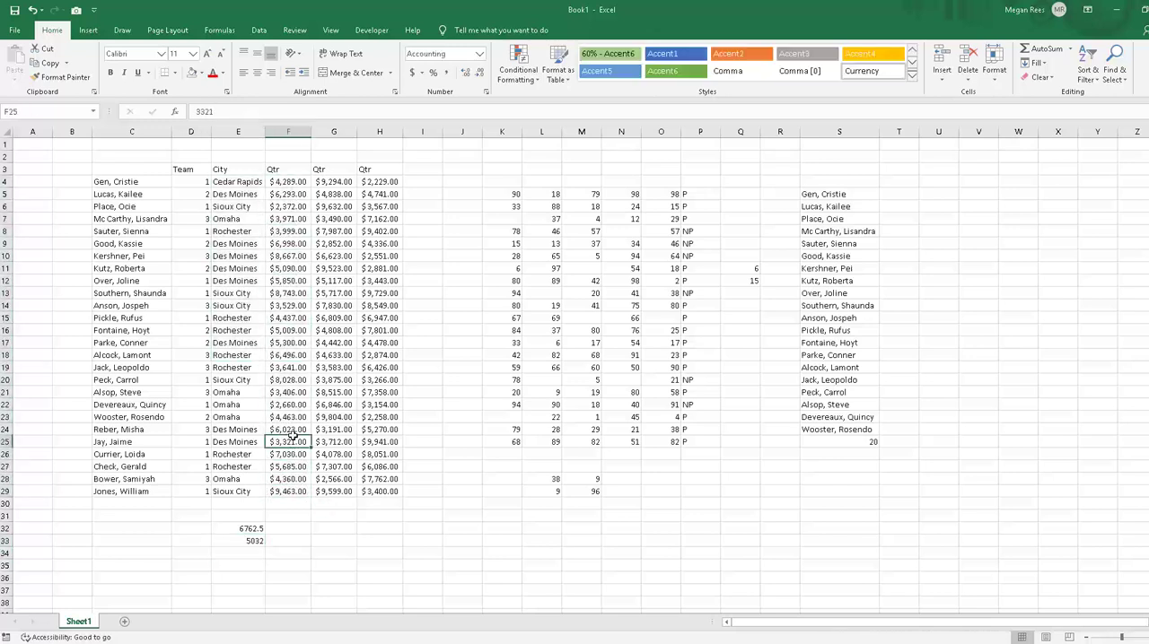
pyautogui.click(292, 394)
pyautogui.click(305, 308)
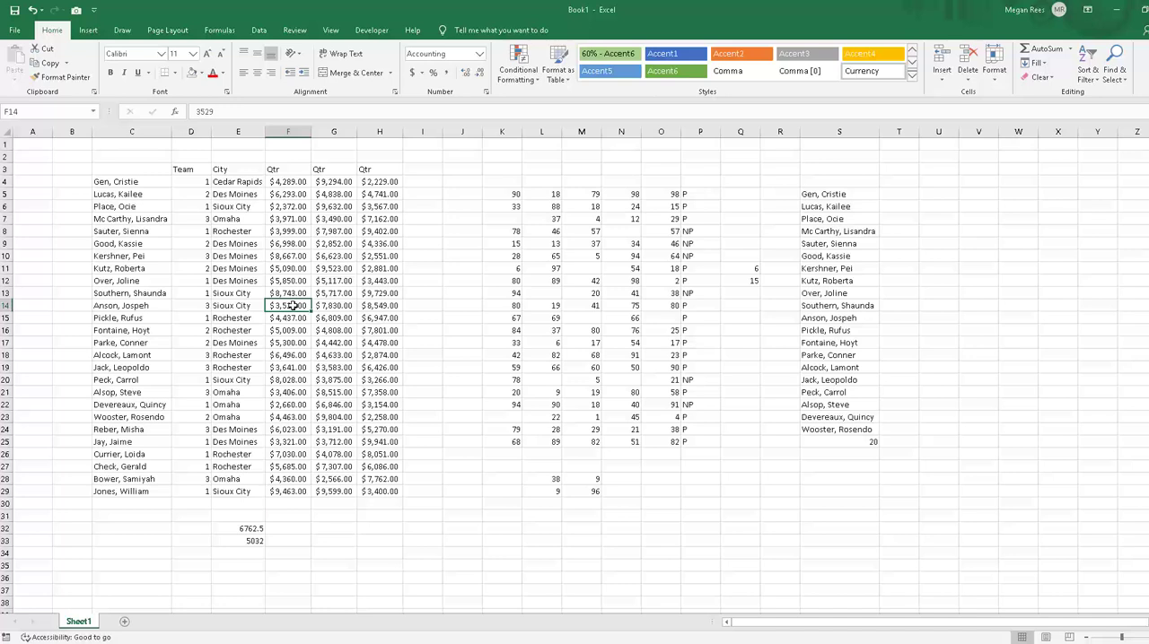
pyautogui.click(302, 456)
pyautogui.click(313, 207)
pyautogui.moveTo(313, 332); pyautogui.dragTo(313, 341)
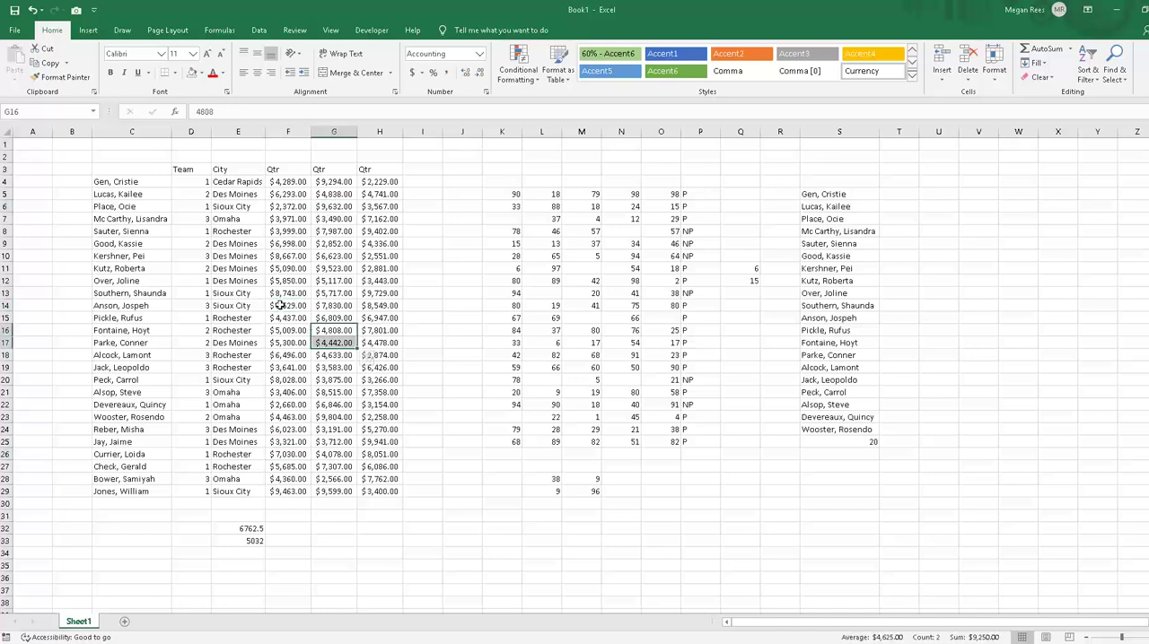
pyautogui.click(290, 490)
pyautogui.click(287, 431)
pyautogui.click(314, 280)
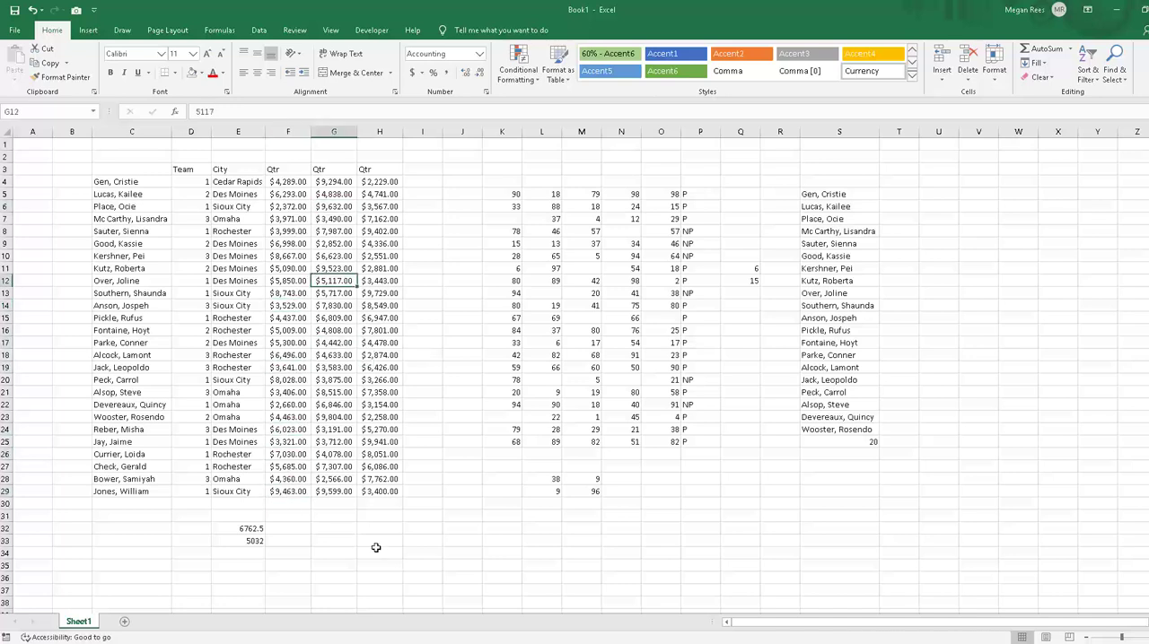
pyautogui.click(376, 543)
pyautogui.click(257, 539)
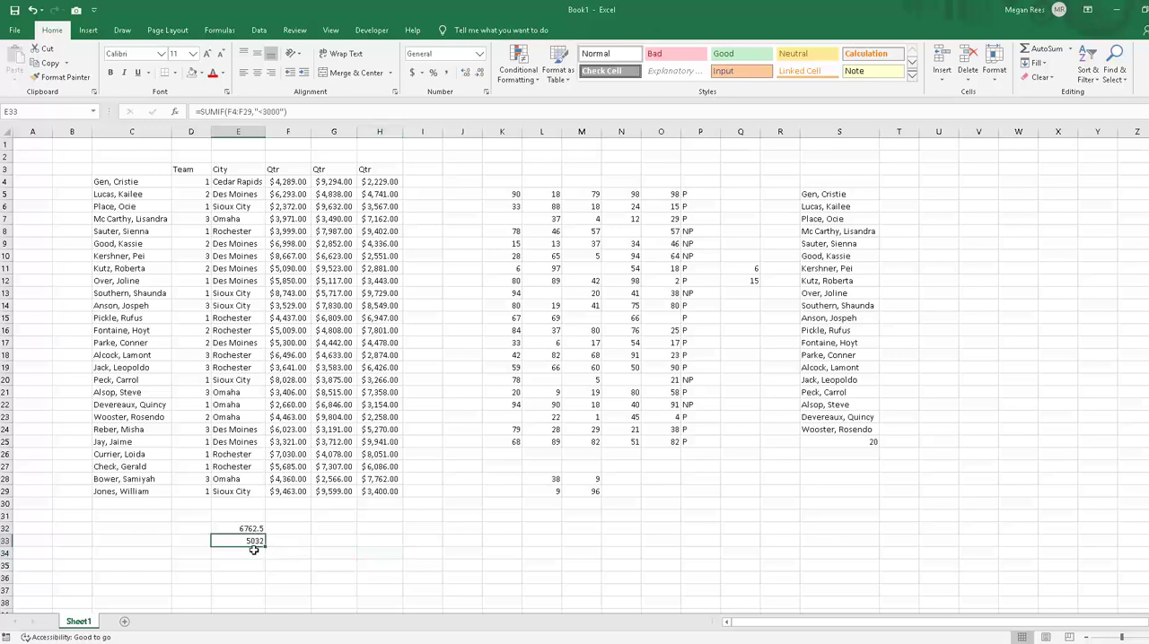
# Step: Clear the AVERAGEIF and SUMIF formulas from E32:E34
pyautogui.click(254, 551)
pyautogui.moveTo(252, 529); pyautogui.dragTo(259, 542)
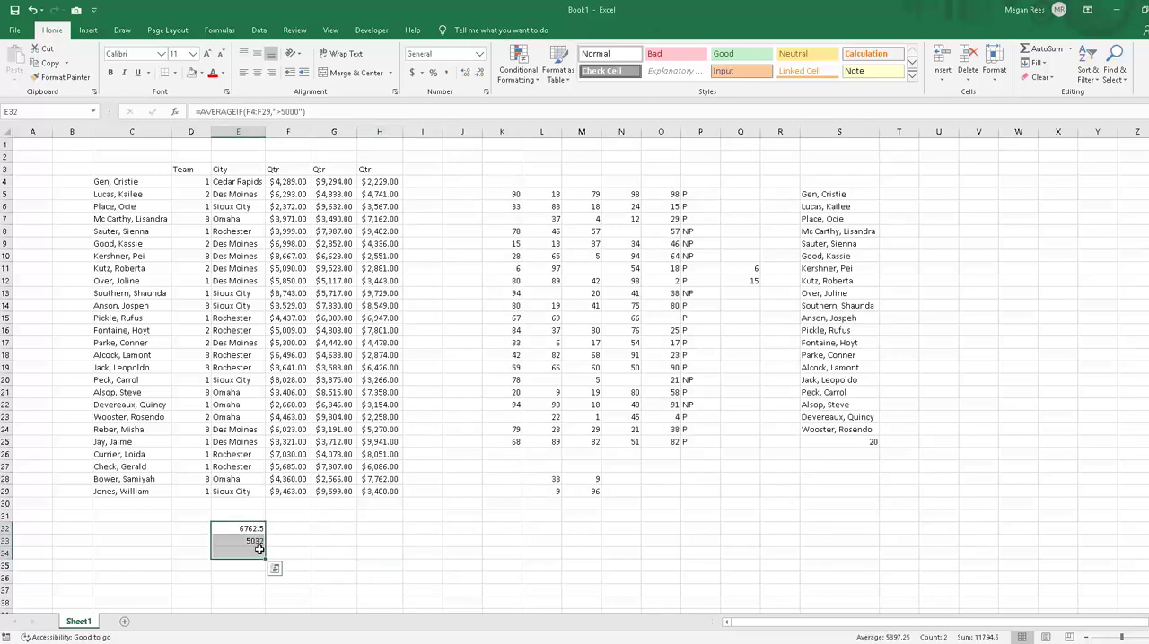
pyautogui.press('Delete')
pyautogui.click(333, 540)
pyautogui.click(236, 526)
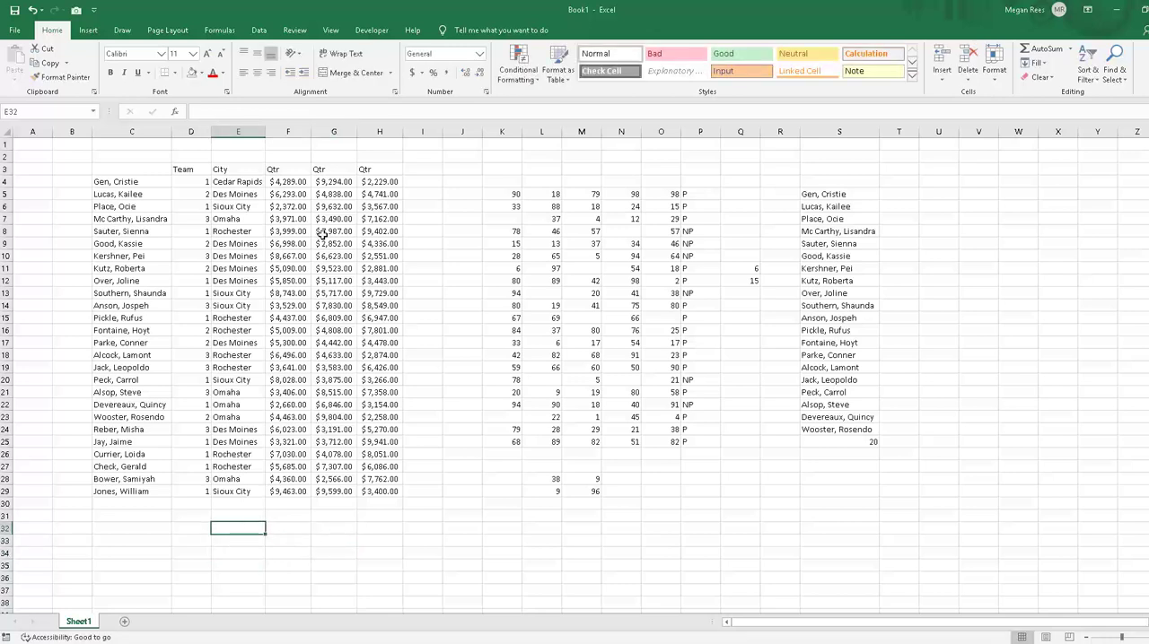
pyautogui.moveTo(300, 180); pyautogui.dragTo(299, 487)
pyautogui.click(282, 549)
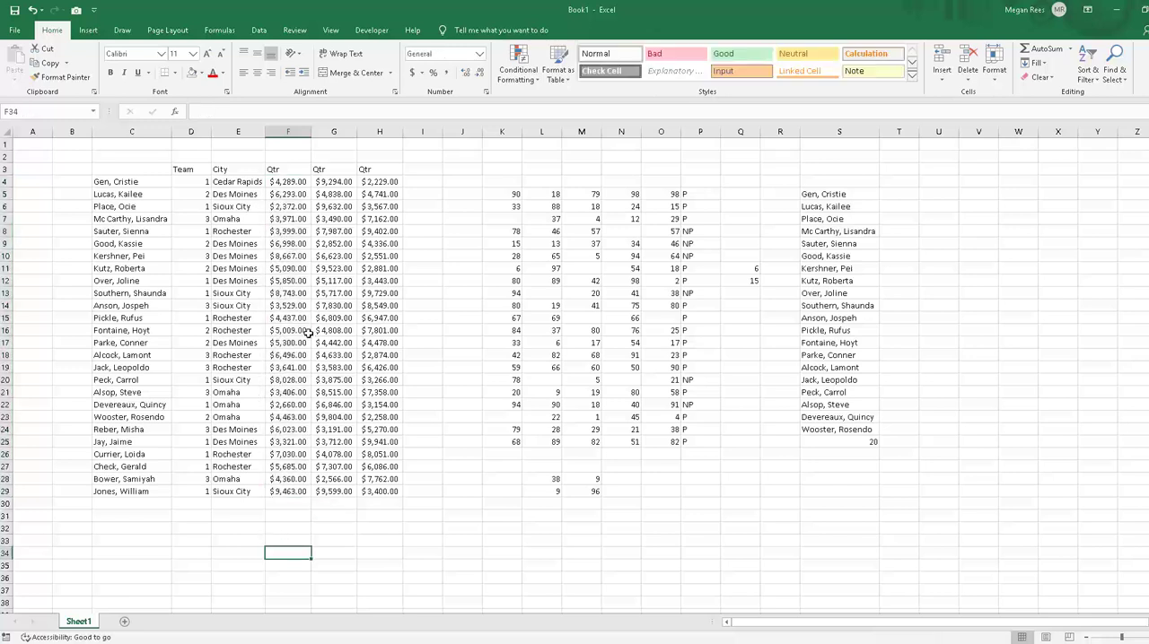
pyautogui.moveTo(280, 183); pyautogui.dragTo(279, 490)
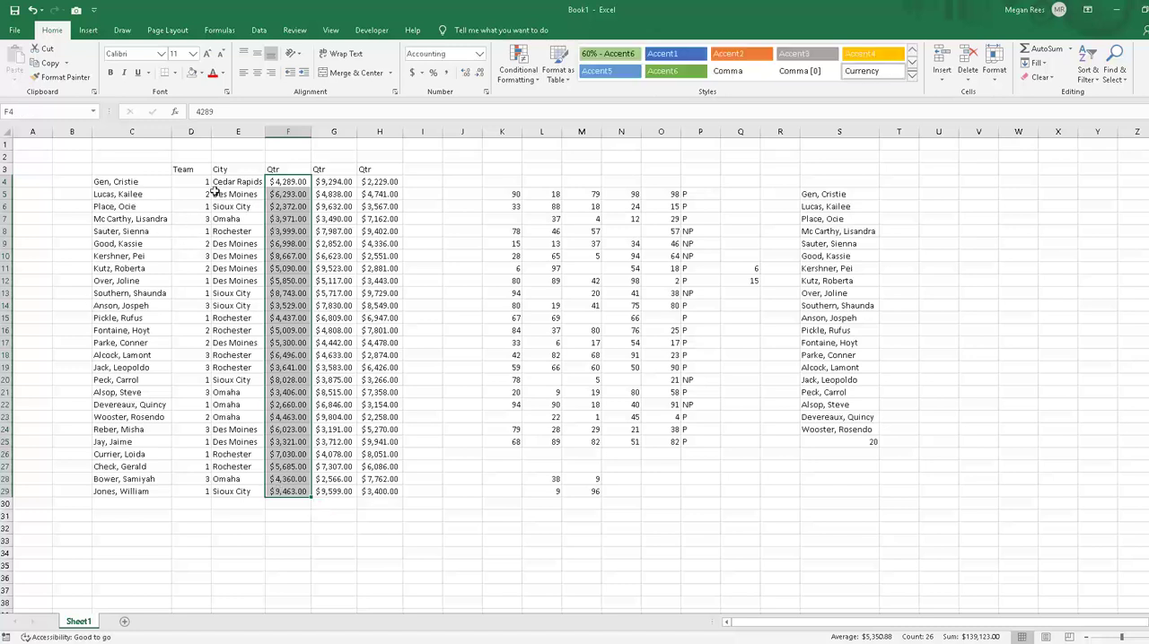
# Step: Start an AVERAGEIF formula in E32 with the team column D4:D29 as its range
pyautogui.click(249, 528)
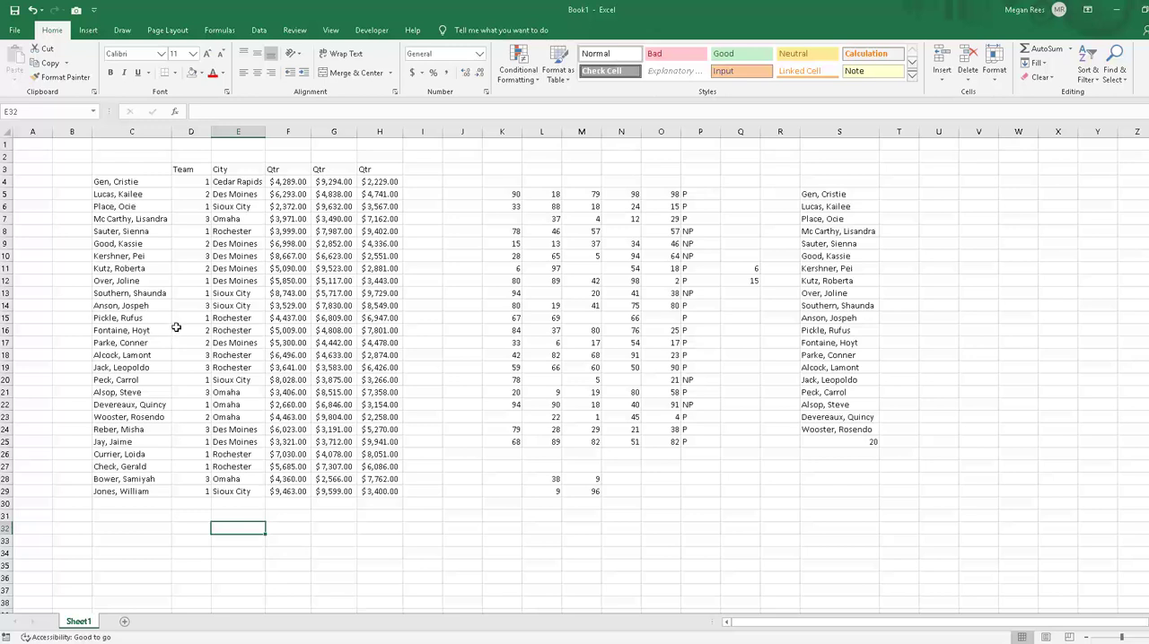
pyautogui.write('=average')
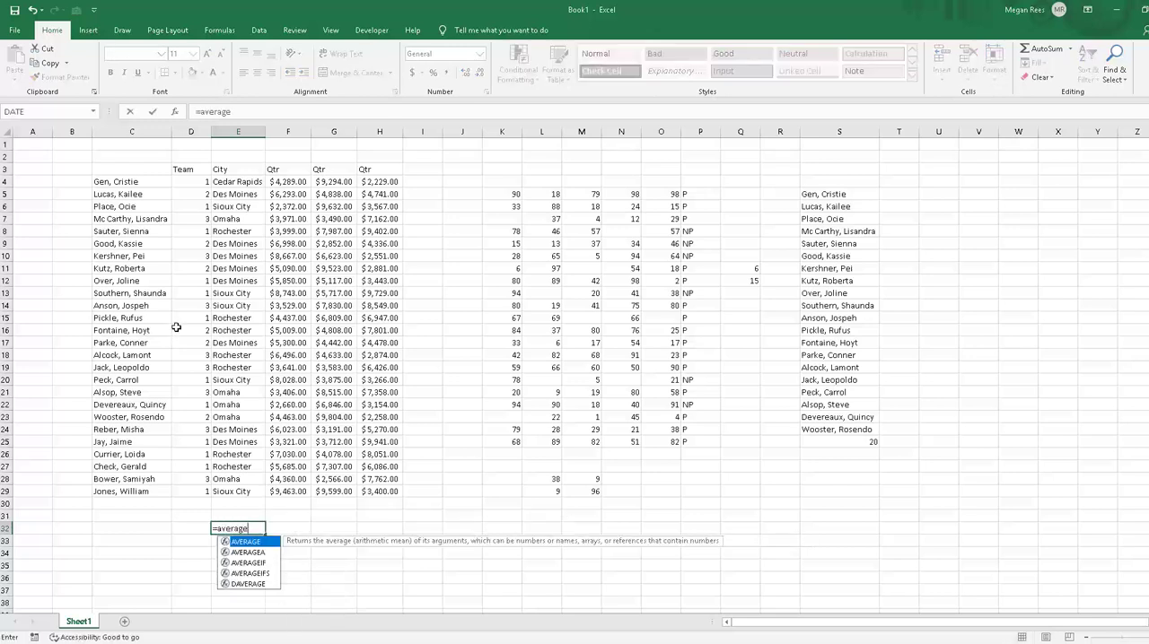
pyautogui.write('of')
pyautogui.press('BackSpace')
pyautogui.press('BackSpace')
pyautogui.press('BackSpace')
pyautogui.write('if(')
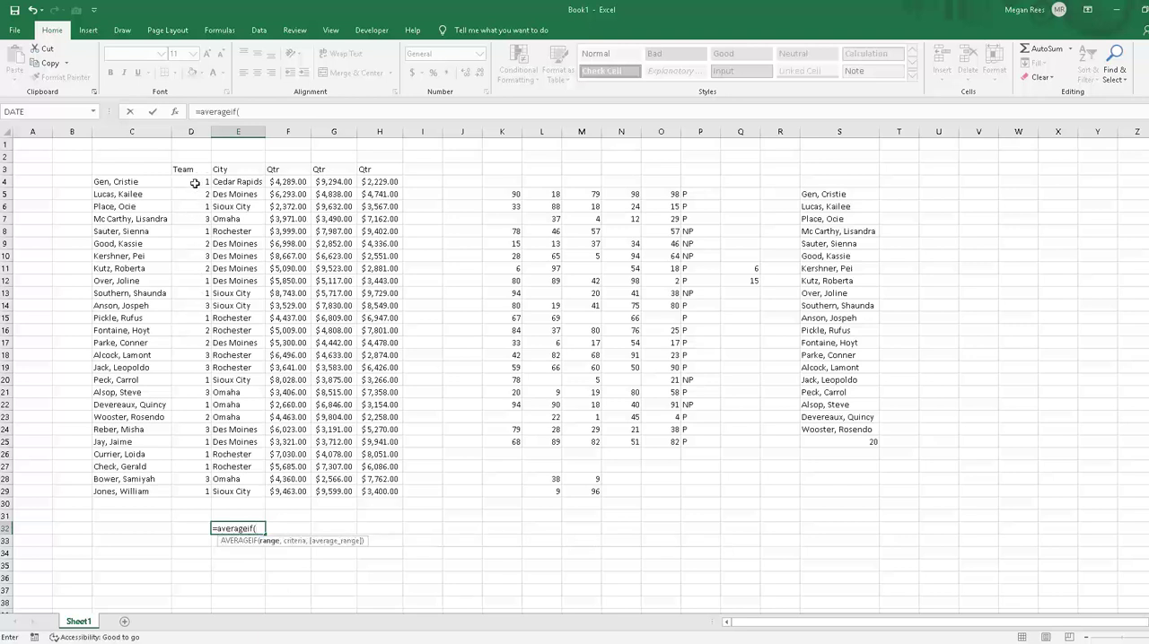
pyautogui.moveTo(194, 181); pyautogui.dragTo(189, 493)
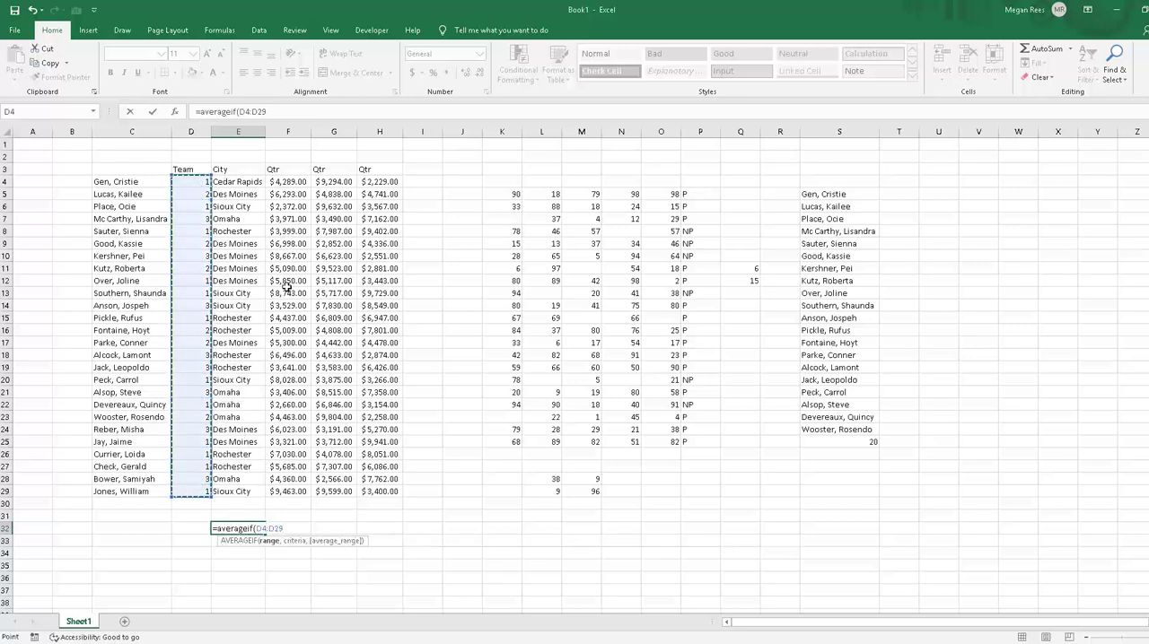
pyautogui.click(179, 184)
pyautogui.moveTo(179, 218); pyautogui.dragTo(207, 491)
# Step: Complete the E32 formula as =AVERAGEIF(D4:D29,1,F4:F29) to average team 1's first Qtr amounts
pyautogui.write(',1')
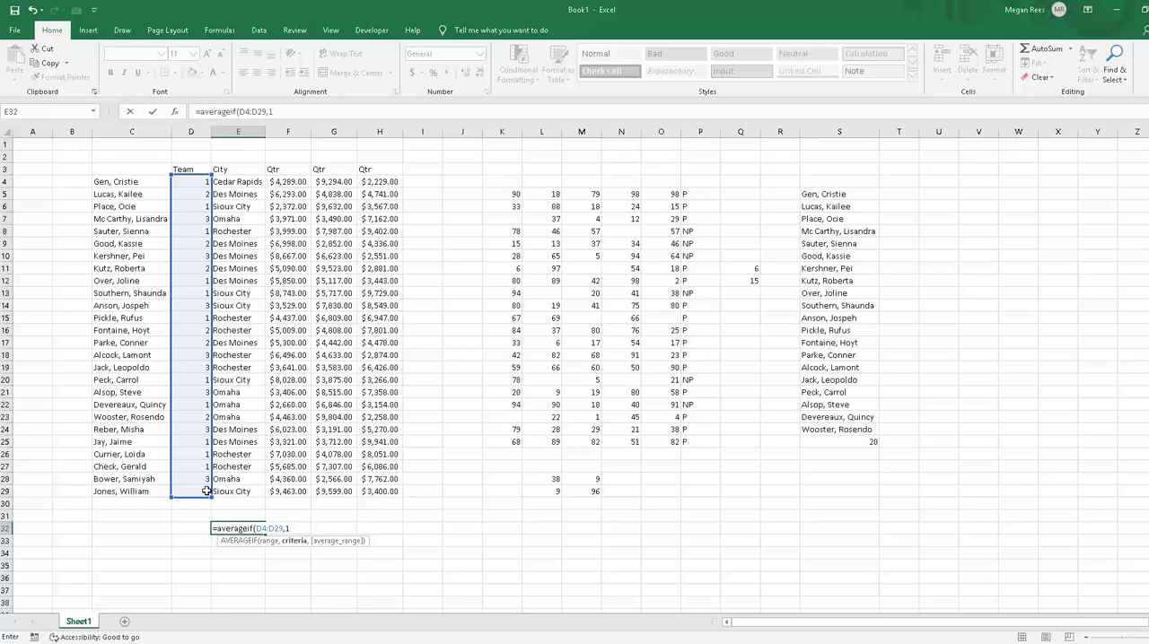
pyautogui.write(',')
pyautogui.moveTo(296, 181); pyautogui.dragTo(288, 495)
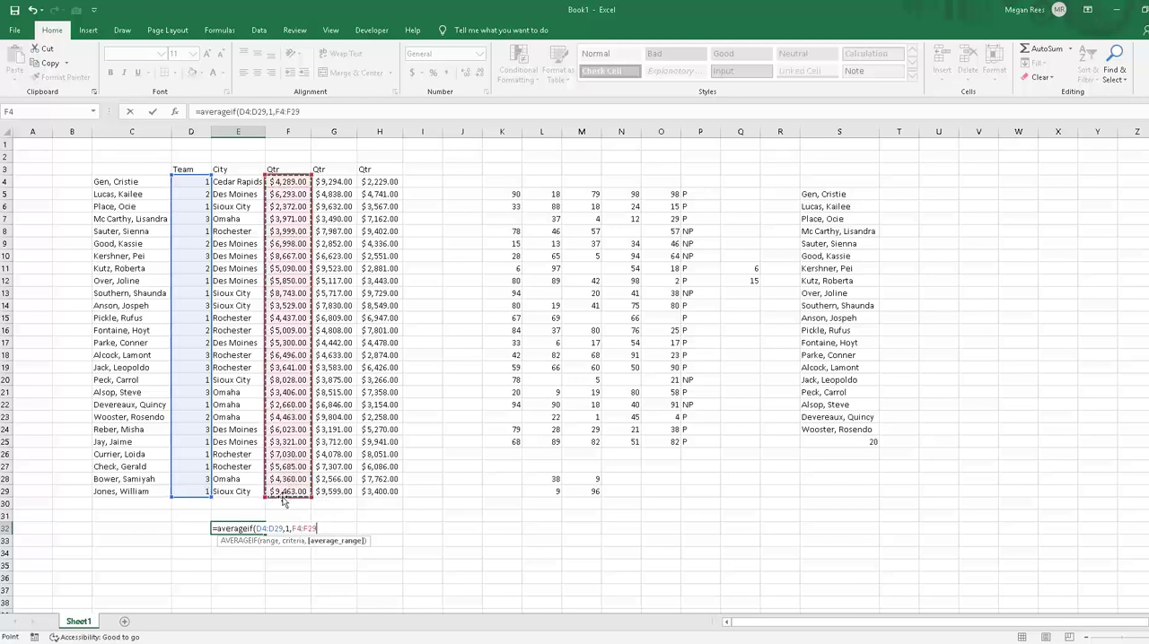
pyautogui.hotkey('ctrl', 'Return')
# Step: Check the team 1 rows and the first Qtr column against the AVERAGEIF formula in E32
pyautogui.click(195, 494)
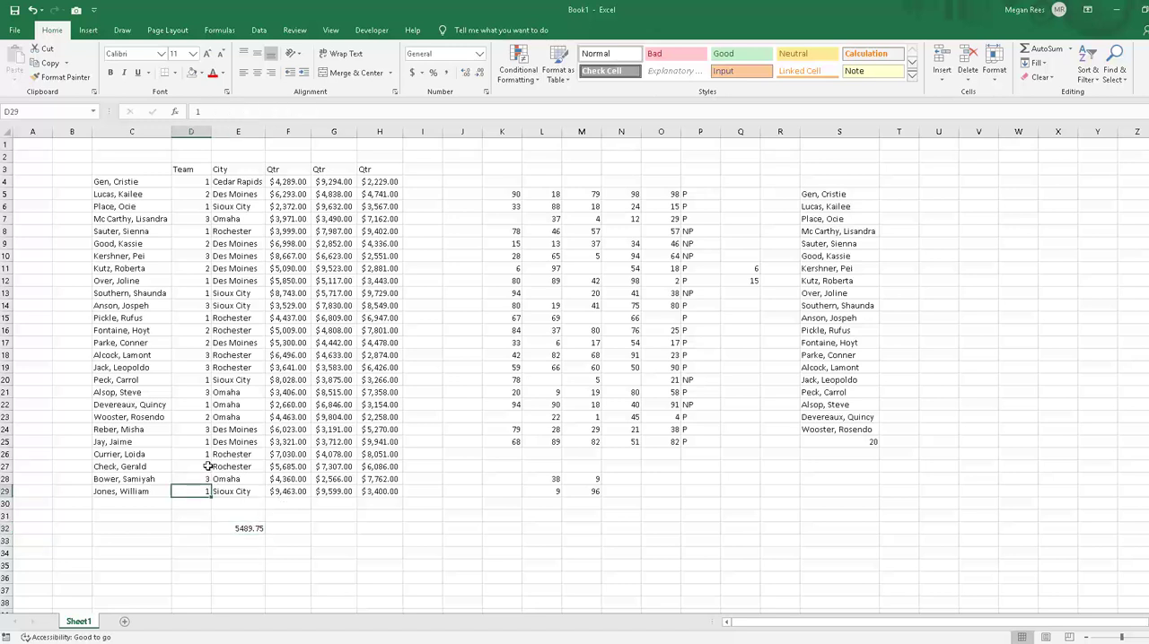
pyautogui.click(208, 465)
pyautogui.click(206, 453)
pyautogui.click(203, 441)
pyautogui.click(199, 416)
pyautogui.moveTo(286, 183); pyautogui.dragTo(287, 492)
pyautogui.click(312, 591)
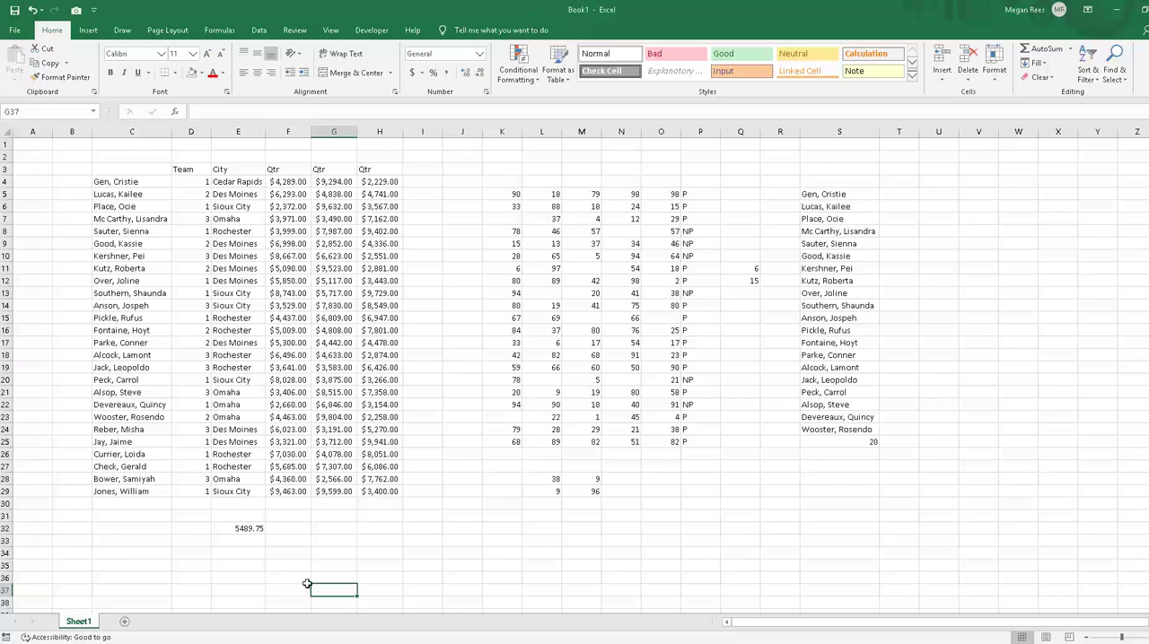
pyautogui.click(238, 565)
pyautogui.click(238, 529)
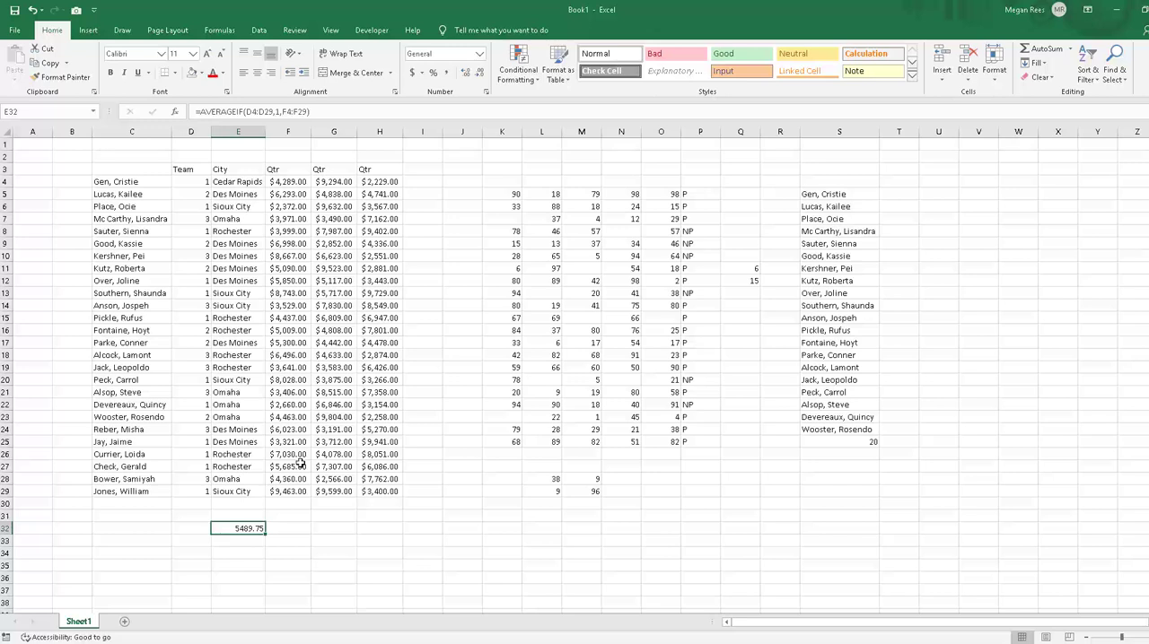
# Step: Enter =AVERAGEIF(E4:E29,"omaha",F4:H29) in E33 to average the amounts for Omaha
pyautogui.click(238, 540)
pyautogui.write('=')
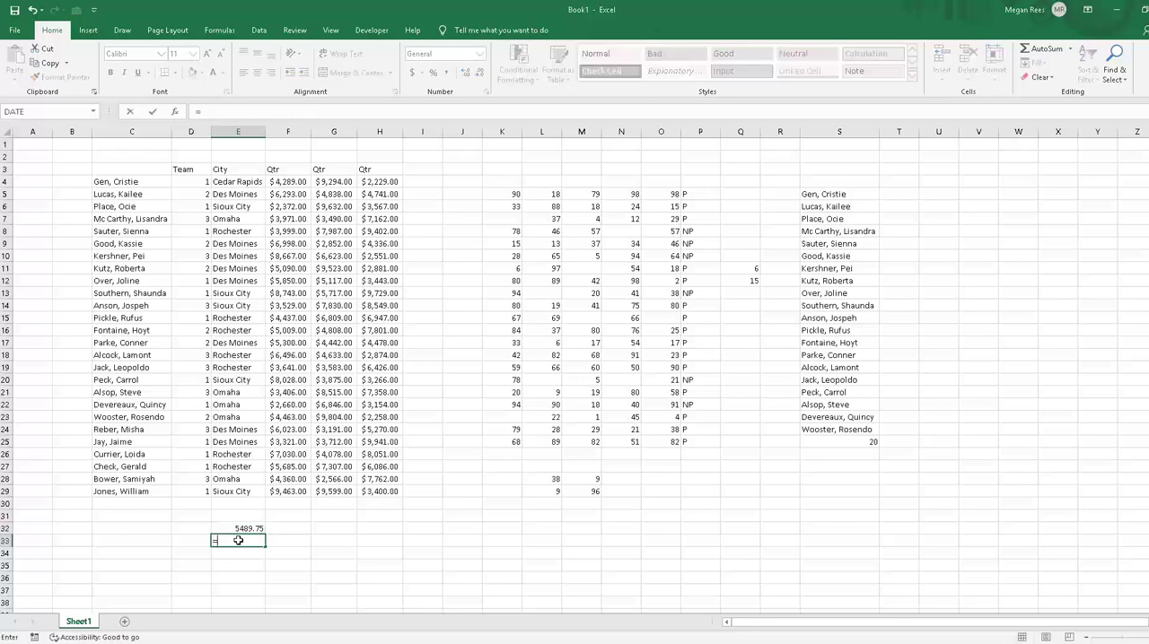
pyautogui.write('averageif(')
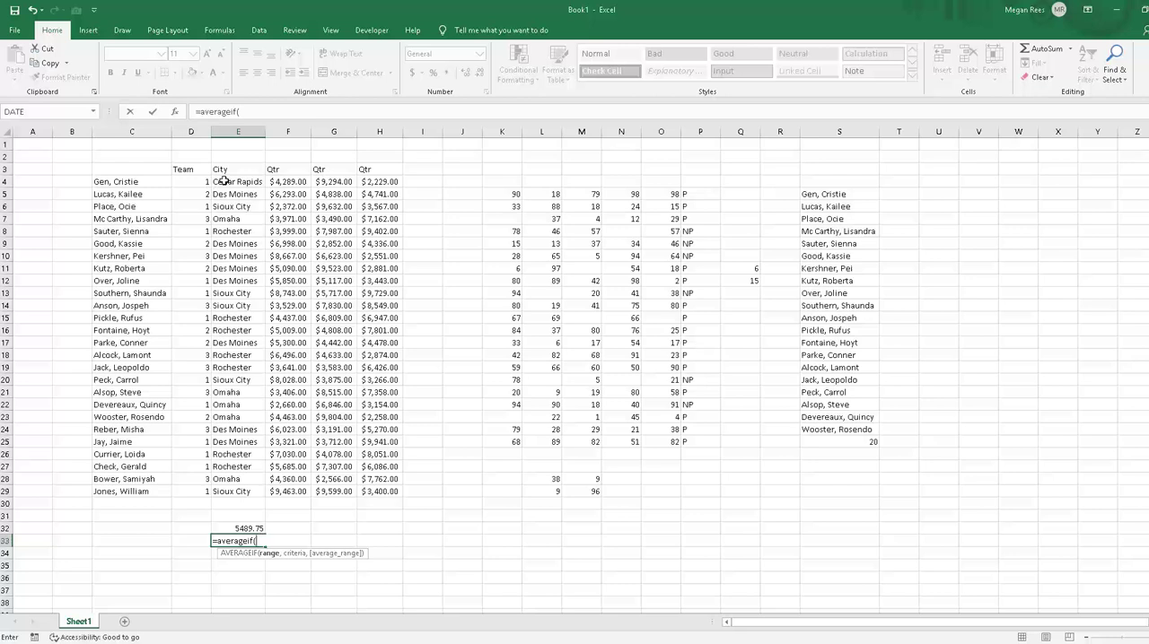
pyautogui.moveTo(225, 181); pyautogui.dragTo(231, 484)
pyautogui.write(',')
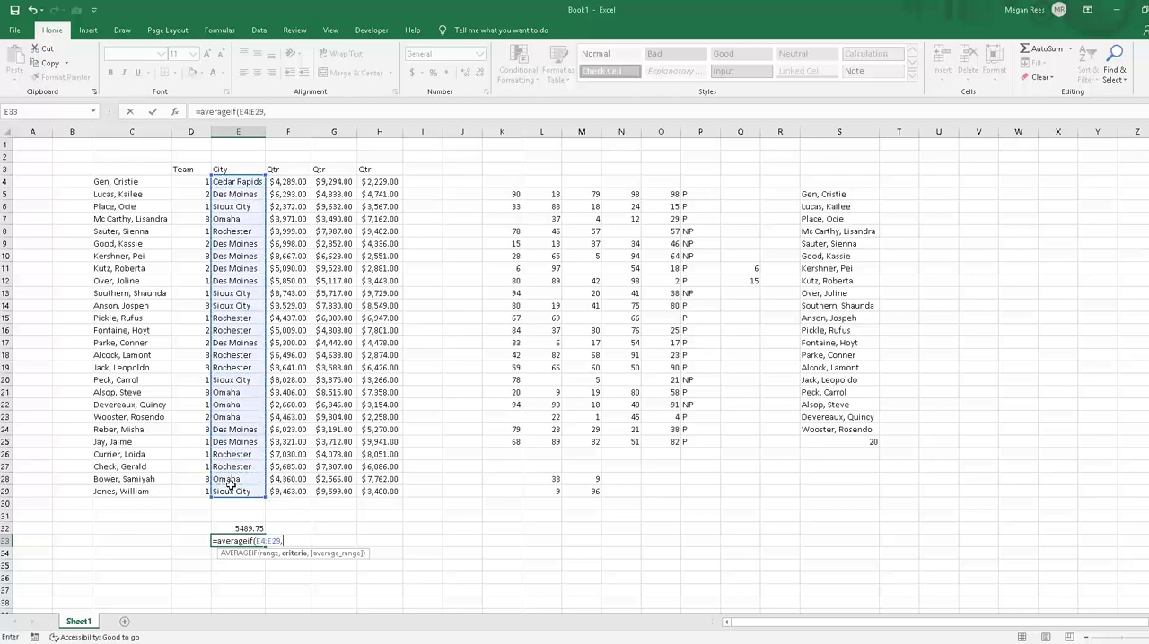
pyautogui.write('"omaha",')
pyautogui.moveTo(278, 182); pyautogui.dragTo(381, 492)
pyautogui.press('Return')
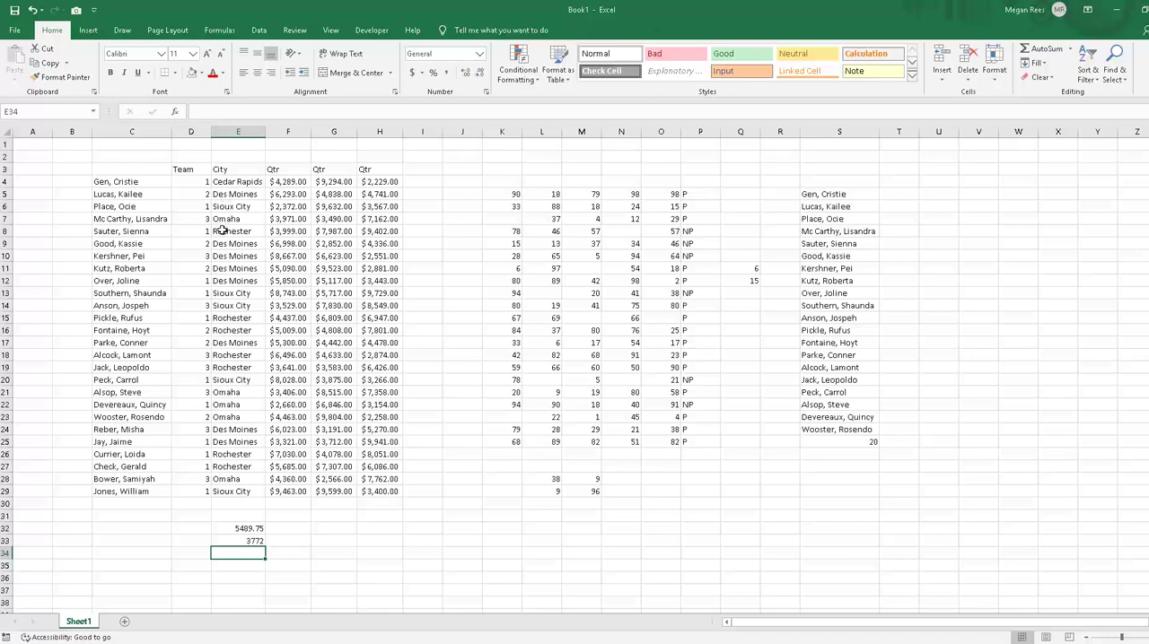
# Step: Replace the formula in E33 with =SUMIF(E4:E29,"cedar rapids",F4:H30) and review it
pyautogui.click(258, 543)
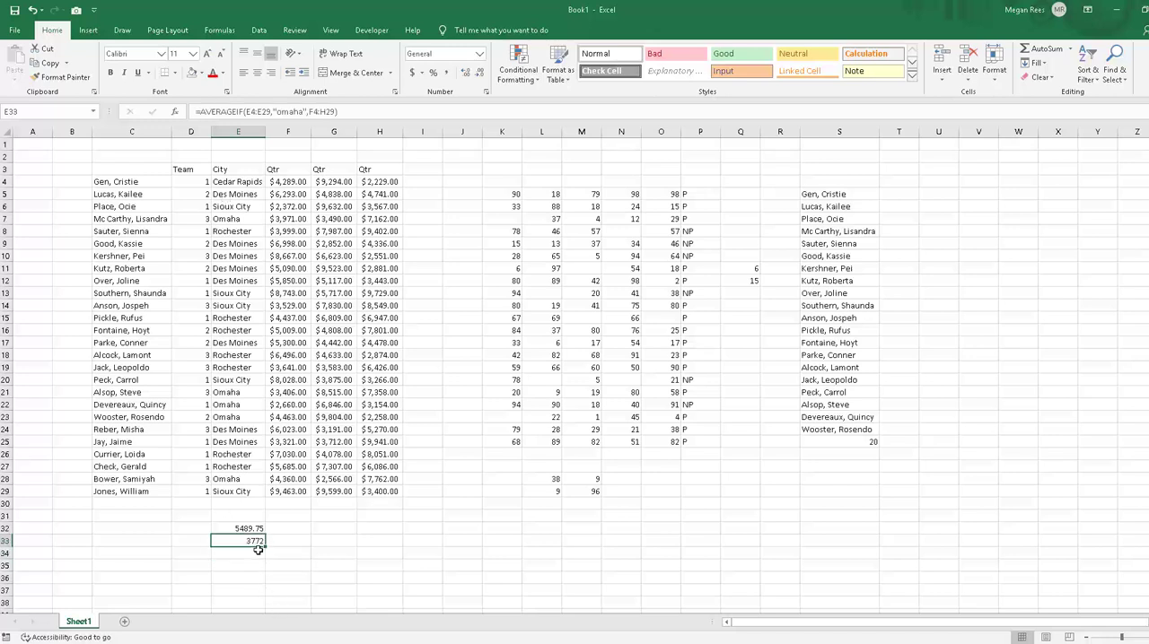
pyautogui.write('=sumif(')
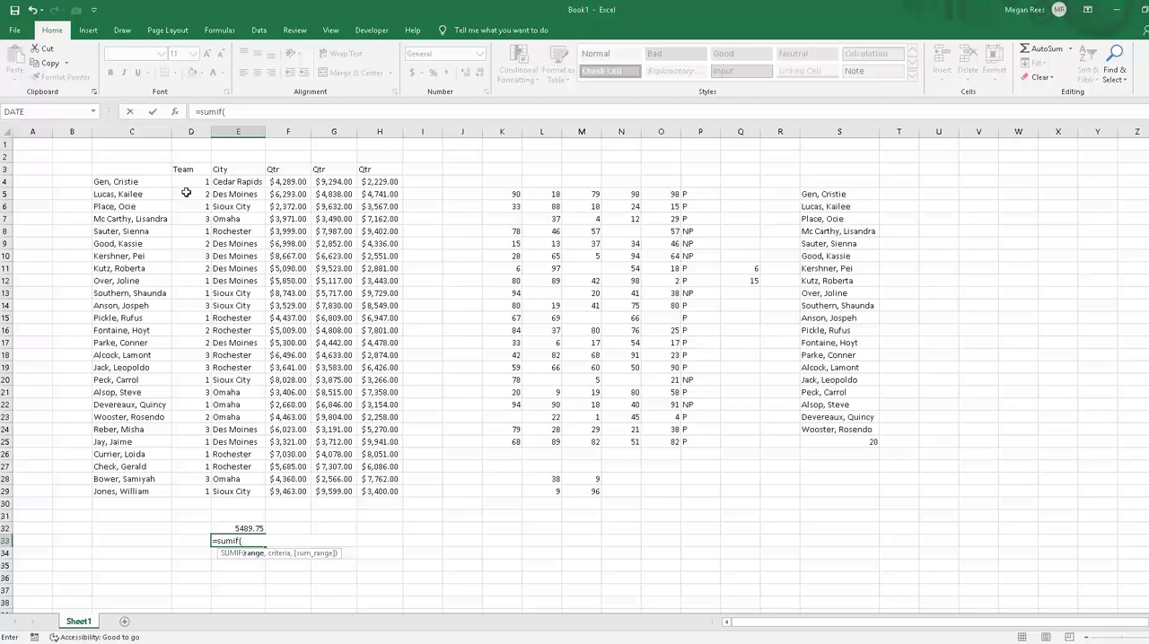
pyautogui.moveTo(227, 181); pyautogui.dragTo(228, 485)
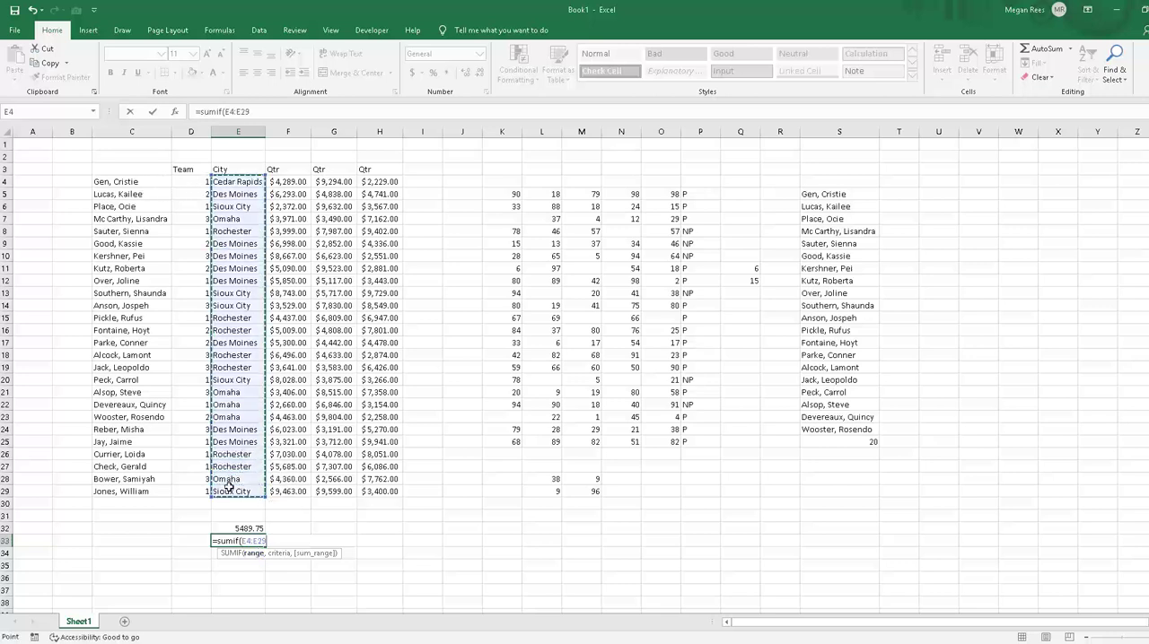
pyautogui.write(',"cedar r')
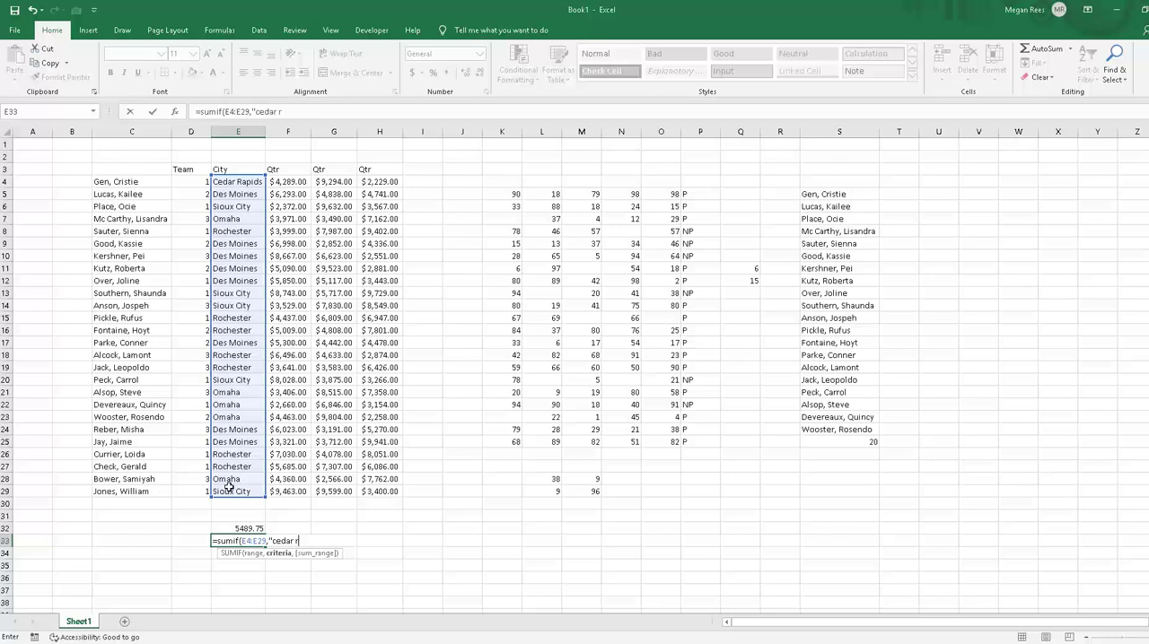
pyautogui.write('apids",')
pyautogui.moveTo(277, 181); pyautogui.dragTo(367, 474)
pyautogui.press('Return')
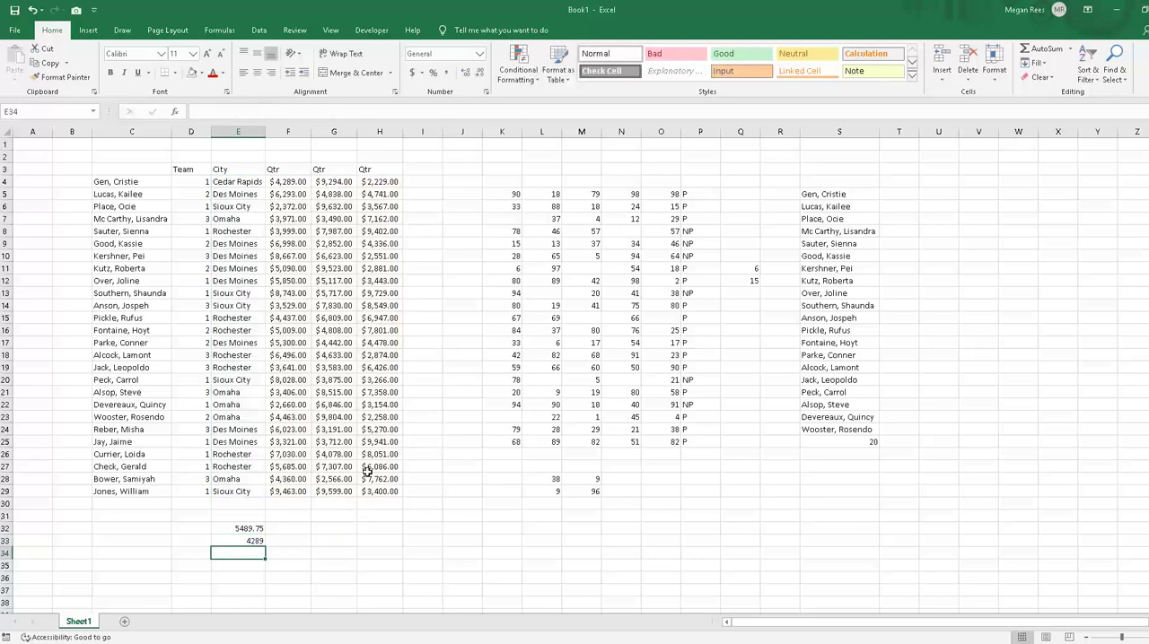
pyautogui.click(254, 543)
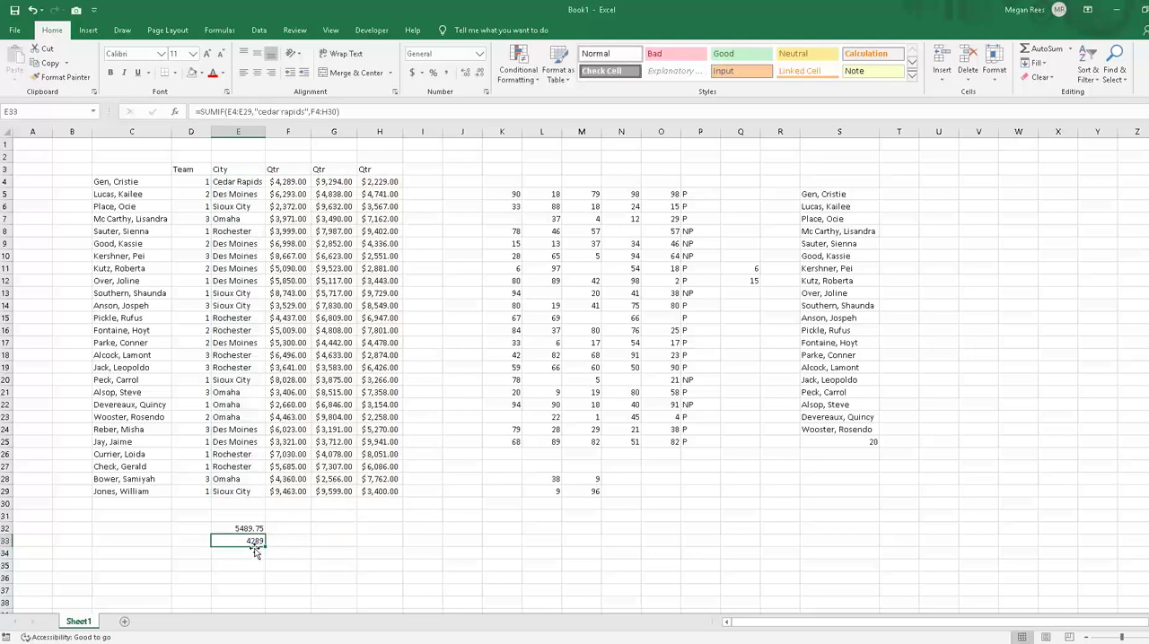
# Step: Clear the AVERAGEIF and SUMIF formulas from E32:E33
pyautogui.click(342, 448)
pyautogui.click(350, 357)
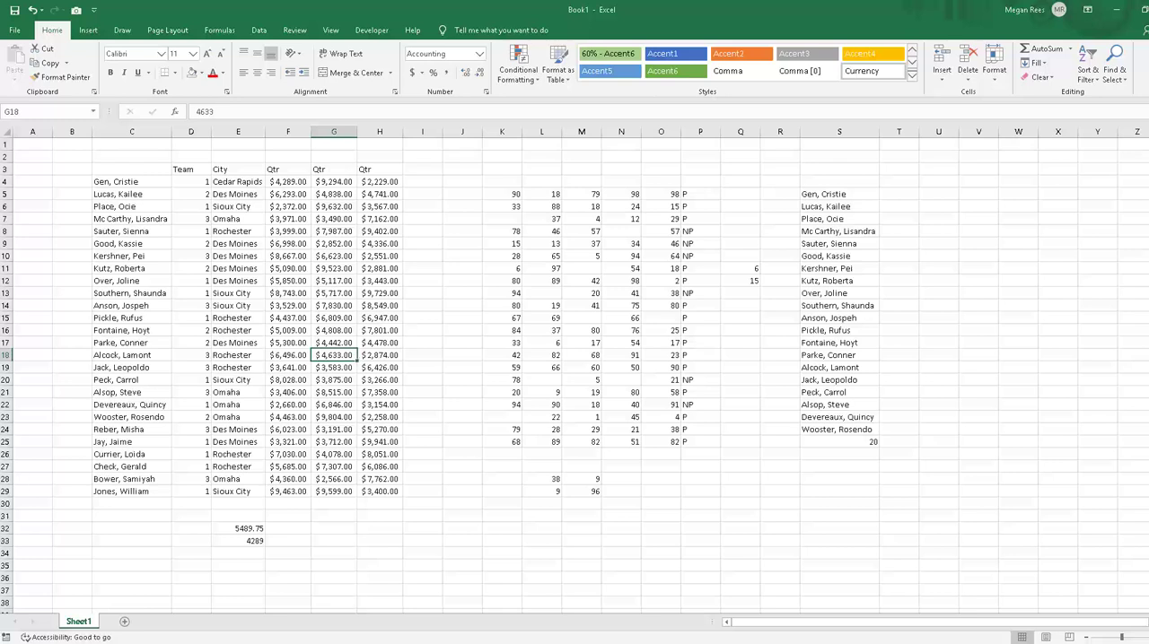
pyautogui.moveTo(252, 529); pyautogui.dragTo(251, 541)
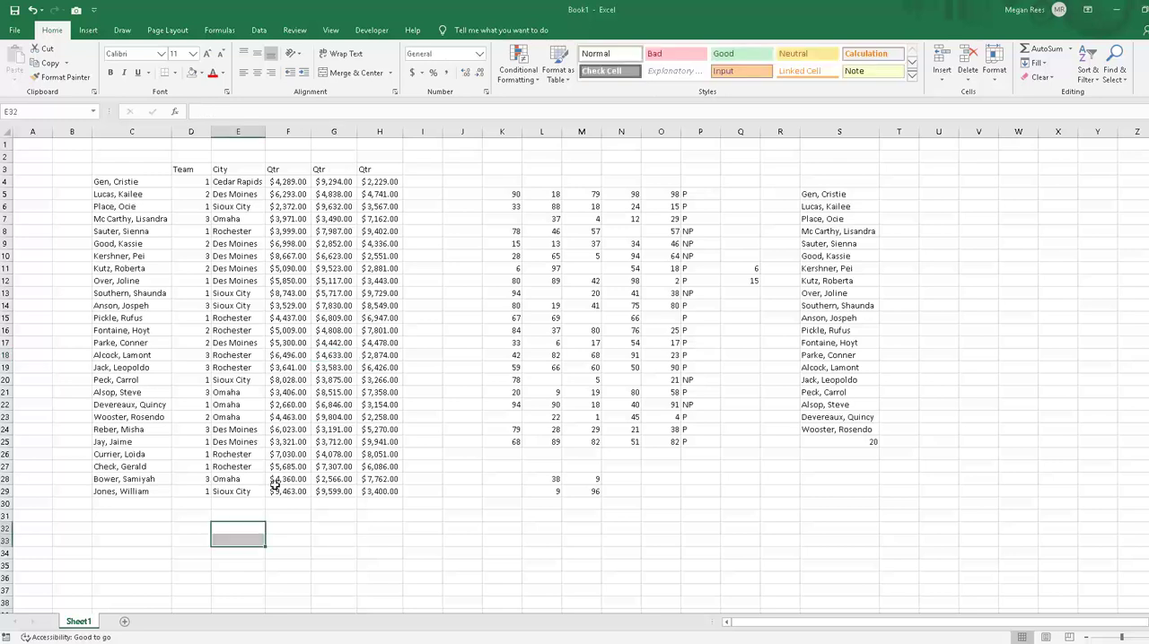
pyautogui.click(278, 492)
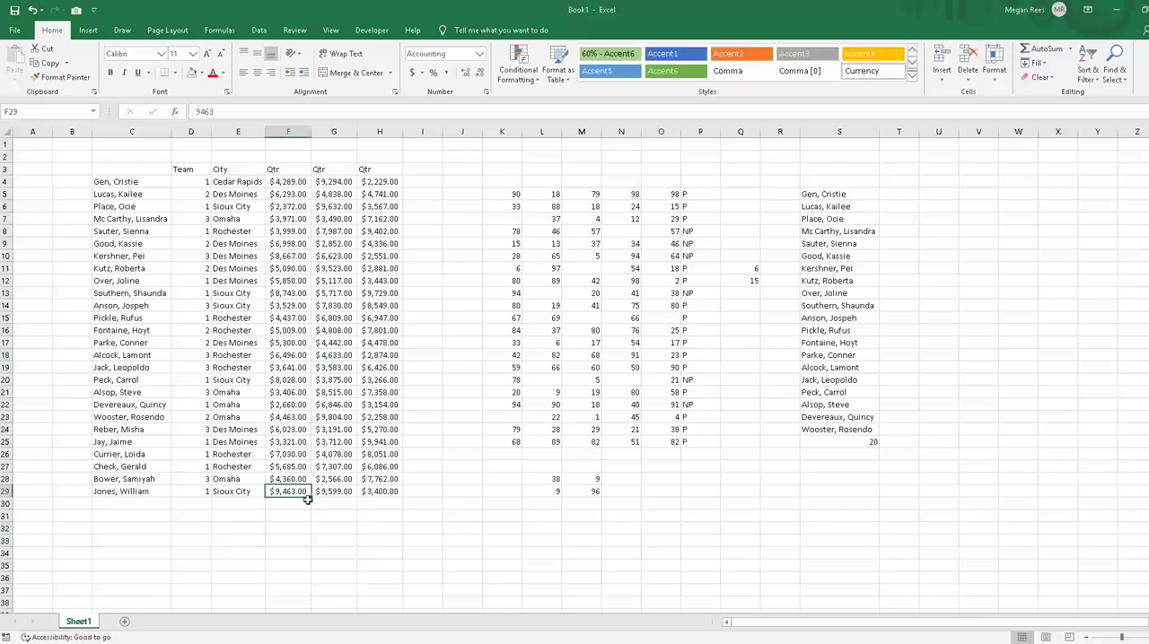
pyautogui.click(303, 550)
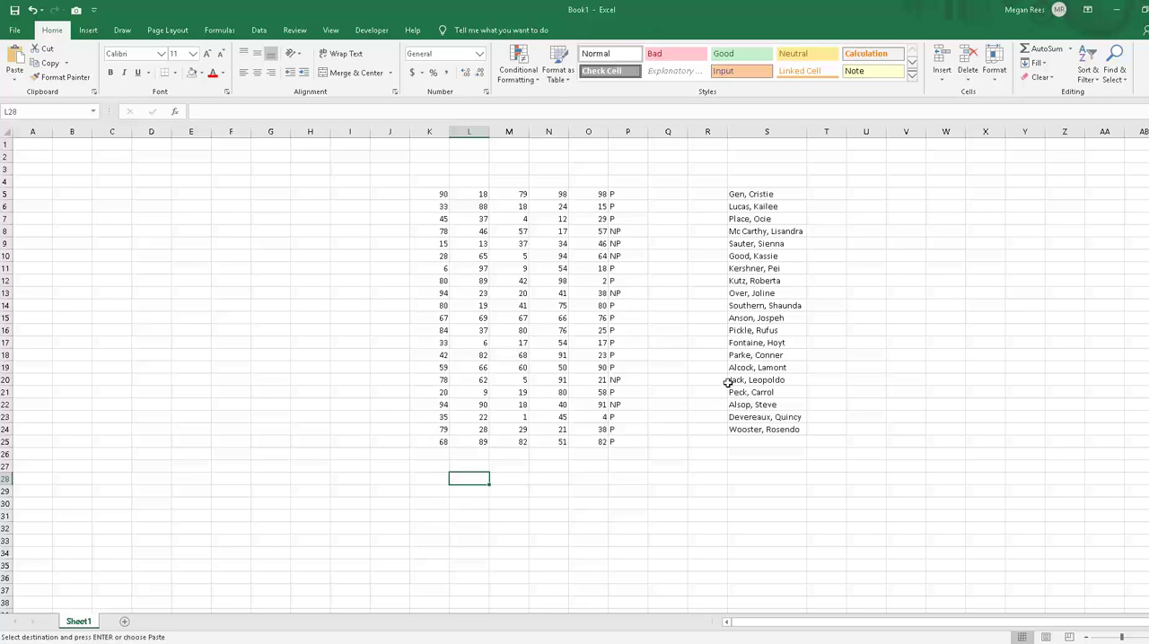
# Step: Enter =COUNT(S5:S24) in S25 below the list of names
pyautogui.click(731, 380)
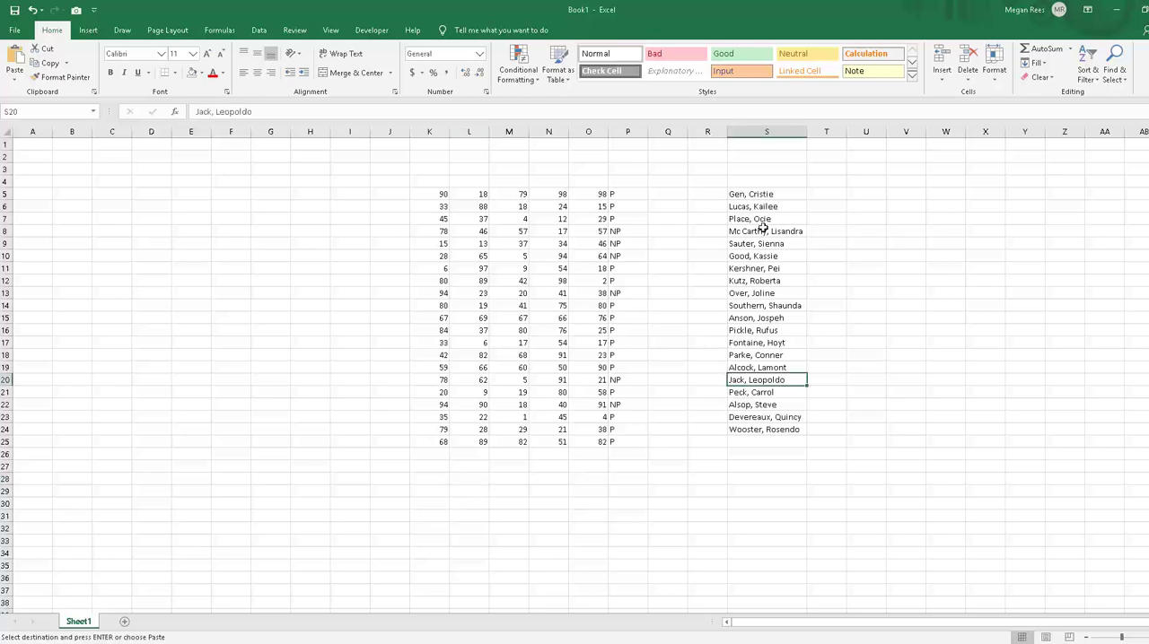
pyautogui.moveTo(759, 195); pyautogui.dragTo(739, 420)
pyautogui.click(769, 444)
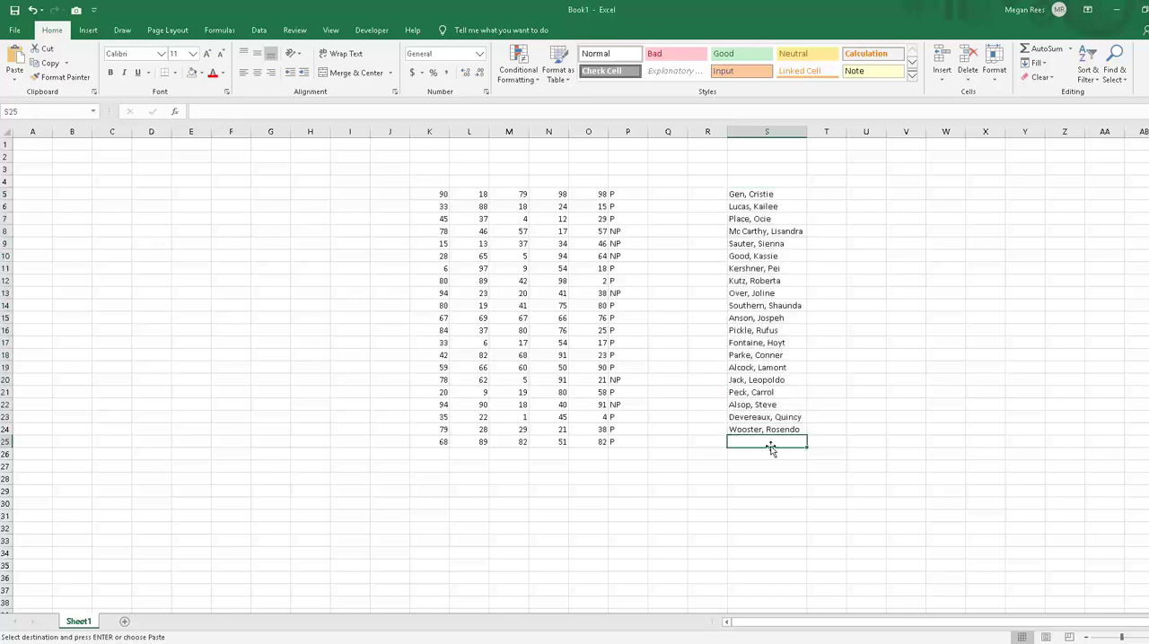
pyautogui.write('c')
pyautogui.write('=count(')
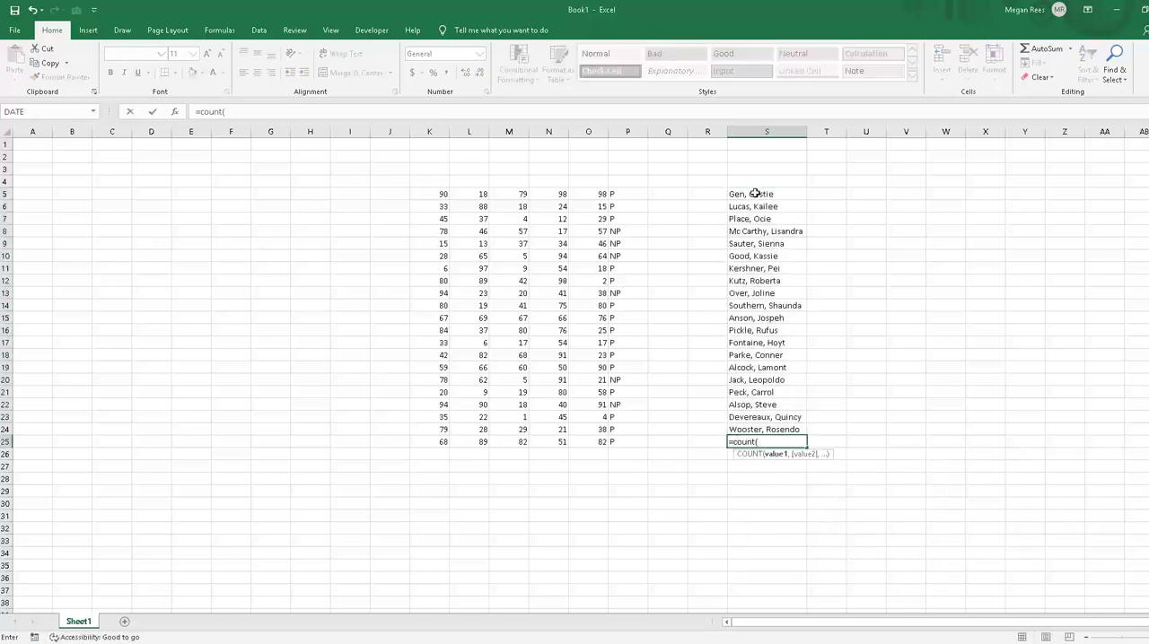
pyautogui.moveTo(756, 193); pyautogui.dragTo(756, 436)
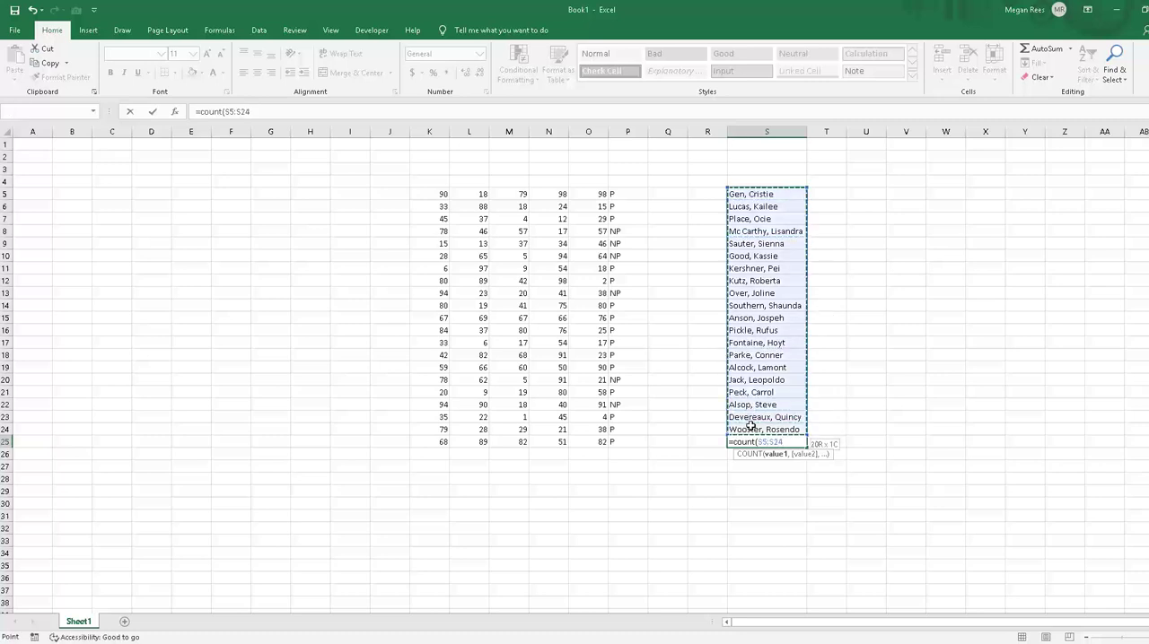
pyautogui.press('Return')
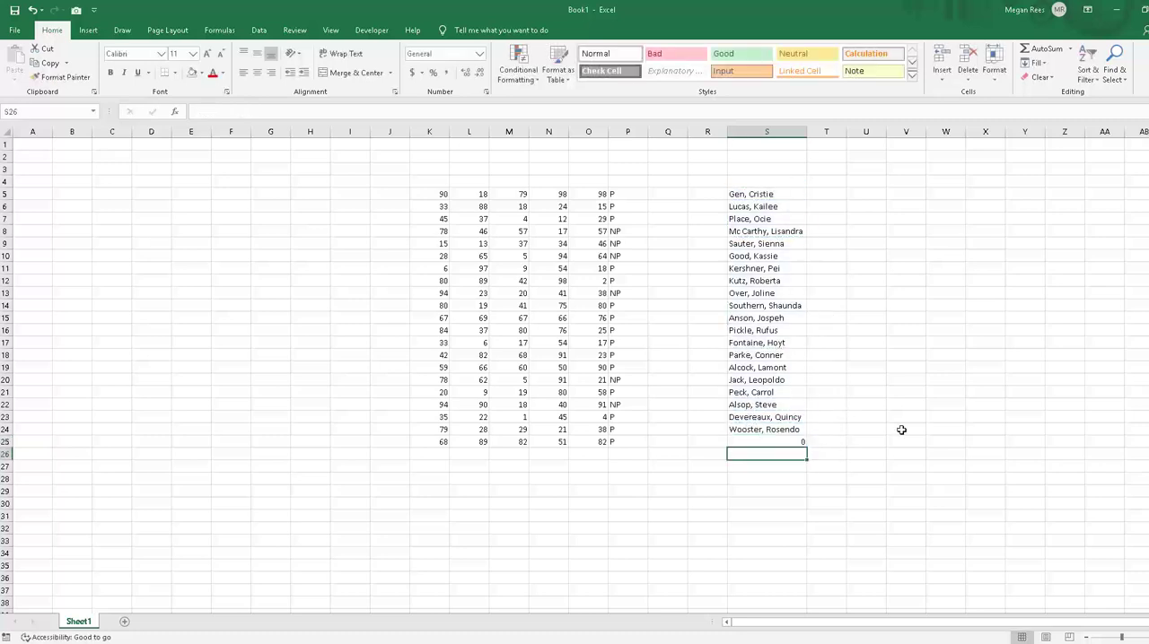
# Step: Replace the formula in S25 with =COUNTA(S5:S24) to count the non-empty name cells
pyautogui.click(801, 441)
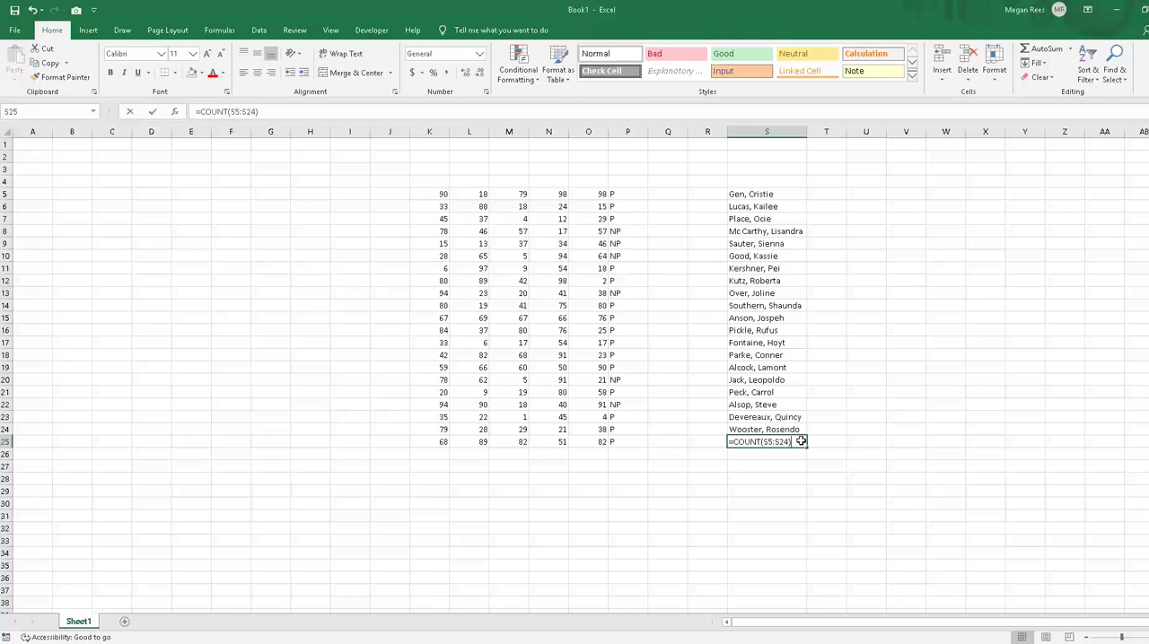
pyautogui.write('=counta(')
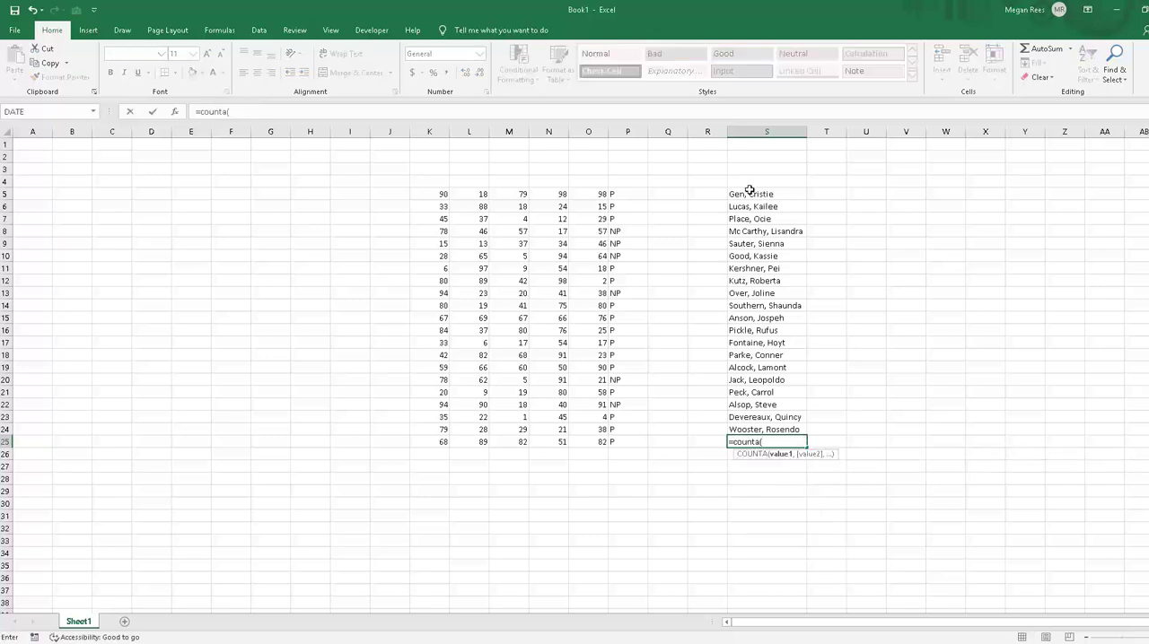
pyautogui.moveTo(751, 192); pyautogui.dragTo(789, 425)
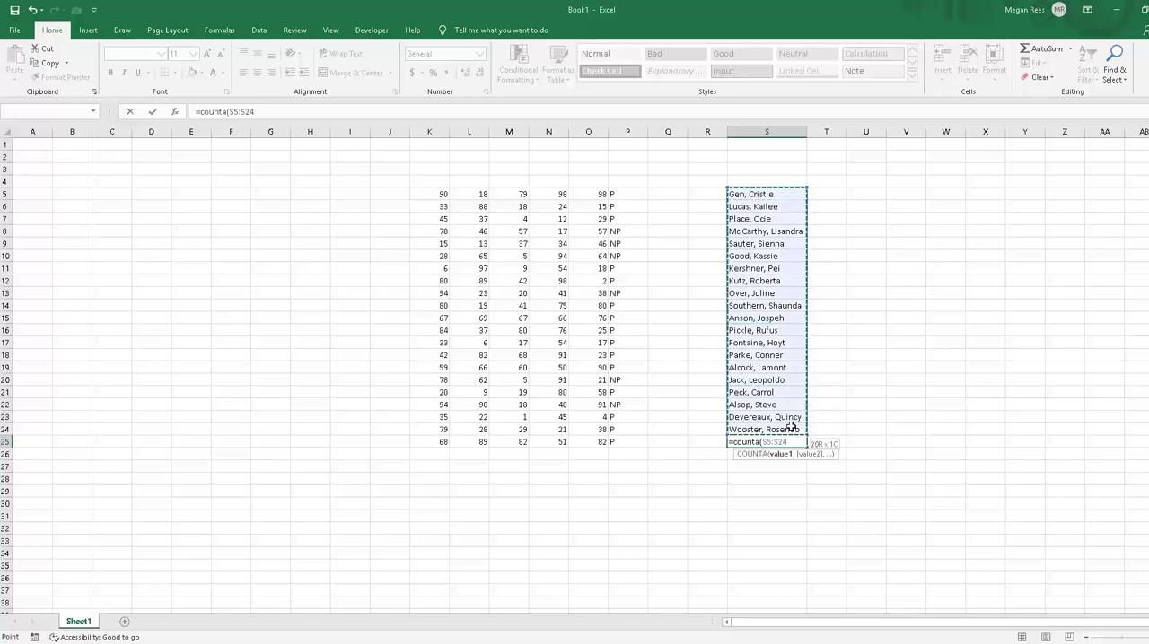
pyautogui.press('Return')
pyautogui.click(863, 409)
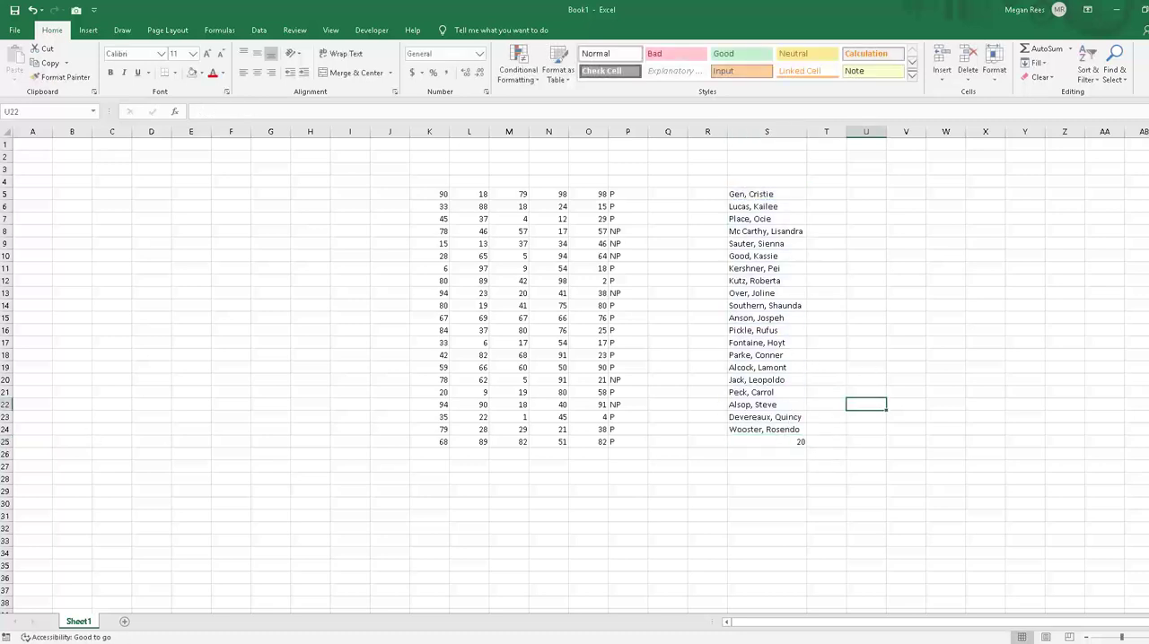
# Step: Switch to Sheet2 and look over the last name, first name and city columns of the records
pyautogui.click(0, 321)
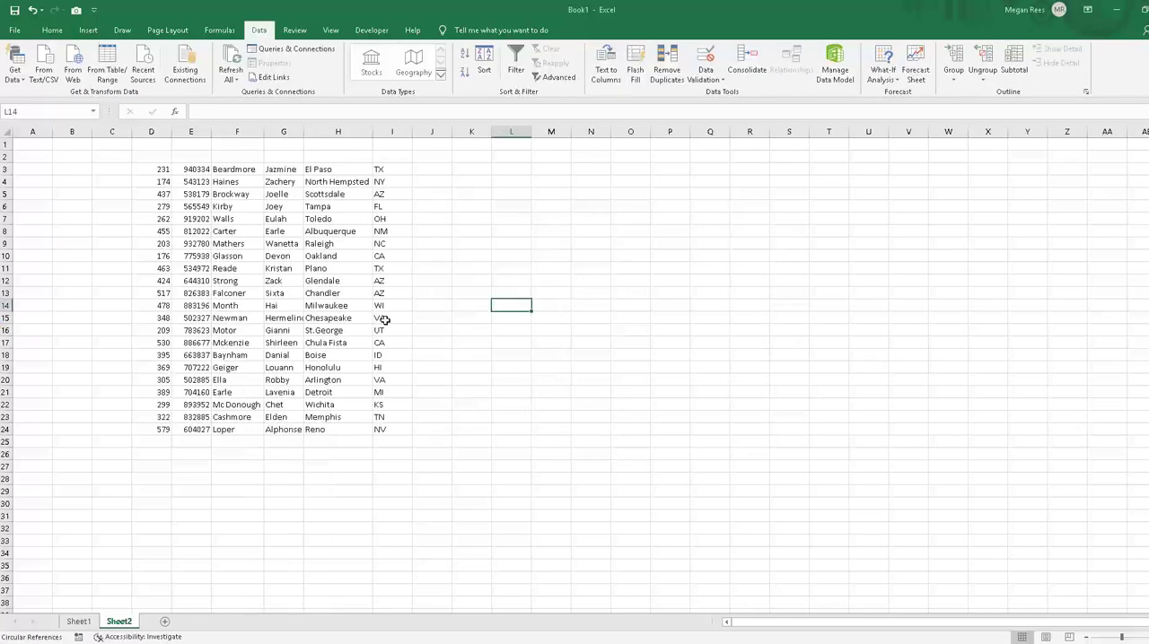
pyautogui.click(682, 291)
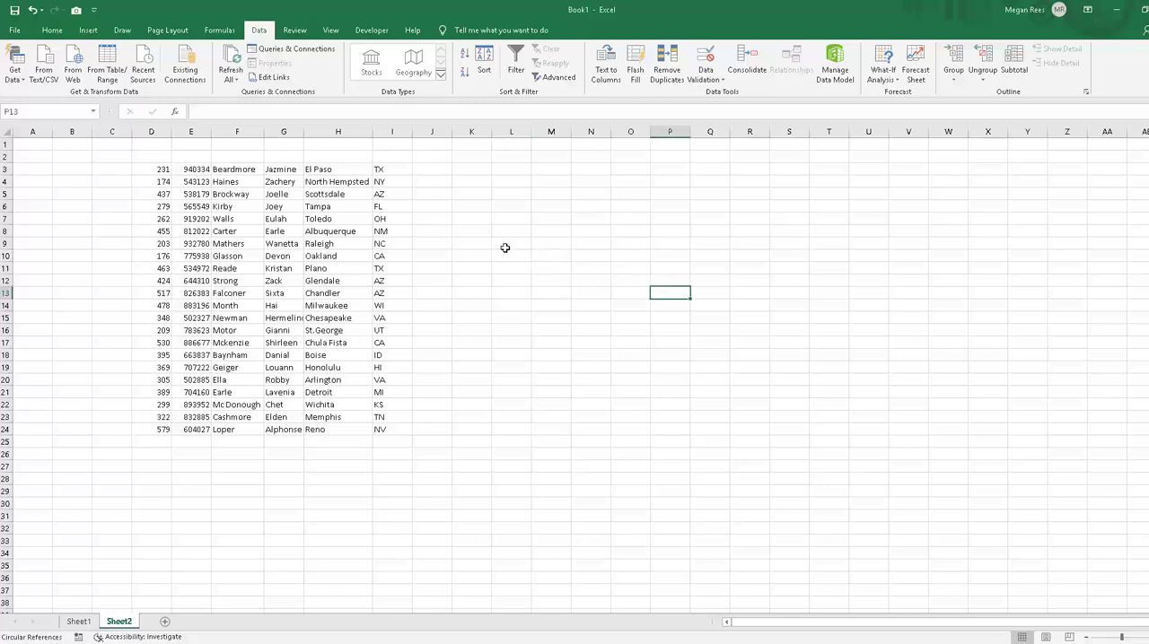
pyautogui.click(427, 180)
pyautogui.click(428, 173)
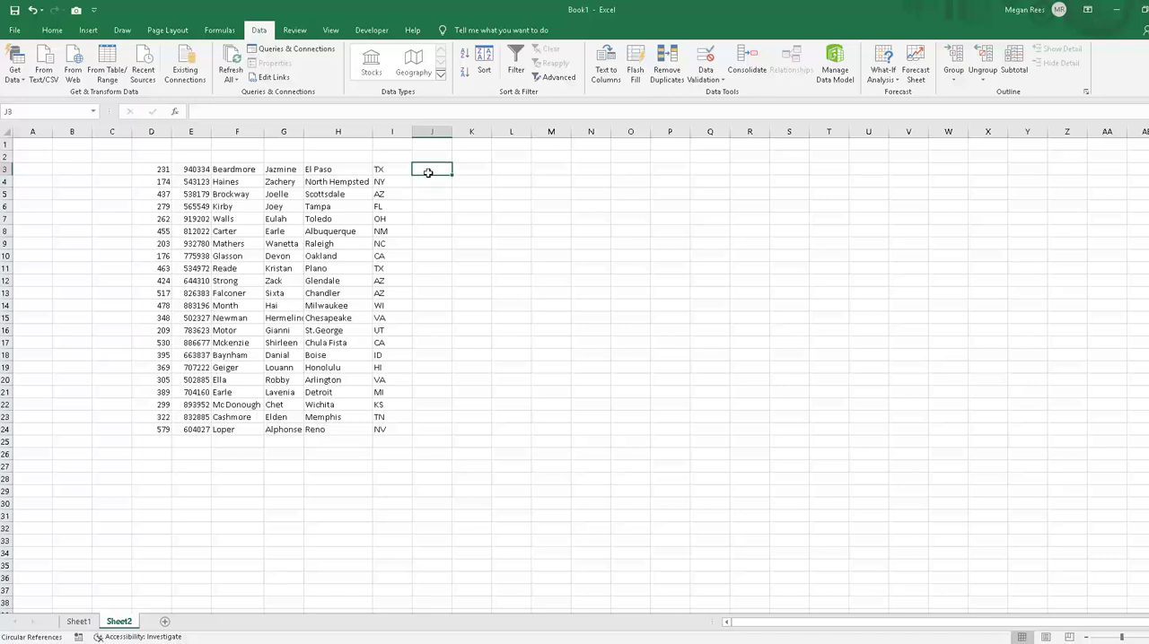
pyautogui.click(334, 239)
pyautogui.click(244, 172)
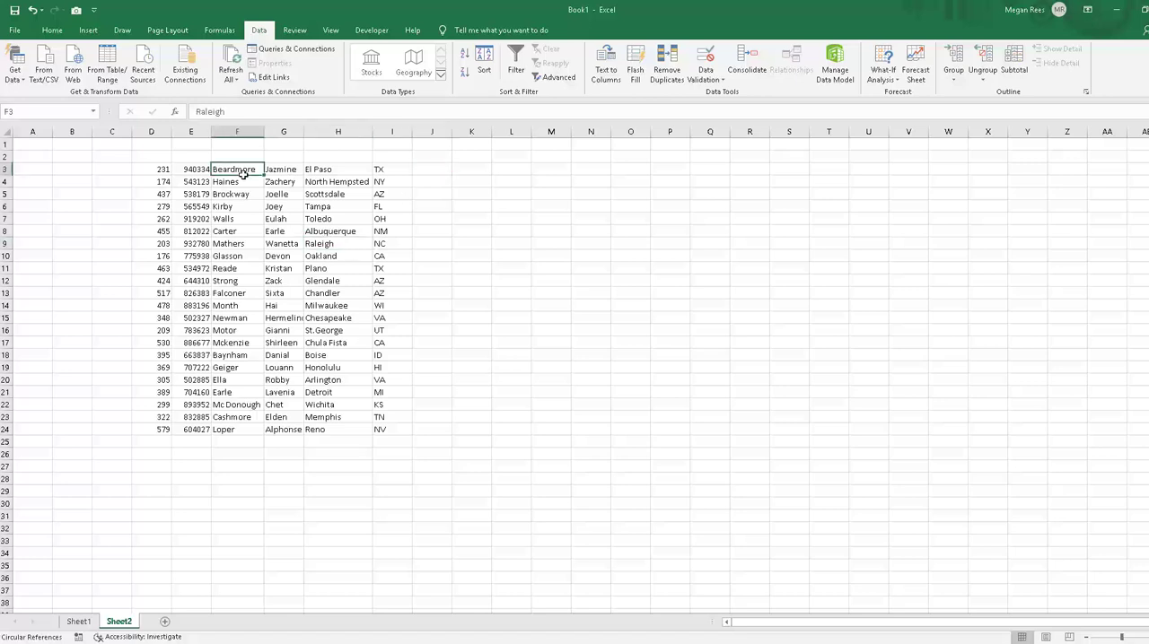
pyautogui.click(274, 172)
pyautogui.click(228, 172)
pyautogui.click(281, 170)
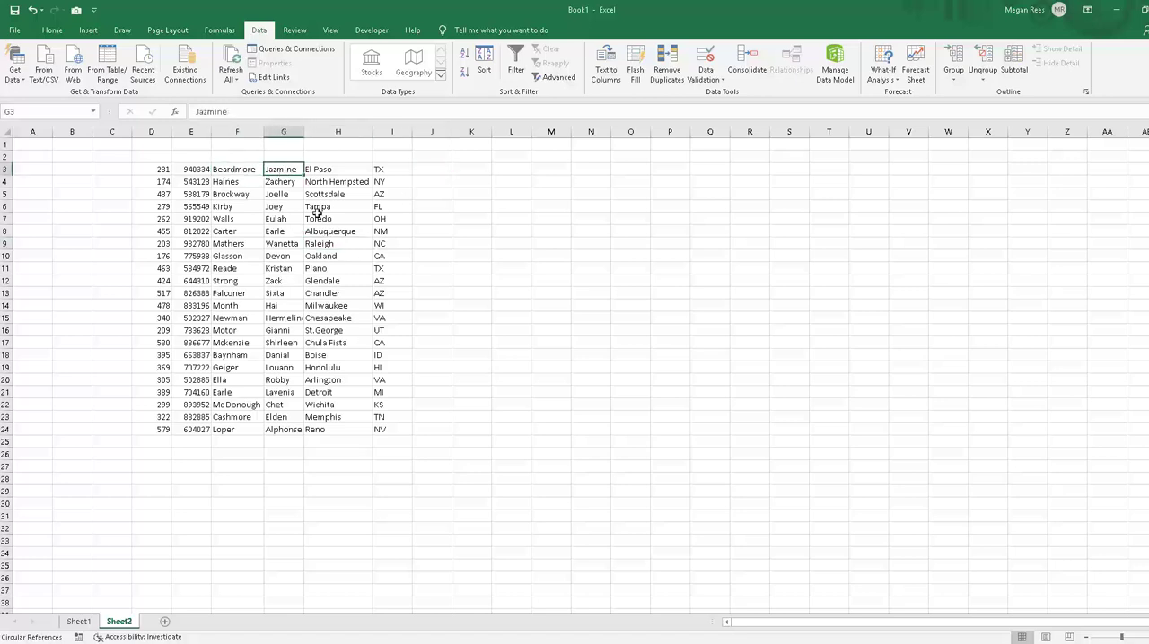
# Step: Insert an empty column H between the first name and city columns
pyautogui.click(341, 132)
pyautogui.rightClick(341, 132)
pyautogui.click(375, 218)
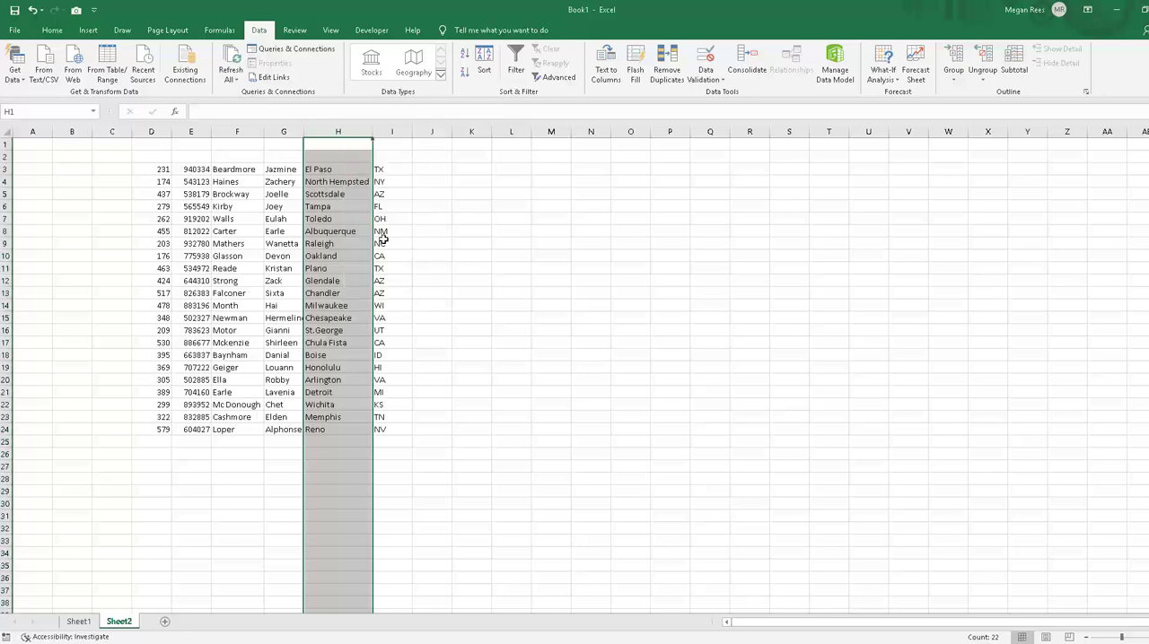
# Step: Try to Flash Fill column H from the empty cell H3
pyautogui.click(318, 168)
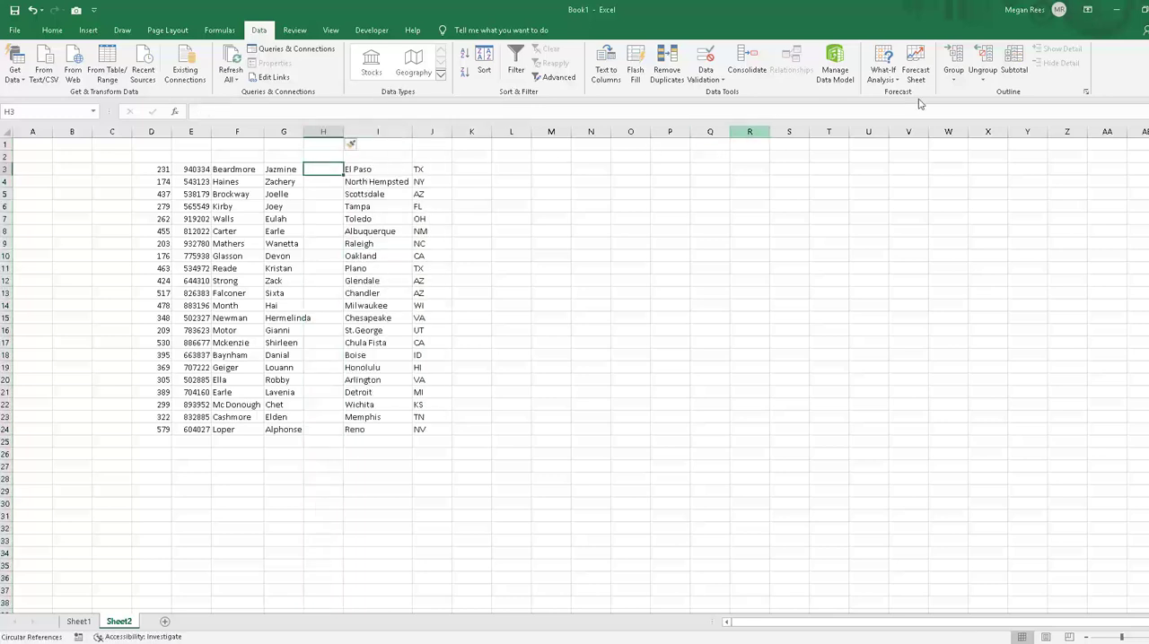
pyautogui.click(635, 70)
pyautogui.click(597, 366)
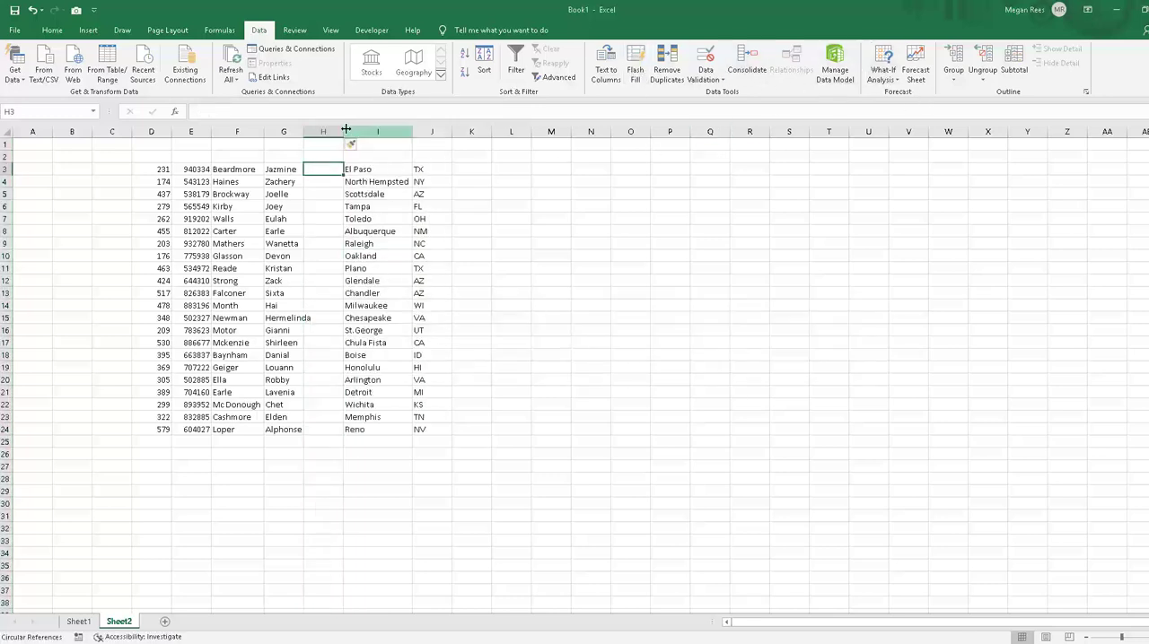
# Step: Widen column H and enter the first record's last name, a comma and the first name in H3
pyautogui.moveTo(343, 132); pyautogui.dragTo(397, 134)
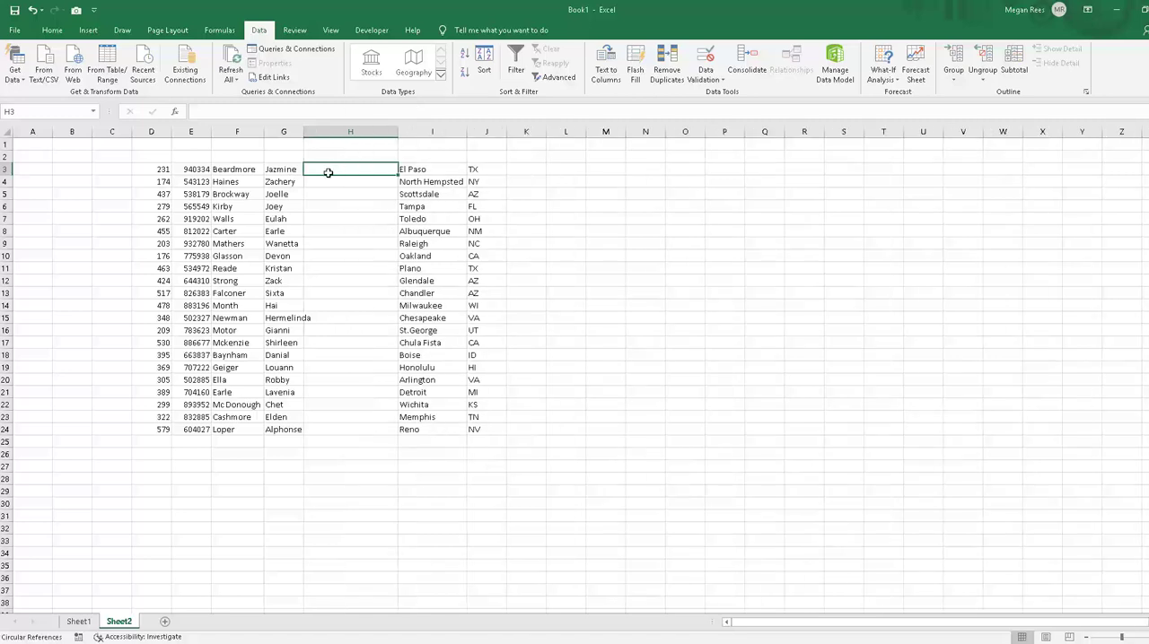
pyautogui.write('Beardmore, Jaz')
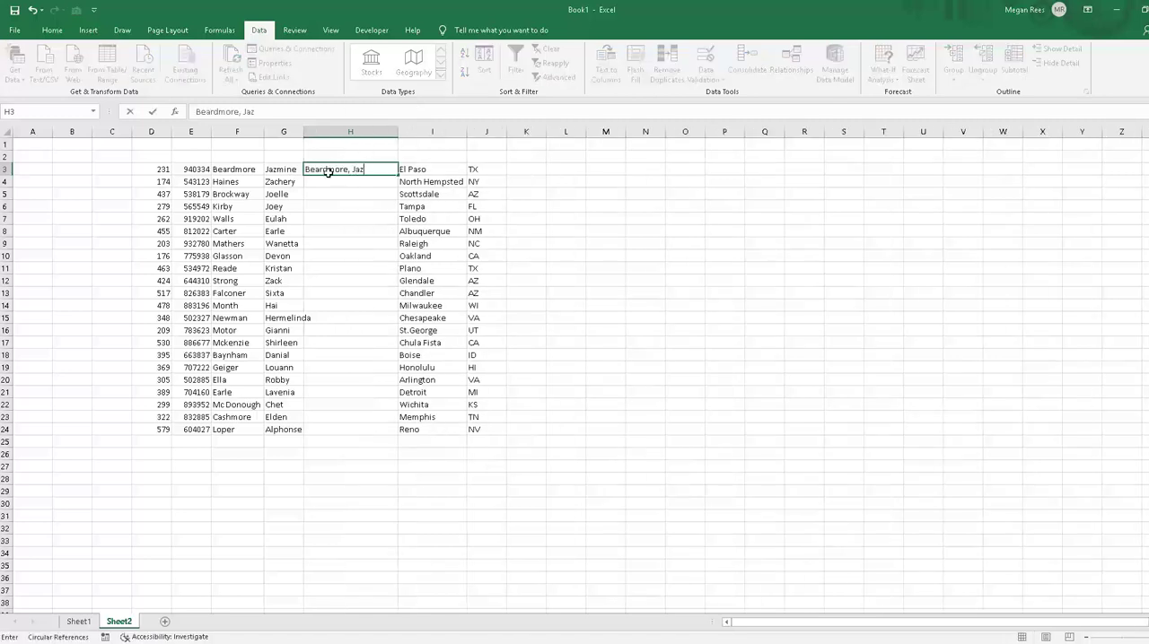
pyautogui.write('mine')
pyautogui.press('Return')
# Step: Flash Fill the rest of column H using the combined name pattern in H3
pyautogui.click(329, 170)
pyautogui.click(635, 70)
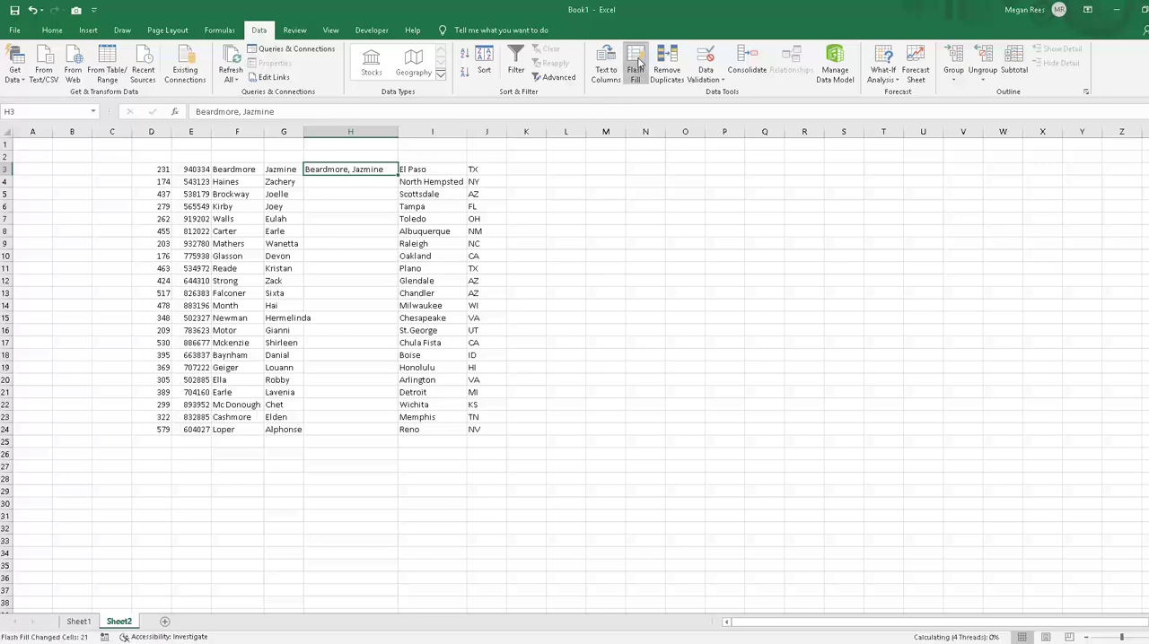
pyautogui.click(649, 316)
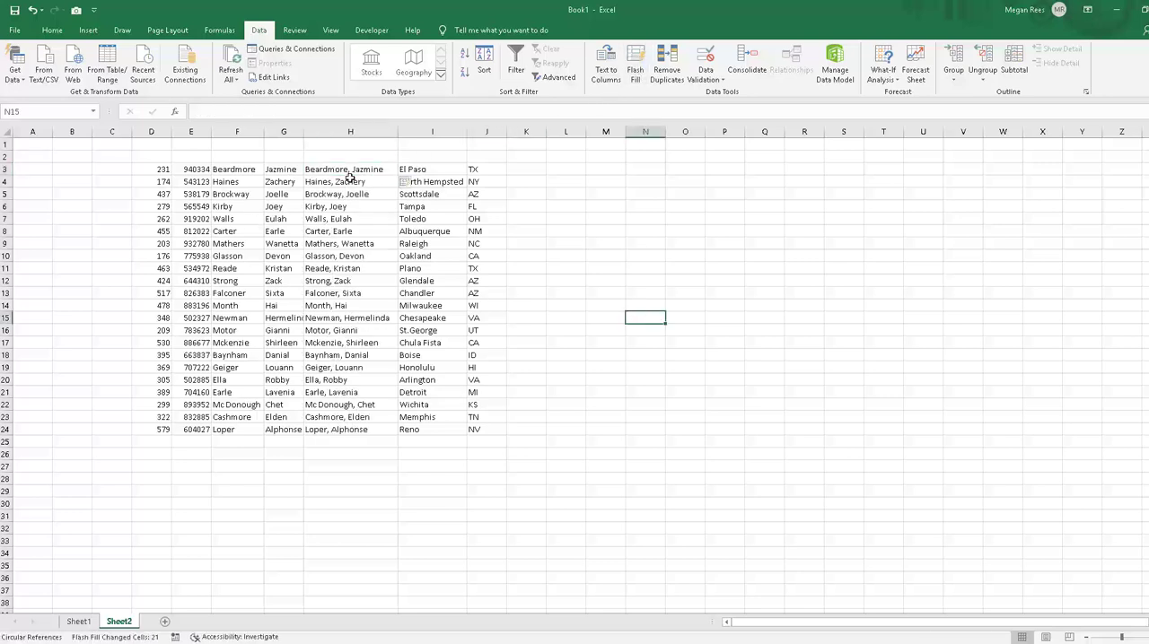
# Step: Clear the combined names from H3:H25
pyautogui.moveTo(347, 172); pyautogui.dragTo(352, 439)
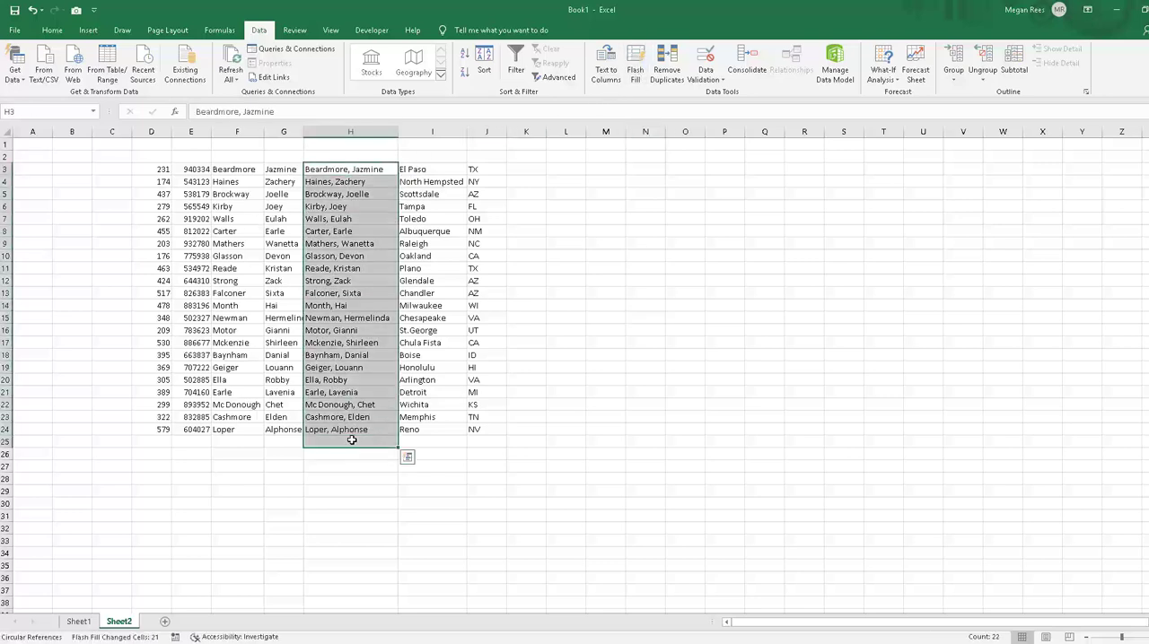
pyautogui.press('Delete')
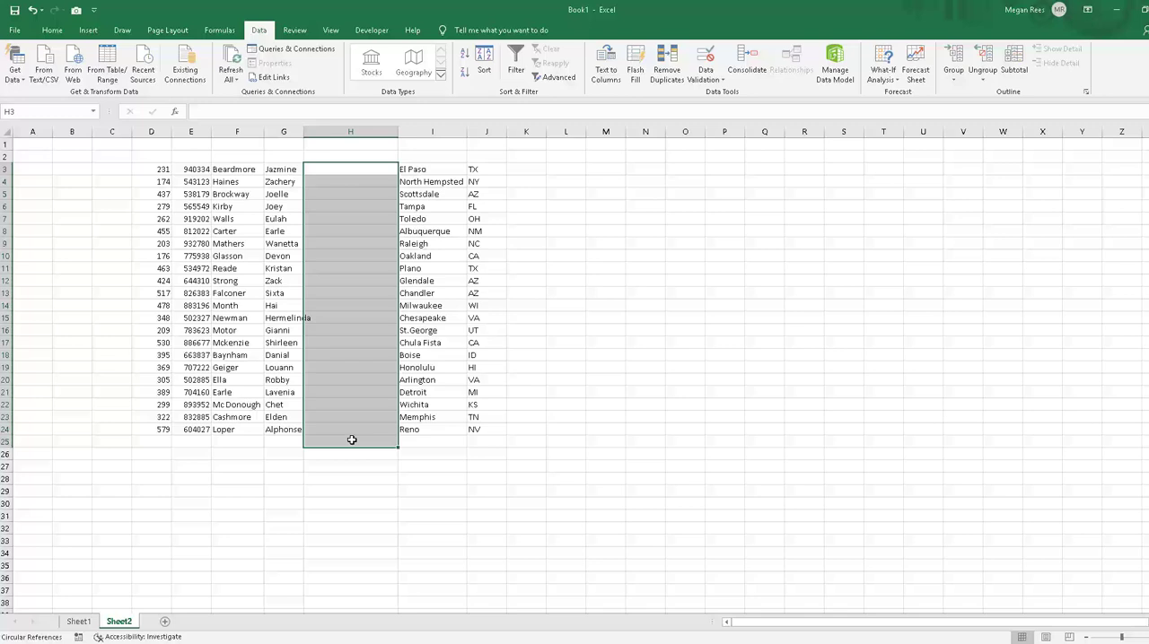
pyautogui.click(600, 391)
pyautogui.click(600, 341)
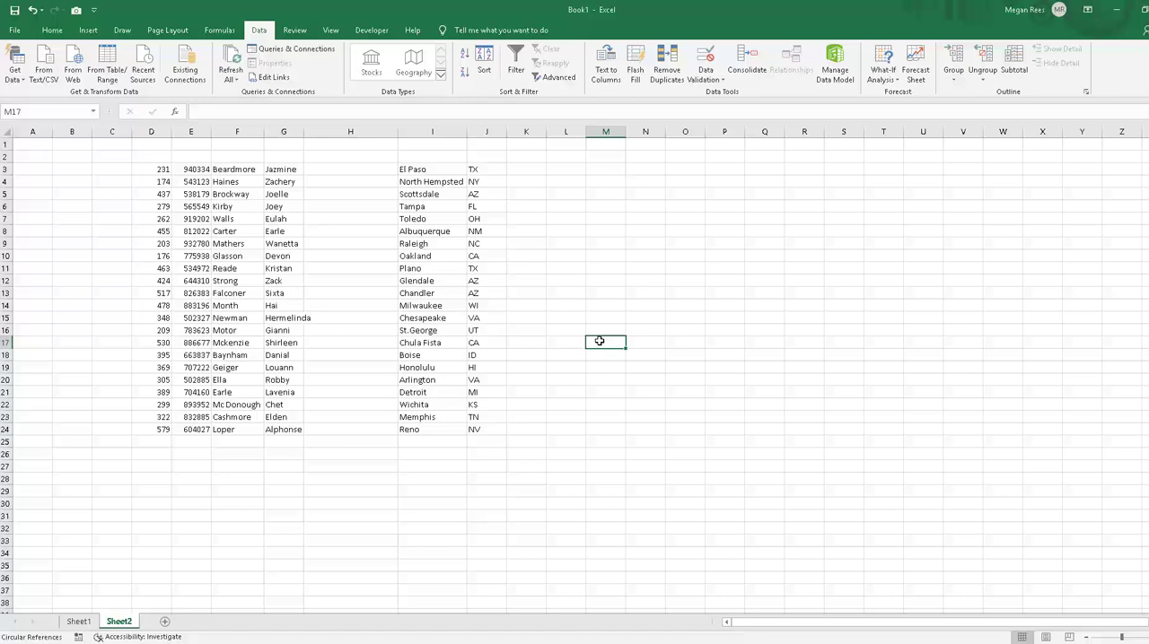
# Step: Auto-fit the width of column G to the first names
pyautogui.click(350, 268)
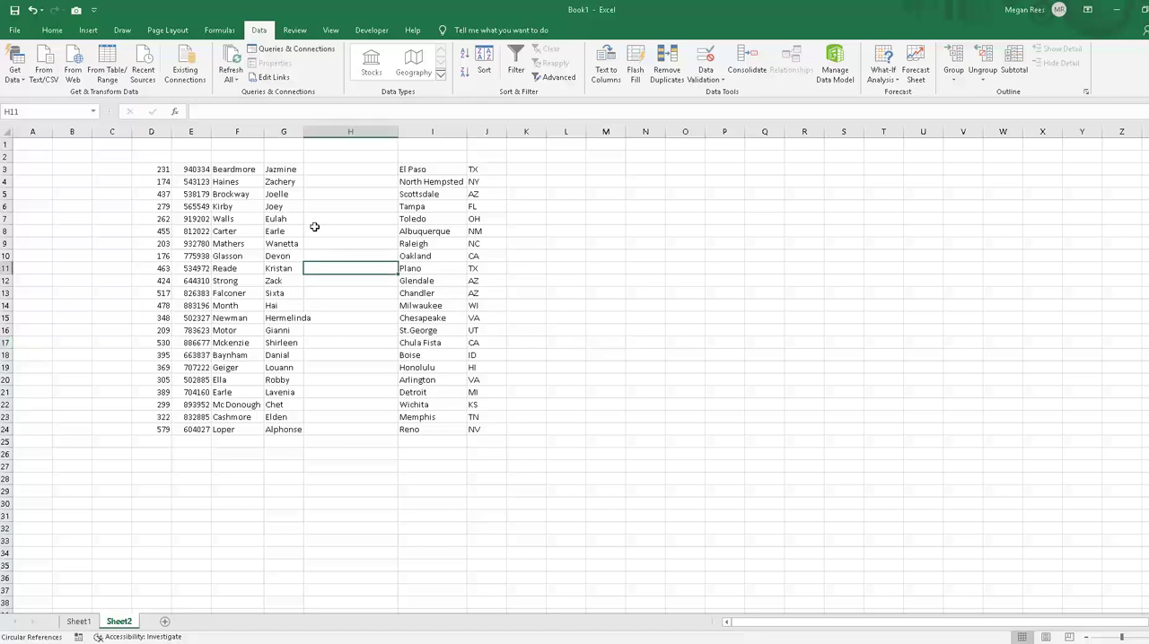
pyautogui.doubleClick(303, 133)
pyautogui.click(356, 233)
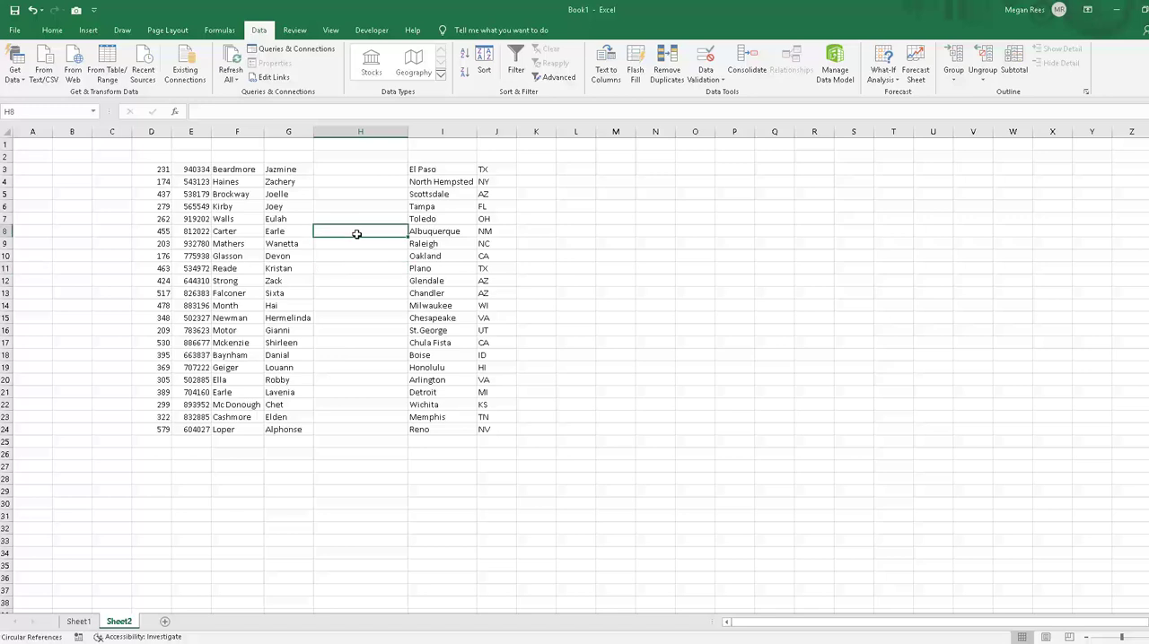
# Step: Enter =CONCATENATE(D3,E3) in H3 to join the first record's two numbers
pyautogui.click(358, 194)
pyautogui.click(357, 170)
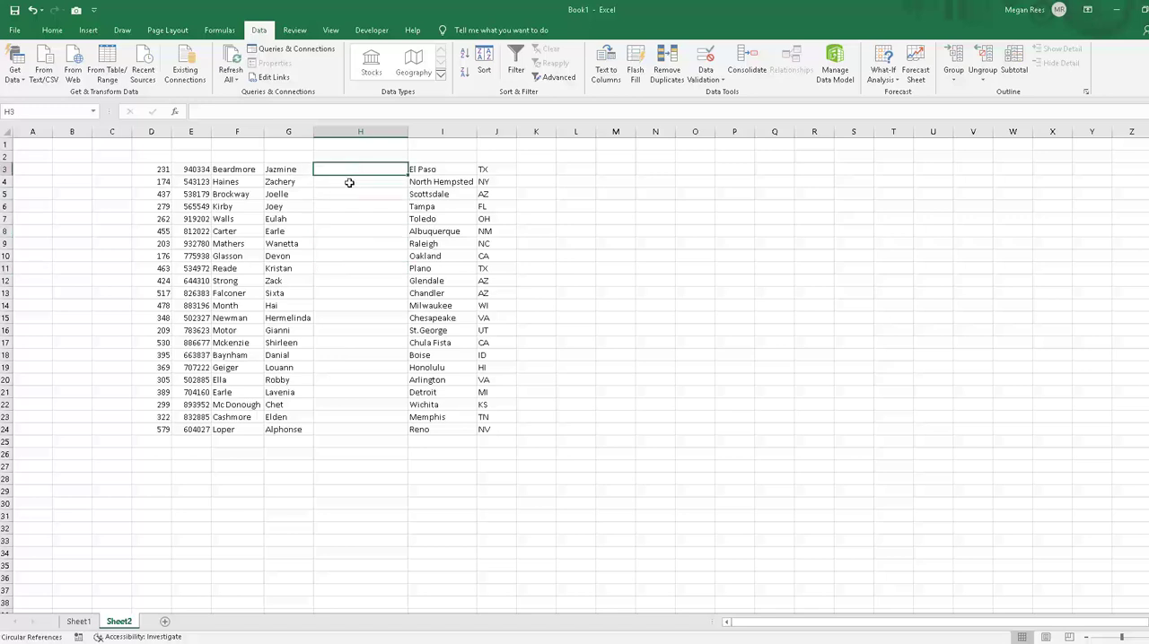
pyautogui.write('=conc')
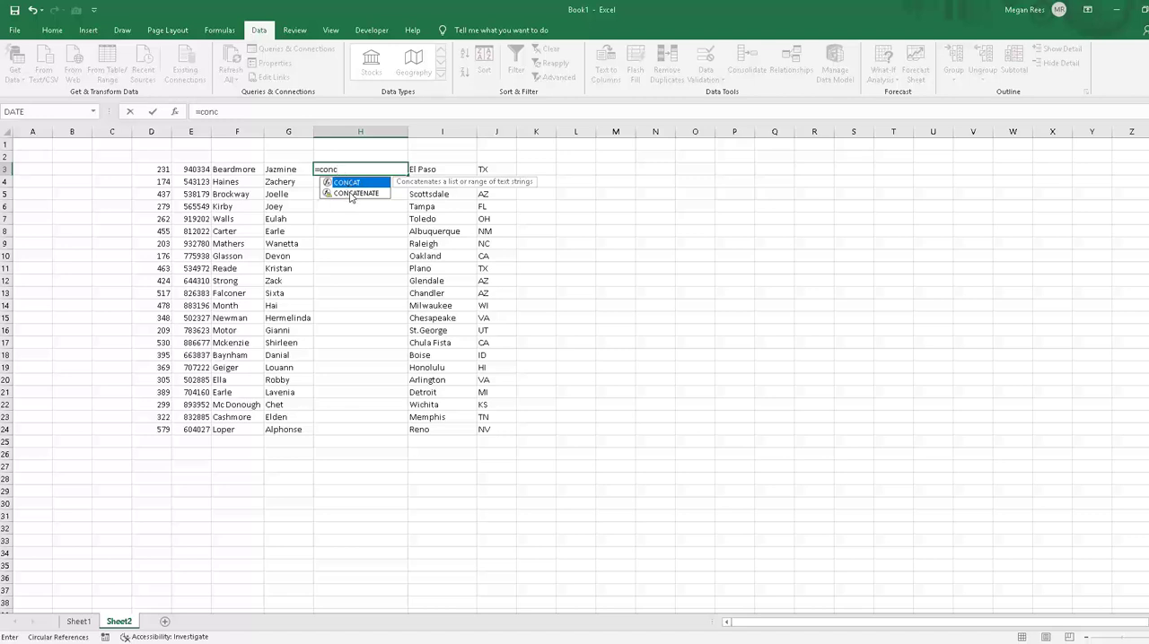
pyautogui.click(351, 194)
pyautogui.doubleClick(351, 194)
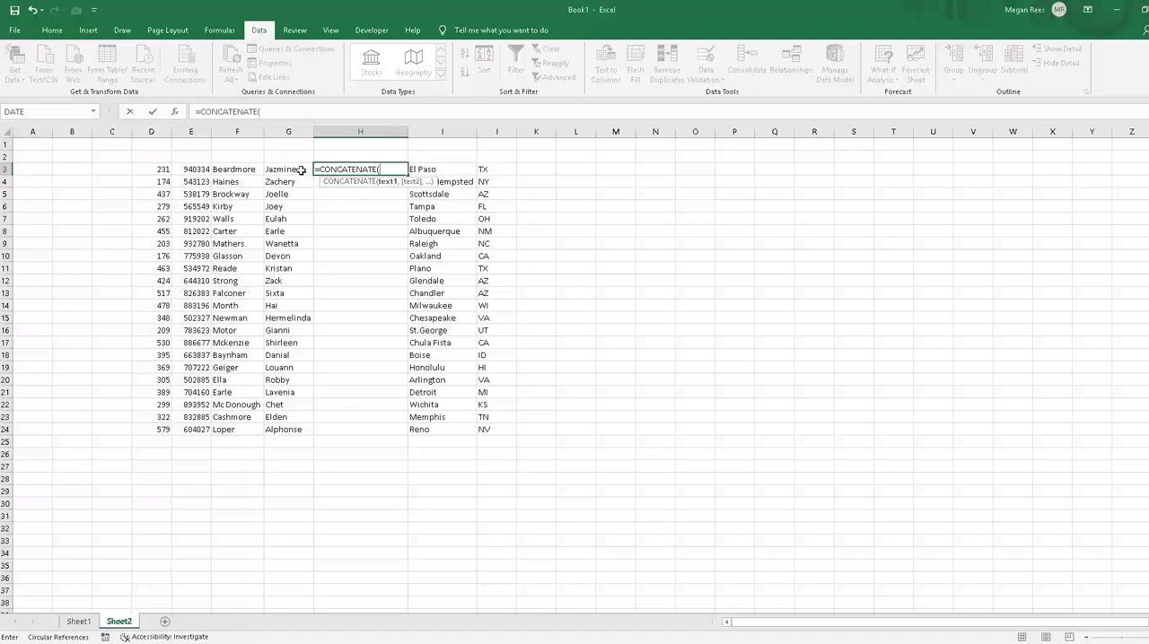
pyautogui.click(152, 169)
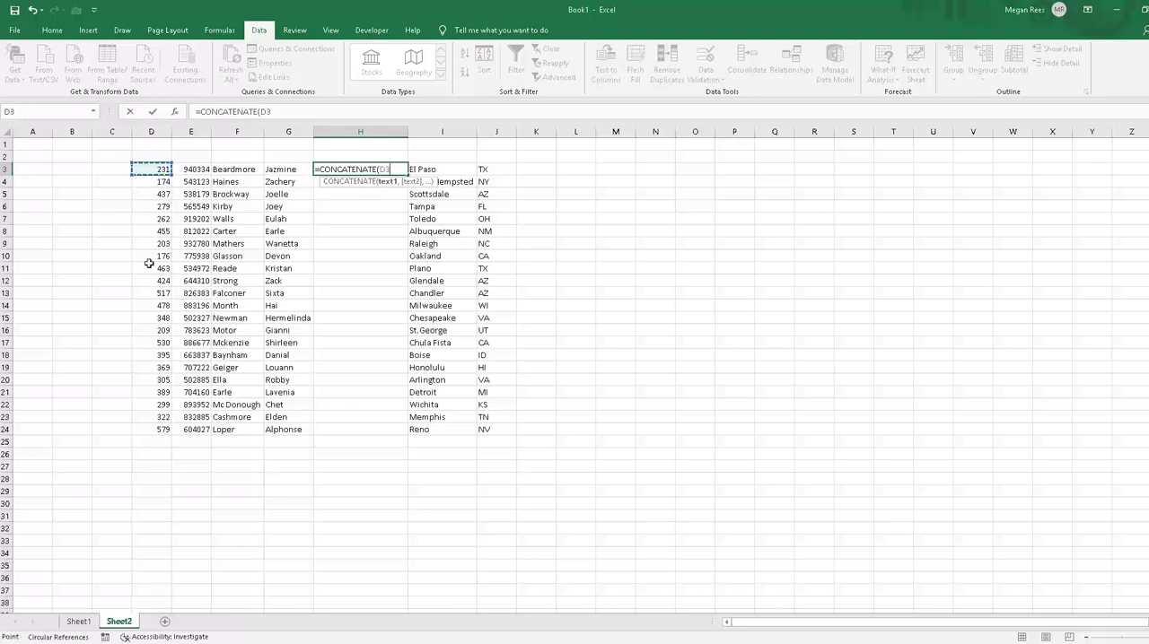
pyautogui.write(',')
pyautogui.click(192, 169)
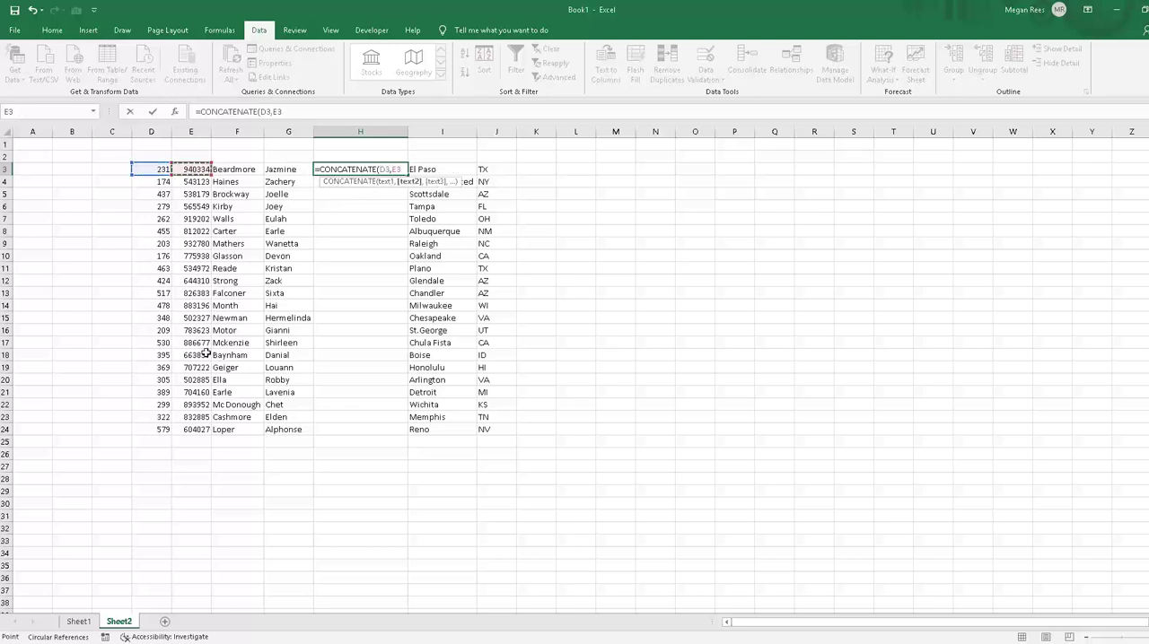
pyautogui.write(')')
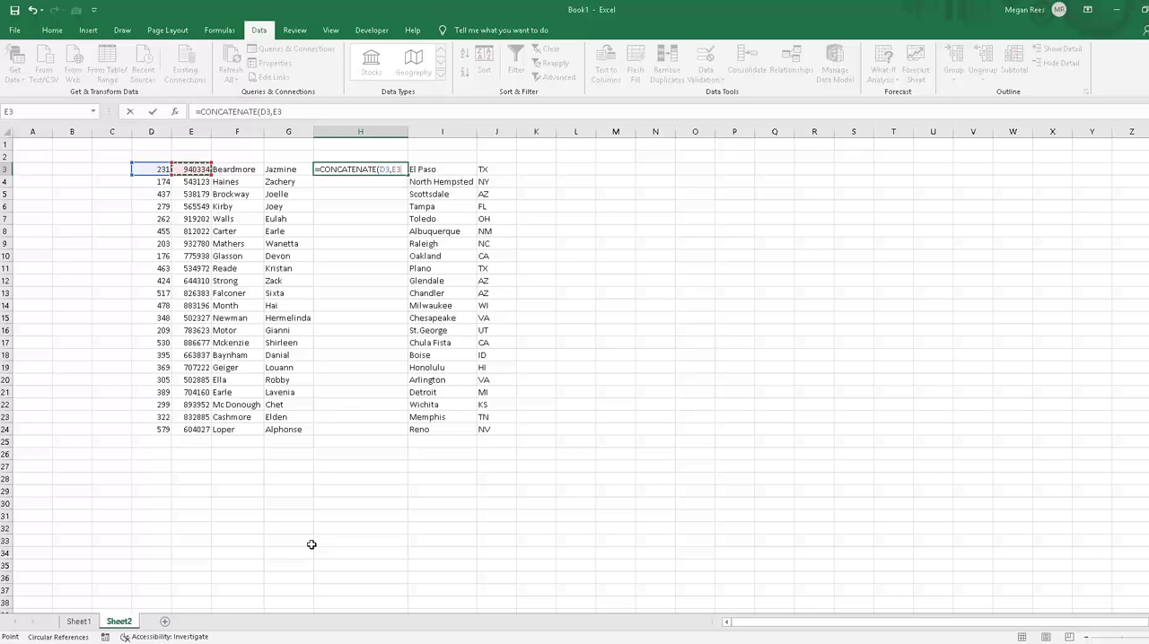
pyautogui.press('Return')
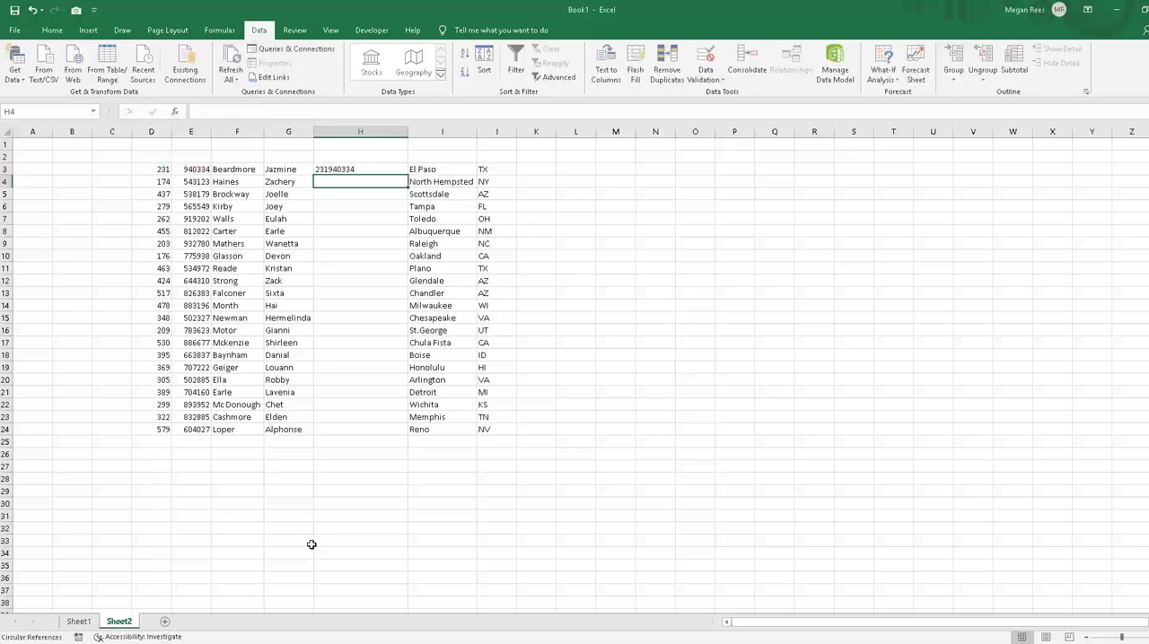
# Step: Replace the formula in H3 with =CONCATENATE(F3,G3,I3,J3) to join last name, first name, city and state
pyautogui.click(320, 170)
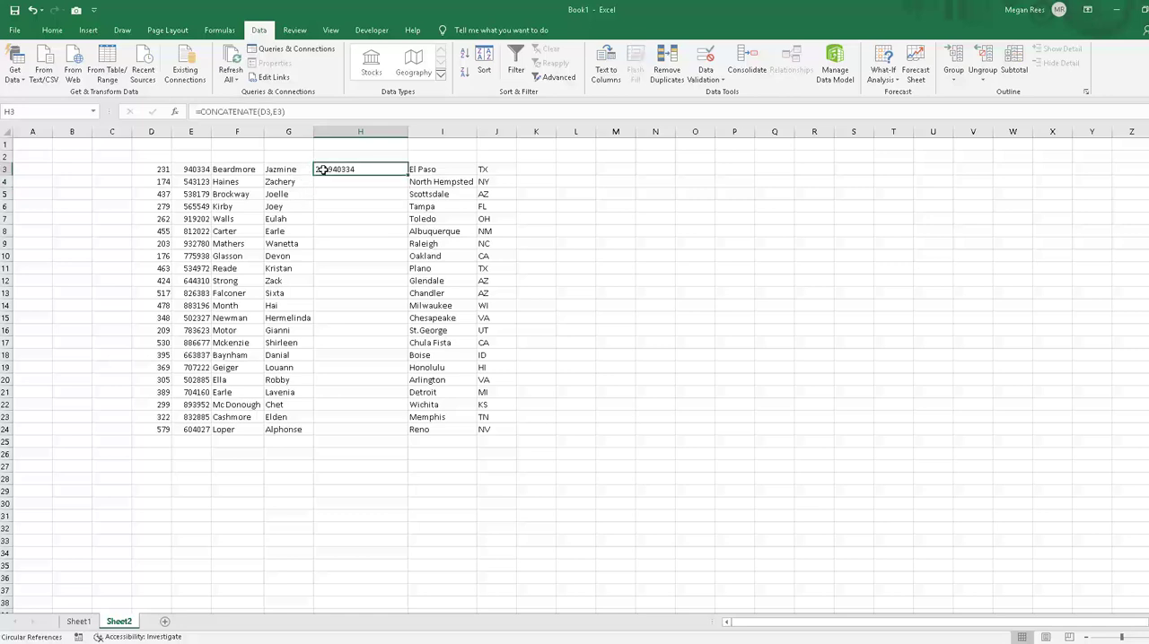
pyautogui.write('=conc')
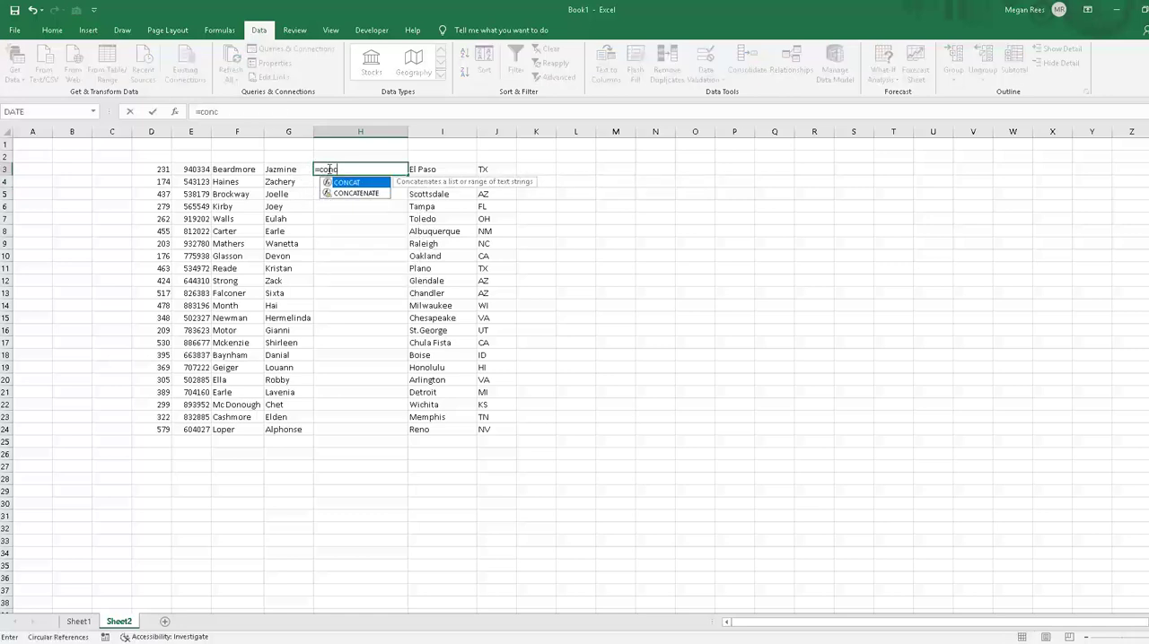
pyautogui.click(373, 195)
pyautogui.doubleClick(357, 194)
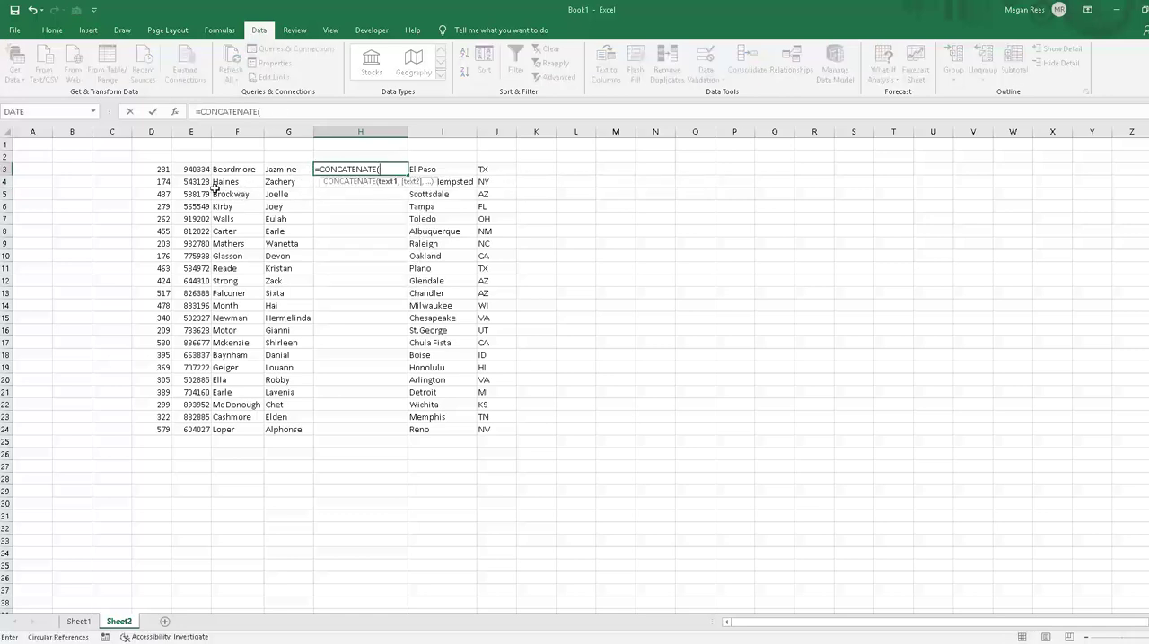
pyautogui.click(232, 170)
pyautogui.write(',')
pyautogui.click(284, 169)
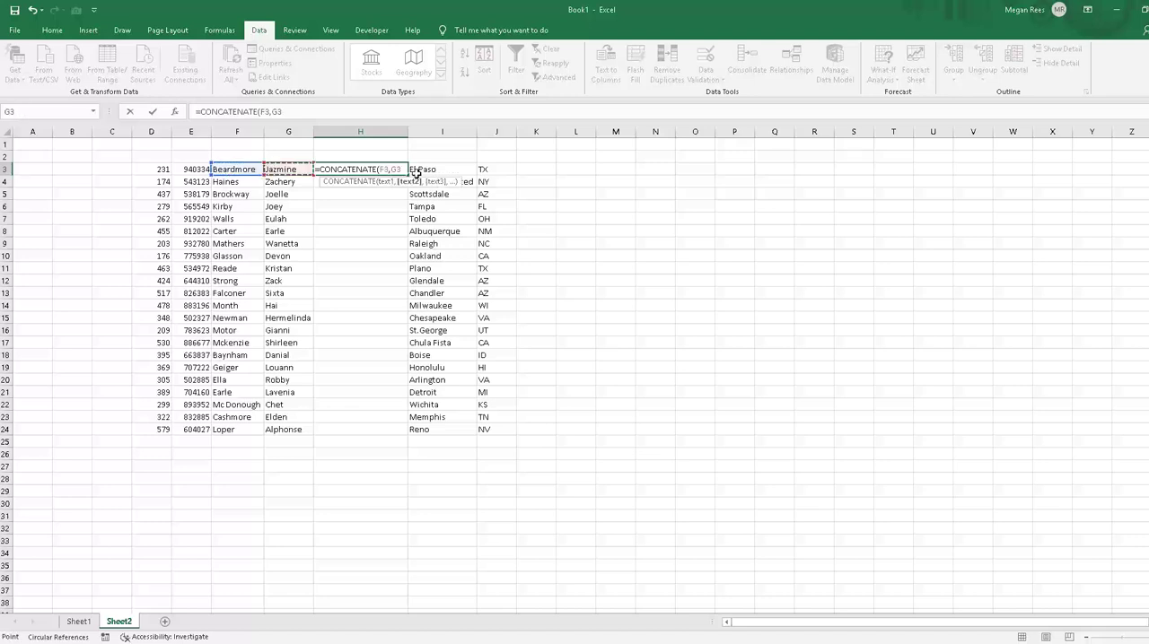
pyautogui.write(',')
pyautogui.click(416, 170)
pyautogui.write(',')
pyautogui.click(487, 170)
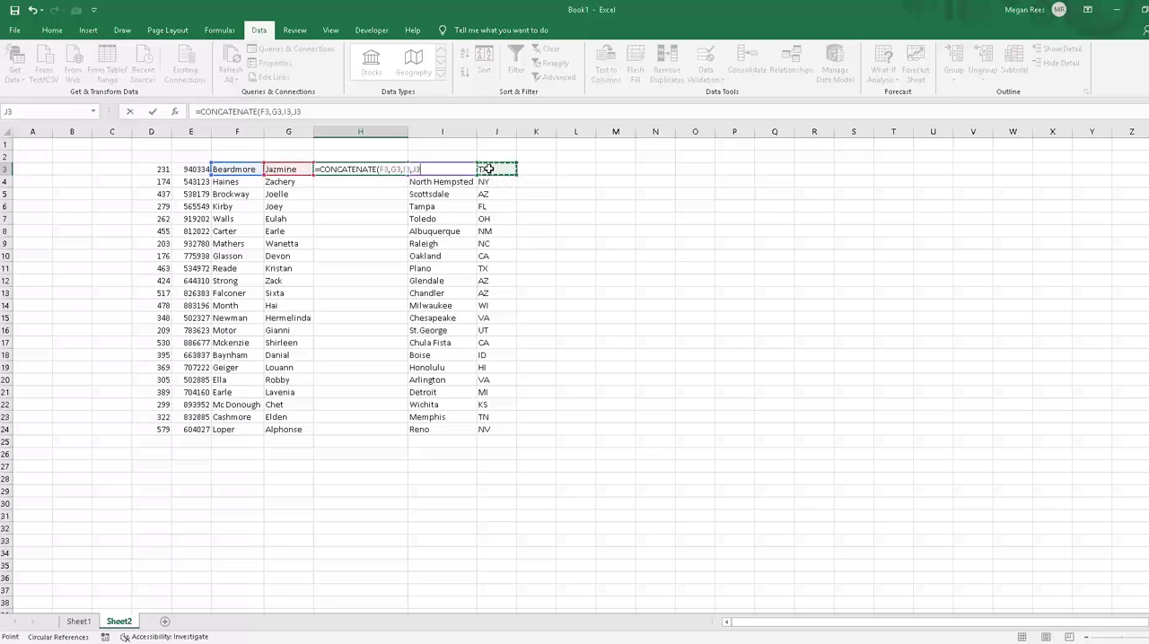
pyautogui.press('Return')
# Step: Auto-fit column H to the joined text and clear the formula from H3
pyautogui.click(346, 165)
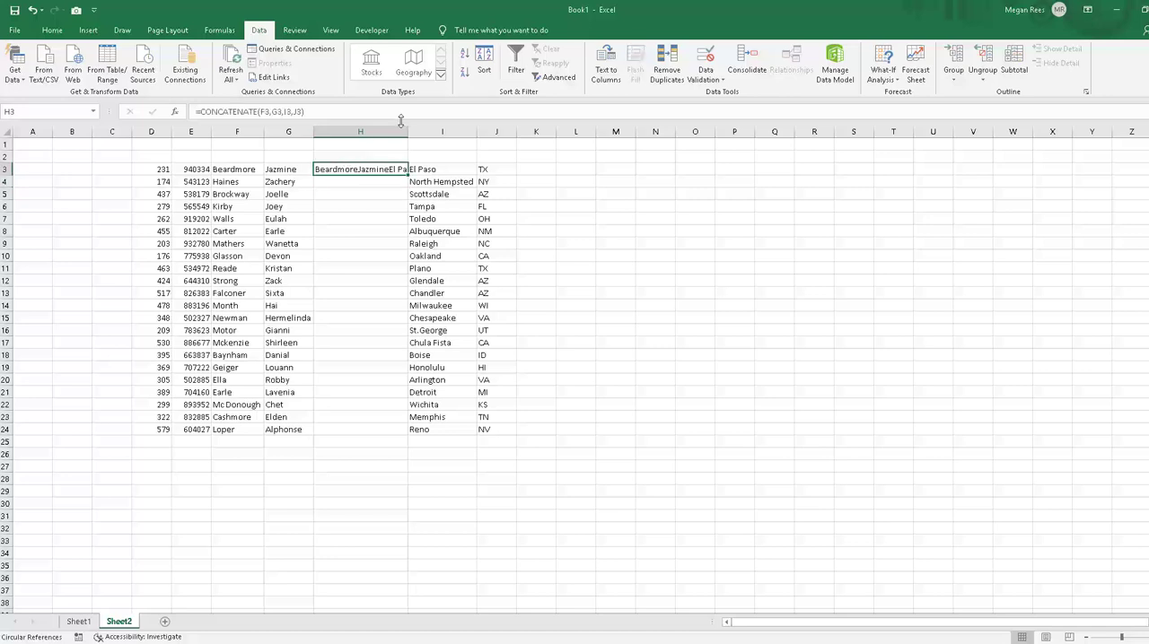
pyautogui.doubleClick(407, 132)
pyautogui.click(629, 321)
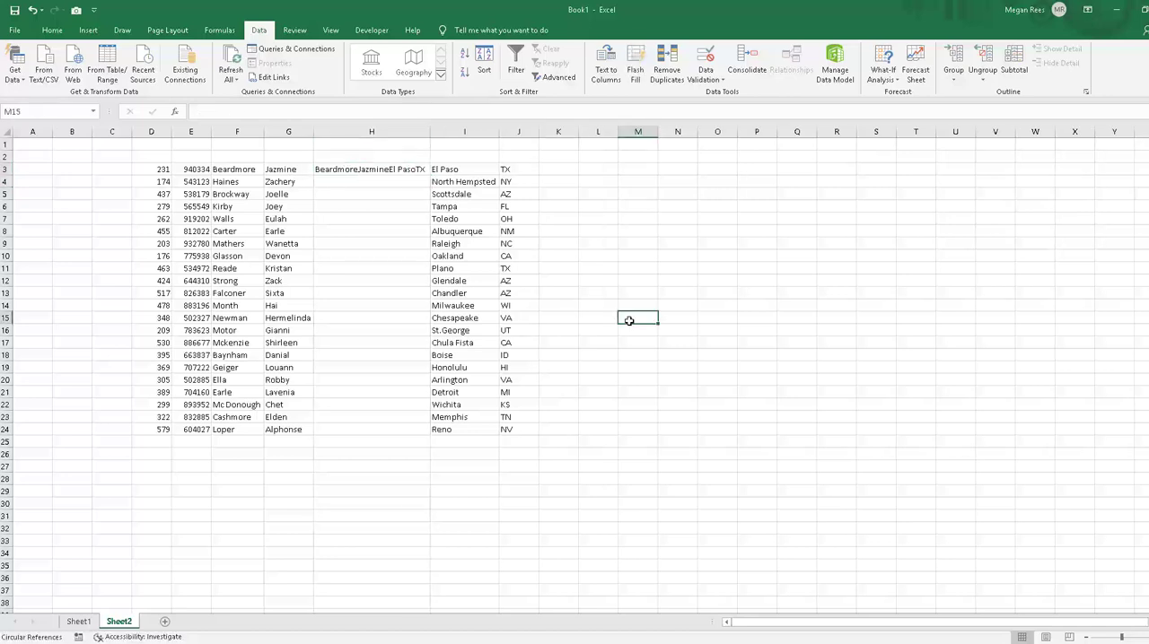
pyautogui.click(631, 350)
pyautogui.click(393, 170)
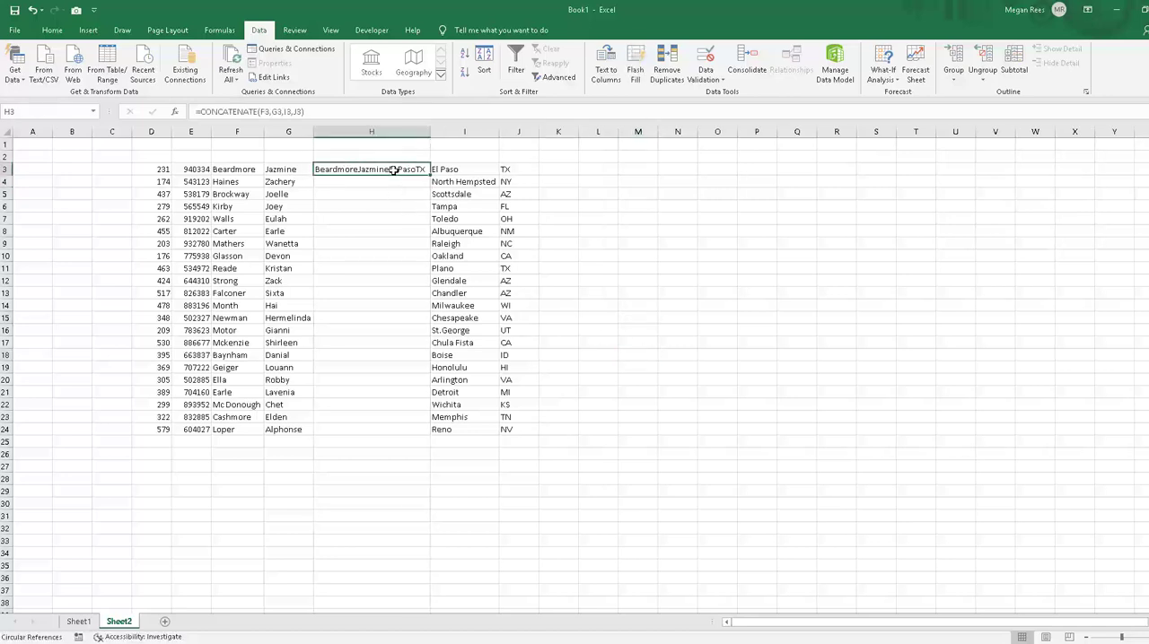
pyautogui.press('Delete')
# Step: Enter =CONCATENATE(I3,J3) in K3 to join the first record's city and state
pyautogui.click(549, 173)
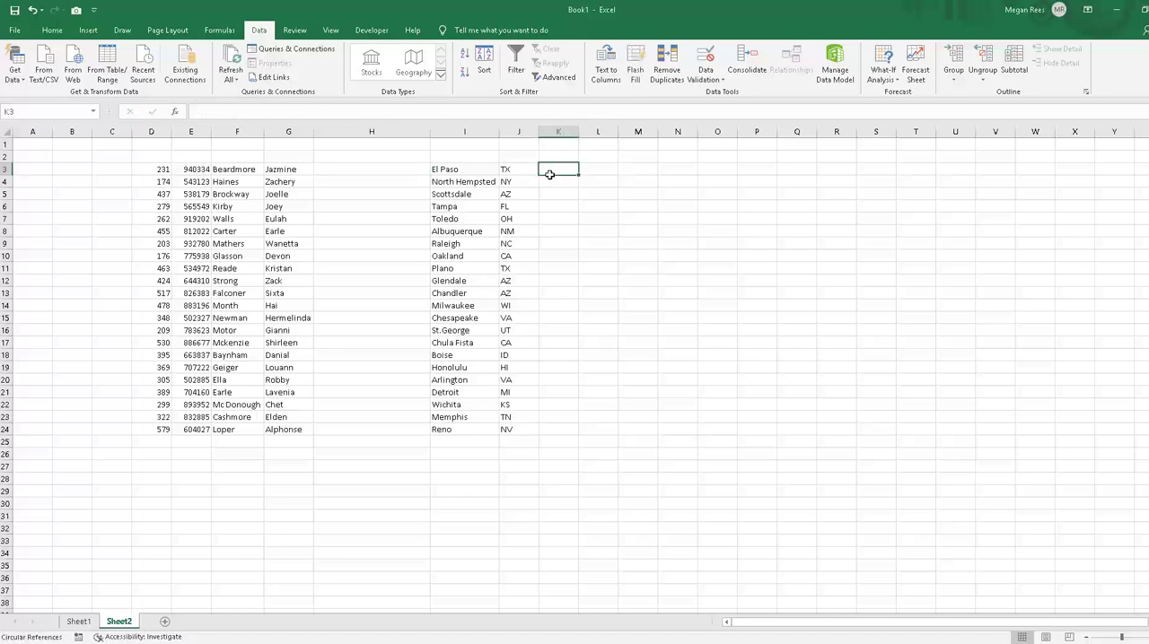
pyautogui.write('=')
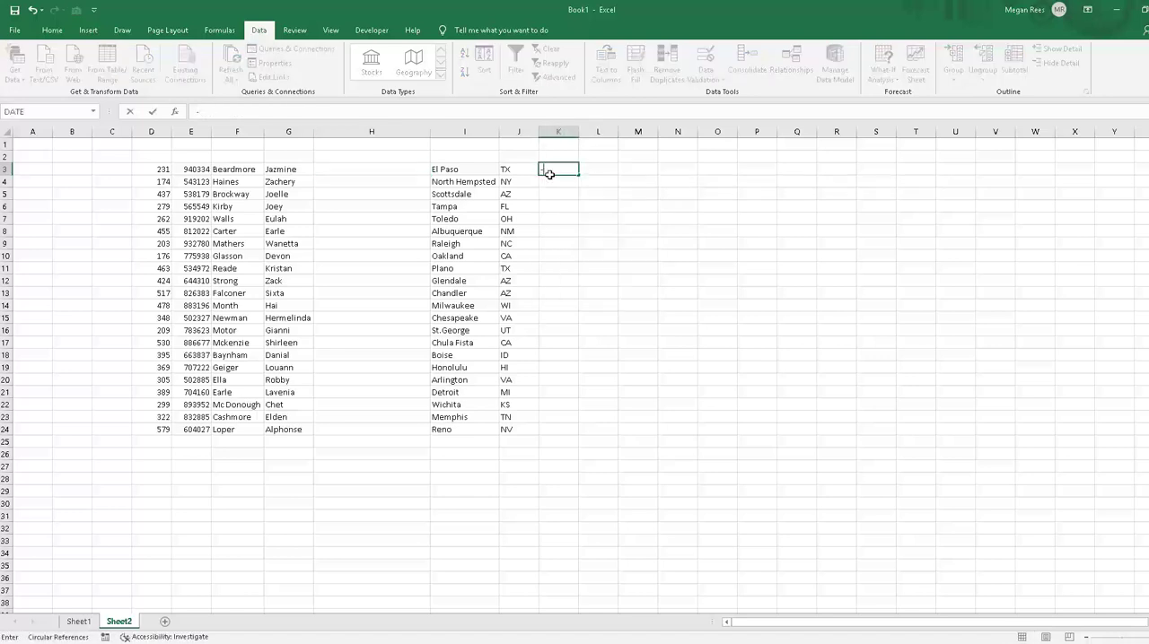
pyautogui.write('concatenate(')
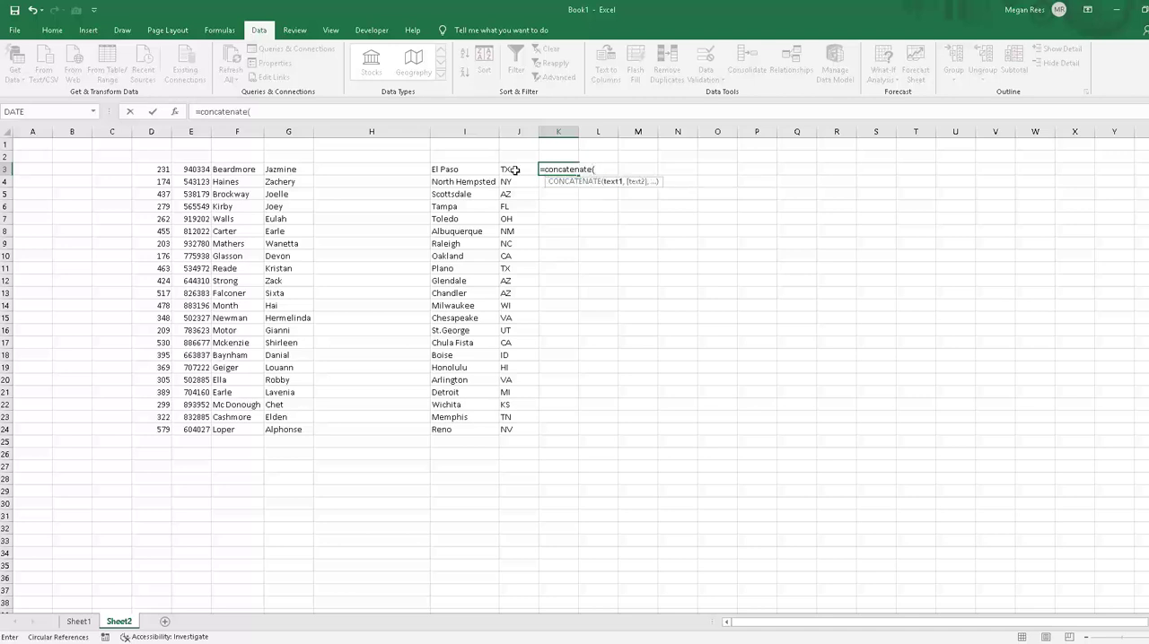
pyautogui.click(465, 172)
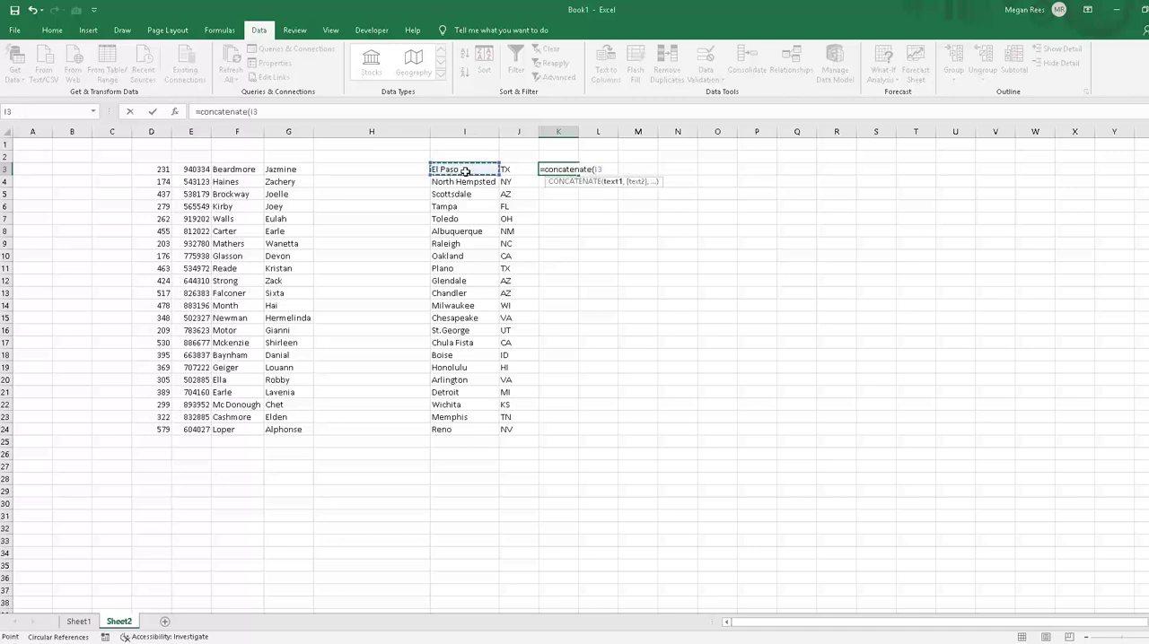
pyautogui.write(',')
pyautogui.click(503, 169)
pyautogui.press('Return')
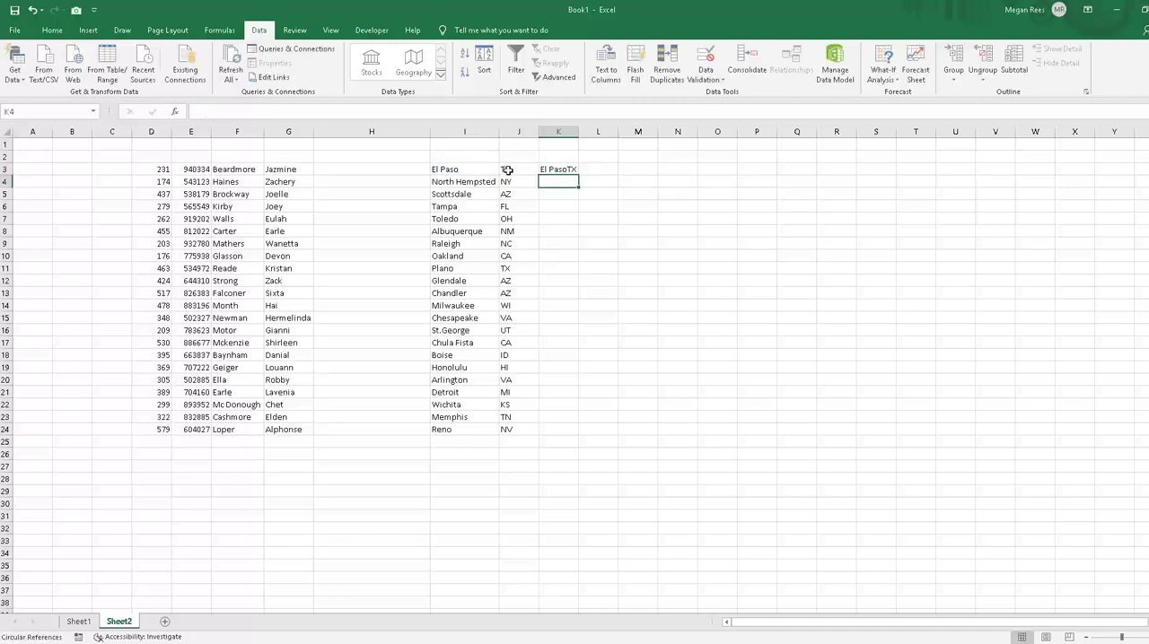
# Step: Widen column K slightly to give the joined city and state more room
pyautogui.click(598, 260)
pyautogui.moveTo(578, 131); pyautogui.dragTo(591, 131)
pyautogui.click(615, 220)
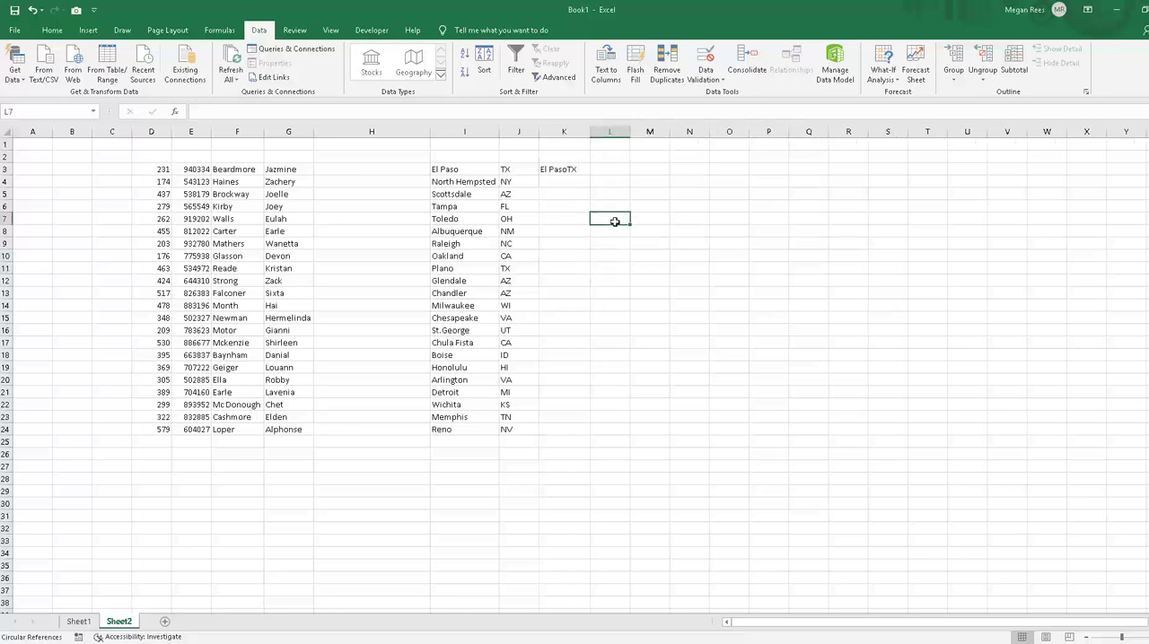
# Step: Replace the formula in K3 with =CONCATENATE(I3,", ",J3) to separate city and state with a comma and space
pyautogui.click(557, 171)
pyautogui.write('=')
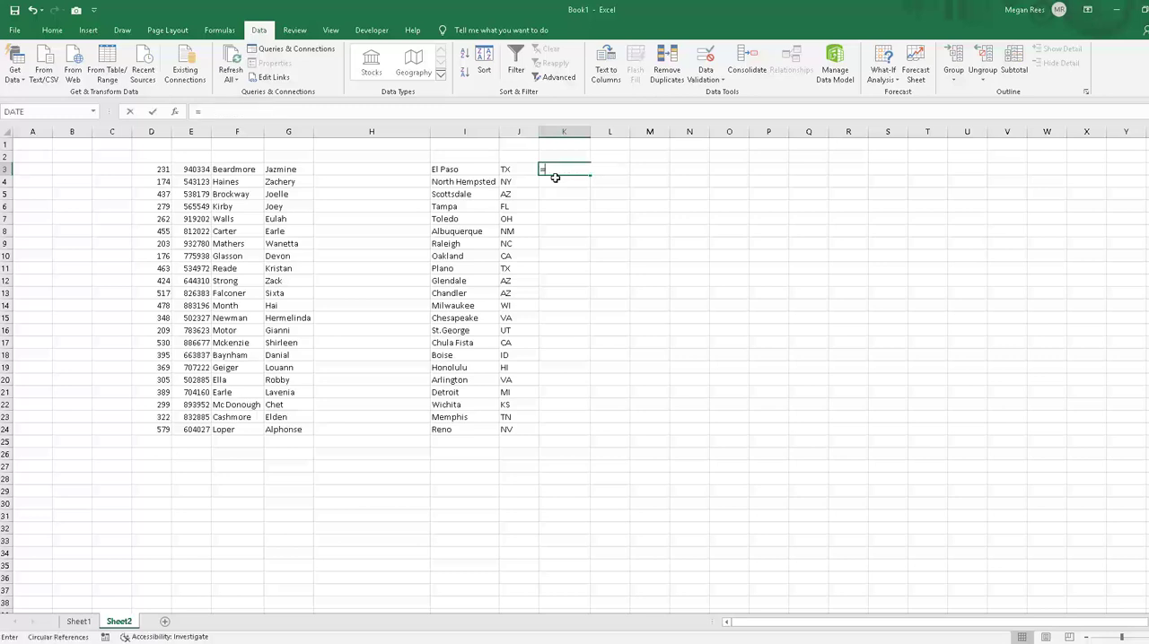
pyautogui.write('concatenate(')
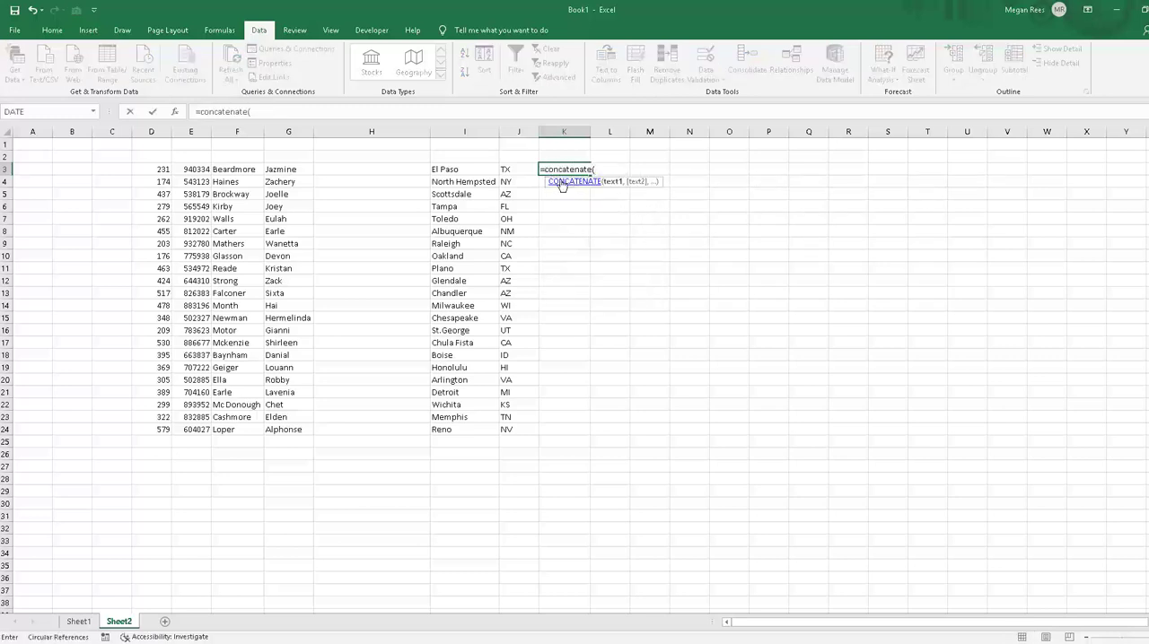
pyautogui.click(468, 172)
pyautogui.write(',",')
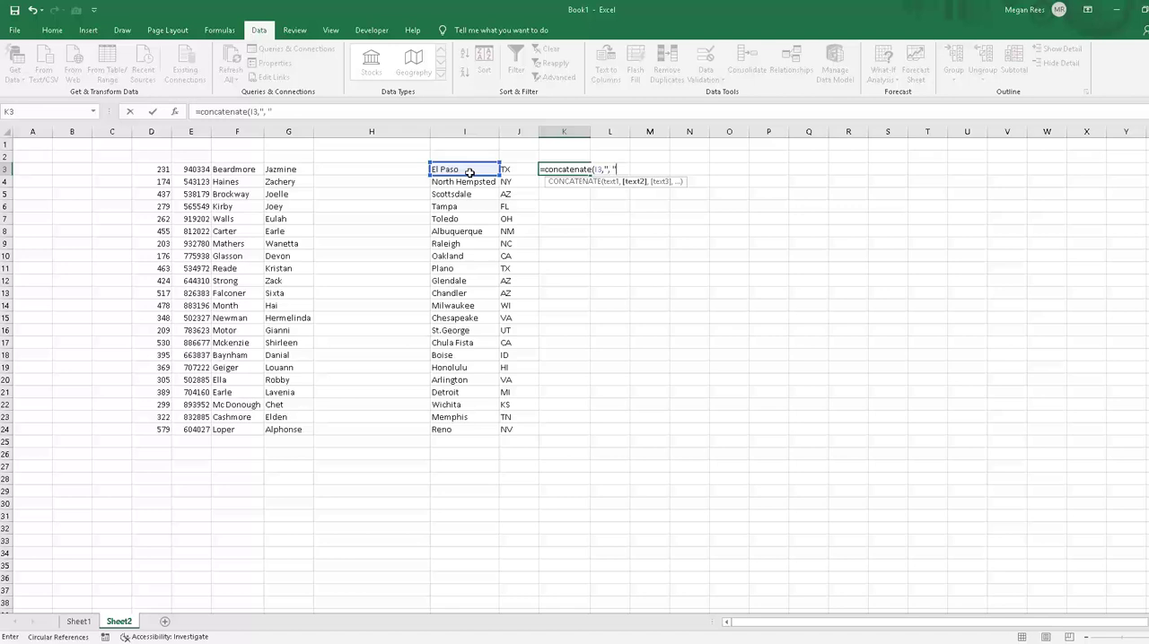
pyautogui.write('",')
pyautogui.click(507, 172)
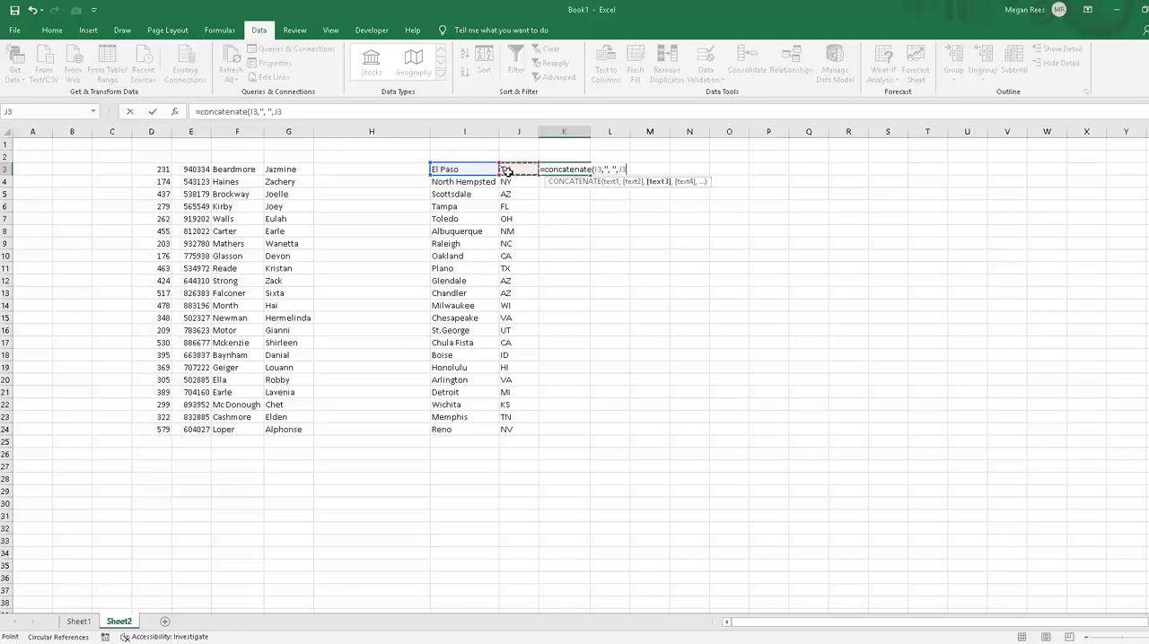
pyautogui.press('Return')
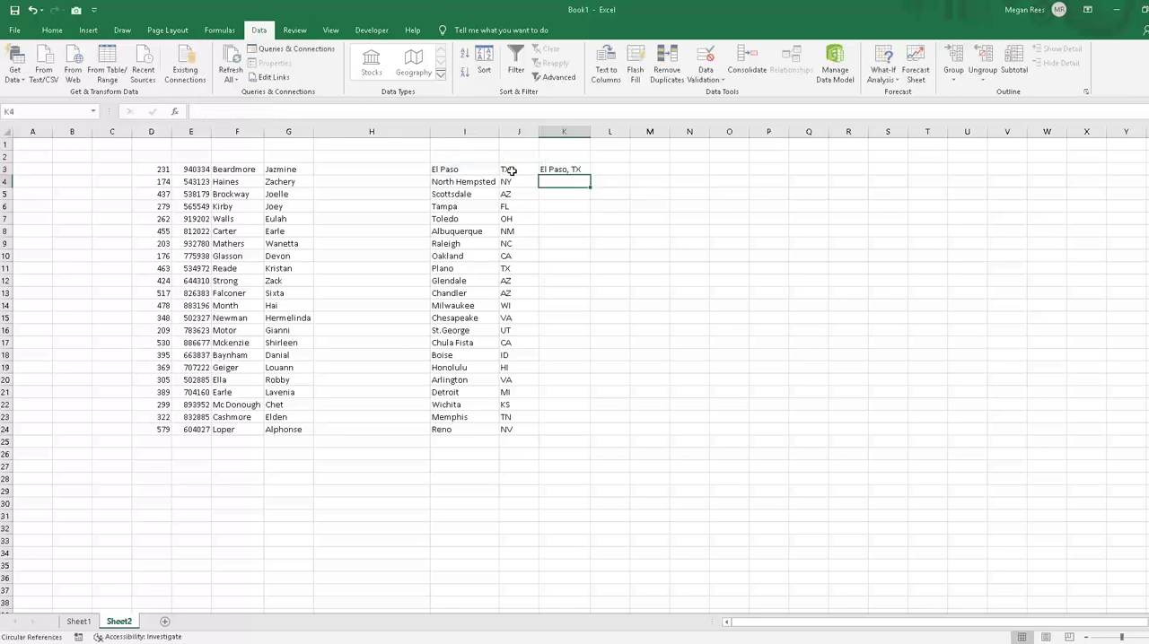
pyautogui.click(569, 168)
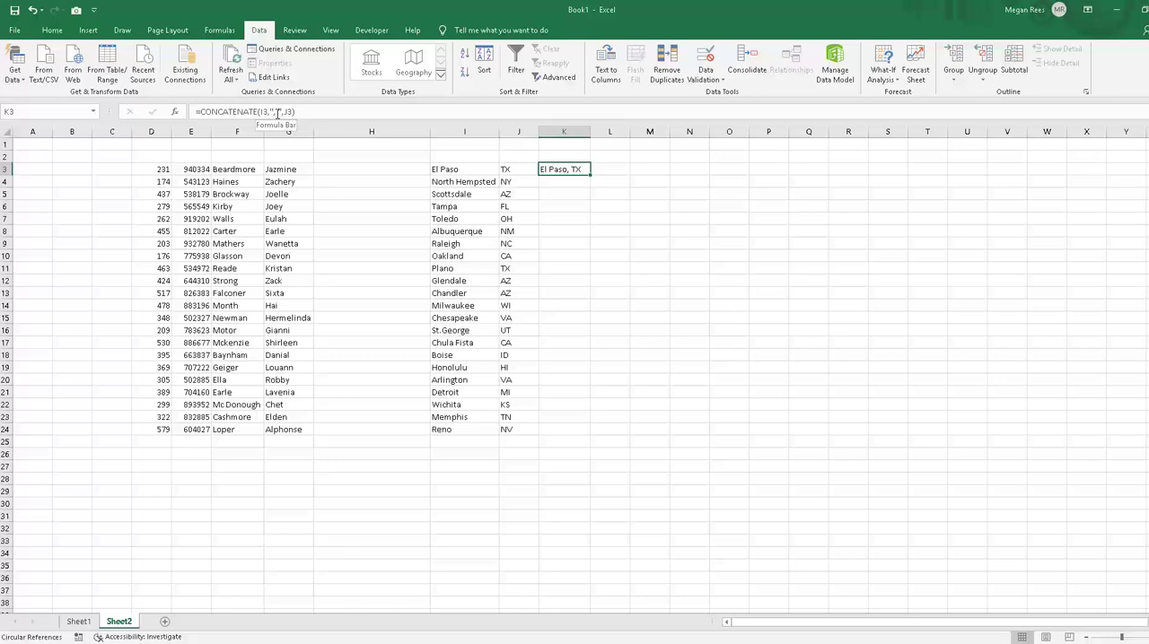
# Step: Fill the K3 city-and-state formula down through K24 and auto-fit column K to the joined text
pyautogui.moveTo(589, 175); pyautogui.dragTo(563, 438)
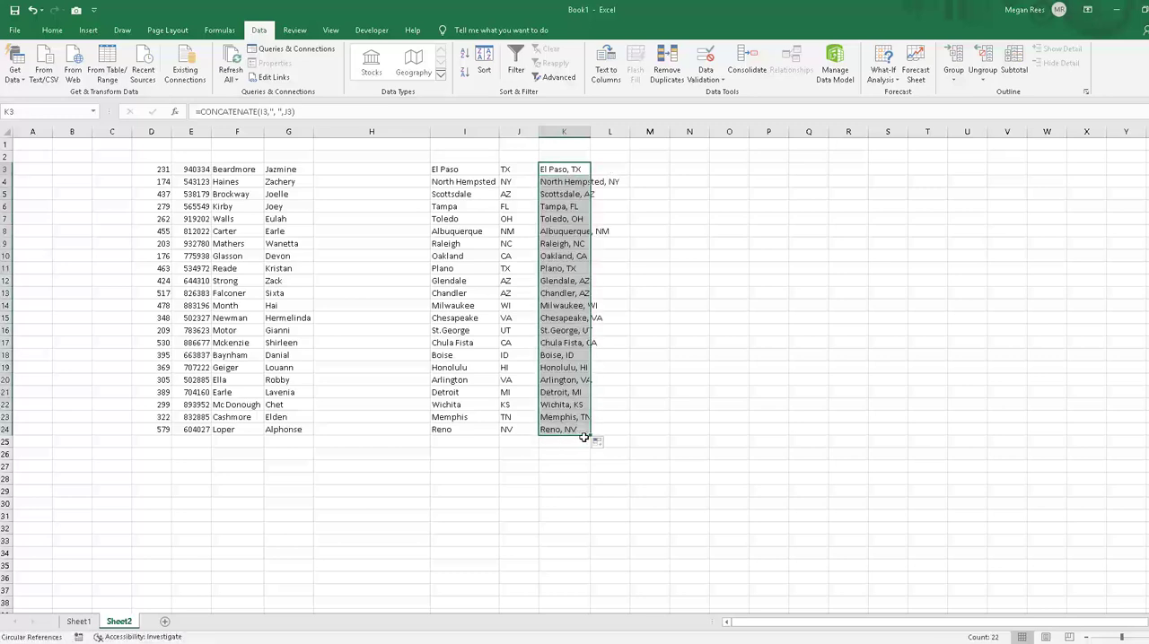
pyautogui.click(685, 382)
pyautogui.doubleClick(591, 132)
pyautogui.click(690, 254)
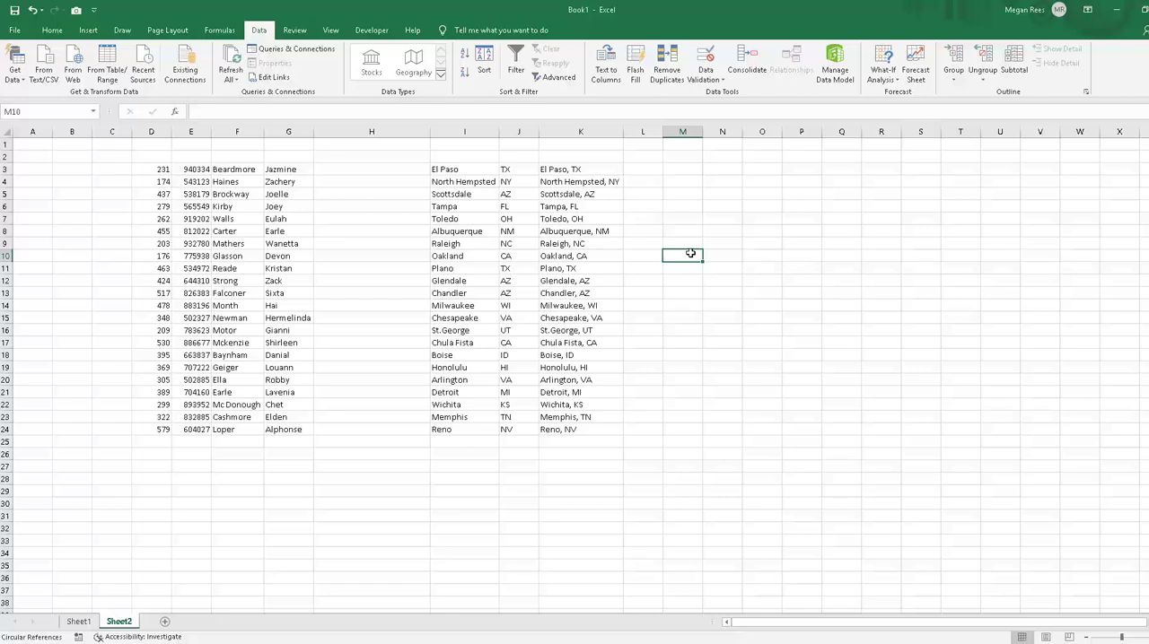
# Step: Extend the city-and-state formula in column K past the last record, down to K36
pyautogui.click(596, 306)
pyautogui.click(594, 377)
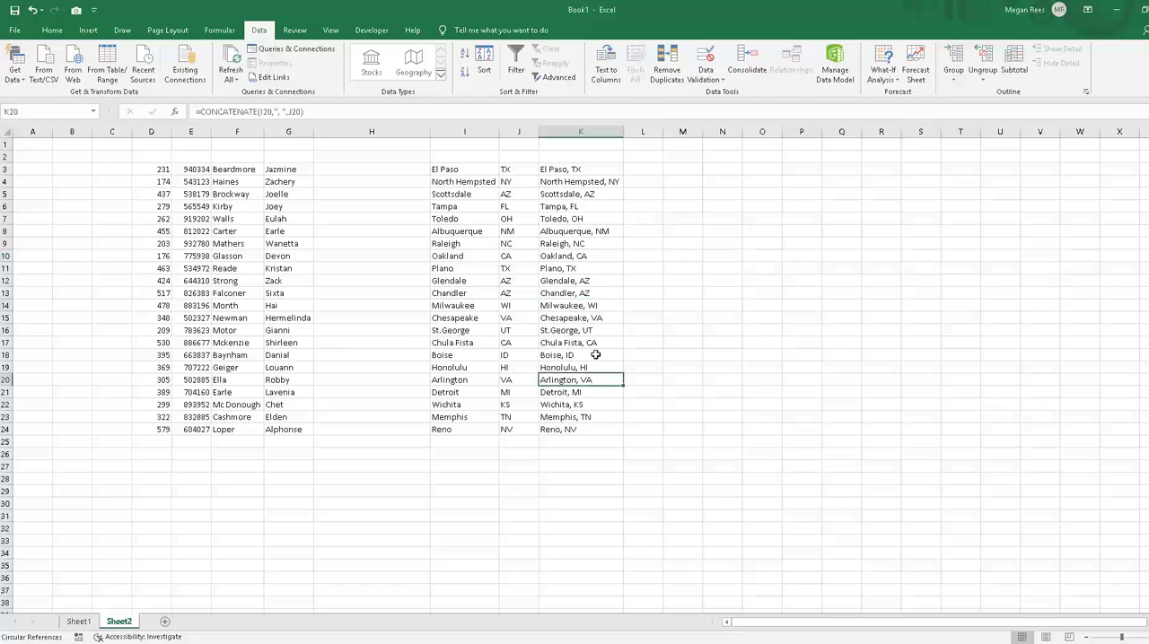
pyautogui.moveTo(603, 340); pyautogui.dragTo(600, 355)
pyautogui.moveTo(598, 395); pyautogui.dragTo(598, 428)
pyautogui.click(623, 435)
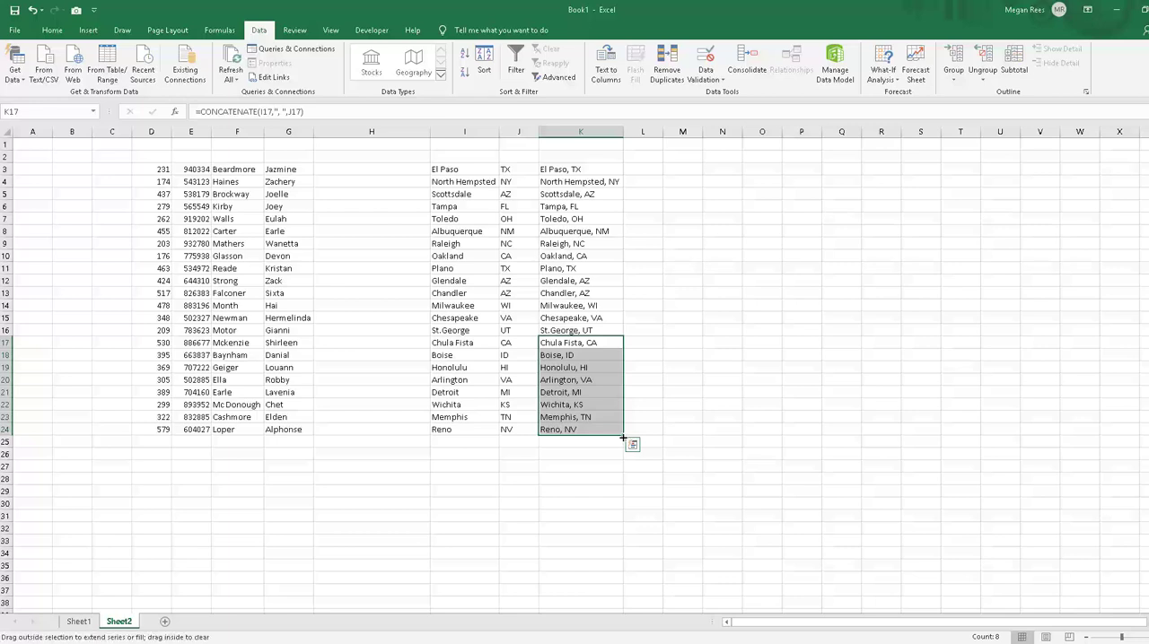
pyautogui.click(446, 452)
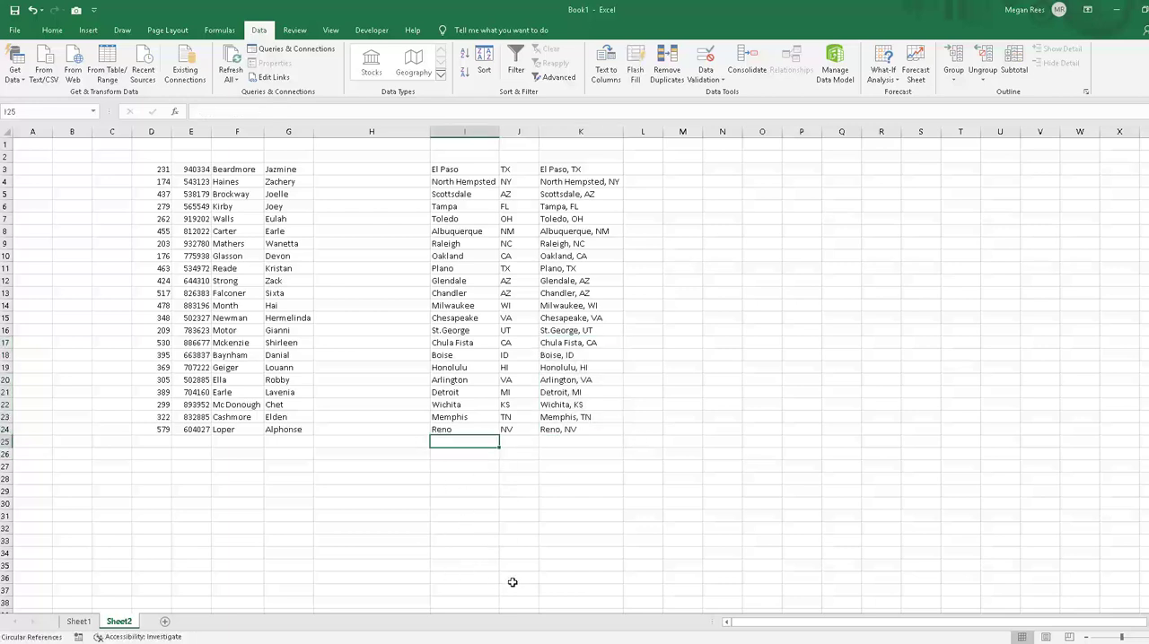
pyautogui.click(455, 416)
pyautogui.click(593, 438)
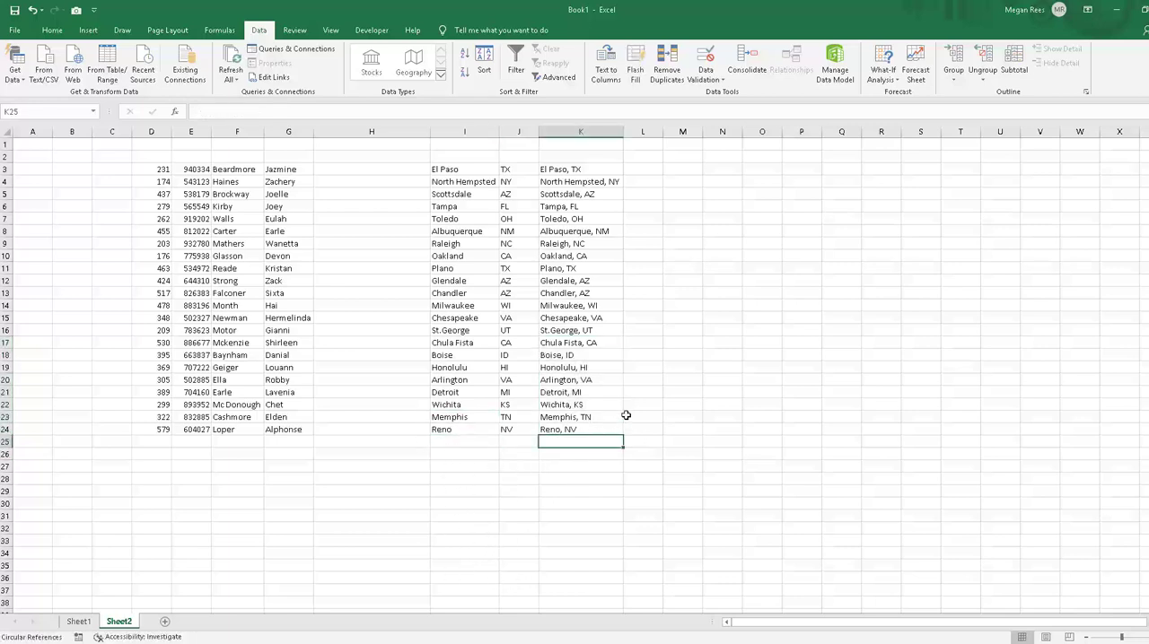
pyautogui.moveTo(594, 406); pyautogui.dragTo(615, 585)
# Step: Add a new location in row 25 with West Jordan as the city and UT as the state
pyautogui.click(440, 441)
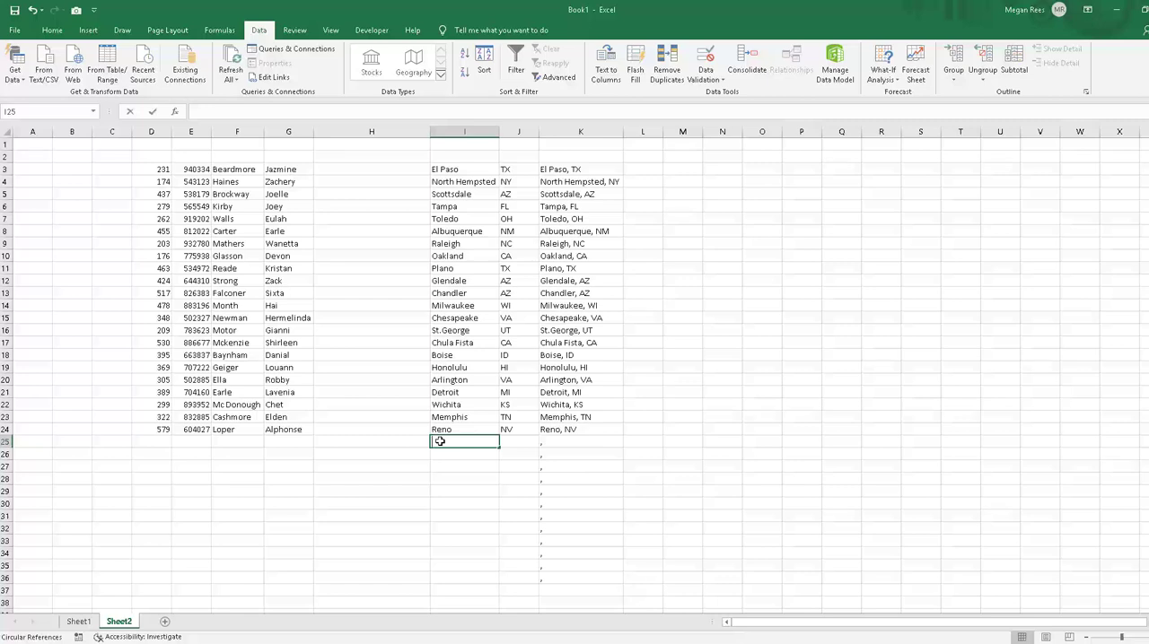
pyautogui.write('West Jordan')
pyautogui.press('Tab')
pyautogui.write('U')
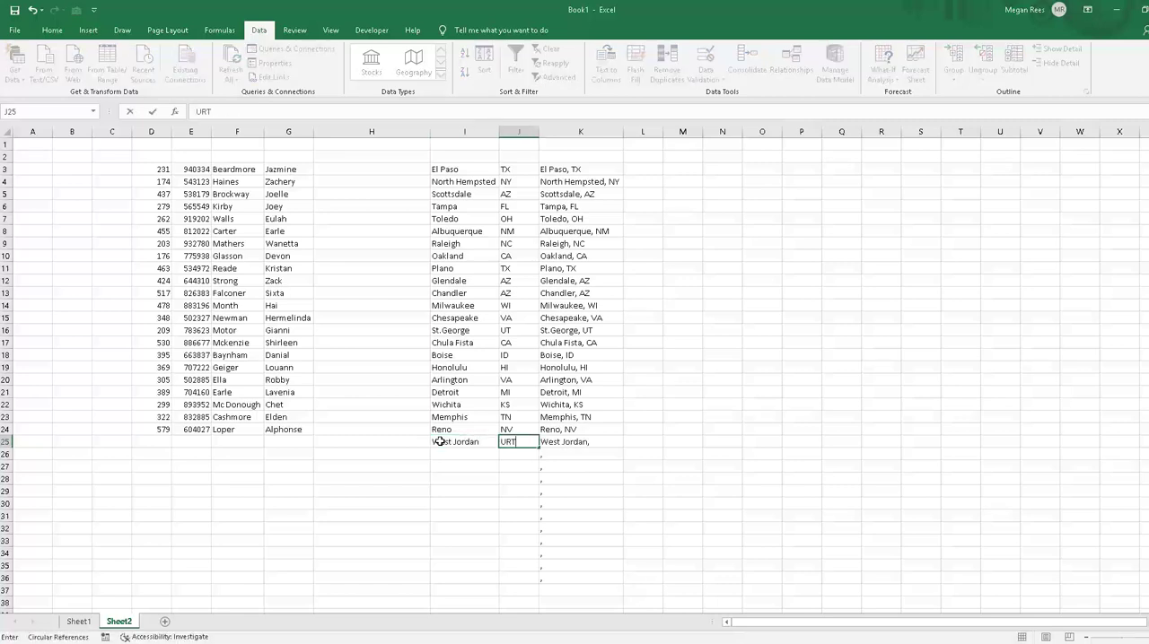
pyautogui.press('Return')
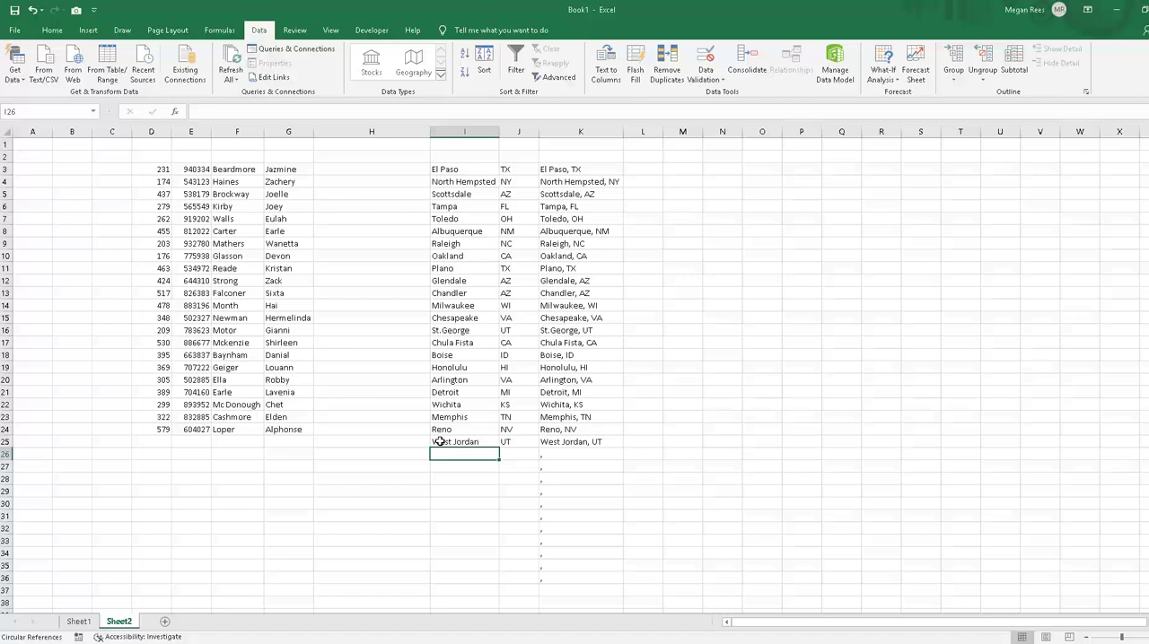
pyautogui.click(746, 446)
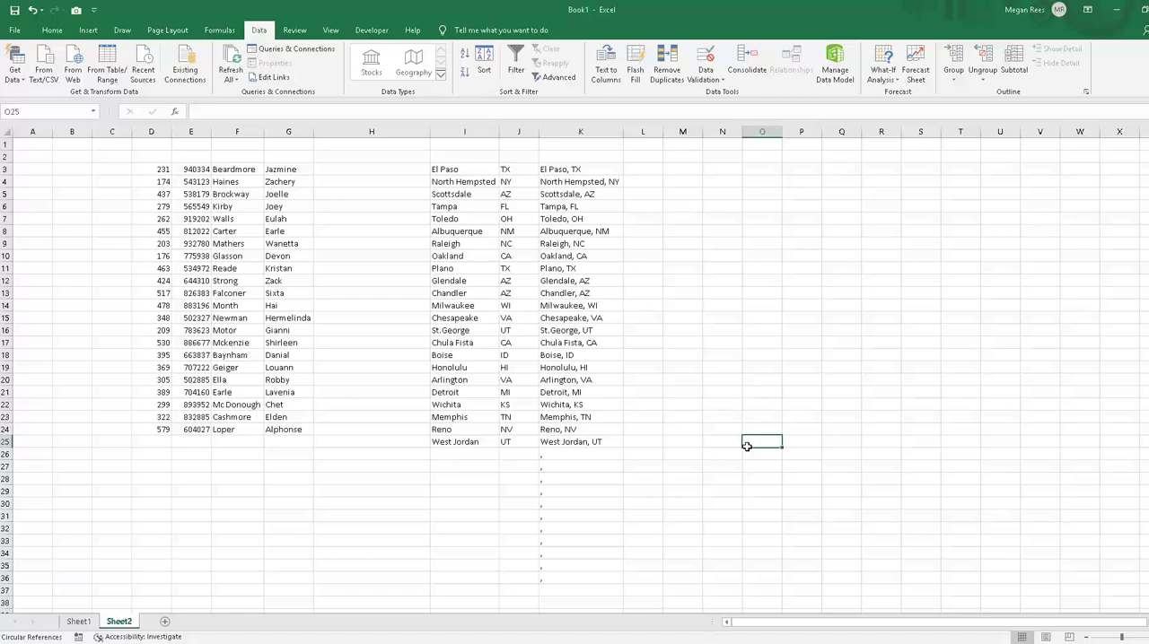
pyautogui.click(736, 392)
pyautogui.click(405, 395)
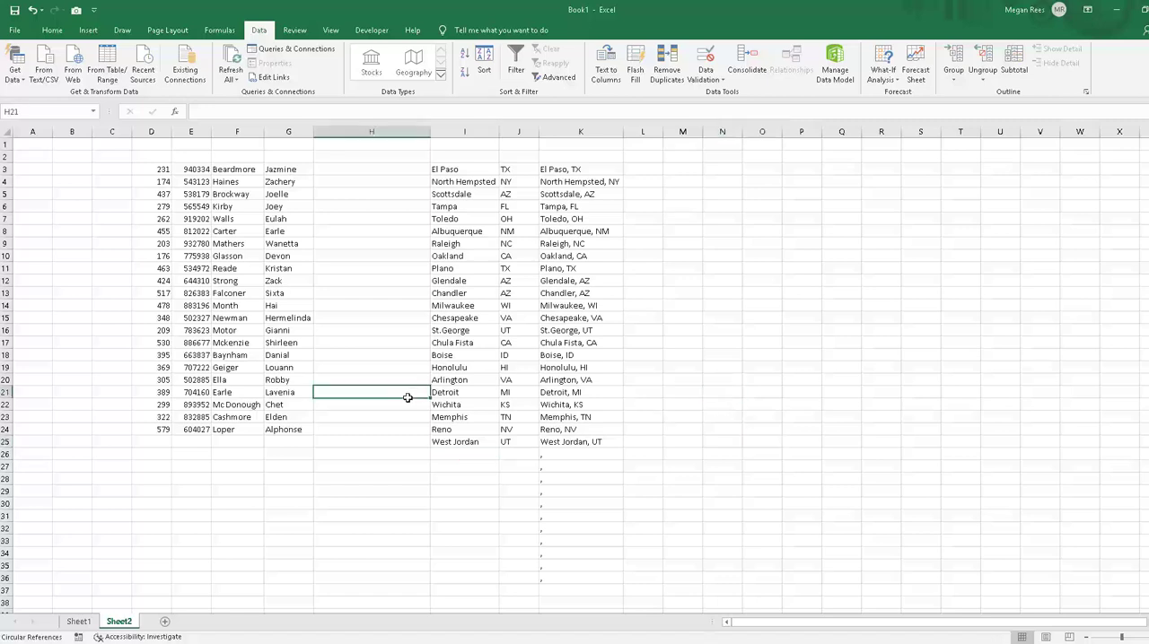
pyautogui.click(366, 263)
pyautogui.click(349, 177)
pyautogui.click(346, 158)
pyautogui.click(345, 177)
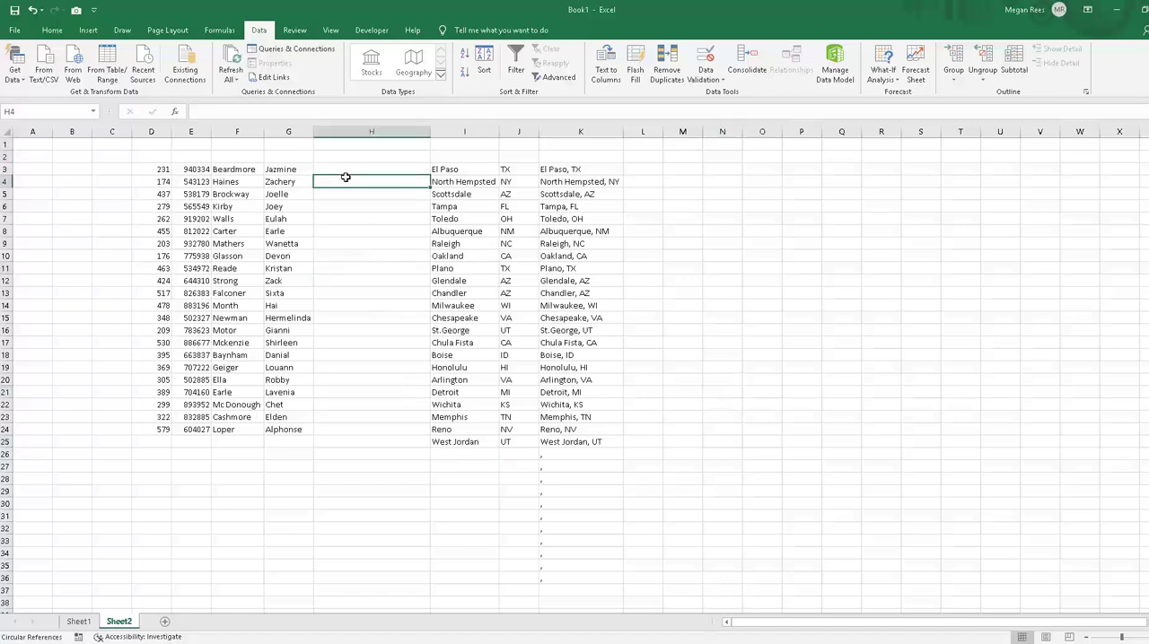
# Step: Enter =CONCATENATE(F3,", ",G3) in H3 to join the first record's last and first names with a comma and space
pyautogui.click(345, 173)
pyautogui.write('=coincat')
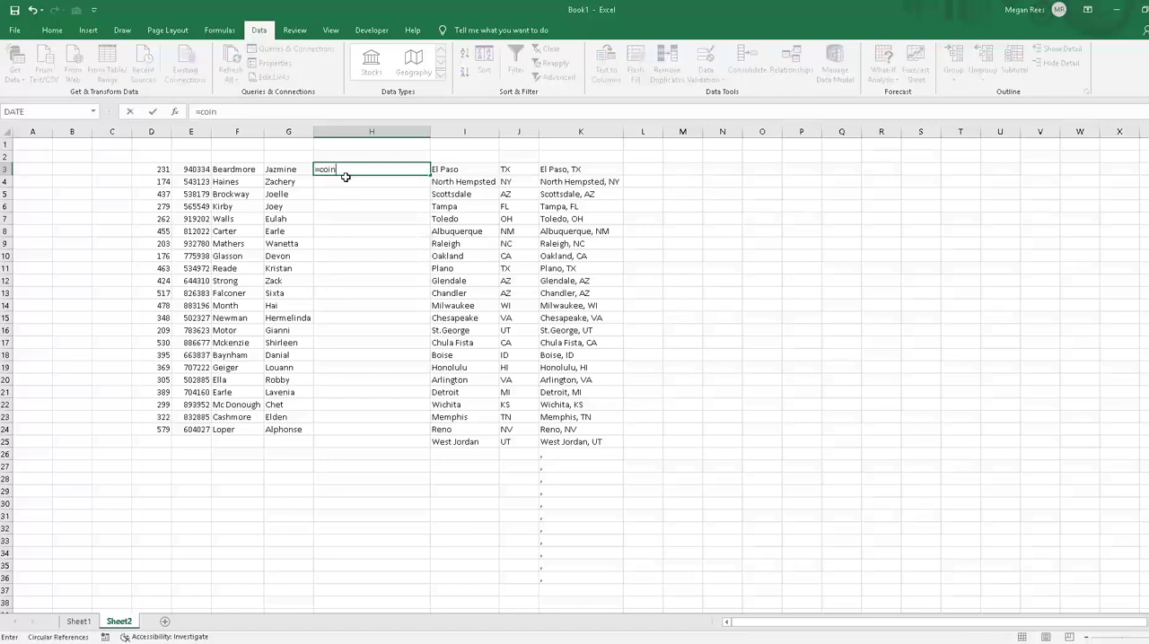
pyautogui.press('BackSpace')
pyautogui.press('BackSpace')
pyautogui.write('ncatenate(')
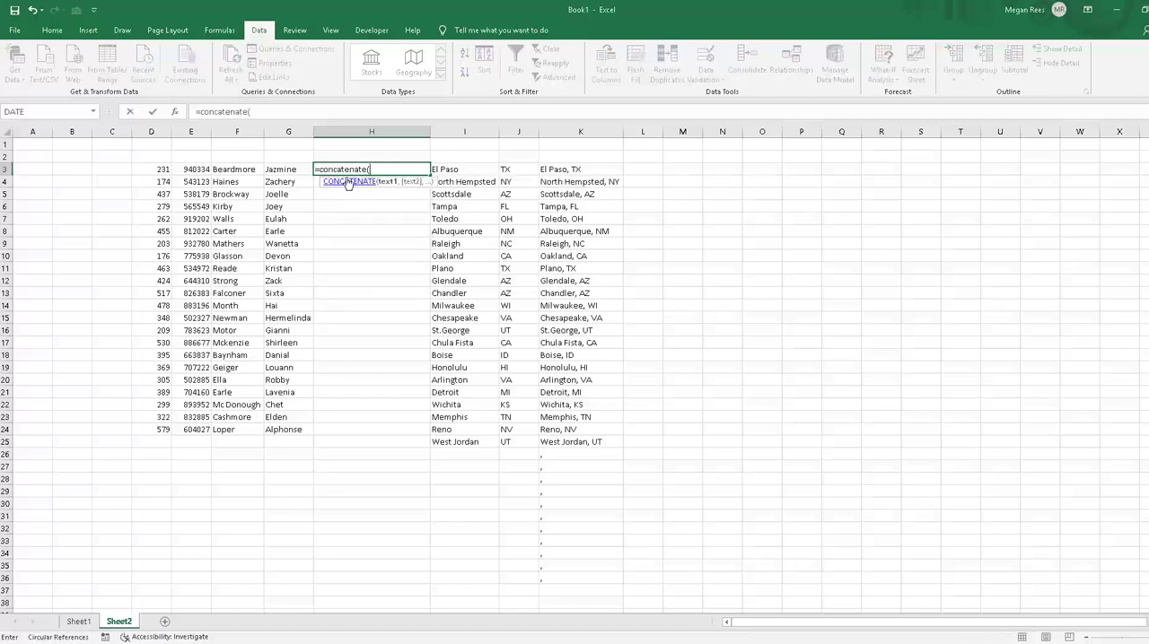
pyautogui.click(287, 170)
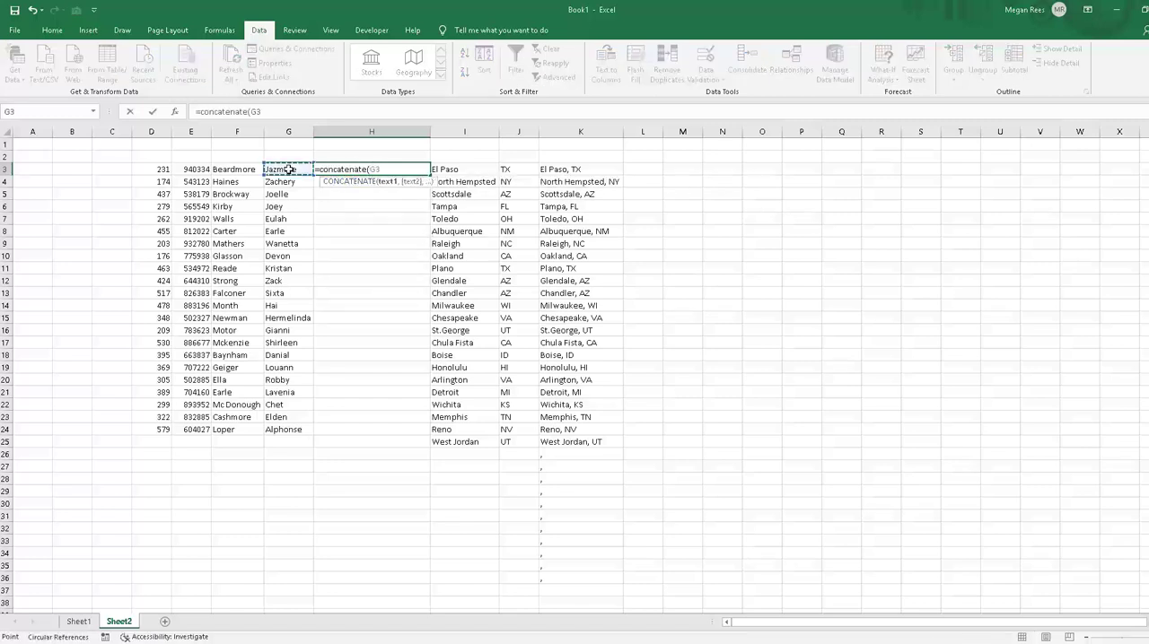
pyautogui.click(229, 171)
pyautogui.write(',",')
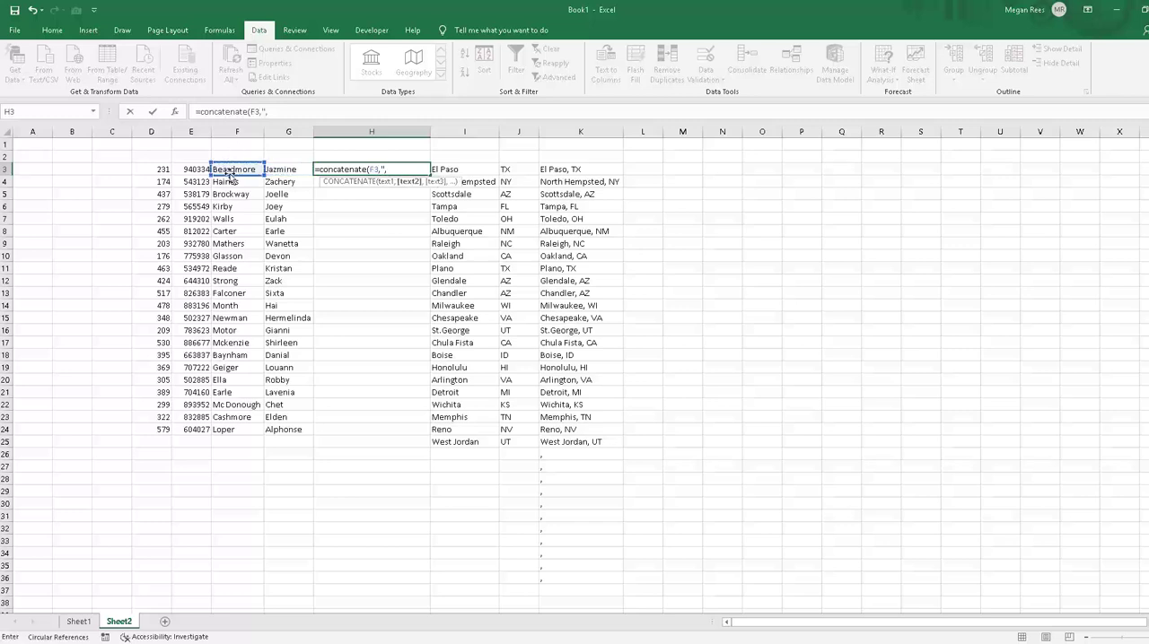
pyautogui.write(' ",')
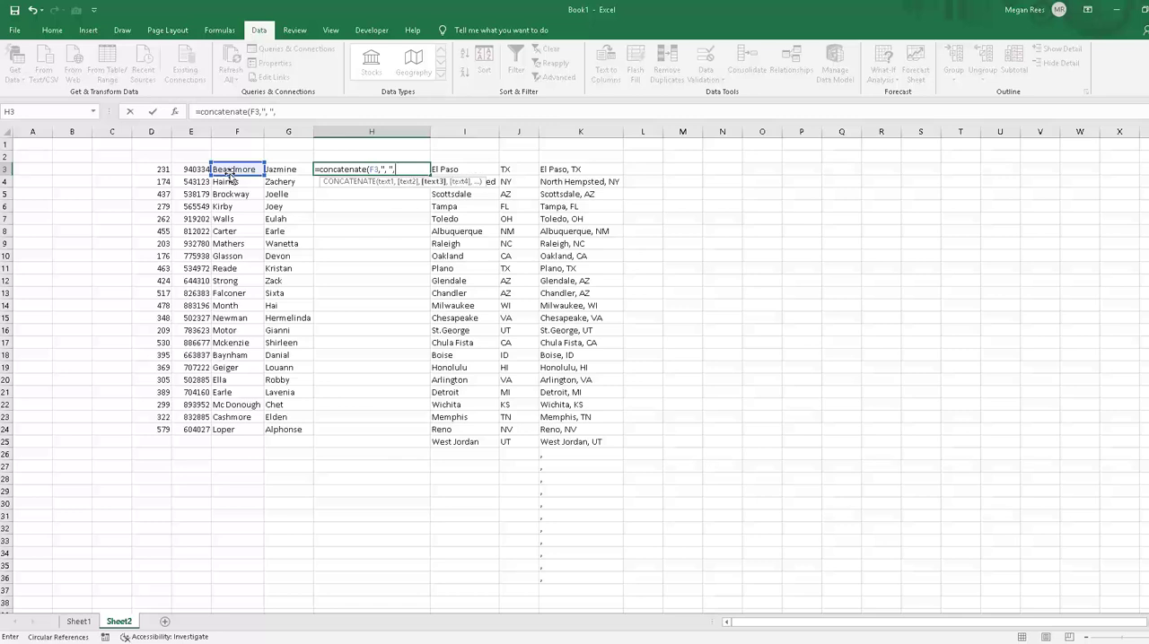
pyautogui.click(287, 181)
pyautogui.click(287, 166)
pyautogui.write(')')
pyautogui.press('Return')
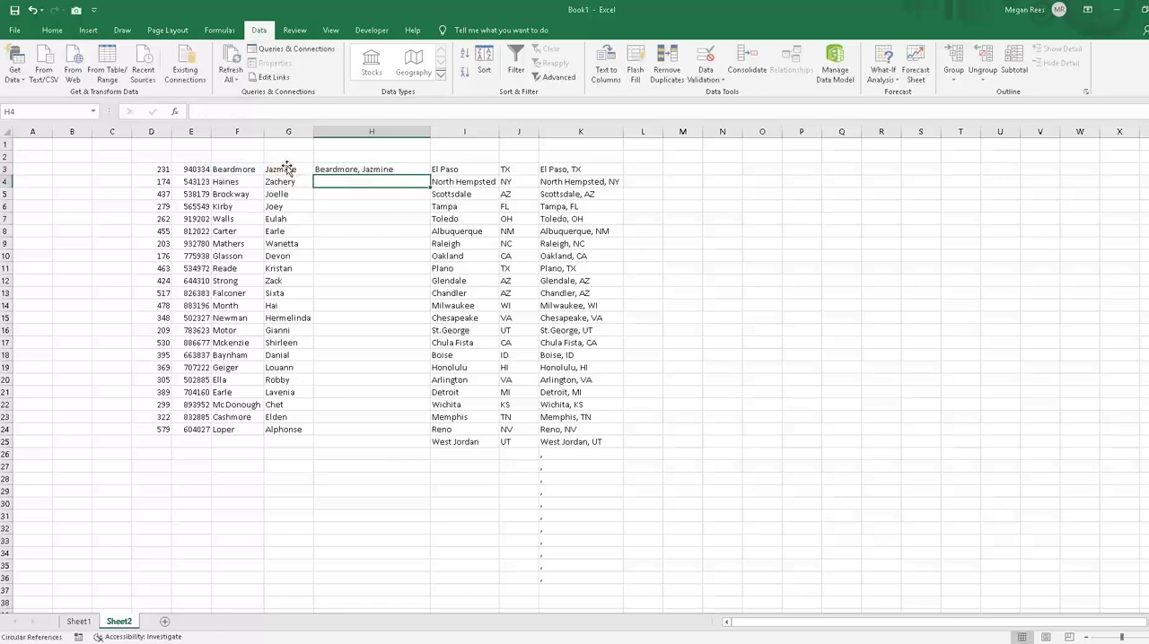
# Step: Fill the H3 name formula down through H24 for all the records
pyautogui.click(379, 171)
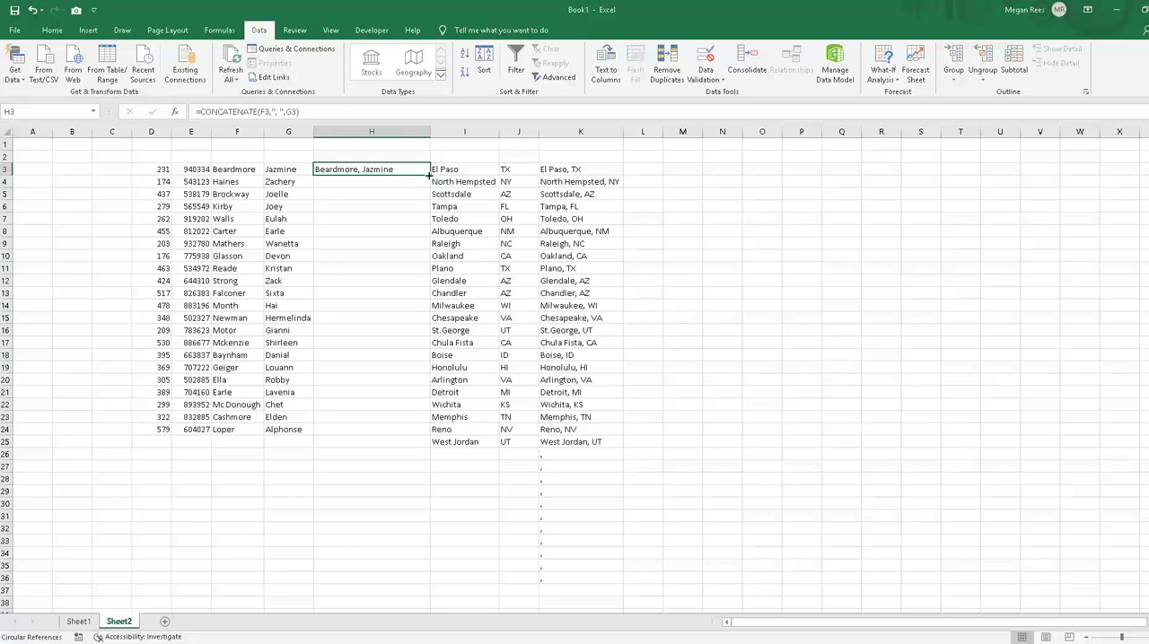
pyautogui.moveTo(430, 175); pyautogui.dragTo(418, 435)
pyautogui.click(390, 512)
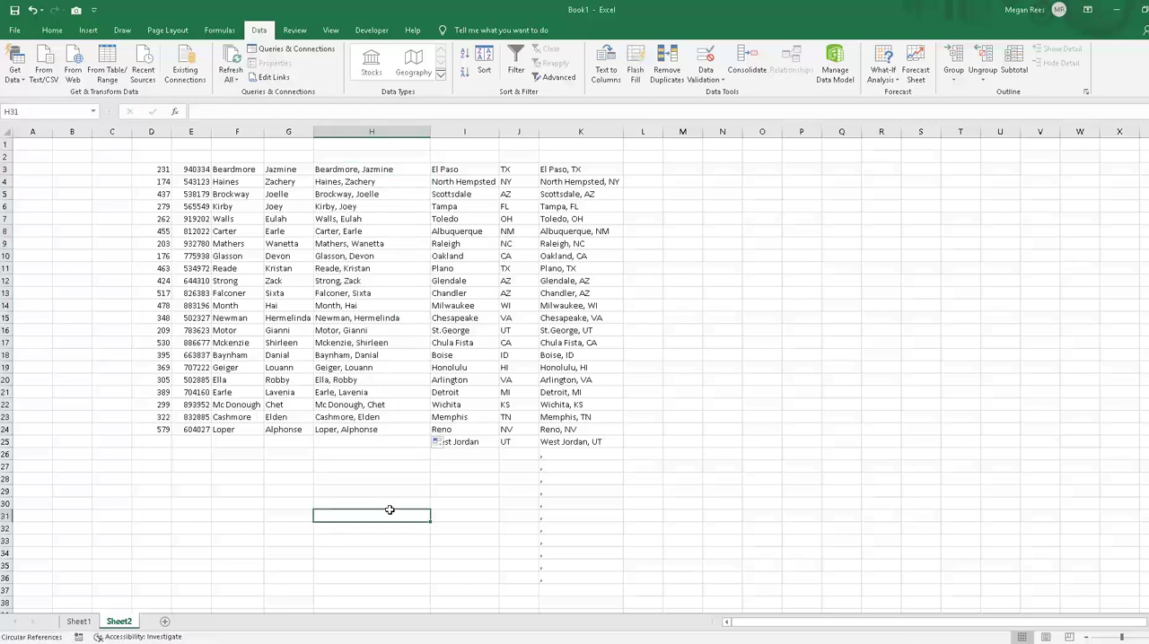
pyautogui.click(668, 408)
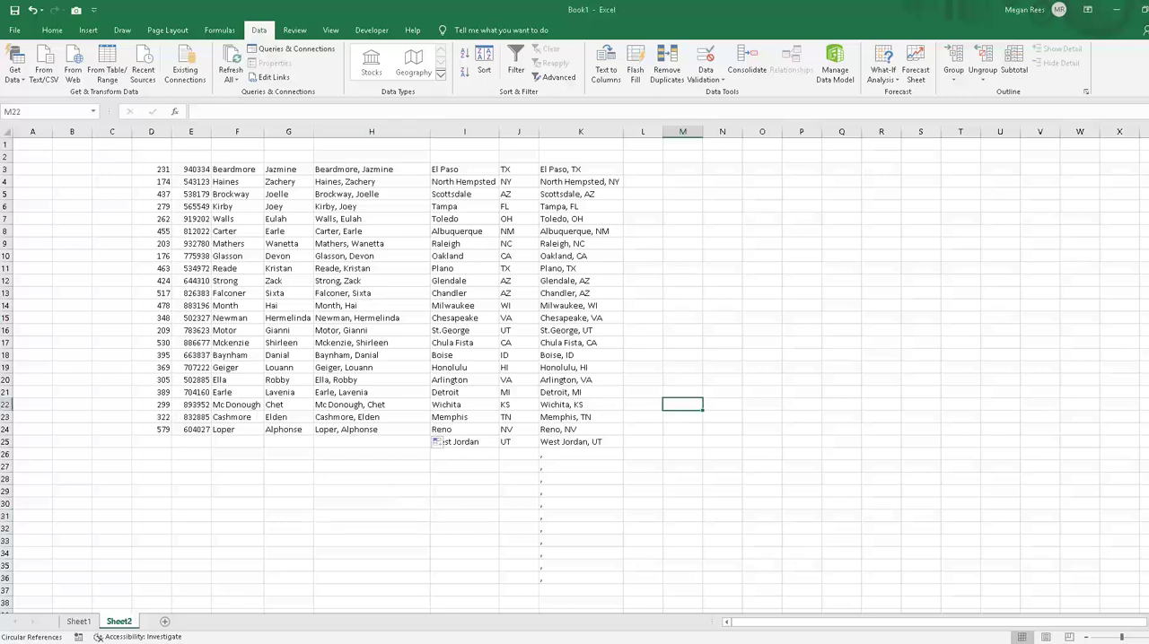
pyautogui.click(350, 376)
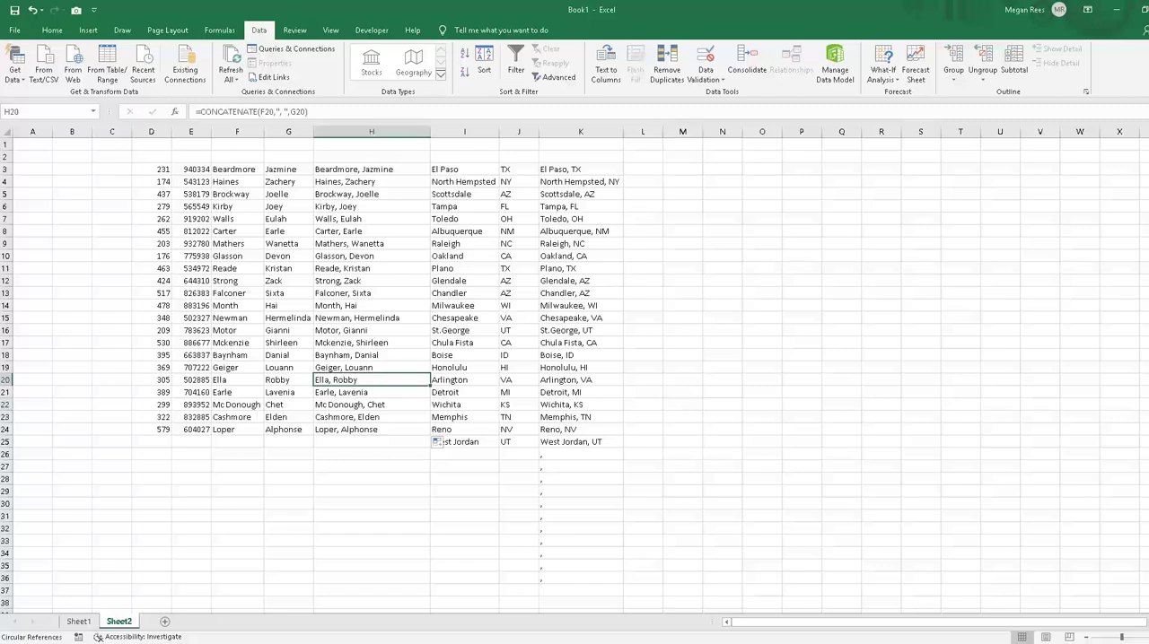
# Step: Switch to the Excel 2019 Lesson 5.xlsx workbook and move its window higher on the screen
pyautogui.hotkey('alt', 'Tab')
pyautogui.click(700, 325)
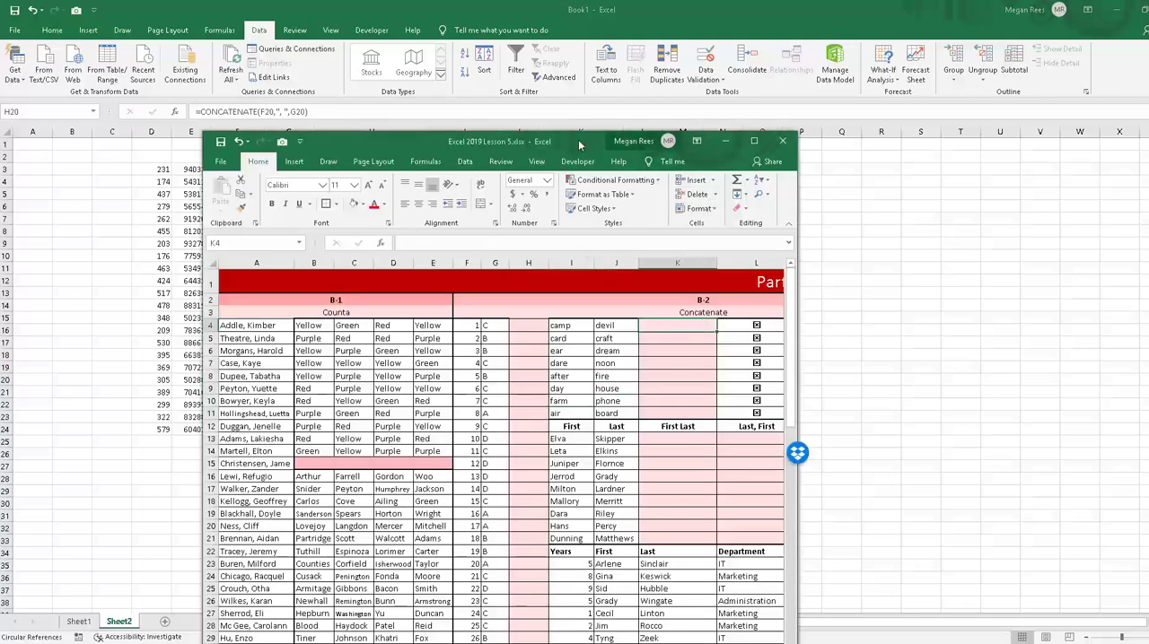
pyautogui.moveTo(580, 145); pyautogui.dragTo(554, 104)
# Step: Enter =CONCATENATE(I4,J4) in K4 of the Concatenate section to join the first row's two words
pyautogui.write('=')
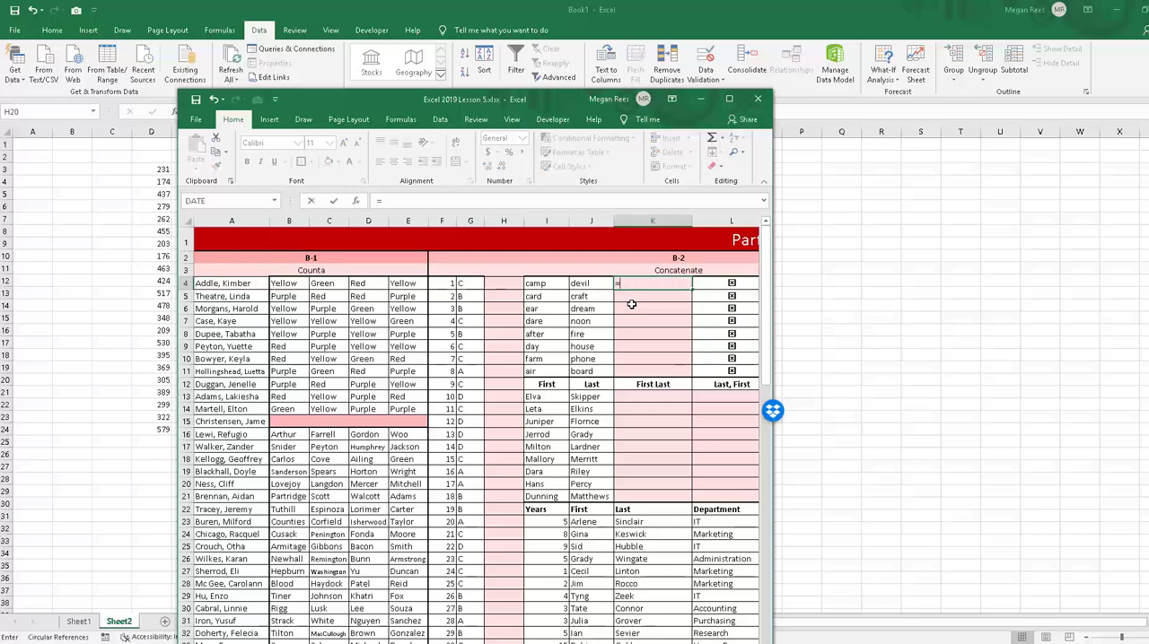
pyautogui.write('concaten')
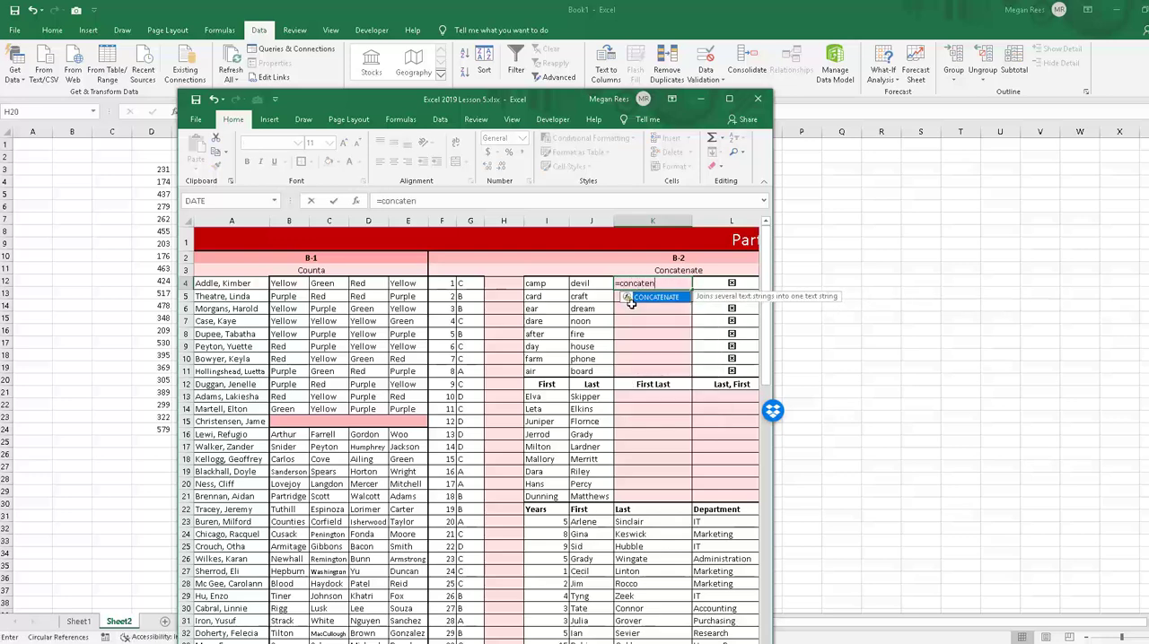
pyautogui.write('ate(')
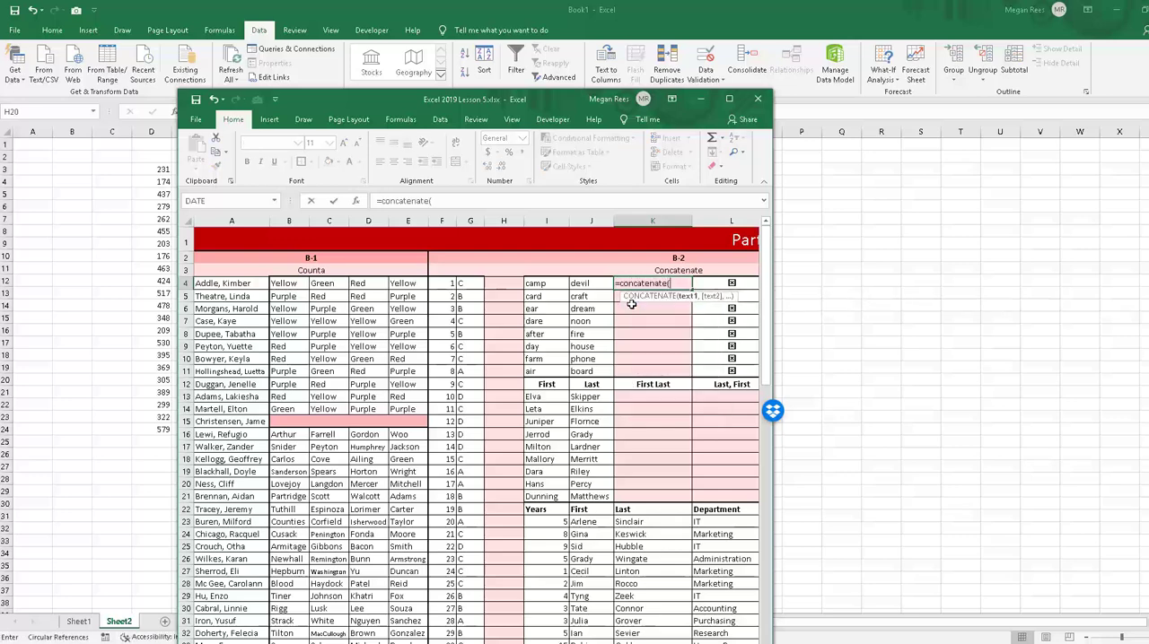
pyautogui.click(548, 284)
pyautogui.write(',')
pyautogui.click(583, 284)
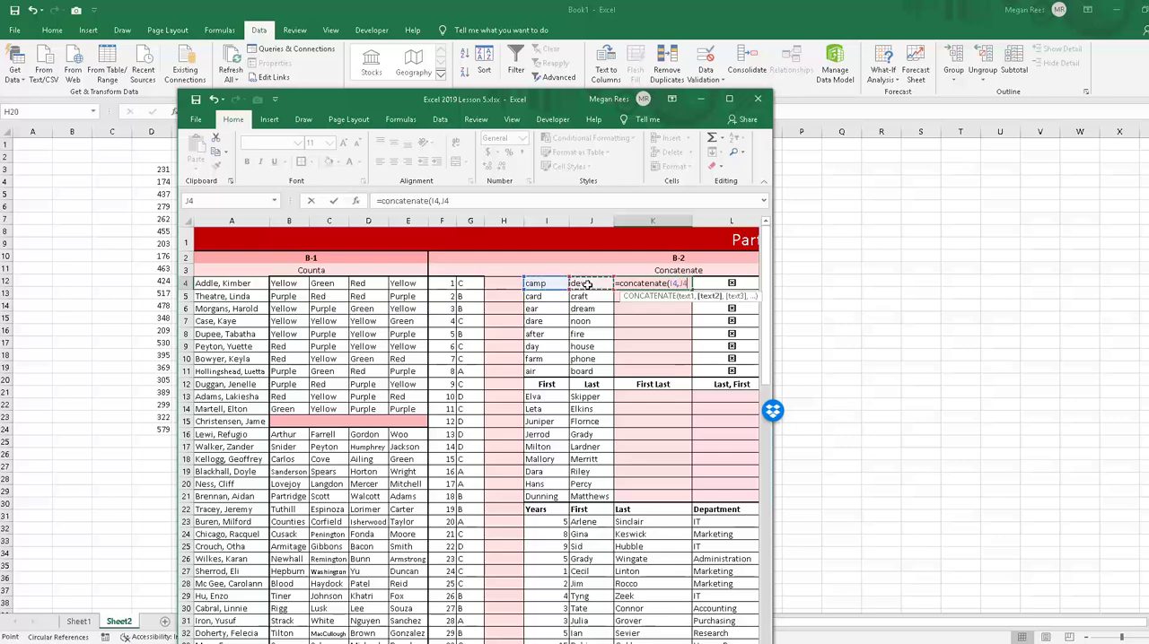
pyautogui.press('Return')
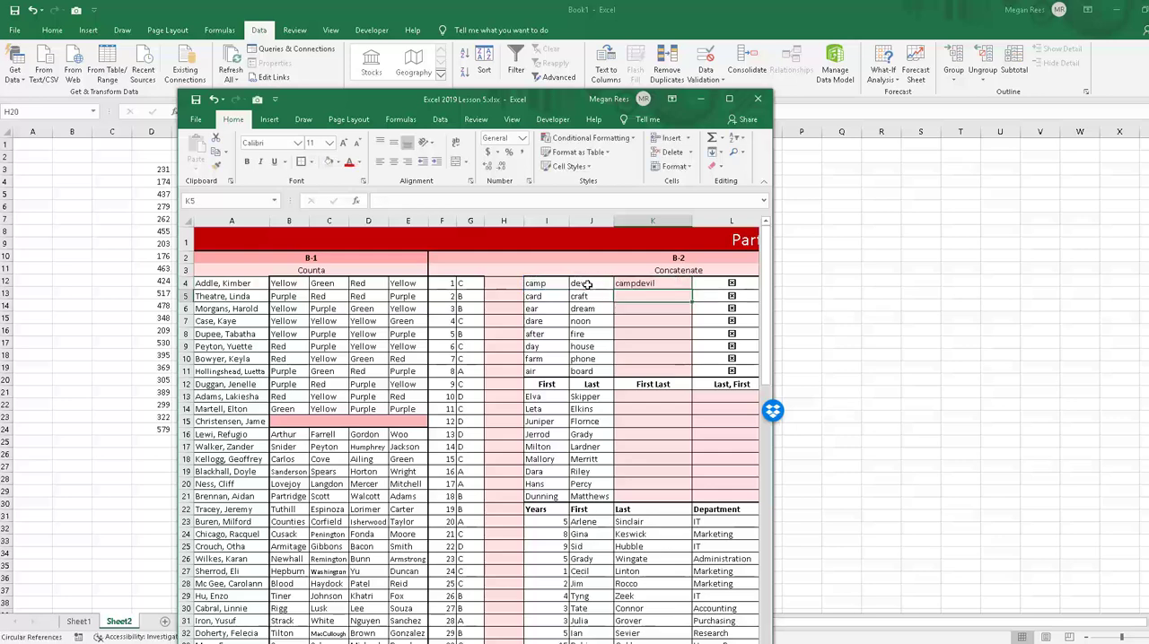
# Step: Replace the formula in K4 with =CONCATENATE(I4,J8) to join "camp" and "fire" into a compound word
pyautogui.click(651, 283)
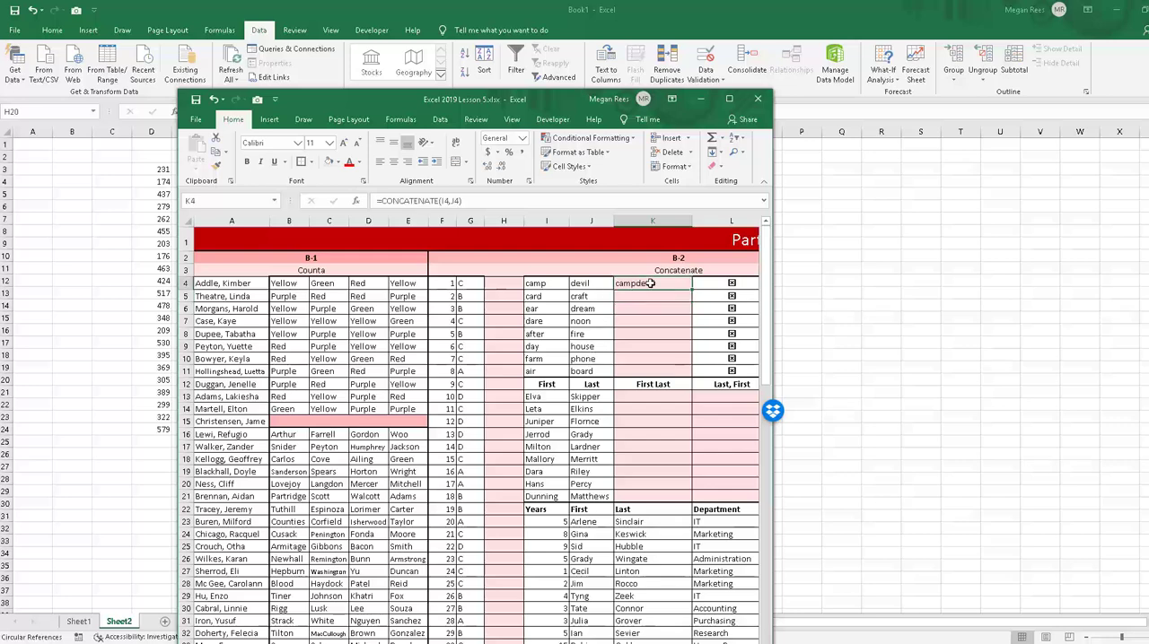
pyautogui.write('=conc')
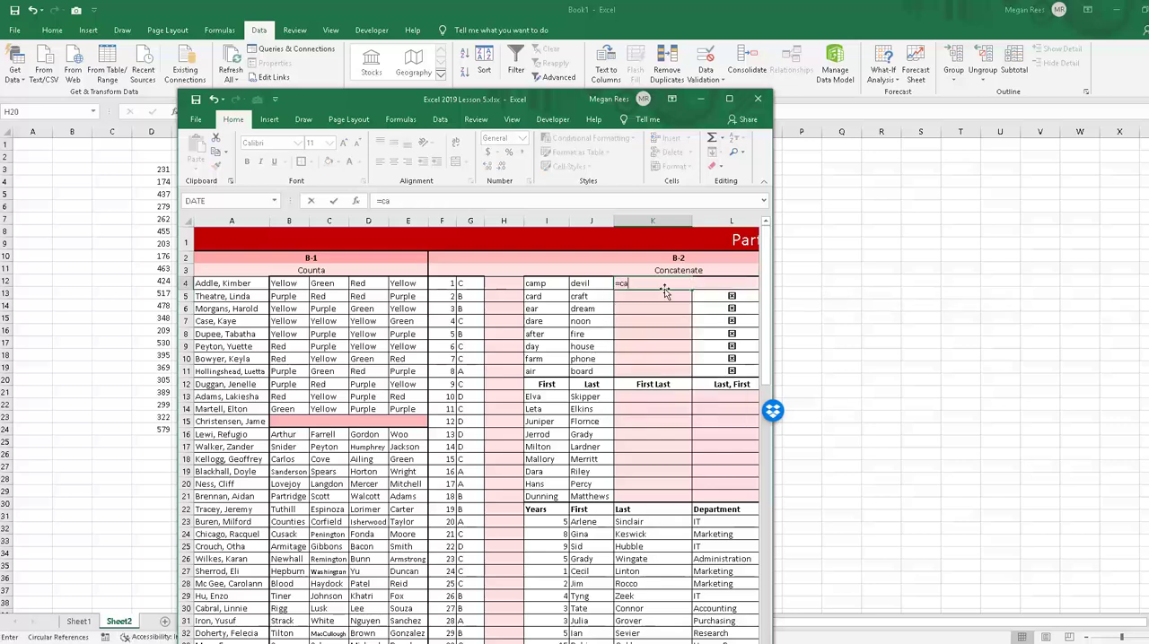
pyautogui.press('BackSpace')
pyautogui.press('BackSpace')
pyautogui.press('BackSpace')
pyautogui.press('BackSpace')
pyautogui.write('con')
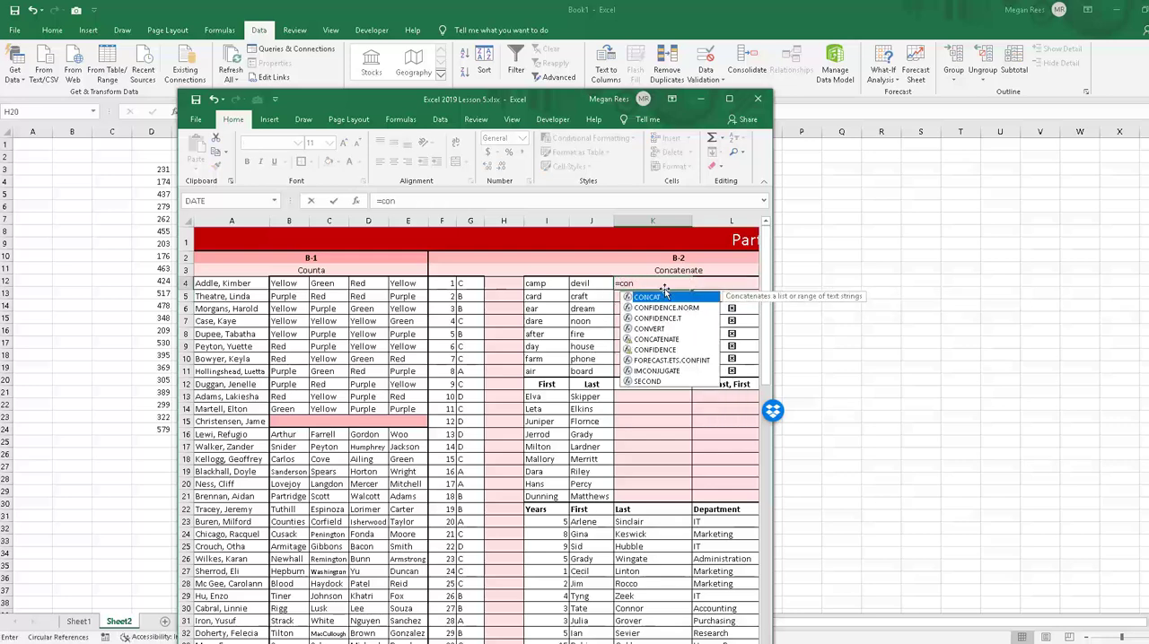
pyautogui.write('catenat')
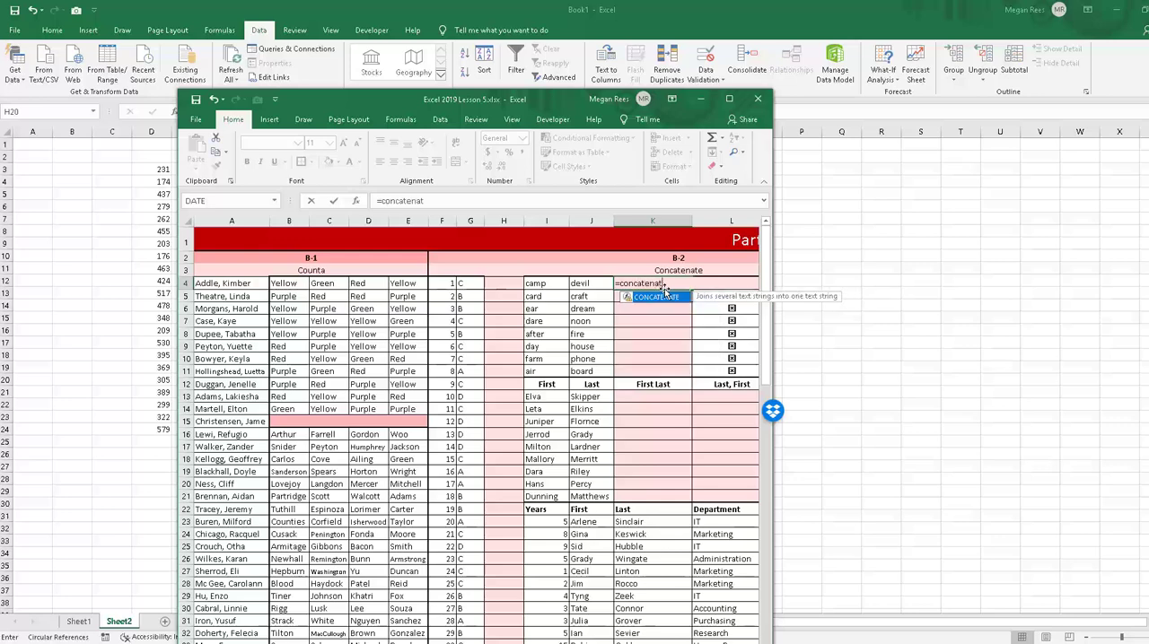
pyautogui.write('e(')
pyautogui.click(554, 281)
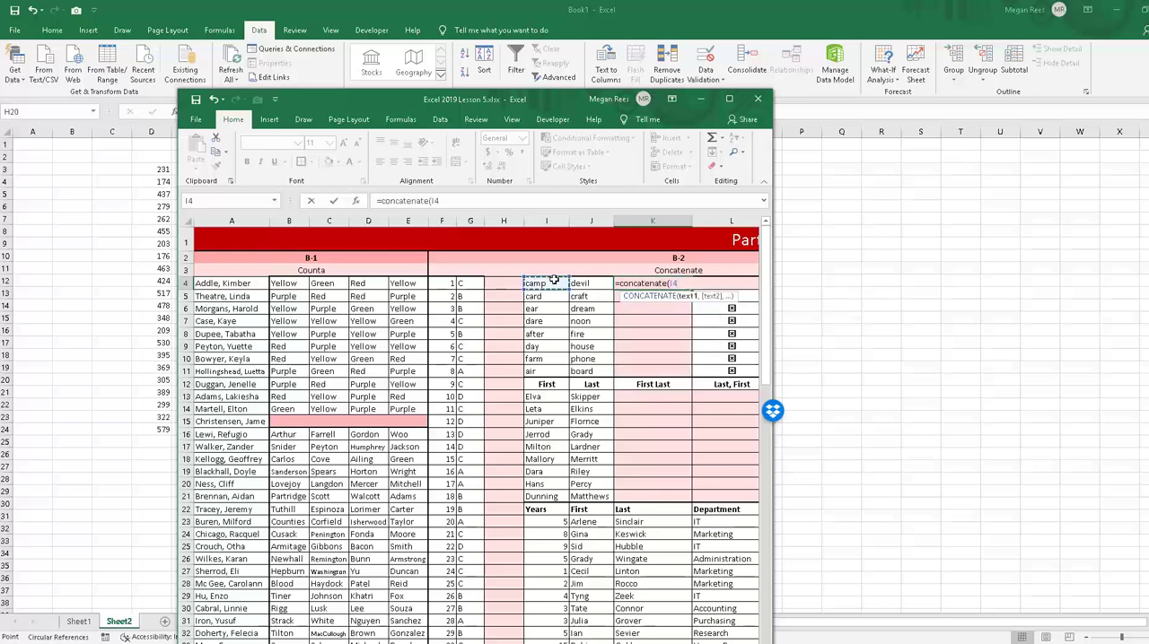
pyautogui.write(',')
pyautogui.click(592, 334)
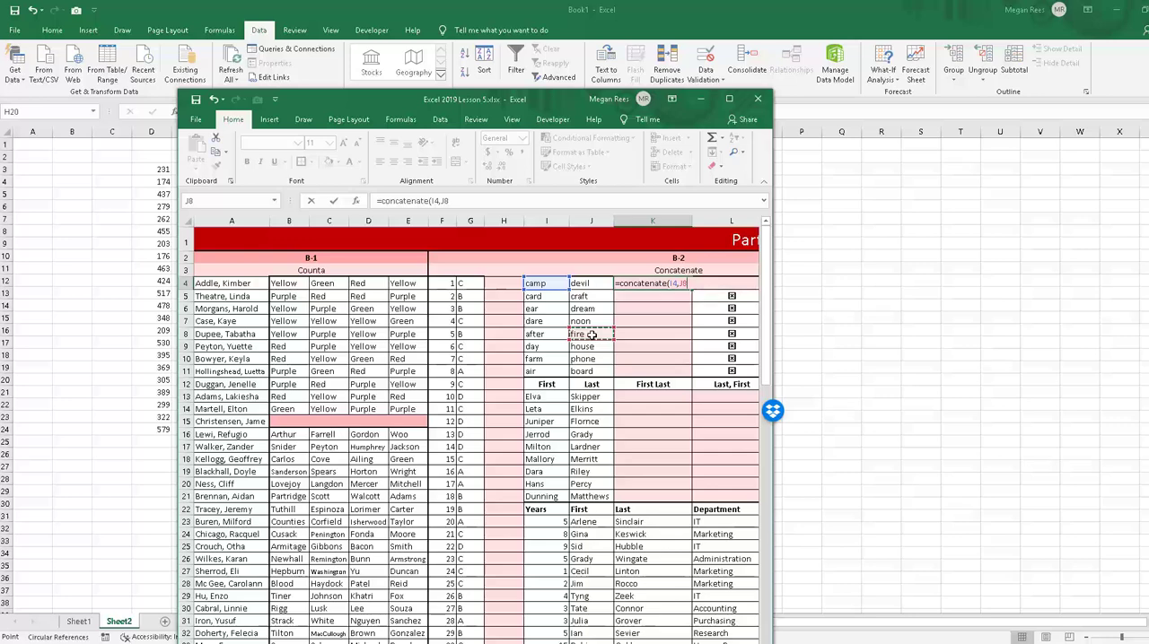
pyautogui.press('Return')
pyautogui.click(665, 274)
pyautogui.click(680, 283)
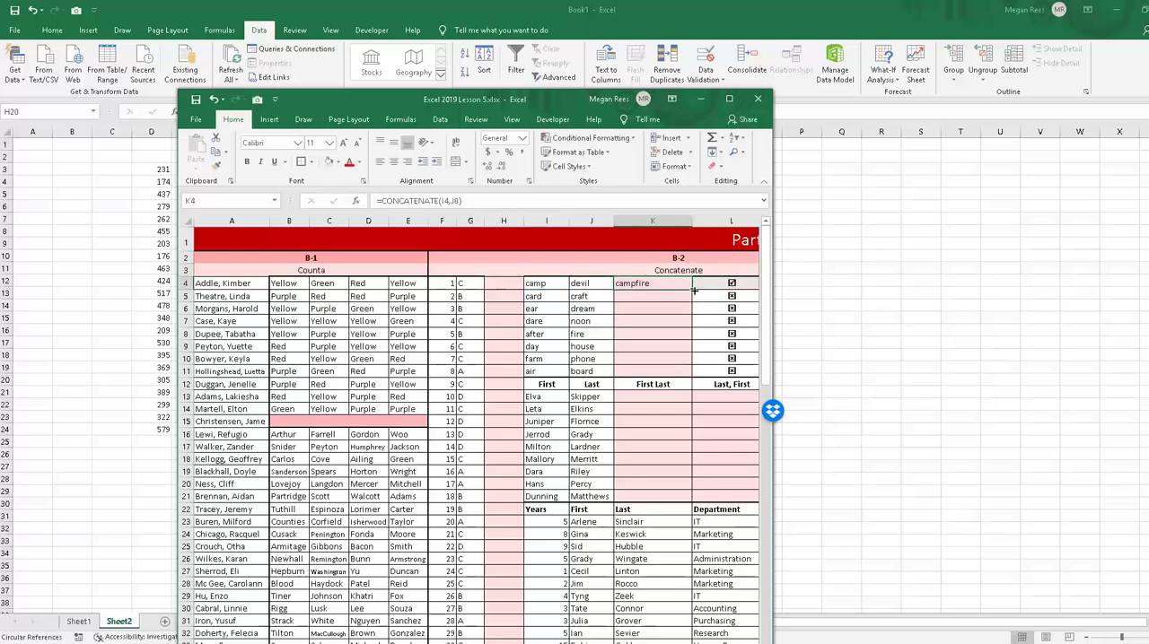
# Step: Try to fill the K4 compound-word formula down the column through K9, and undo the fill
pyautogui.moveTo(693, 291); pyautogui.dragTo(693, 352)
pyautogui.click(682, 334)
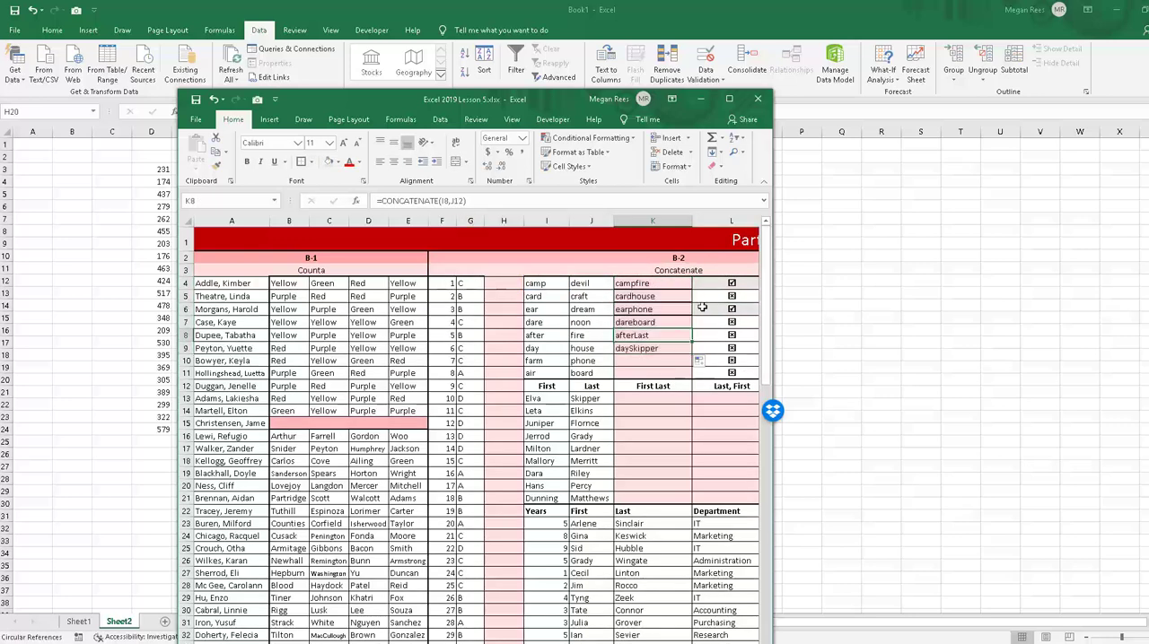
pyautogui.hotkey('ctrl', 'z')
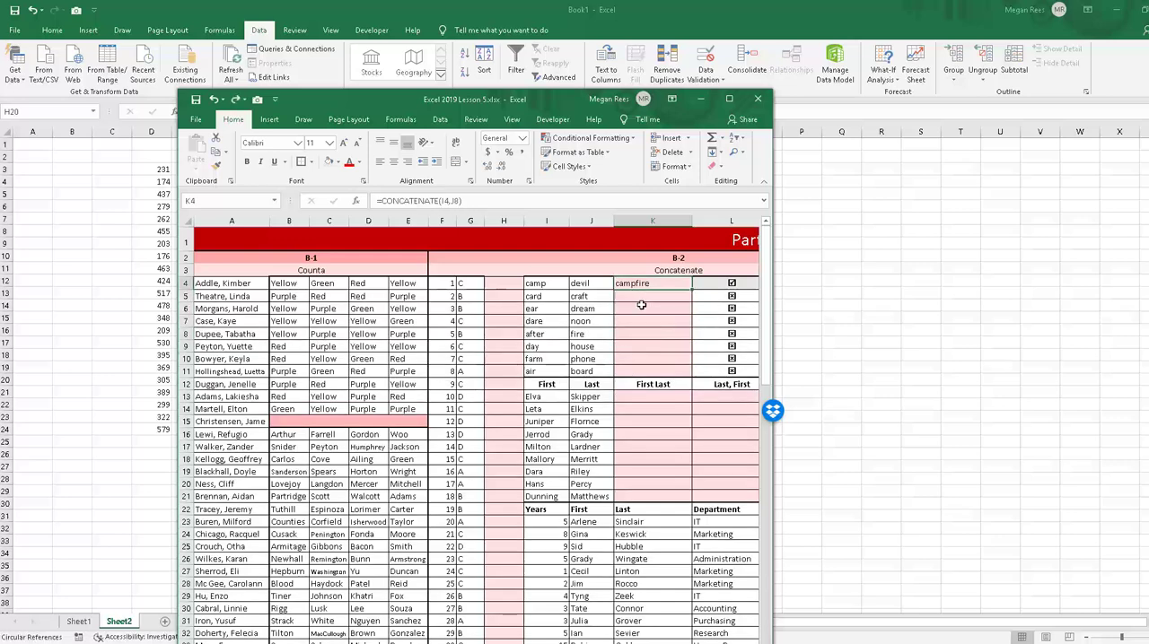
# Step: Examine the word lists in columns I and J for pairs that form other compound words
pyautogui.click(642, 307)
pyautogui.click(639, 322)
pyautogui.click(552, 296)
pyautogui.click(583, 320)
pyautogui.click(549, 333)
pyautogui.click(590, 357)
pyautogui.click(549, 359)
pyautogui.click(592, 310)
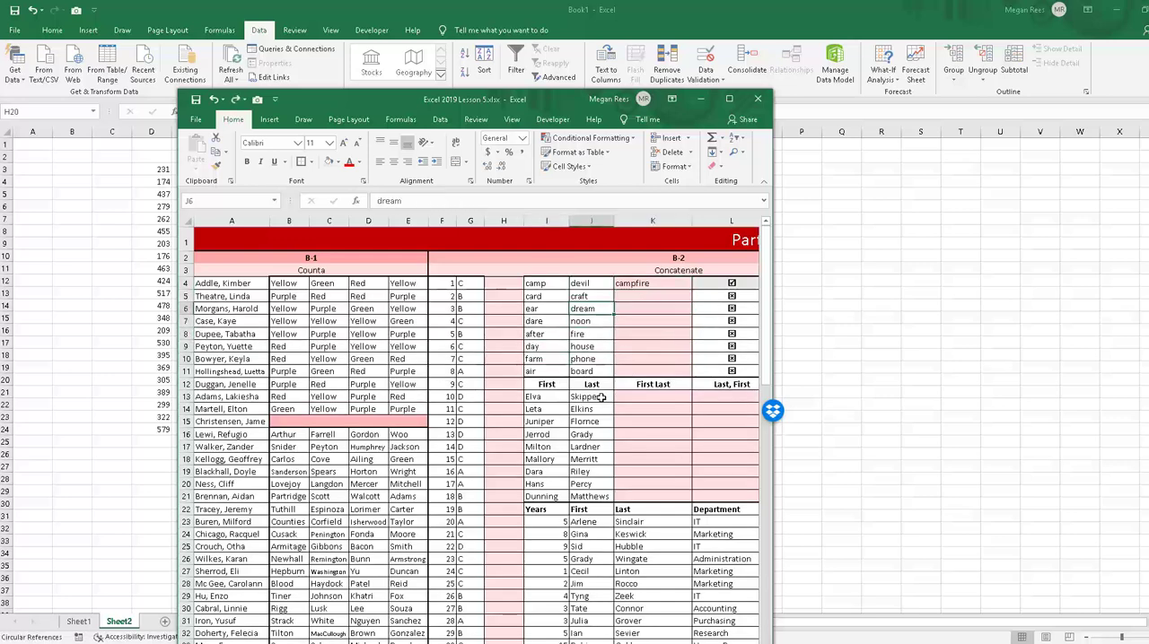
pyautogui.click(652, 422)
pyautogui.click(653, 320)
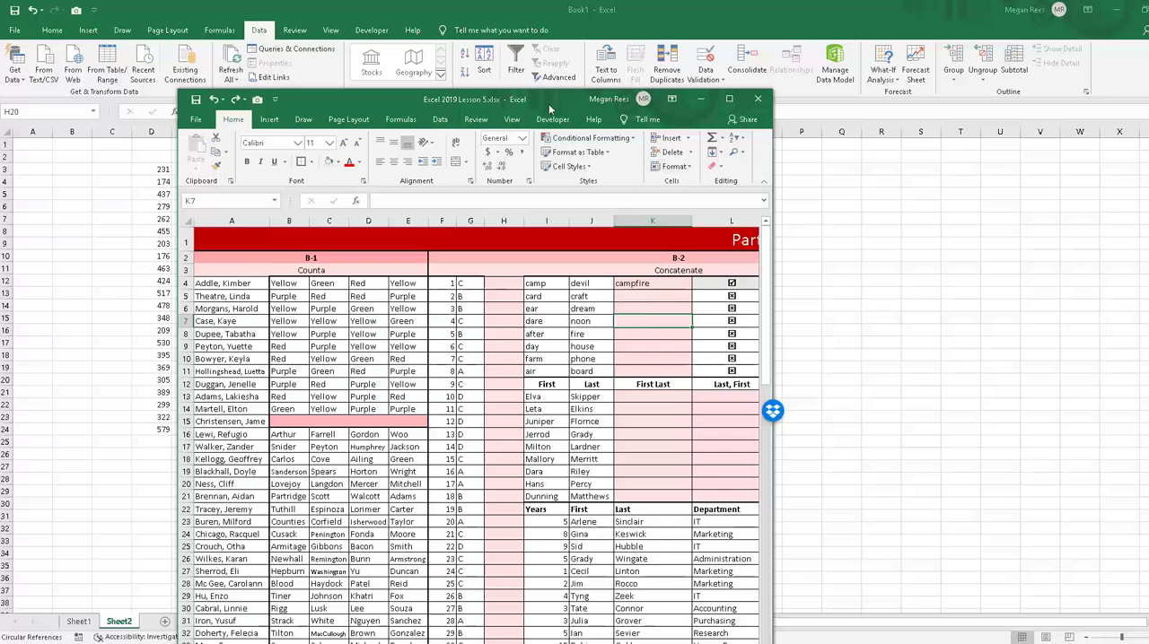
# Step: Show the Lesson 5 workbook full-screen and select M23, the first sentence cell of the department and years table
pyautogui.click(701, 98)
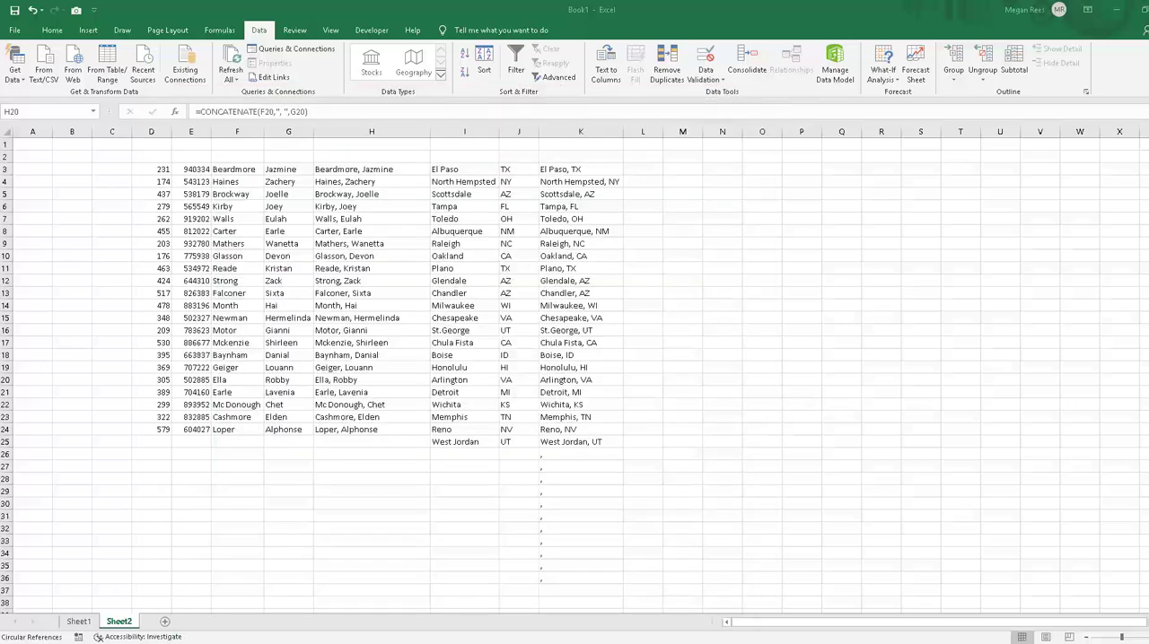
pyautogui.scroll(-1, 643, 449)
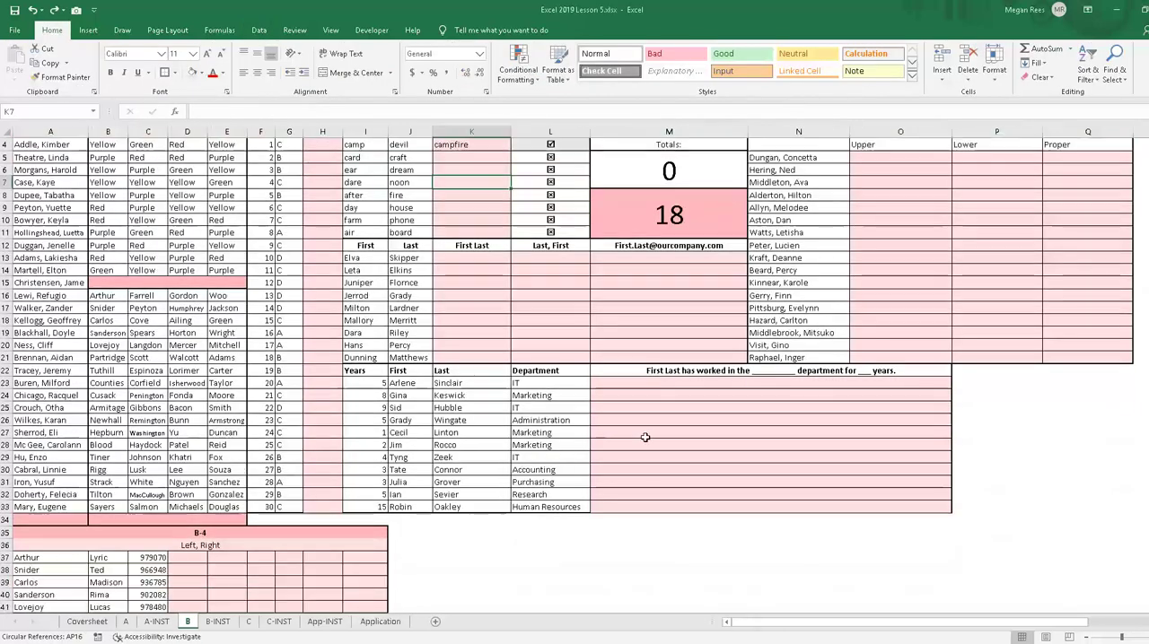
pyautogui.click(649, 377)
pyautogui.click(629, 384)
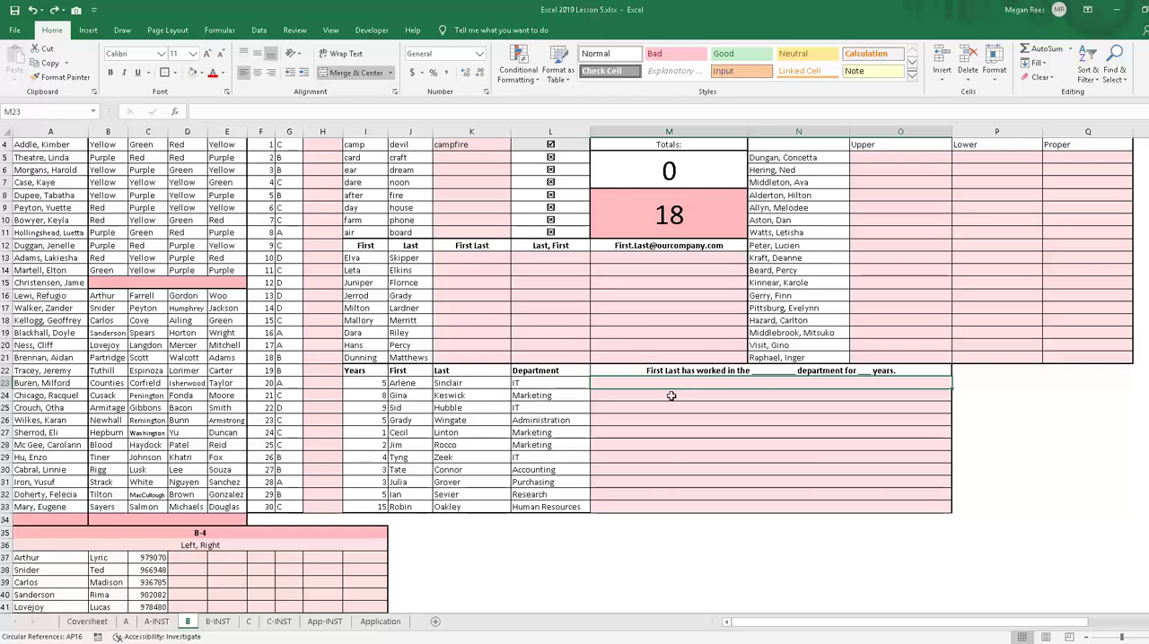
# Step: Enter =CONCATENATE(J23," ",K23) in M23 to join the first and last name with a space
pyautogui.write('=')
pyautogui.press('BackSpace')
pyautogui.write('+con')
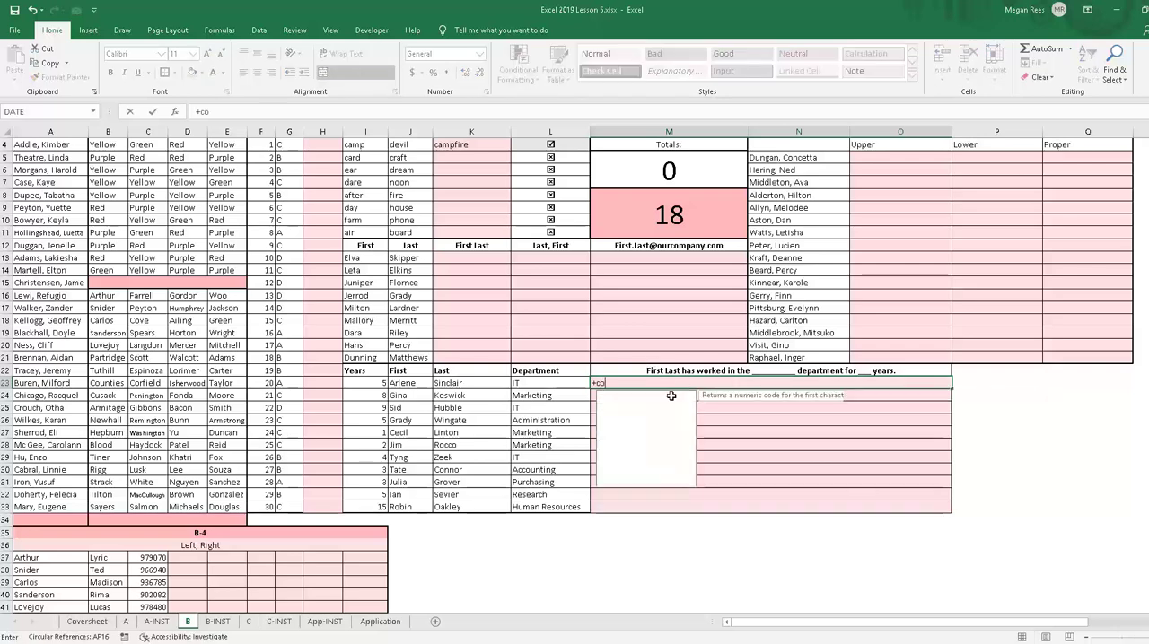
pyautogui.press('BackSpace')
pyautogui.press('BackSpace')
pyautogui.press('BackSpace')
pyautogui.press('BackSpace')
pyautogui.write('=')
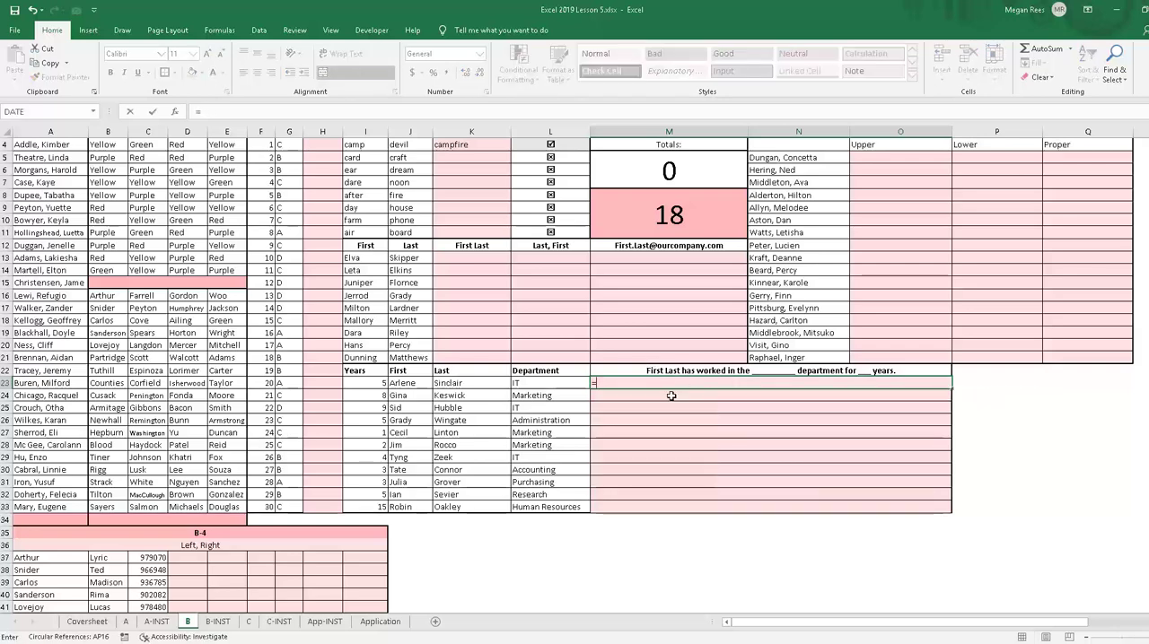
pyautogui.write('concatenate(')
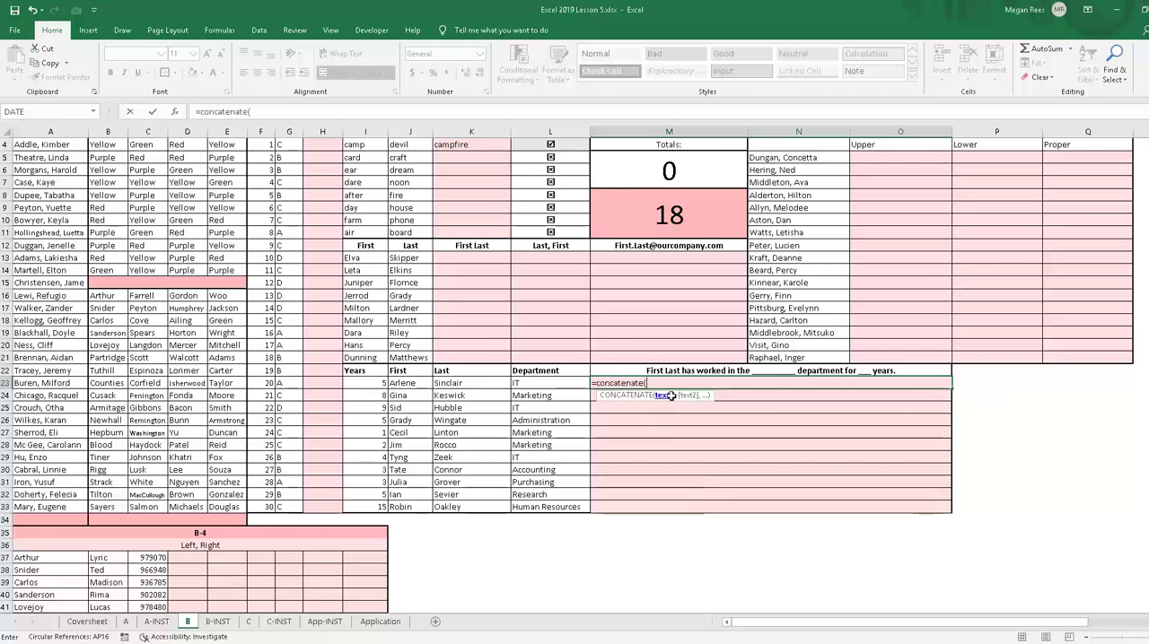
pyautogui.click(414, 385)
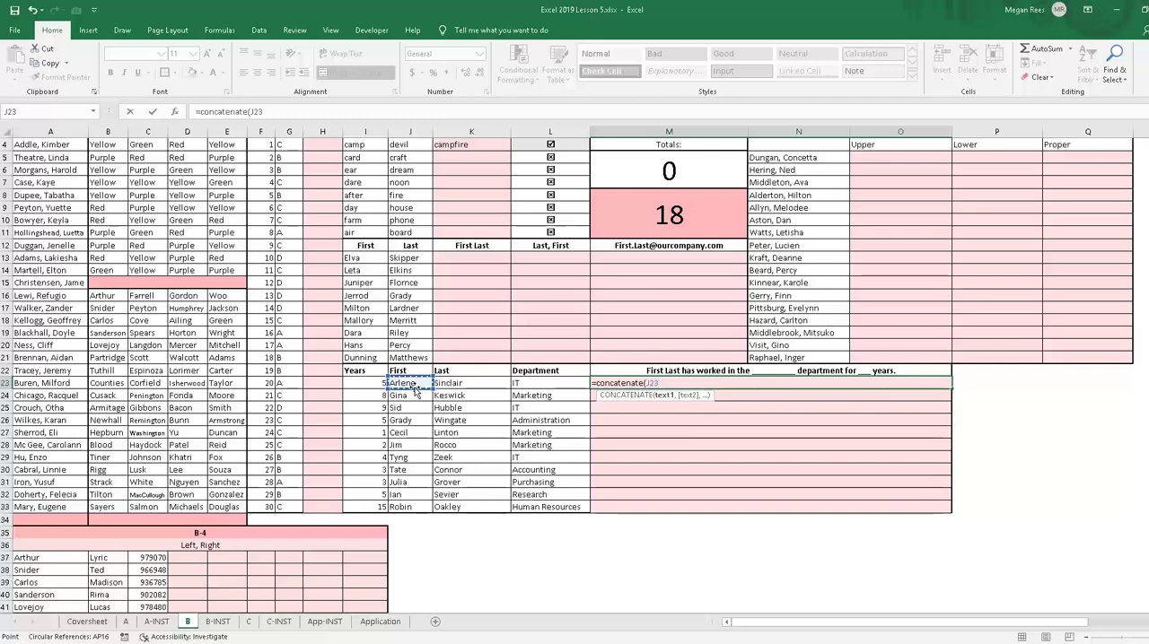
pyautogui.write(',')
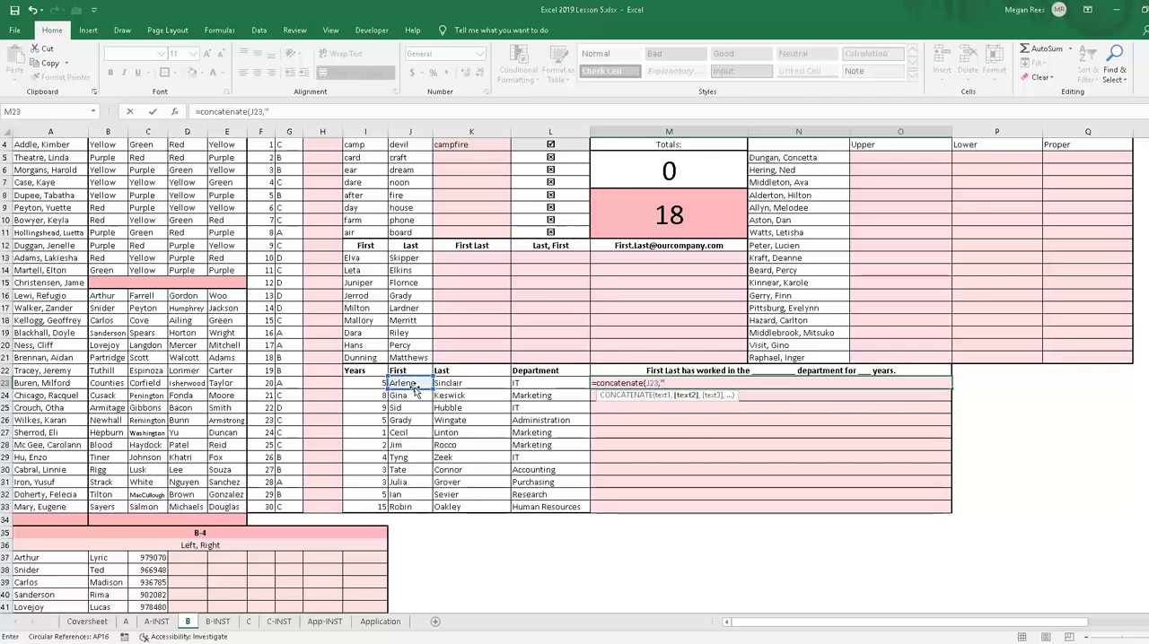
pyautogui.write('" ",')
pyautogui.click(446, 385)
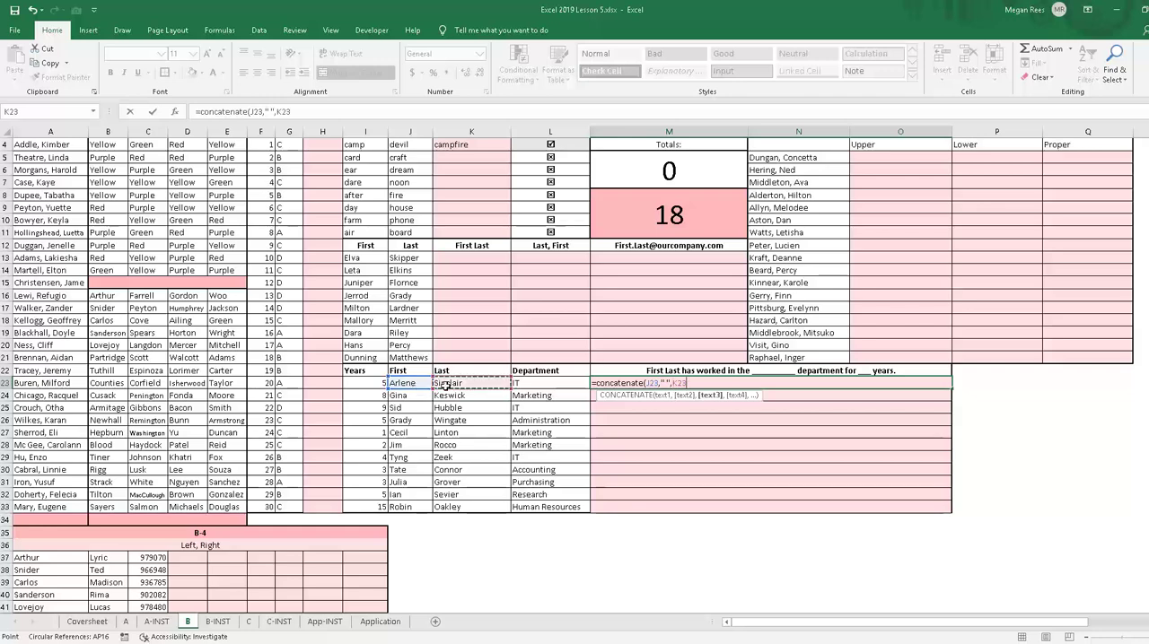
pyautogui.press('Return')
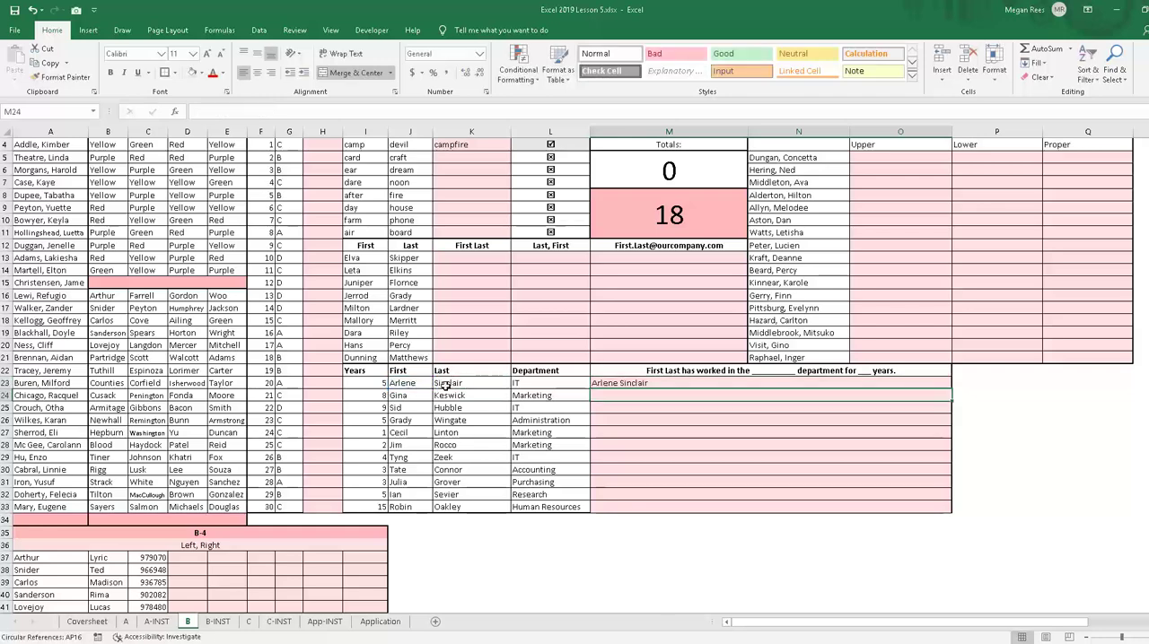
# Step: Extend the M23 formula with sentence text to read =CONCATENATE(J23," ",K23," last worked in the")
pyautogui.doubleClick(650, 382)
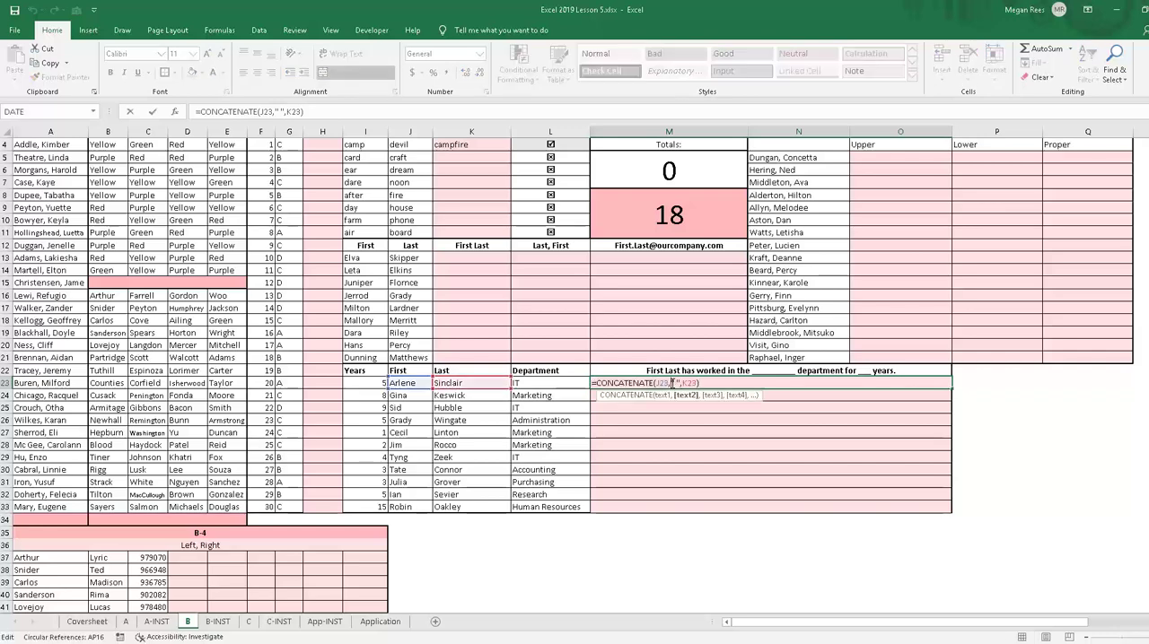
pyautogui.click(300, 117)
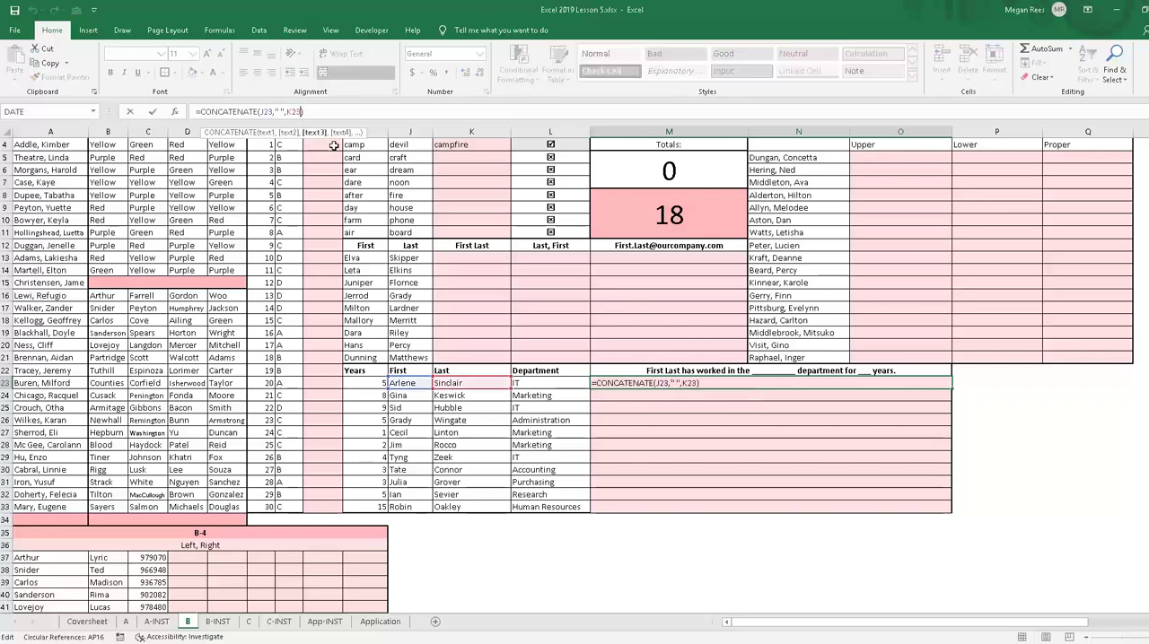
pyautogui.write(',"')
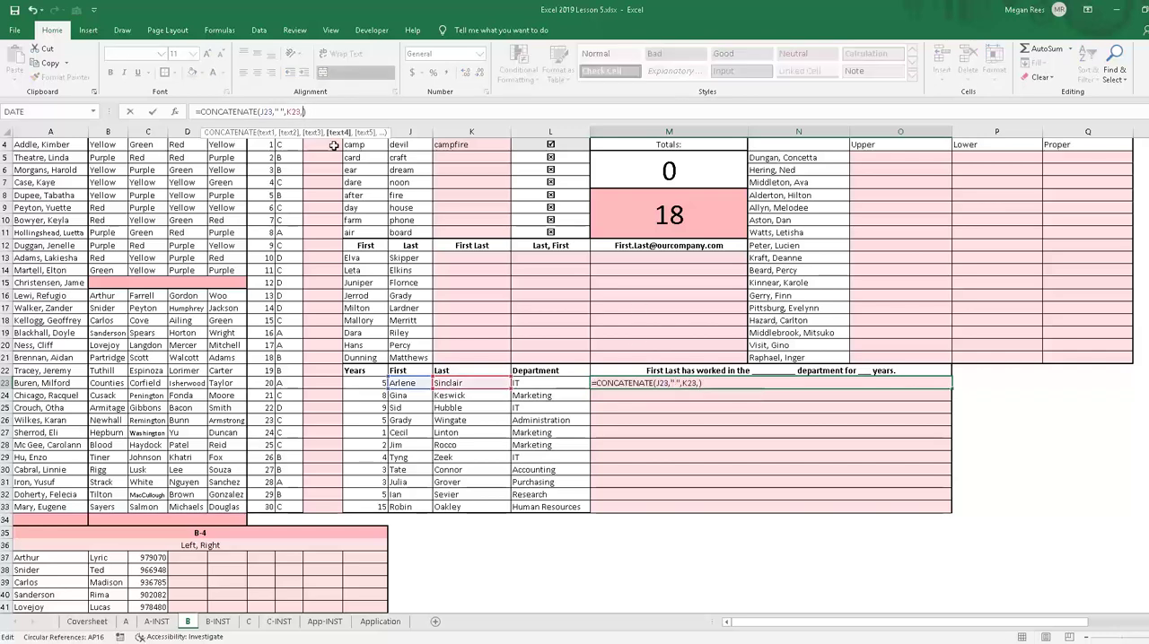
pyautogui.write('last worked in the')
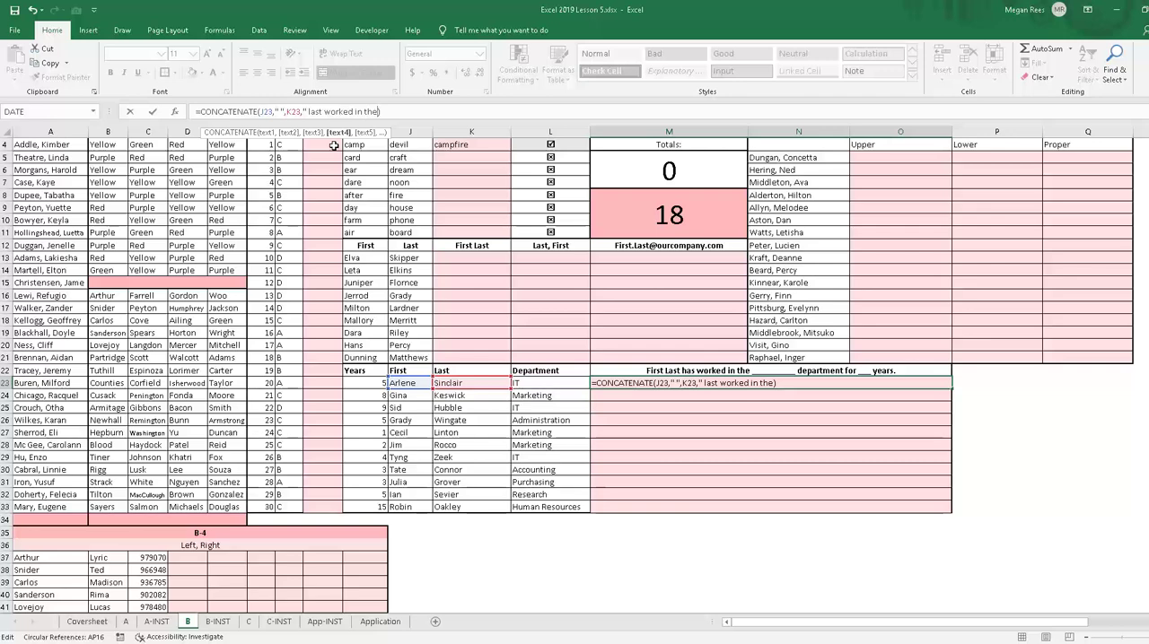
pyautogui.press('Return')
pyautogui.click(778, 481)
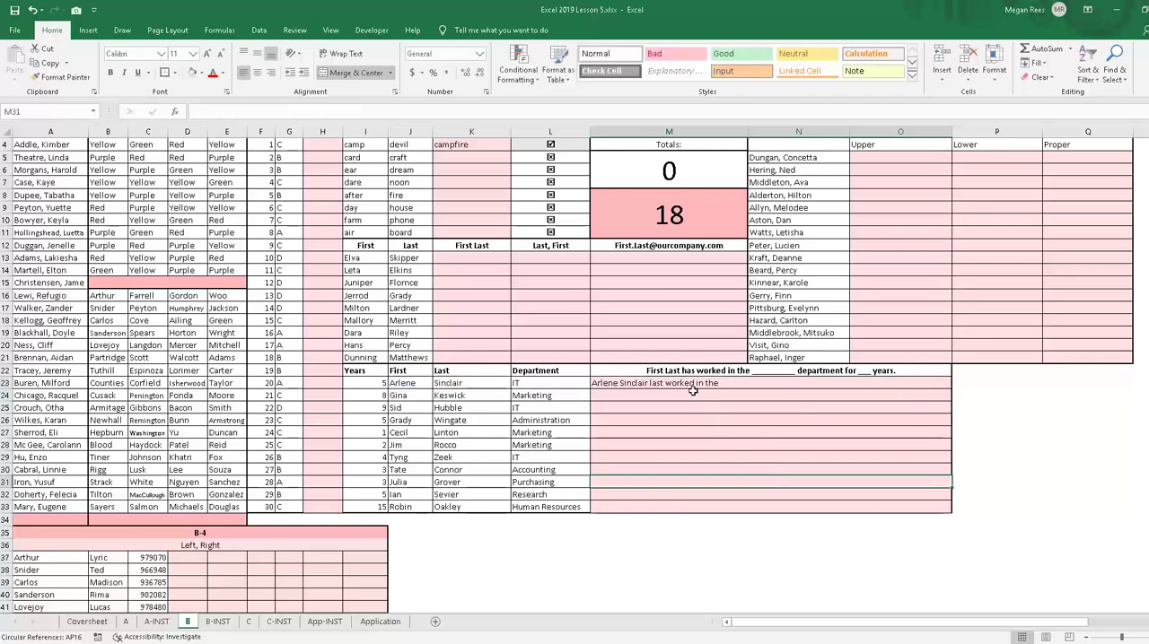
# Step: Clear the sentence formula from M23 and switch to the Book1 workbook
pyautogui.click(682, 383)
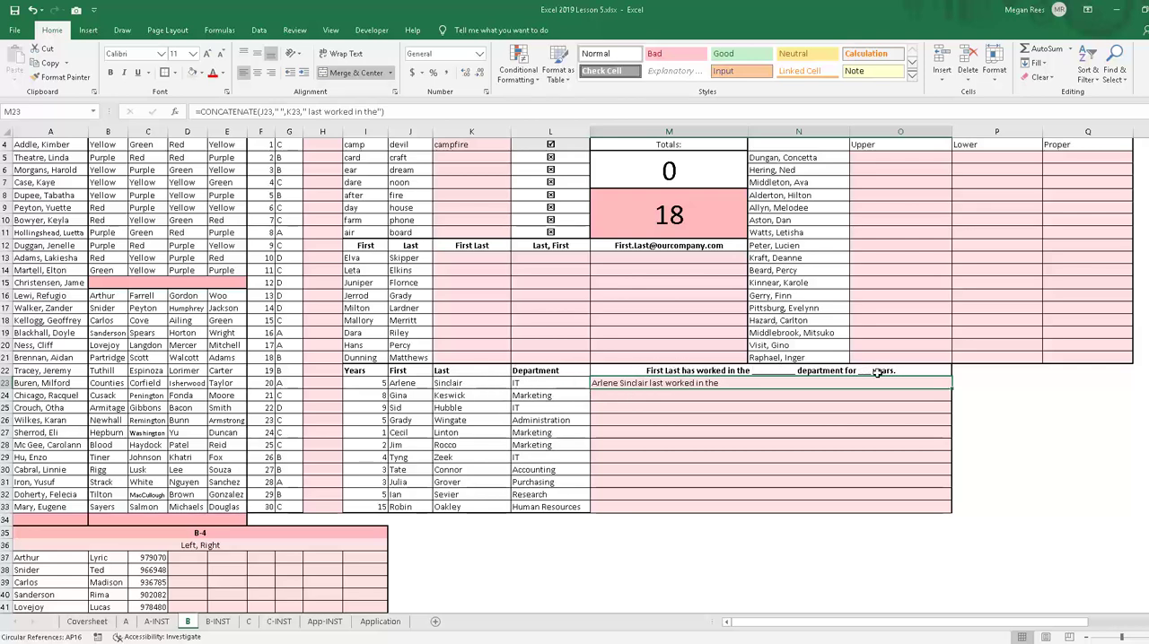
pyautogui.click(851, 461)
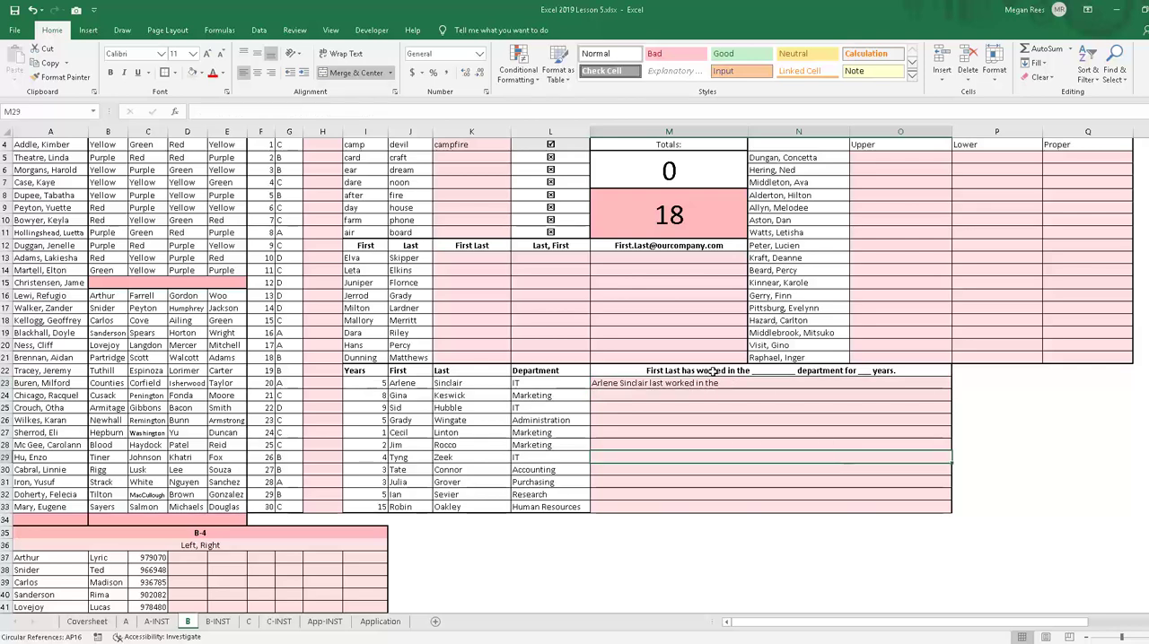
pyautogui.click(714, 382)
pyautogui.press('Delete')
pyautogui.click(773, 467)
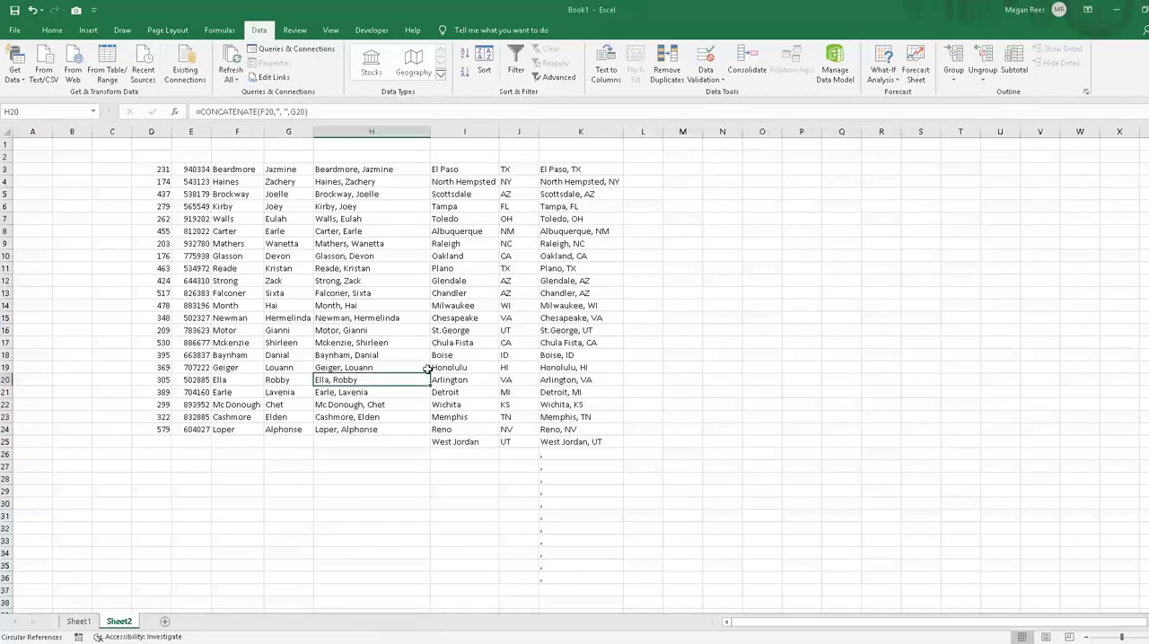
# Step: Insert six blank columns at I through N, ahead of the city and state data
pyautogui.click(427, 369)
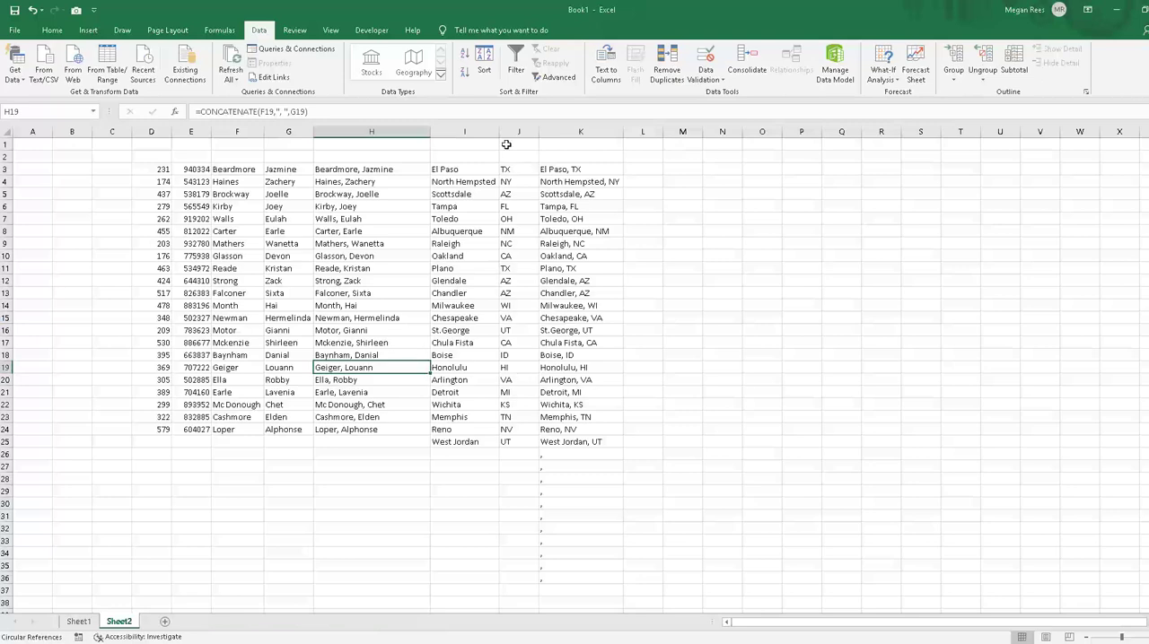
pyautogui.moveTo(464, 132); pyautogui.dragTo(723, 132)
pyautogui.rightClick(704, 213)
pyautogui.click(733, 296)
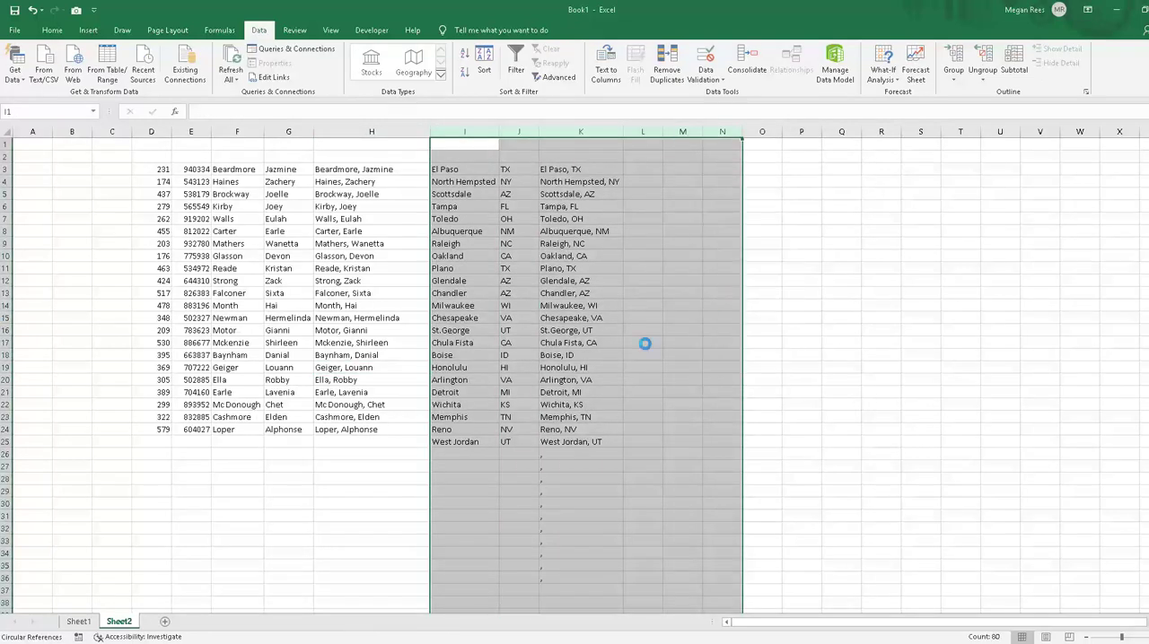
pyautogui.click(623, 366)
# Step: Enter =UPPER(H3) in I3 to convert the first record's joined name to capital letters
pyautogui.click(473, 217)
pyautogui.click(447, 181)
pyautogui.click(461, 168)
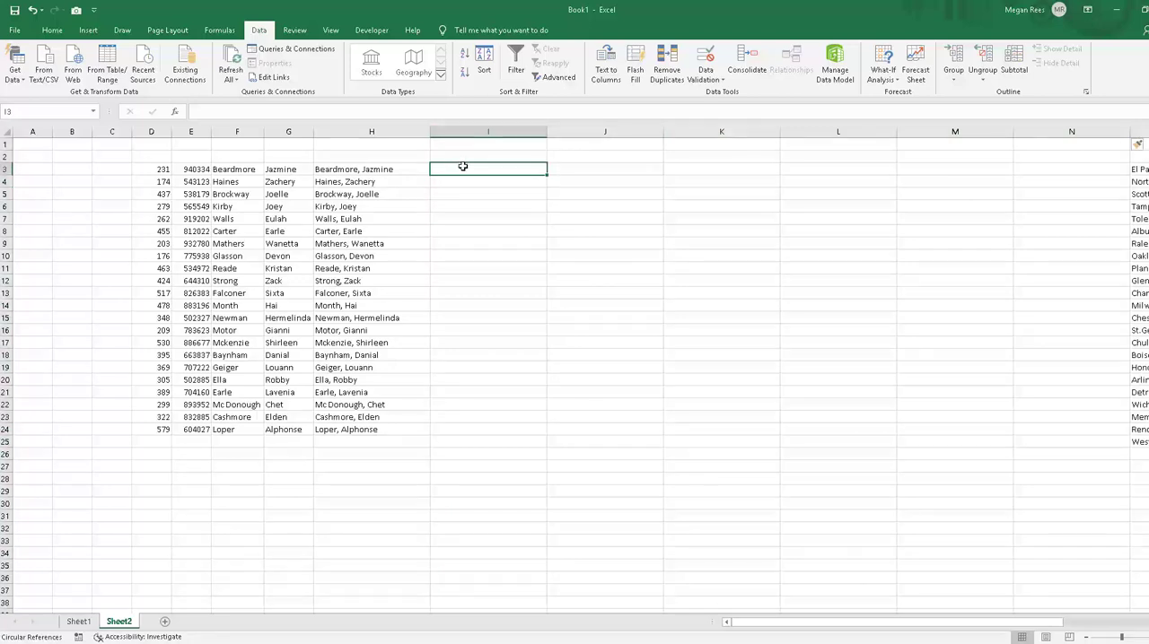
pyautogui.hotkey('alt', 'space')
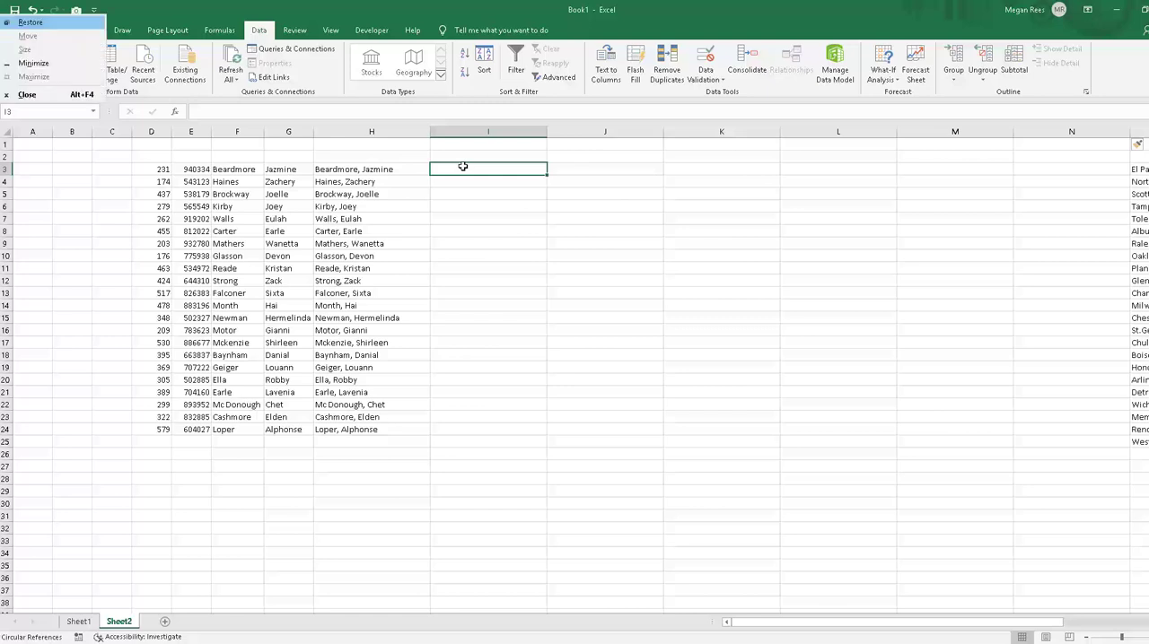
pyautogui.click(502, 282)
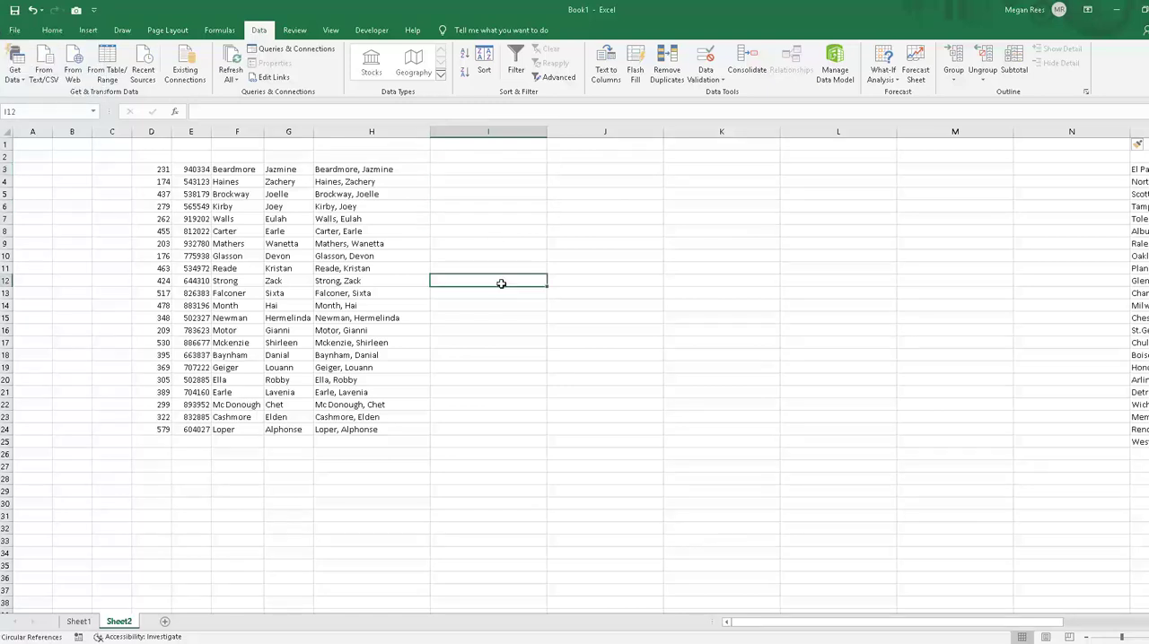
pyautogui.click(480, 167)
pyautogui.write('=upper(')
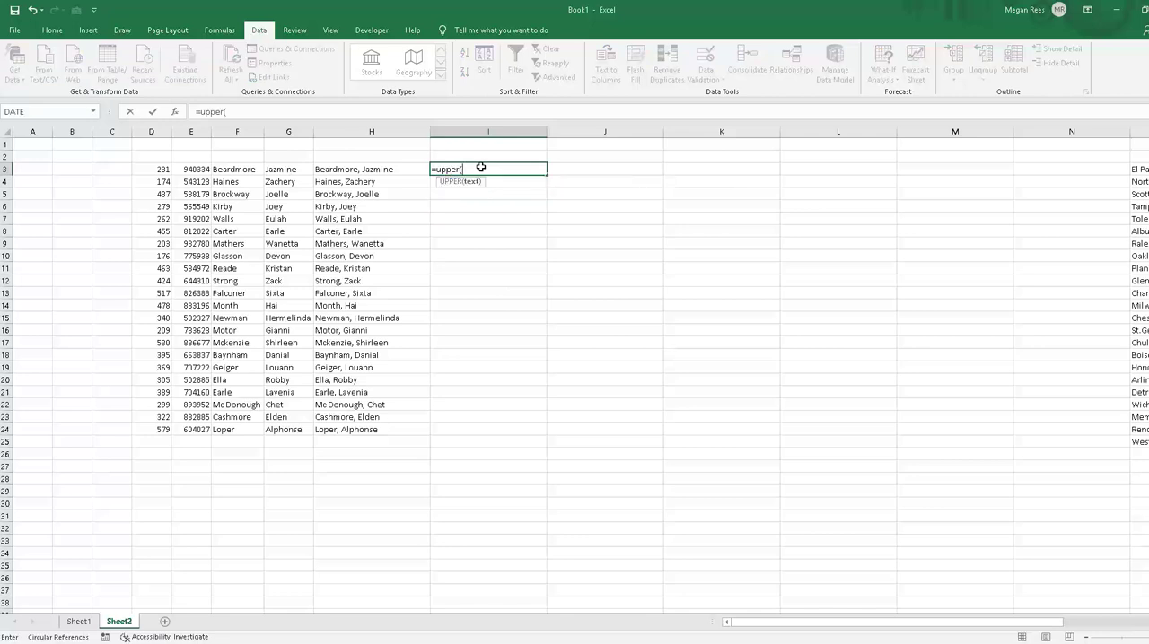
pyautogui.click(418, 169)
pyautogui.press('Return')
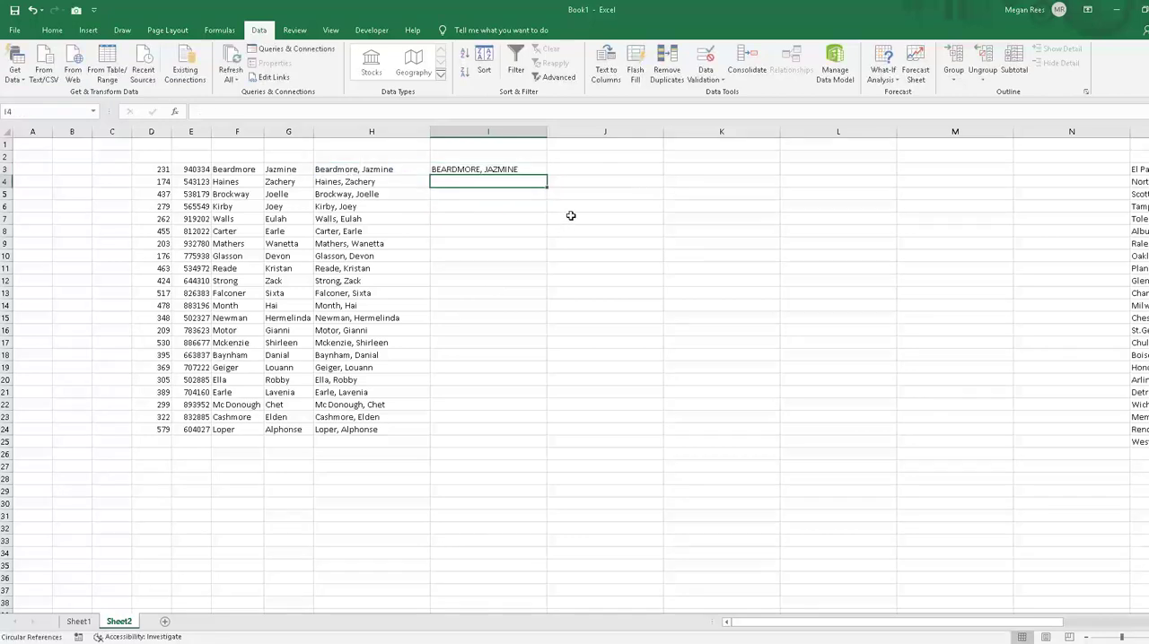
# Step: Enter =LOWER(H3) in J3 to convert the first record's joined name to lowercase
pyautogui.click(587, 170)
pyautogui.write('=loew')
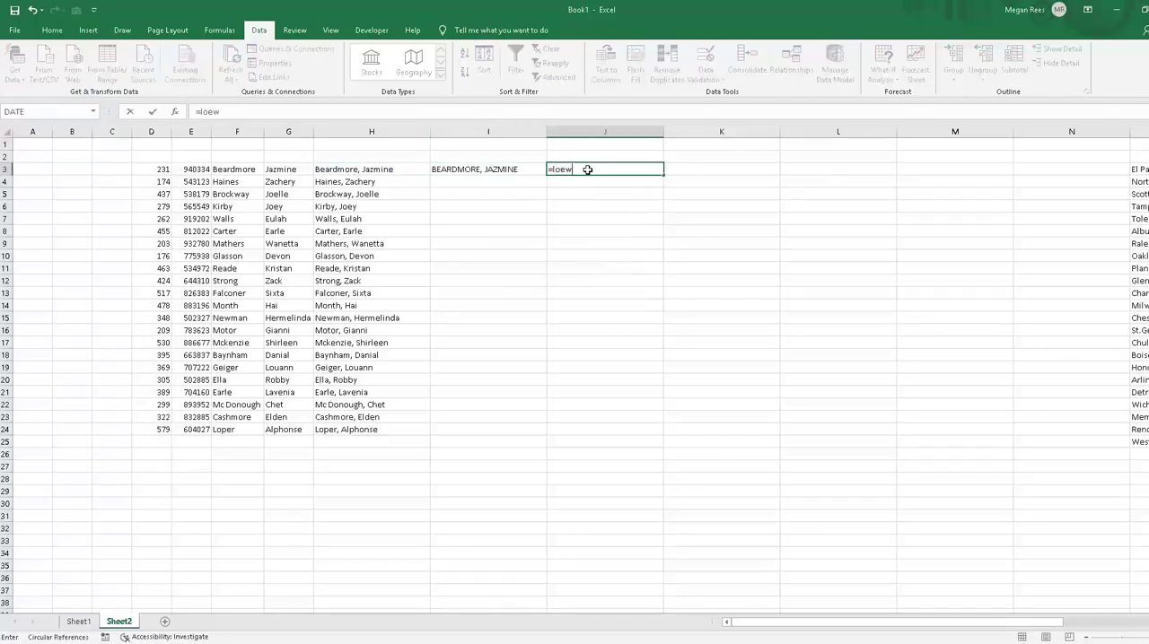
pyautogui.write('rpor(')
pyautogui.click(363, 169)
pyautogui.write(')')
pyautogui.press('Return')
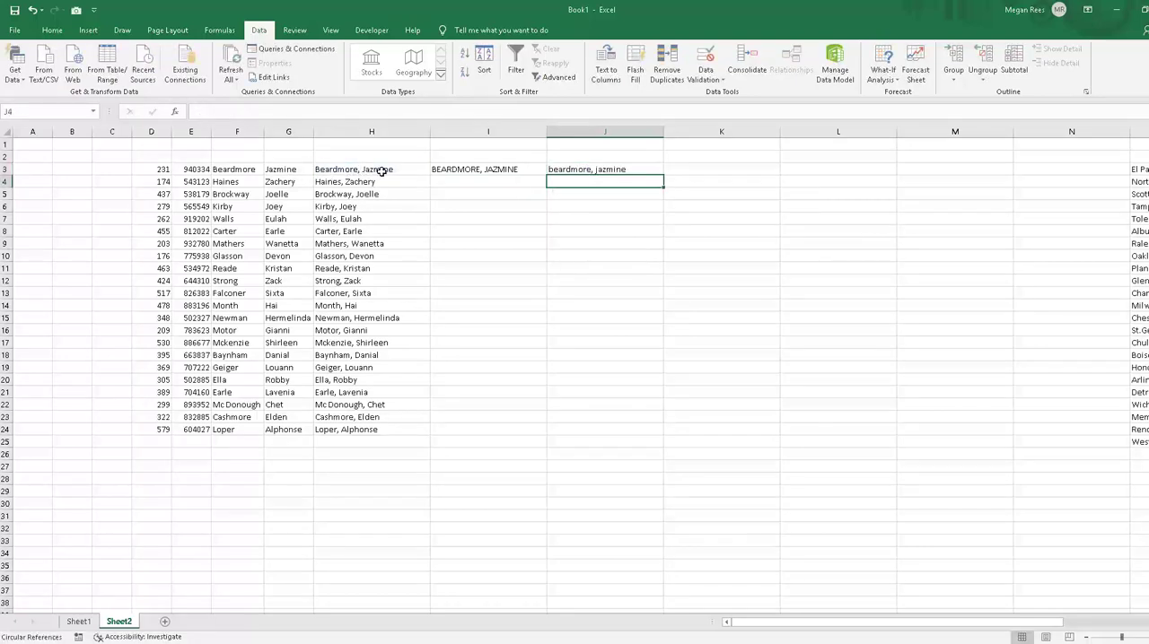
# Step: Enter =PROPER(J3) in K3 to capitalize each word of the lowercase name
pyautogui.click(727, 164)
pyautogui.write('=')
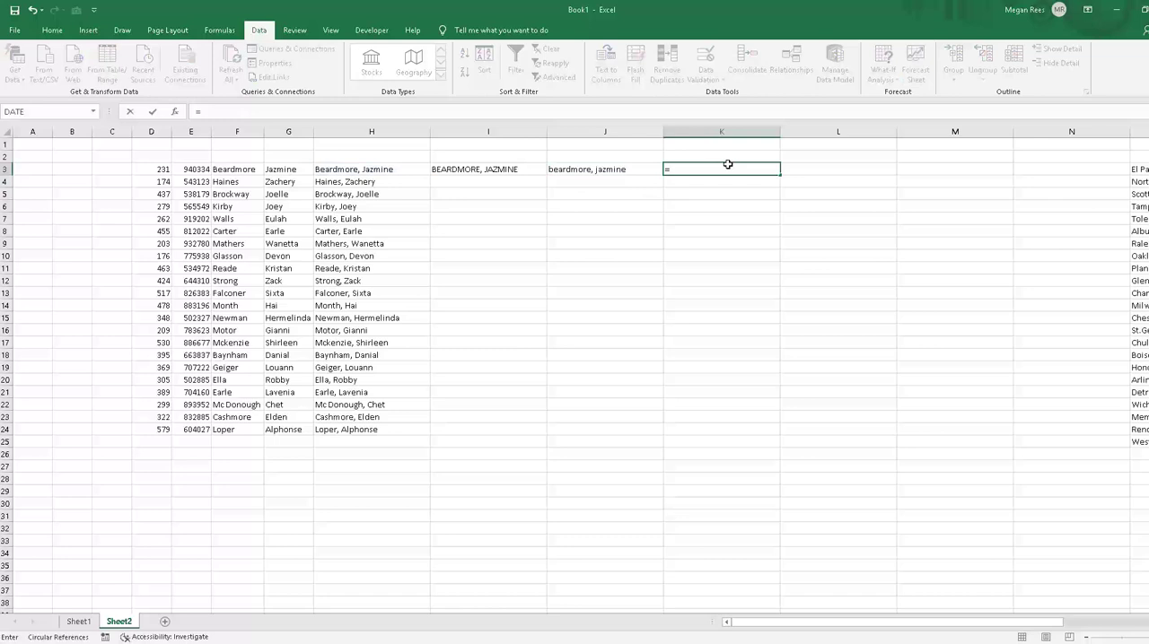
pyautogui.write('proper(')
pyautogui.click(574, 156)
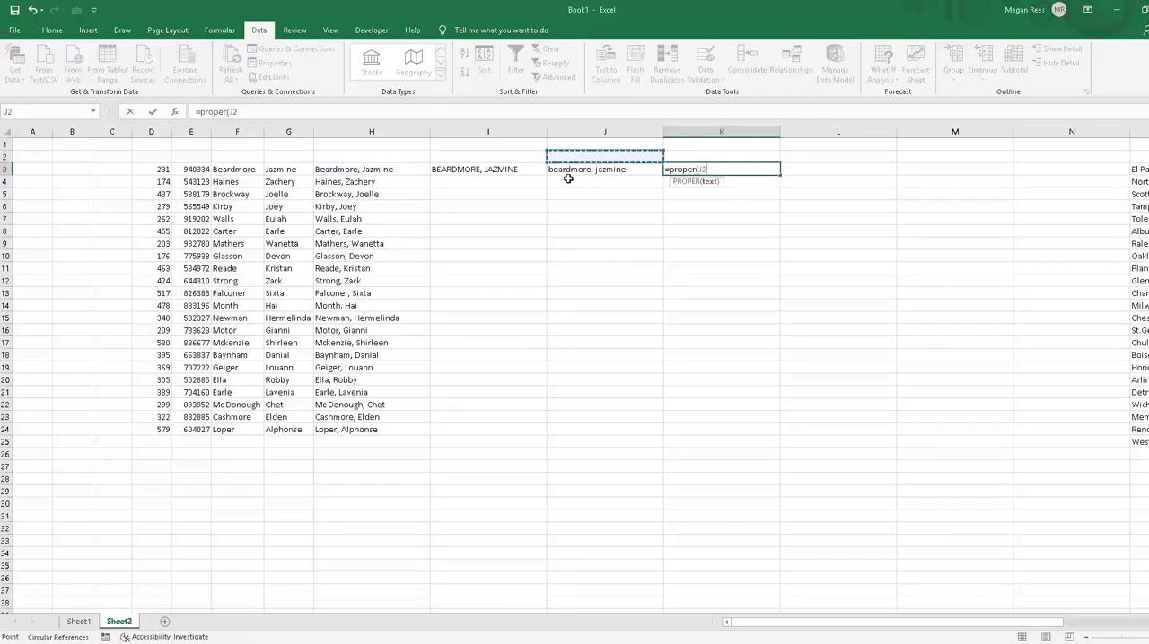
pyautogui.click(560, 171)
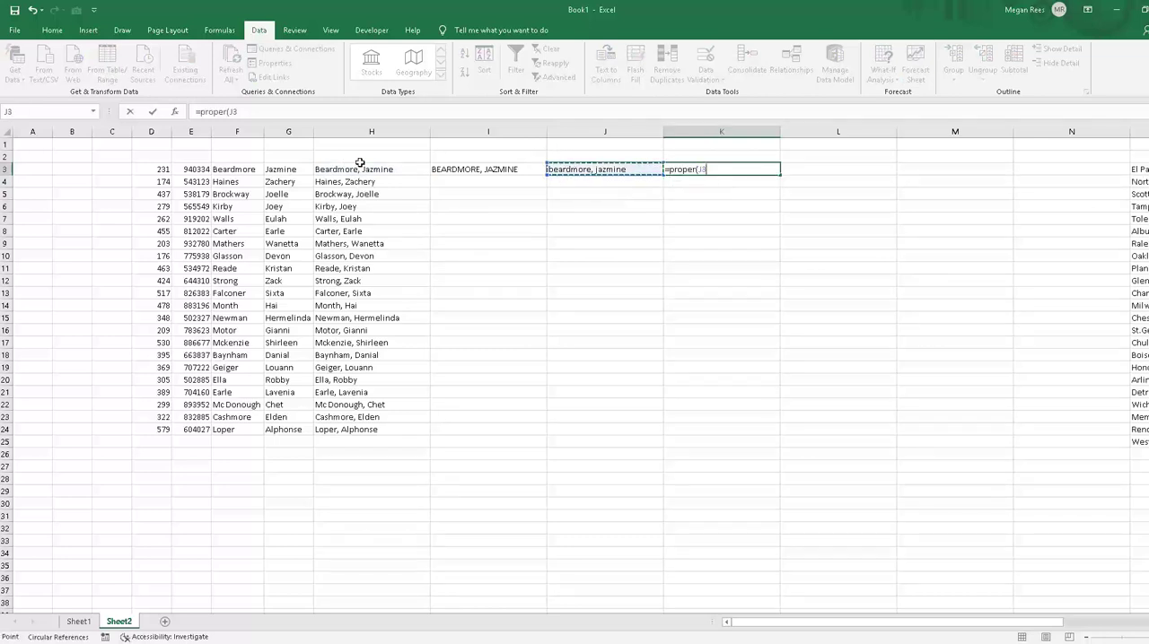
pyautogui.press('Return')
pyautogui.click(783, 328)
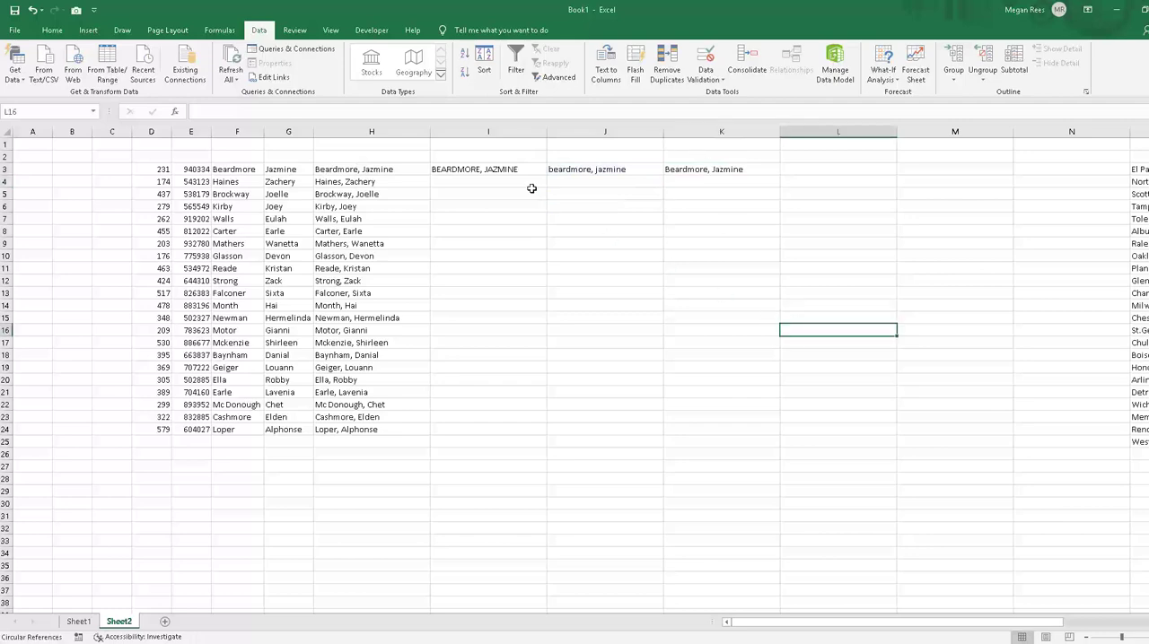
# Step: Fill the UPPER, LOWER and PROPER formulas in I3:K3 down through row 25
pyautogui.moveTo(492, 168); pyautogui.dragTo(741, 434)
pyautogui.click(704, 529)
pyautogui.click(809, 165)
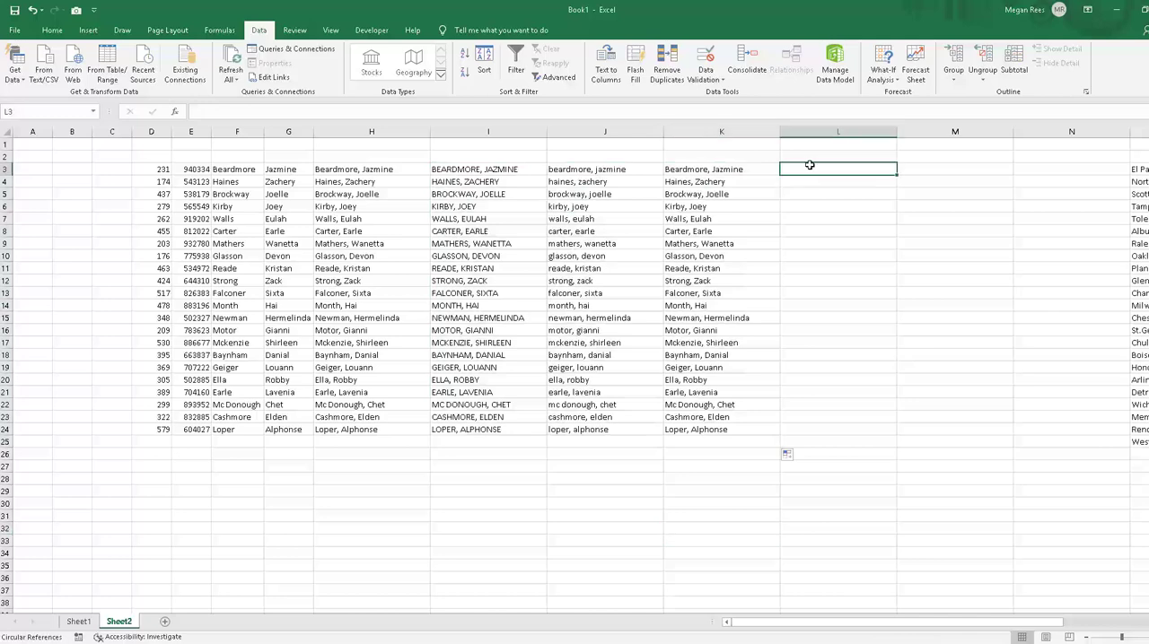
pyautogui.click(810, 208)
pyautogui.click(814, 173)
pyautogui.scroll(-2, 949, 372)
pyautogui.scroll(2, 793, 375)
pyautogui.click(698, 257)
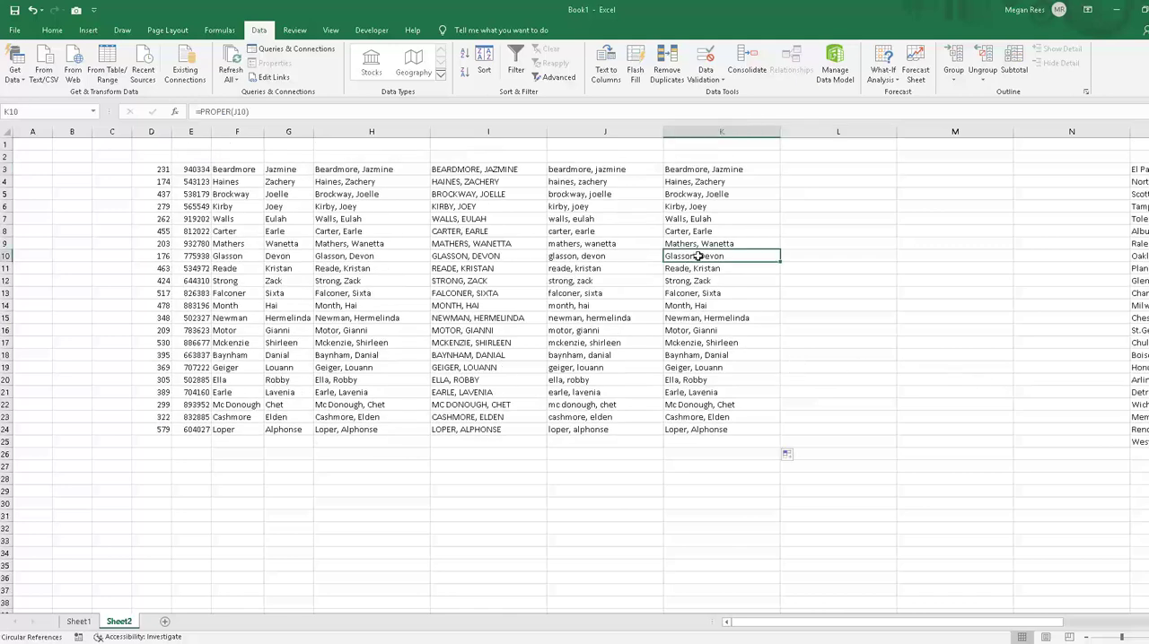
# Step: Insert six blank columns at F through K, ahead of the last-name and first-name data
pyautogui.click(370, 132)
pyautogui.click(288, 131)
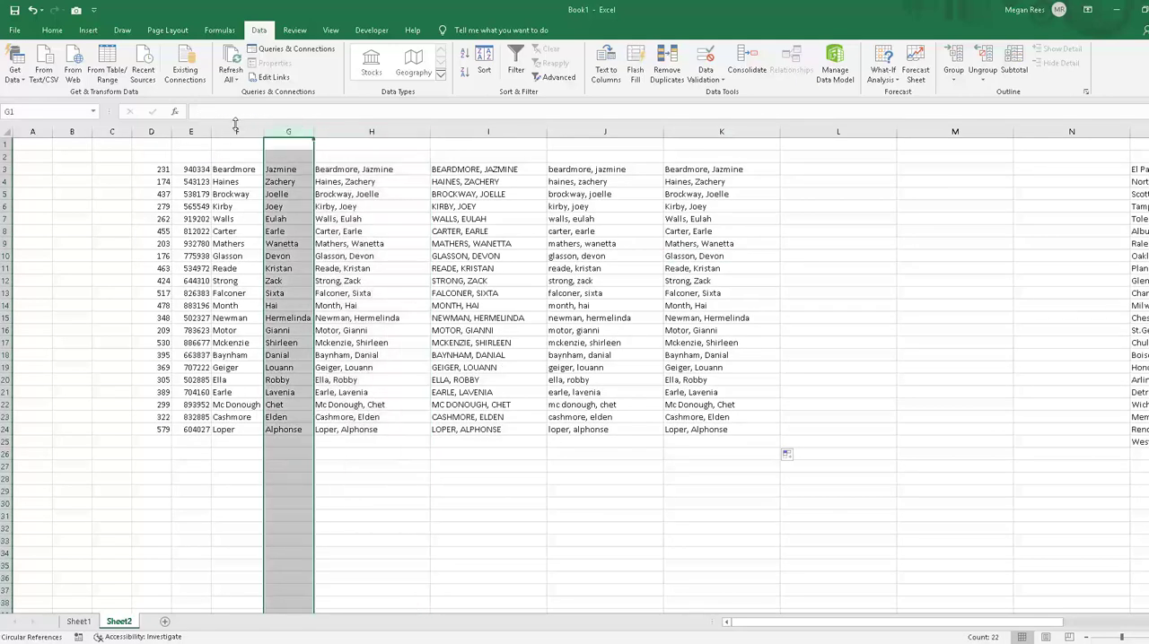
pyautogui.moveTo(236, 132); pyautogui.dragTo(718, 132)
pyautogui.rightClick(709, 135)
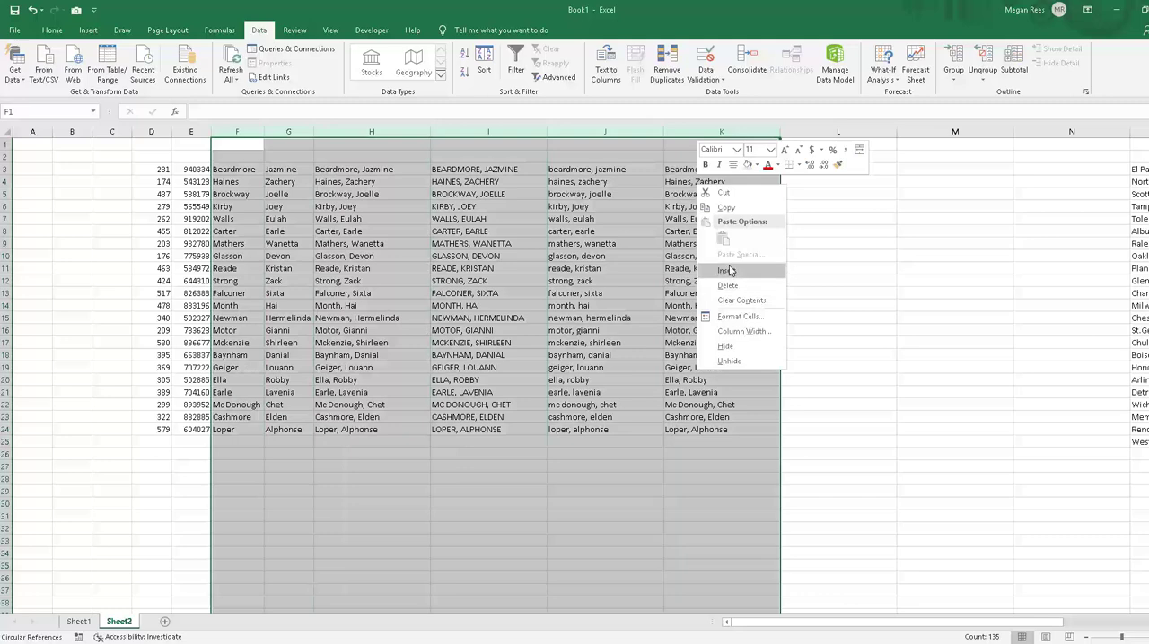
pyautogui.click(729, 270)
pyautogui.click(310, 207)
# Step: Enter =LEFT(E3,3) in F3 to extract the first three digits of the first record's number in column E
pyautogui.click(229, 169)
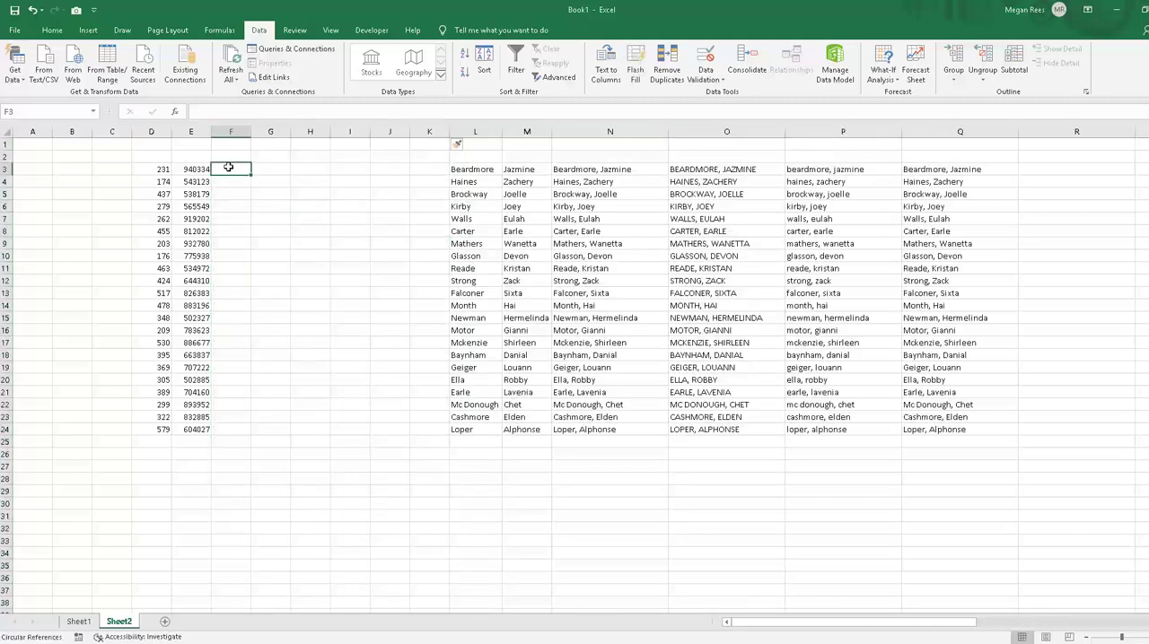
pyautogui.write('=le')
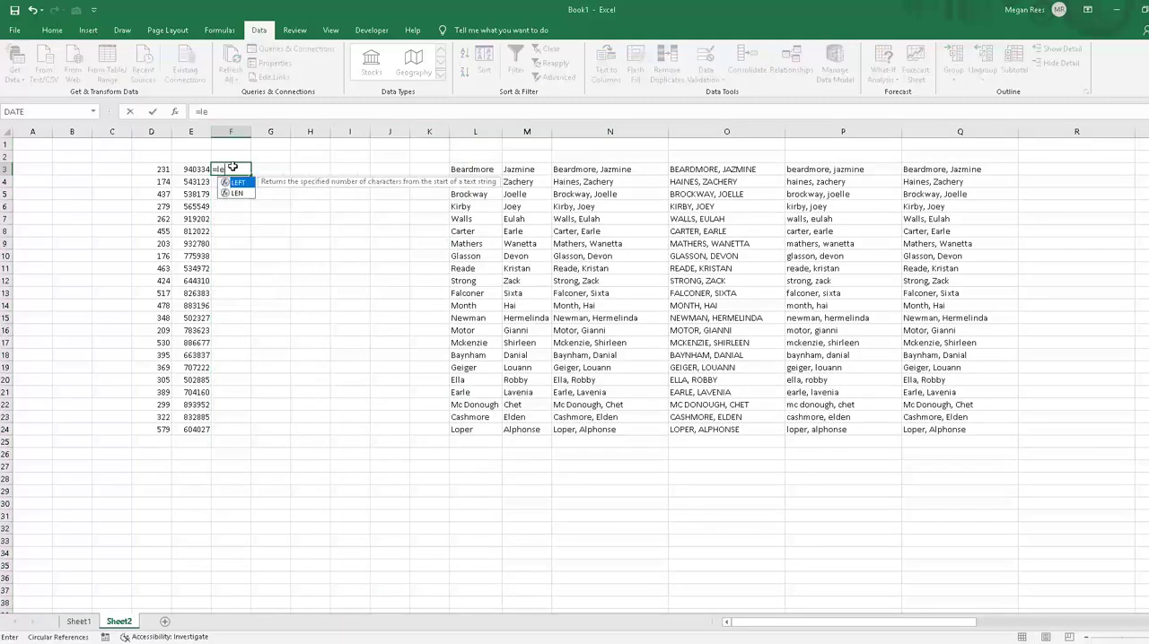
pyautogui.write('ft(')
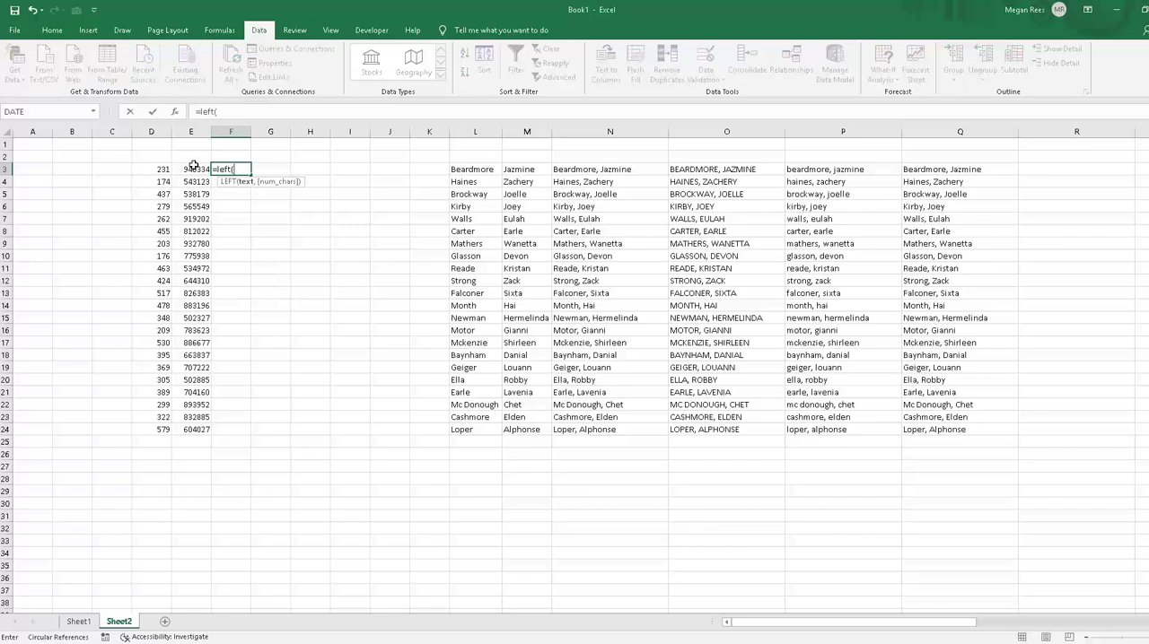
pyautogui.click(195, 168)
pyautogui.write(',')
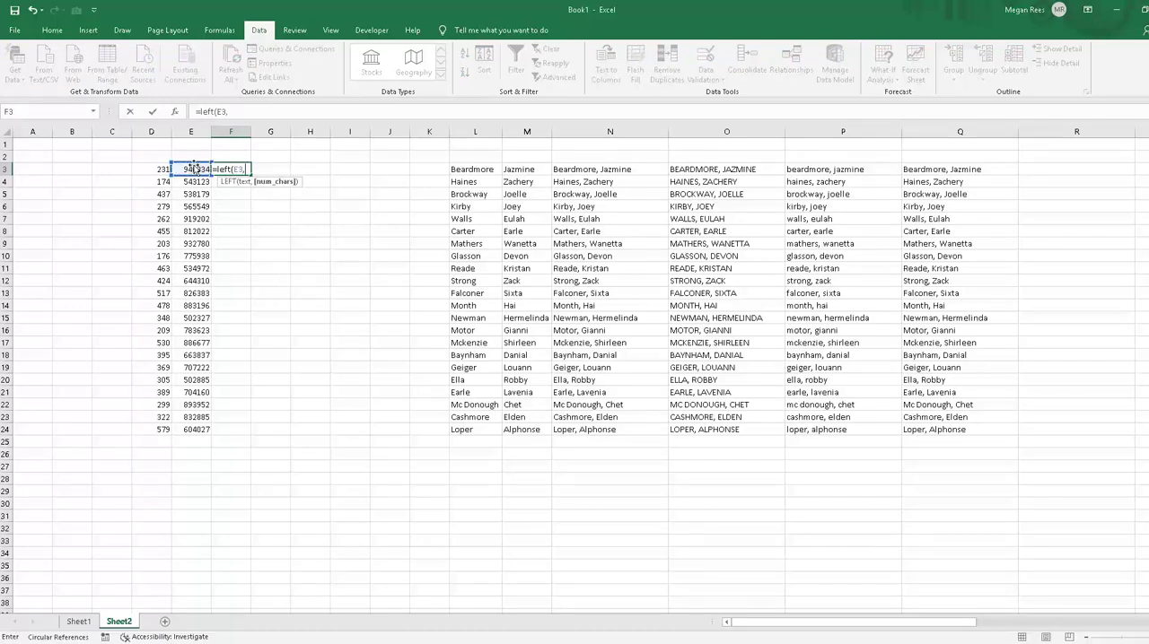
pyautogui.write('3)')
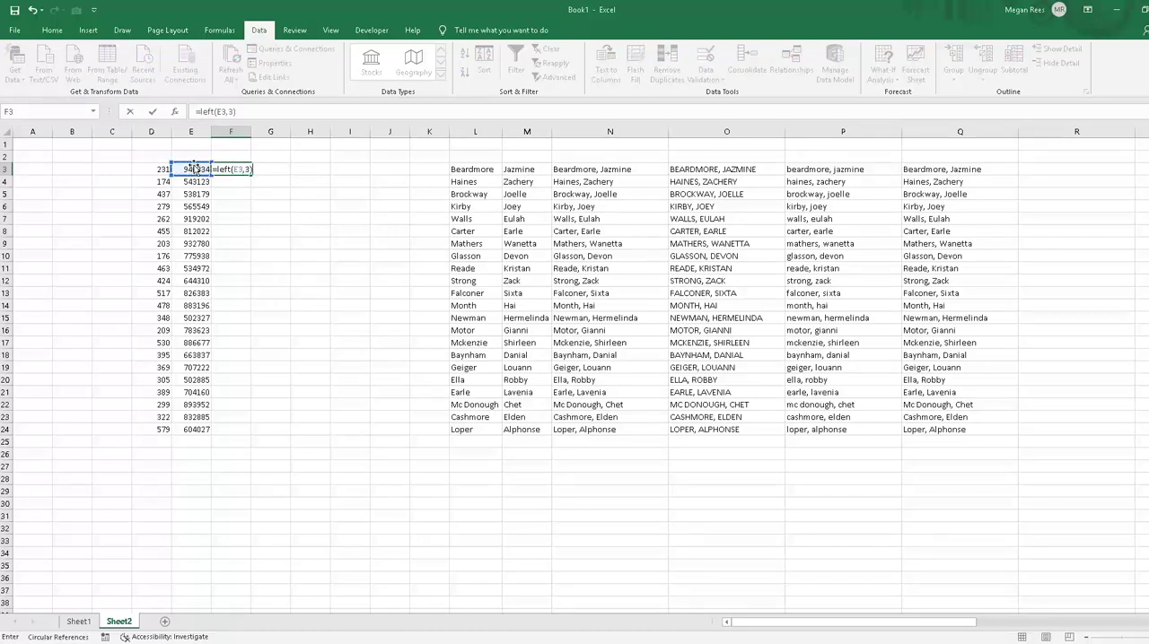
pyautogui.press('Return')
# Step: Fill the LEFT formula in F3 down through F23
pyautogui.click(231, 169)
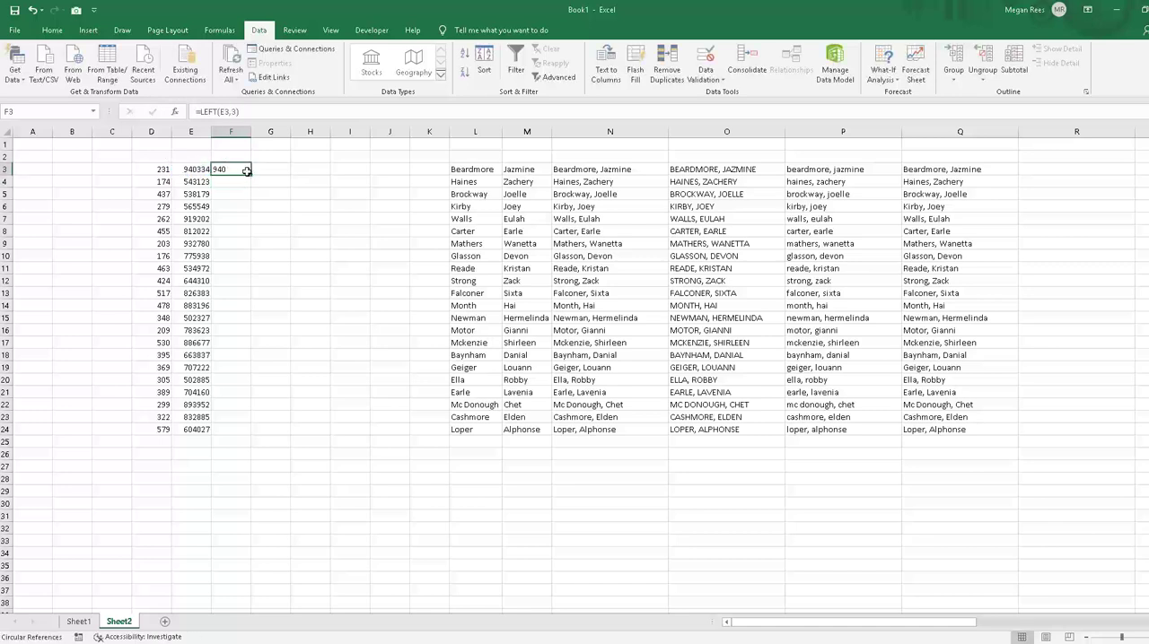
pyautogui.click(253, 180)
pyautogui.click(248, 171)
pyautogui.moveTo(250, 175); pyautogui.dragTo(239, 418)
pyautogui.click(262, 234)
pyautogui.click(390, 181)
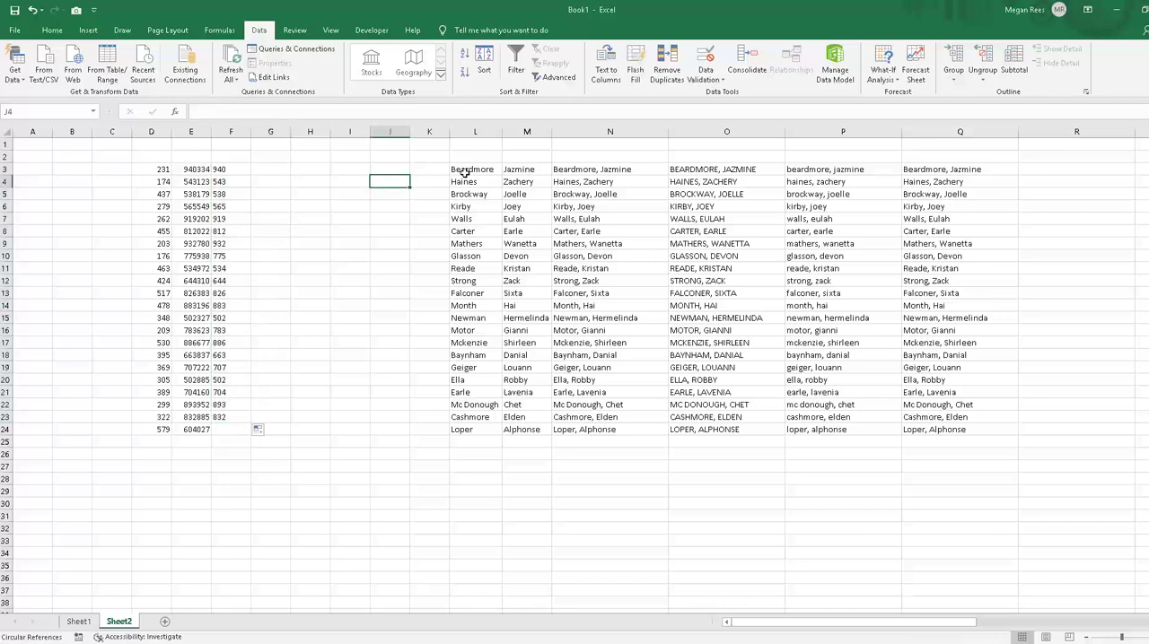
# Step: Move the last names from L3:L24 into column G, starting at G3
pyautogui.click(465, 171)
pyautogui.moveTo(465, 172); pyautogui.dragTo(464, 429)
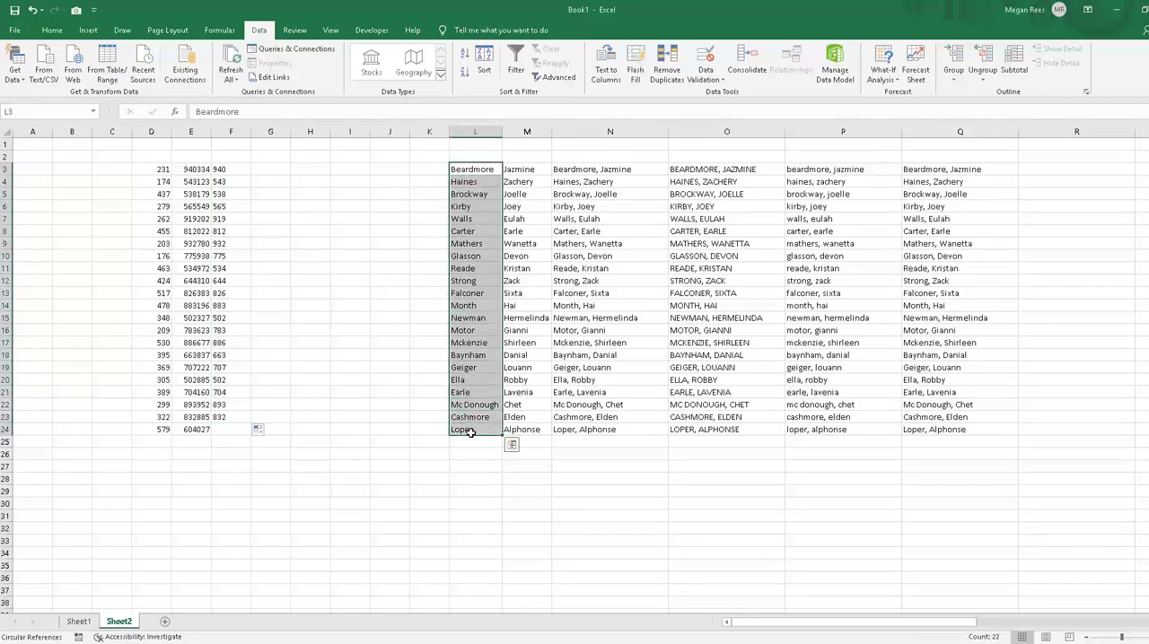
pyautogui.click(464, 429)
pyautogui.moveTo(464, 168); pyautogui.dragTo(306, 303)
# Step: Enter =LEFT(G3,5) in H3 to extract the first five letters of the first record's last name
pyautogui.click(305, 169)
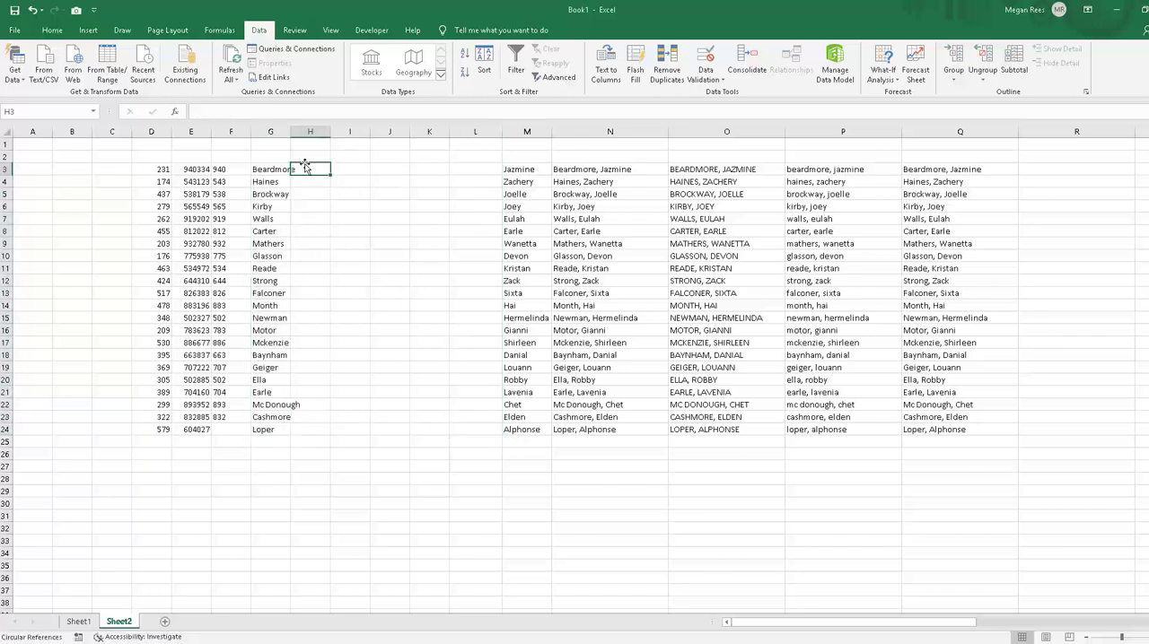
pyautogui.write('=lefgt')
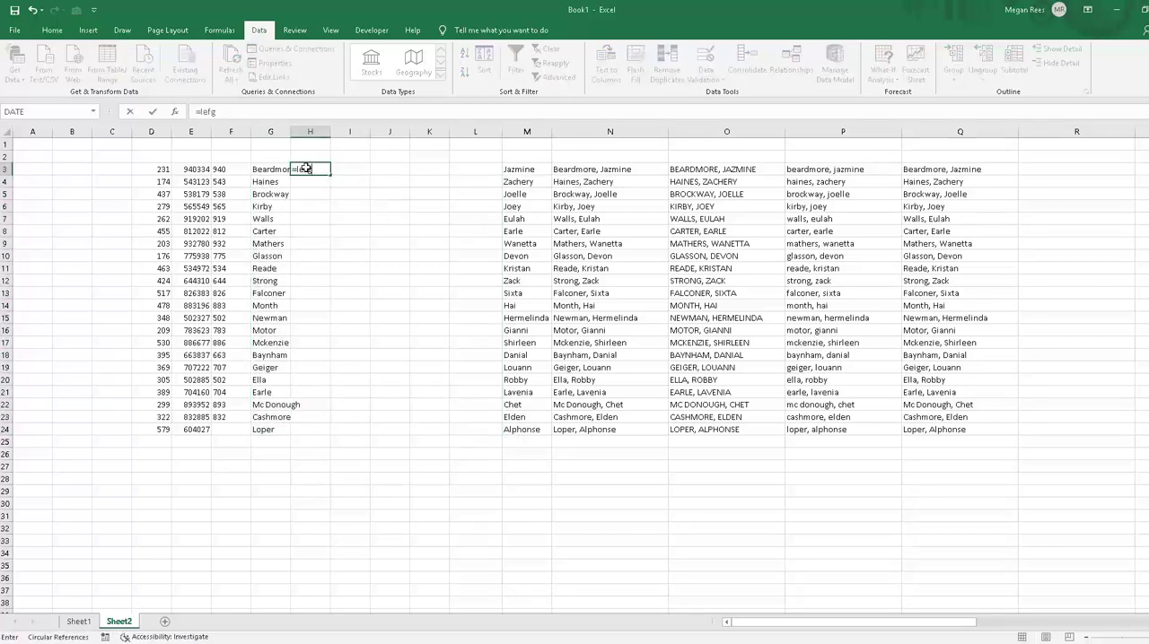
pyautogui.press('BackSpace')
pyautogui.write('t(')
pyautogui.click(272, 168)
pyautogui.write(',')
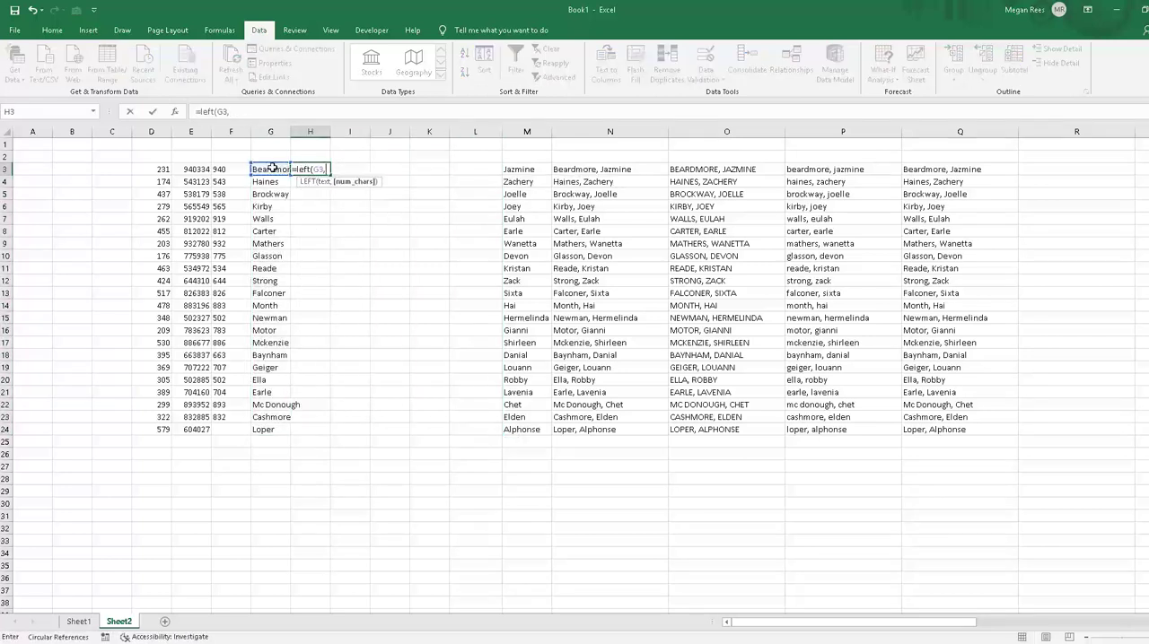
pyautogui.write('5)')
pyautogui.press('Return')
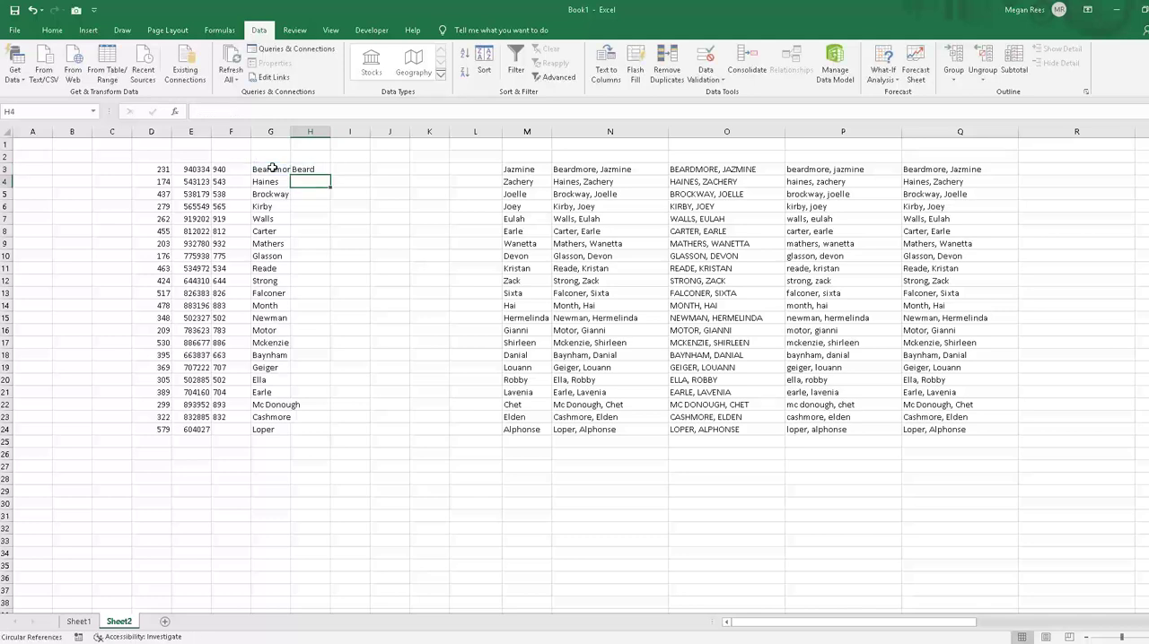
# Step: Fill the LEFT formula in H3 down through H25
pyautogui.click(323, 170)
pyautogui.moveTo(334, 172); pyautogui.dragTo(320, 440)
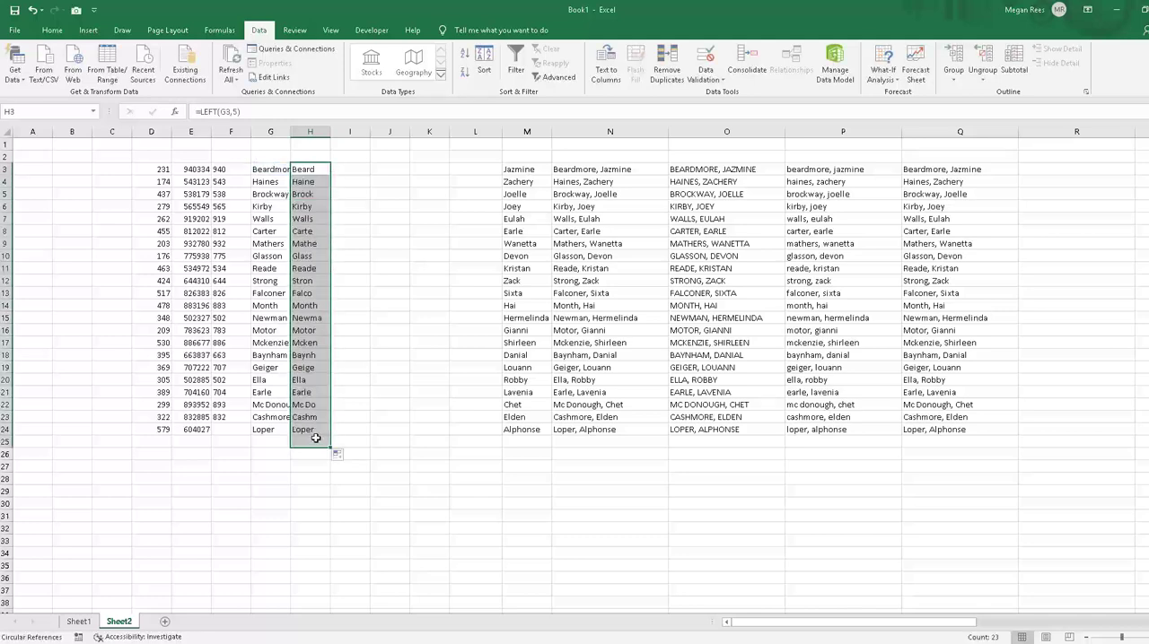
pyautogui.click(316, 441)
pyautogui.moveTo(388, 458); pyautogui.dragTo(388, 468)
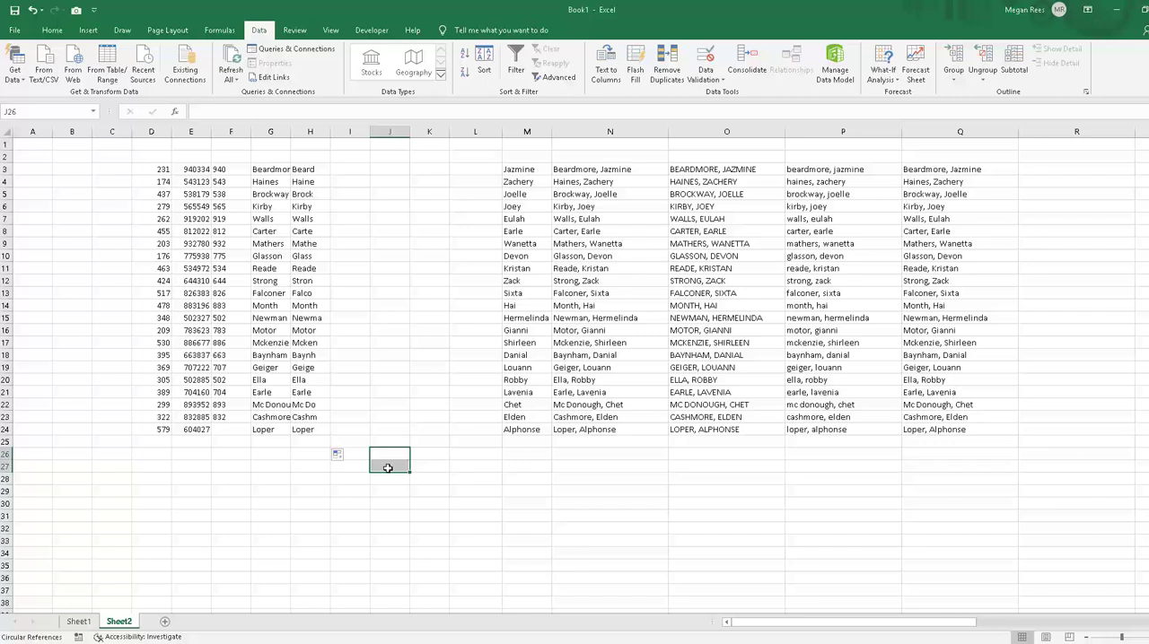
pyautogui.click(507, 392)
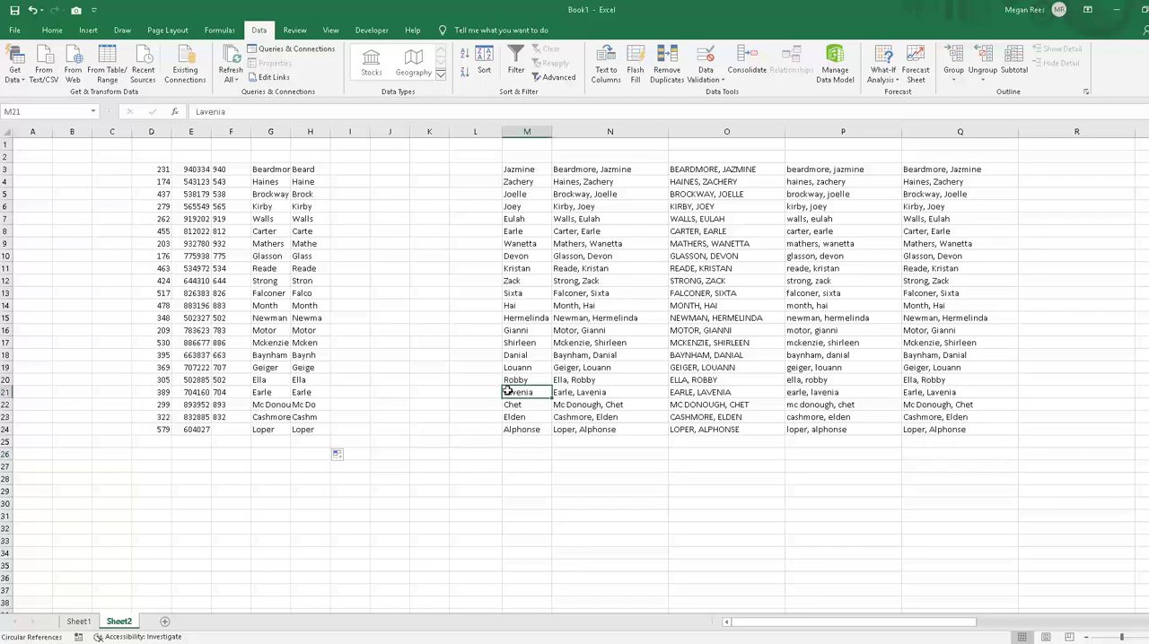
pyautogui.click(510, 329)
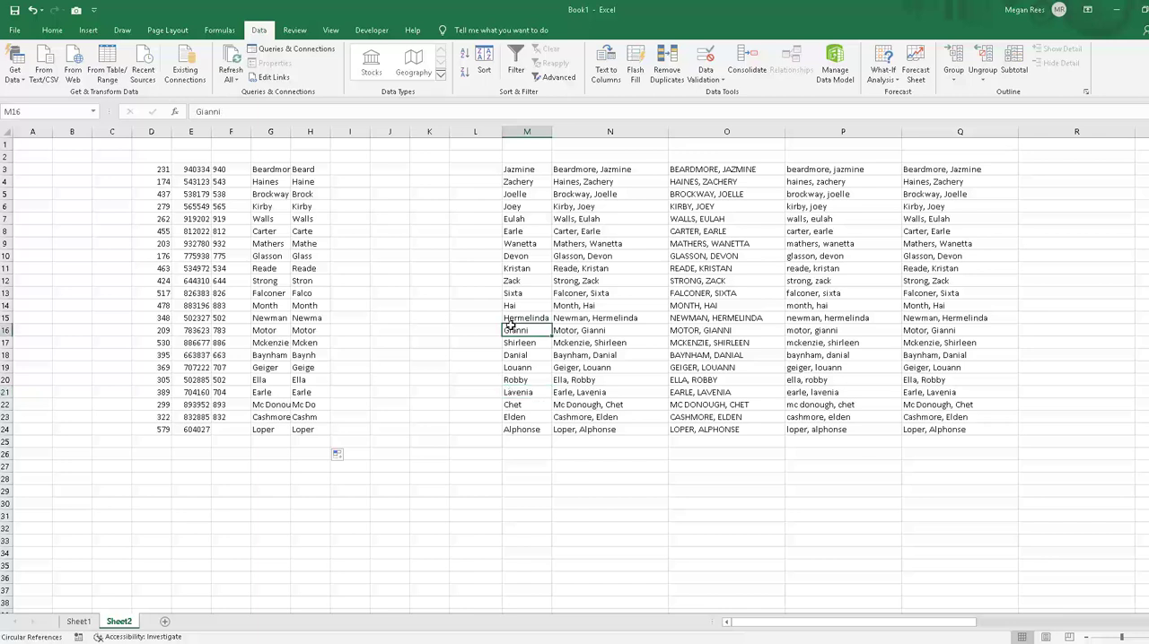
pyautogui.click(363, 215)
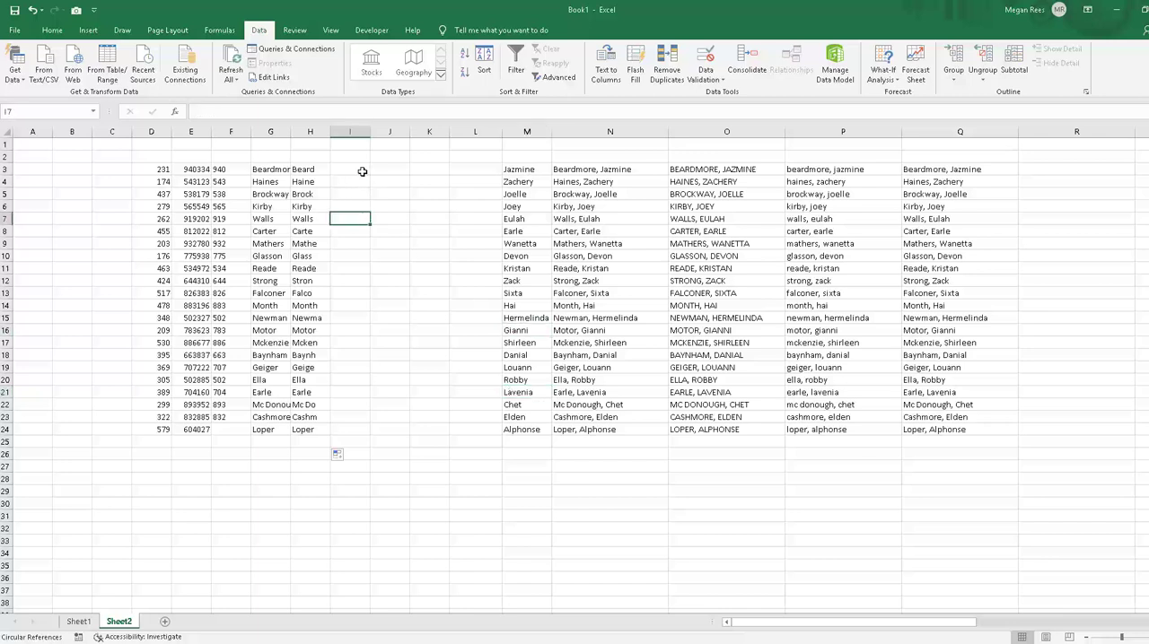
# Step: Enter =RIGHT(E3,2) in I3 to extract the number's last two digits, and fill it down through I24
pyautogui.click(362, 170)
pyautogui.write('=ri')
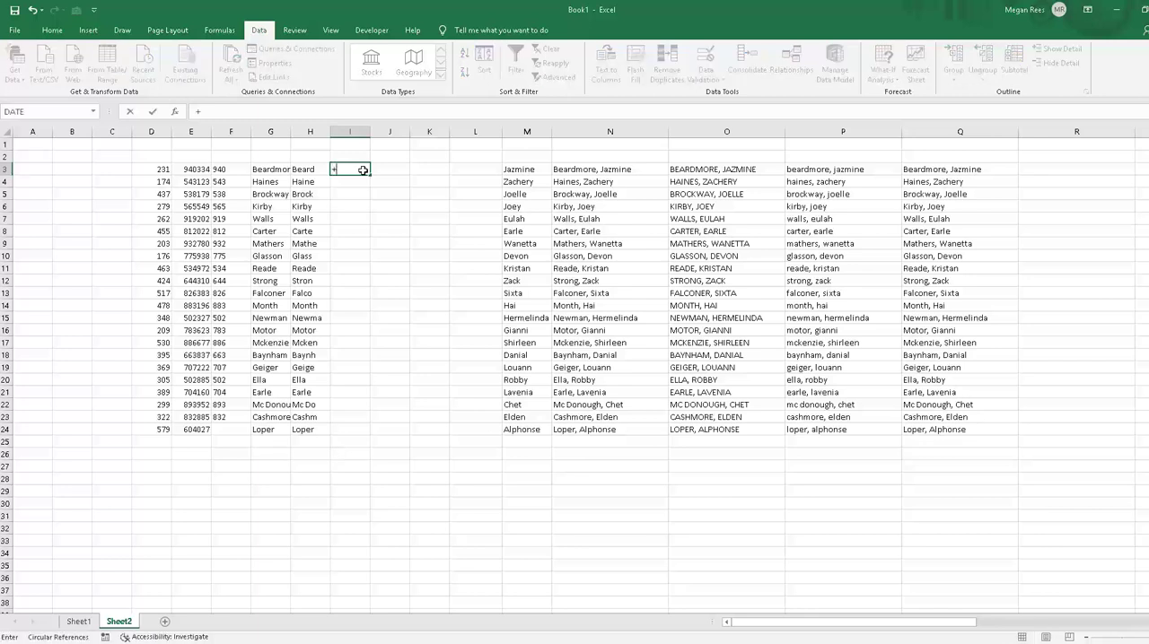
pyautogui.press('BackSpace')
pyautogui.press('BackSpace')
pyautogui.press('BackSpace')
pyautogui.write('=right(')
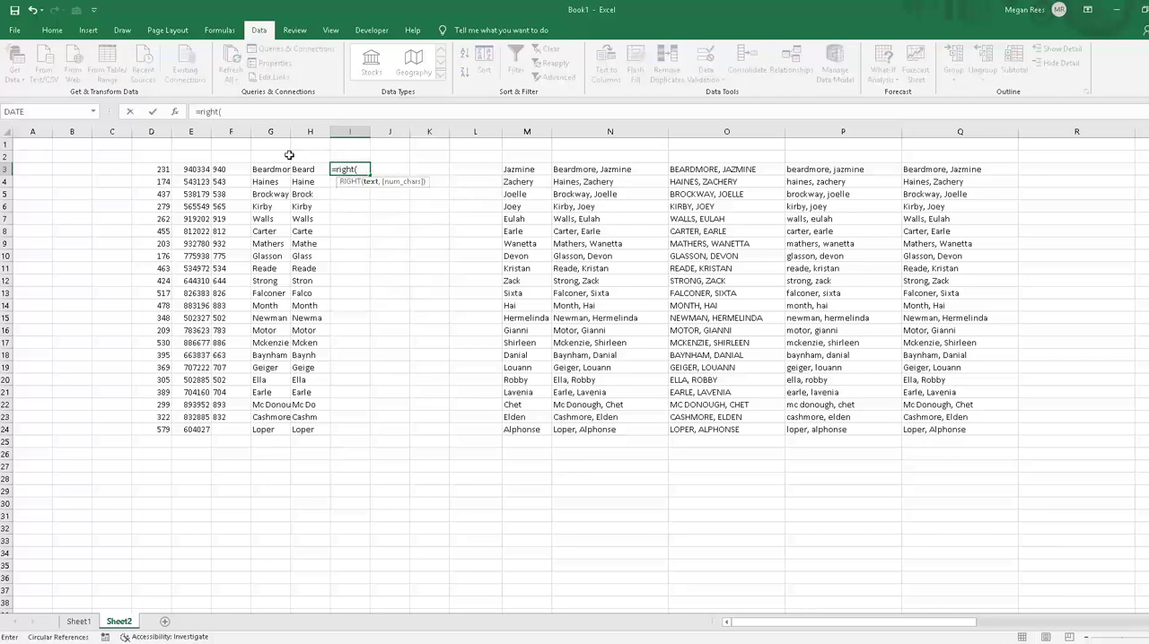
pyautogui.click(188, 169)
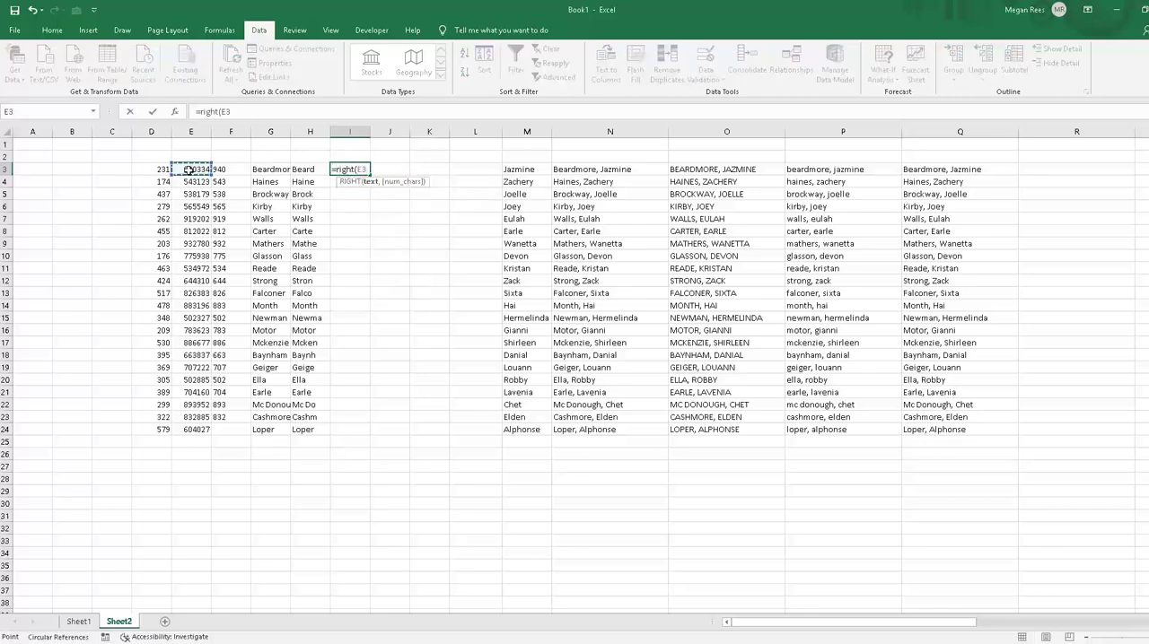
pyautogui.write(',2')
pyautogui.press('Return')
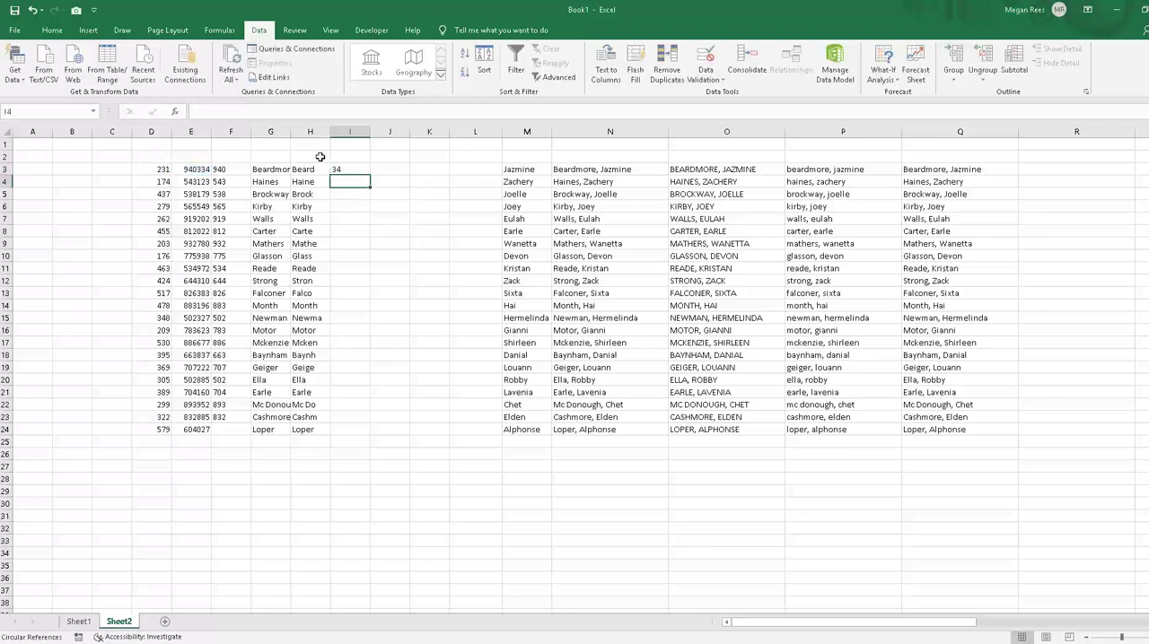
pyautogui.click(339, 167)
pyautogui.moveTo(371, 172); pyautogui.dragTo(371, 432)
# Step: Enter =RIGHT(G3,3) in J3 to extract the last three letters of the first record's last name
pyautogui.click(392, 170)
pyautogui.write('=')
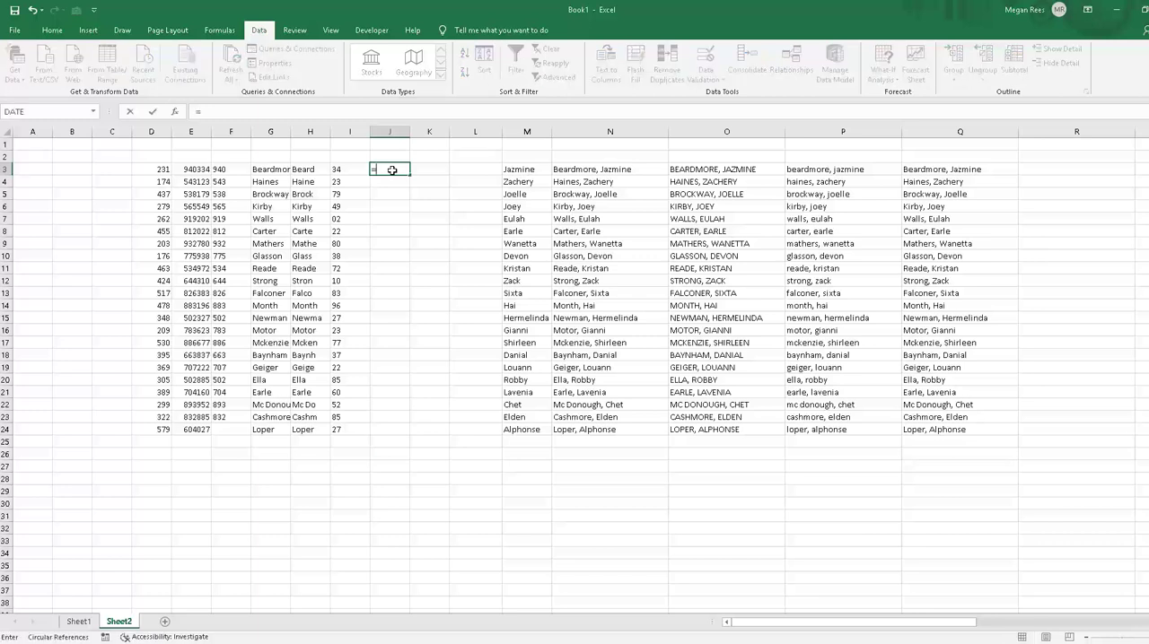
pyautogui.write('right(')
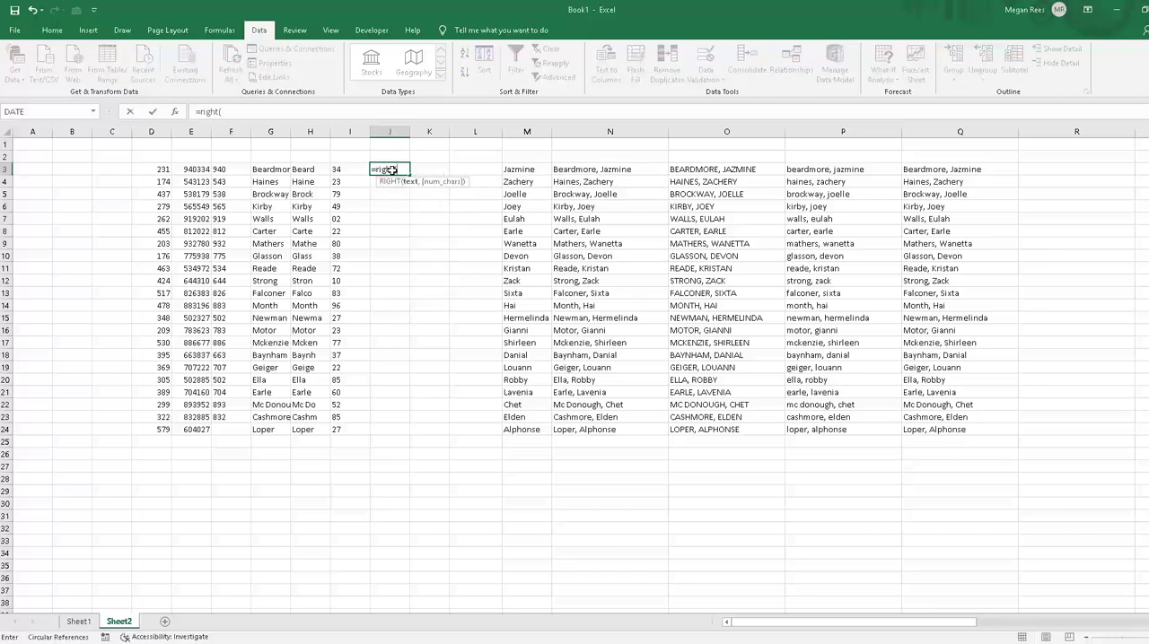
pyautogui.click(258, 167)
pyautogui.write(',3')
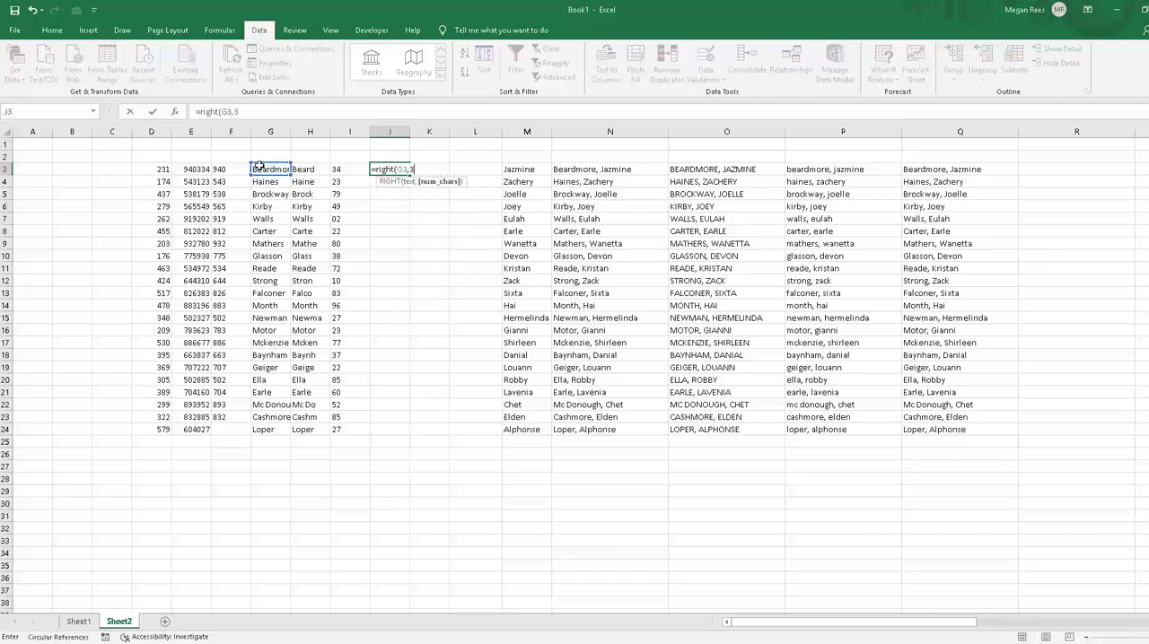
pyautogui.press('Return')
# Step: Fill the RIGHT formula in J3 down through J24
pyautogui.click(383, 167)
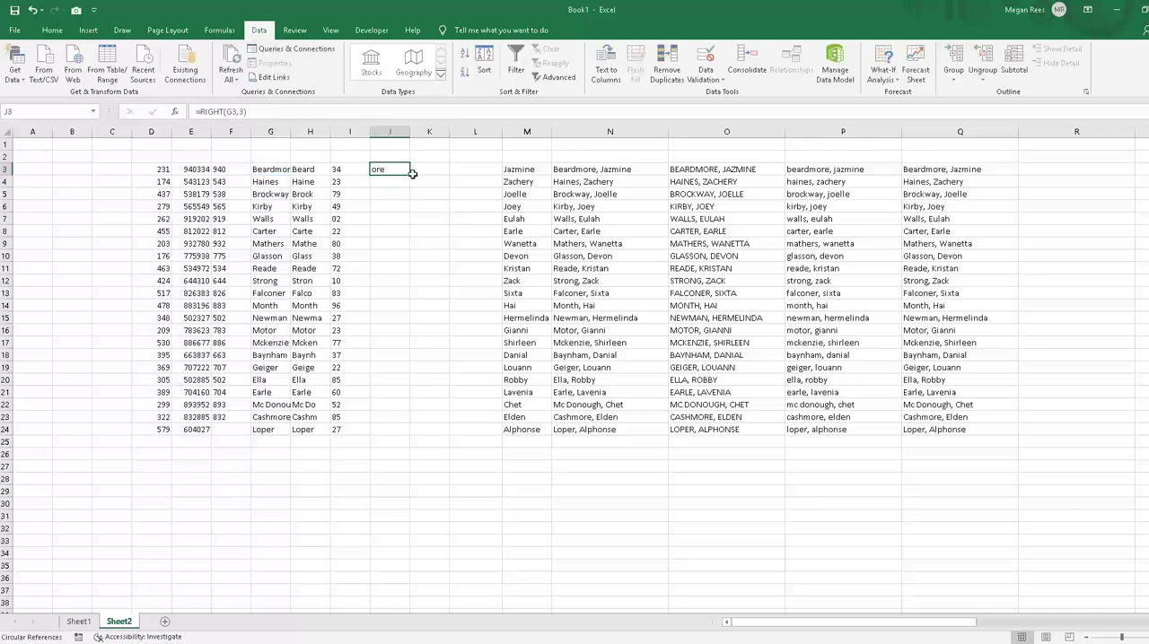
pyautogui.moveTo(410, 175); pyautogui.dragTo(412, 430)
pyautogui.click(438, 257)
# Step: Enter =CONCATENATE(H3,I3,J3) in K3 to join the first record's extracted name letters and number digits
pyautogui.click(426, 170)
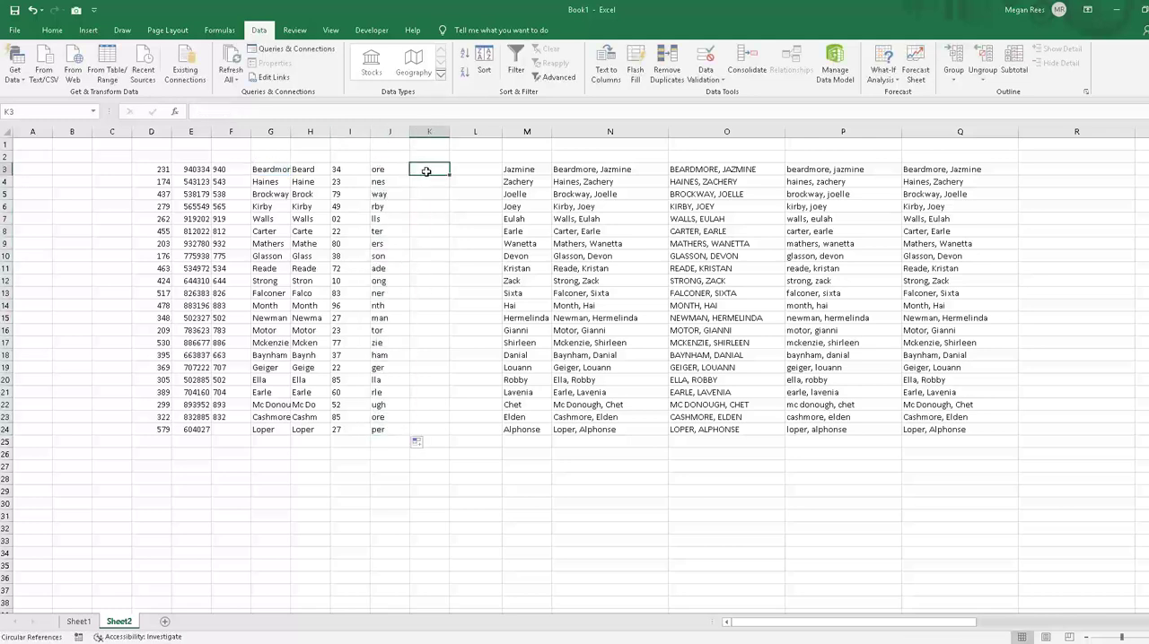
pyautogui.write('=concaten')
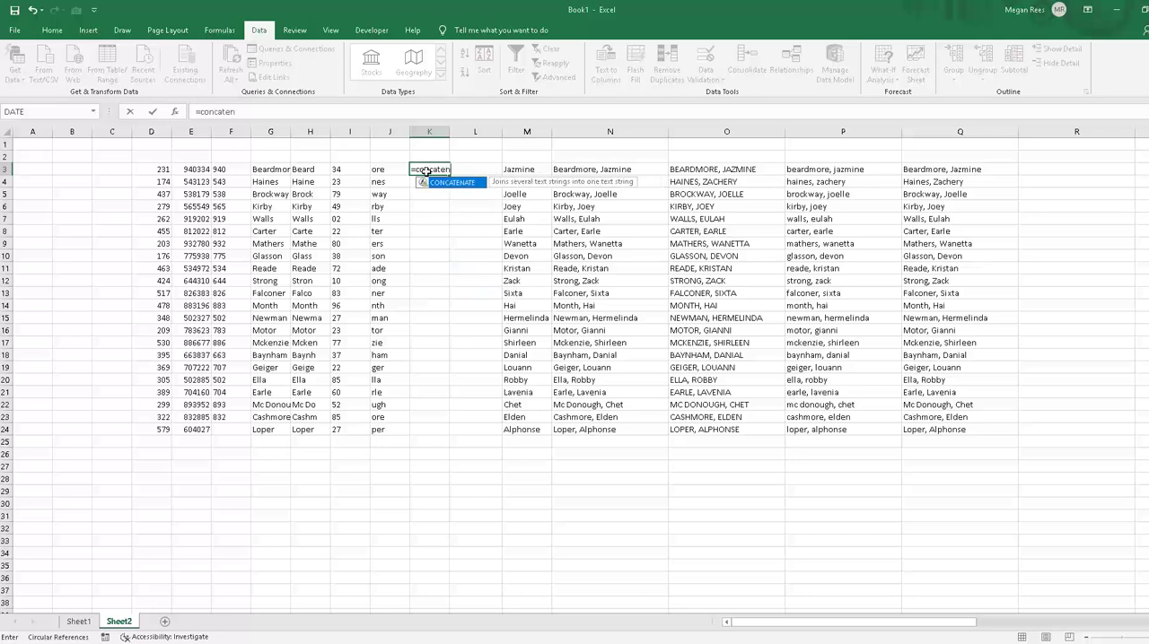
pyautogui.write('ate(')
pyautogui.click(319, 169)
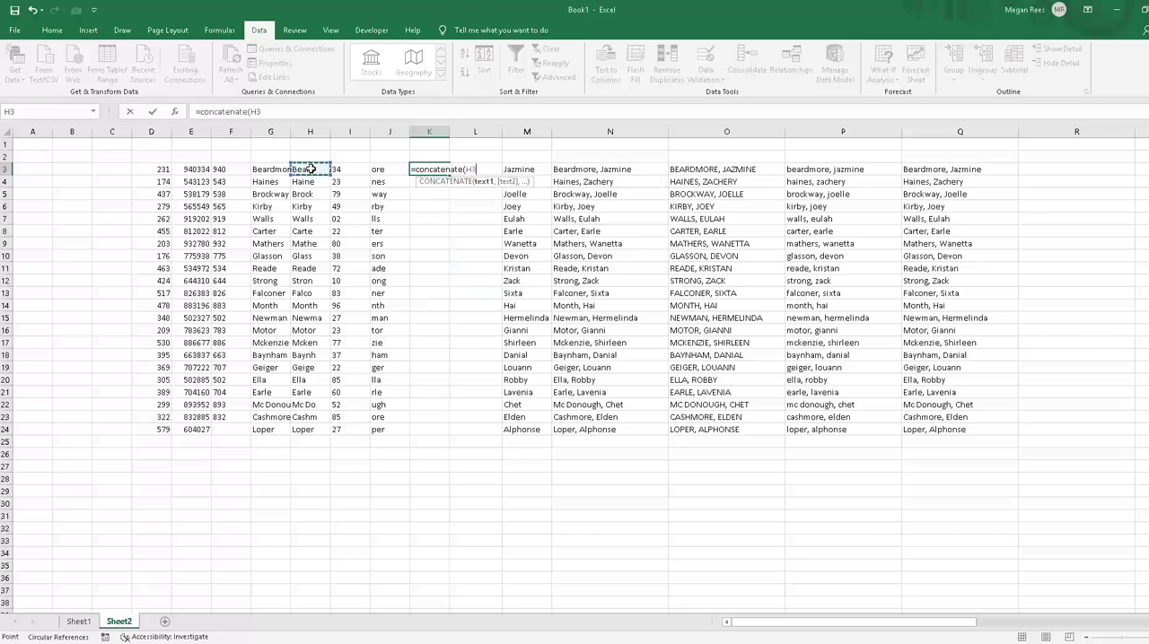
pyautogui.write(',')
pyautogui.click(336, 169)
pyautogui.write(',')
pyautogui.click(378, 170)
pyautogui.write(')')
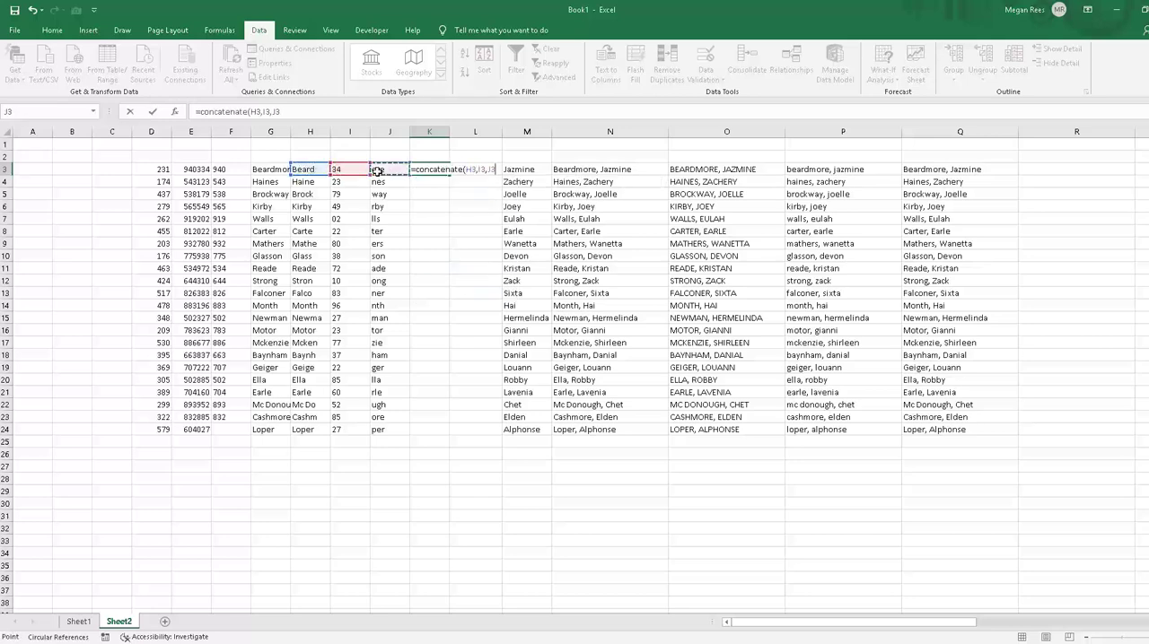
pyautogui.press('Return')
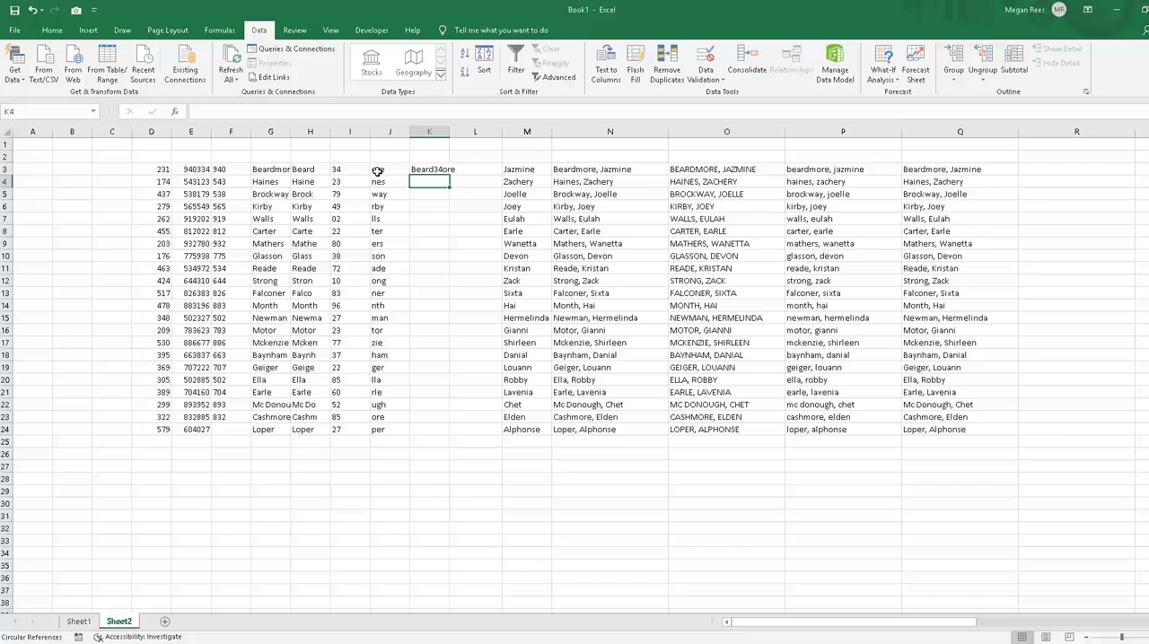
pyautogui.click(438, 169)
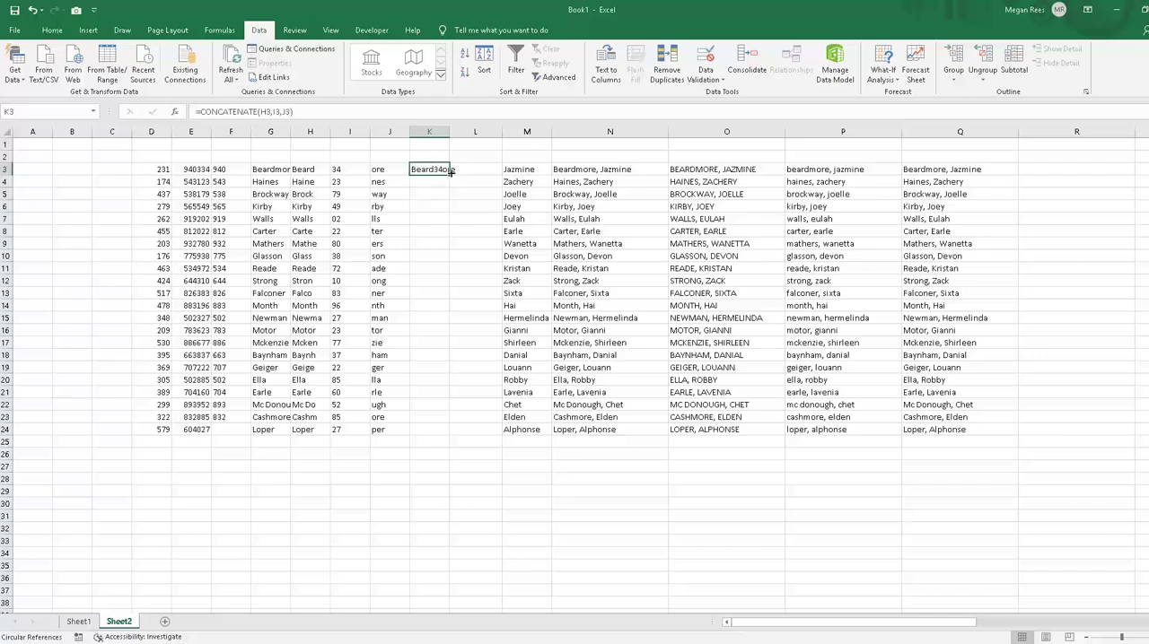
# Step: Fill the CONCATENATE formula in K3 down through K24
pyautogui.moveTo(450, 174); pyautogui.dragTo(436, 433)
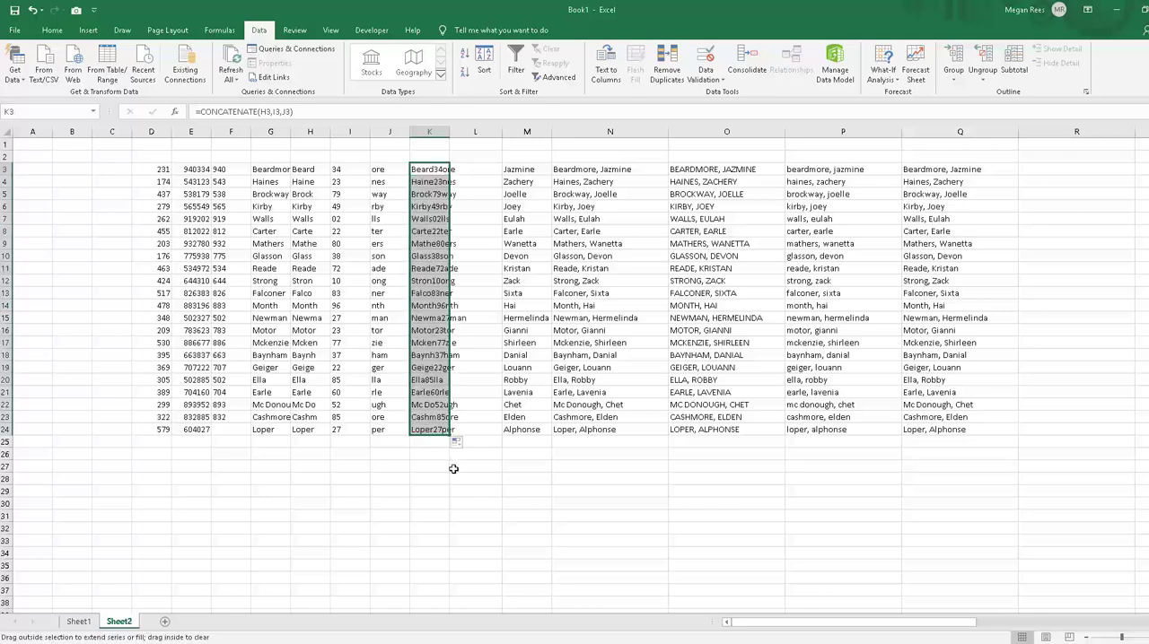
pyautogui.click(453, 468)
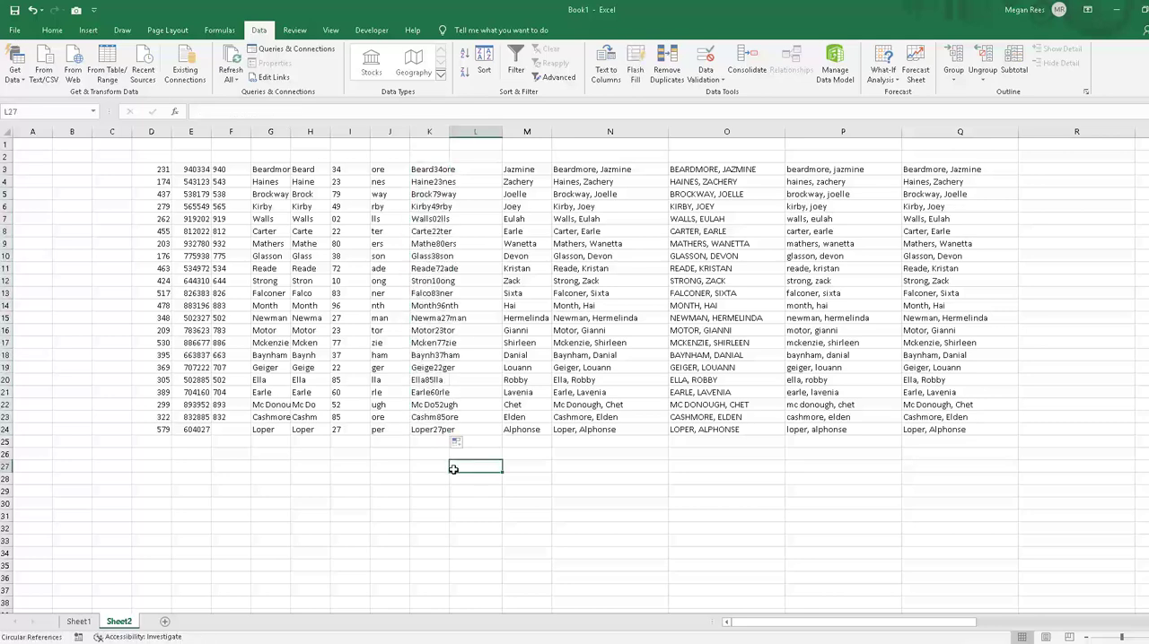
pyautogui.click(352, 171)
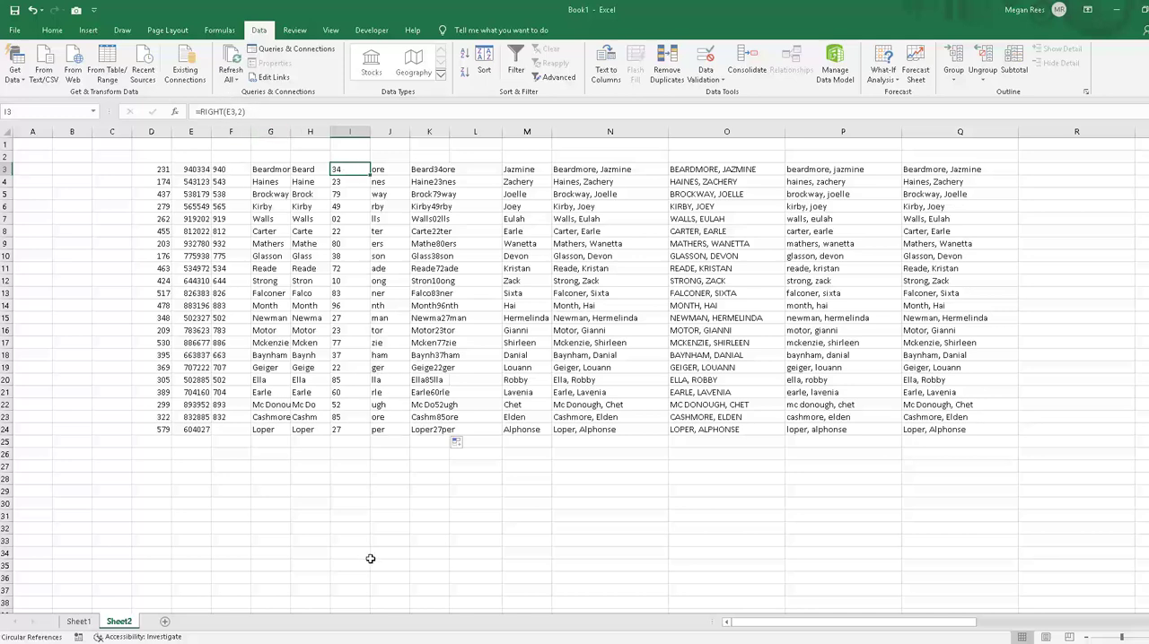
pyautogui.click(357, 492)
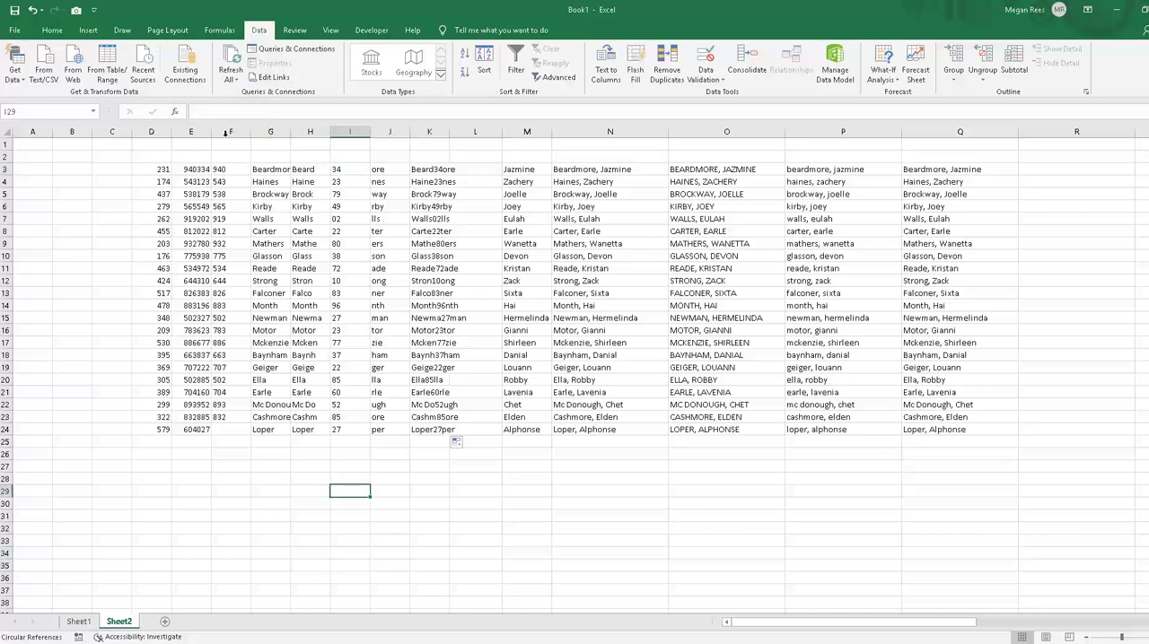
# Step: Insert three blank columns before column F, beside the six-digit numbers in column E
pyautogui.moveTo(231, 131); pyautogui.dragTo(309, 132)
pyautogui.rightClick(310, 133)
pyautogui.click(442, 341)
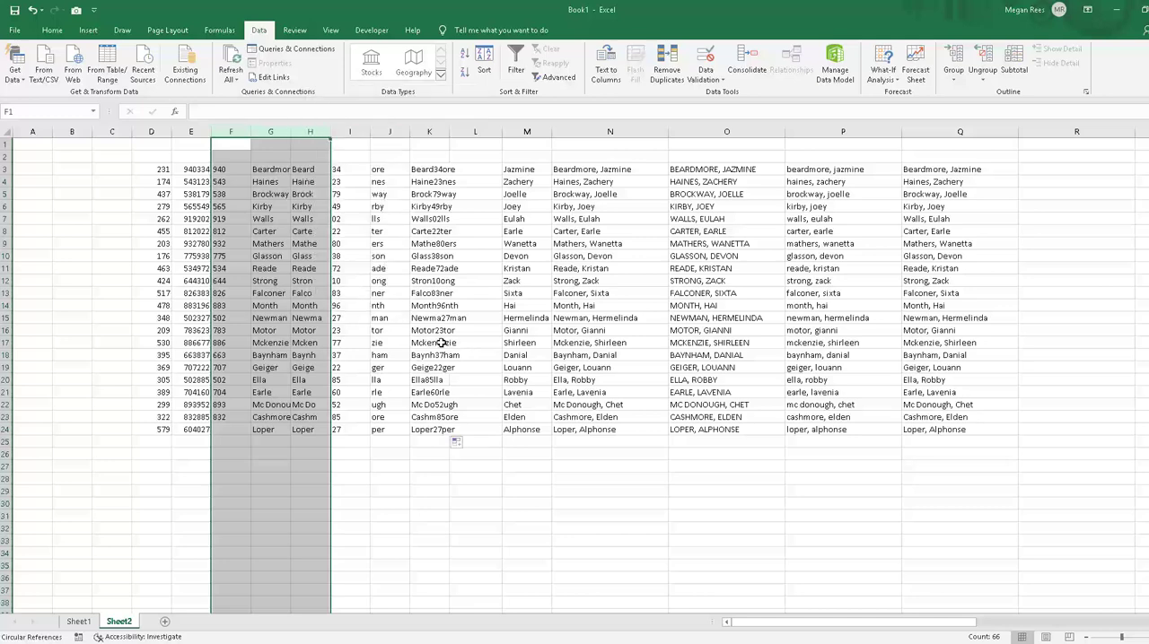
pyautogui.rightClick(268, 137)
pyautogui.click(285, 224)
pyautogui.click(244, 242)
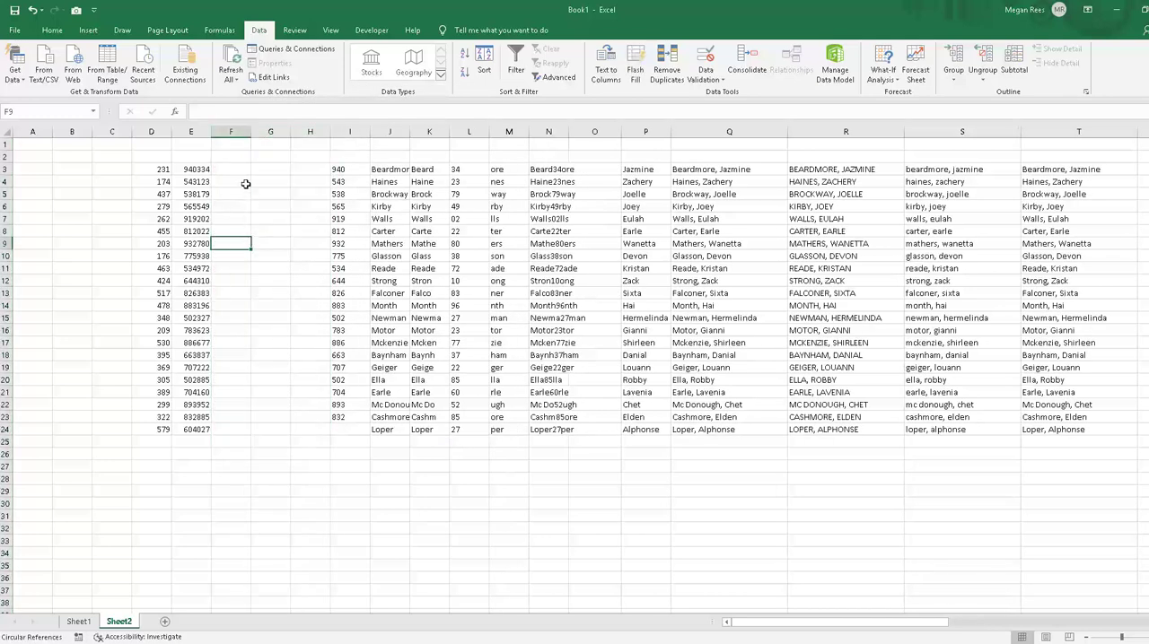
# Step: Enter =MID(E3,3,2) in F3 to extract two characters starting at the third digit of the first number
pyautogui.click(242, 182)
pyautogui.hotkey('ctrl', 'Up')
pyautogui.press('Down')
pyautogui.press('Down')
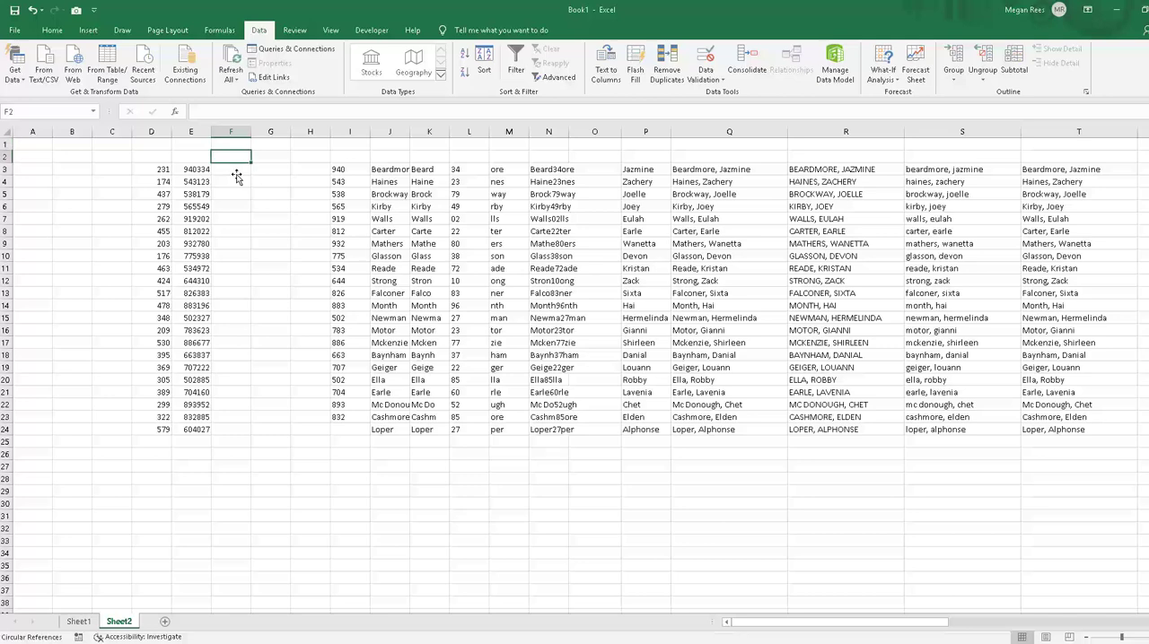
pyautogui.write('=mid(')
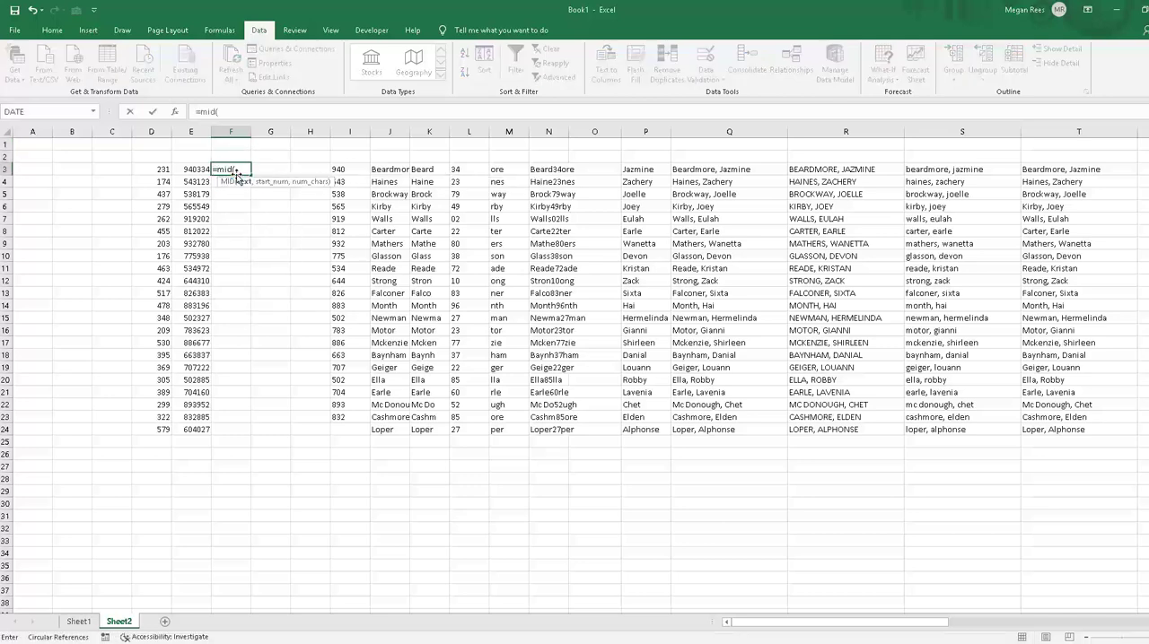
pyautogui.click(196, 169)
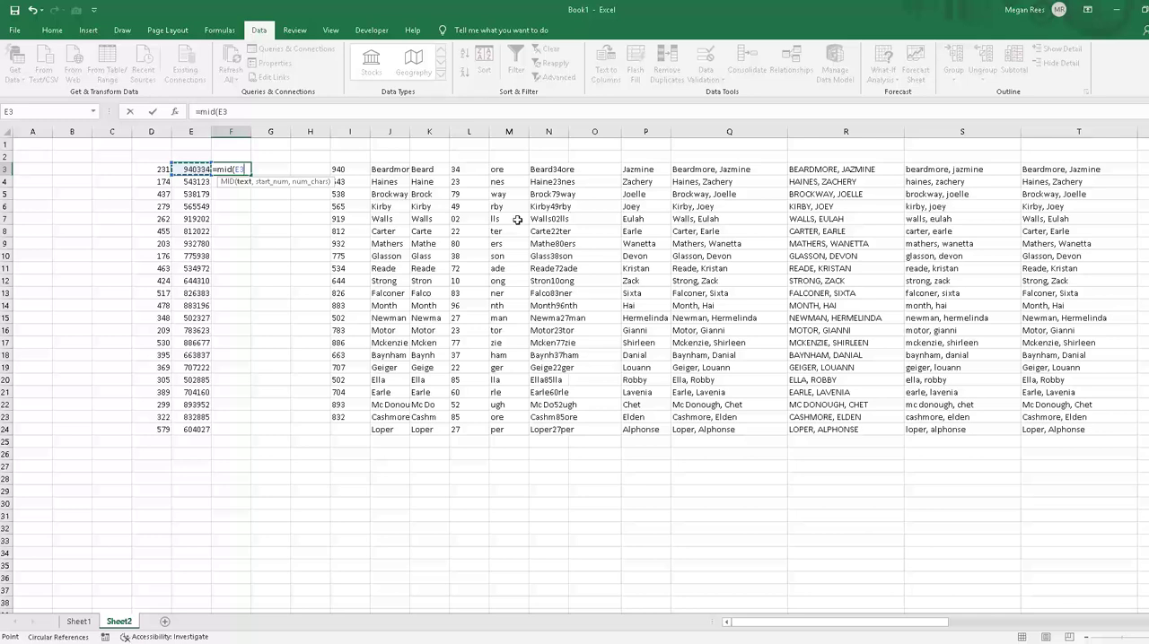
pyautogui.write(',3,')
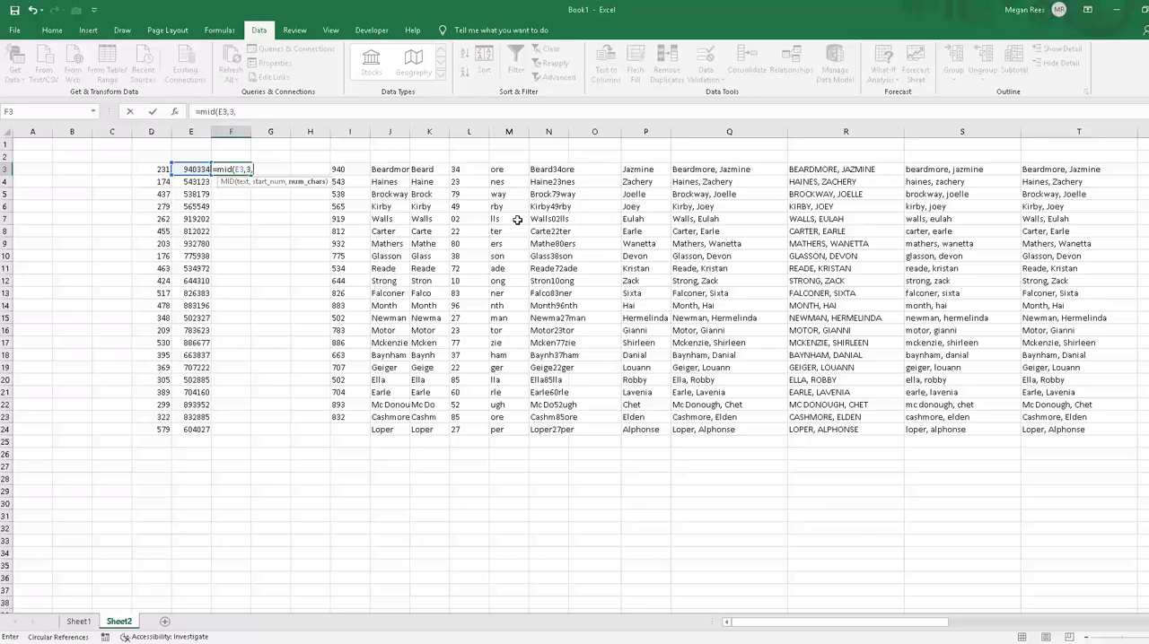
pyautogui.write('2)')
pyautogui.press('Return')
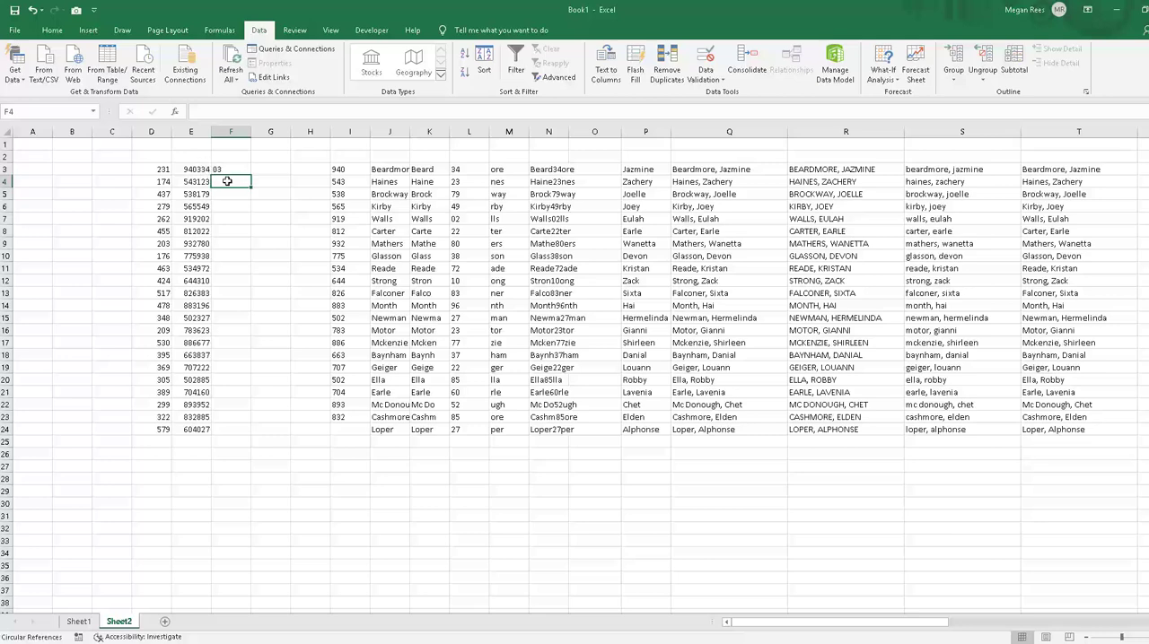
# Step: Enter =MID(E4,4,4) in F4 to extract up to four characters starting at the fourth digit of the second number
pyautogui.write('=mid')
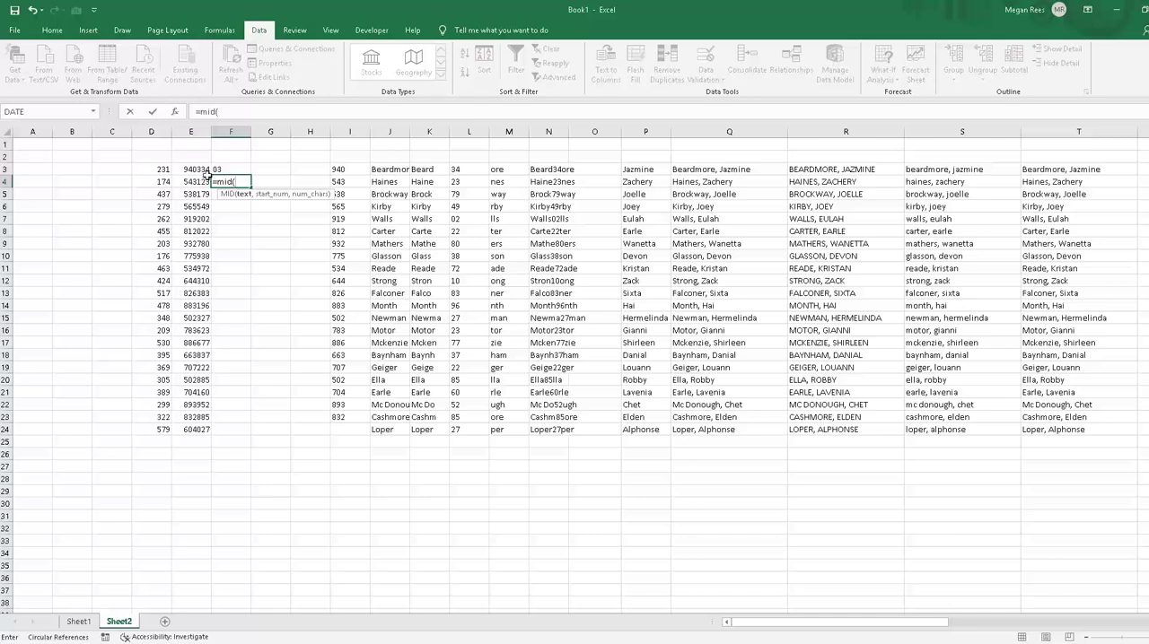
pyautogui.write('(')
pyautogui.click(179, 182)
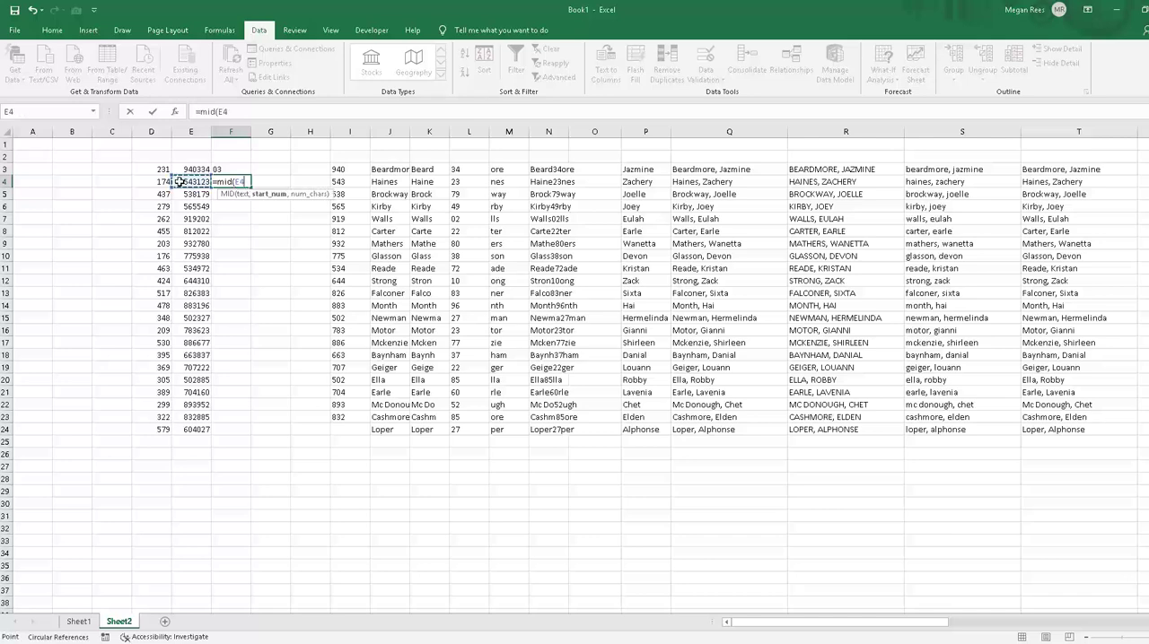
pyautogui.write(',4,4')
pyautogui.press('Return')
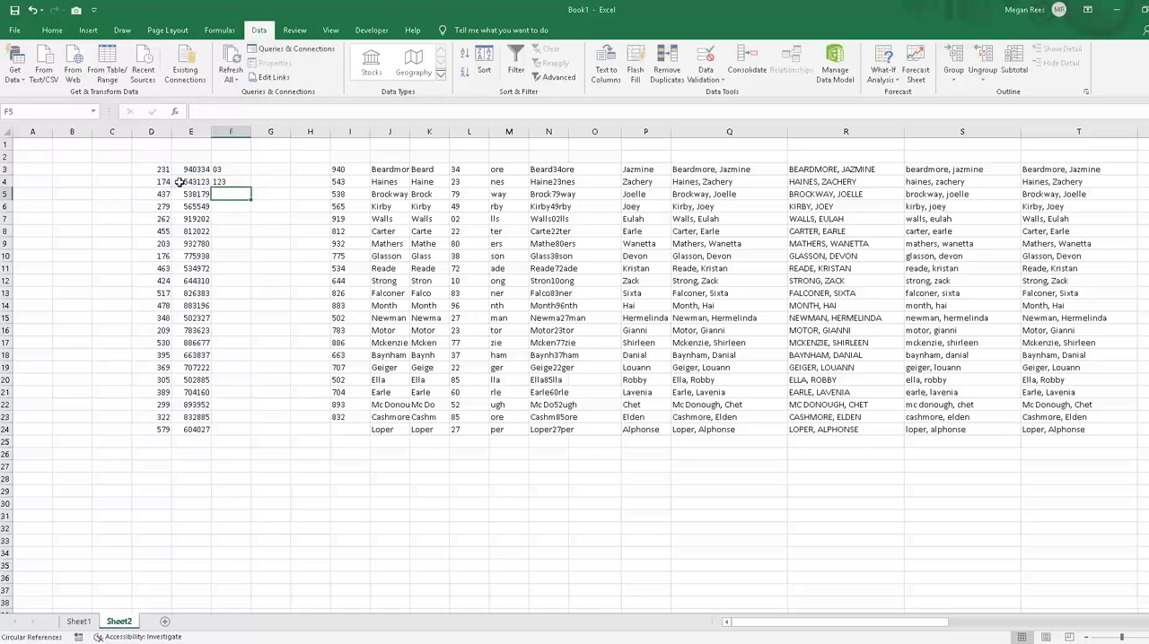
# Step: Fill the MID formula in F4 down to F5
pyautogui.click(242, 184)
pyautogui.moveTo(252, 187); pyautogui.dragTo(251, 198)
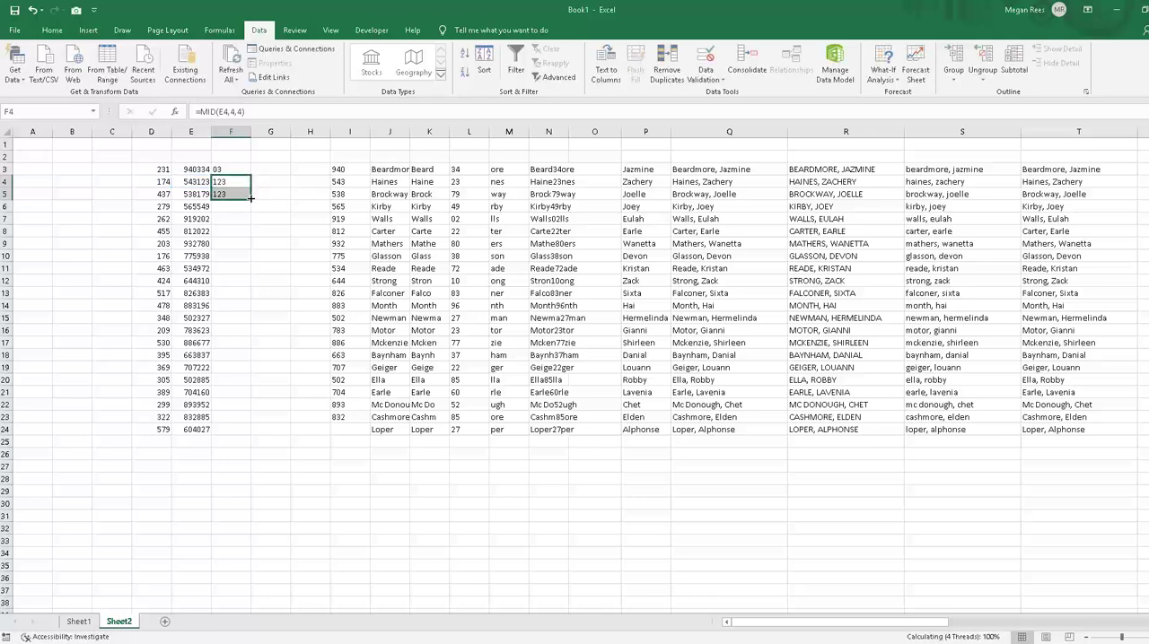
pyautogui.click(244, 230)
pyautogui.click(245, 186)
pyautogui.click(242, 201)
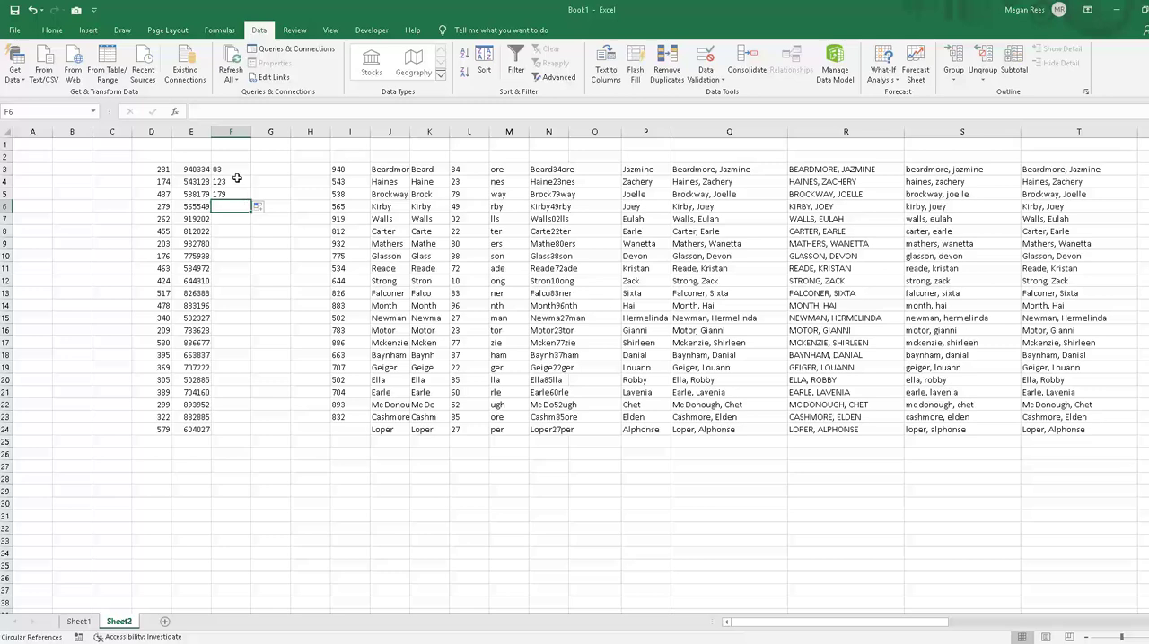
# Step: Review the MID formulas in F3 and F4, checking their start position and character count arguments
pyautogui.click(240, 182)
pyautogui.click(222, 207)
pyautogui.click(234, 182)
pyautogui.click(231, 156)
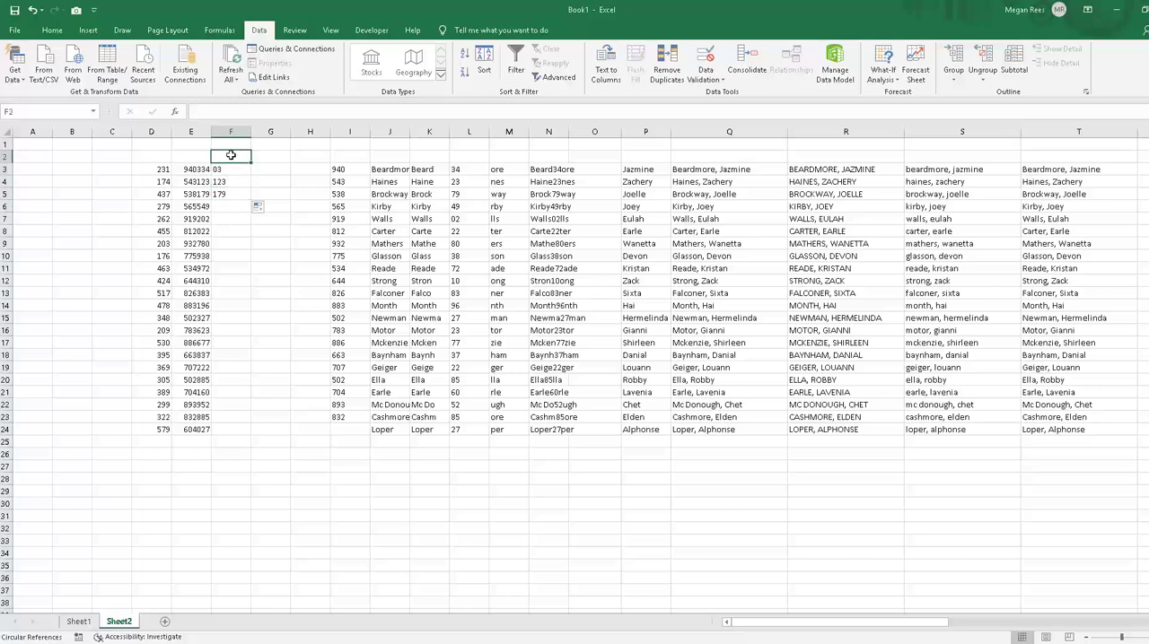
pyautogui.click(231, 181)
pyautogui.click(228, 170)
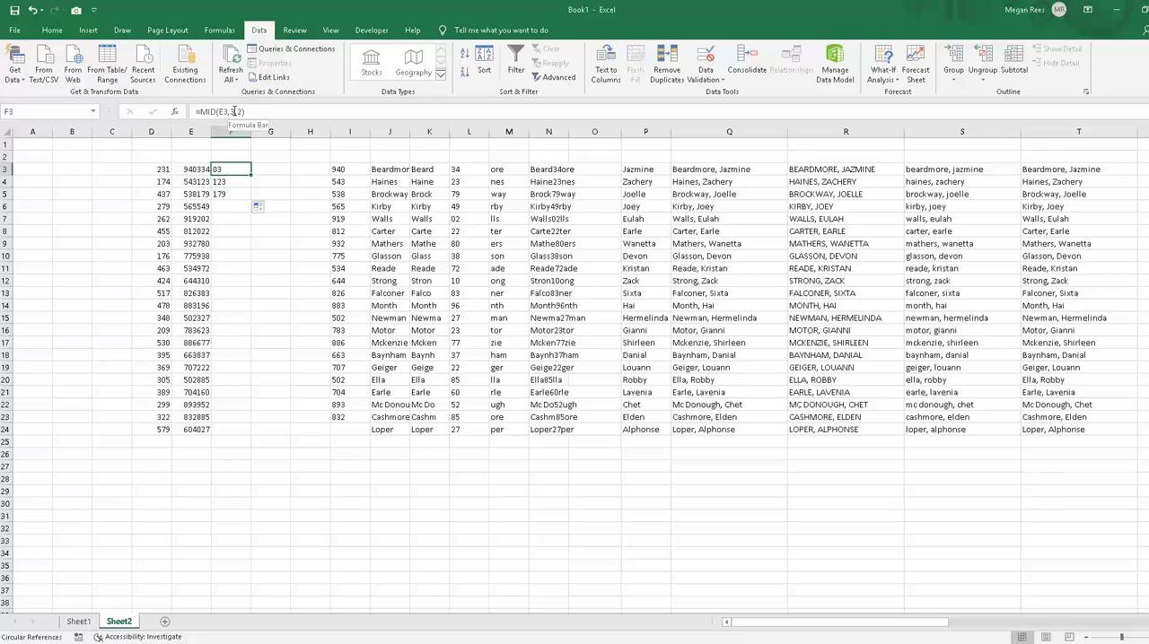
pyautogui.click(214, 258)
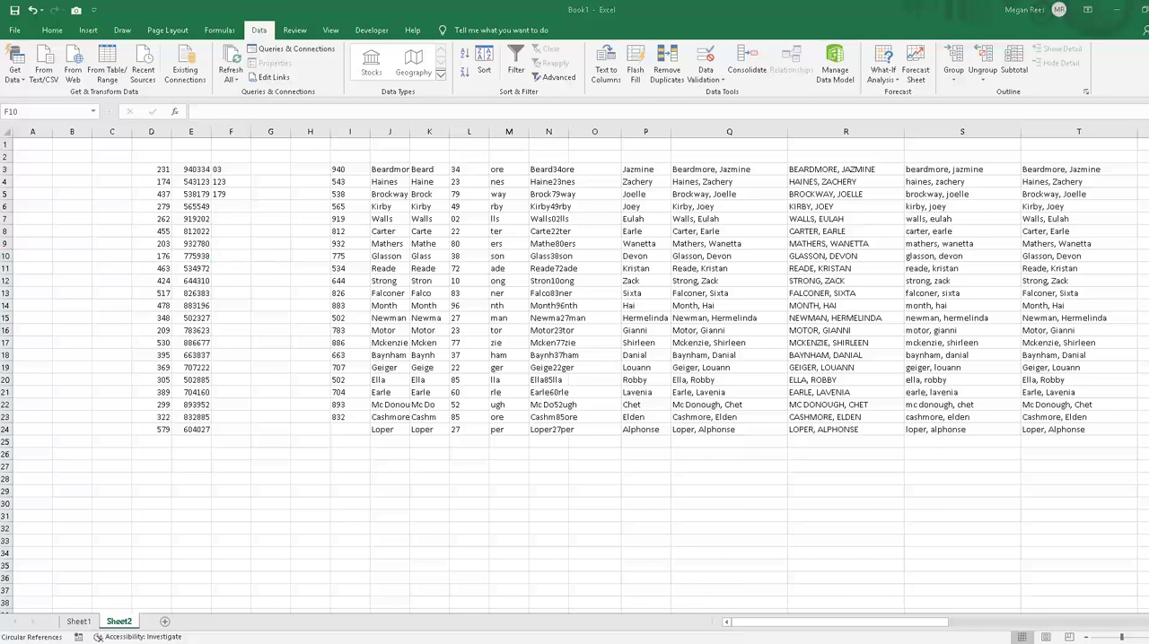
# Step: Add a new worksheet and enter =TODAY() in C3 to return the current date
pyautogui.click(164, 622)
pyautogui.click(301, 433)
pyautogui.click(111, 168)
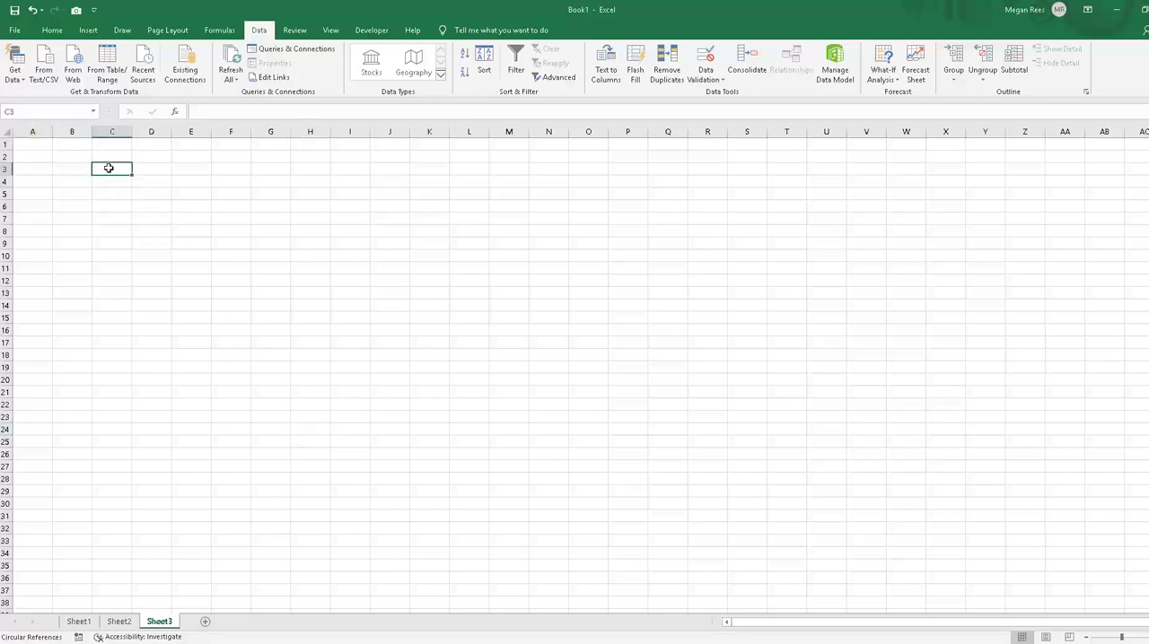
pyautogui.write('=')
pyautogui.write('totday')
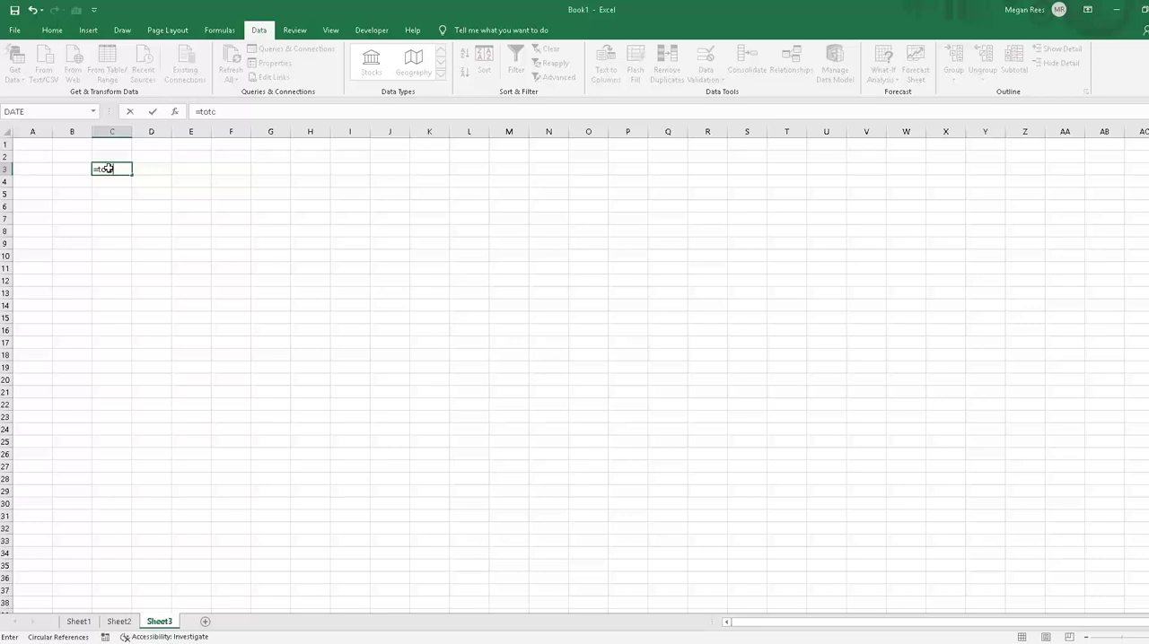
pyautogui.press('BackSpace')
pyautogui.press('BackSpace')
pyautogui.press('BackSpace')
pyautogui.press('BackSpace')
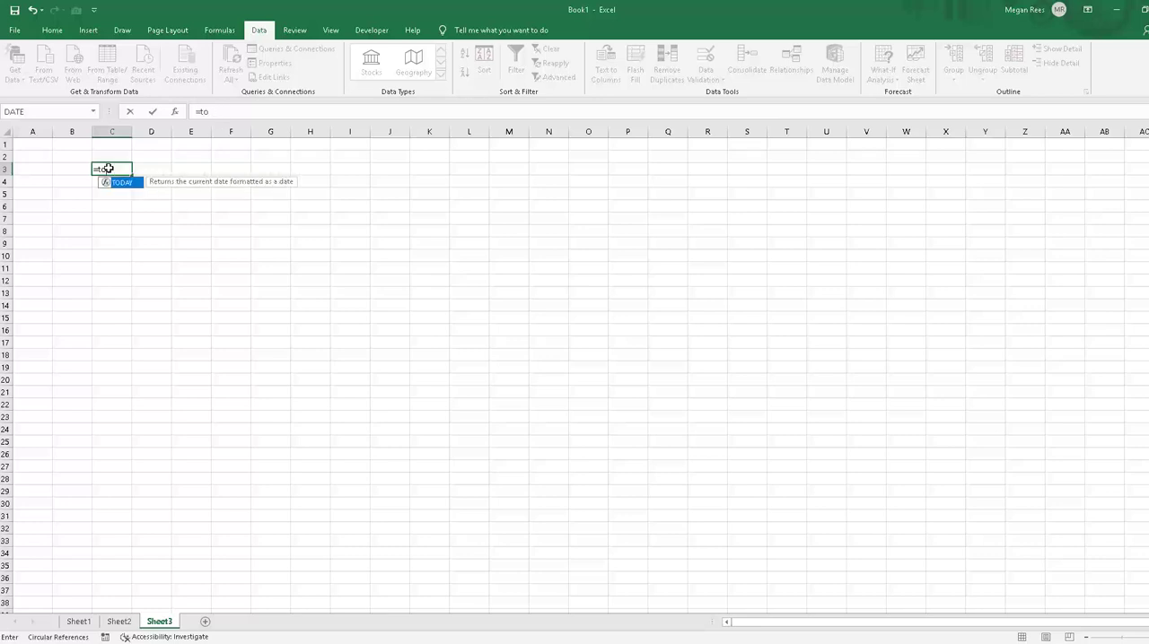
pyautogui.write('day()')
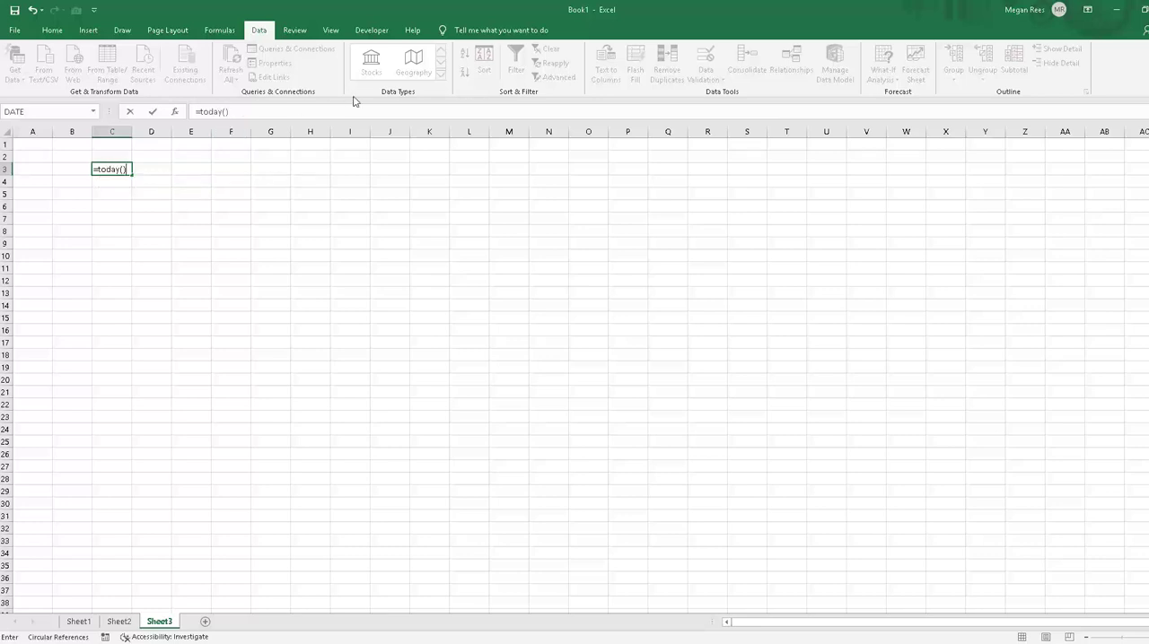
pyautogui.press('Return')
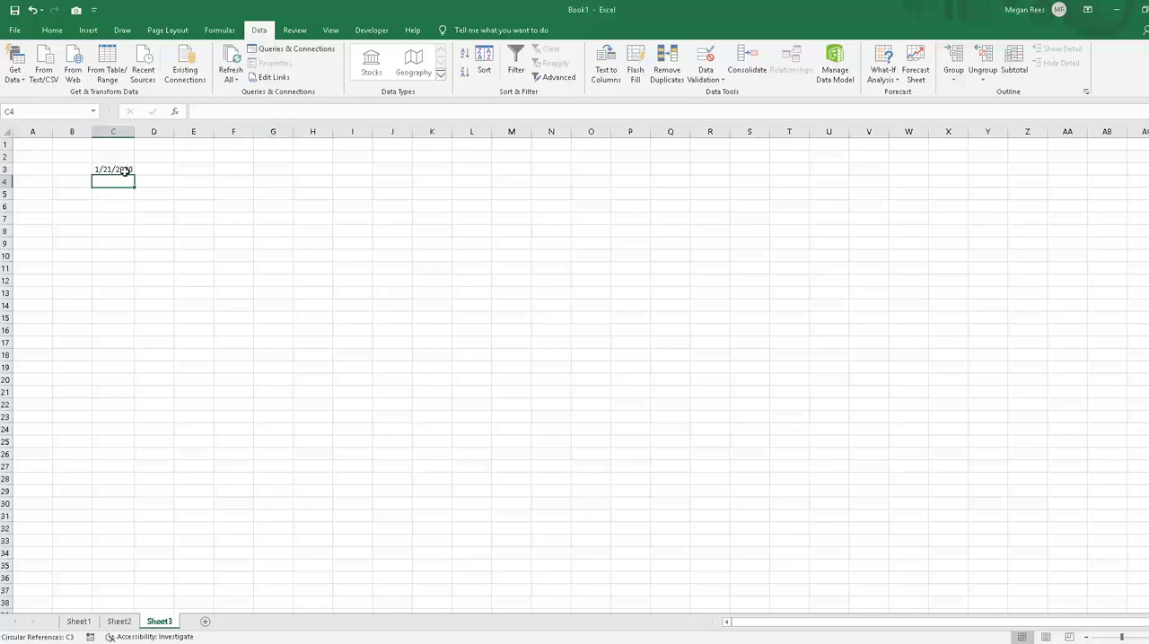
# Step: Enter =NOW() in C4 to return the current date and time
pyautogui.write('=now()')
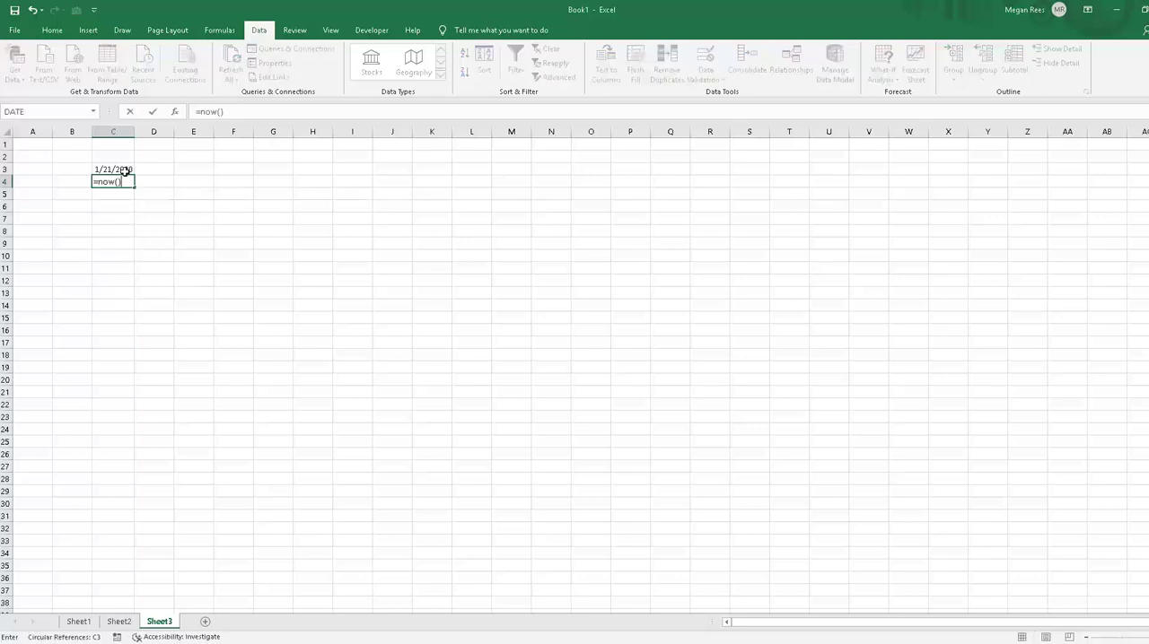
pyautogui.click(125, 170)
pyautogui.click(143, 268)
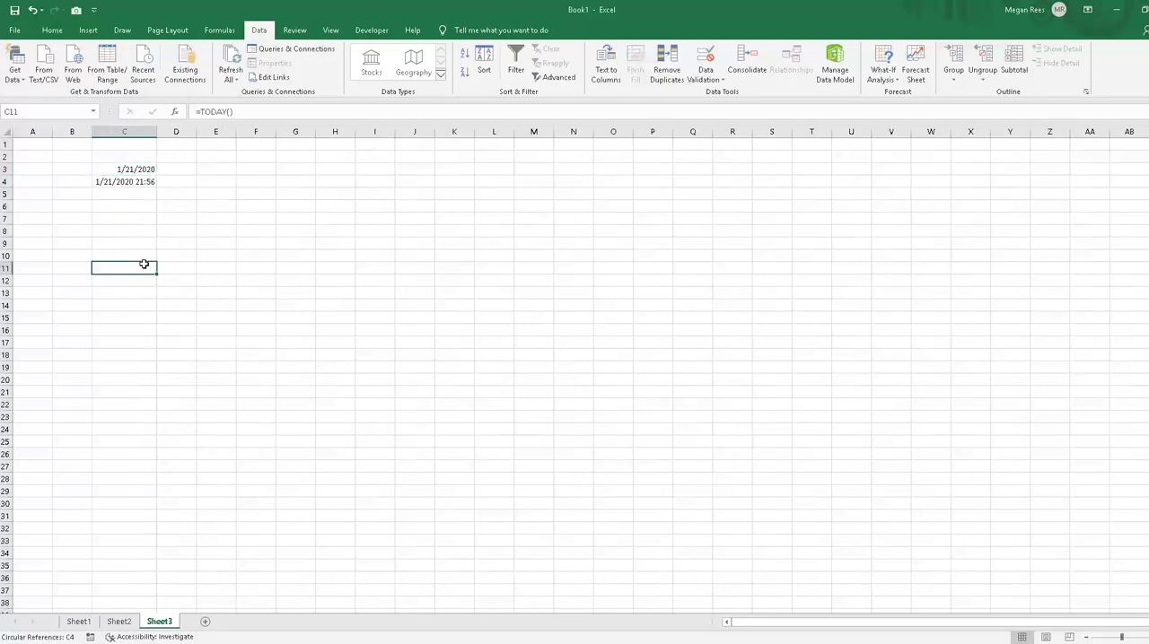
# Step: Compare the TODAY formula in C3 with the NOW formula in C4
pyautogui.click(128, 184)
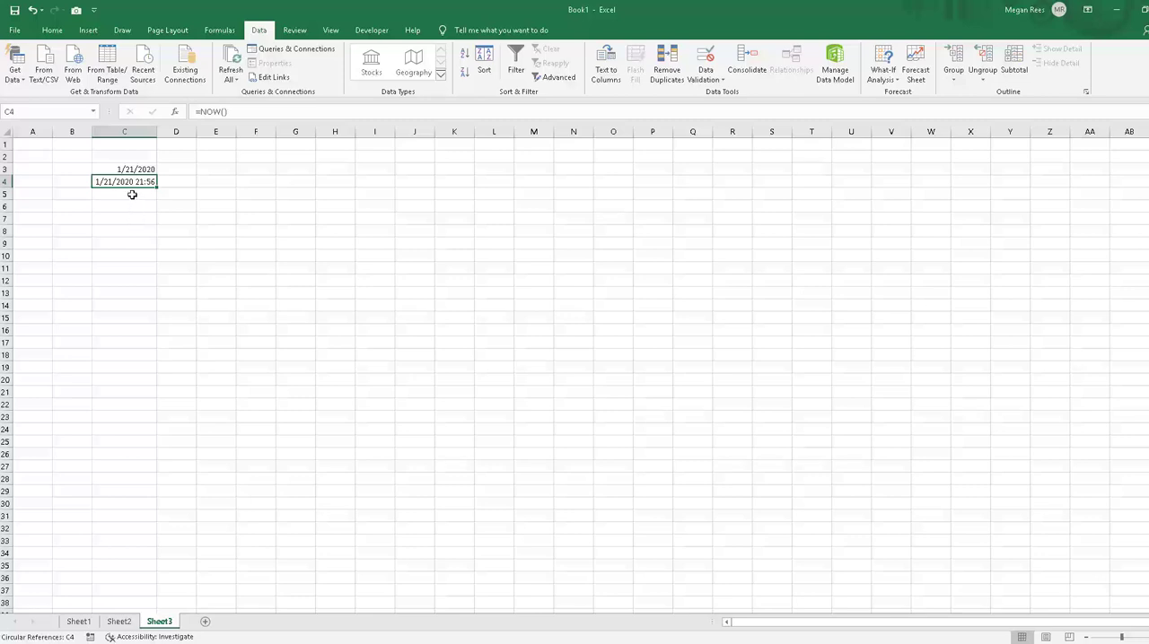
pyautogui.click(258, 219)
pyautogui.click(171, 171)
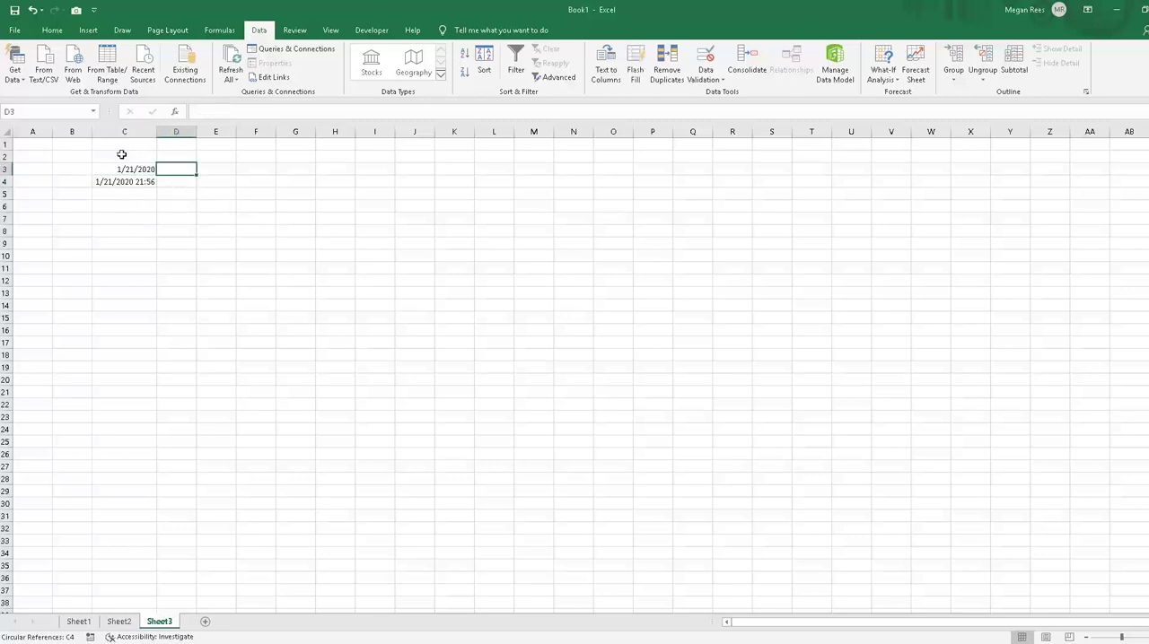
pyautogui.click(485, 308)
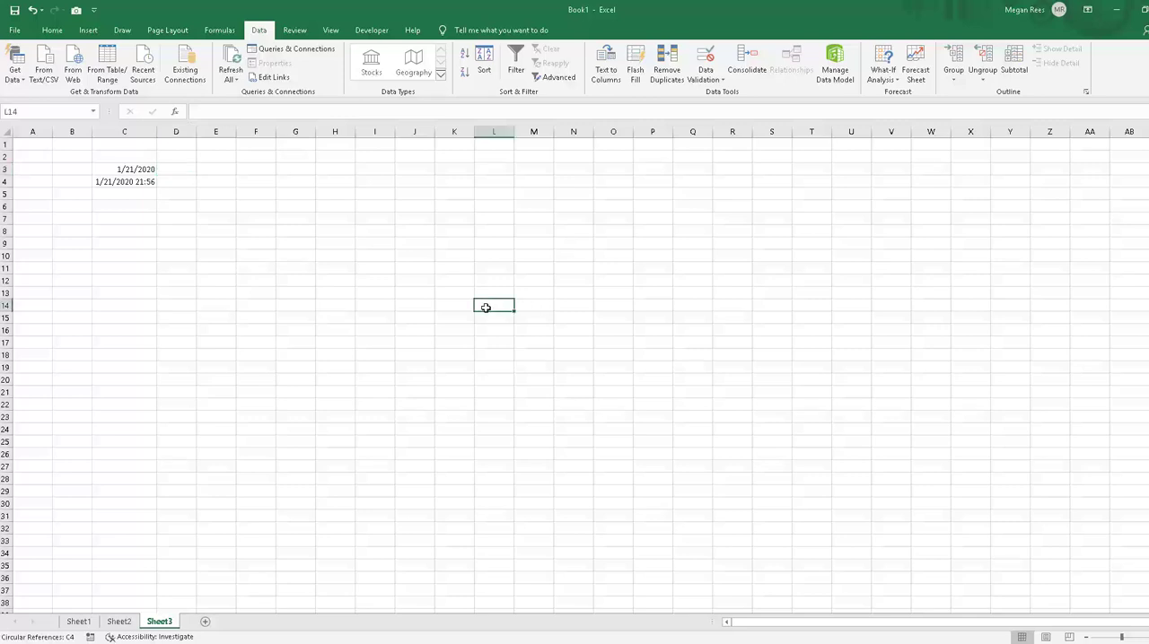
pyautogui.click(118, 169)
pyautogui.click(127, 180)
pyautogui.click(128, 169)
pyautogui.click(131, 180)
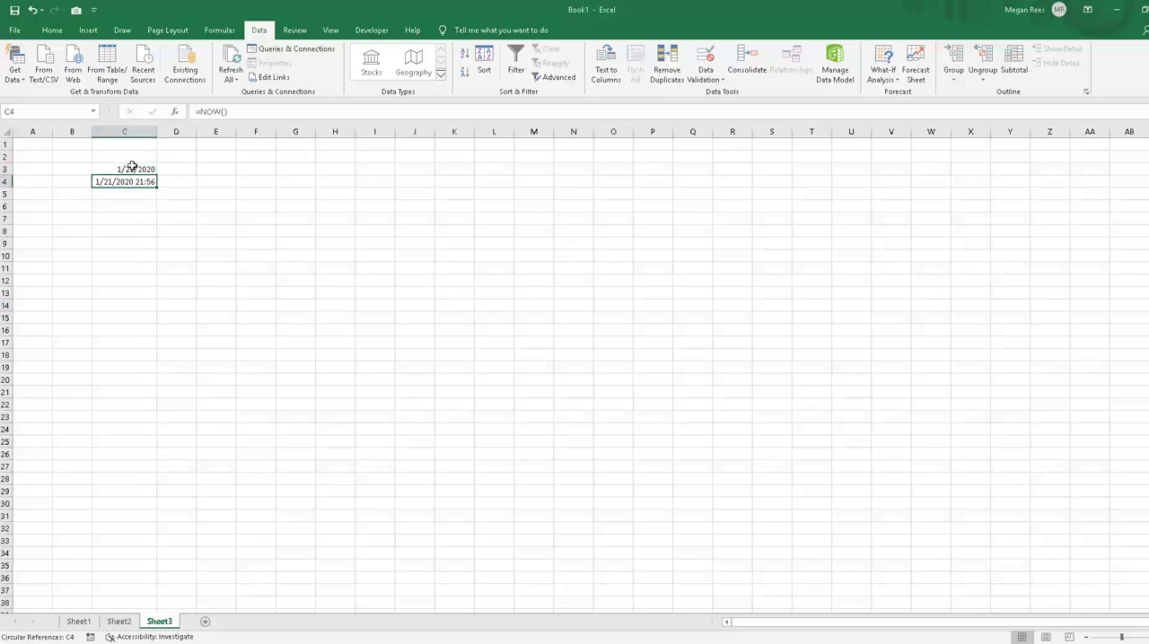
pyautogui.click(133, 169)
pyautogui.click(128, 194)
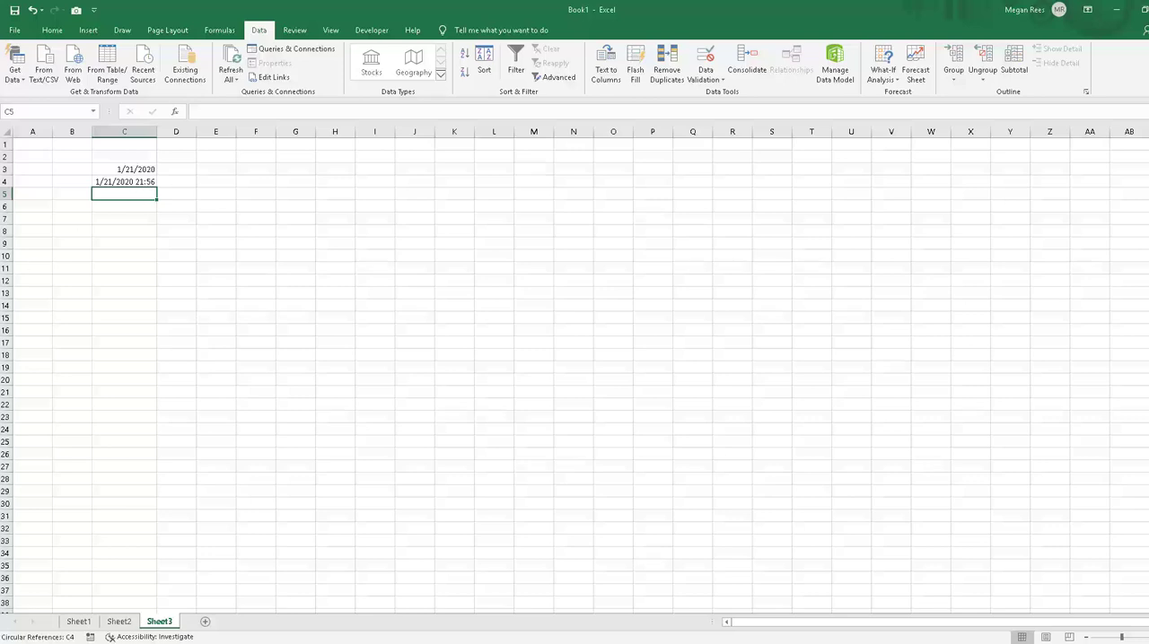
# Step: Enter =DAY(C3) in D3 to extract the day number from the date in C3
pyautogui.click(166, 168)
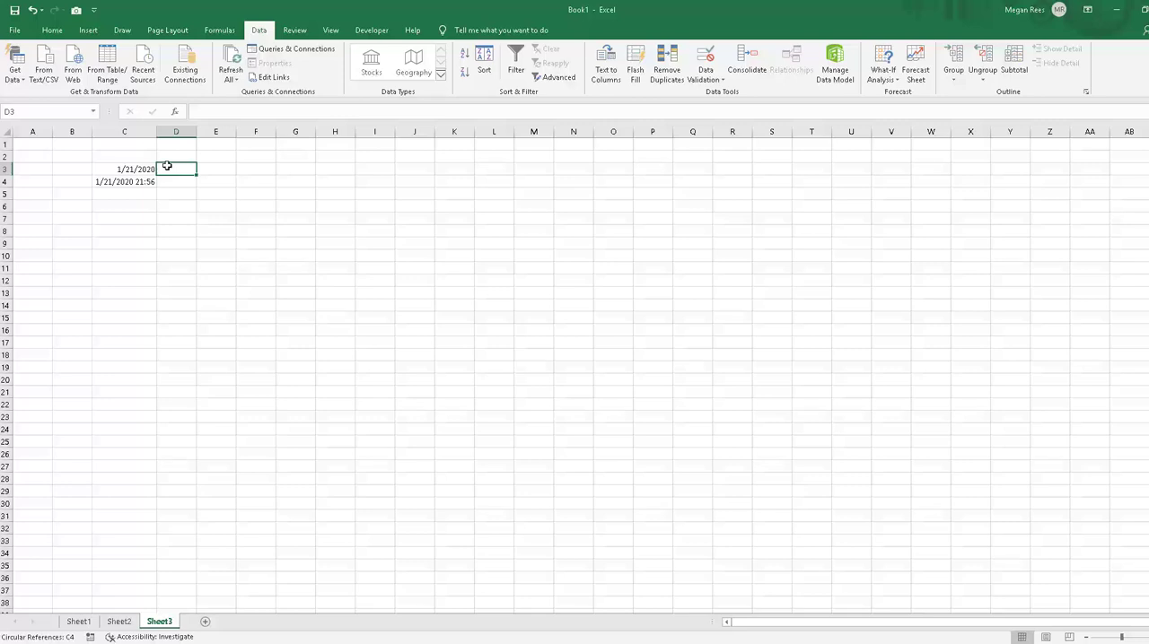
pyautogui.write('=d')
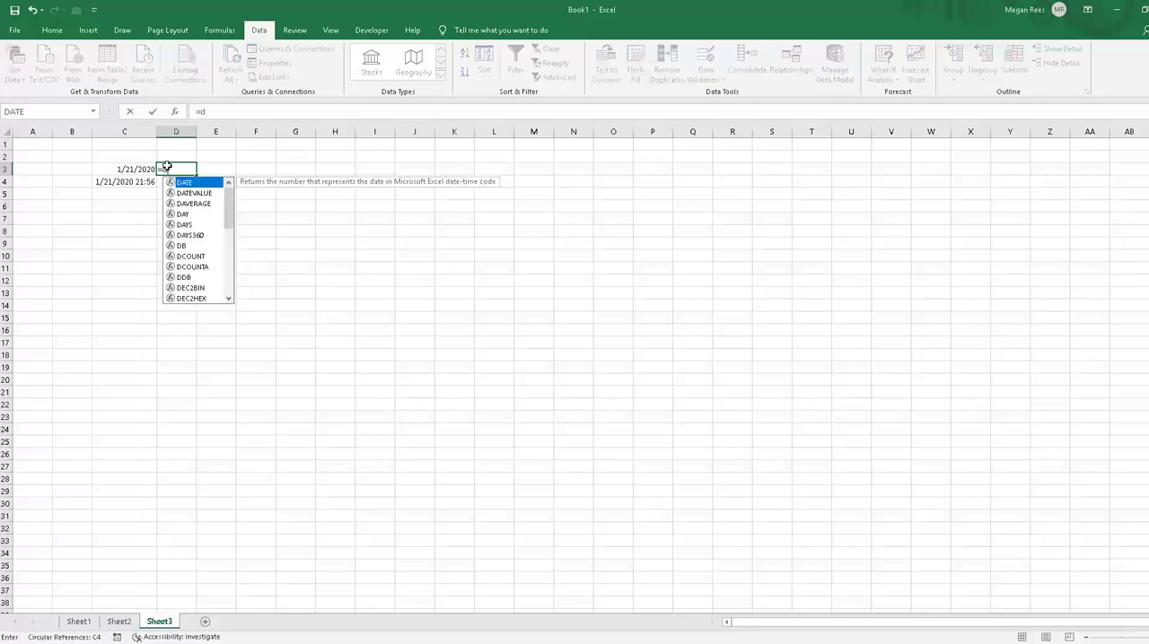
pyautogui.write('ay(')
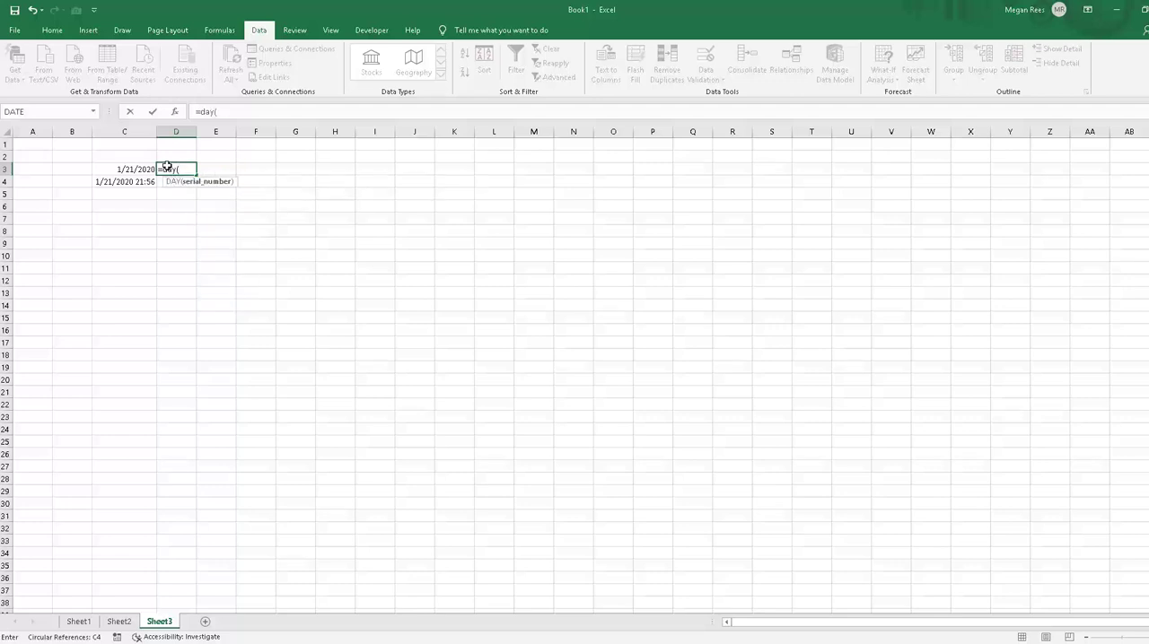
pyautogui.click(132, 167)
pyautogui.press('Return')
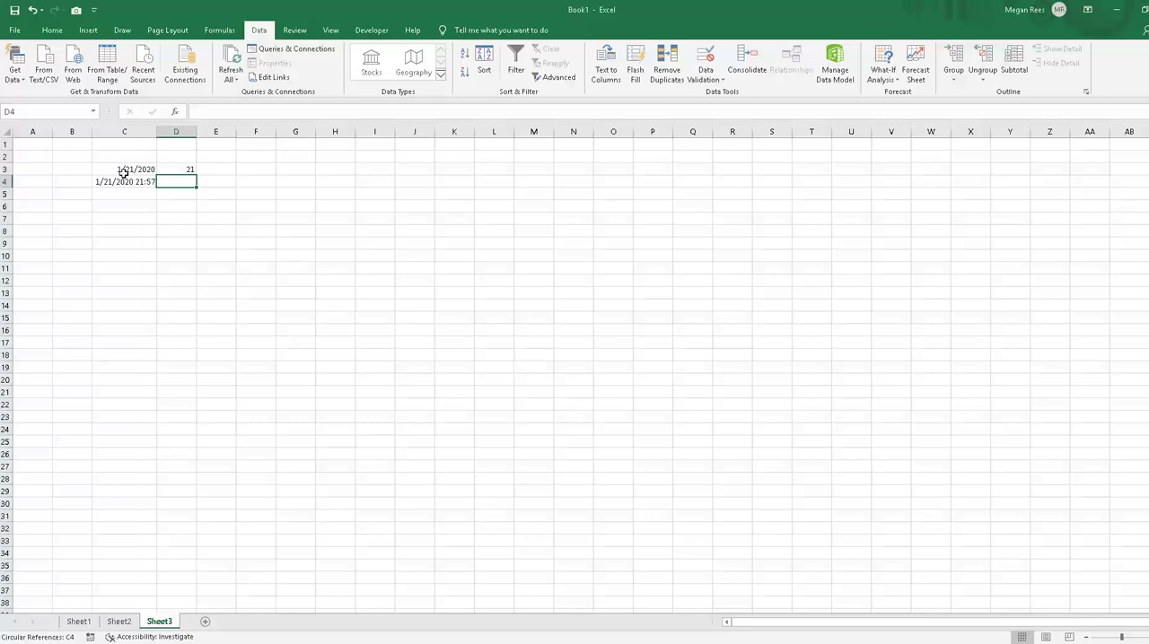
# Step: Enter =MONTH(C3) in E3 to extract the month number from the date in C3
pyautogui.click(222, 167)
pyautogui.write('=')
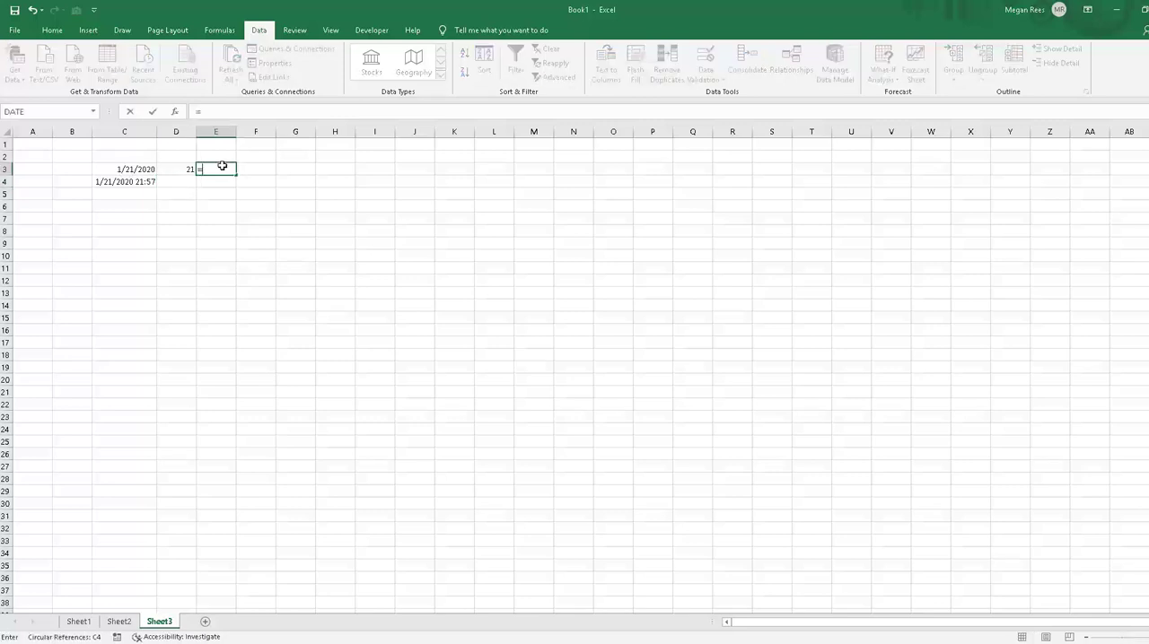
pyautogui.write('month(')
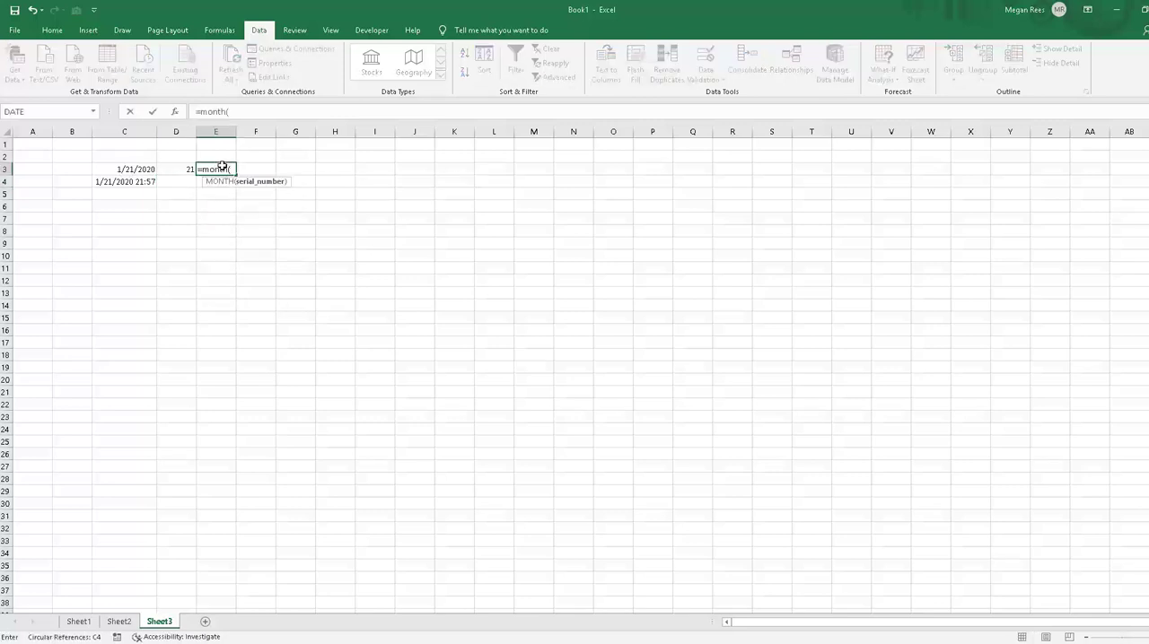
pyautogui.click(146, 169)
pyautogui.press('Return')
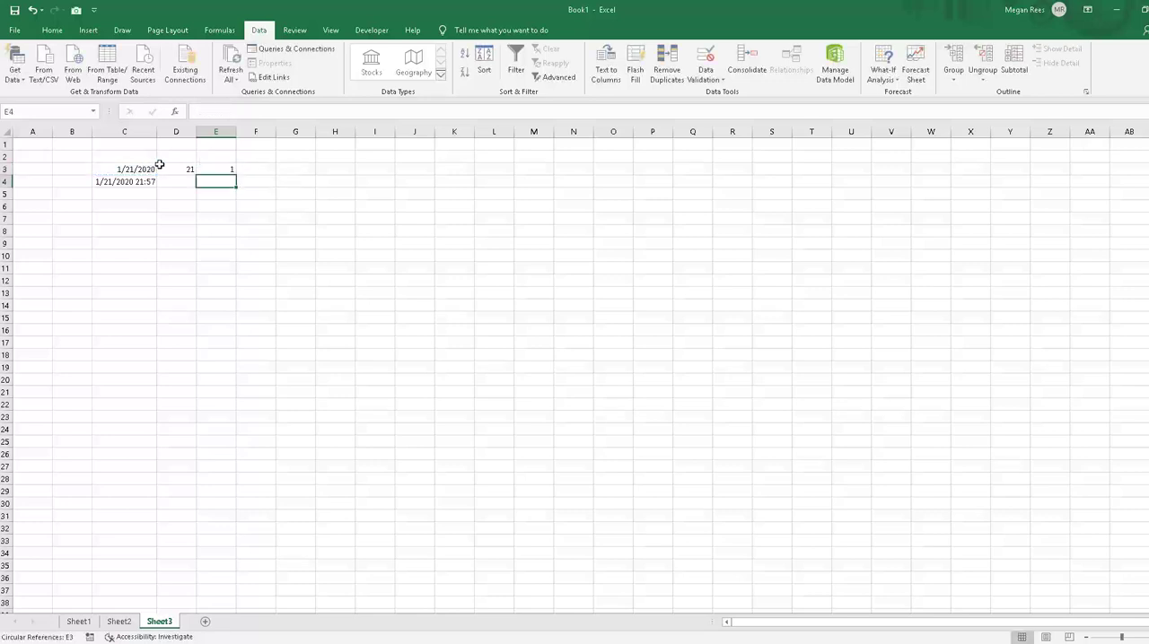
# Step: Enter =YEAR(C3) in F3 to extract the year from the date in C3
pyautogui.click(239, 168)
pyautogui.write('=')
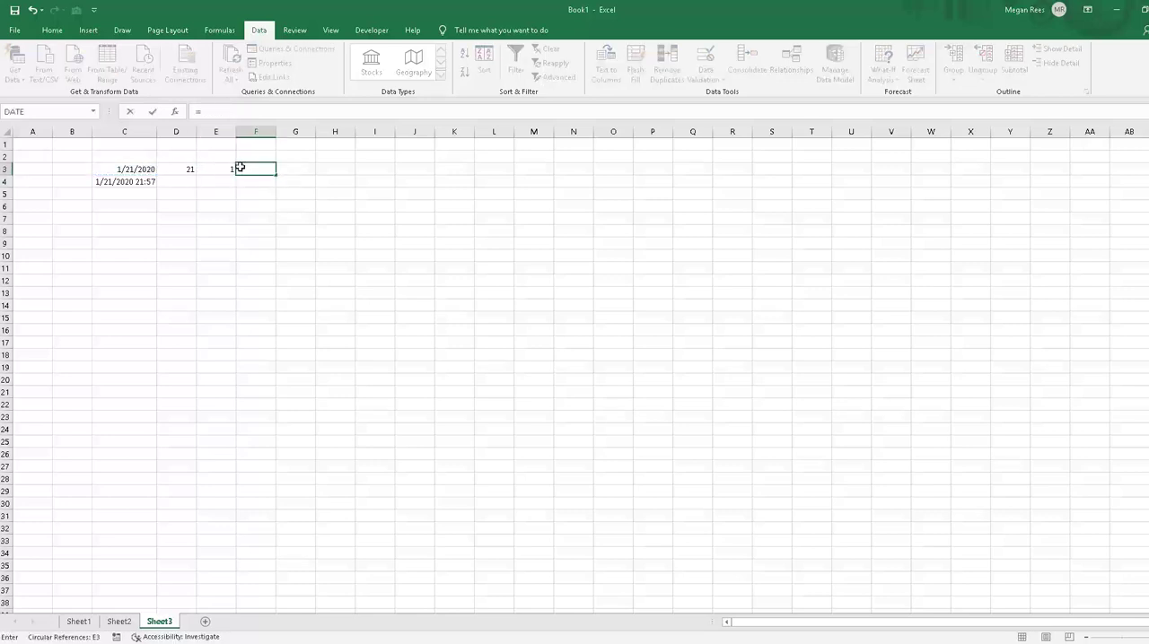
pyautogui.write('year(')
pyautogui.click(112, 167)
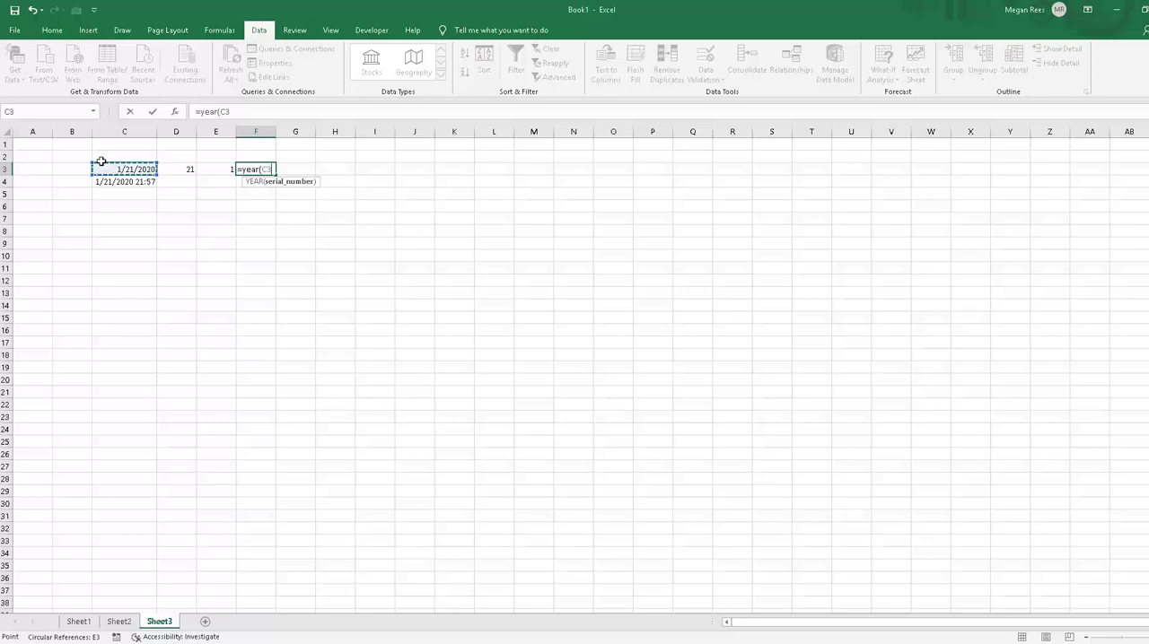
pyautogui.press('Return')
# Step: Review the DAY, MONTH and YEAR formulas in D3, E3 and F3
pyautogui.click(239, 328)
pyautogui.click(184, 169)
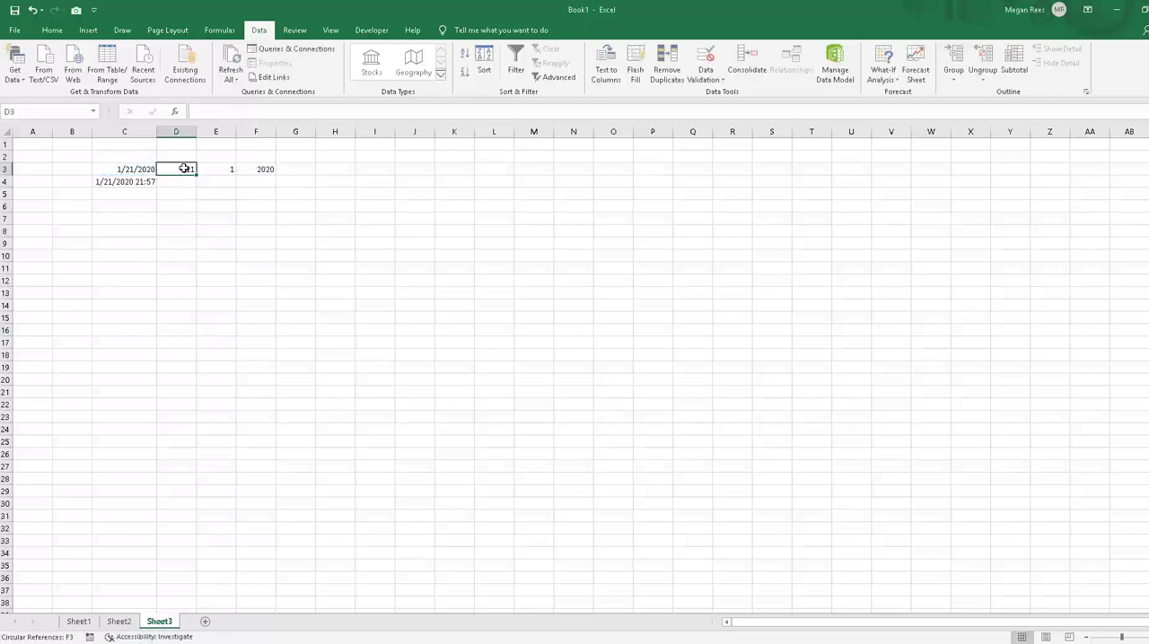
pyautogui.click(226, 169)
pyautogui.click(241, 170)
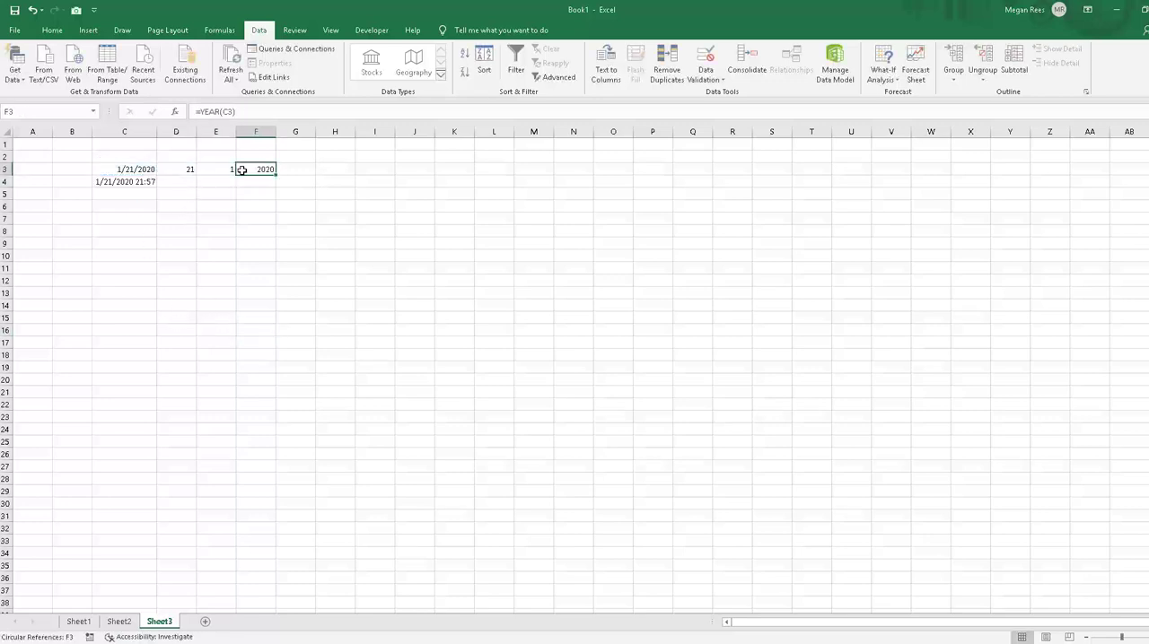
pyautogui.click(228, 191)
pyautogui.click(261, 172)
# Step: Try to rebuild the date in G3 from its parts with =DATE(D3,E3,F3)
pyautogui.click(290, 172)
pyautogui.write('=date(')
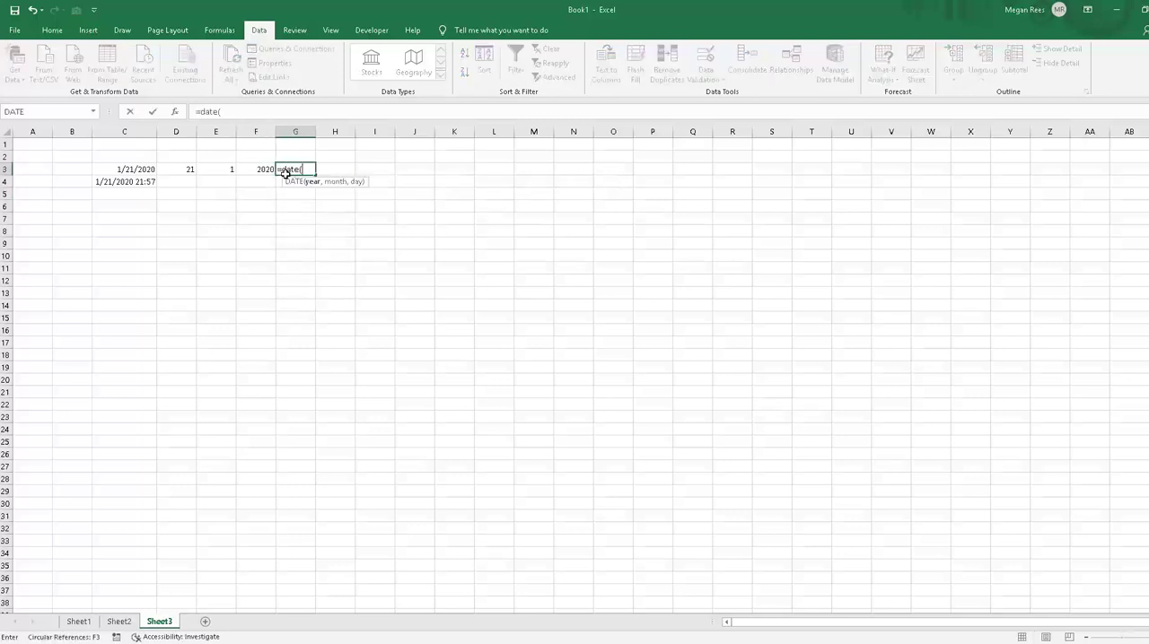
pyautogui.click(173, 169)
pyautogui.write(',')
pyautogui.click(222, 170)
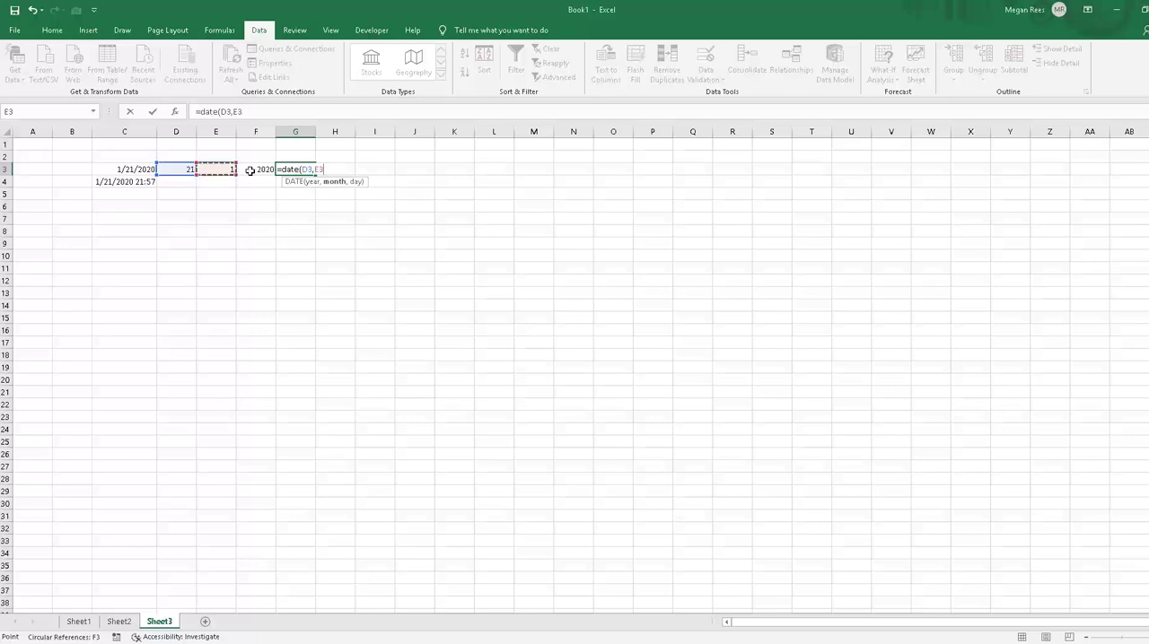
pyautogui.write(',')
pyautogui.click(252, 171)
pyautogui.press('Return')
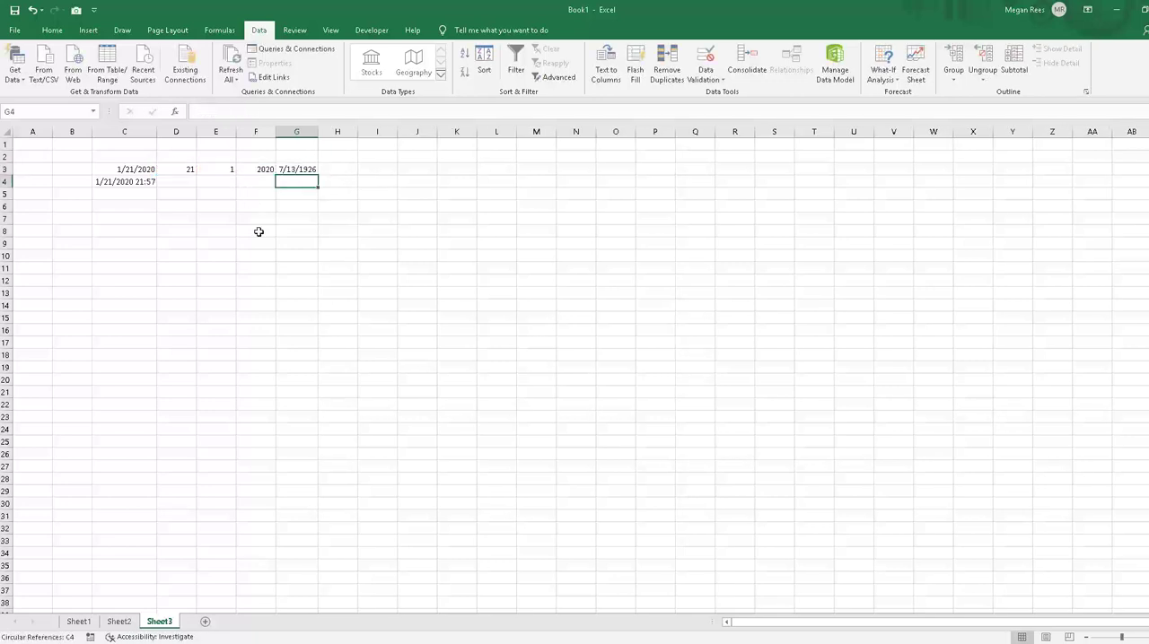
# Step: Try the month-first argument order in G3 with =DATE(E3,D3,F3), and clear the cell
pyautogui.click(285, 169)
pyautogui.write('=')
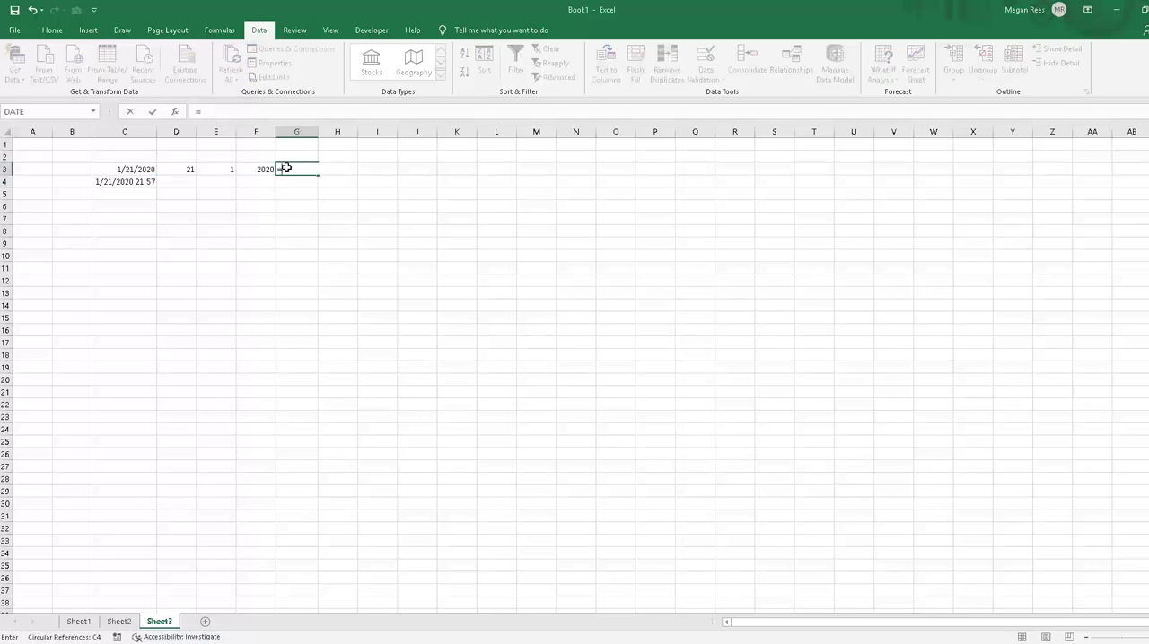
pyautogui.write('date(')
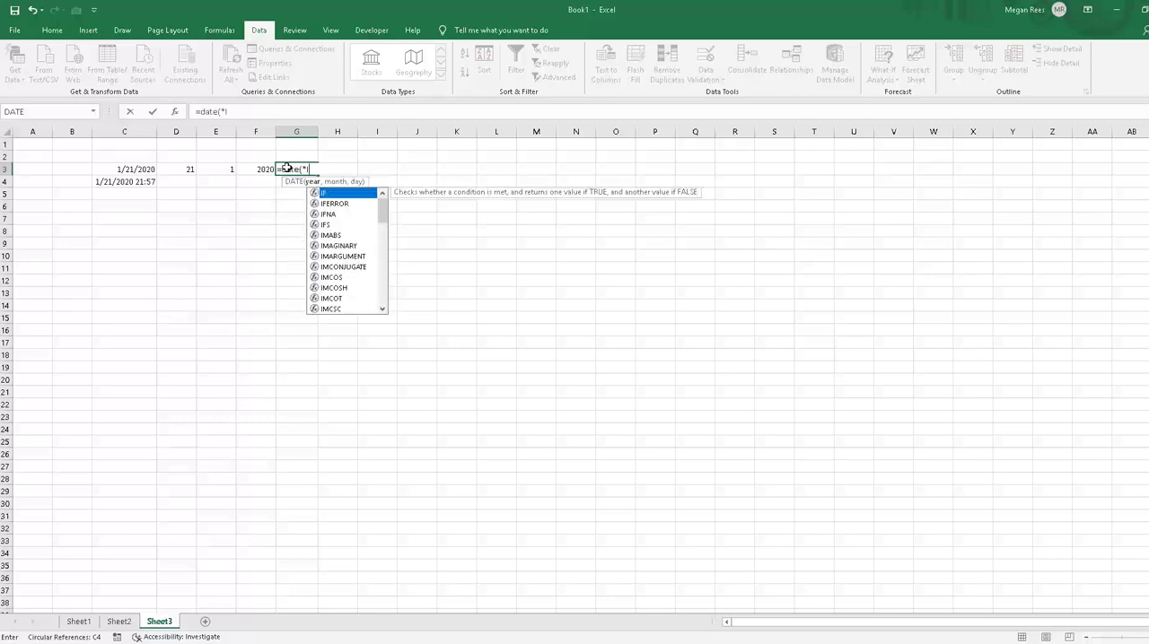
pyautogui.click(222, 171)
pyautogui.write(',')
pyautogui.click(185, 170)
pyautogui.write(',')
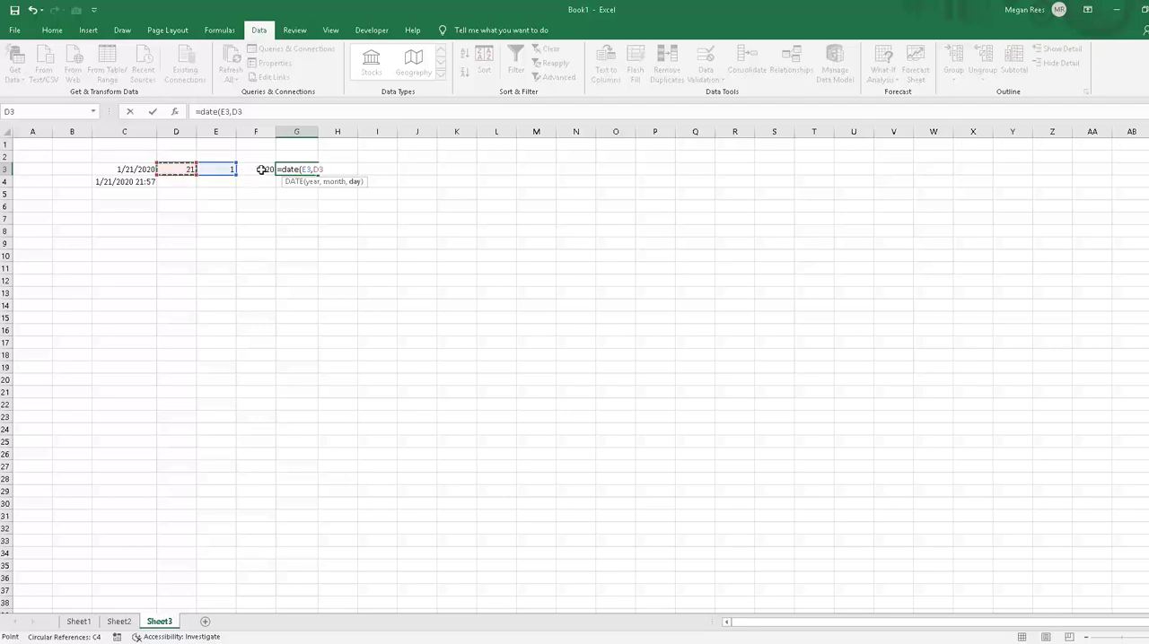
pyautogui.click(265, 169)
pyautogui.press('Return')
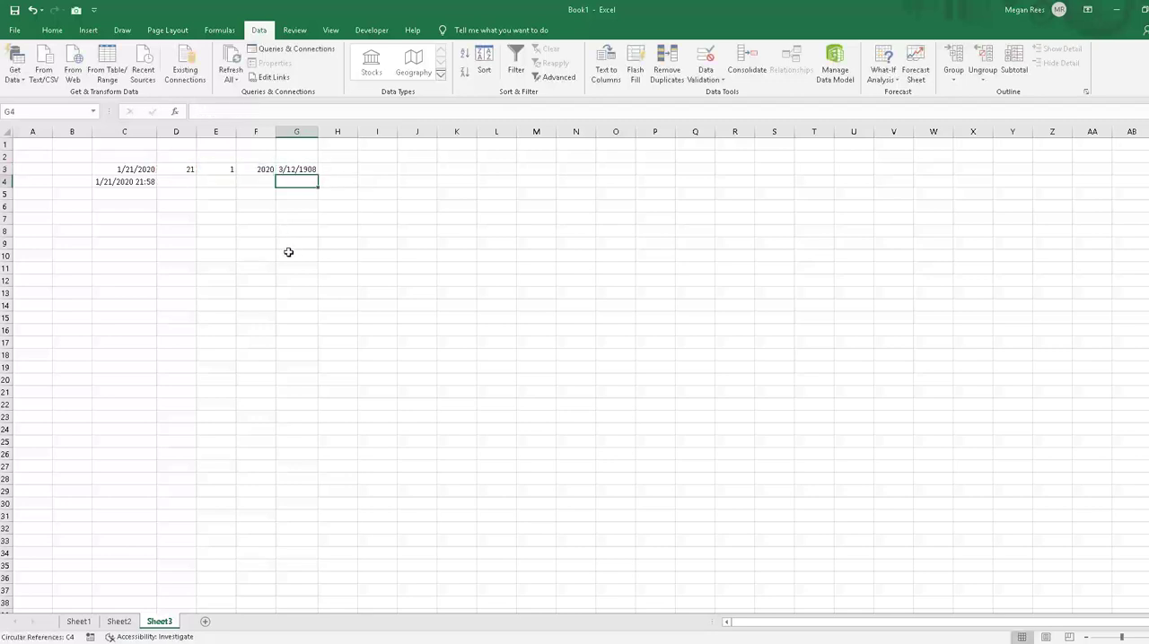
pyautogui.press('Up')
pyautogui.press('Delete')
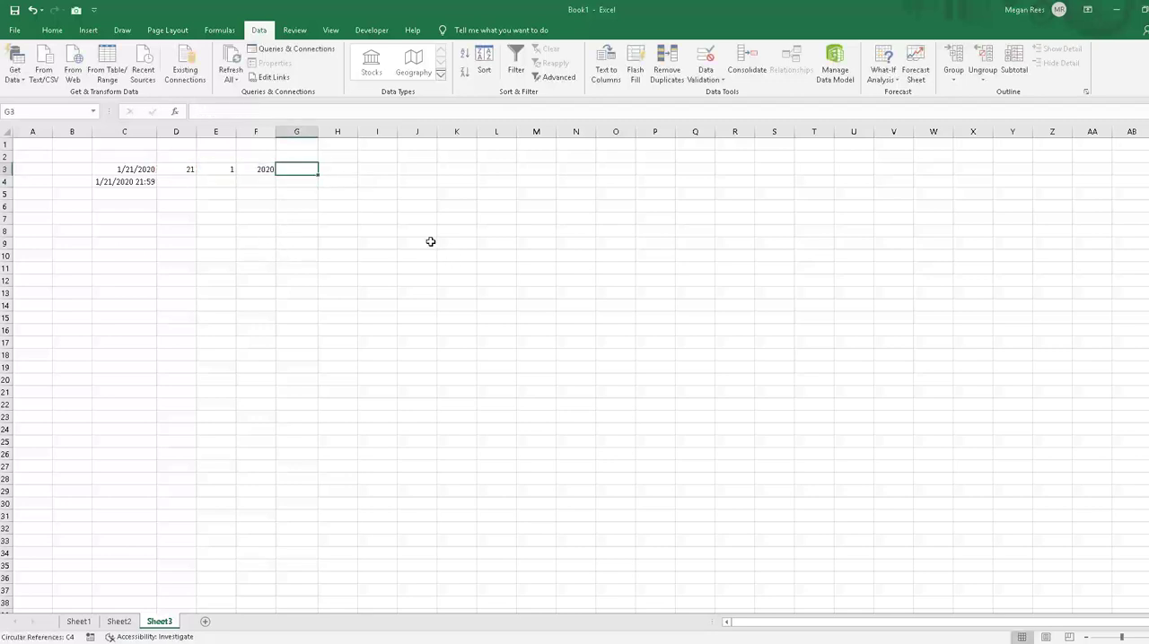
# Step: Enter =DATE(F3,E3,D3) in G3 to combine the year, month and day into one date
pyautogui.write('=')
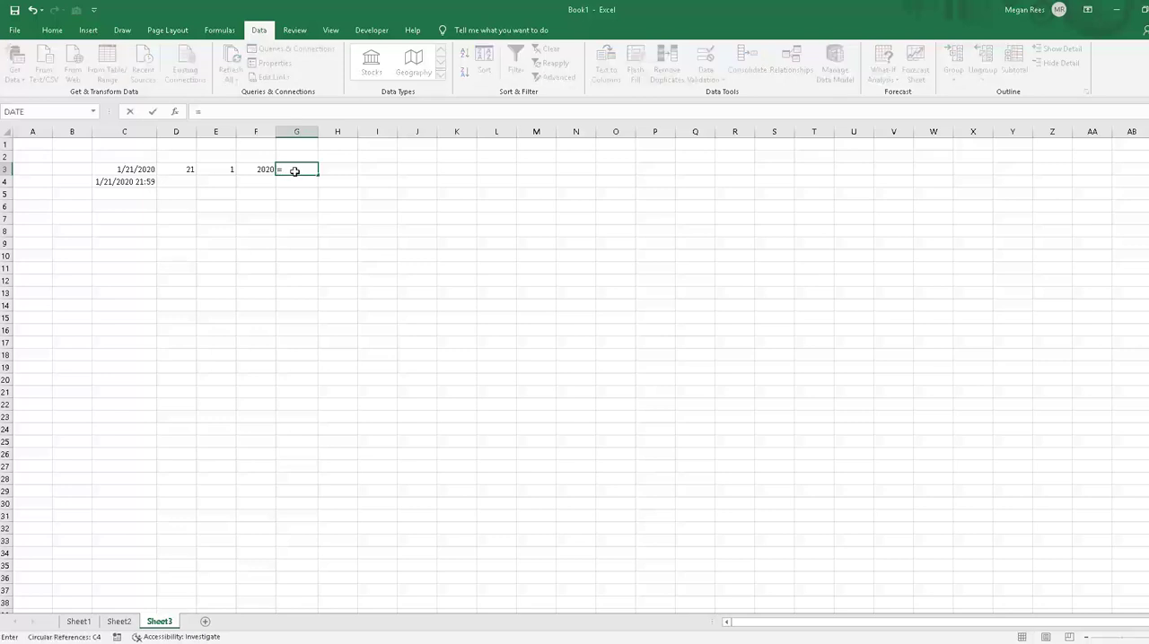
pyautogui.write('date(')
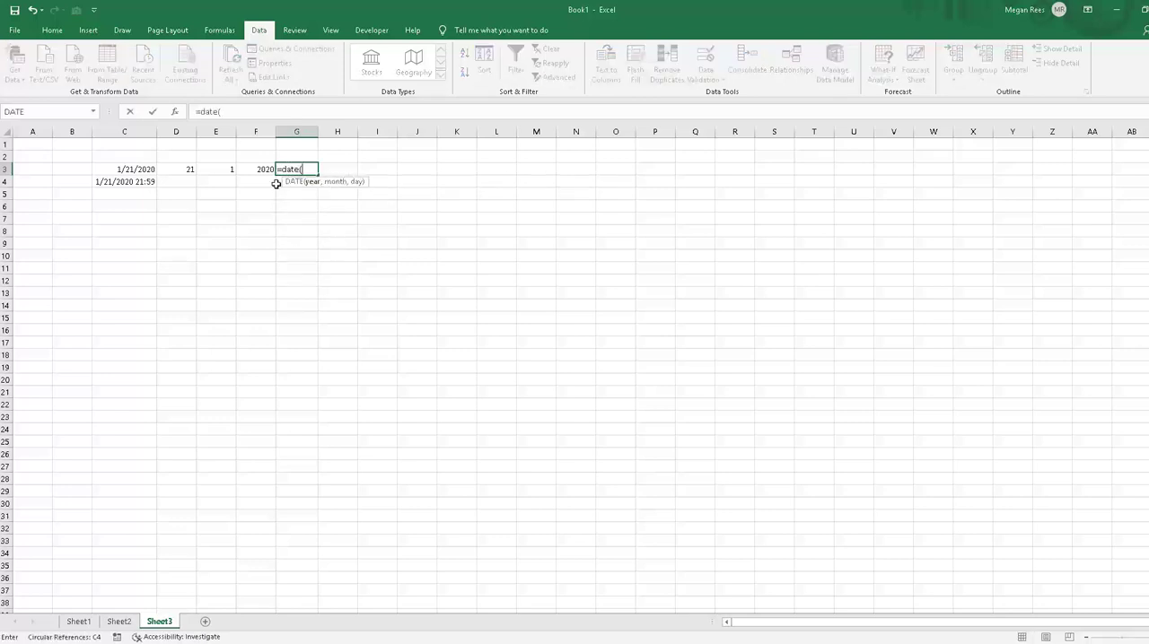
pyautogui.click(251, 170)
pyautogui.write(',')
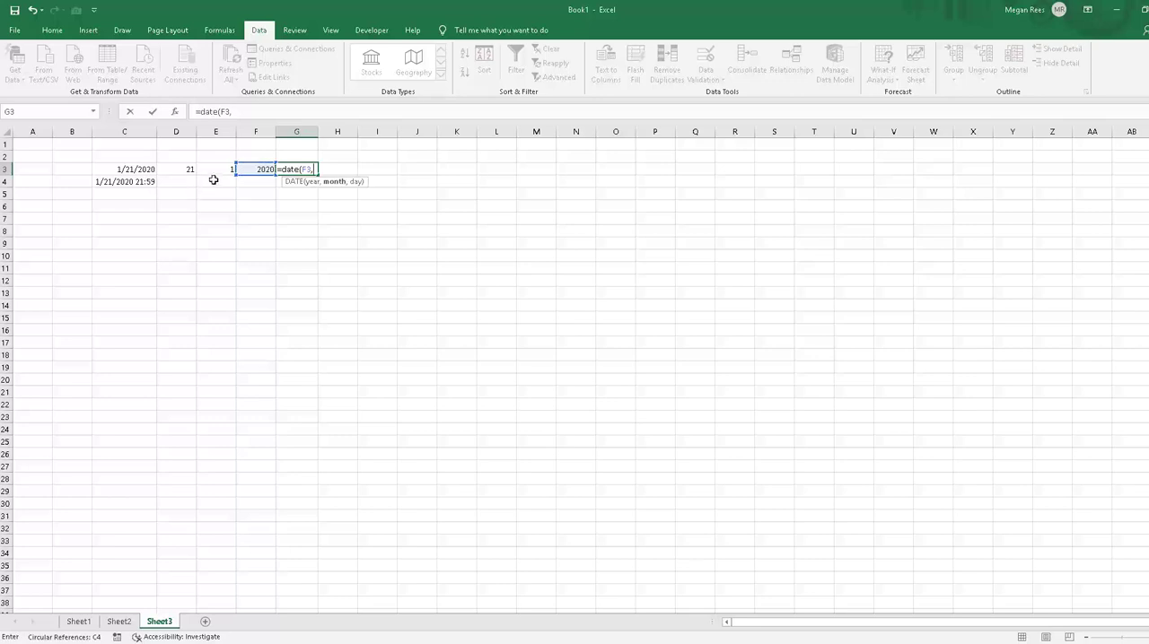
pyautogui.click(211, 169)
pyautogui.write(',')
pyautogui.click(170, 170)
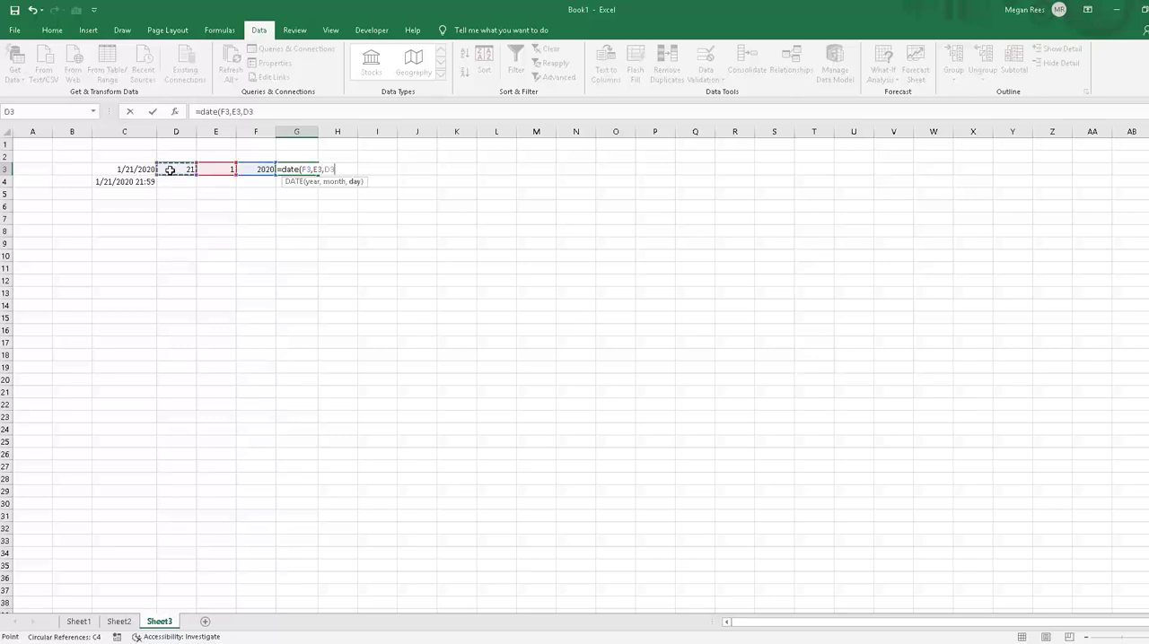
pyautogui.press('Return')
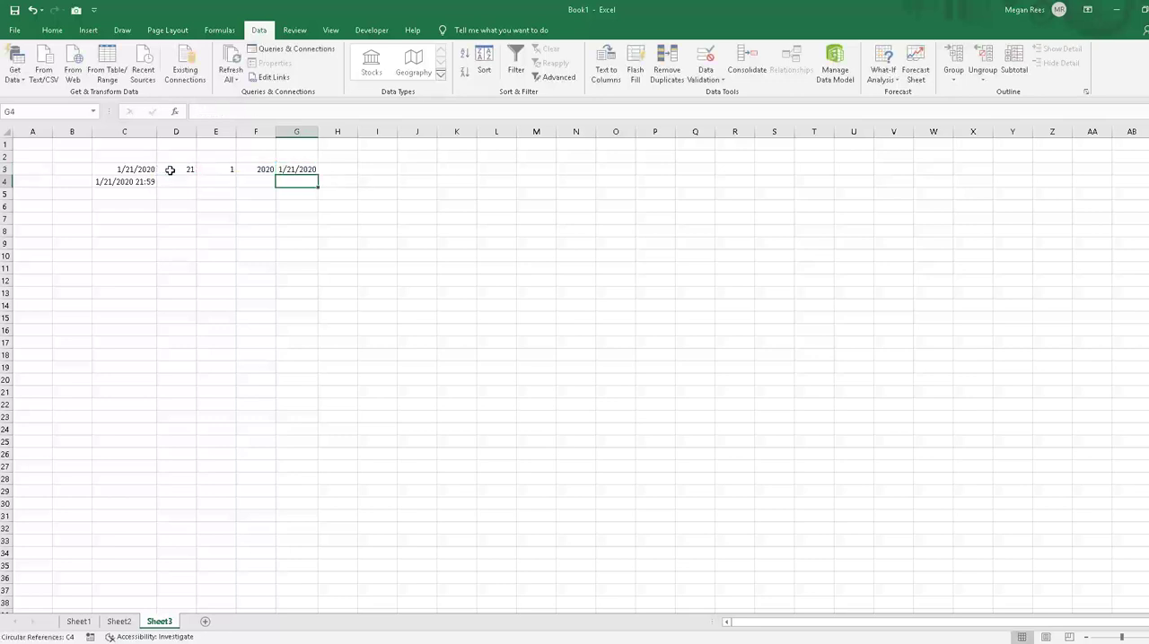
pyautogui.click(363, 191)
pyautogui.click(344, 214)
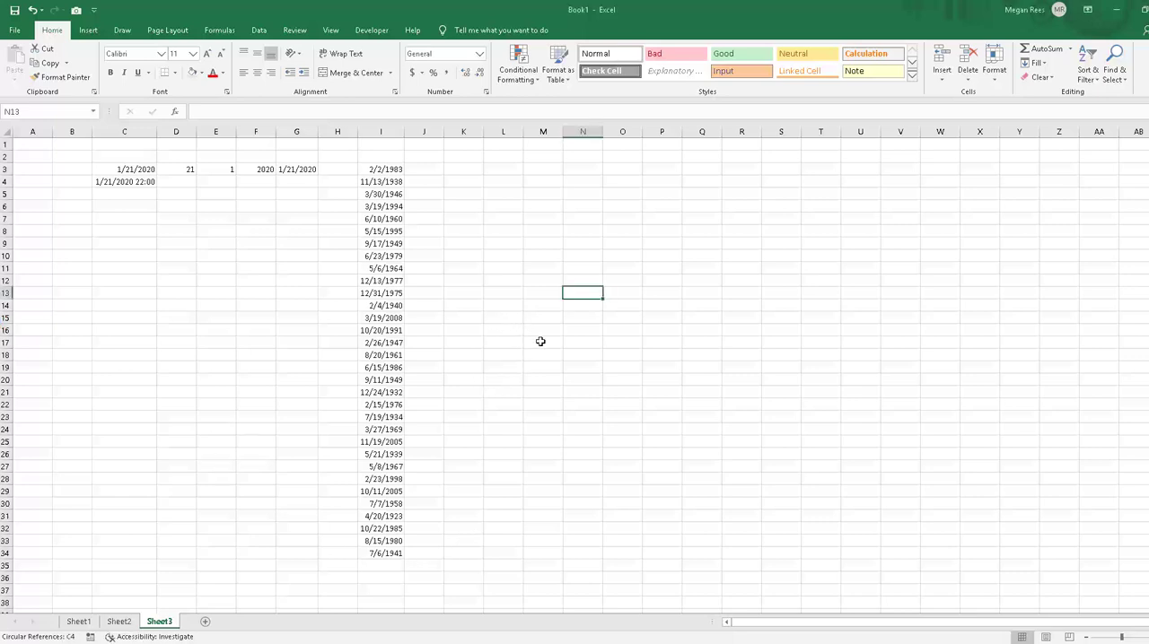
pyautogui.click(540, 341)
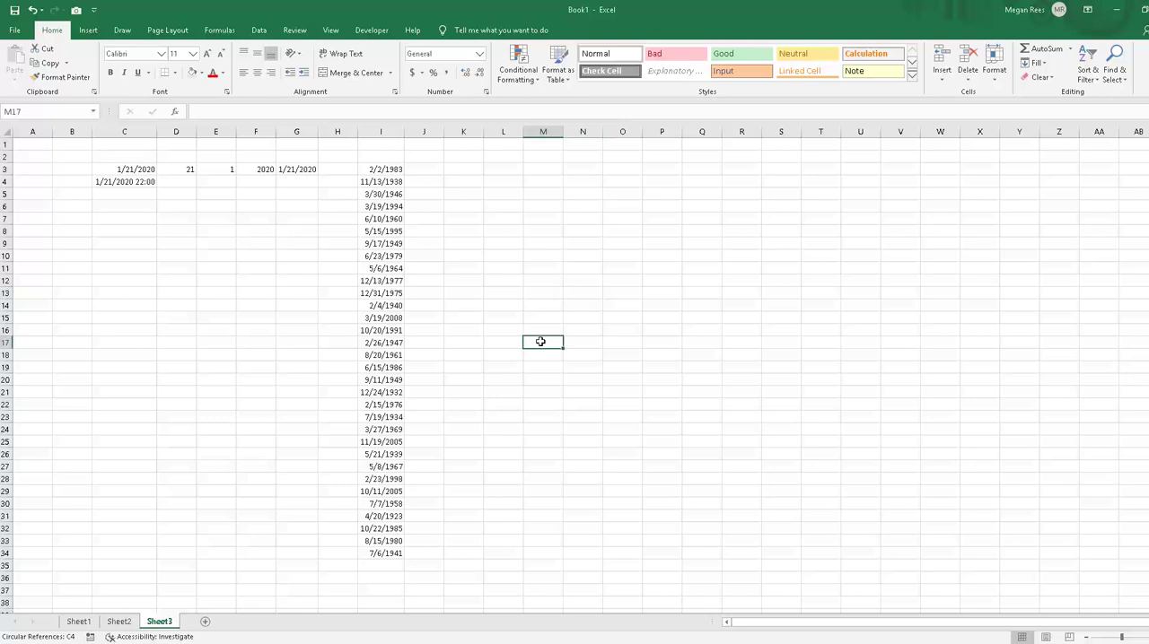
pyautogui.click(498, 328)
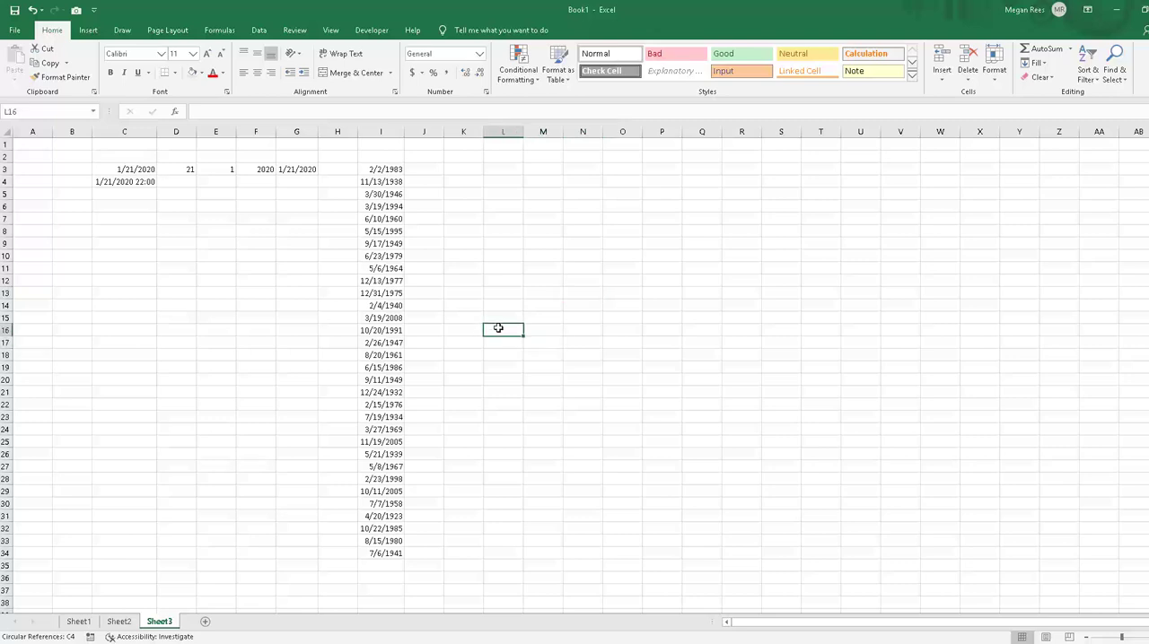
# Step: Enter =DATEDIF(I3,C3,"Y") in J3 to calculate the full years between the date in I3 and today's date
pyautogui.click(424, 170)
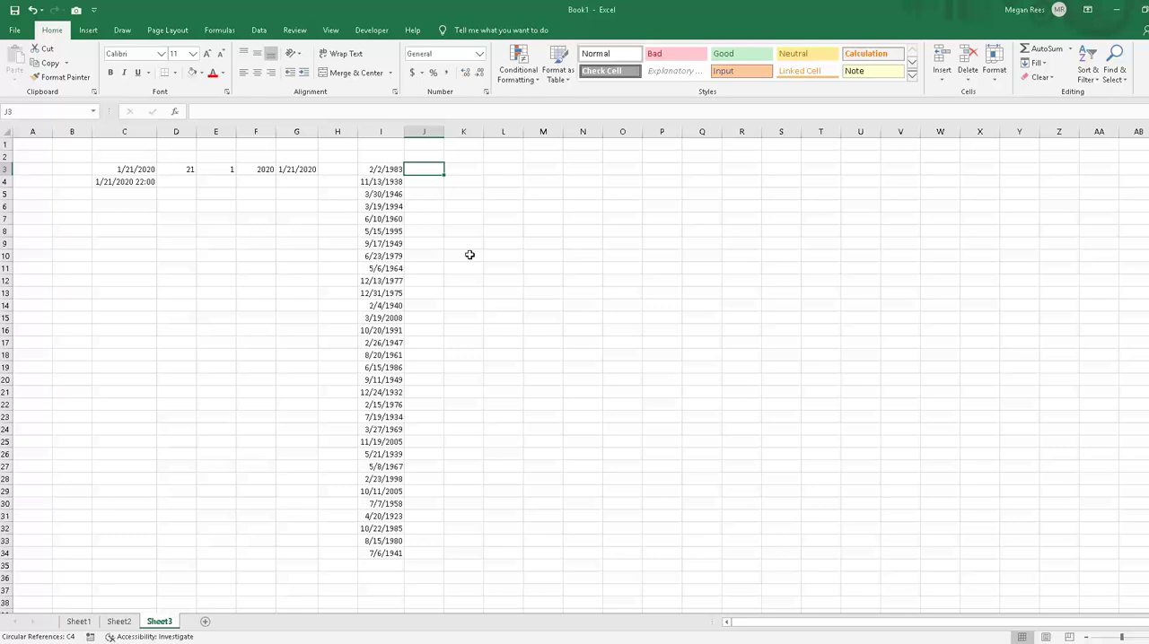
pyautogui.write('=datedif(')
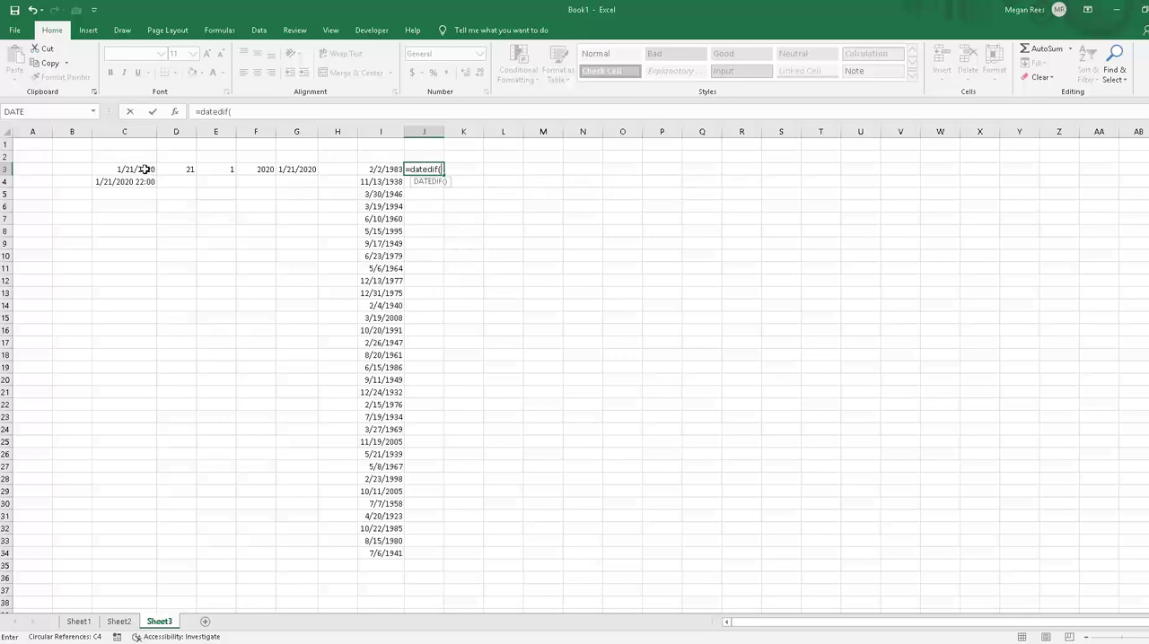
pyautogui.click(372, 169)
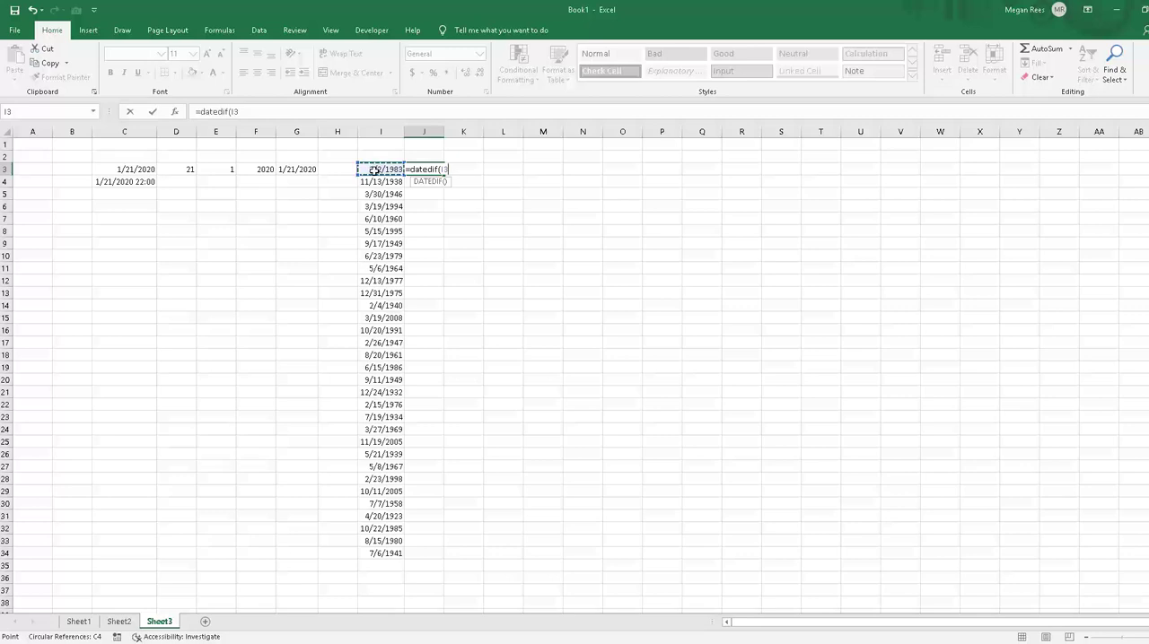
pyautogui.write(',')
pyautogui.click(144, 167)
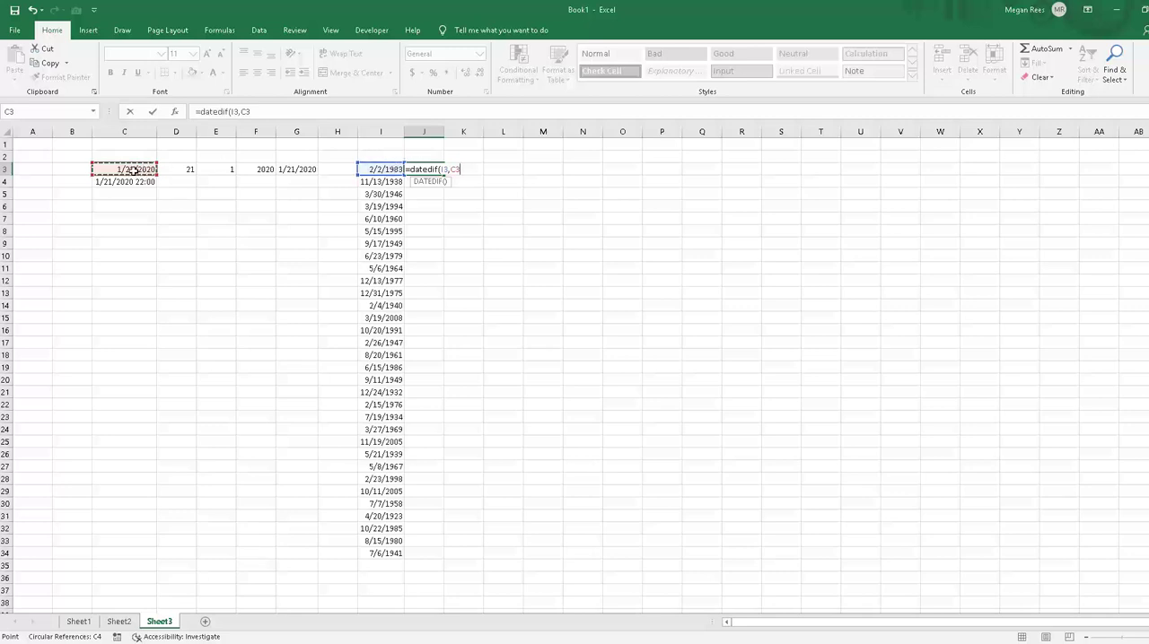
pyautogui.press('Return')
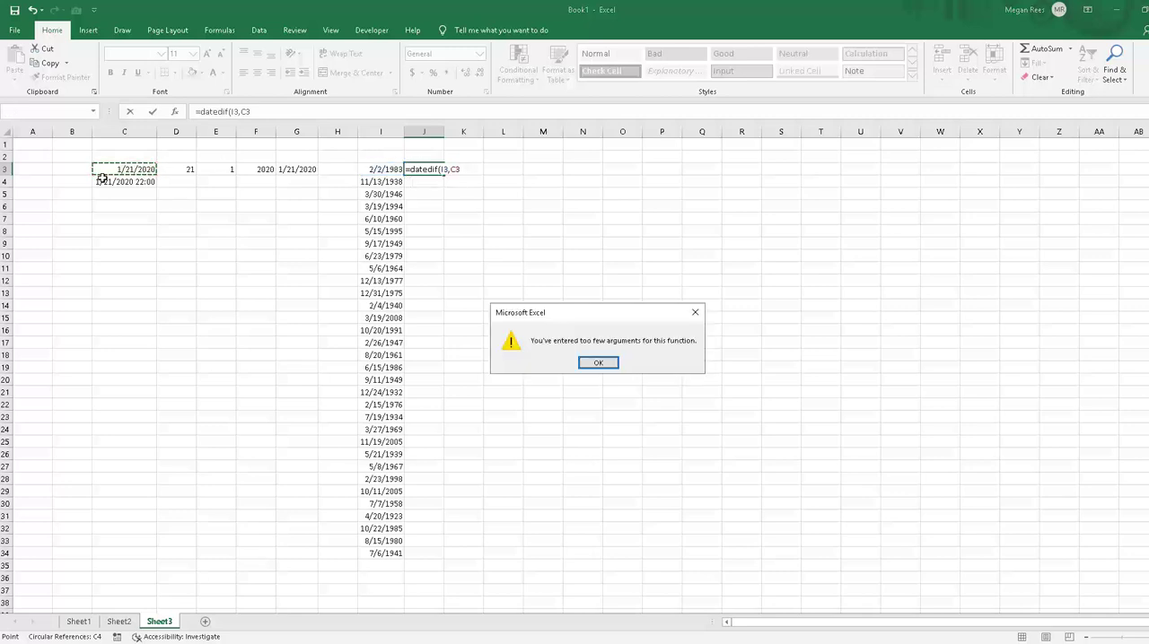
pyautogui.press('Return')
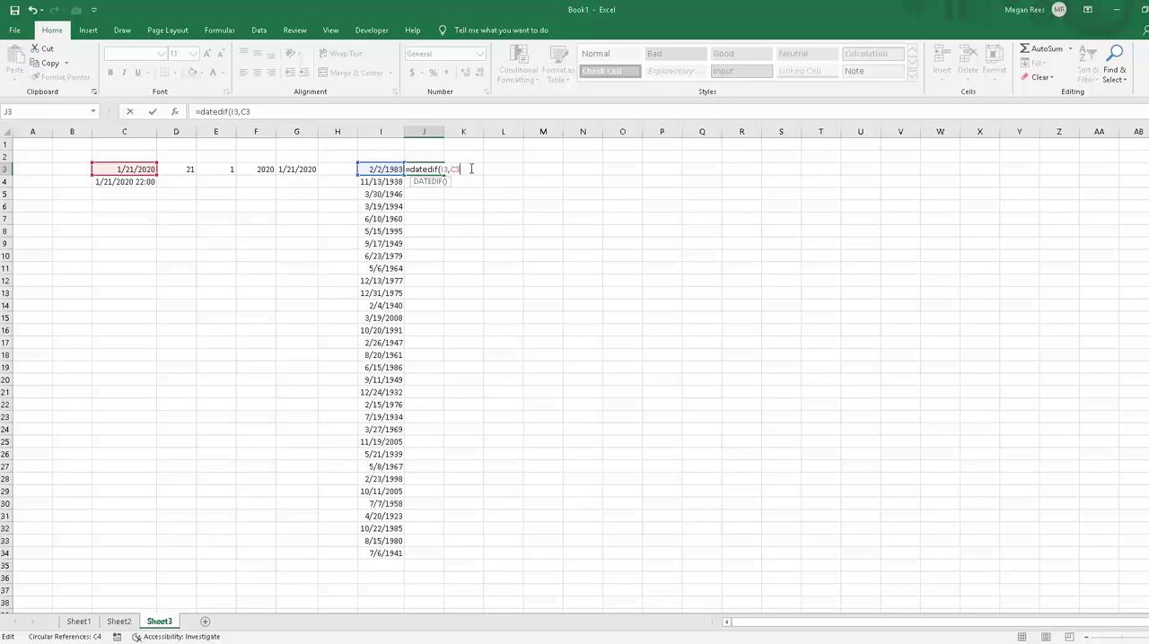
pyautogui.write(',"Y")')
pyautogui.press('Return')
# Step: Try to fill the DATEDIF formula from J3 down to J19 with its relative C3 reference, and undo the fill
pyautogui.click(438, 169)
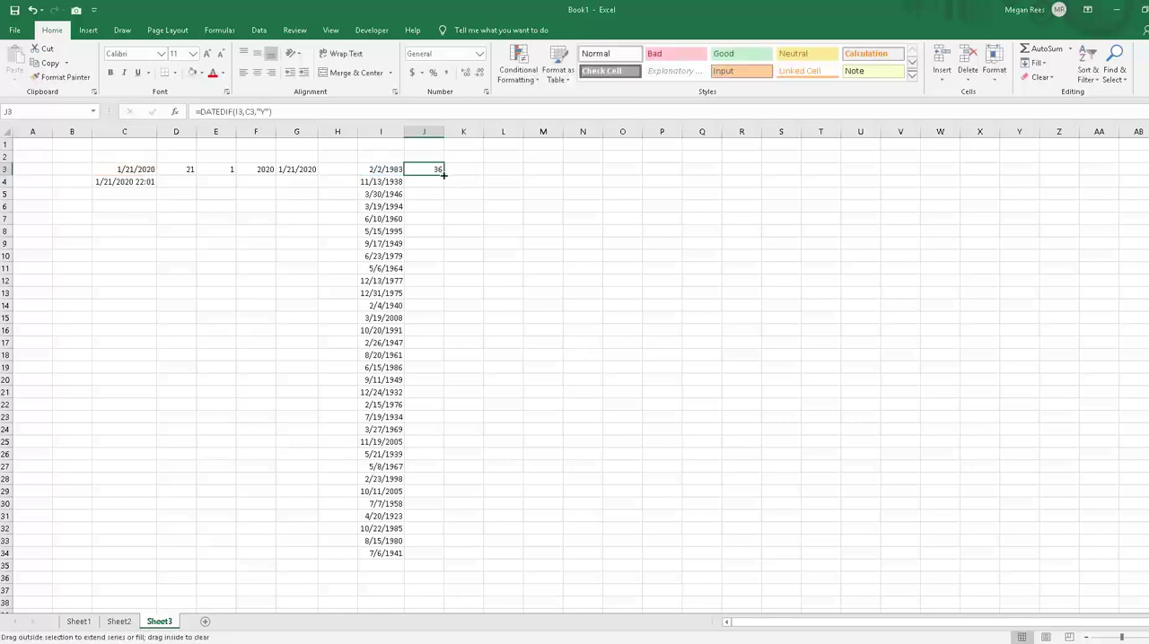
pyautogui.moveTo(444, 176); pyautogui.dragTo(474, 380)
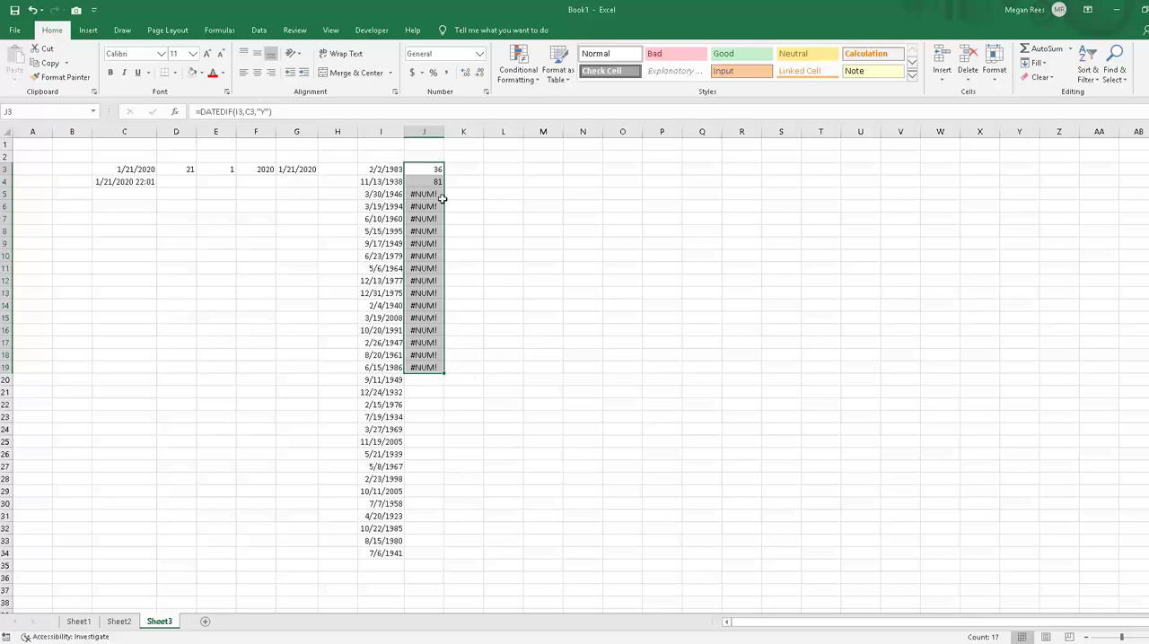
pyautogui.hotkey('ctrl', 'z')
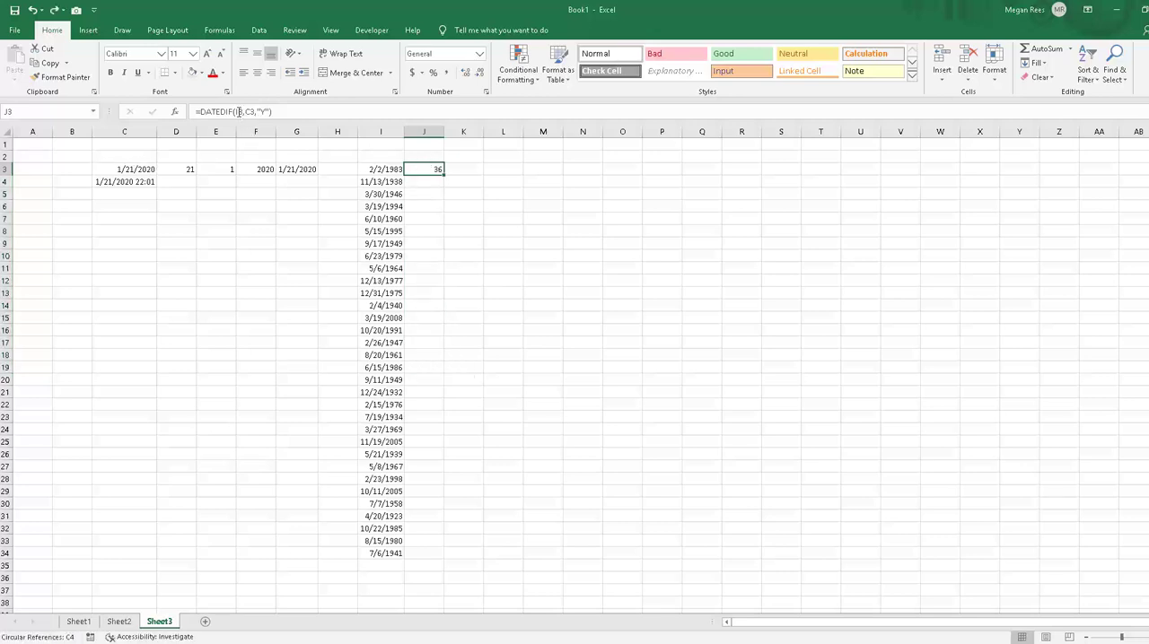
# Step: Make the C3 reference in J3's DATEDIF formula absolute as $C$3
pyautogui.click(239, 112)
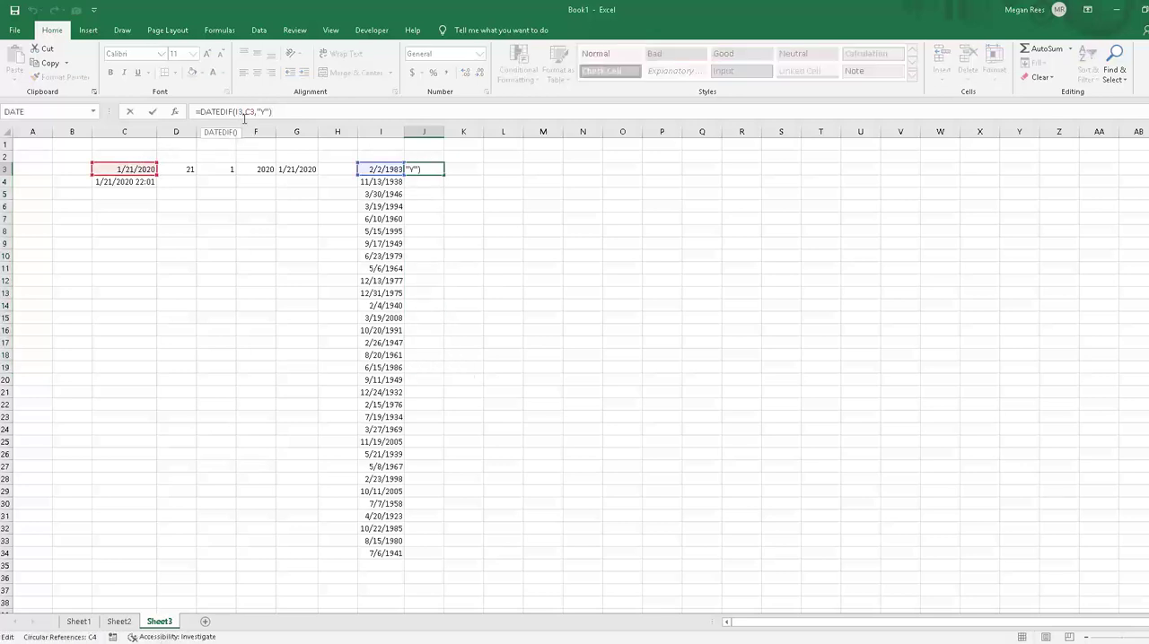
pyautogui.press('F4')
pyautogui.press('Return')
# Step: Fill the DATEDIF formula from J3 down to J34, alongside all the dates in column I
pyautogui.click(440, 171)
pyautogui.moveTo(445, 173); pyautogui.dragTo(438, 554)
pyautogui.click(607, 519)
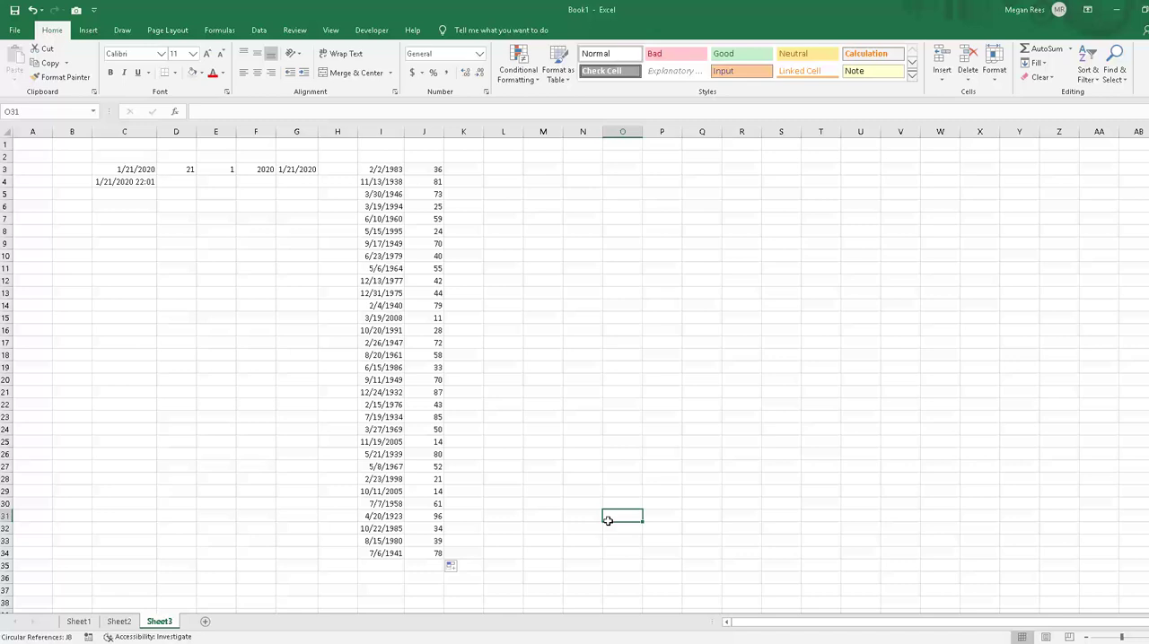
pyautogui.click(416, 170)
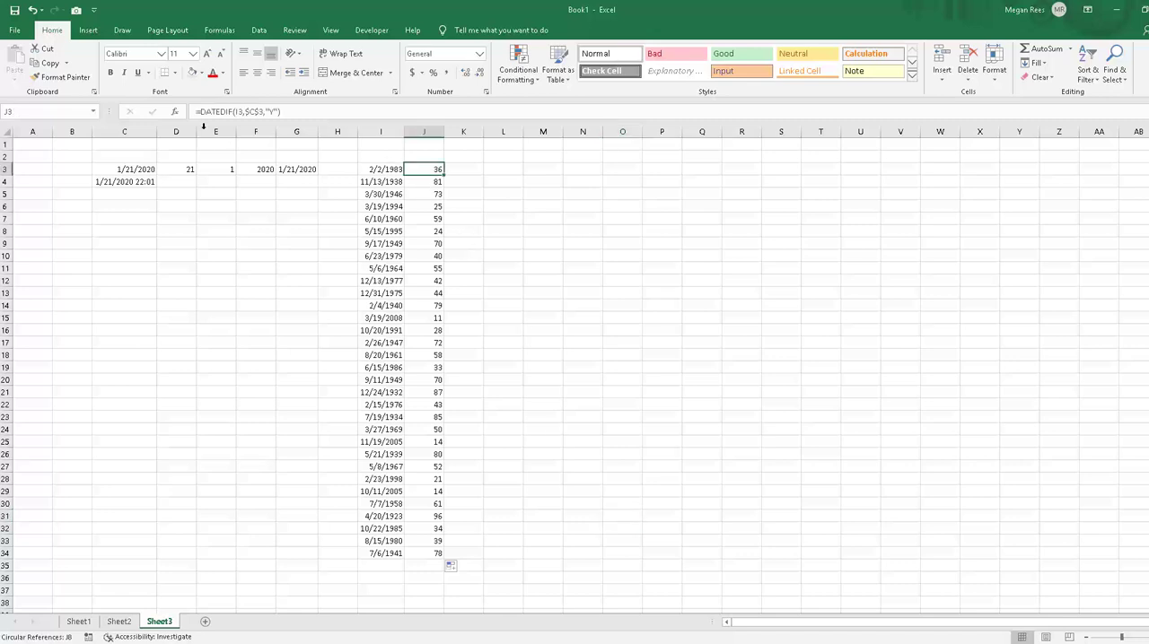
# Step: Change the unit in J3's DATEDIF formula to "M" for months and fill it down to J34
pyautogui.click(272, 114)
pyautogui.press('BackSpace')
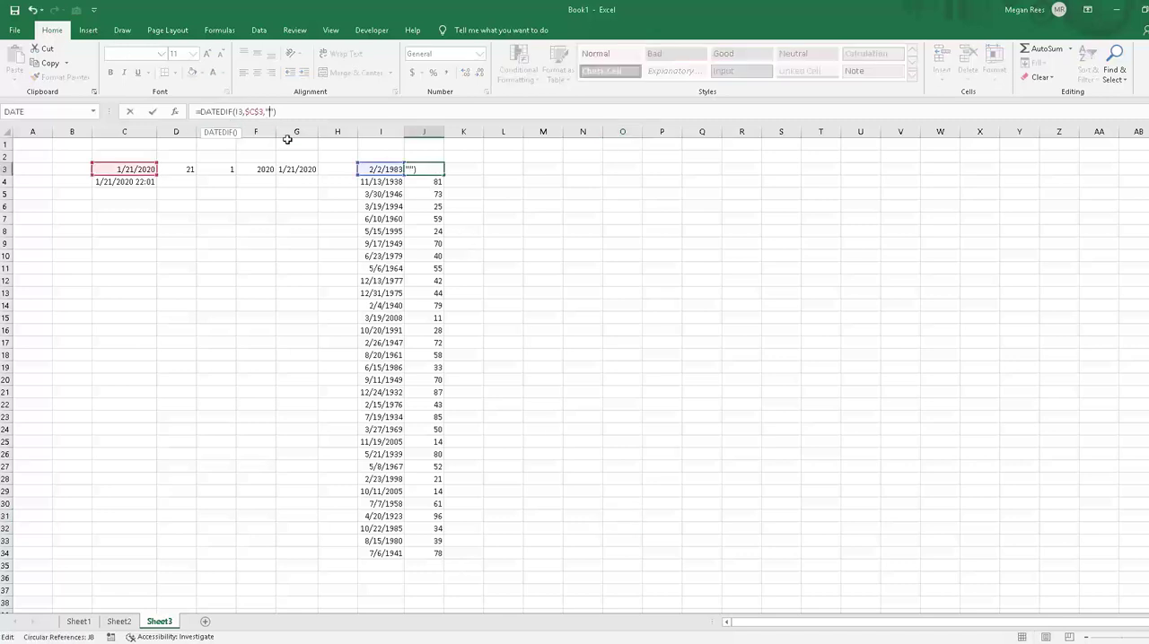
pyautogui.write('M')
pyautogui.press('Return')
pyautogui.click(431, 170)
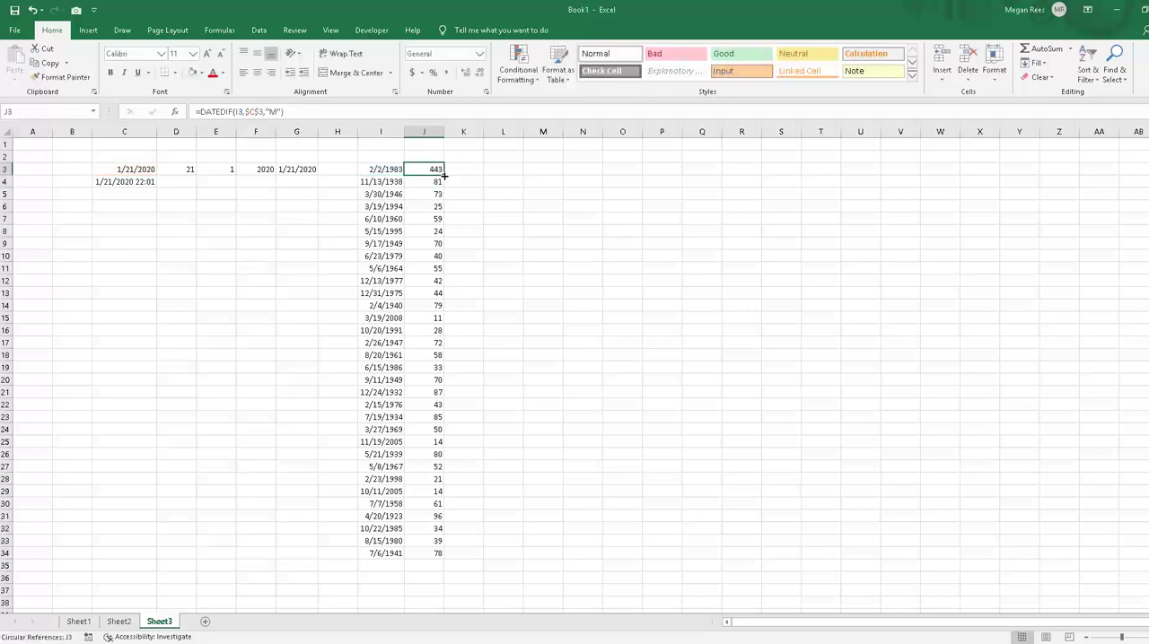
pyautogui.doubleClick(444, 175)
pyautogui.click(555, 267)
# Step: Change the unit in J3's DATEDIF formula to "D" for days and fill it down to J34
pyautogui.click(441, 168)
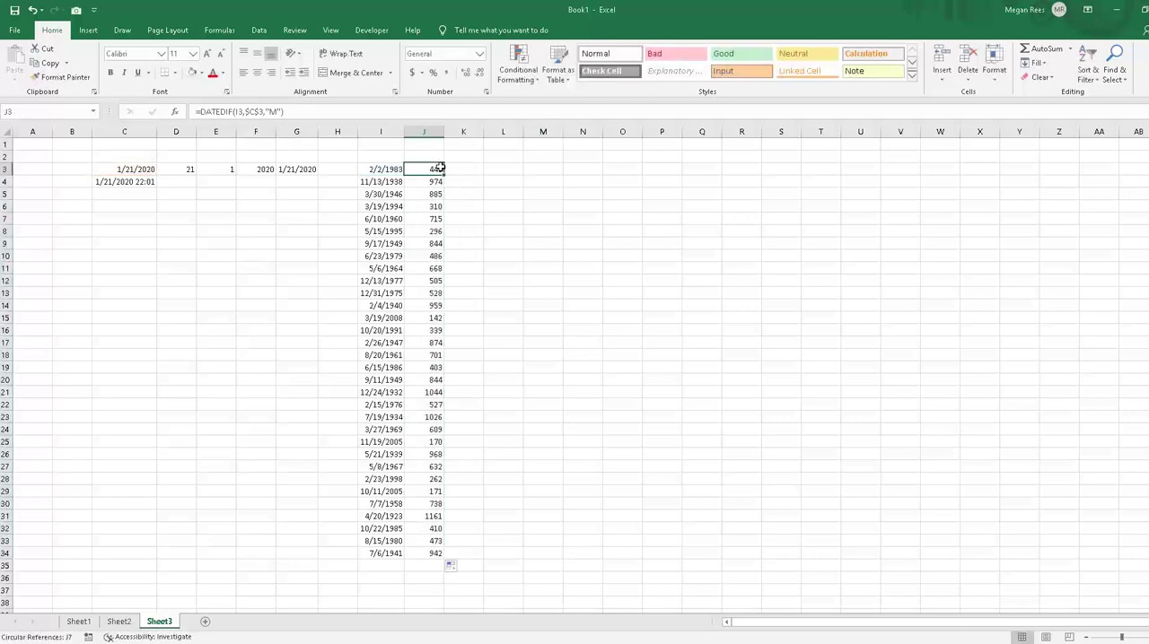
pyautogui.click(270, 112)
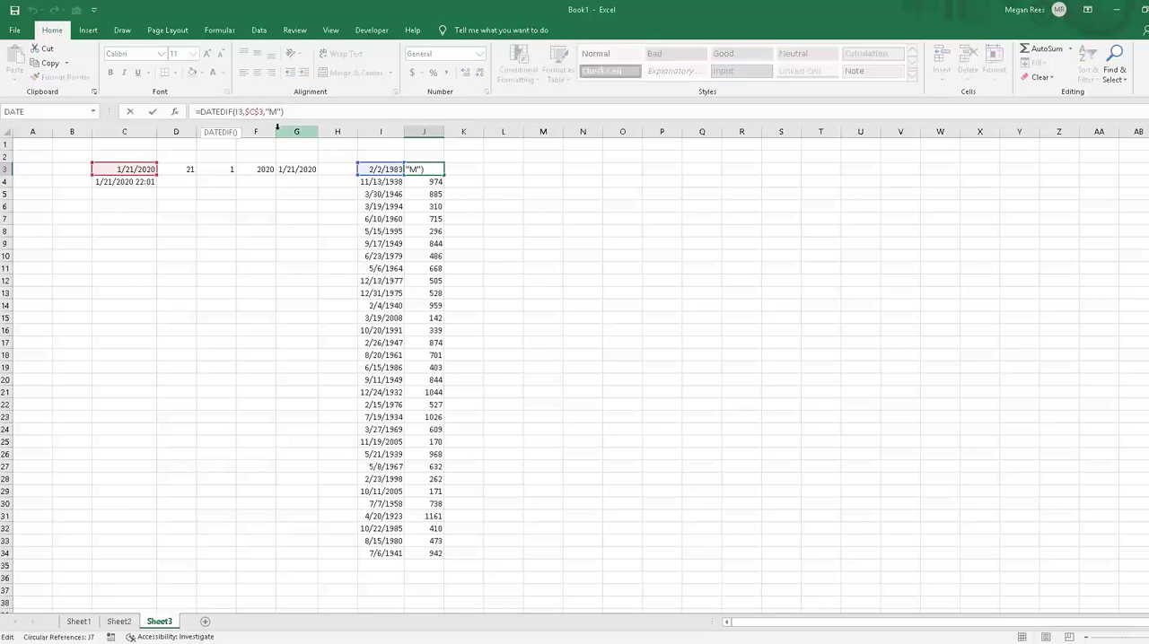
pyautogui.press('BackSpace')
pyautogui.write('D')
pyautogui.press('Return')
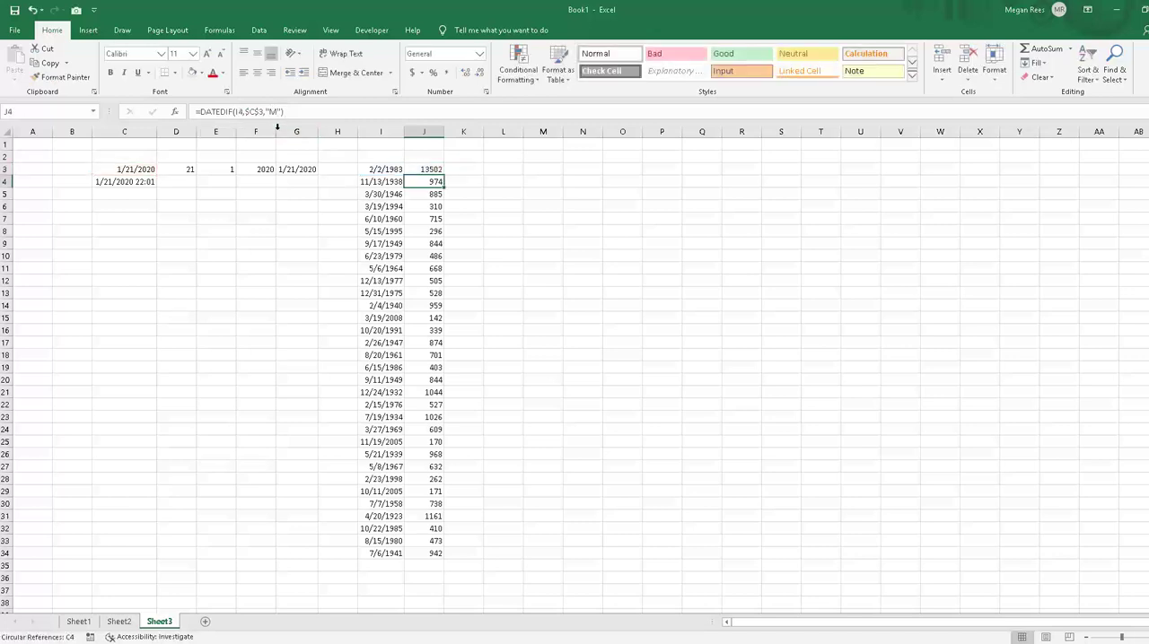
pyautogui.click(429, 168)
pyautogui.doubleClick(444, 175)
pyautogui.click(566, 253)
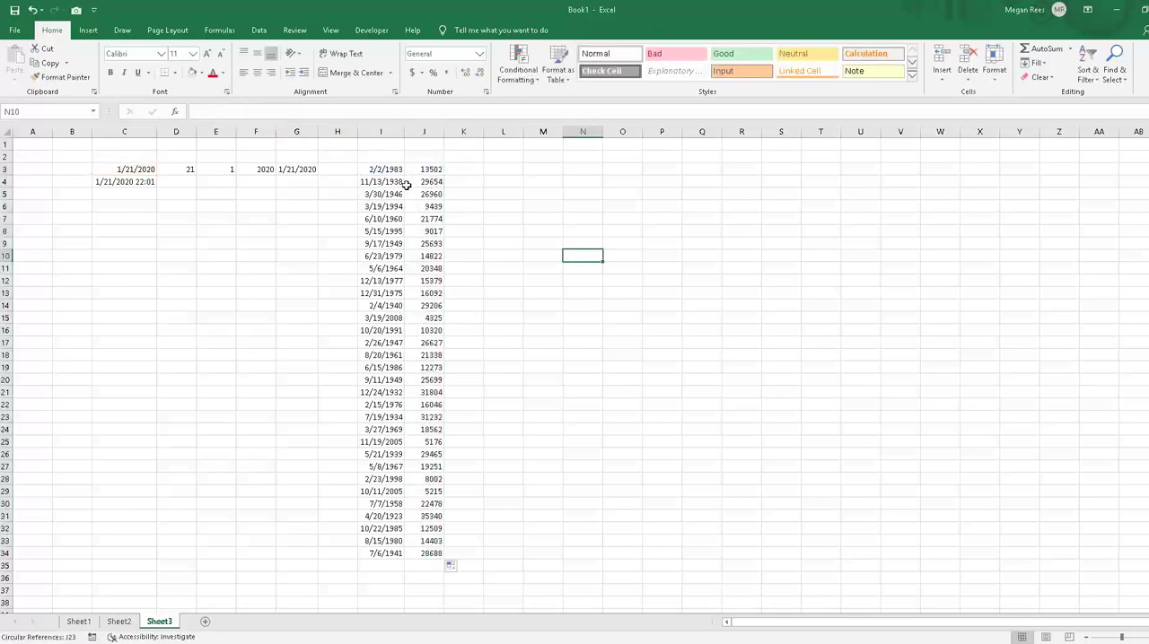
pyautogui.click(381, 170)
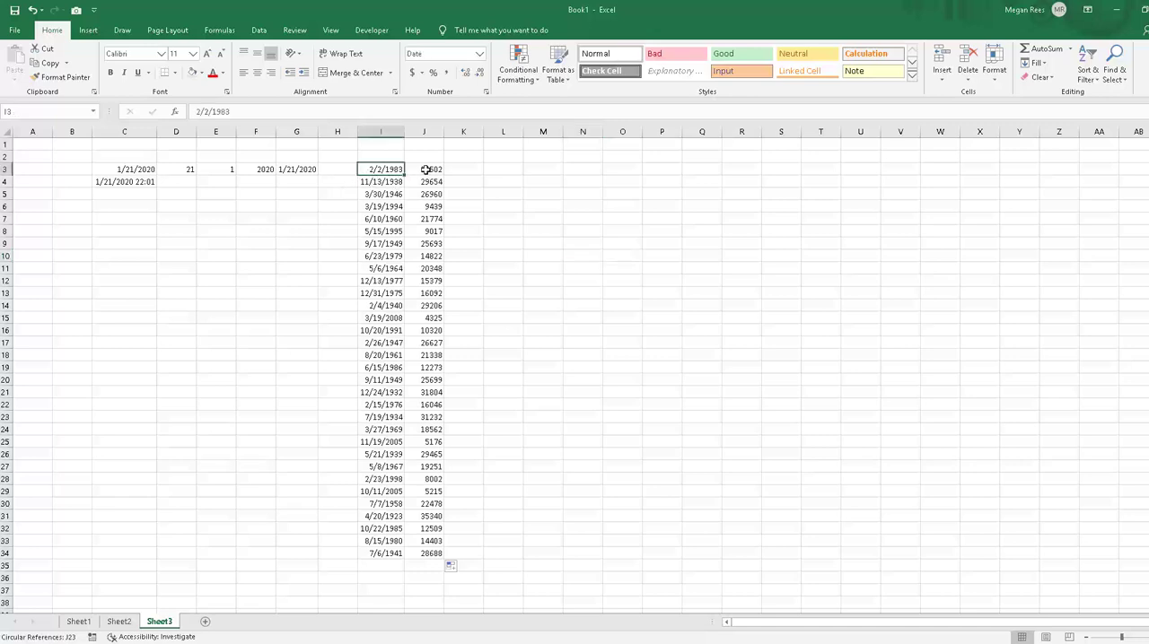
pyautogui.click(426, 169)
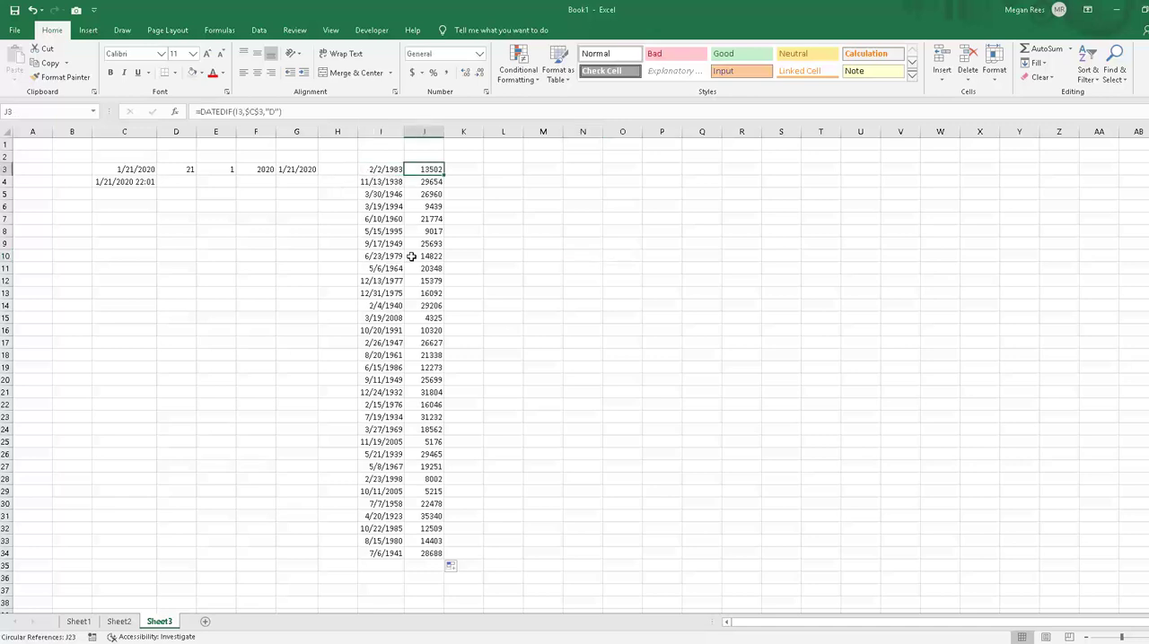
pyautogui.click(608, 252)
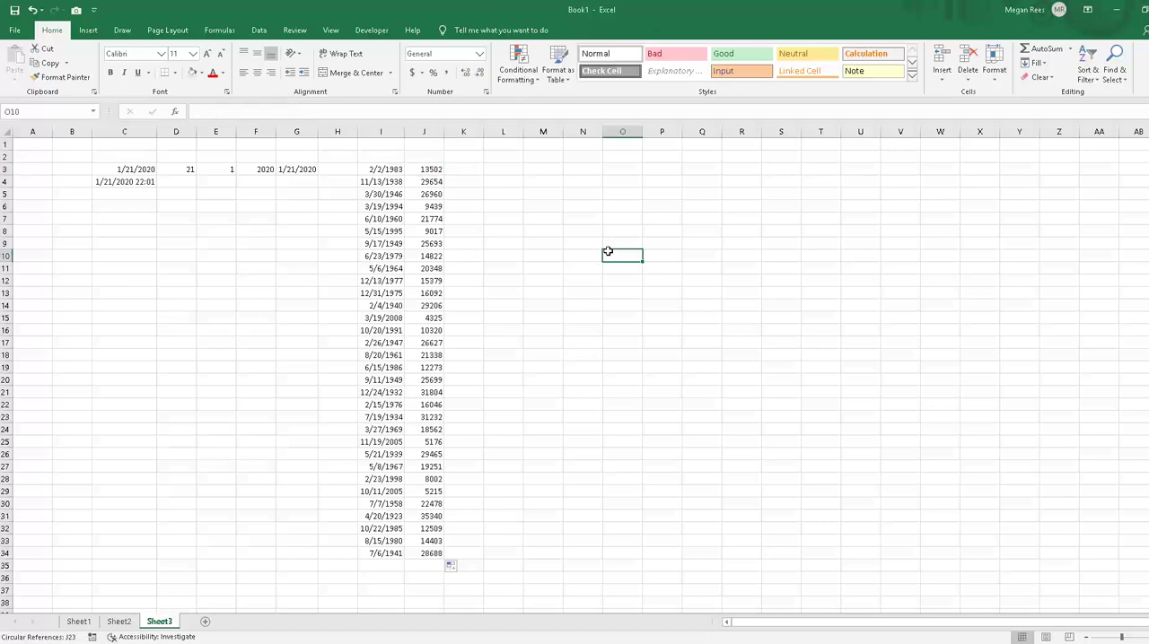
pyautogui.click(575, 274)
pyautogui.click(530, 326)
pyautogui.click(486, 252)
pyautogui.click(467, 164)
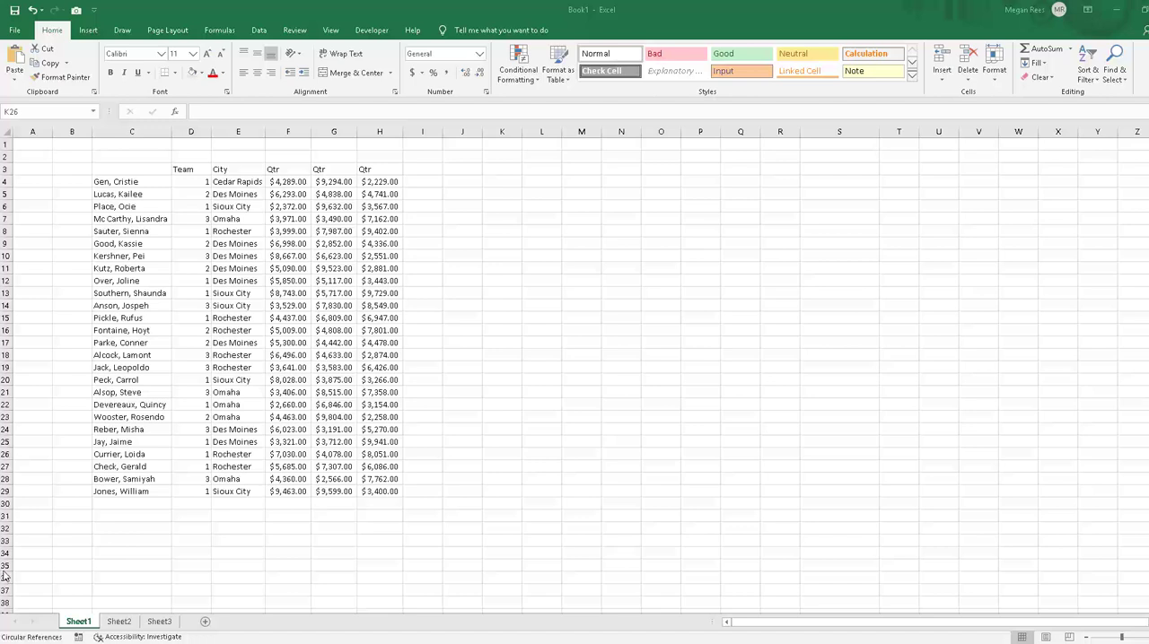
pyautogui.click(792, 393)
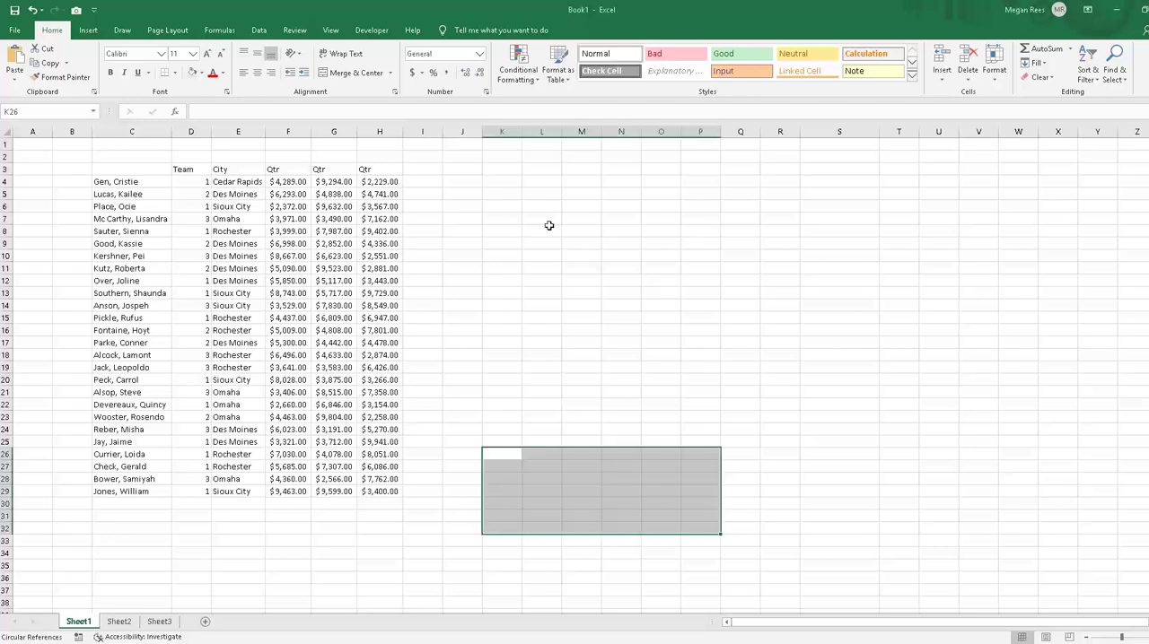
pyautogui.click(546, 221)
pyautogui.click(463, 182)
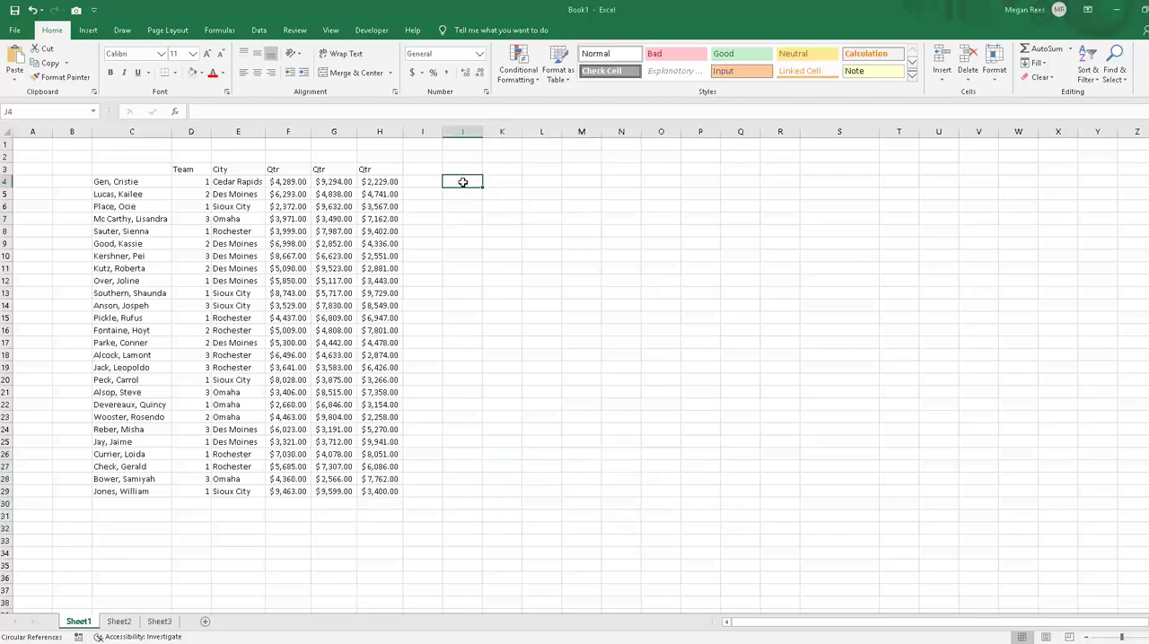
pyautogui.write('=if(')
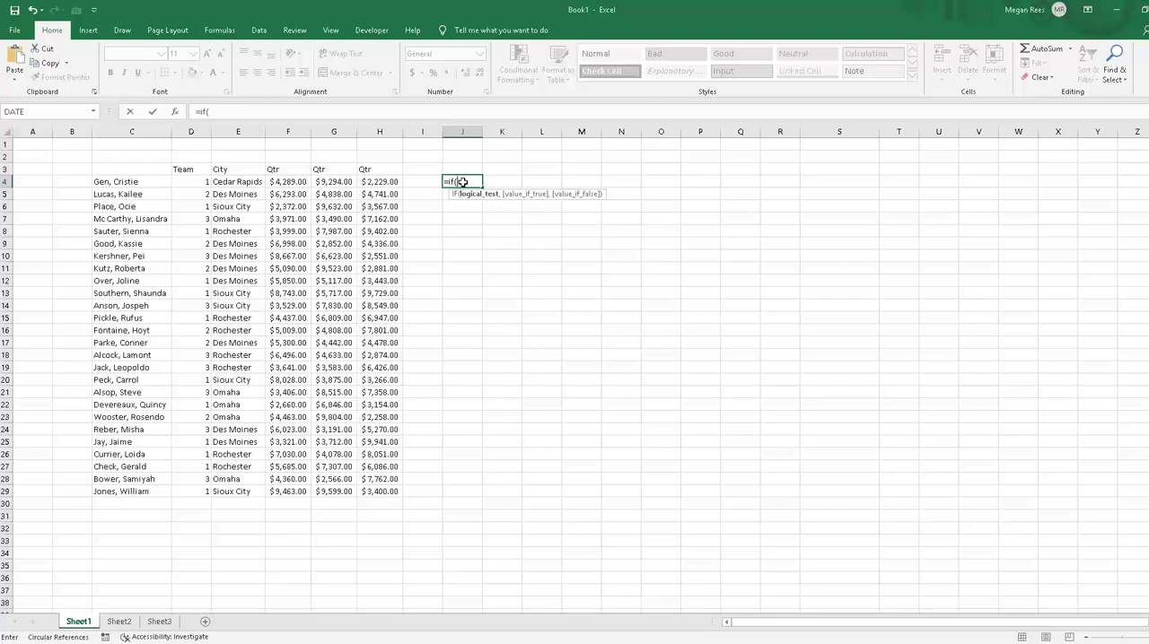
pyautogui.write('upper(')
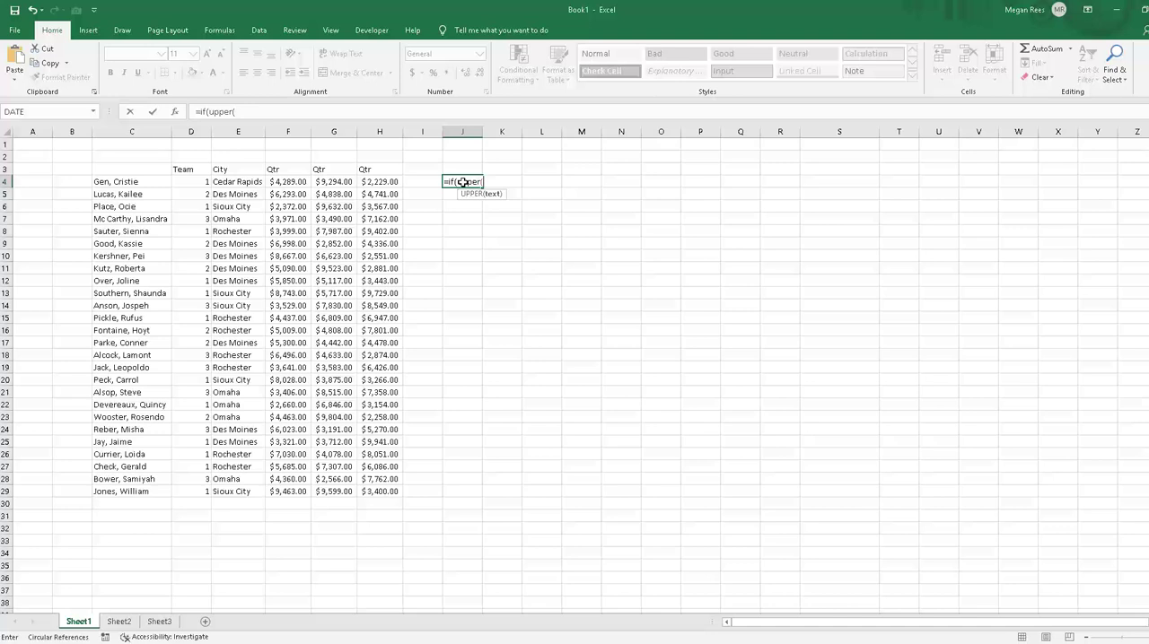
pyautogui.press('BackSpace')
pyautogui.press('BackSpace')
pyautogui.press('BackSpace')
pyautogui.press('BackSpace')
pyautogui.press('BackSpace')
pyautogui.press('BackSpace')
pyautogui.press('BackSpace')
pyautogui.press('BackSpace')
pyautogui.press('BackSpace')
pyautogui.press('BackSpace')
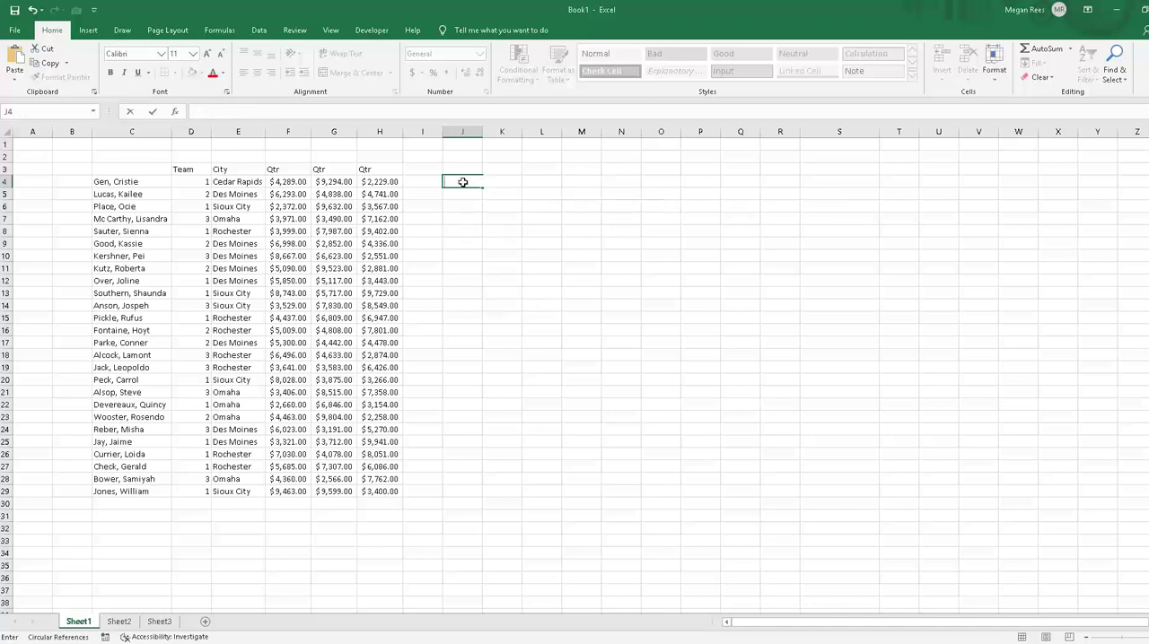
pyautogui.click(475, 229)
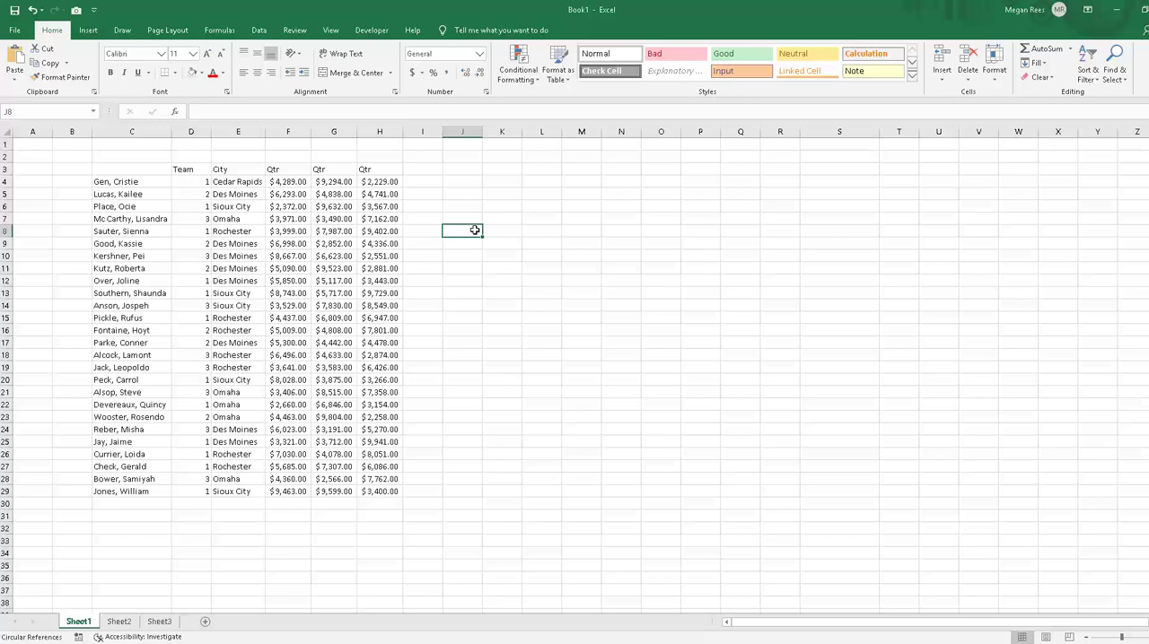
pyautogui.write('=averge')
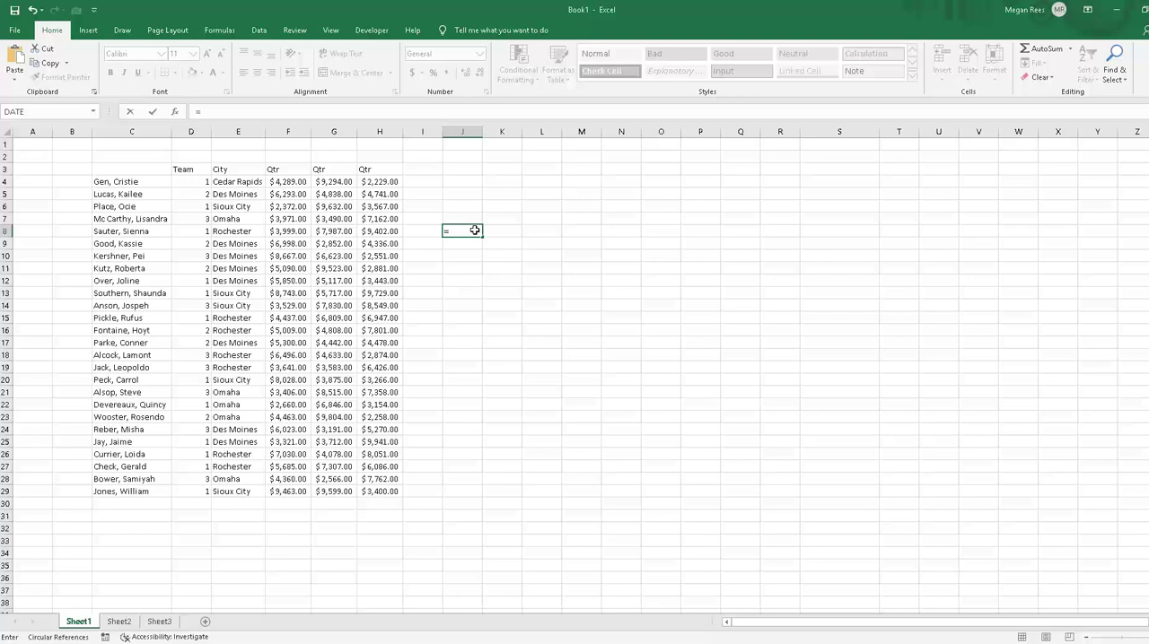
pyautogui.press('BackSpace')
pyautogui.press('BackSpace')
pyautogui.write('age(if(')
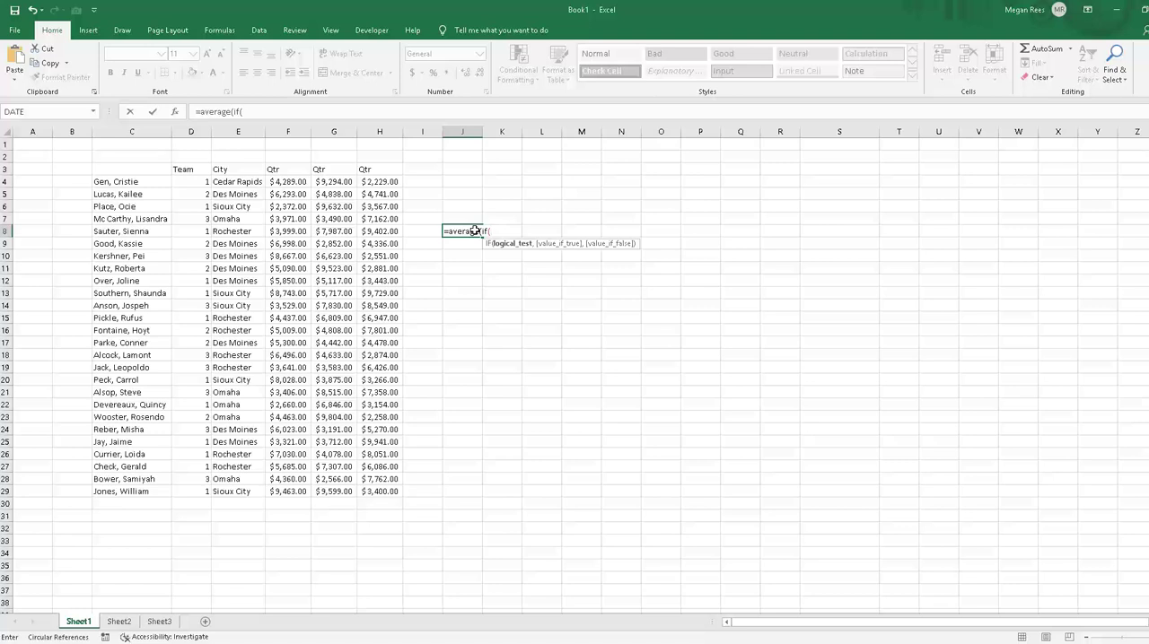
pyautogui.press('BackSpace')
pyautogui.press('Escape')
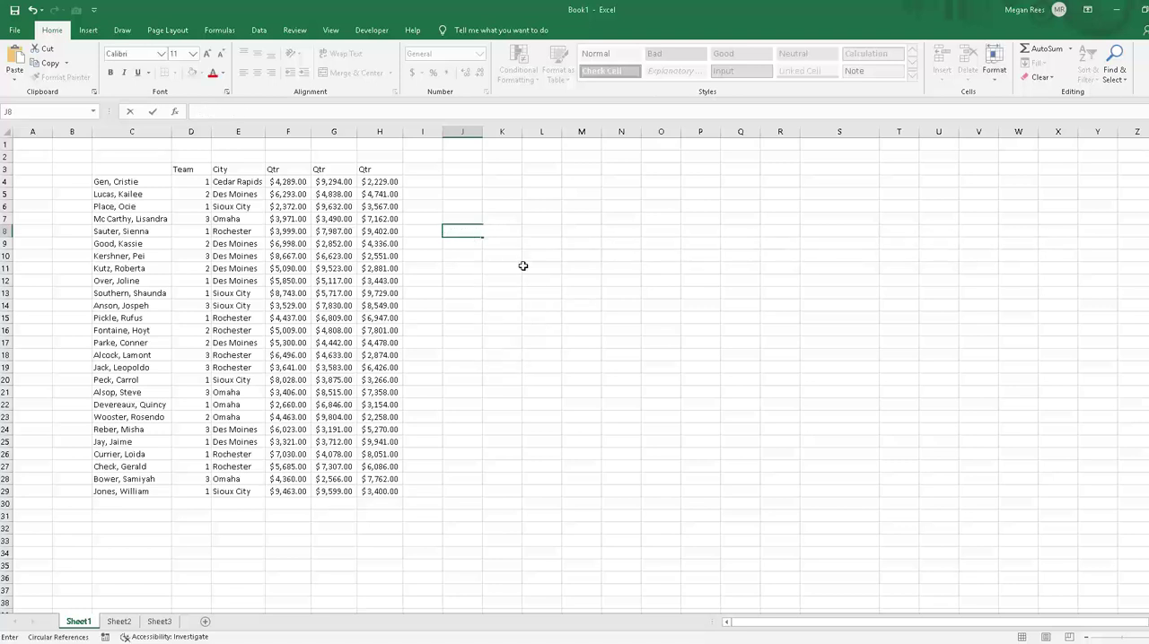
pyautogui.click(524, 266)
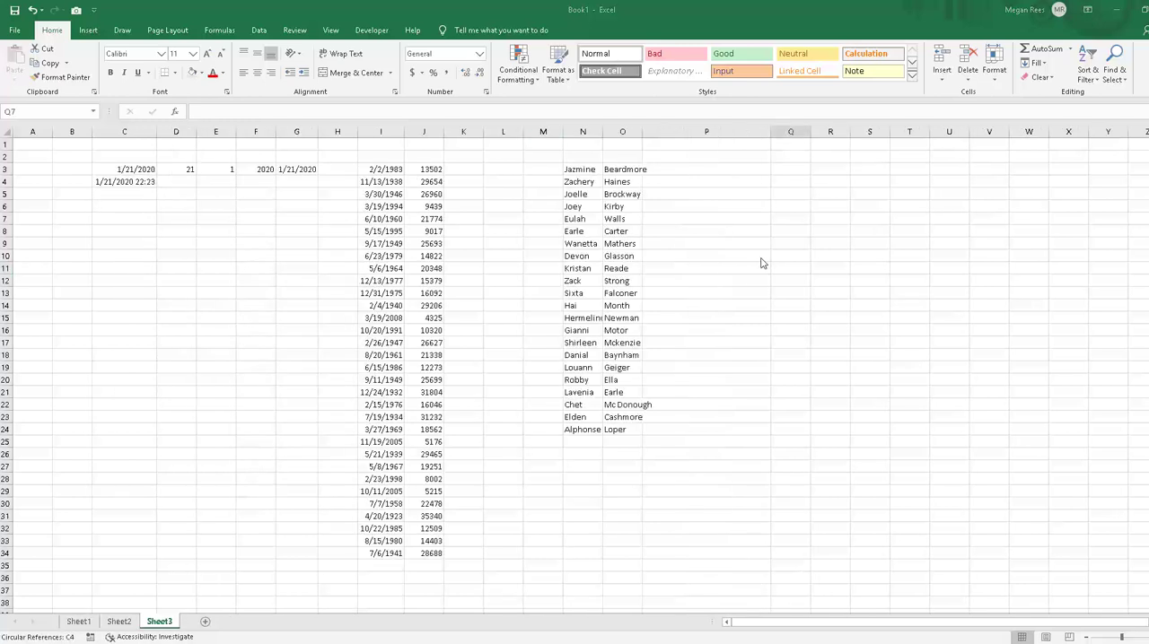
# Step: Begin a formula in P3 on Sheet3 with CONCATENATE nested inside LOWER
pyautogui.click(693, 193)
pyautogui.click(682, 170)
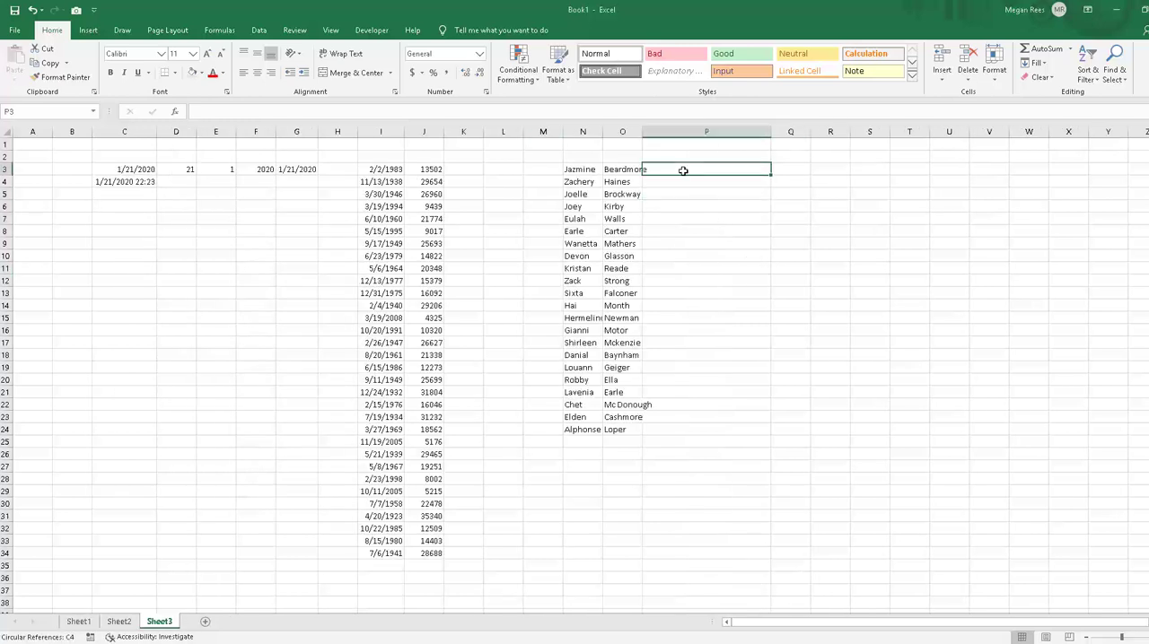
pyautogui.click(559, 169)
pyautogui.click(581, 170)
pyautogui.click(631, 170)
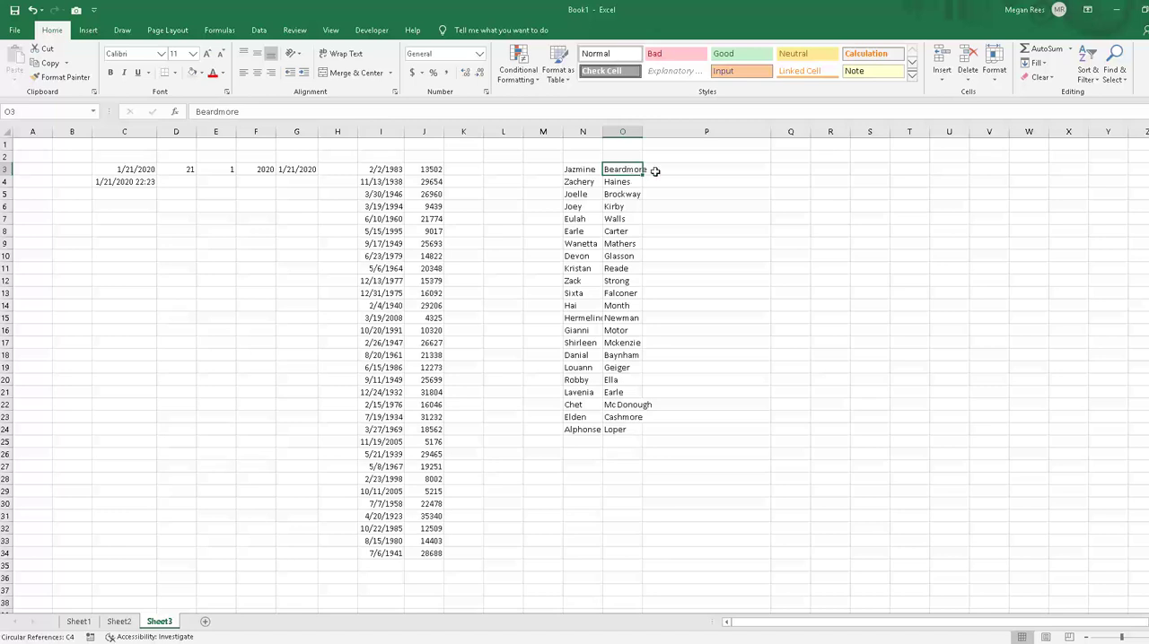
pyautogui.click(673, 170)
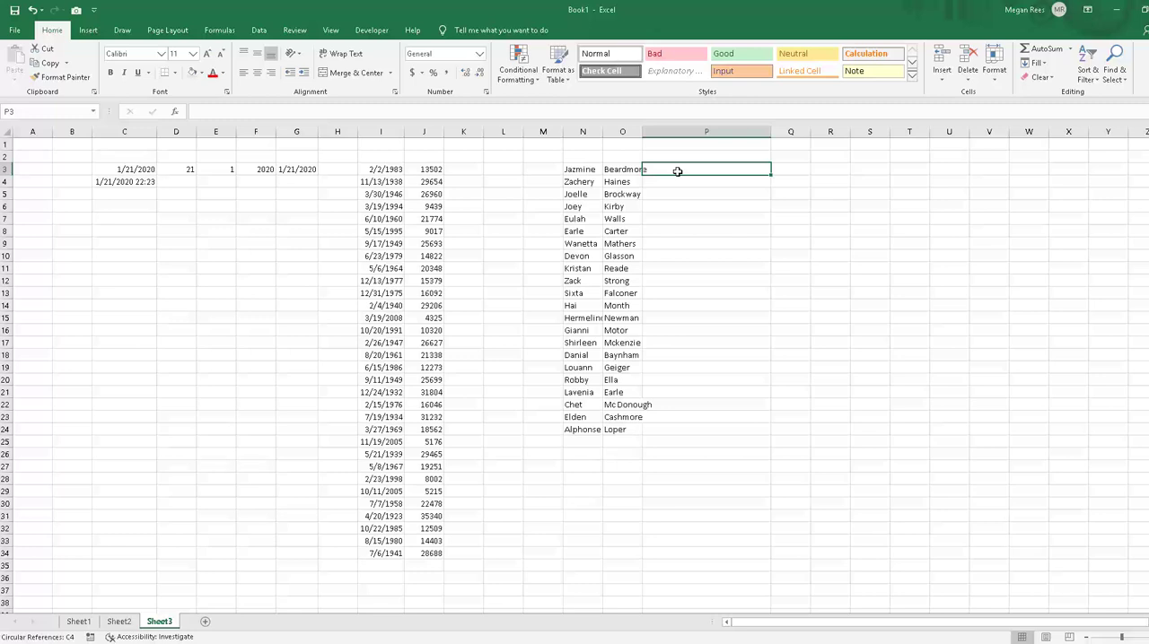
pyautogui.write('=lower(')
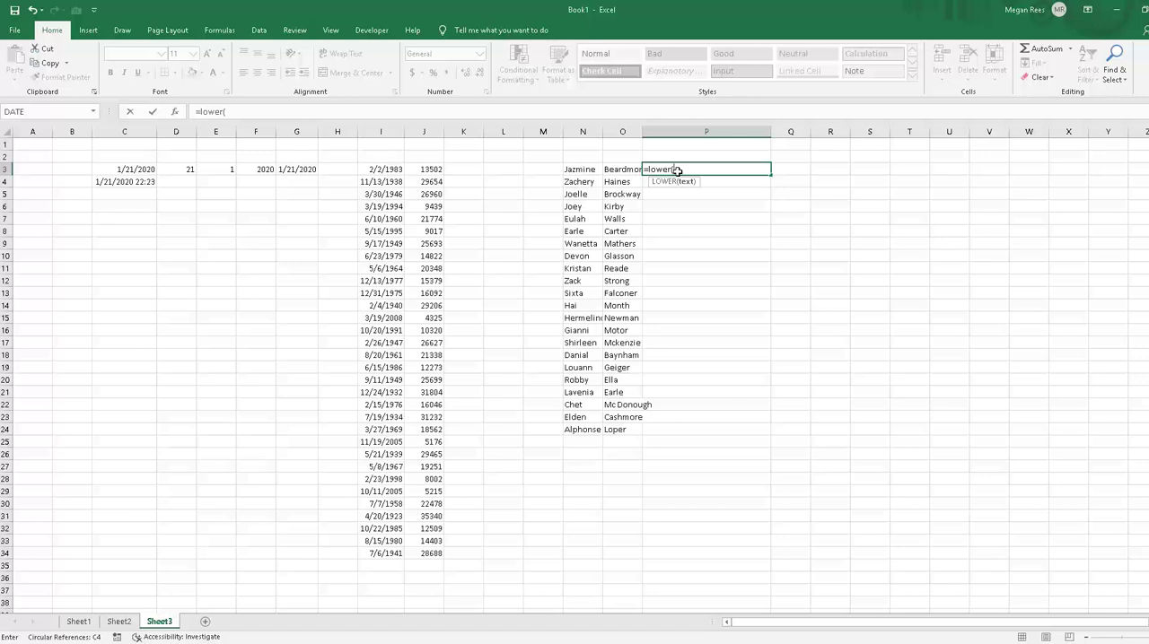
pyautogui.write('conc')
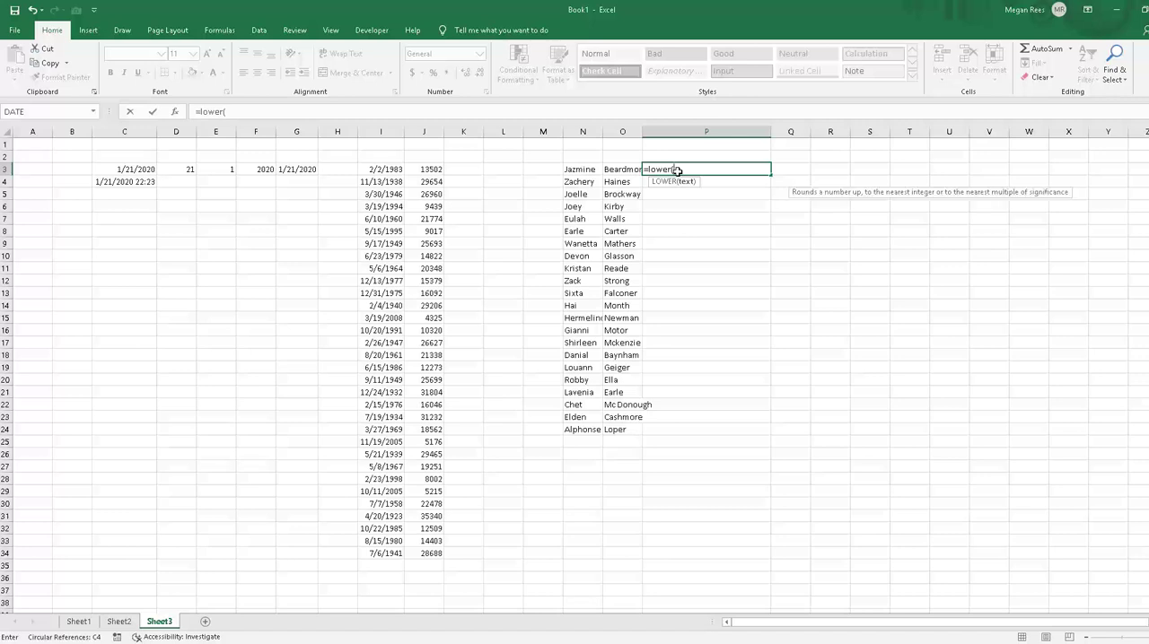
pyautogui.write('atenate(')
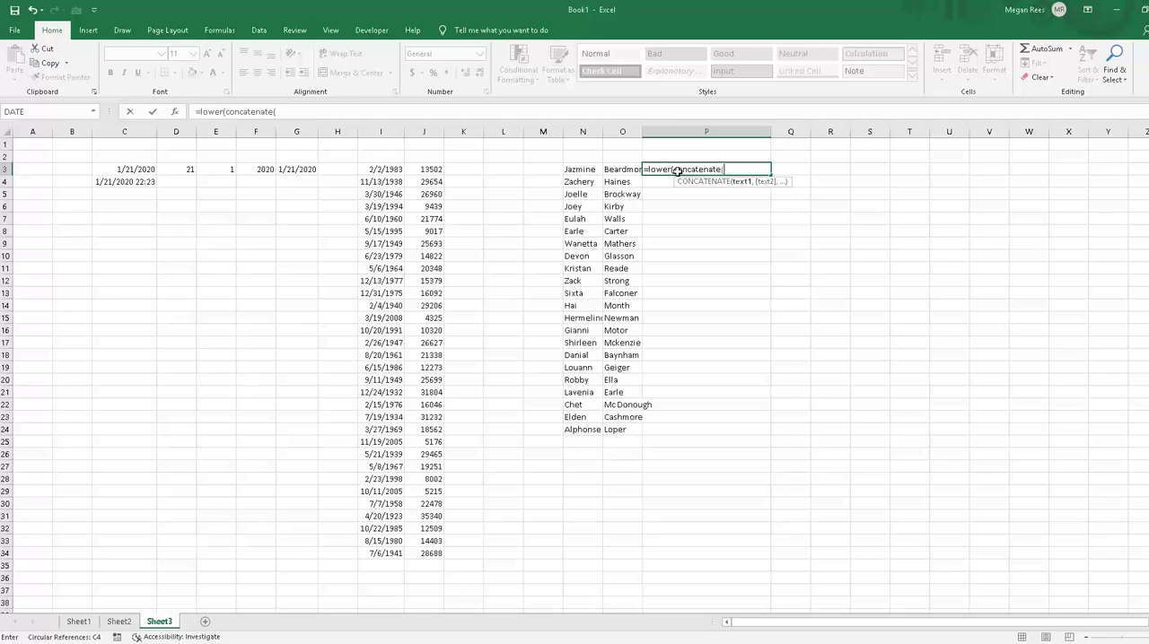
# Step: Complete P3's formula as =LOWER(CONCATENATE(O3,", ",N3)) to join the last and first names in lowercase
pyautogui.click(625, 169)
pyautogui.write(',')
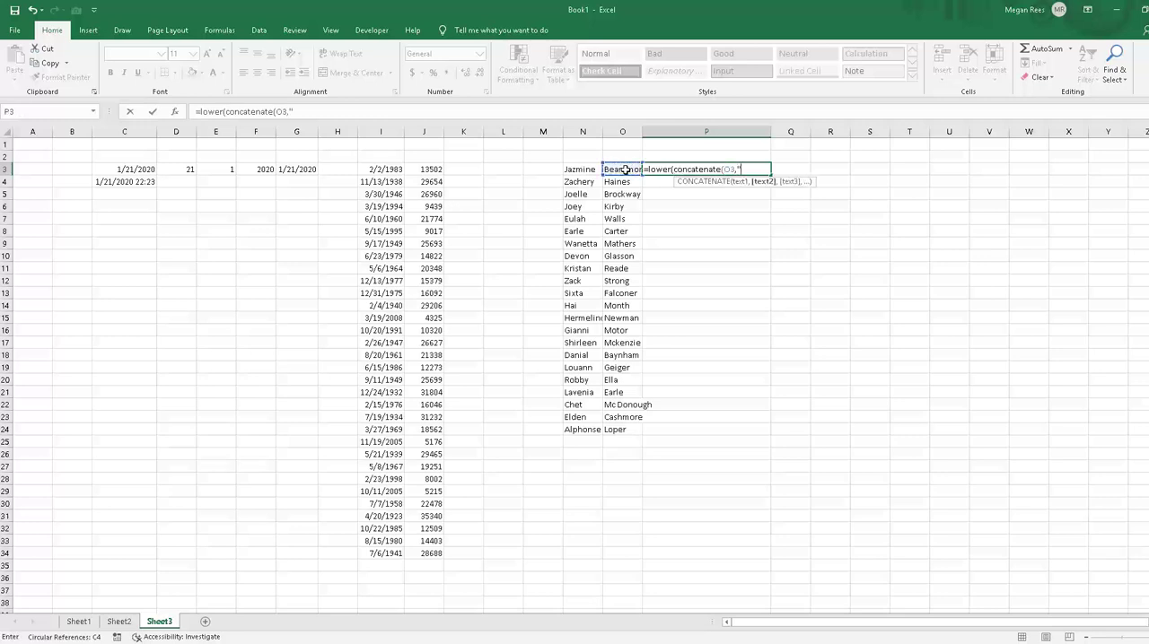
pyautogui.write('",, ",')
pyautogui.click(578, 169)
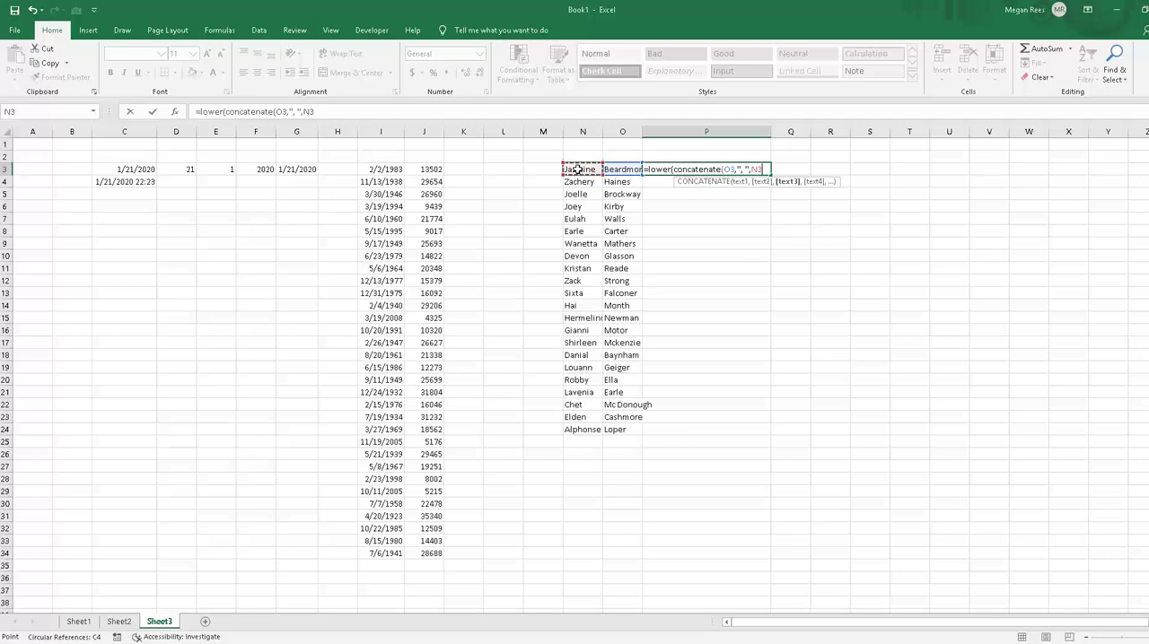
pyautogui.write(')')
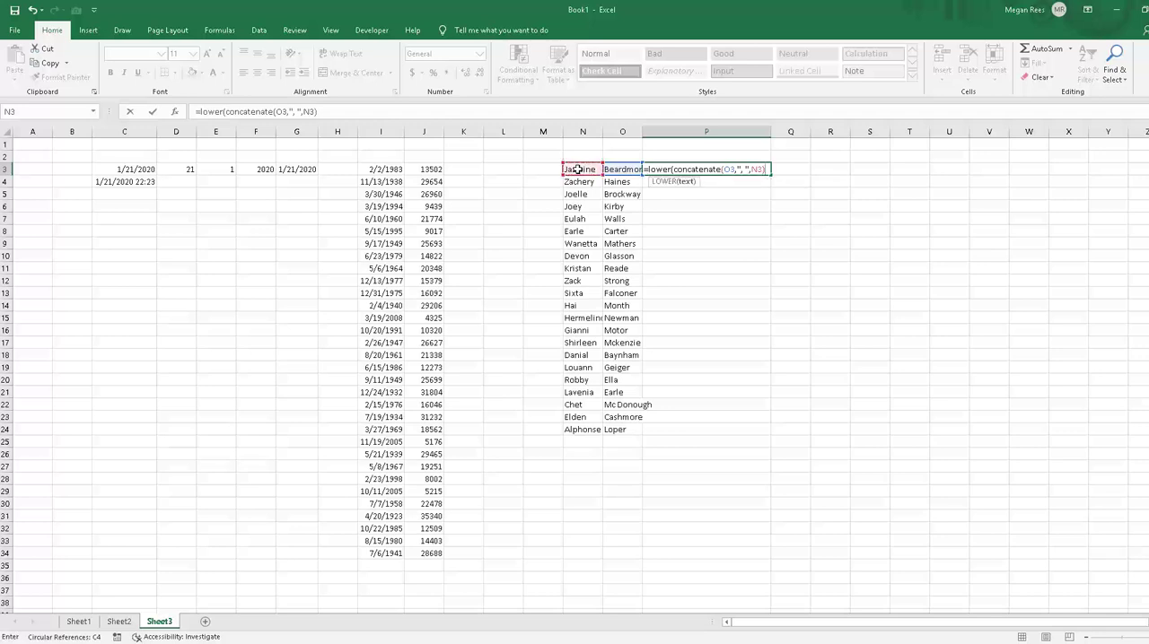
pyautogui.write(')')
pyautogui.press('Return')
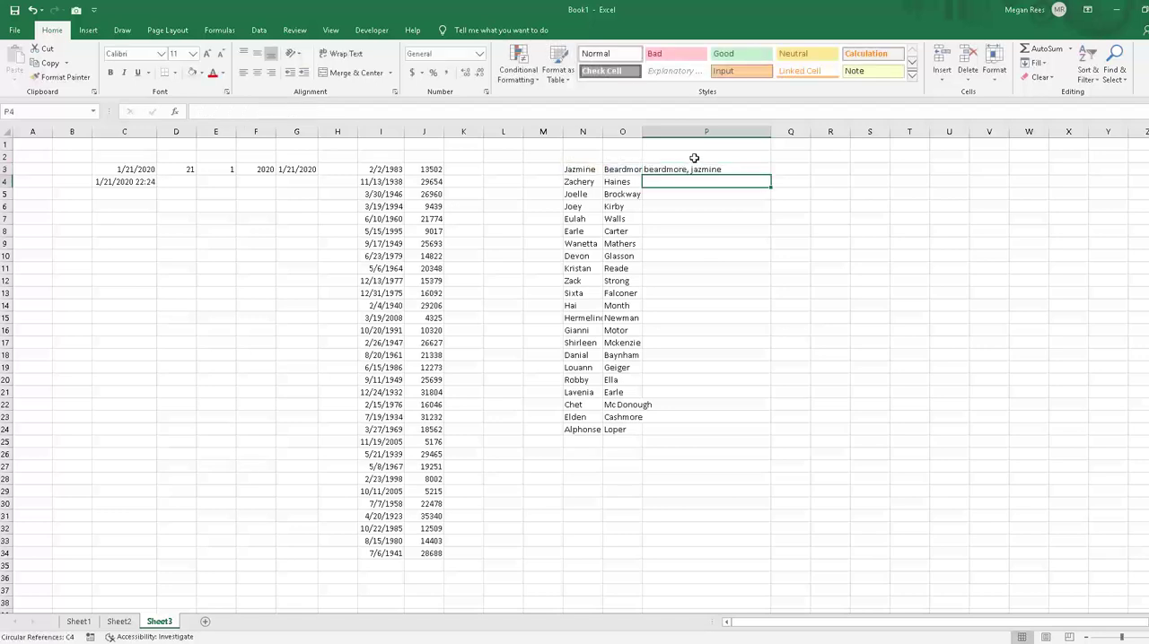
# Step: Fill the nested LOWER and CONCATENATE formula from P3 down to P24, alongside all the names
pyautogui.click(729, 168)
pyautogui.moveTo(770, 175); pyautogui.dragTo(744, 429)
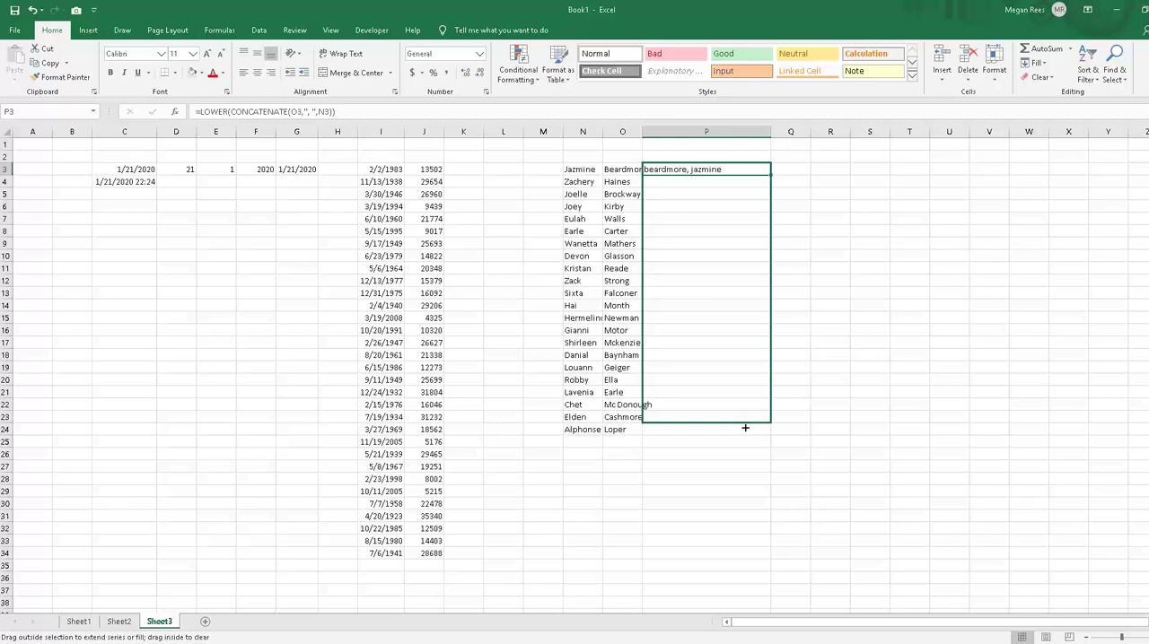
pyautogui.click(721, 487)
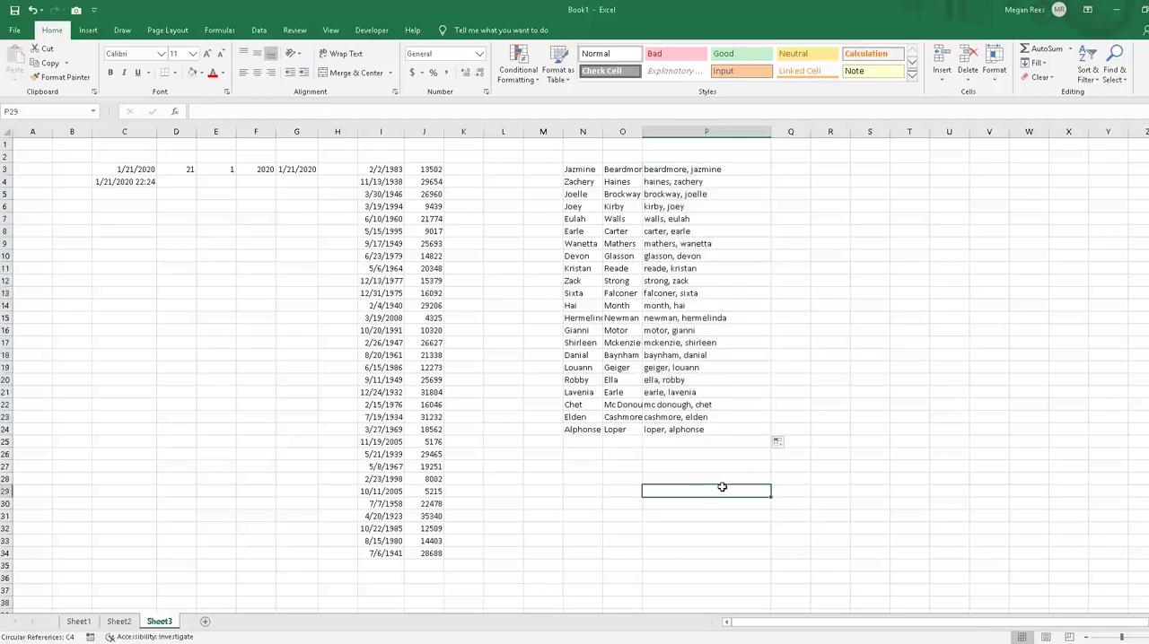
pyautogui.click(797, 269)
pyautogui.click(721, 181)
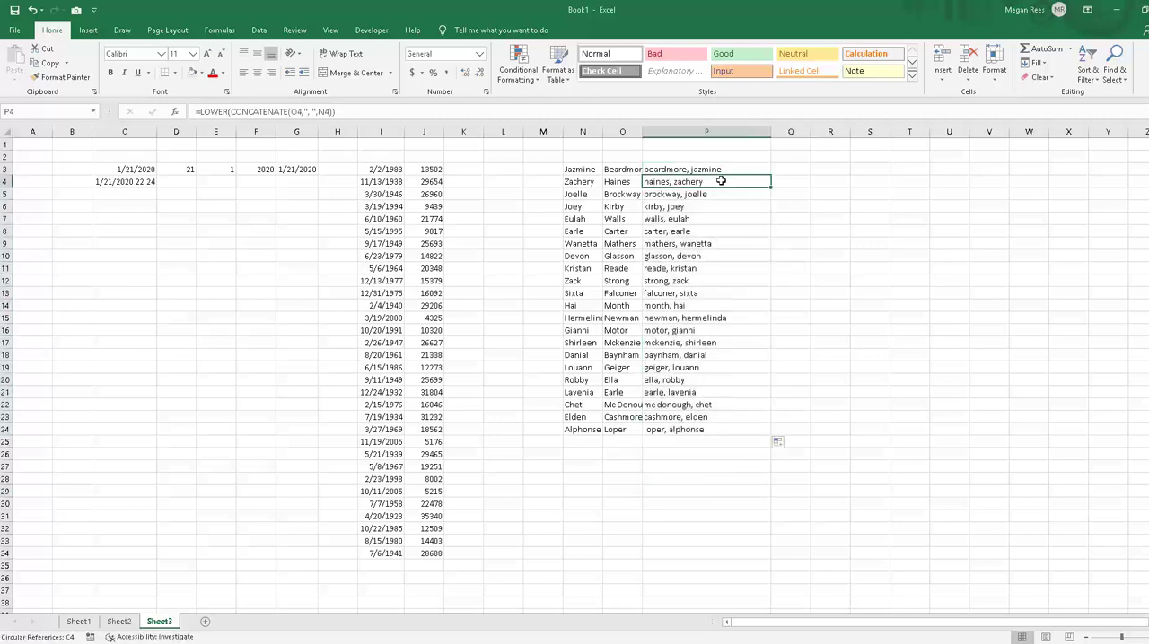
pyautogui.click(734, 167)
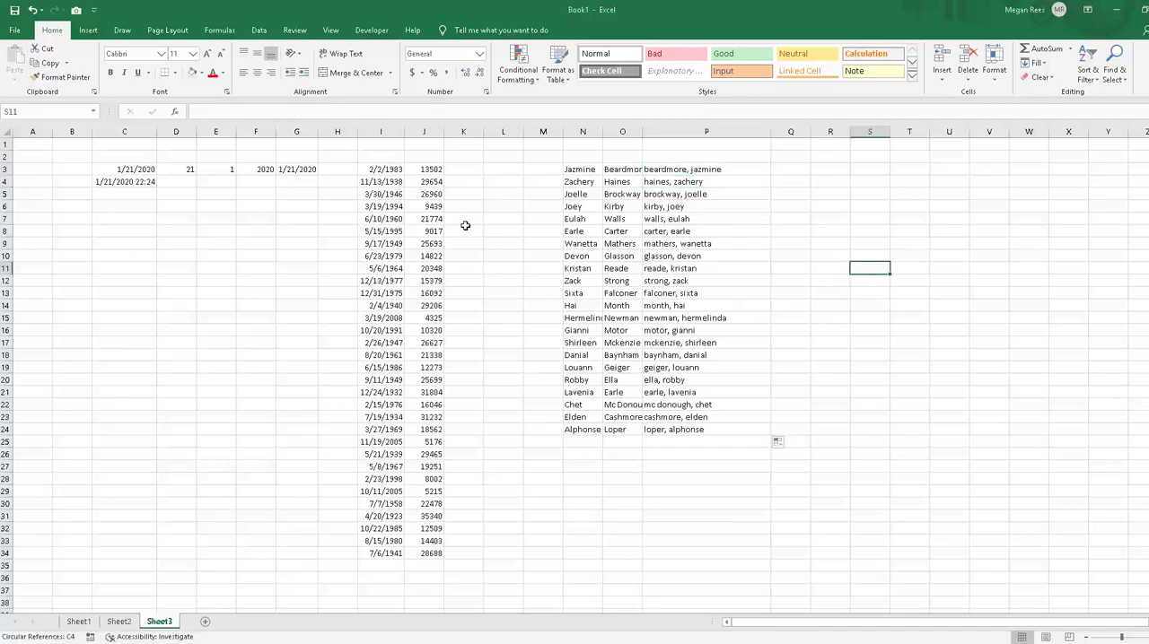
pyautogui.click(470, 173)
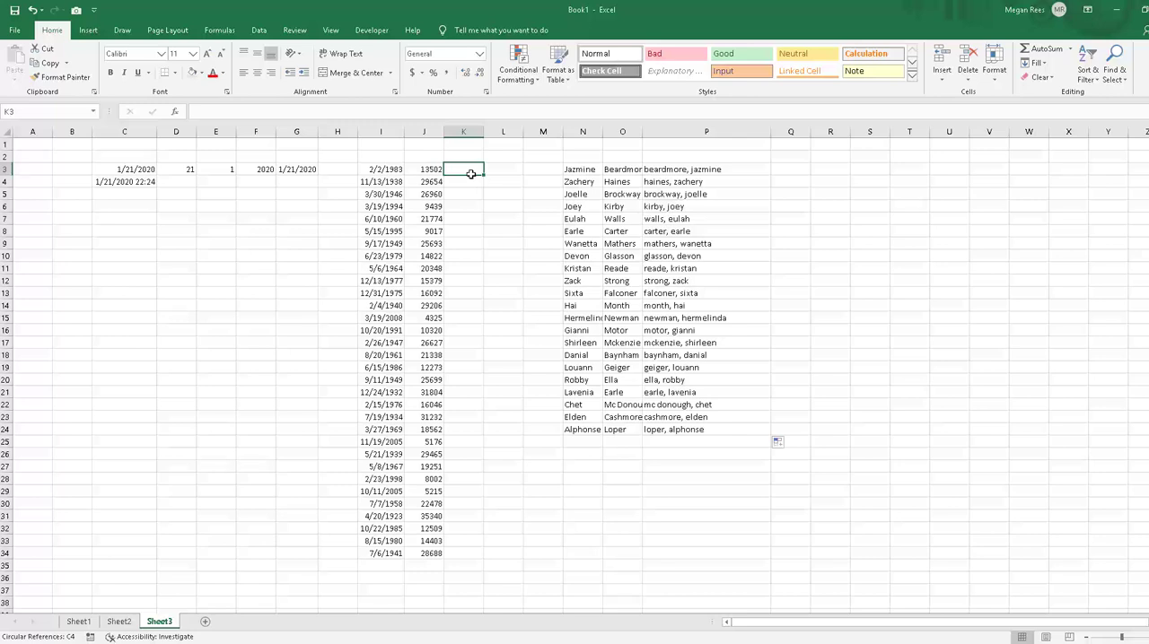
# Step: Widen column K on Sheet3 to make room for a nested function in K3
pyautogui.moveTo(483, 134); pyautogui.dragTo(557, 137)
pyautogui.click(556, 245)
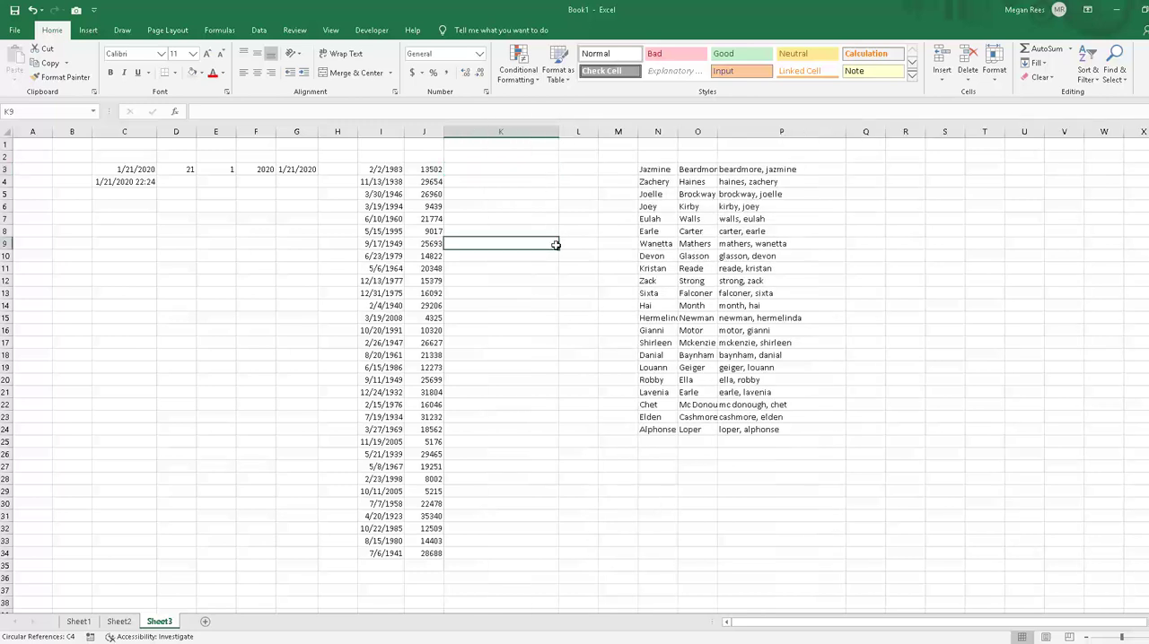
pyautogui.click(494, 167)
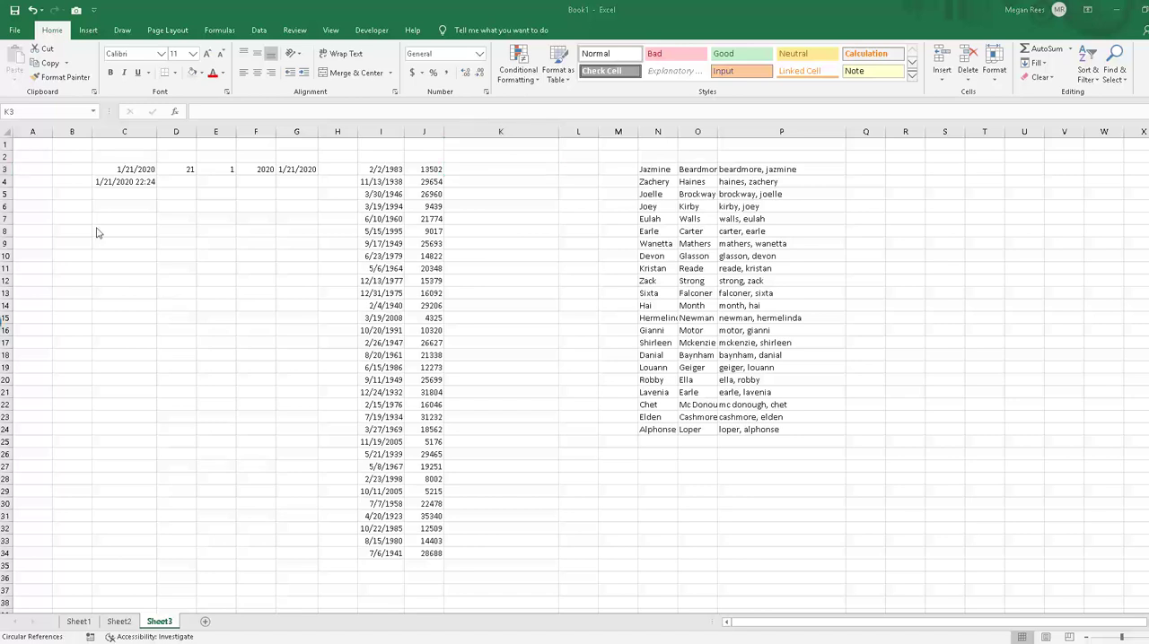
pyautogui.click(501, 172)
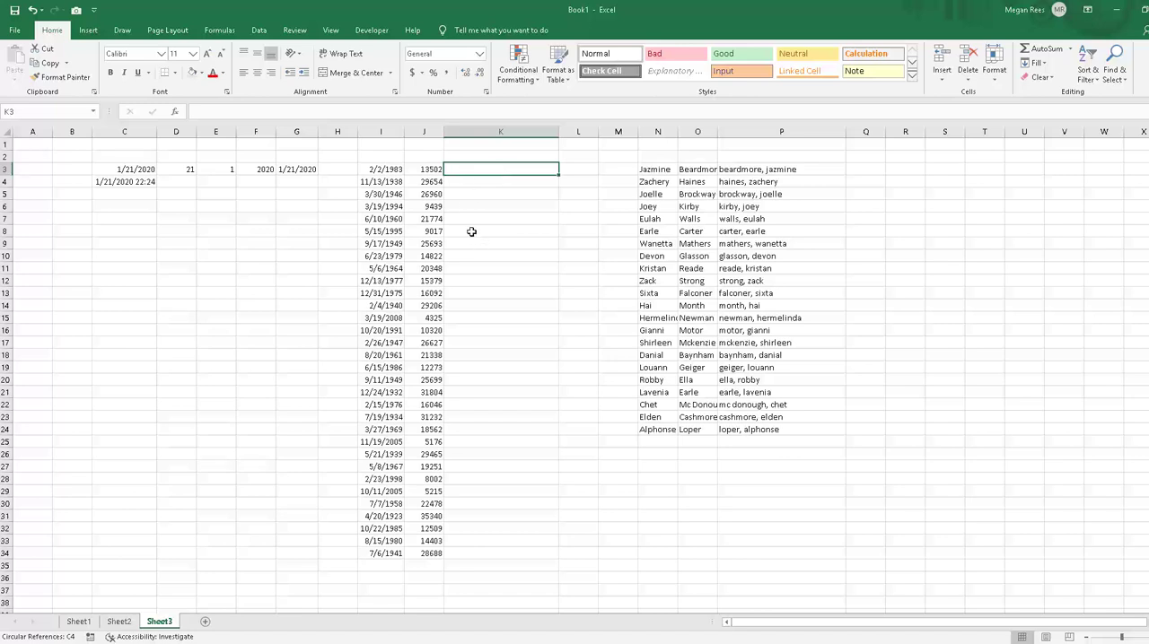
# Step: Begin an IF formula in K3 that tests whether the nested SUM(J3:J34) is less than 2000
pyautogui.write('=')
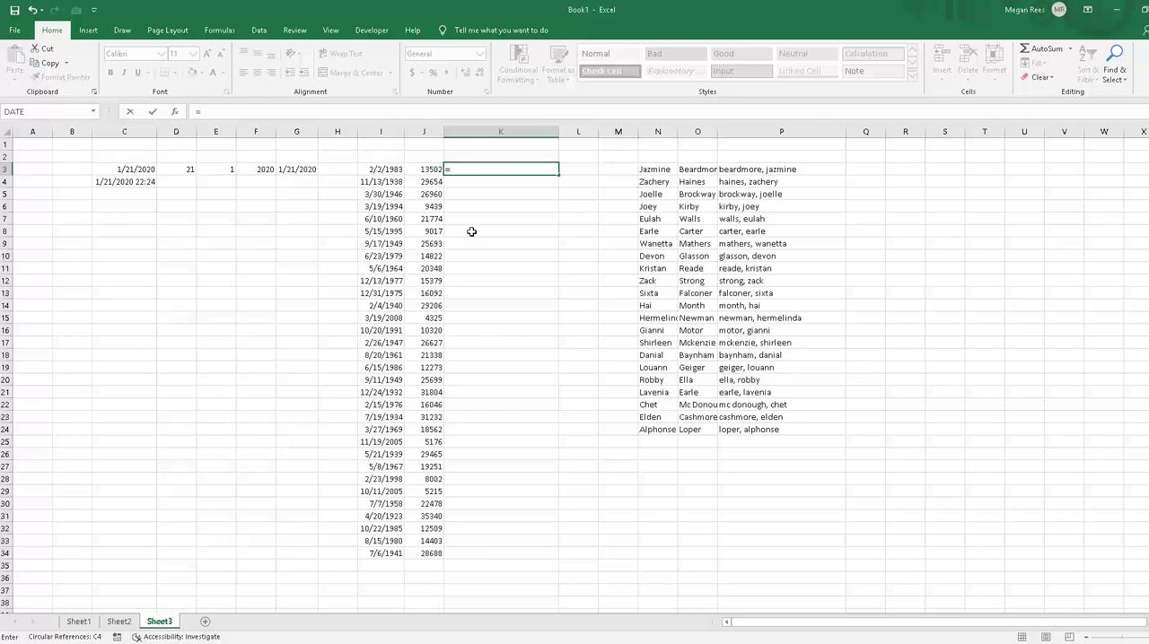
pyautogui.write('if(sum(')
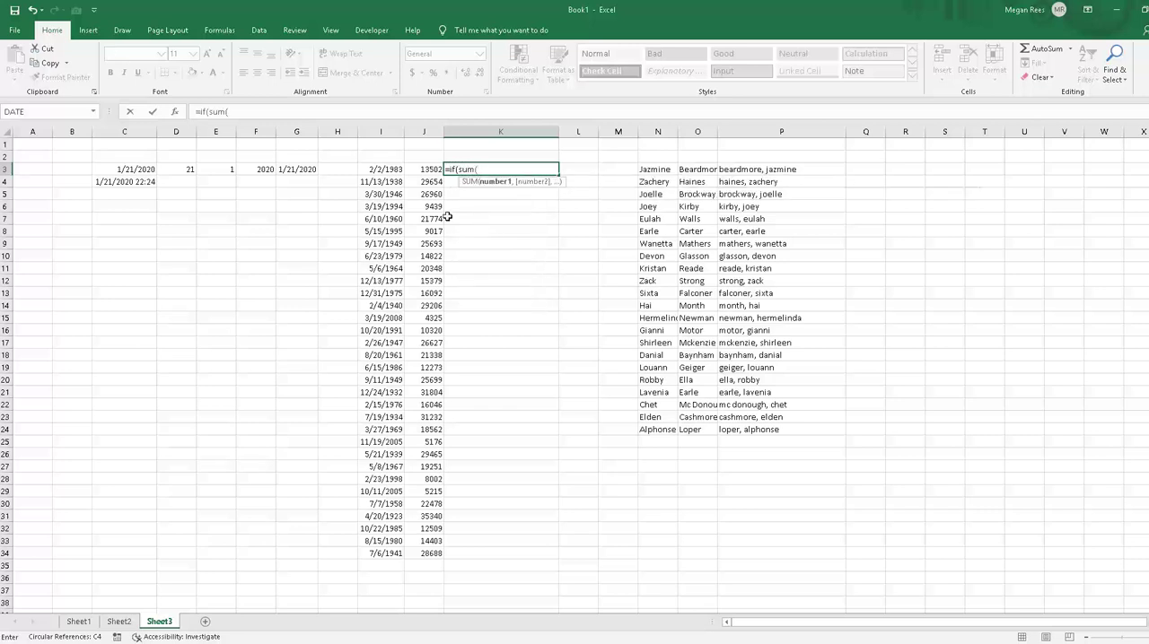
pyautogui.moveTo(429, 174); pyautogui.dragTo(429, 551)
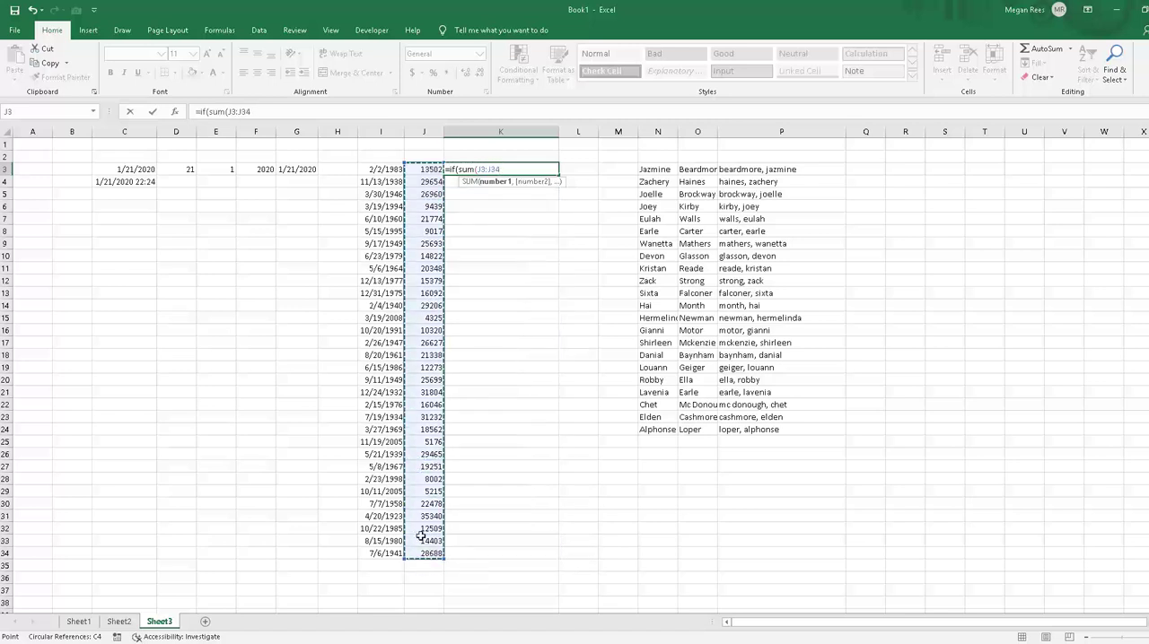
pyautogui.write(')')
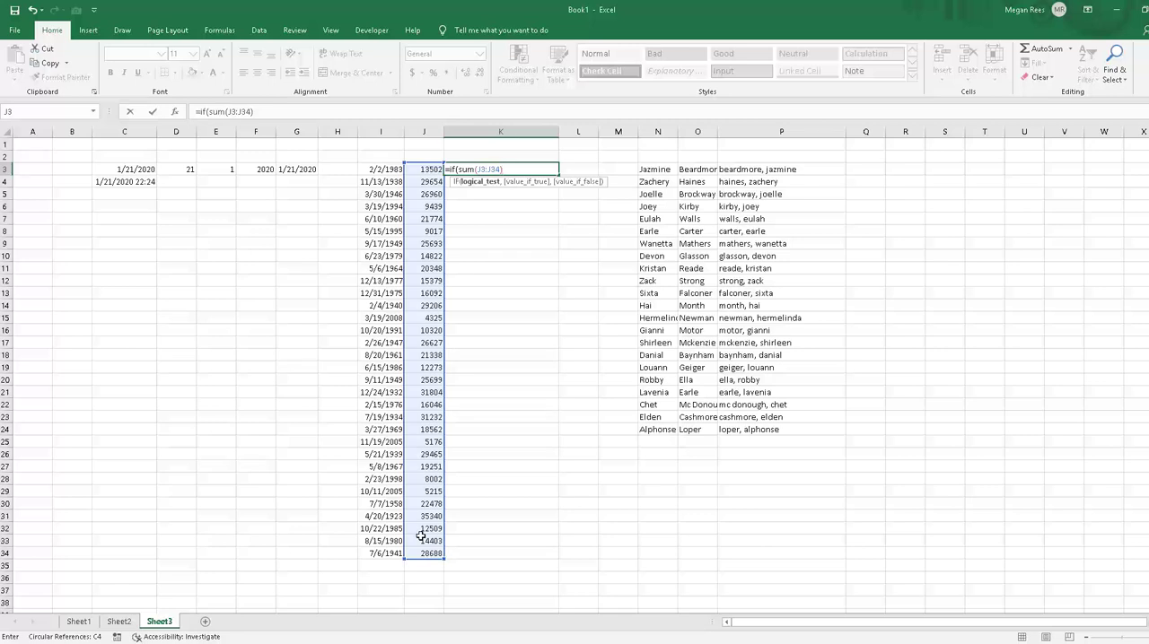
pyautogui.write('<2000')
pyautogui.write(',')
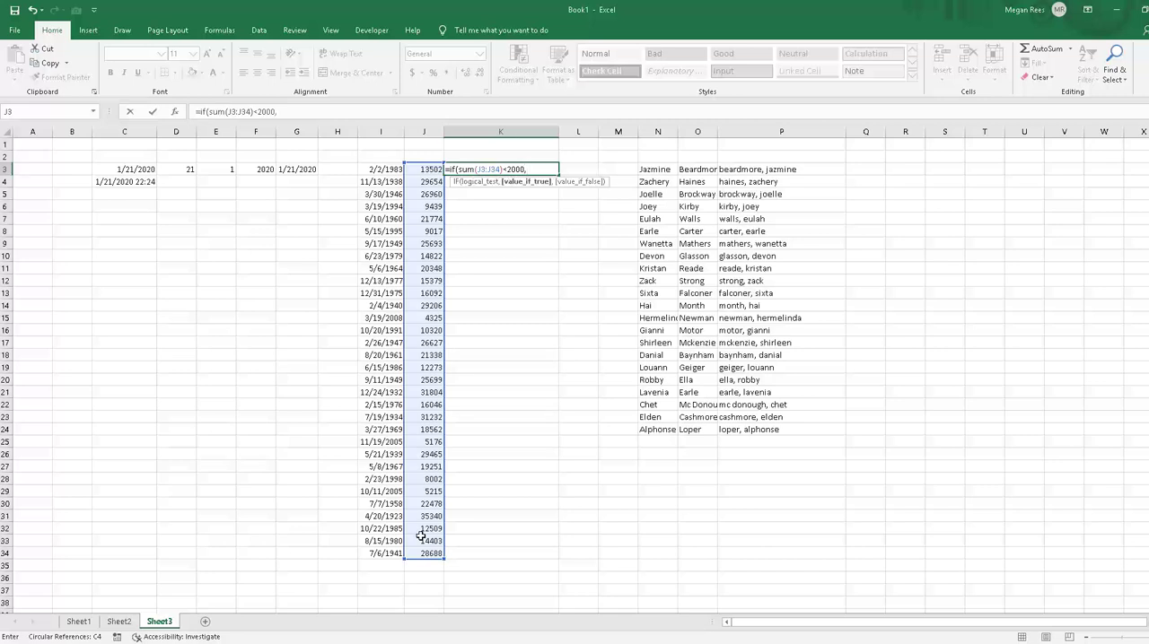
pyautogui.write('"yes","NO')
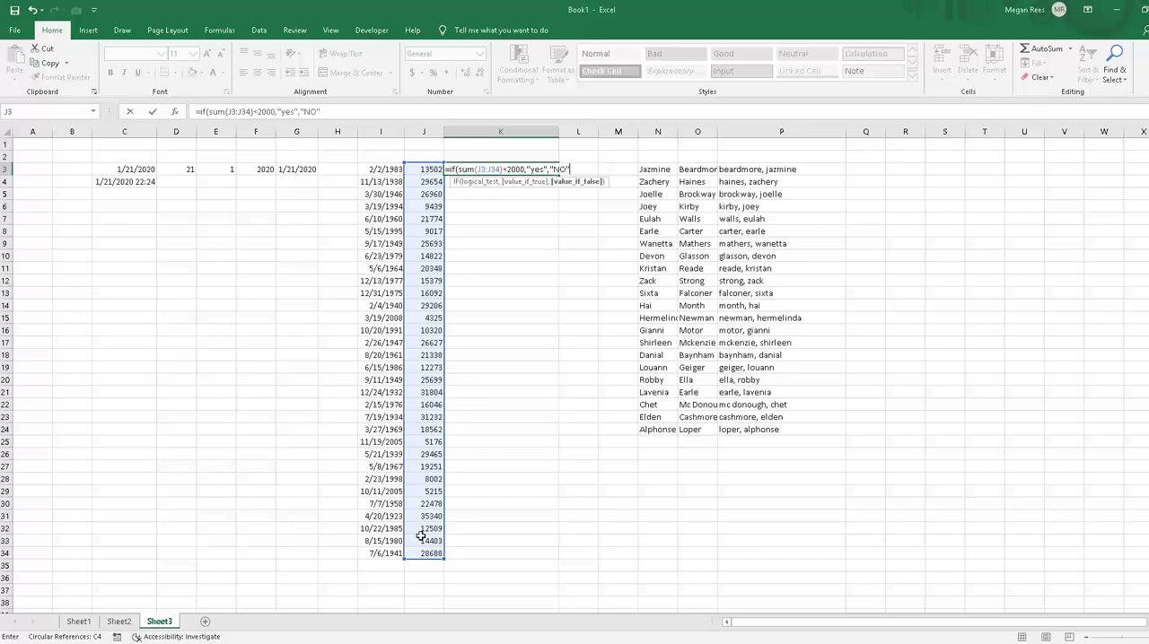
# Step: Complete K3's IF arguments with "yes" when true and "no" when false
pyautogui.press('BackSpace')
pyautogui.press('BackSpace')
pyautogui.write('no")')
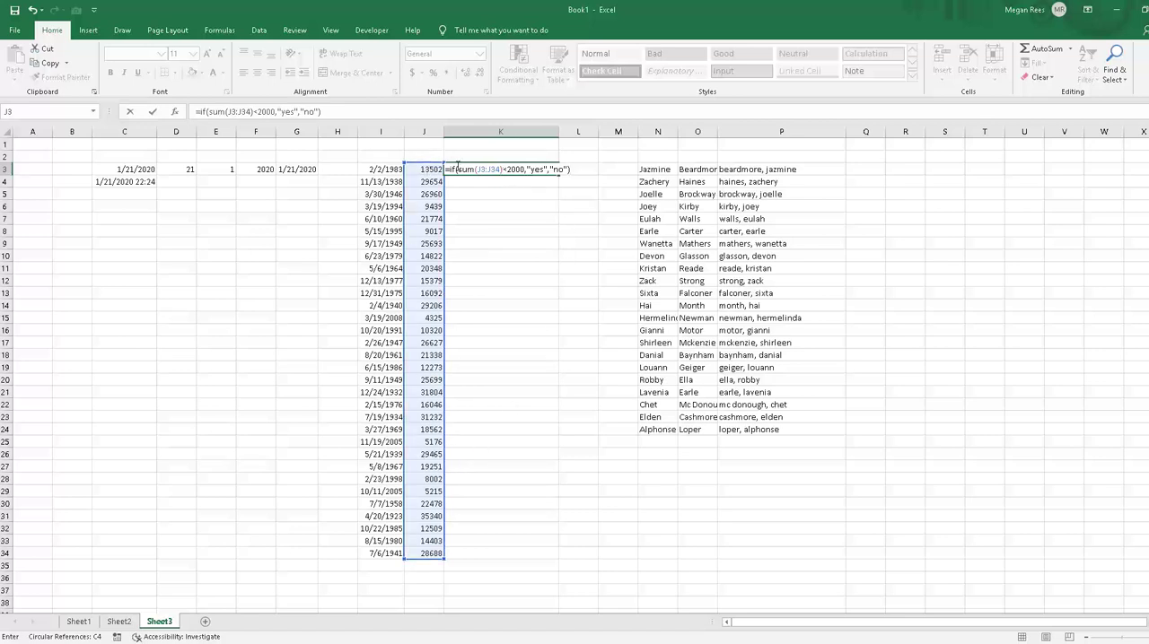
# Step: Raise the comparison threshold in K3's formula to 200000 and enter the formula
pyautogui.click(513, 169)
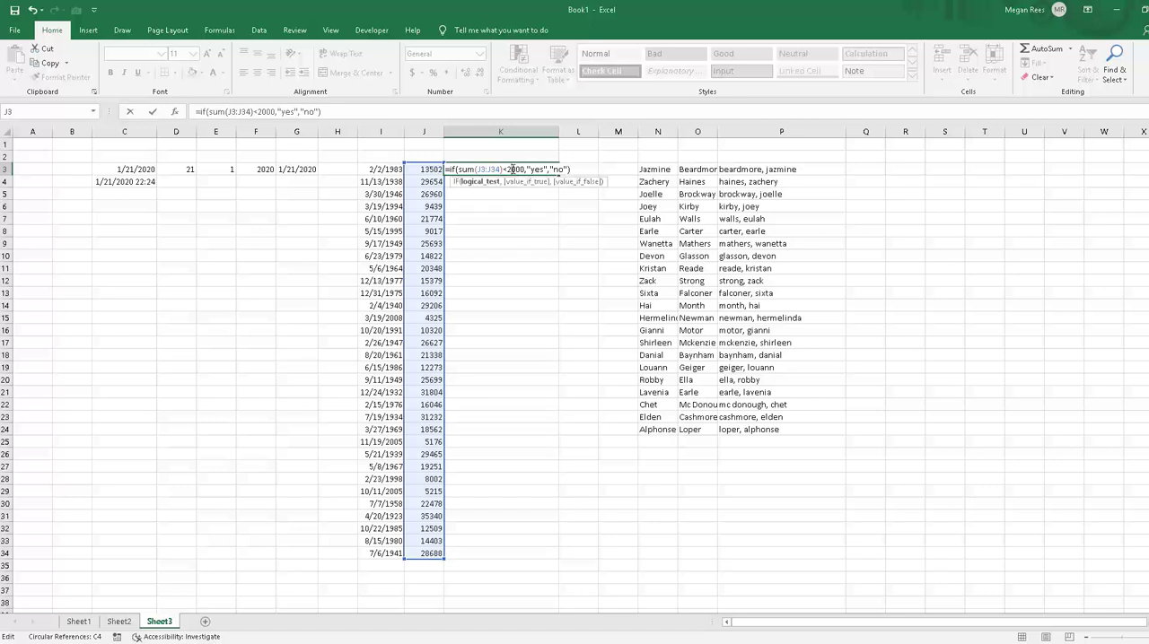
pyautogui.write('00')
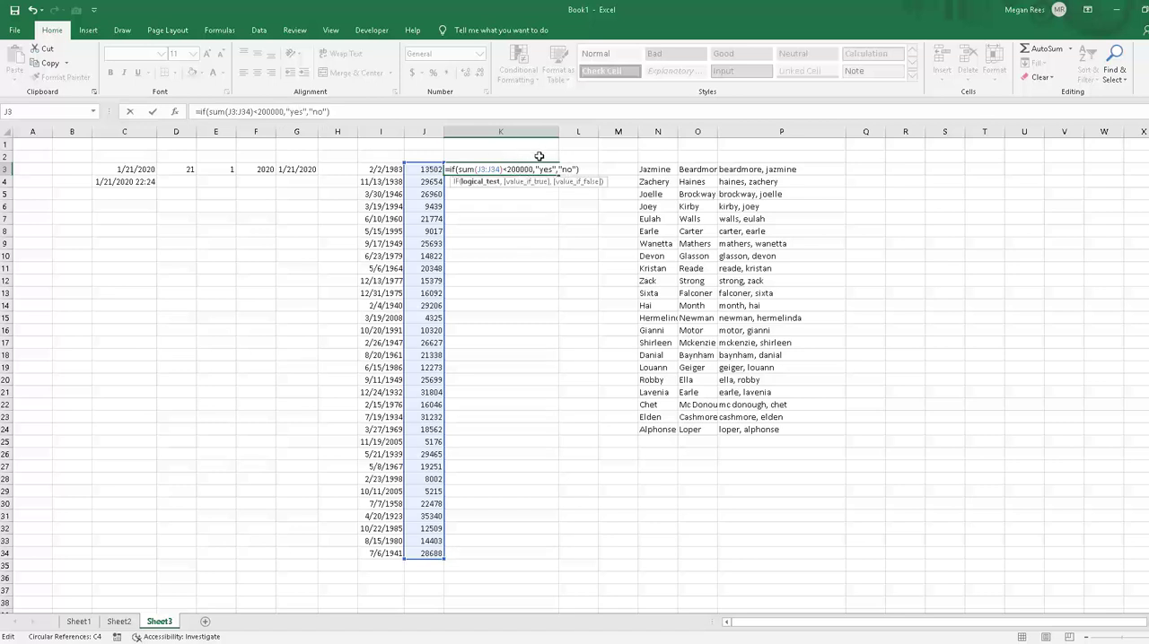
pyautogui.press('Return')
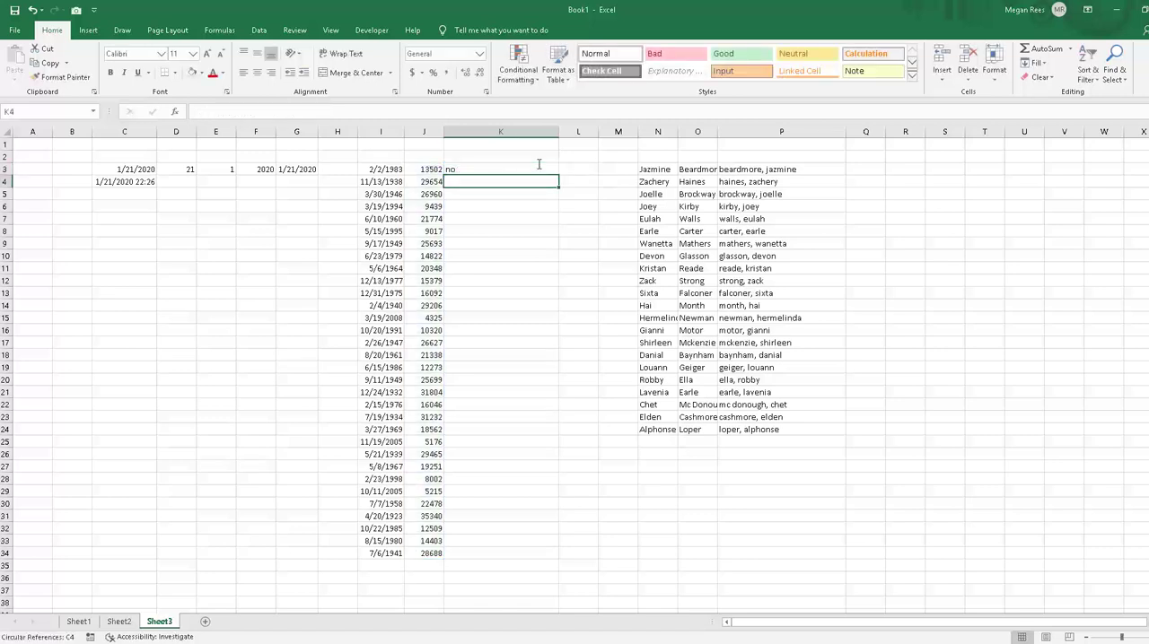
# Step: Check the total of J3:J34 and change the threshold in K3's IF formula to 100000
pyautogui.click(495, 165)
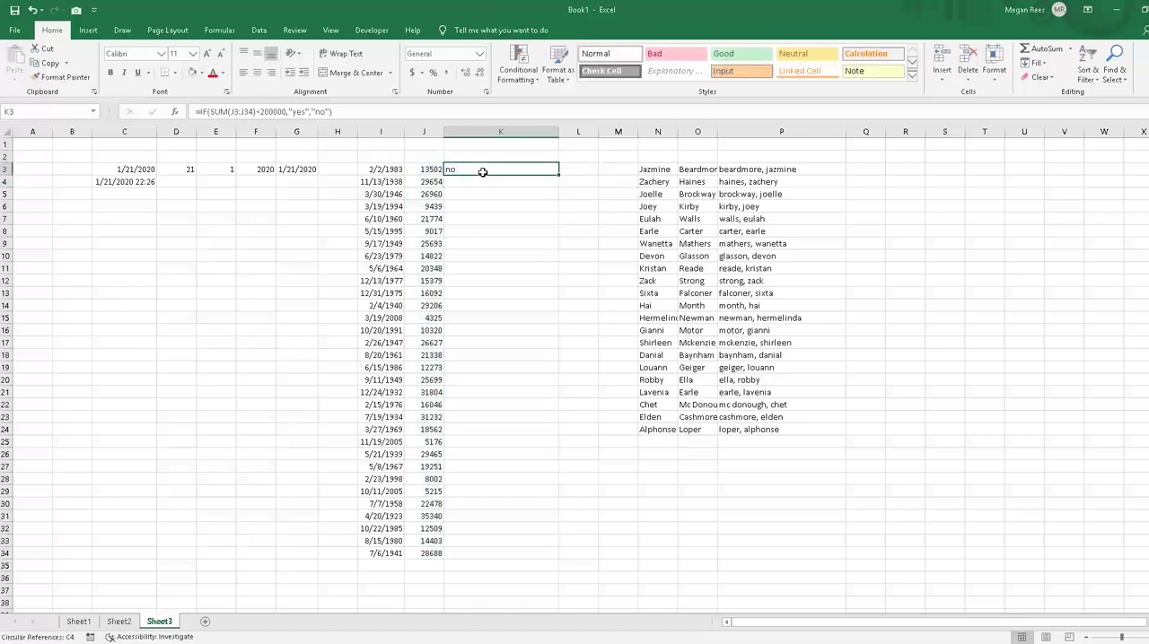
pyautogui.moveTo(427, 168); pyautogui.dragTo(425, 563)
pyautogui.click(487, 356)
pyautogui.click(464, 169)
pyautogui.click(263, 112)
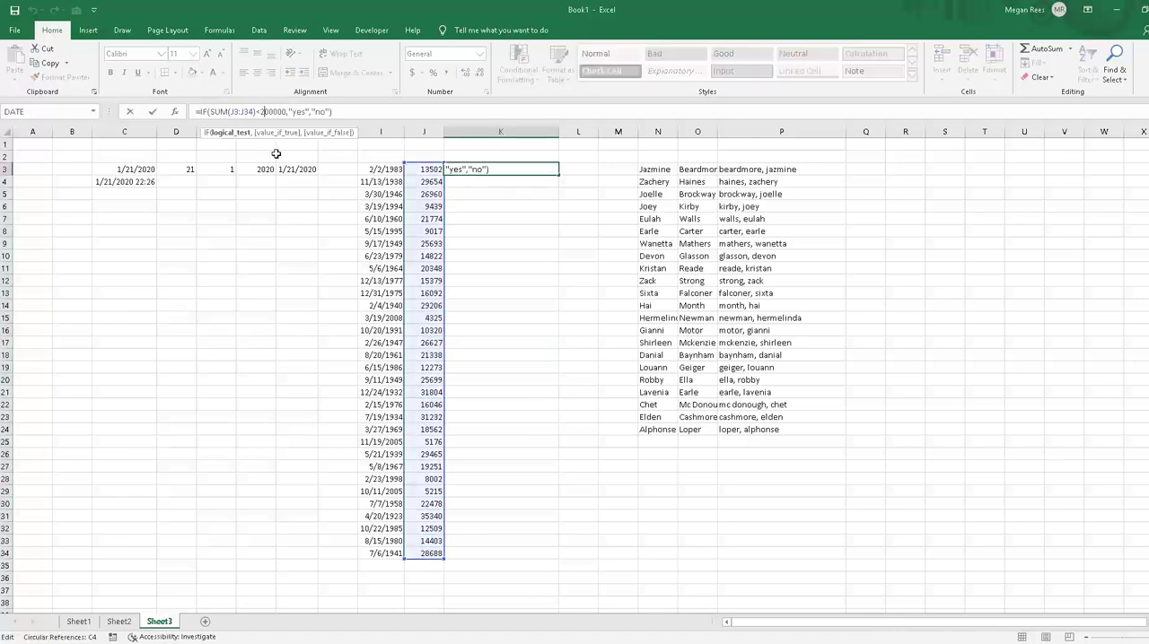
pyautogui.press('BackSpace')
pyautogui.write('1')
pyautogui.press('Return')
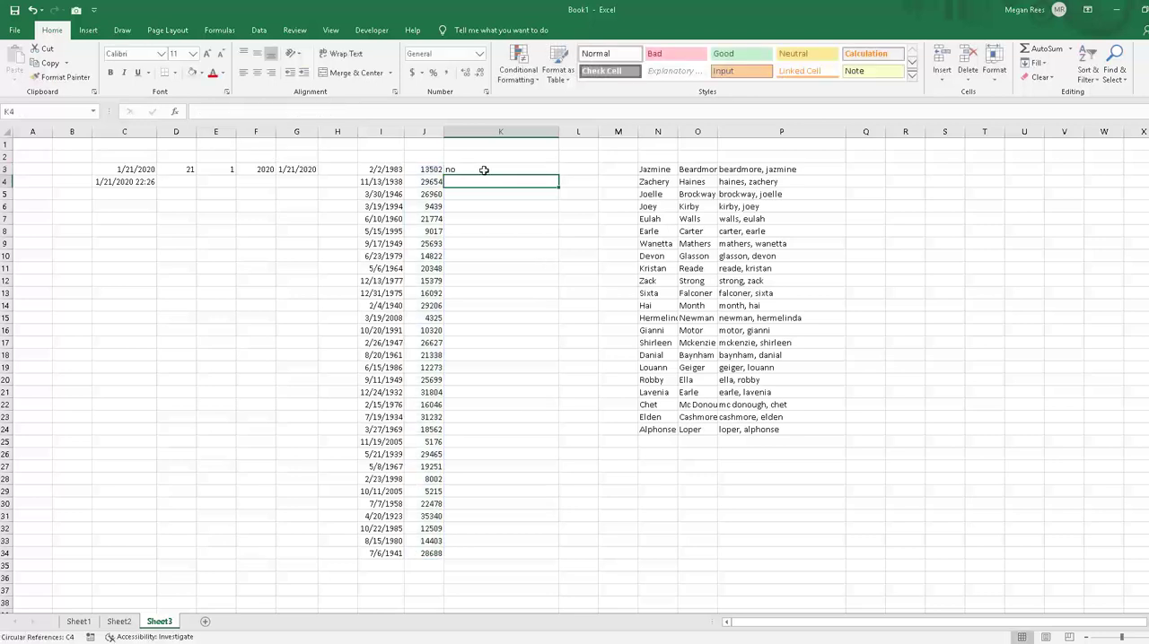
pyautogui.click(484, 169)
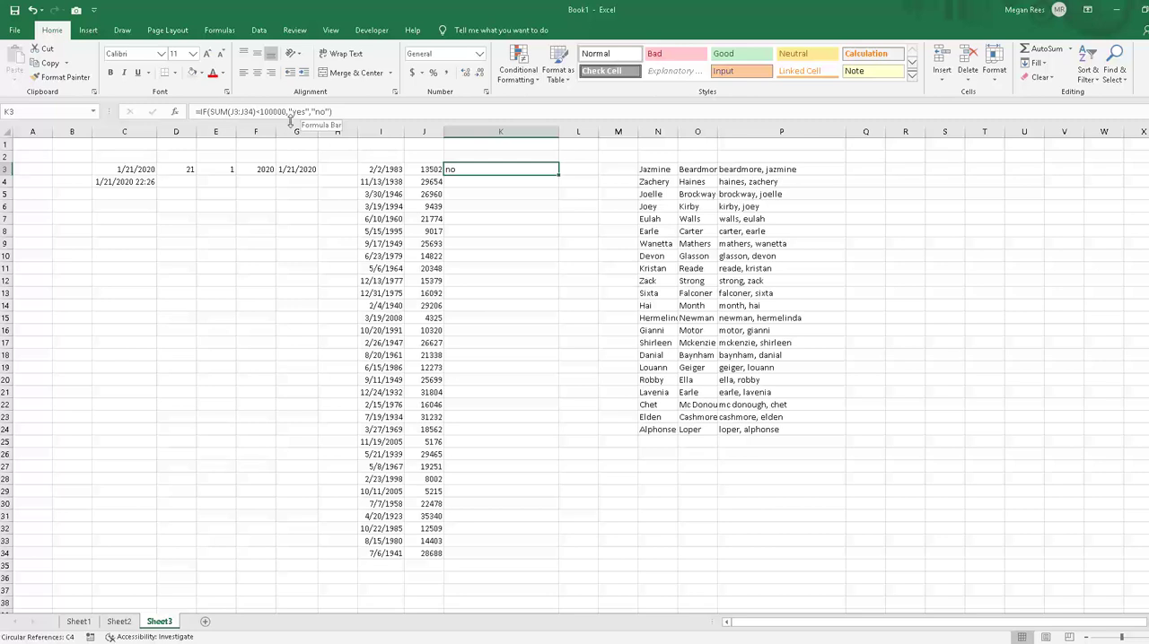
# Step: Begin an AVERAGE formula in K4 with SUM(J4:J13) nested as its first argument
pyautogui.click(438, 192)
pyautogui.click(473, 183)
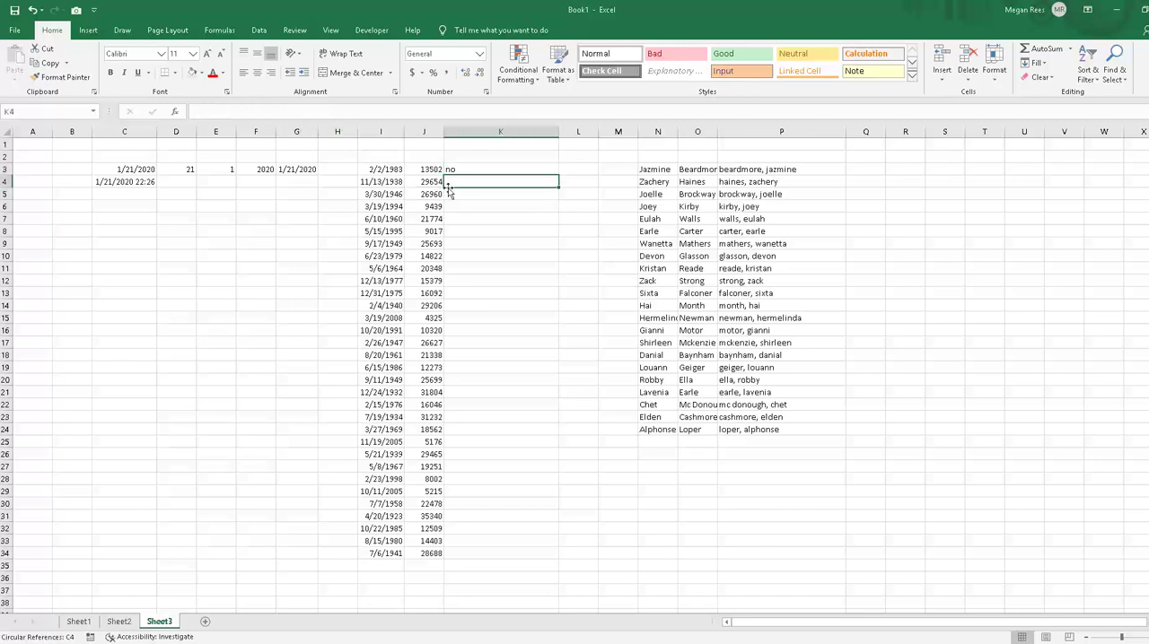
pyautogui.hotkey('alt', 'Tab')
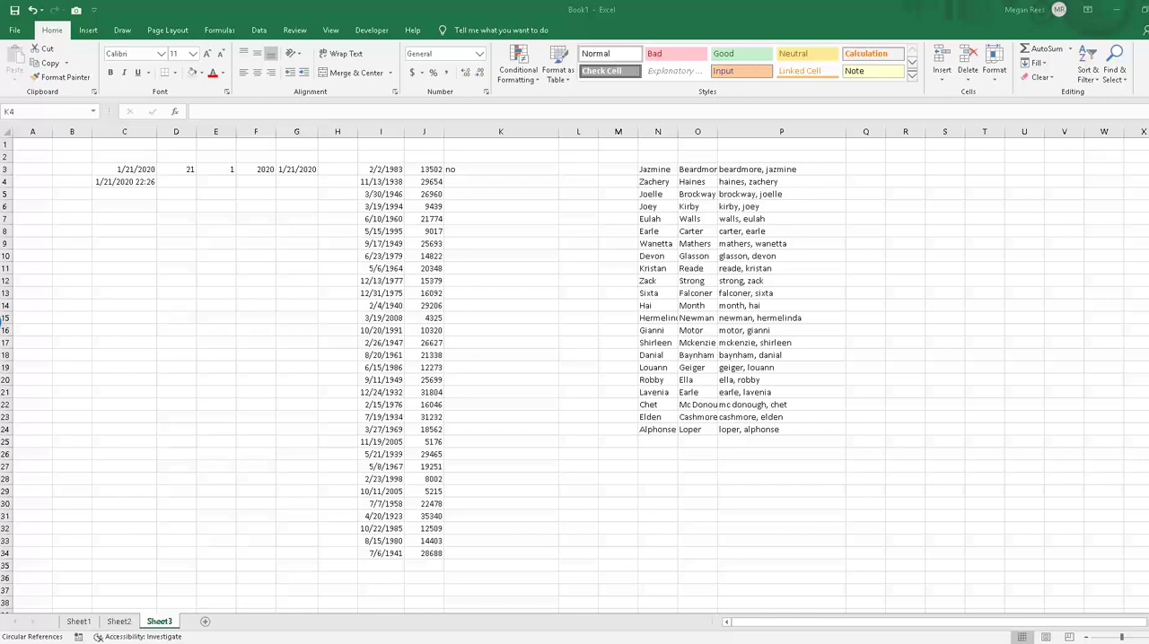
pyautogui.hotkey('alt', 'Tab')
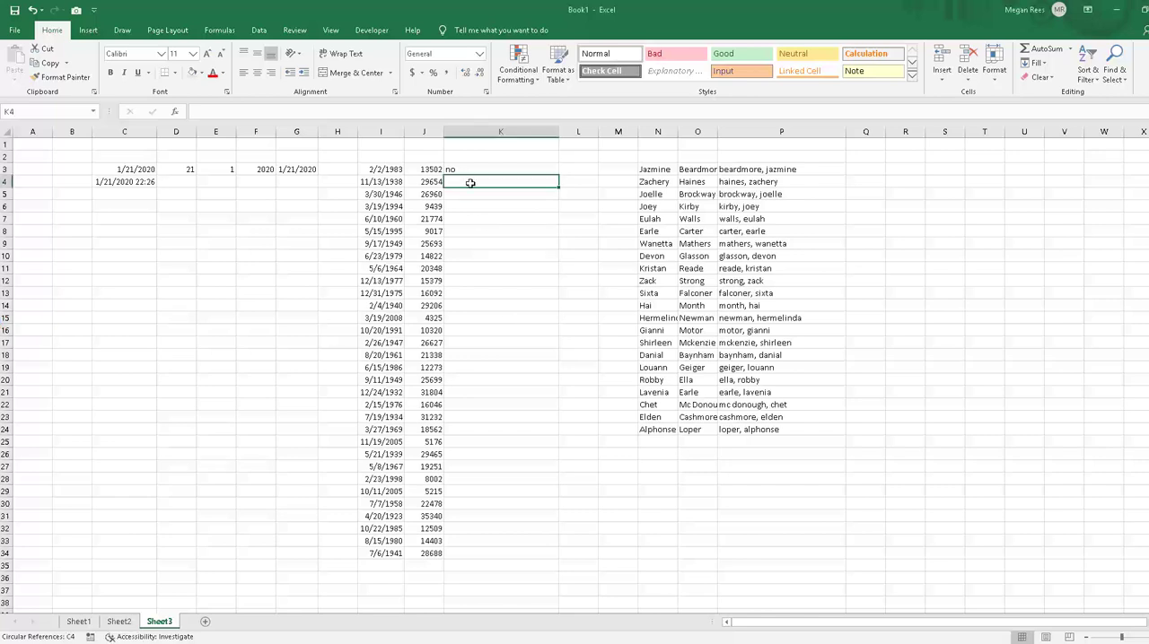
pyautogui.write('=average')
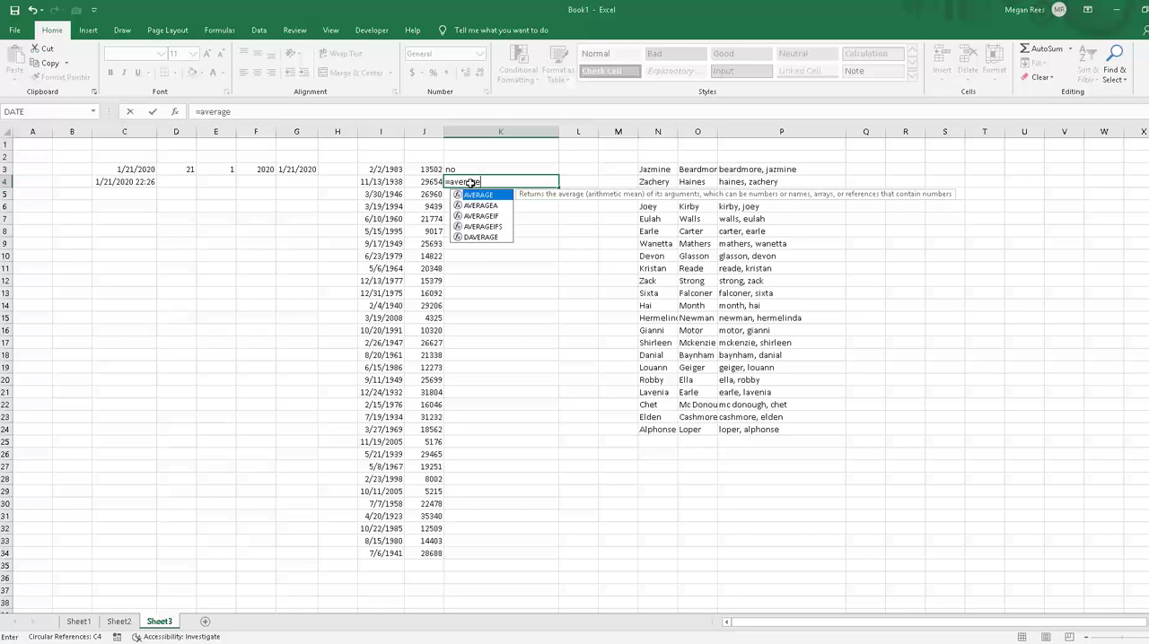
pyautogui.write('(sum(')
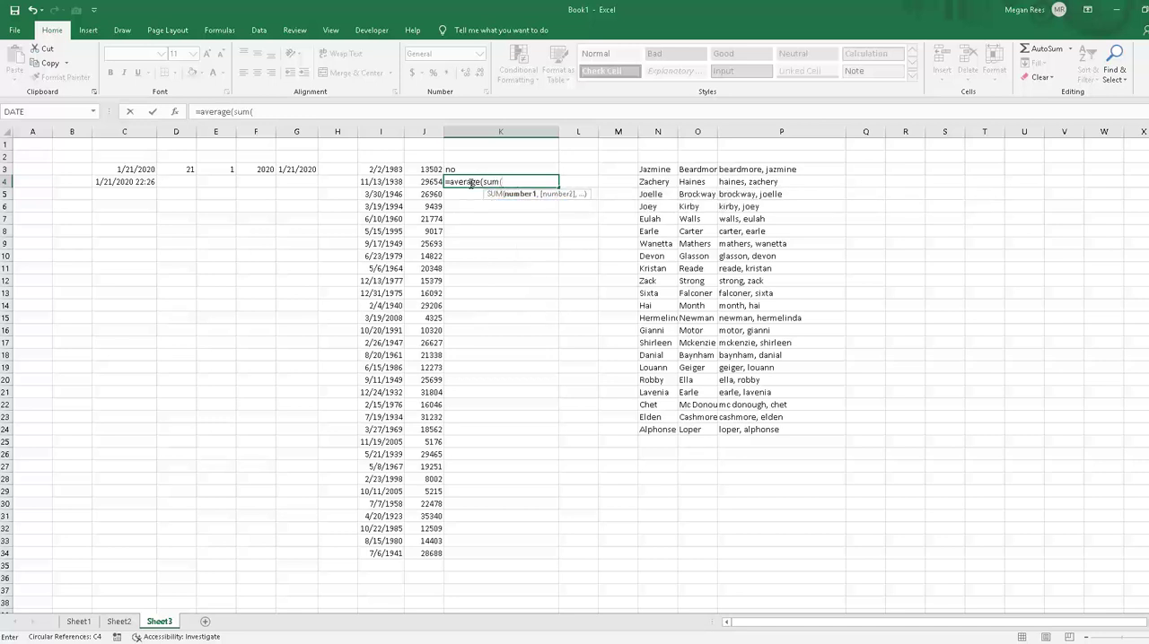
pyautogui.moveTo(418, 183); pyautogui.dragTo(426, 300)
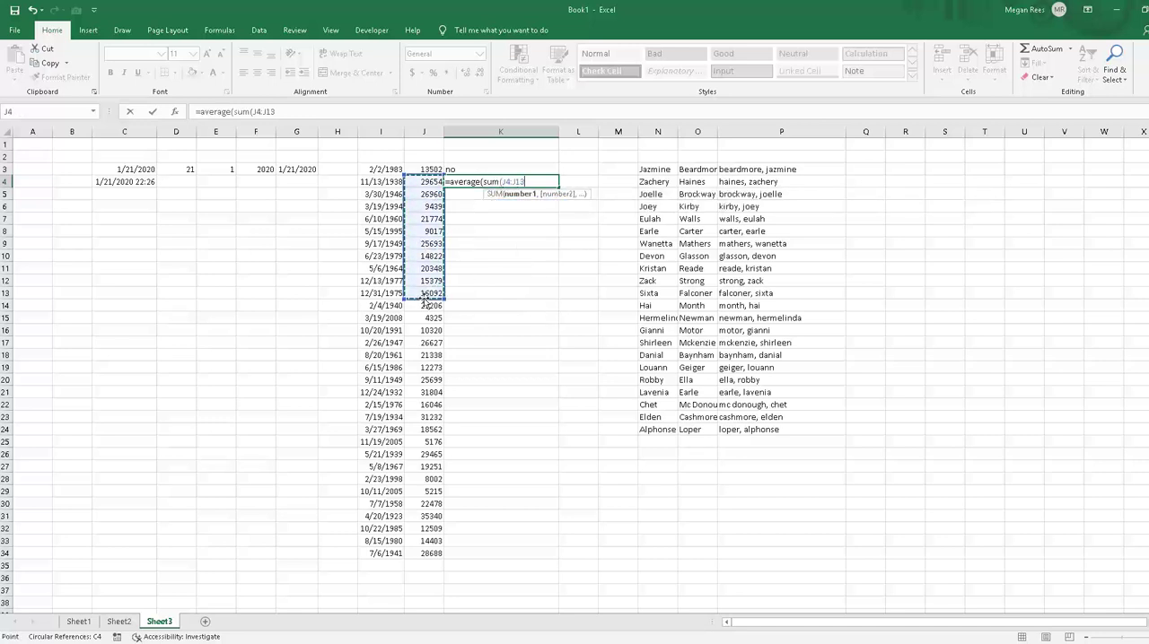
pyautogui.write(')')
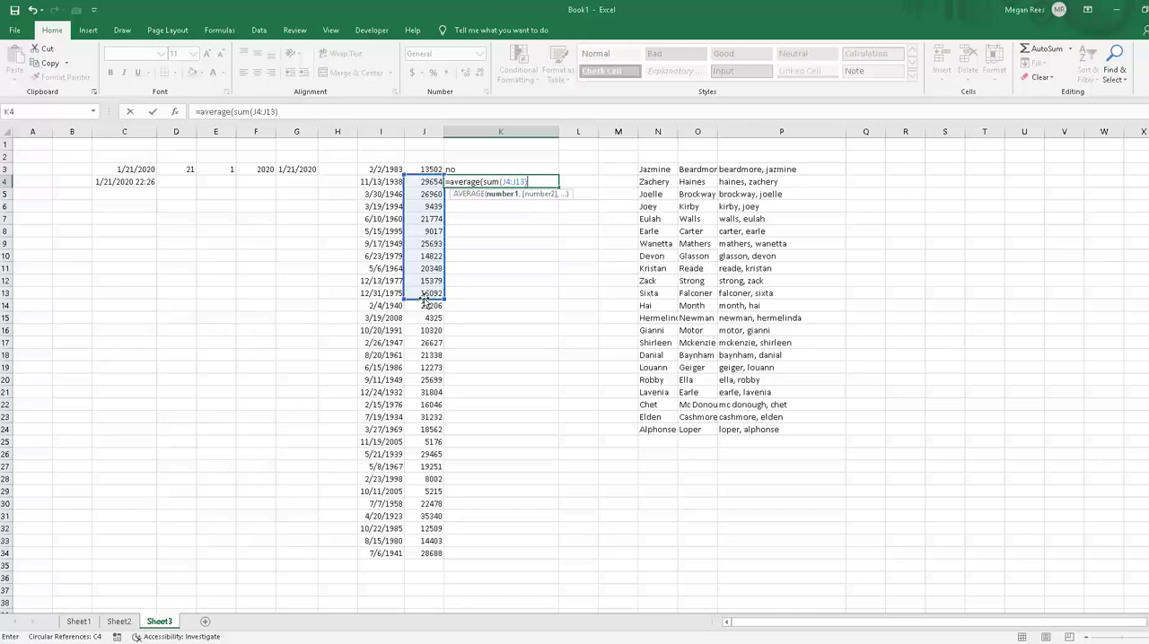
pyautogui.write(',sum(')
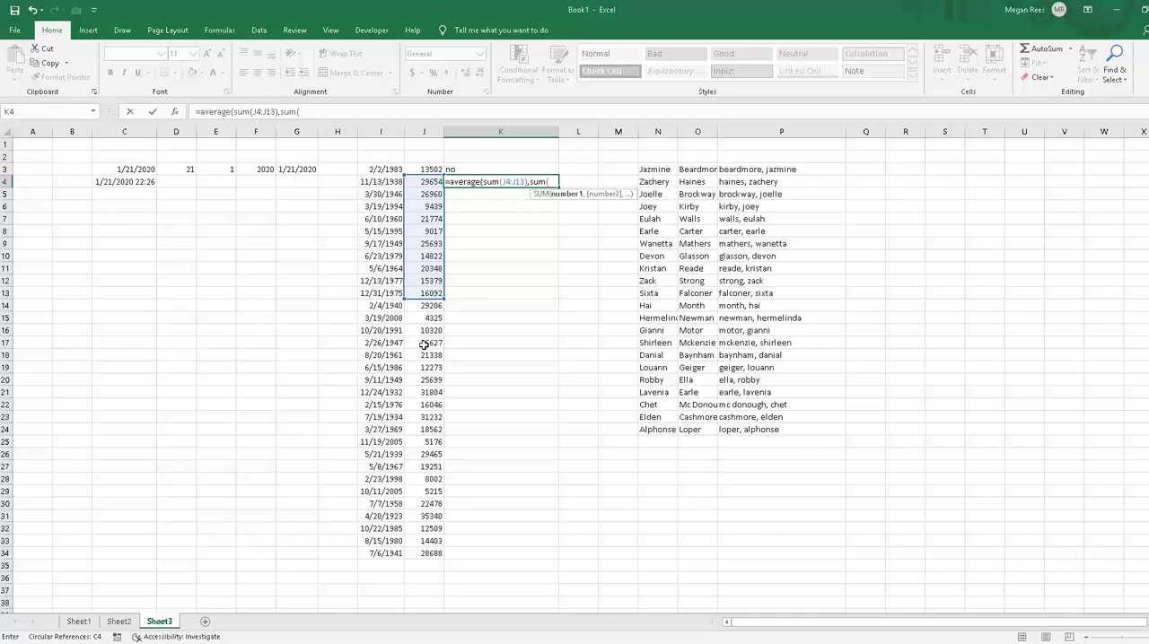
# Step: Complete K4's AVERAGE formula by adding SUM(J14:J25) and SUM(J26:J33), and review the entered formula
pyautogui.moveTo(428, 305); pyautogui.dragTo(427, 442)
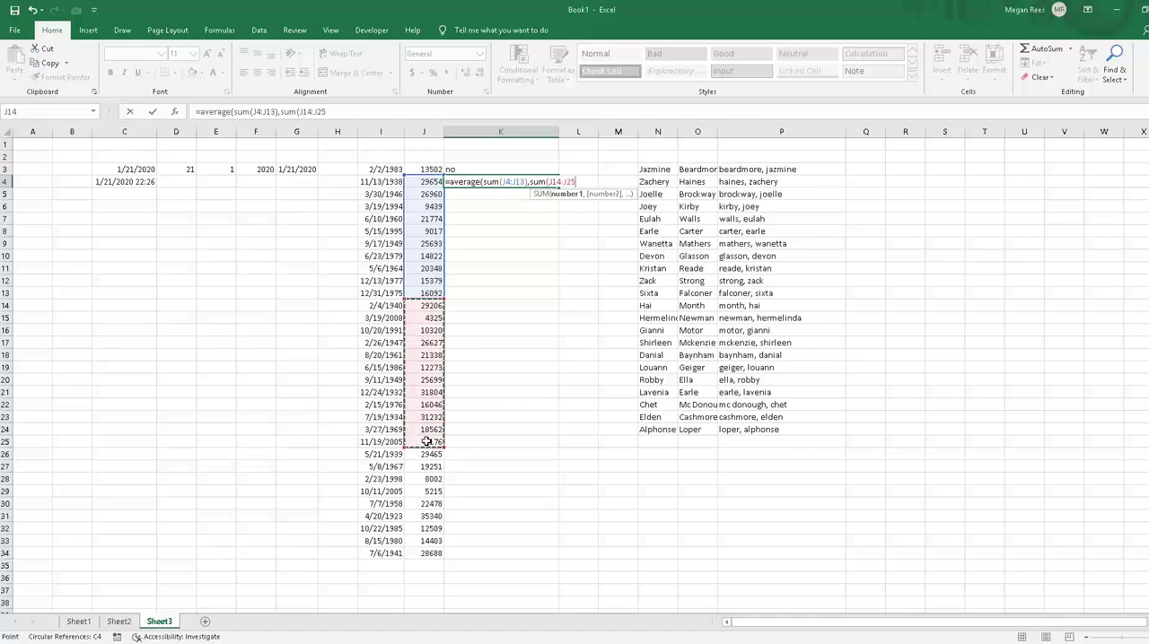
pyautogui.write('),sum(')
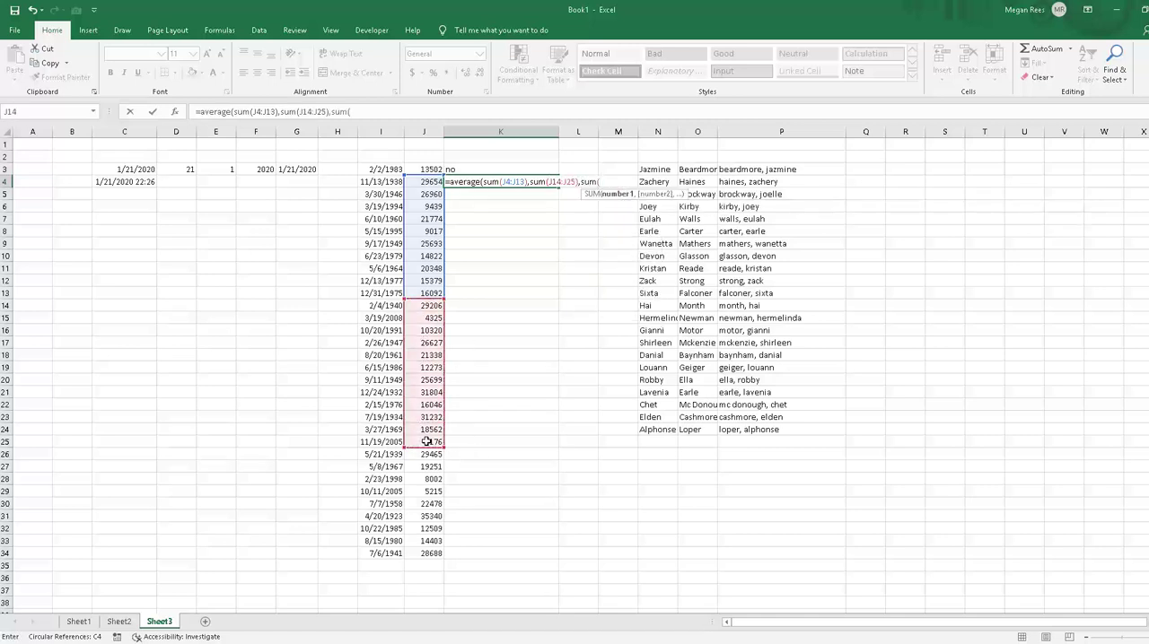
pyautogui.moveTo(428, 455); pyautogui.dragTo(433, 528)
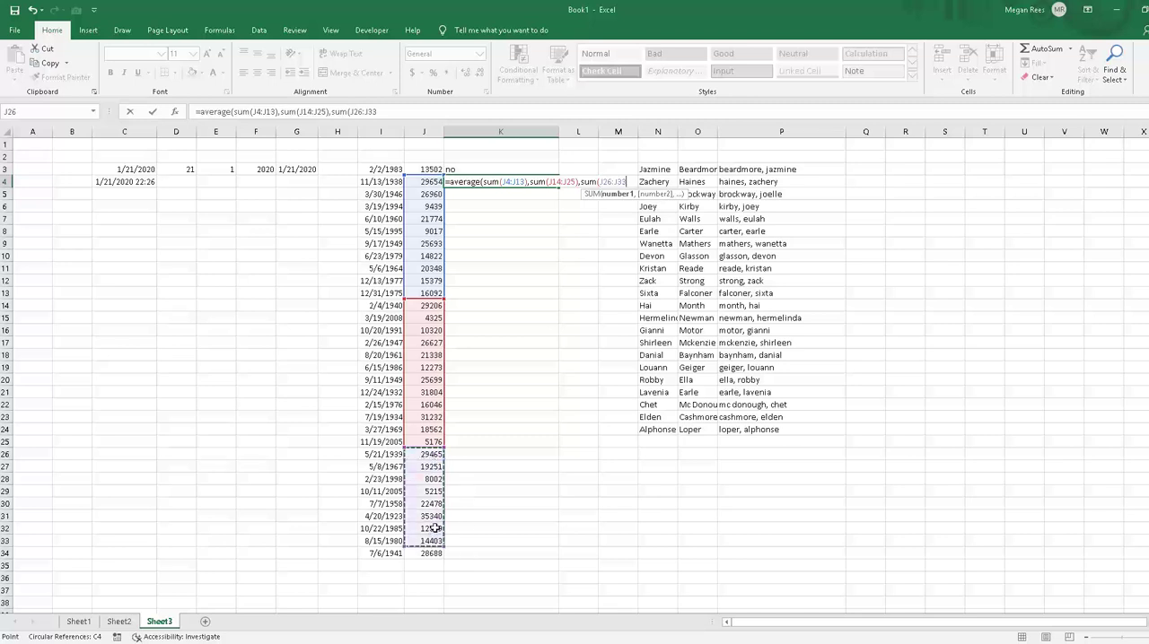
pyautogui.press('Return')
pyautogui.press('Return')
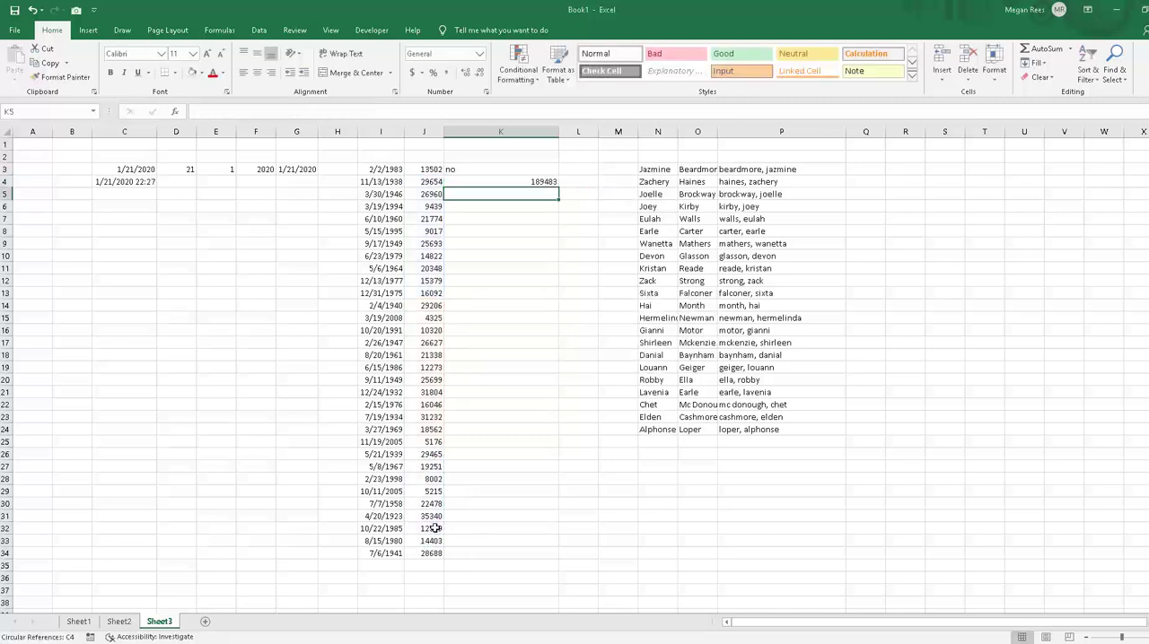
pyautogui.click(542, 182)
pyautogui.click(386, 110)
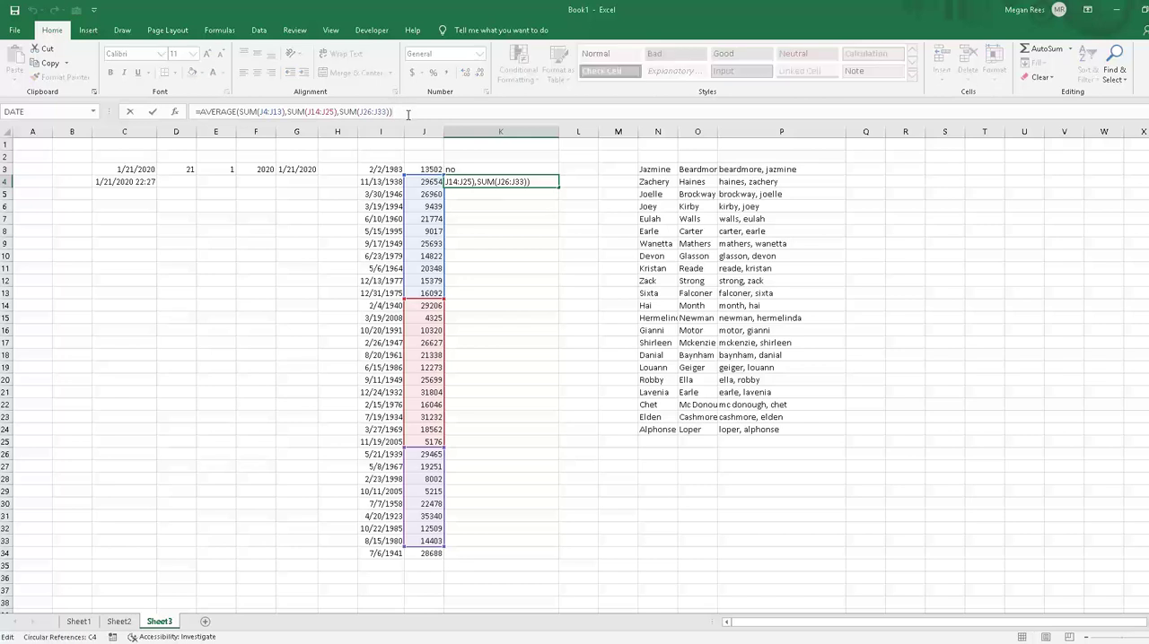
pyautogui.press('Return')
pyautogui.click(497, 183)
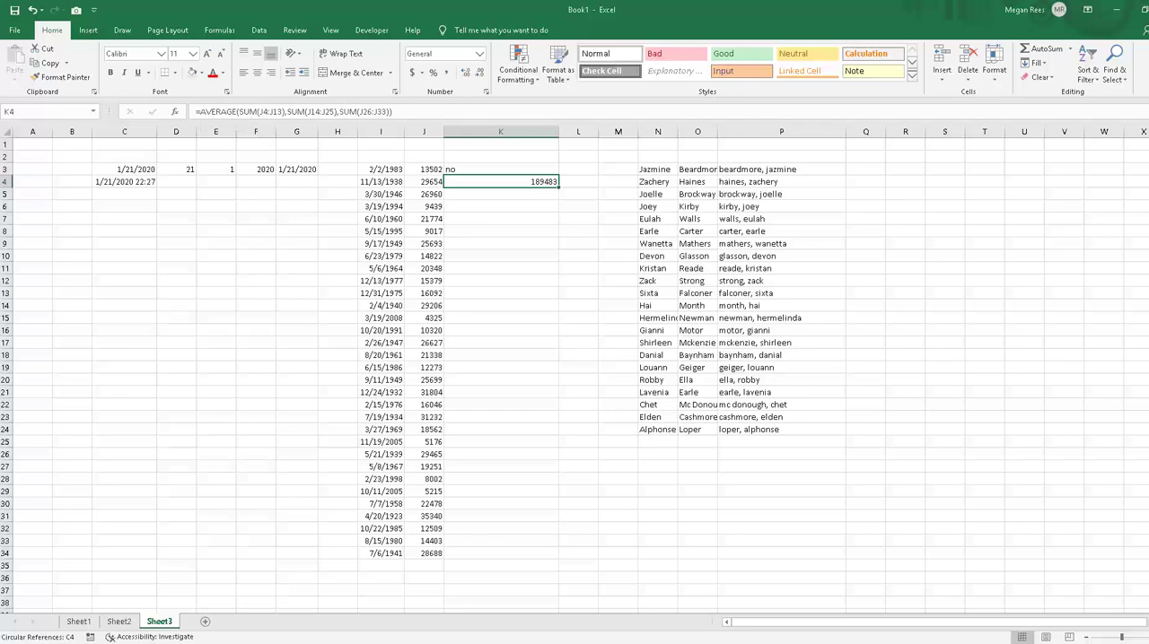
# Step: Switch to the Excel 2019 Lesson 5.xlsx workbook and select A33:A36 in the Nested Functions section of sheet C
pyautogui.hotkey('alt', 'Tab')
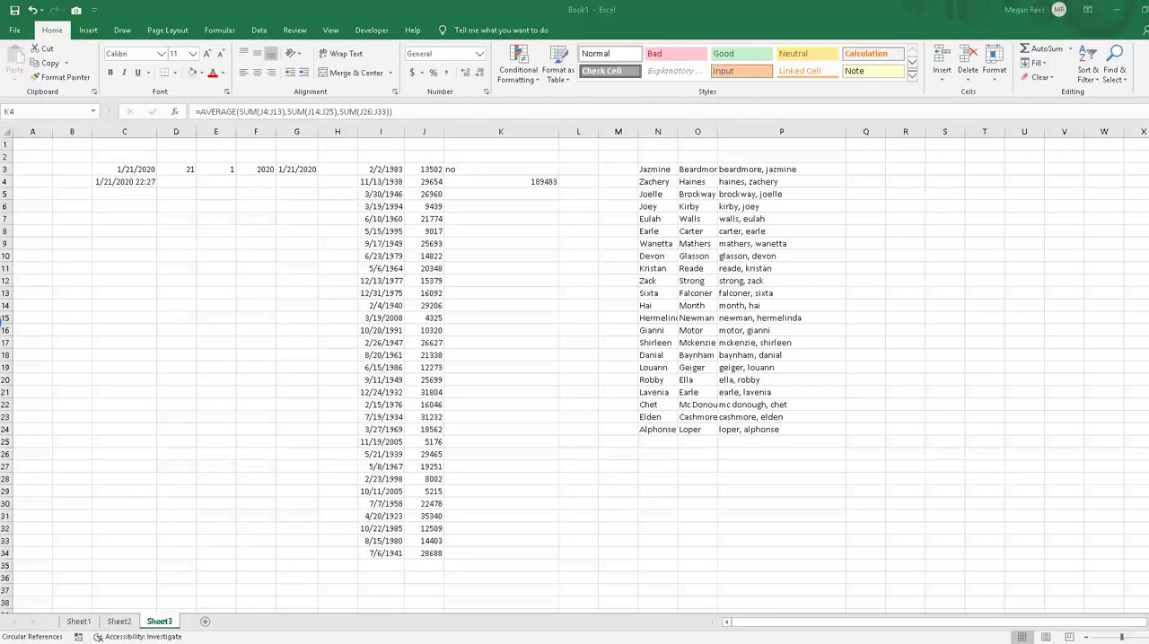
pyautogui.hotkey('alt', 'Tab')
pyautogui.click(259, 341)
pyautogui.click(237, 357)
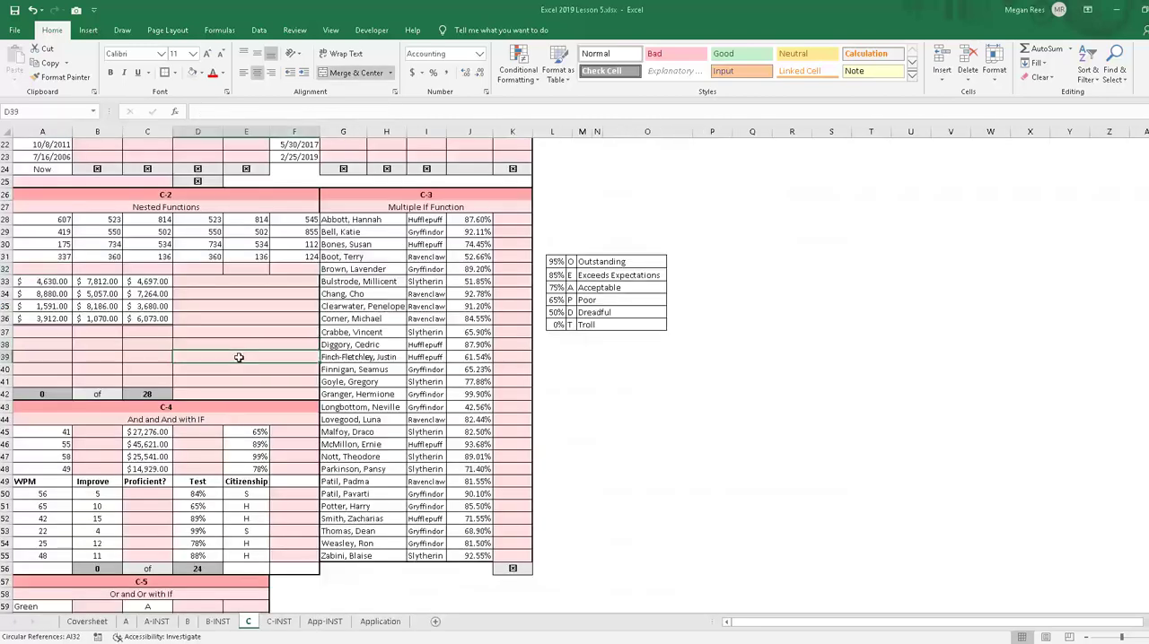
pyautogui.click(45, 324)
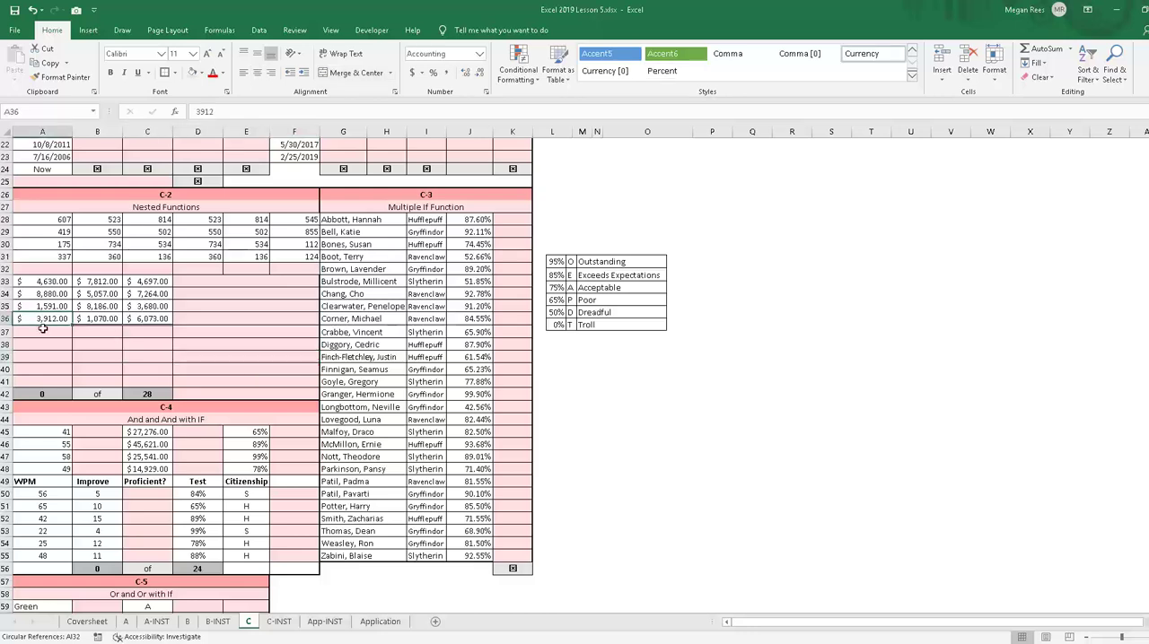
pyautogui.moveTo(60, 285); pyautogui.dragTo(55, 320)
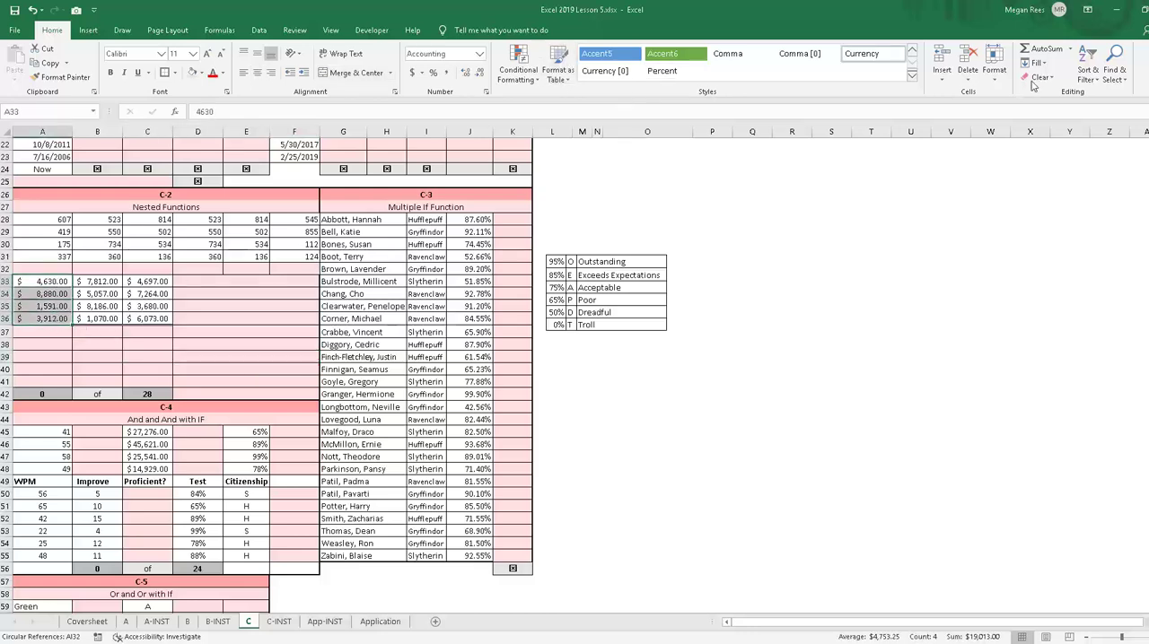
# Step: Average A33:A36 in A37 with the AVERAGE function and fill the formula across to C37
pyautogui.click(1070, 49)
pyautogui.click(1051, 80)
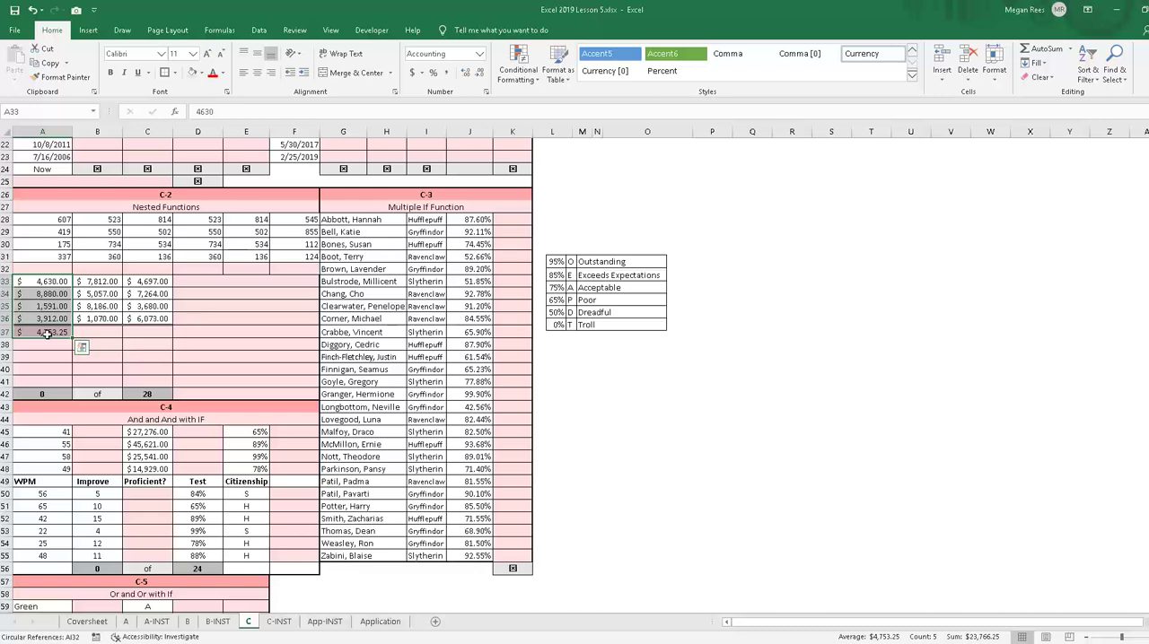
pyautogui.moveTo(97, 339); pyautogui.dragTo(170, 338)
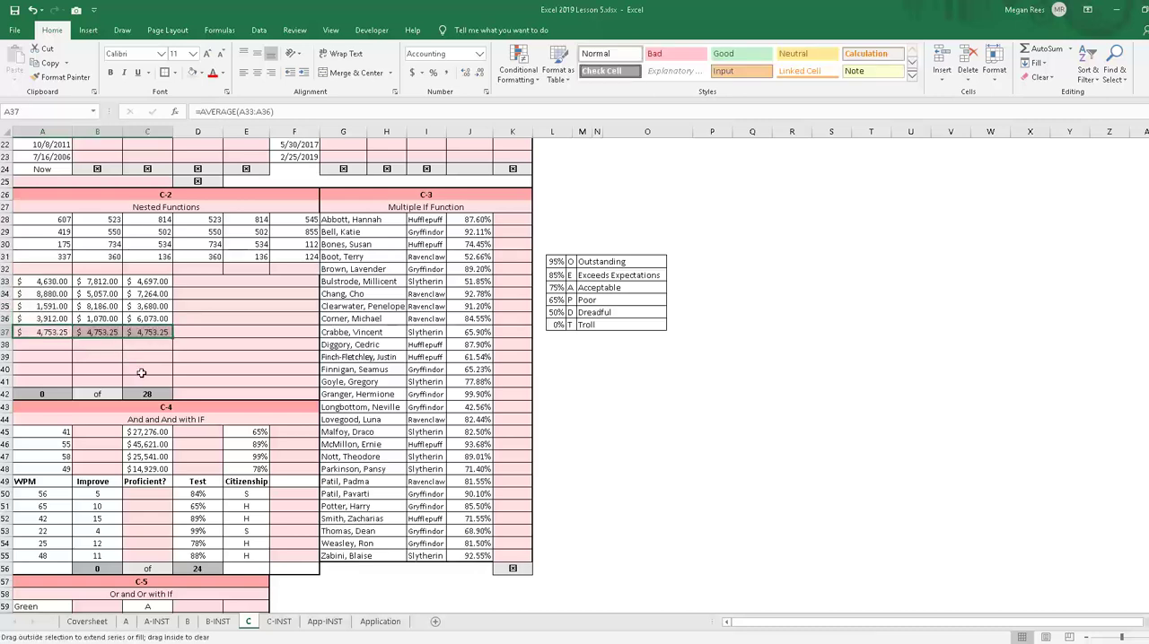
pyautogui.click(190, 338)
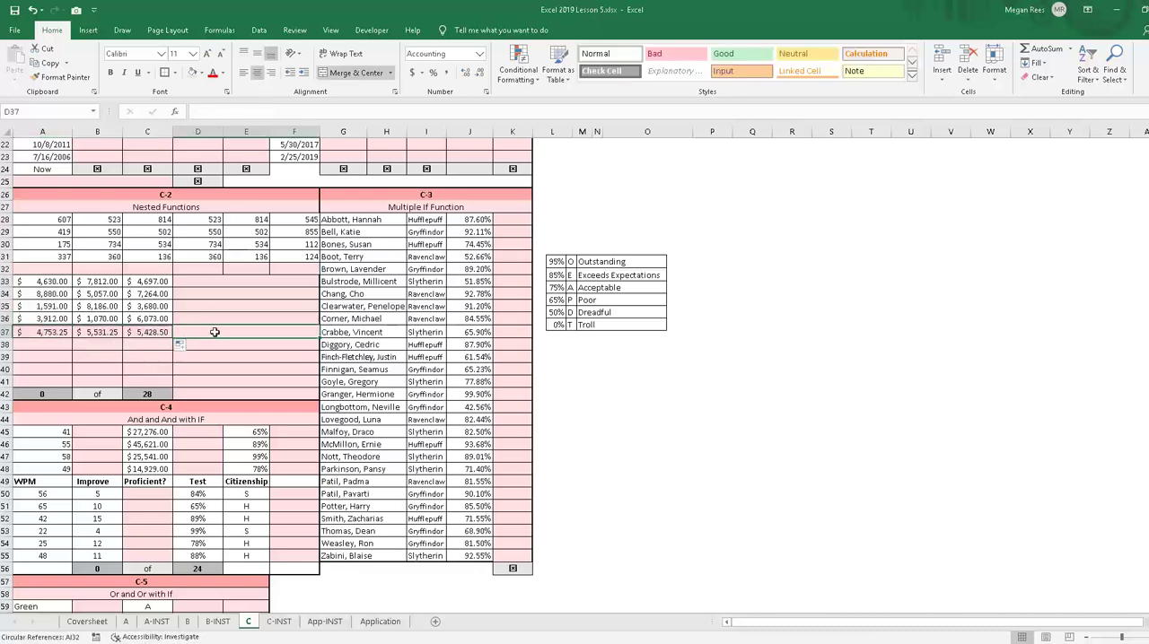
# Step: Review the AVERAGE formulas in A37, B37 and C37 as the inputs for a nested function
pyautogui.click(42, 333)
pyautogui.click(95, 332)
pyautogui.click(149, 332)
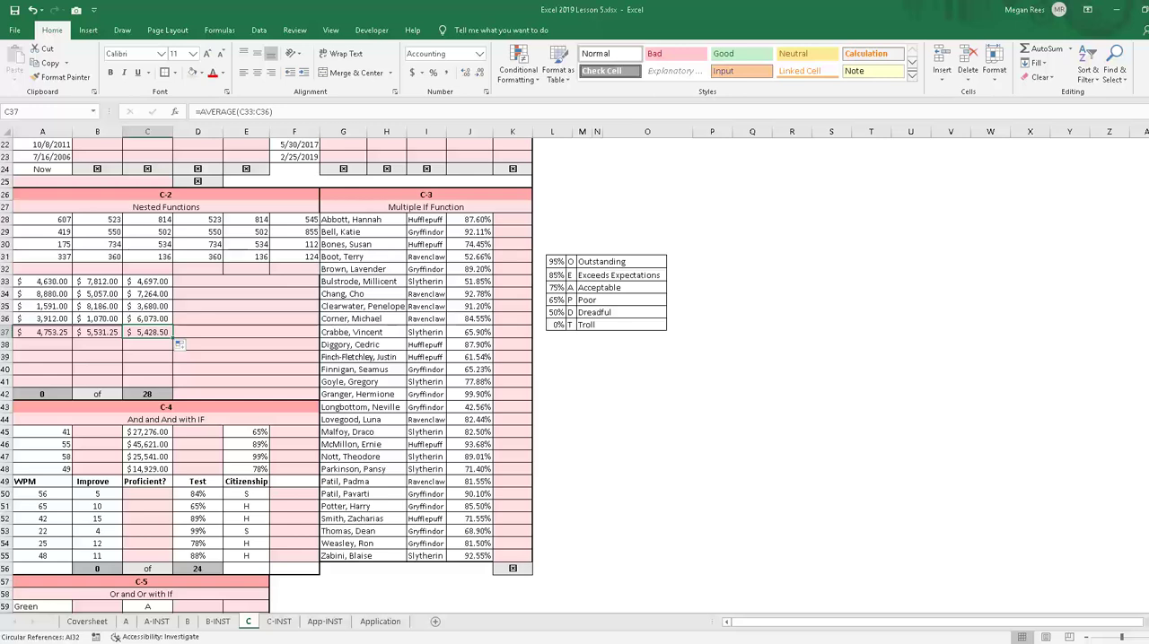
pyautogui.click(205, 291)
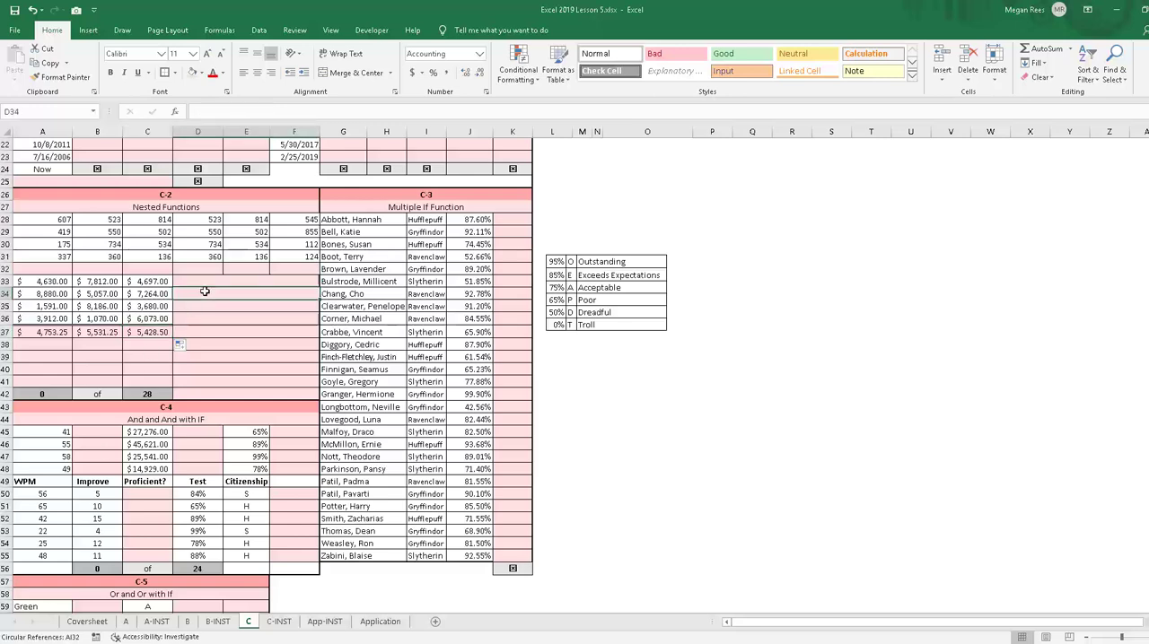
pyautogui.click(55, 332)
pyautogui.click(94, 334)
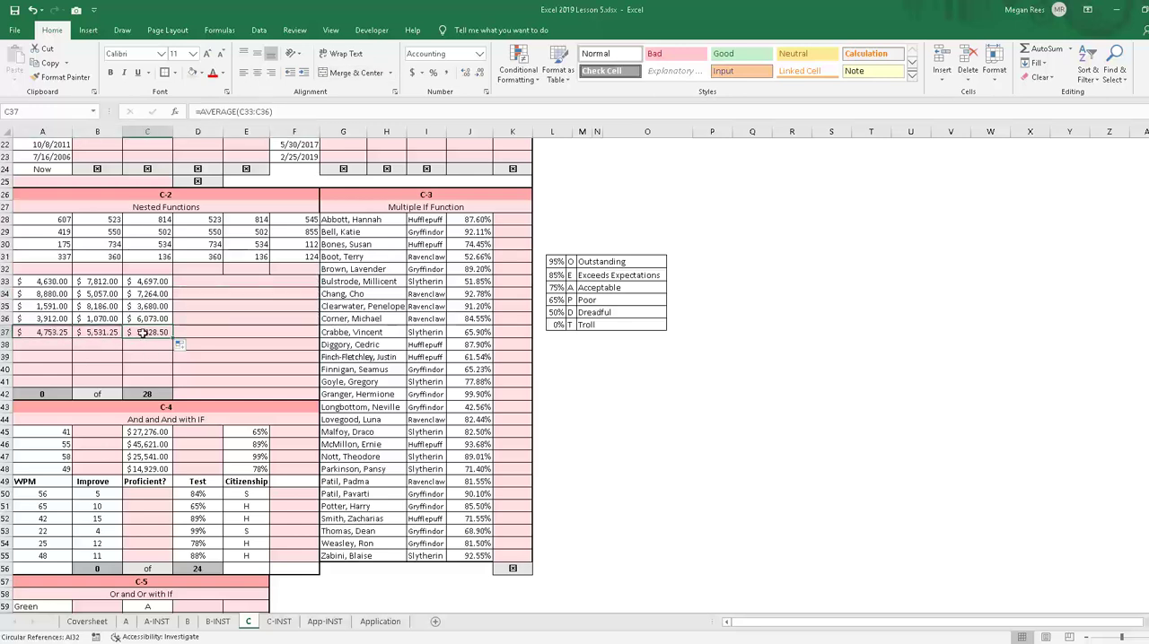
pyautogui.click(142, 334)
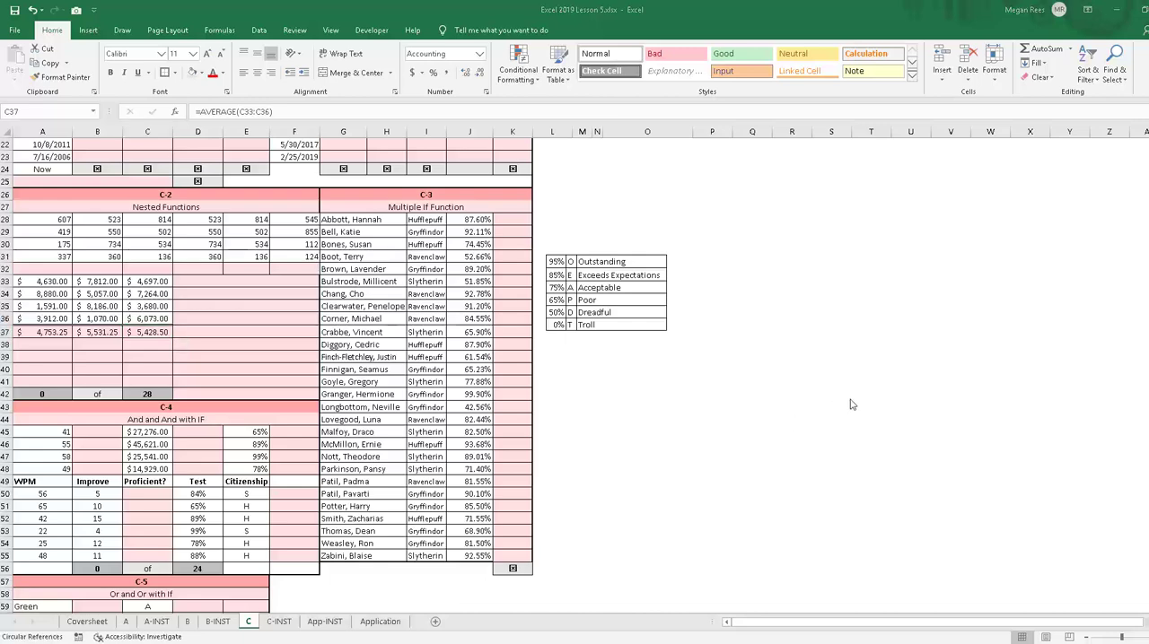
# Step: Switch back to the Book1 workbook and clear the example formulas and names from columns K to P on Sheet3
pyautogui.click(1118, 9)
pyautogui.click(648, 281)
pyautogui.click(522, 330)
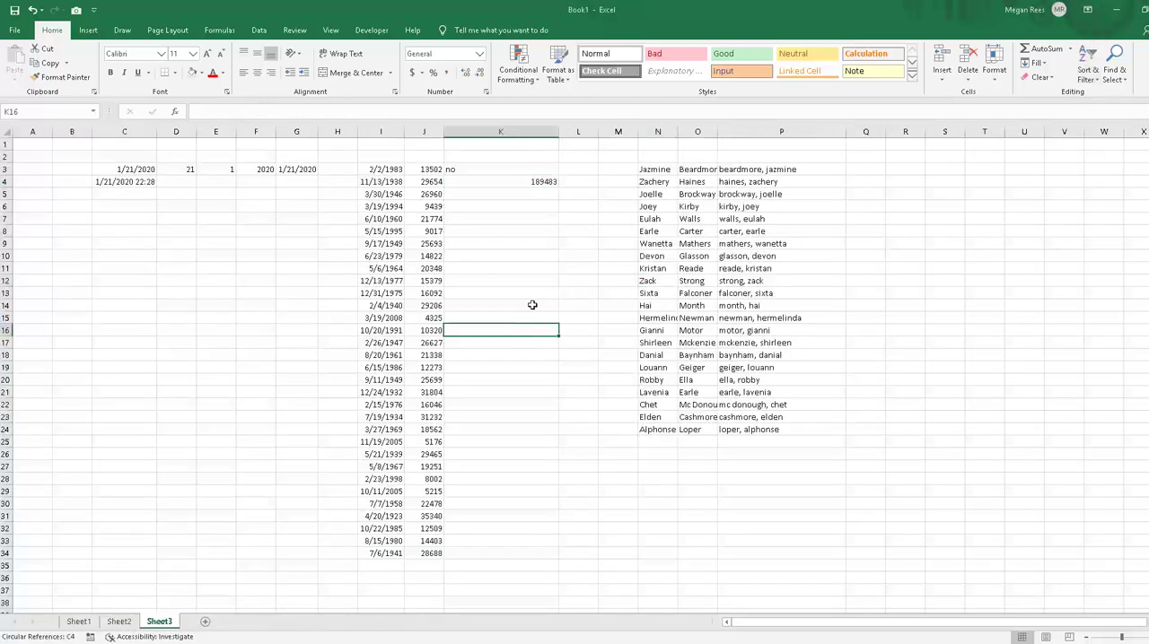
pyautogui.click(516, 242)
pyautogui.click(514, 181)
pyautogui.moveTo(520, 158); pyautogui.dragTo(820, 493)
pyautogui.press('Delete')
pyautogui.click(546, 289)
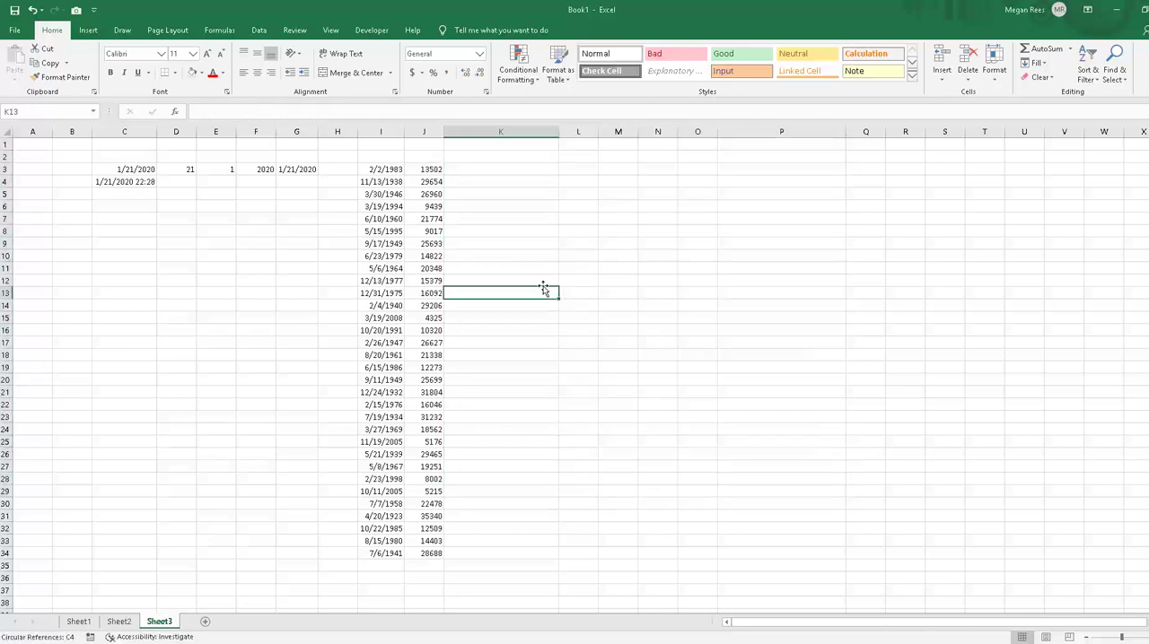
# Step: Begin an IF formula in K3 that tests J3>10000 and returns "high" when true
pyautogui.click(516, 170)
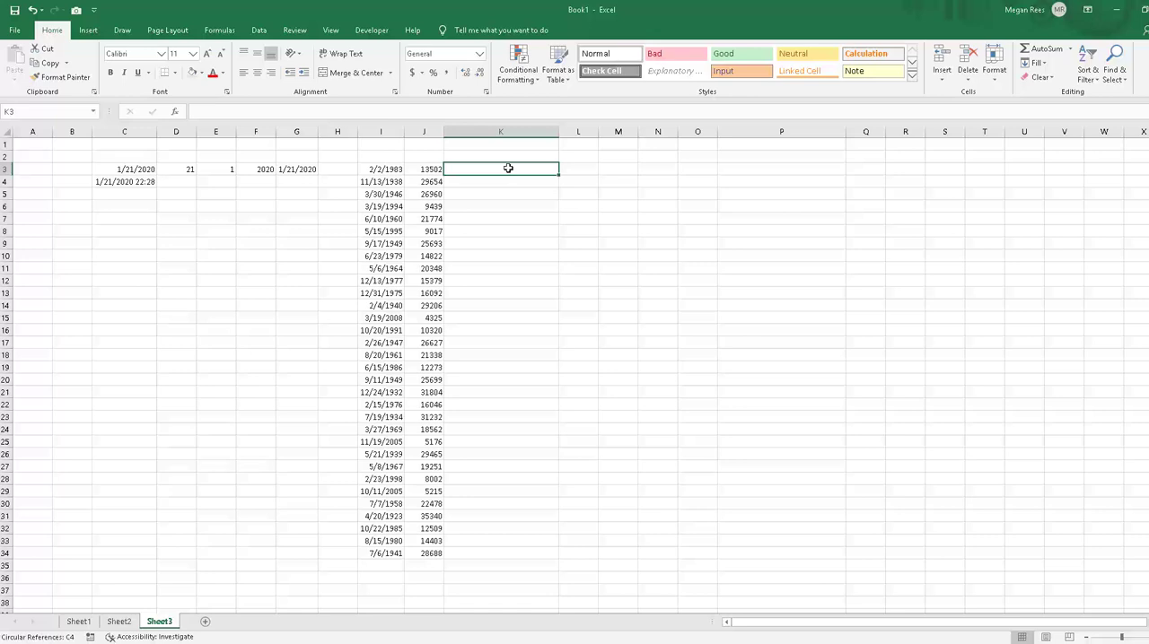
pyautogui.write('=if(')
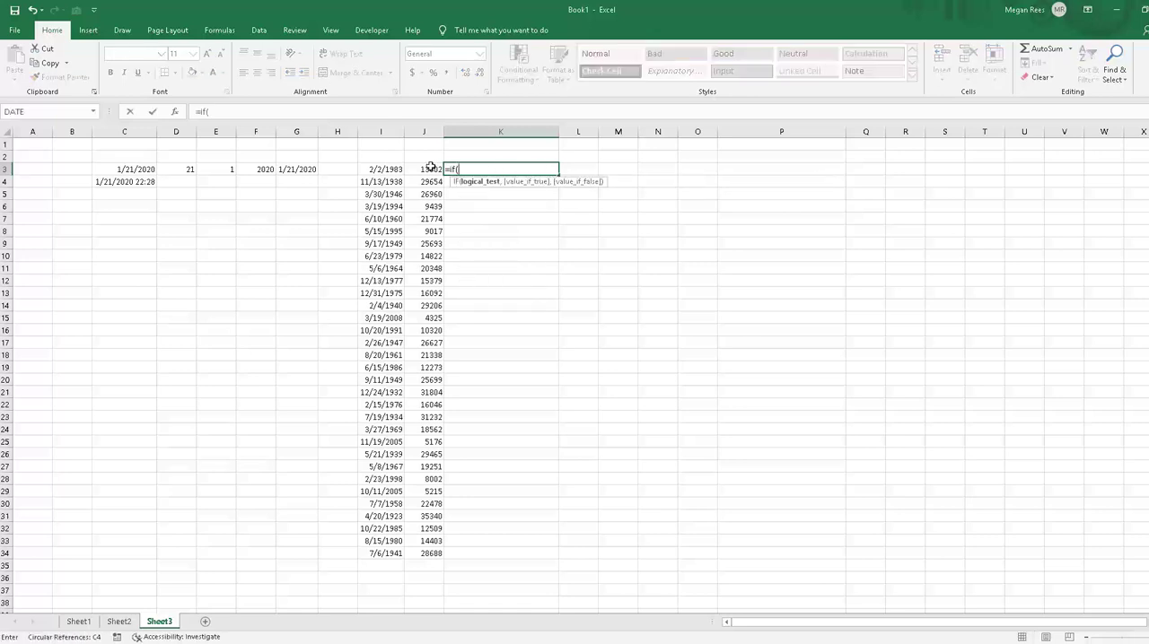
pyautogui.moveTo(431, 168); pyautogui.dragTo(413, 556)
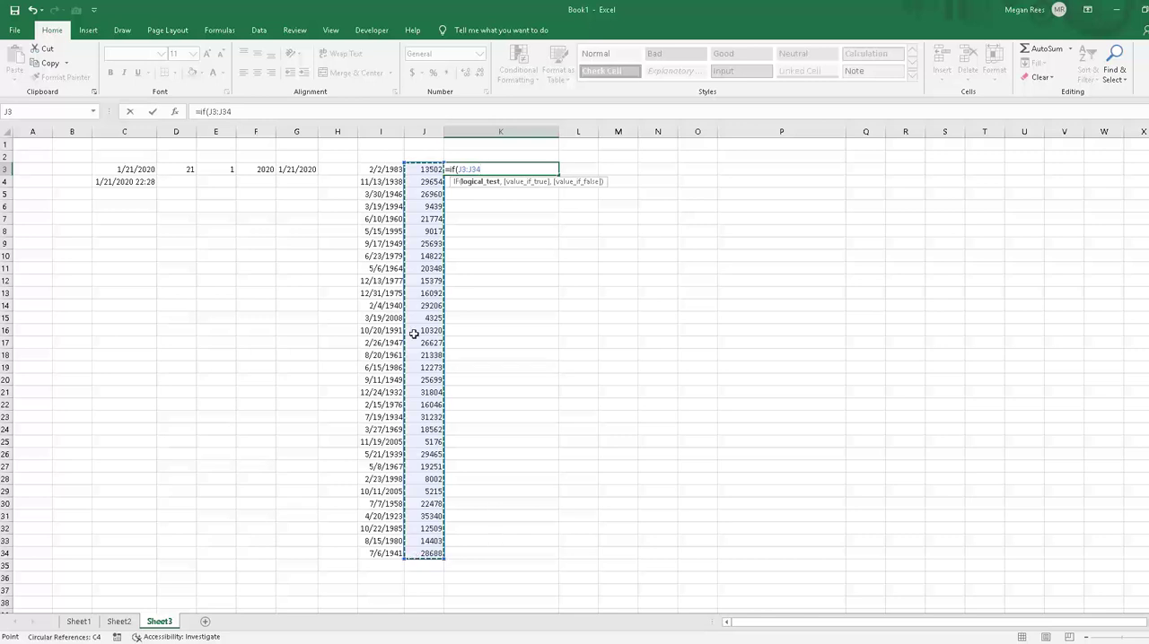
pyautogui.click(431, 169)
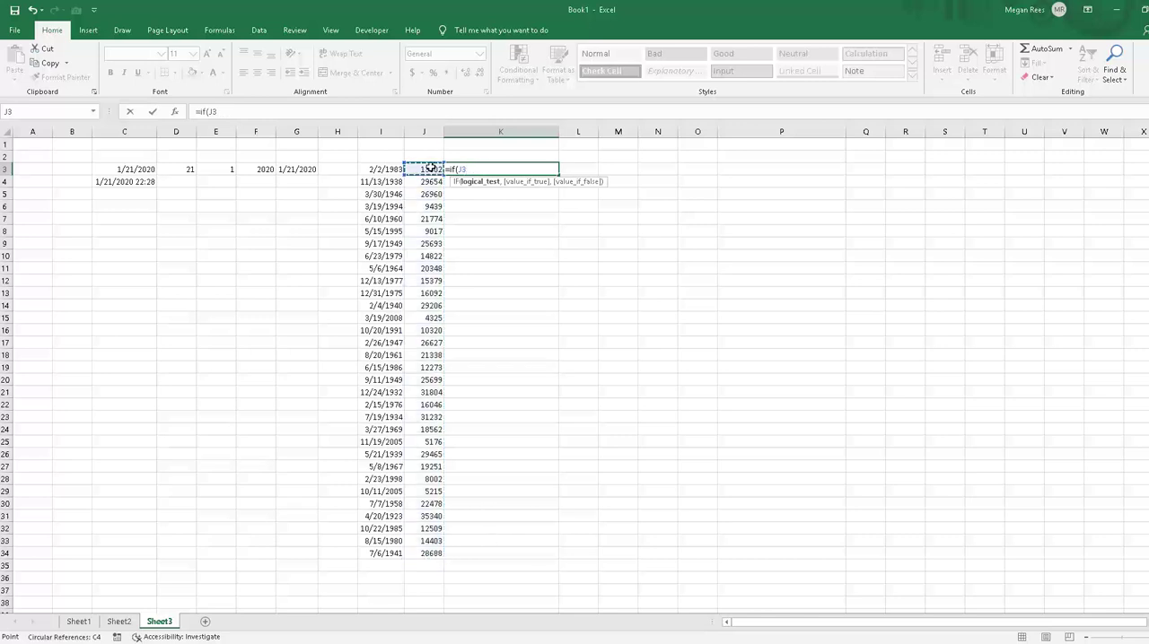
pyautogui.write('>')
pyautogui.write('1000')
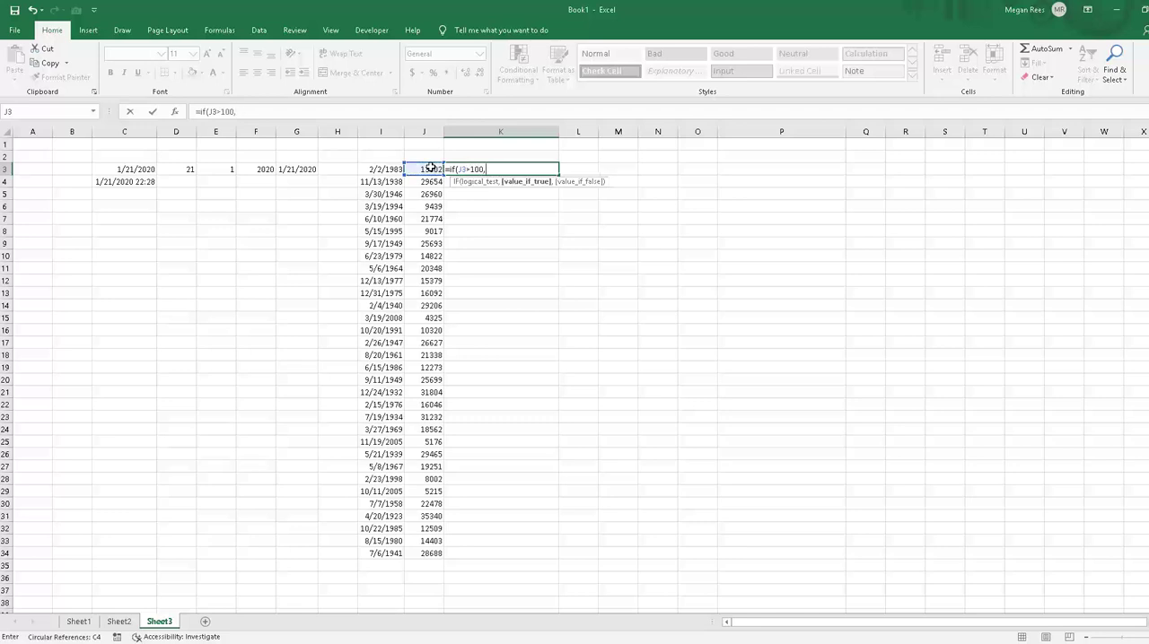
pyautogui.write('0,"high",')
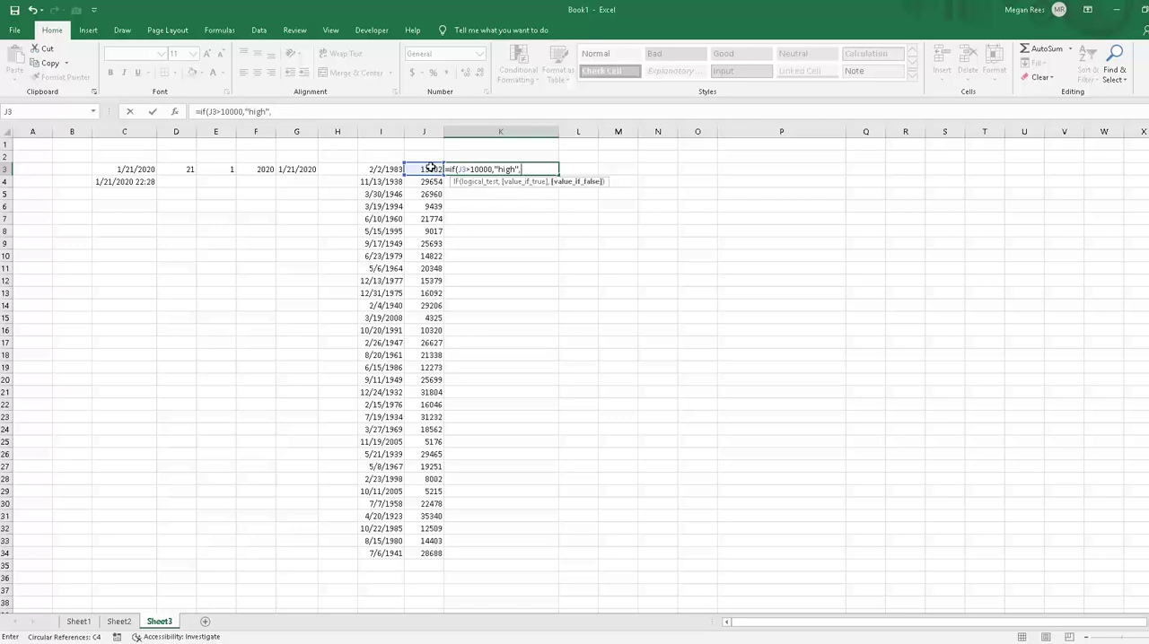
pyautogui.write('"Low"')
pyautogui.press('BackSpace')
pyautogui.press('BackSpace')
pyautogui.press('BackSpace')
pyautogui.press('BackSpace')
pyautogui.press('BackSpace')
# Step: Nest a second IF as the value-if-false argument, testing J3>5000 and returning "medium" when true
pyautogui.write('if(')
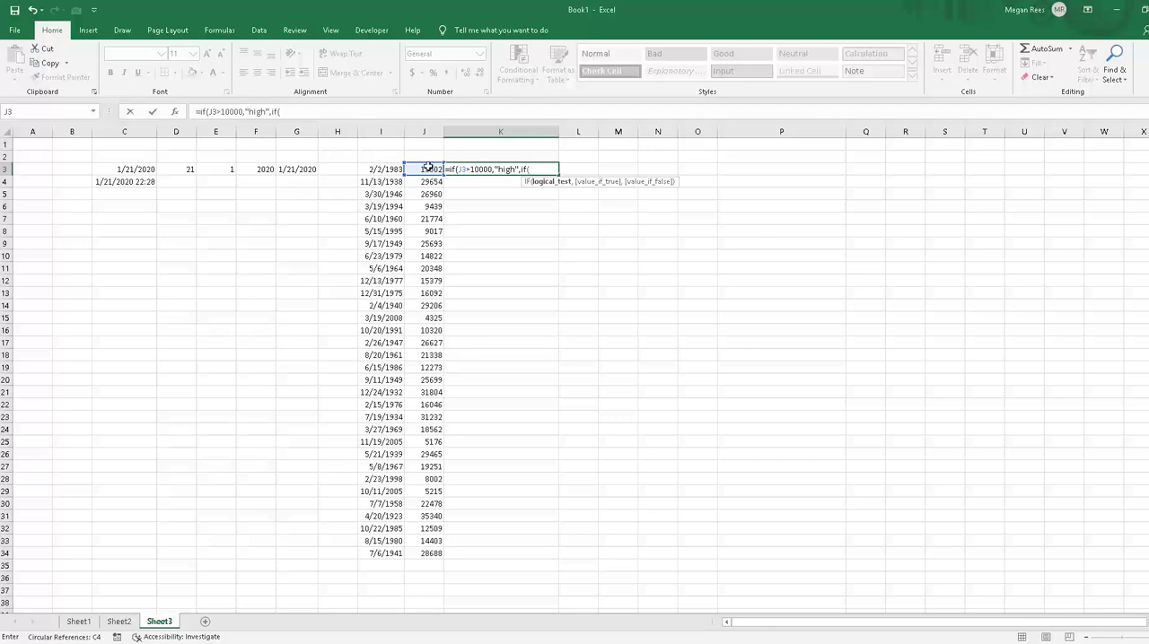
pyautogui.click(428, 167)
pyautogui.write('>5000,"m')
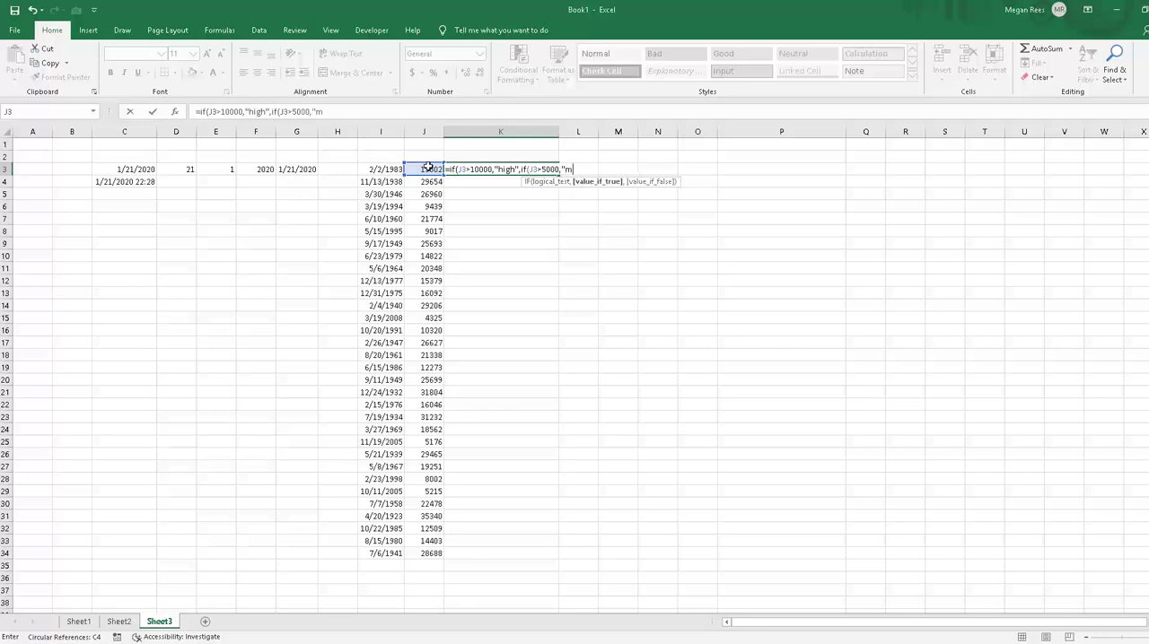
pyautogui.write('edium",if(')
# Step: Nest a third IF in K3's formula, testing J3>2000 and returning "low" when true
pyautogui.click(419, 169)
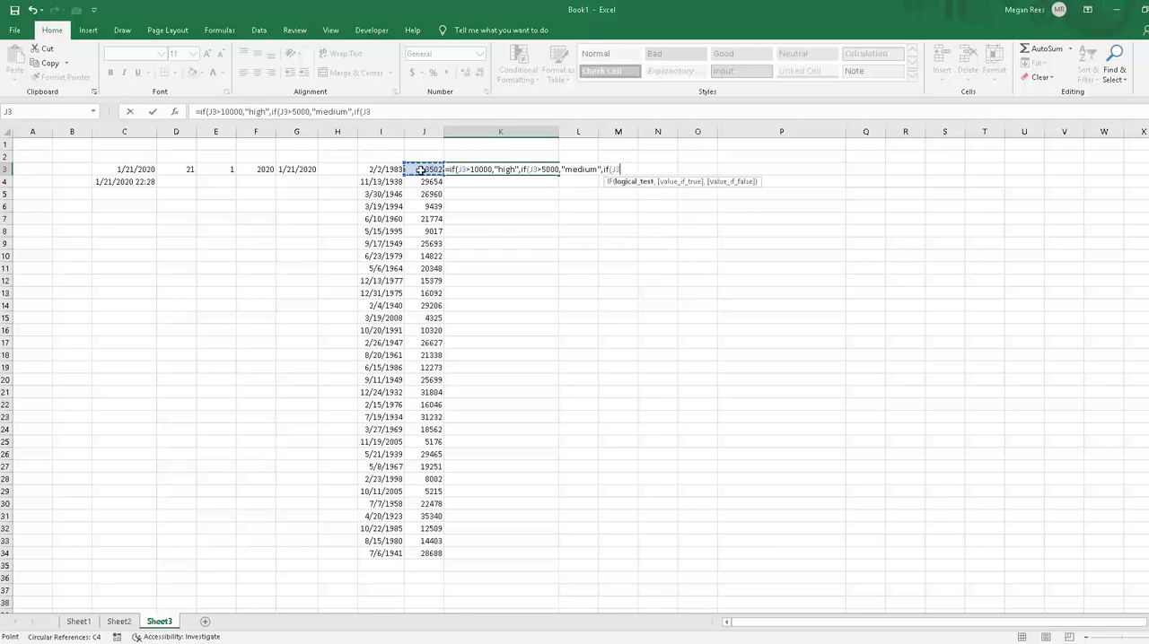
pyautogui.write('>')
pyautogui.press('BackSpace')
pyautogui.write('>1000')
pyautogui.press('BackSpace')
pyautogui.press('BackSpace')
pyautogui.press('BackSpace')
pyautogui.press('BackSpace')
pyautogui.write('2000,"low",')
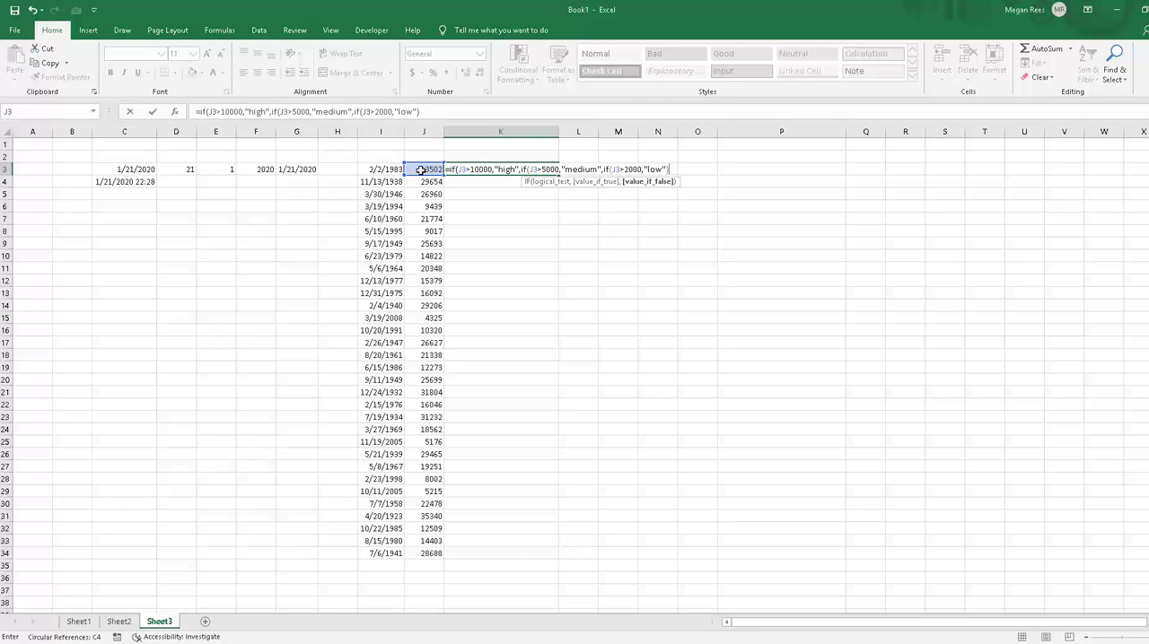
# Step: Replace the third nested IF in K3's formula with "low" as the second IF's value-if-false argument
pyautogui.press('BackSpace')
pyautogui.press('BackSpace')
pyautogui.press('BackSpace')
pyautogui.press('BackSpace')
pyautogui.press('BackSpace')
pyautogui.press('BackSpace')
pyautogui.press('BackSpace')
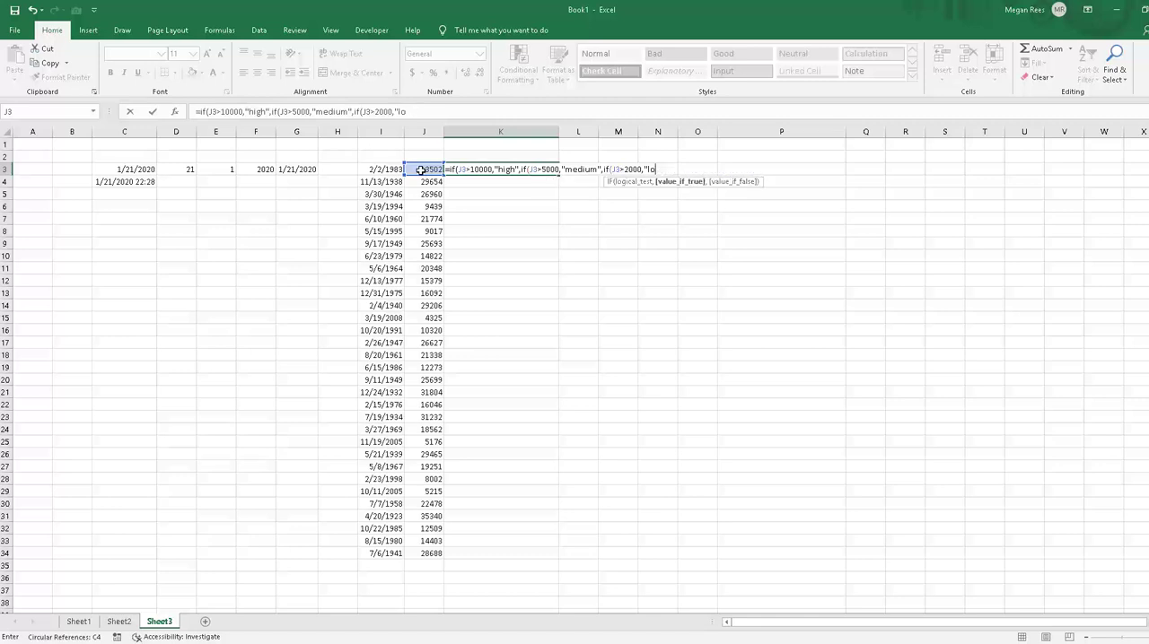
pyautogui.press('BackSpace')
pyautogui.press('BackSpace')
pyautogui.press('BackSpace')
pyautogui.press('BackSpace')
pyautogui.press('BackSpace')
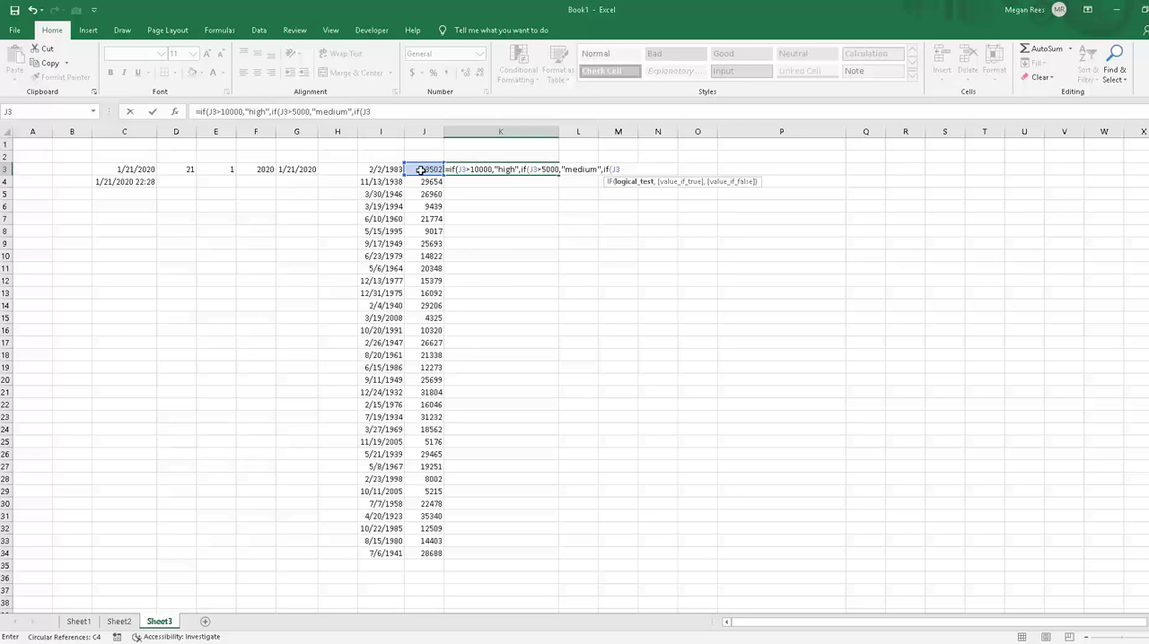
pyautogui.write('20')
pyautogui.press('BackSpace')
pyautogui.press('BackSpace')
pyautogui.press('BackSpace')
pyautogui.press('BackSpace')
pyautogui.press('BackSpace')
pyautogui.press('BackSpace')
pyautogui.press('BackSpace')
pyautogui.press('BackSpace')
pyautogui.write('"low"')
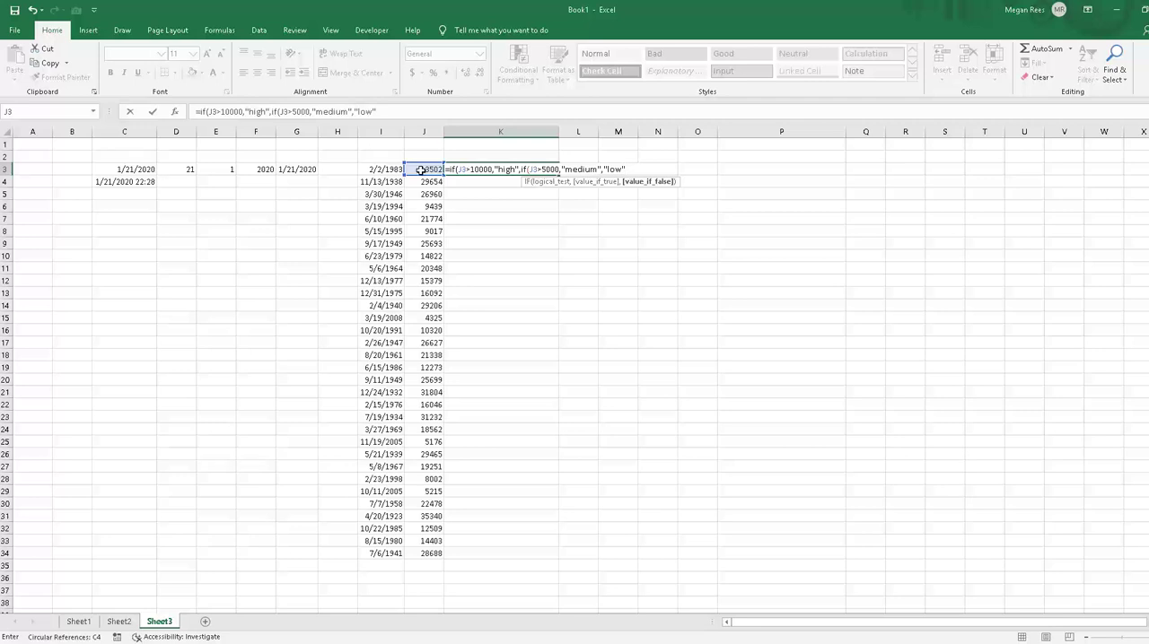
pyautogui.write(')')
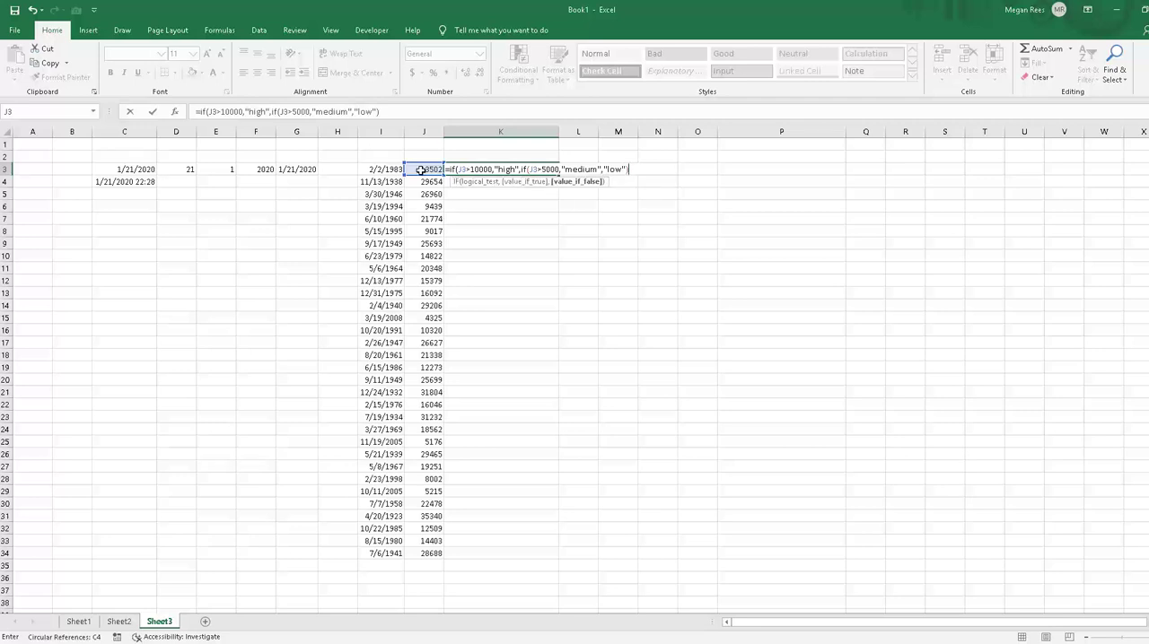
# Step: Complete K3's nested IF formula, accept the proposed parenthesis correction, and check the corrected formula
pyautogui.press('Return')
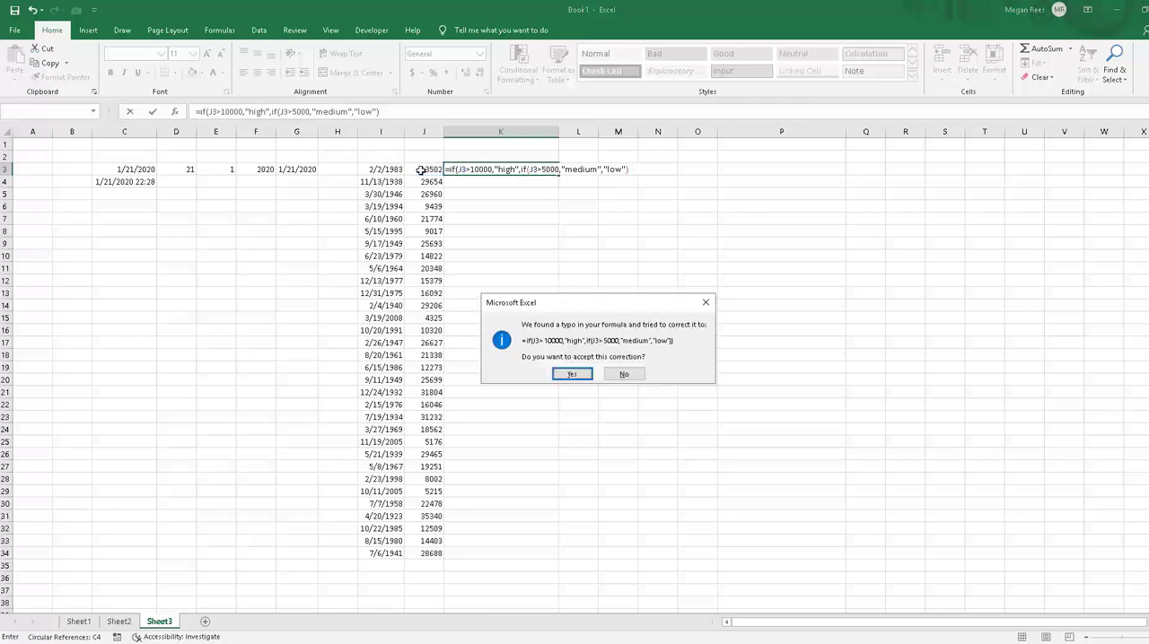
pyautogui.press('Return')
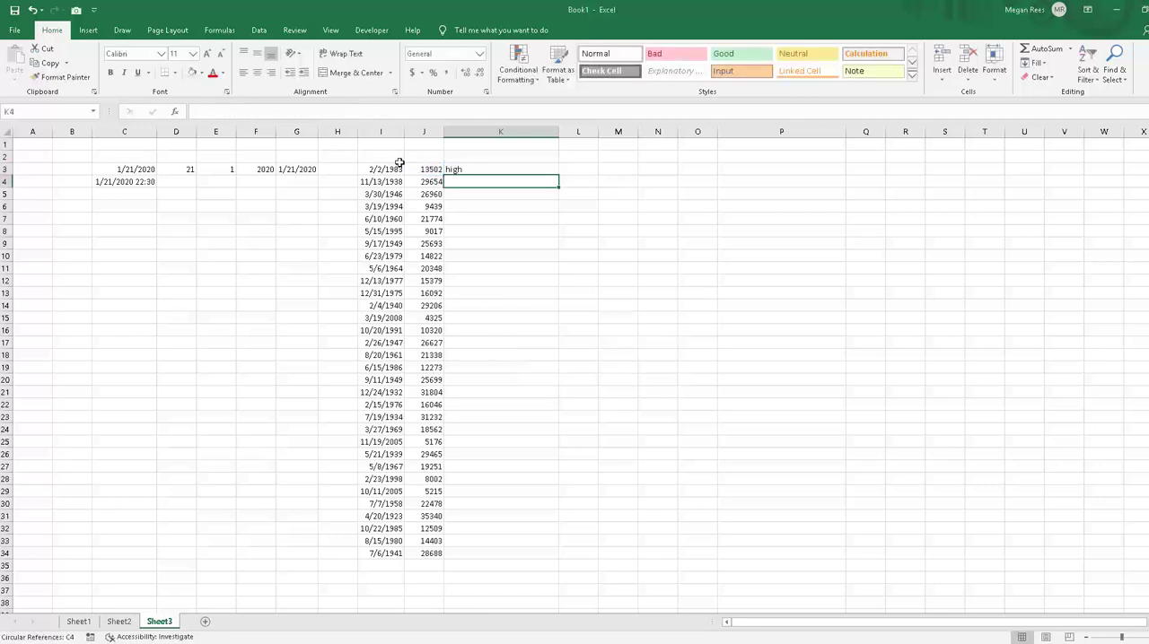
pyautogui.click(494, 169)
pyautogui.click(401, 111)
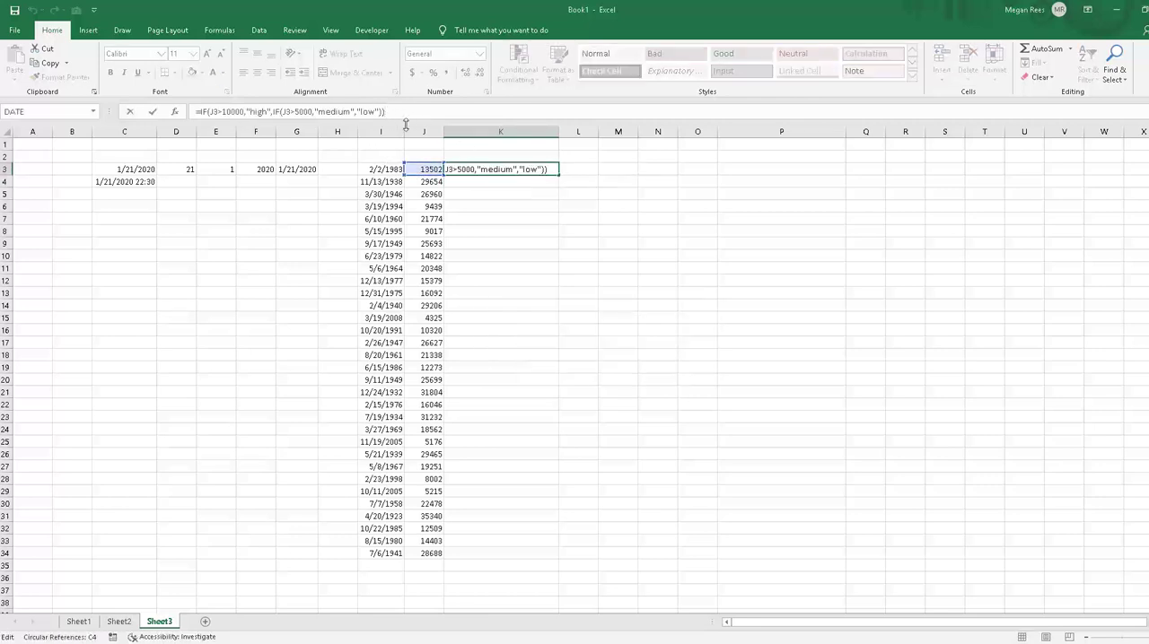
pyautogui.press('Return')
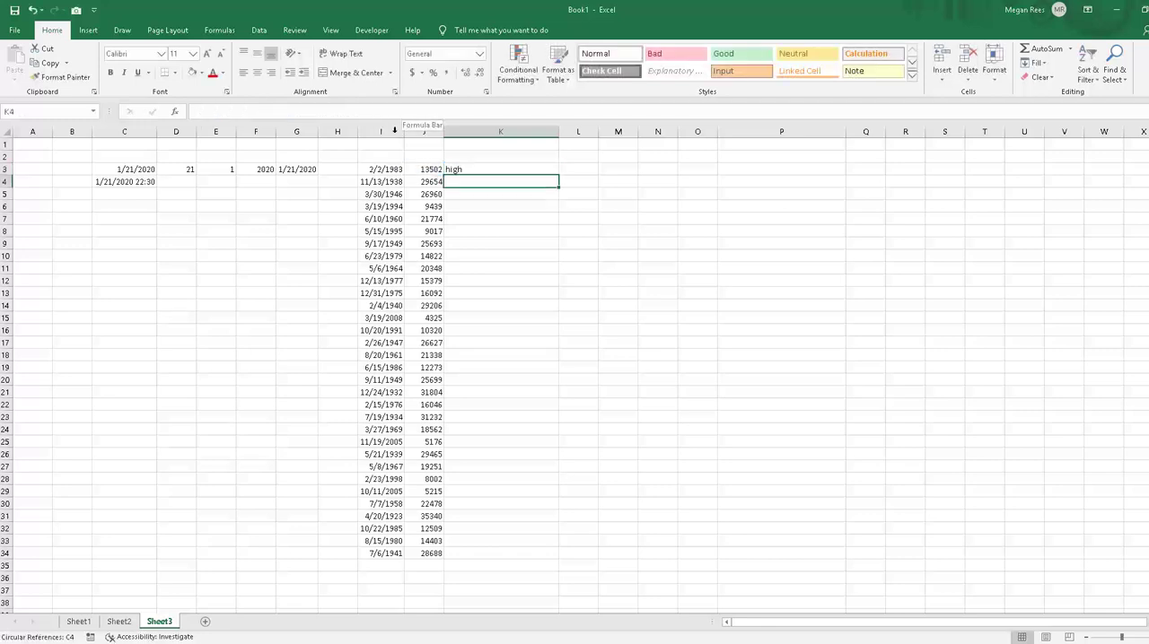
# Step: Fill the nested IF formula from K3 down through K34
pyautogui.click(458, 159)
pyautogui.click(497, 169)
pyautogui.moveTo(558, 175); pyautogui.dragTo(518, 562)
# Step: Examine the copied formulas in column K and compare their ratings with the amounts in column J
pyautogui.click(504, 442)
pyautogui.click(492, 219)
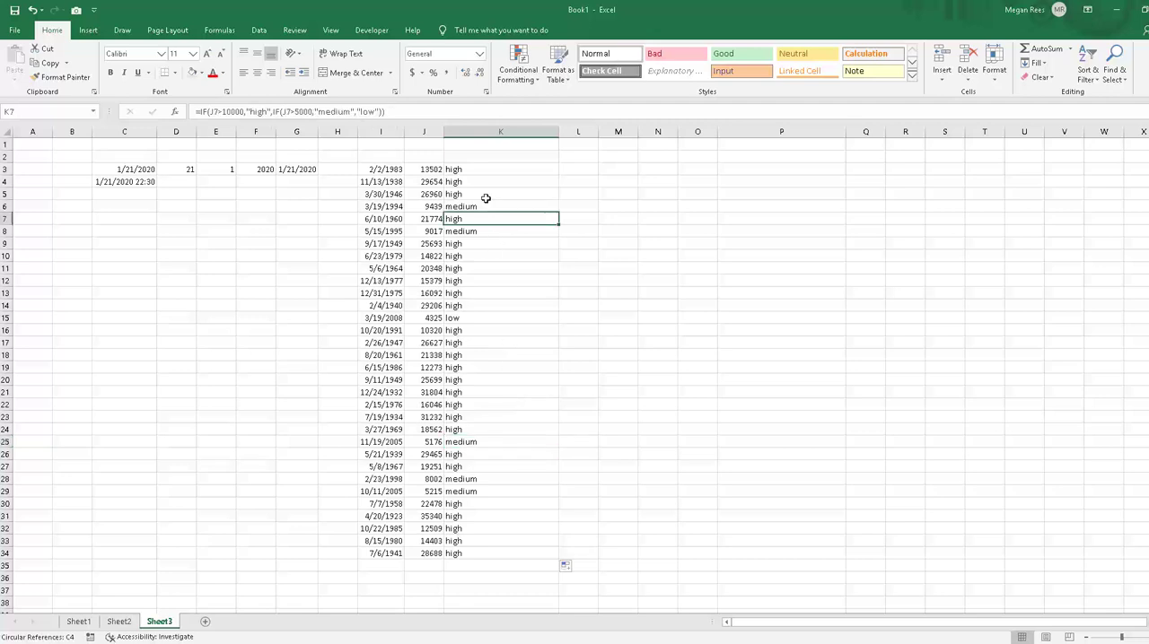
pyautogui.click(481, 182)
pyautogui.click(469, 207)
pyautogui.press('Up')
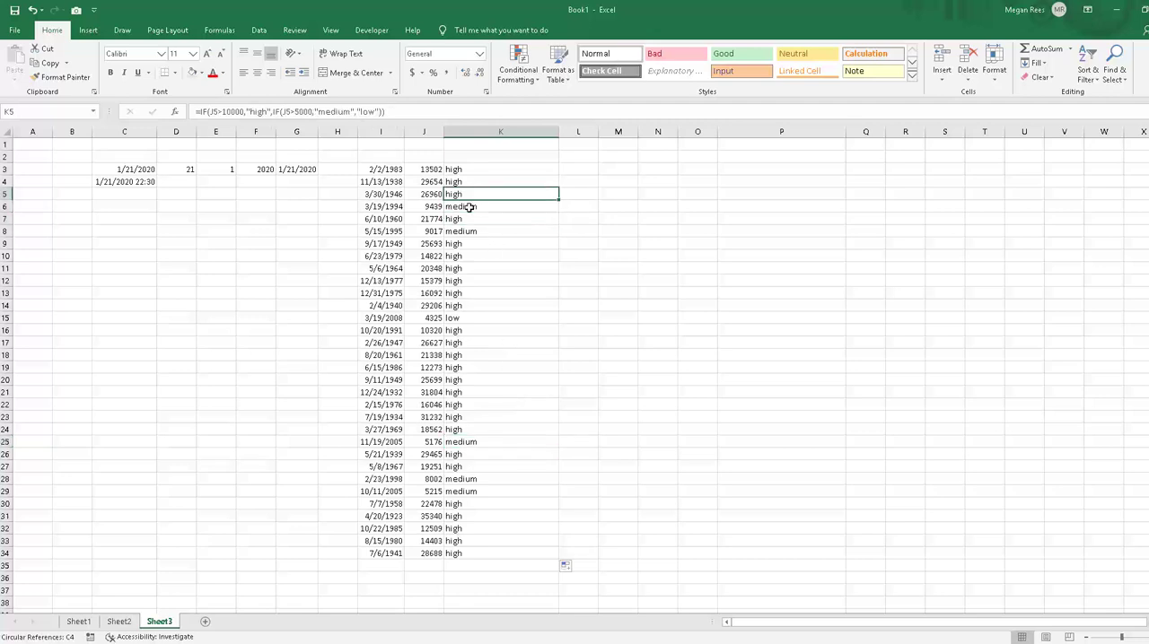
pyautogui.press('Down')
pyautogui.press('Down')
pyautogui.press('Down')
pyautogui.press('Down')
pyautogui.press('Down')
pyautogui.press('Down')
pyautogui.press('Down')
pyautogui.press('Down')
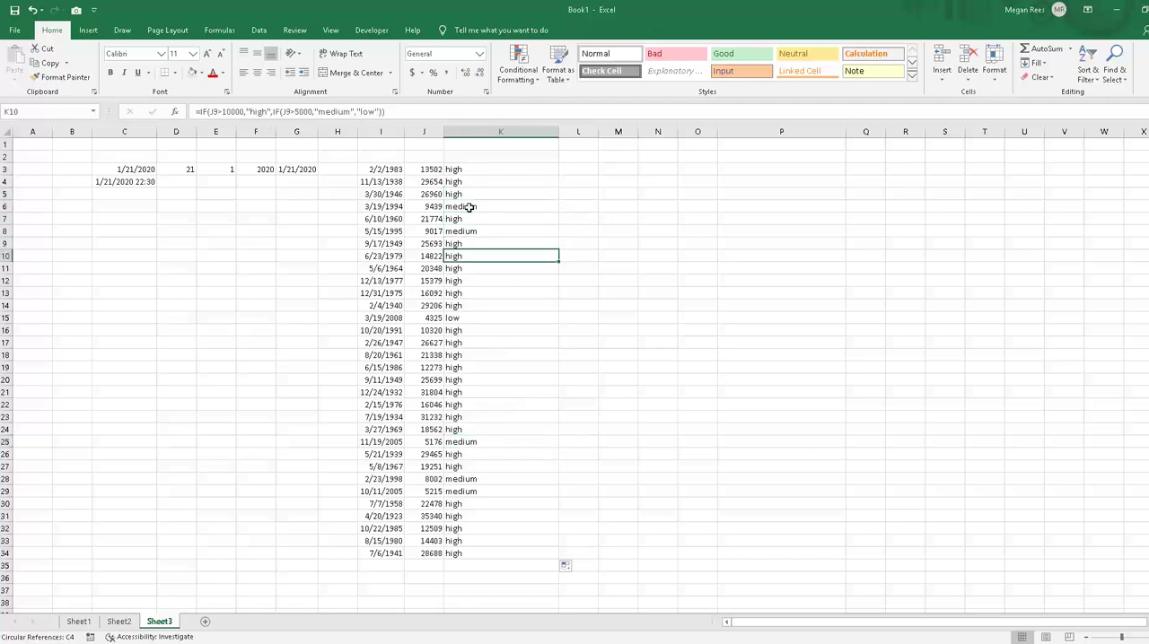
pyautogui.press('Down')
pyautogui.press('Down')
pyautogui.press('Left')
pyautogui.press('Right')
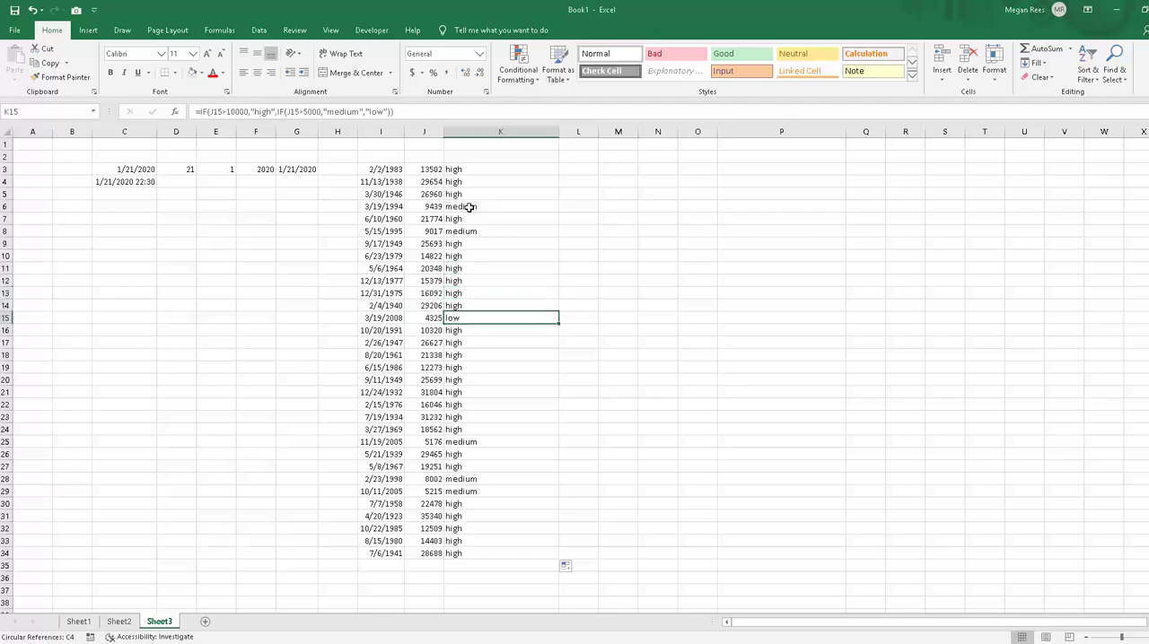
pyautogui.press('Left')
pyautogui.press('Right')
pyautogui.press('Down')
pyautogui.press('Down')
pyautogui.press('Down')
pyautogui.press('Down')
pyautogui.press('Down')
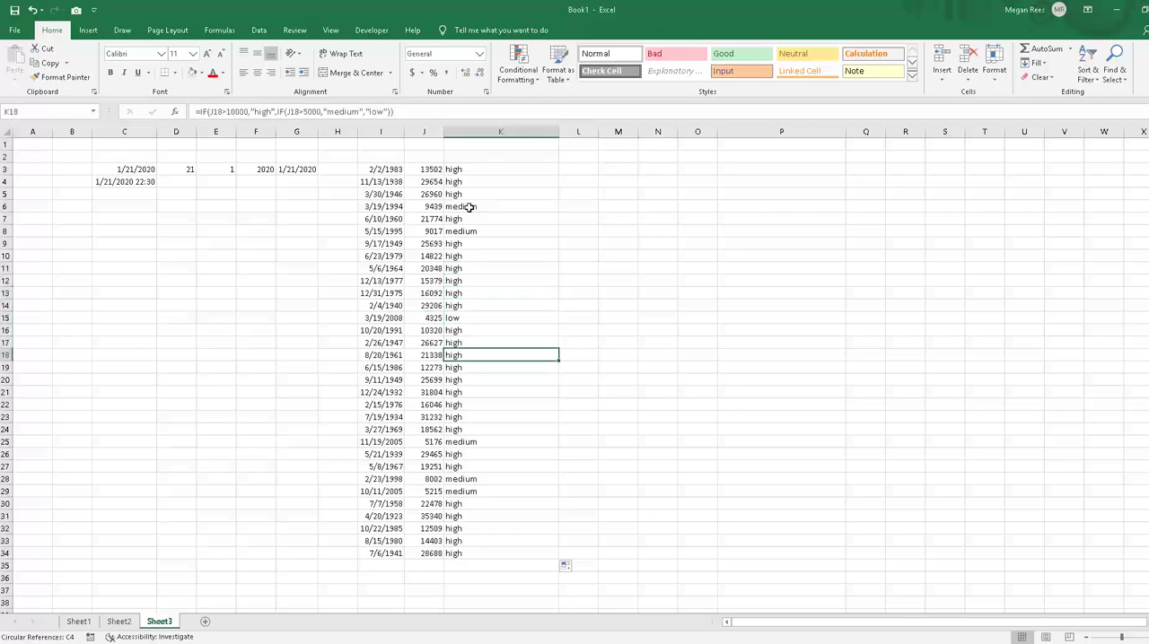
pyautogui.click(586, 207)
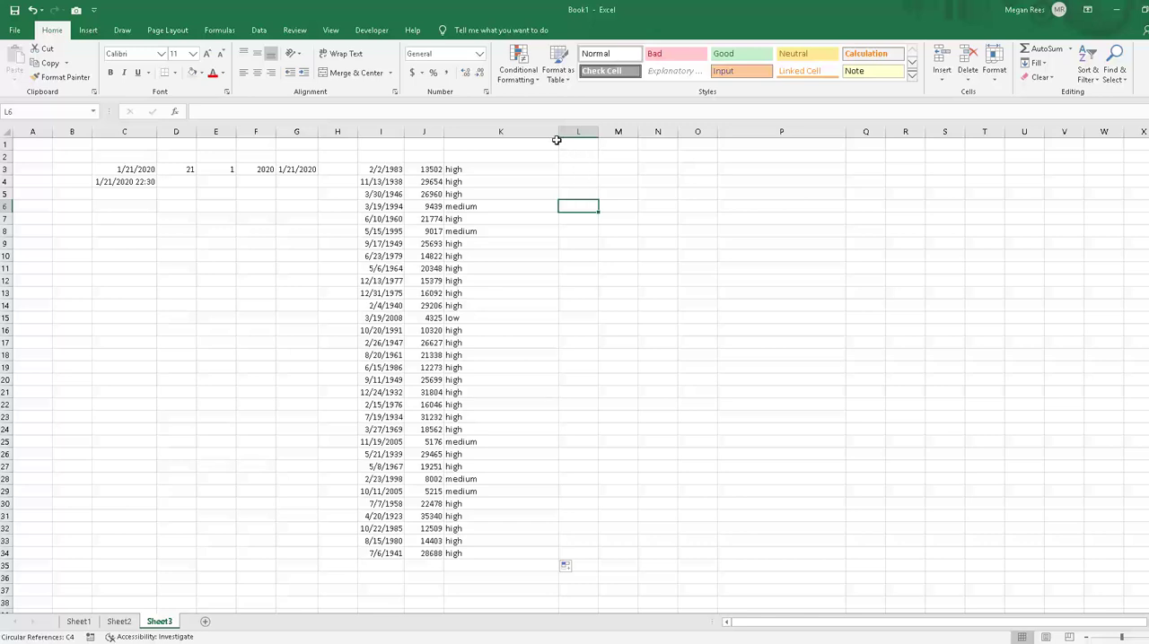
# Step: Narrow column K to fit more closely around its rating text
pyautogui.click(556, 141)
pyautogui.moveTo(558, 133); pyautogui.dragTo(493, 143)
pyautogui.click(547, 227)
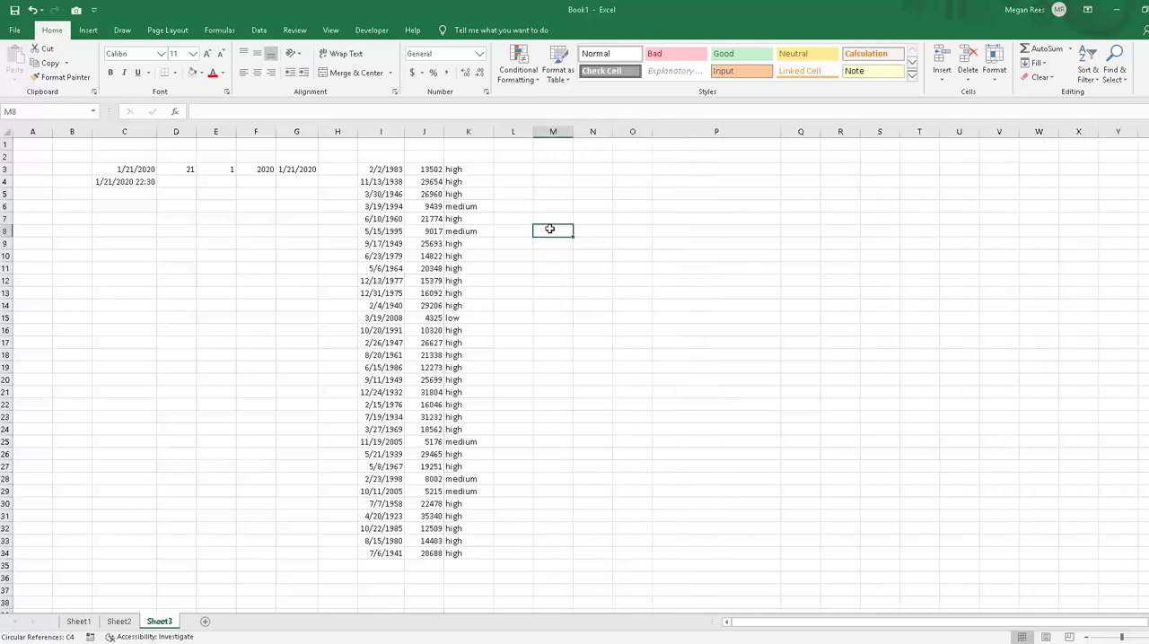
# Step: Enter sample percentages in L3:L28 and the scale values 4, 3, 2 and 1 in O3:O6
pyautogui.click(510, 170)
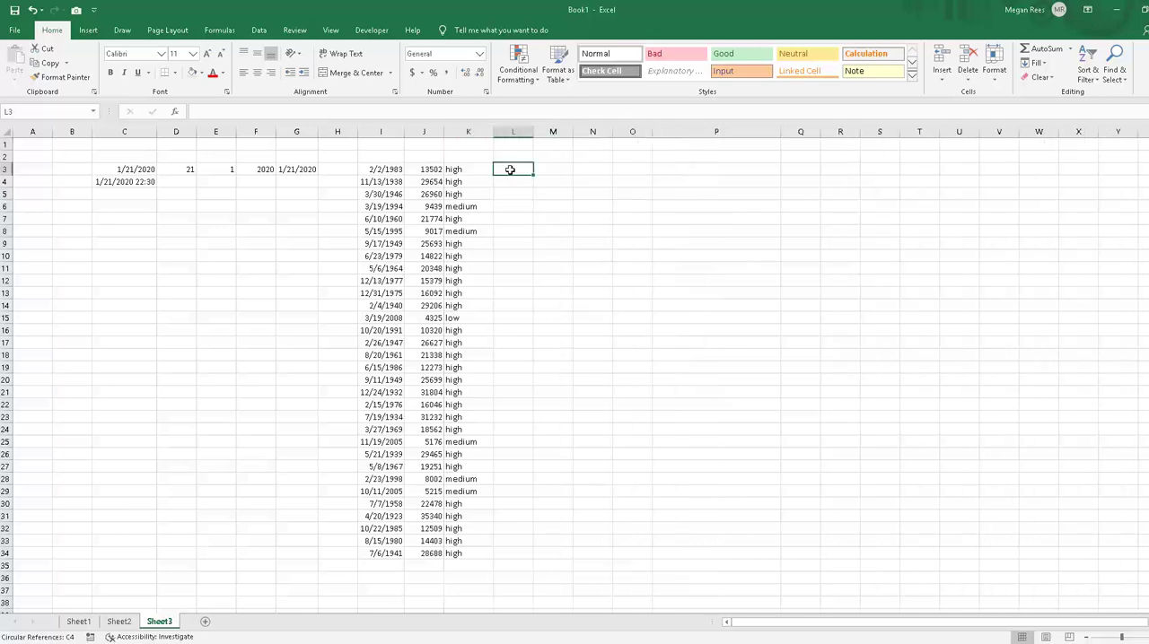
pyautogui.click(583, 180)
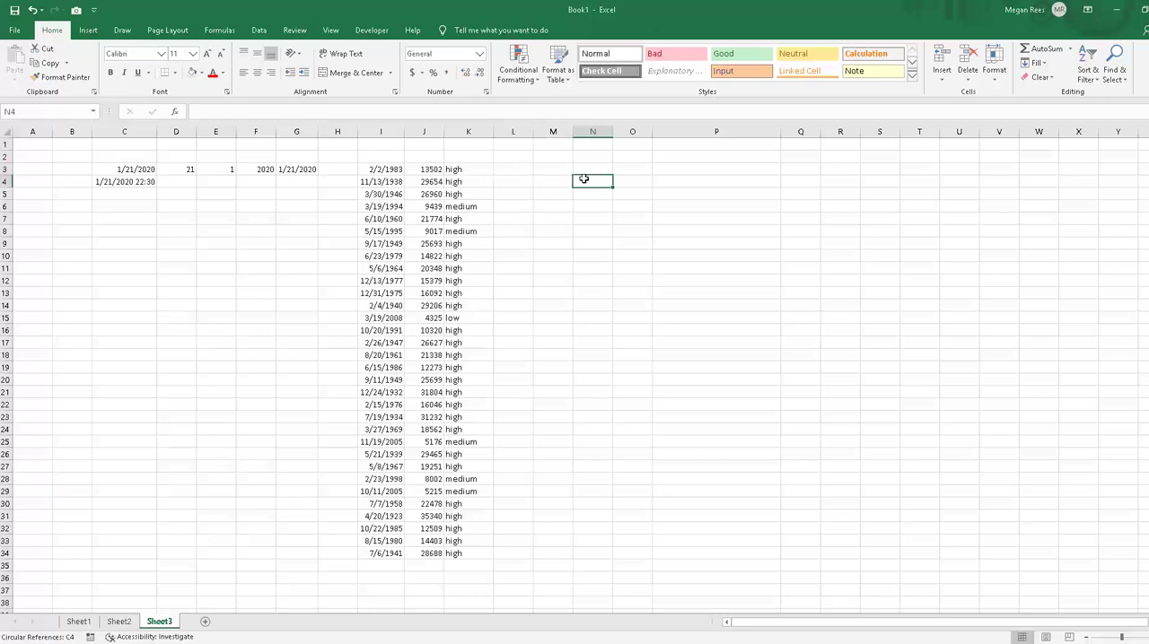
pyautogui.click(502, 173)
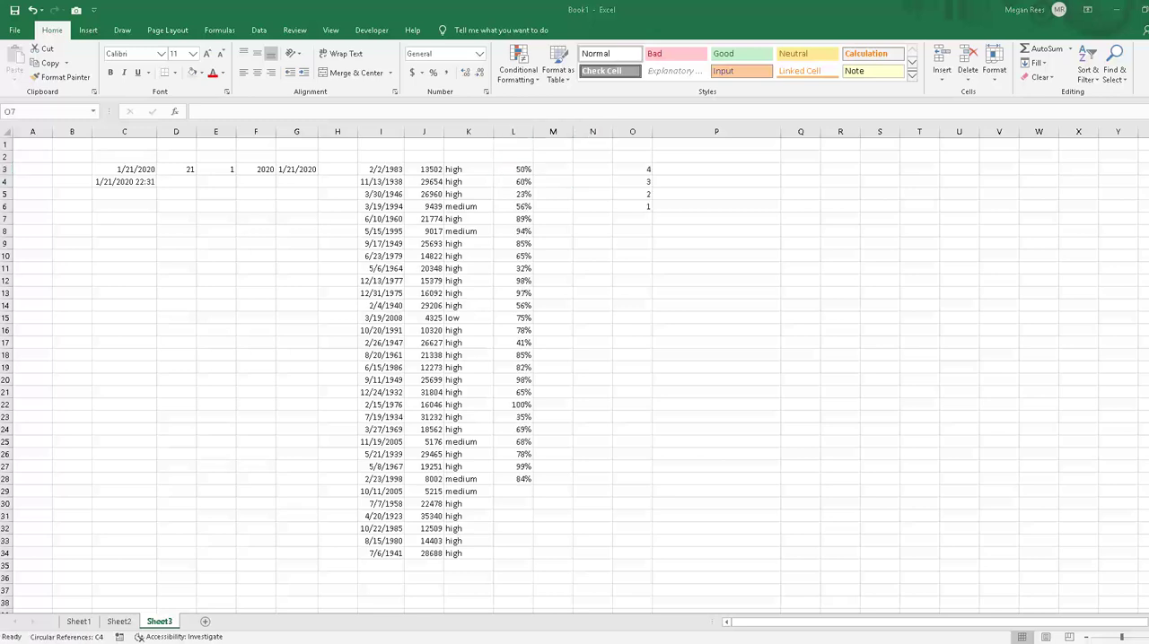
pyautogui.press('Return')
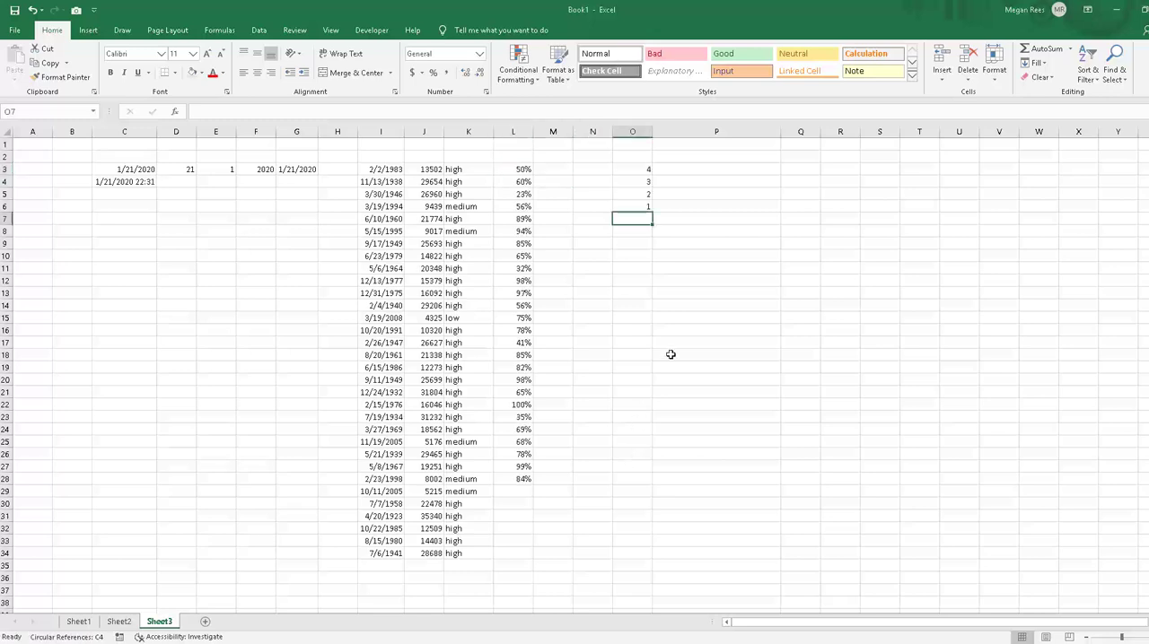
# Step: Review the scale values in O3:O6 against the percentages in column L to plan the nested IF conditions
pyautogui.click(673, 348)
pyautogui.click(734, 270)
pyautogui.click(723, 255)
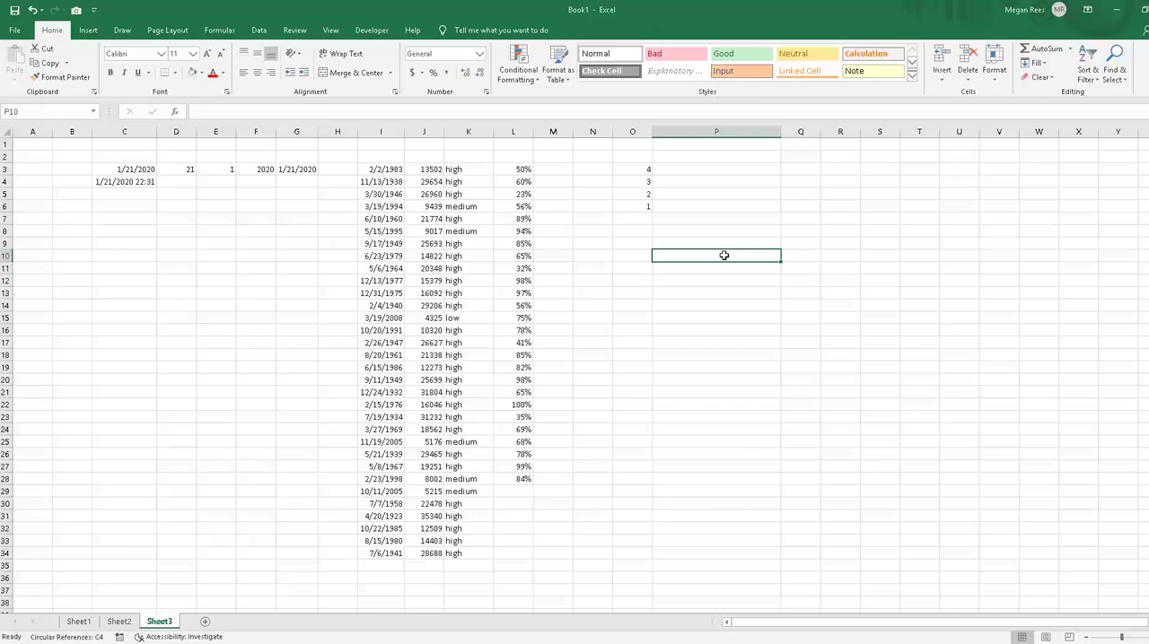
pyautogui.click(637, 208)
pyautogui.click(553, 180)
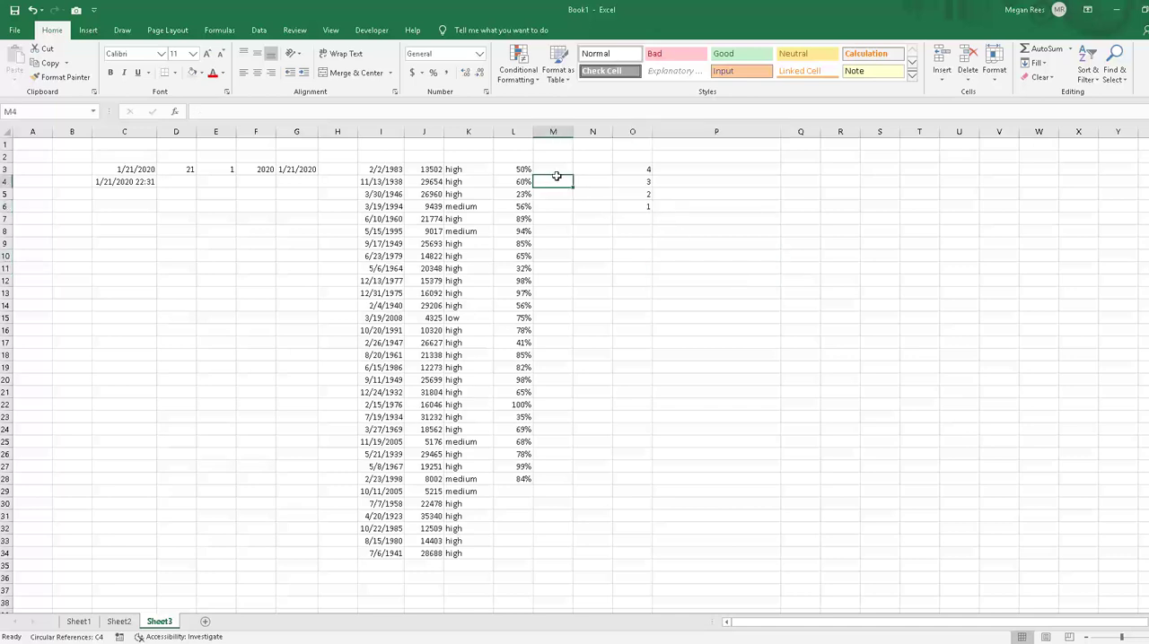
pyautogui.click(561, 168)
pyautogui.click(644, 168)
pyautogui.click(644, 182)
pyautogui.click(644, 195)
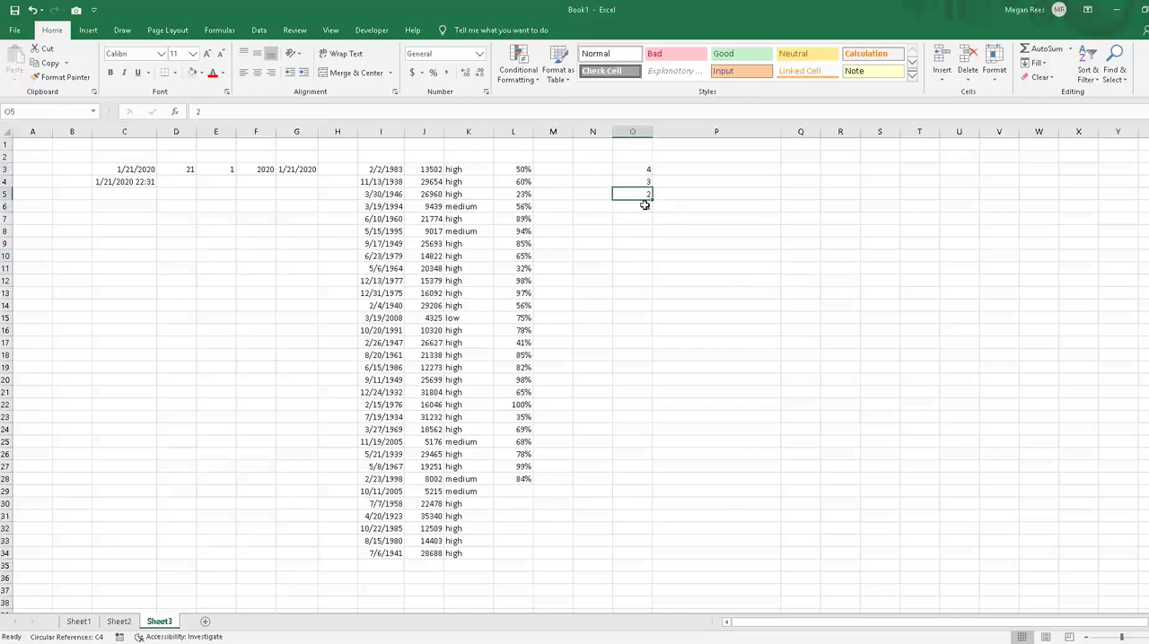
pyautogui.click(644, 206)
pyautogui.click(645, 219)
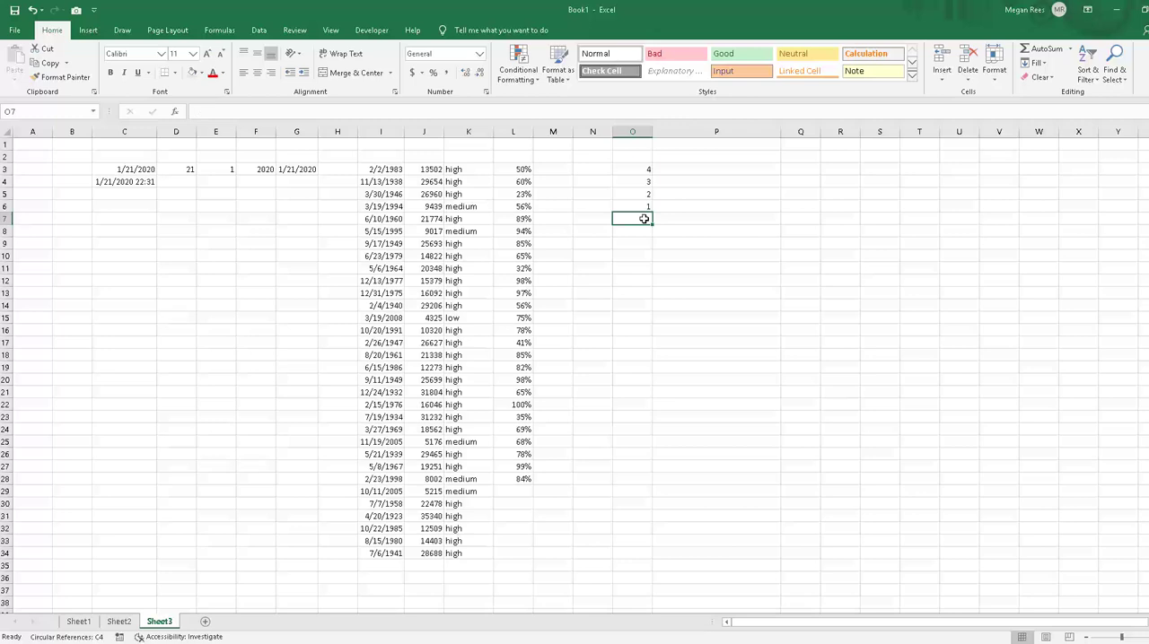
pyautogui.click(669, 187)
pyautogui.moveTo(628, 169); pyautogui.dragTo(632, 206)
pyautogui.click(633, 193)
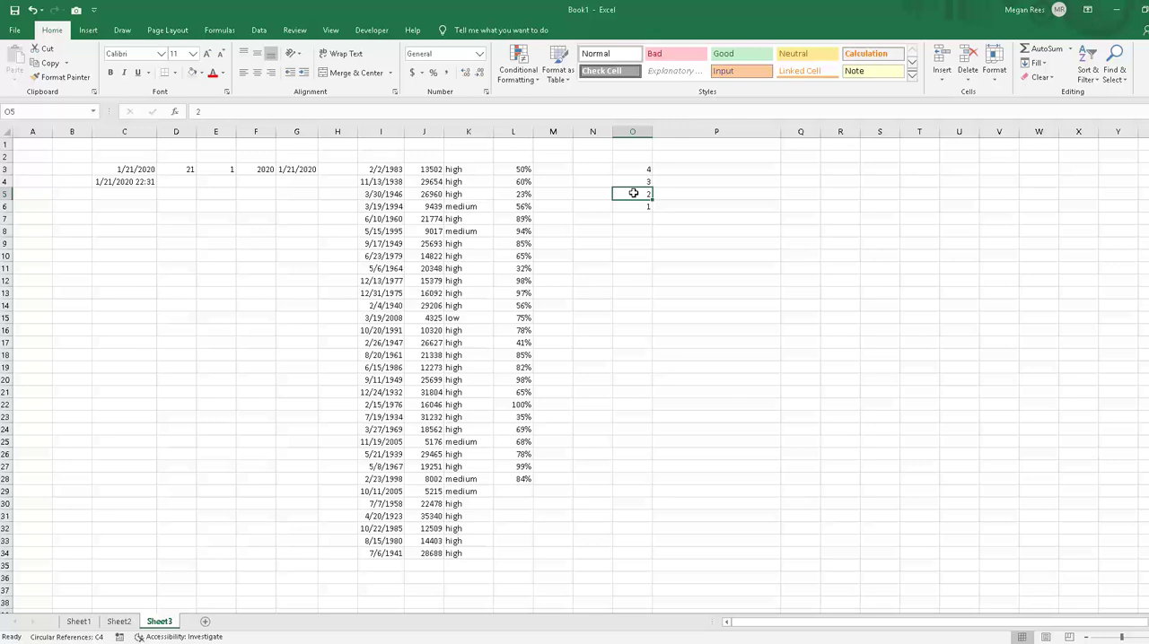
# Step: Begin an IF formula in M3 with the logical test L3>=.9
pyautogui.click(600, 193)
pyautogui.click(570, 170)
pyautogui.write('=if')
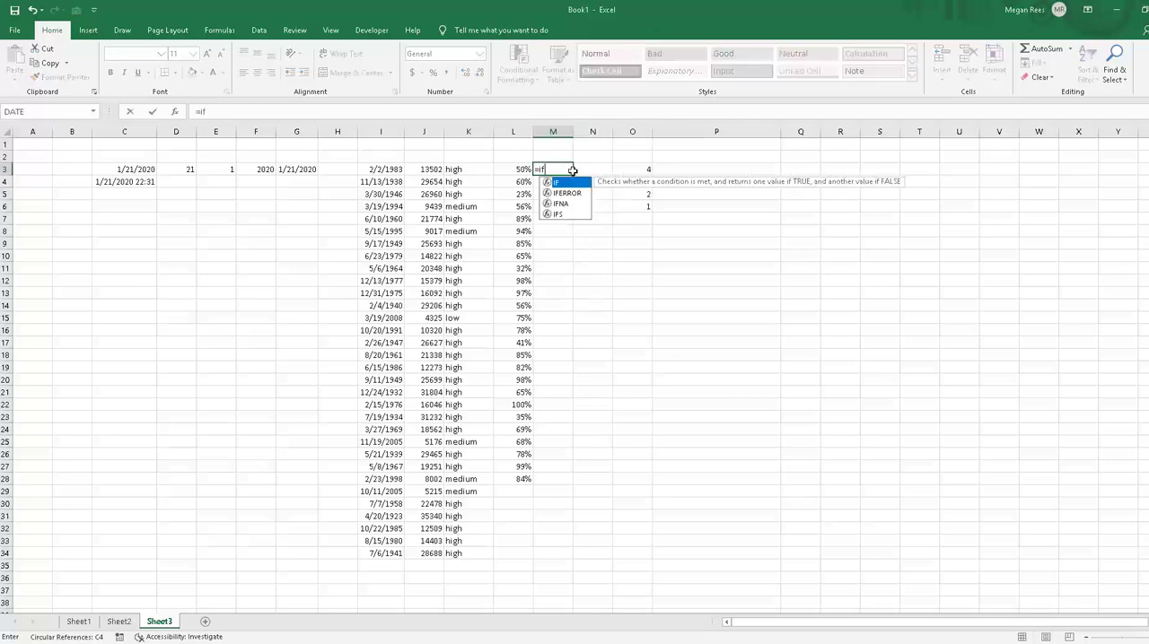
pyautogui.write('(')
pyautogui.click(513, 169)
pyautogui.write('>')
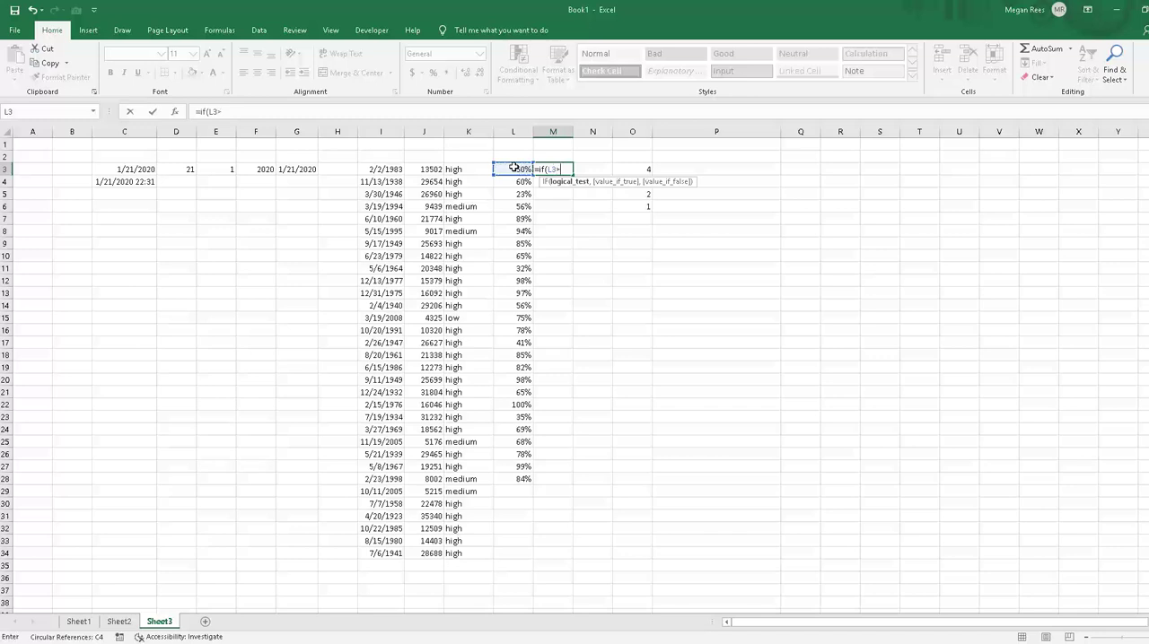
pyautogui.write('=-')
pyautogui.write('.9')
pyautogui.press('BackSpace')
pyautogui.press('BackSpace')
pyautogui.write('90%')
pyautogui.press('BackSpace')
pyautogui.press('BackSpace')
pyautogui.press('BackSpace')
pyautogui.write('.9,')
# Step: Set the value-if-true argument of M3's IF to the constant 4
pyautogui.click(623, 168)
pyautogui.press('BackSpace')
pyautogui.press('BackSpace')
pyautogui.write('4')
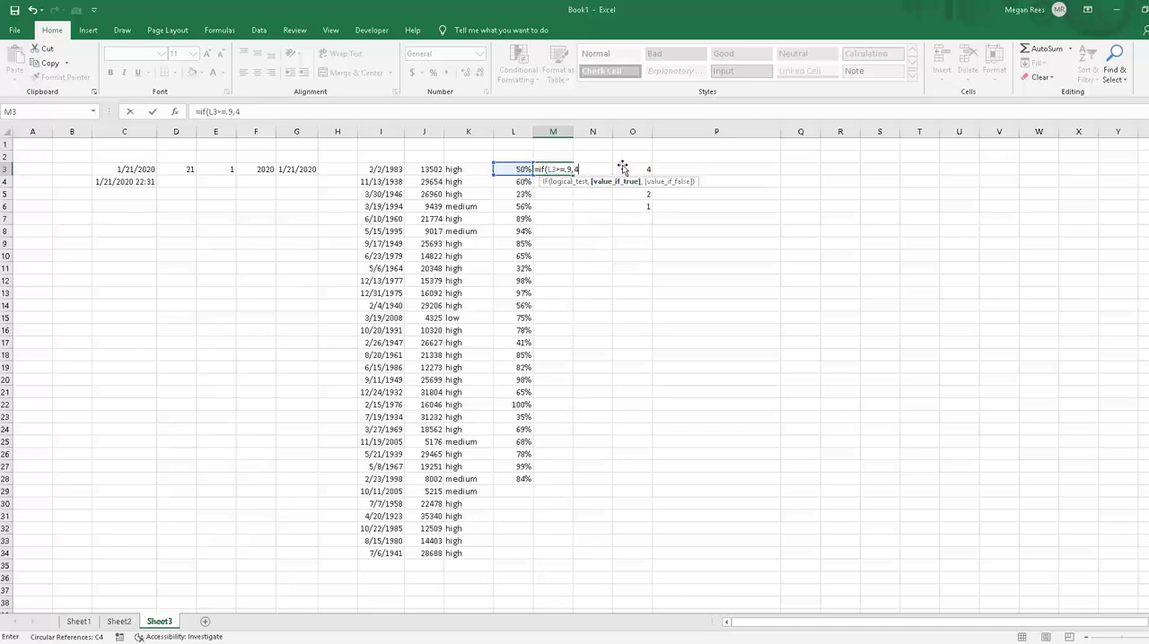
pyautogui.press('BackSpace')
pyautogui.click(622, 166)
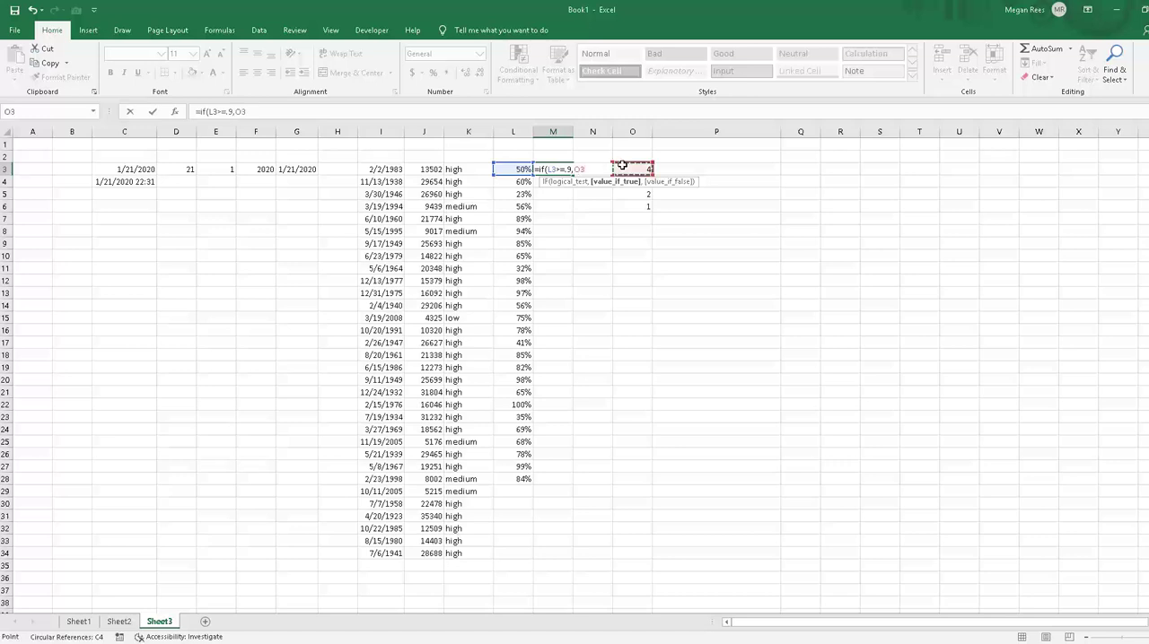
pyautogui.press('BackSpace')
pyautogui.press('BackSpace')
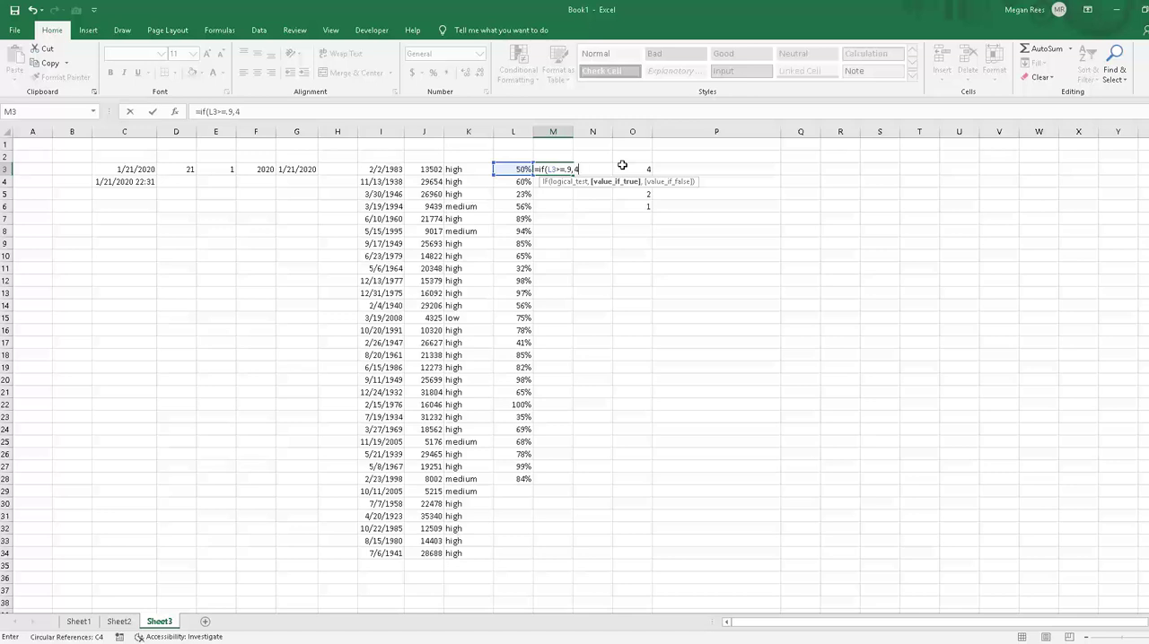
pyautogui.write('4,if(')
# Step: Nest a second IF in M3 as the value-if-false argument, testing L3>=.8 and returning 3 when true
pyautogui.click(508, 167)
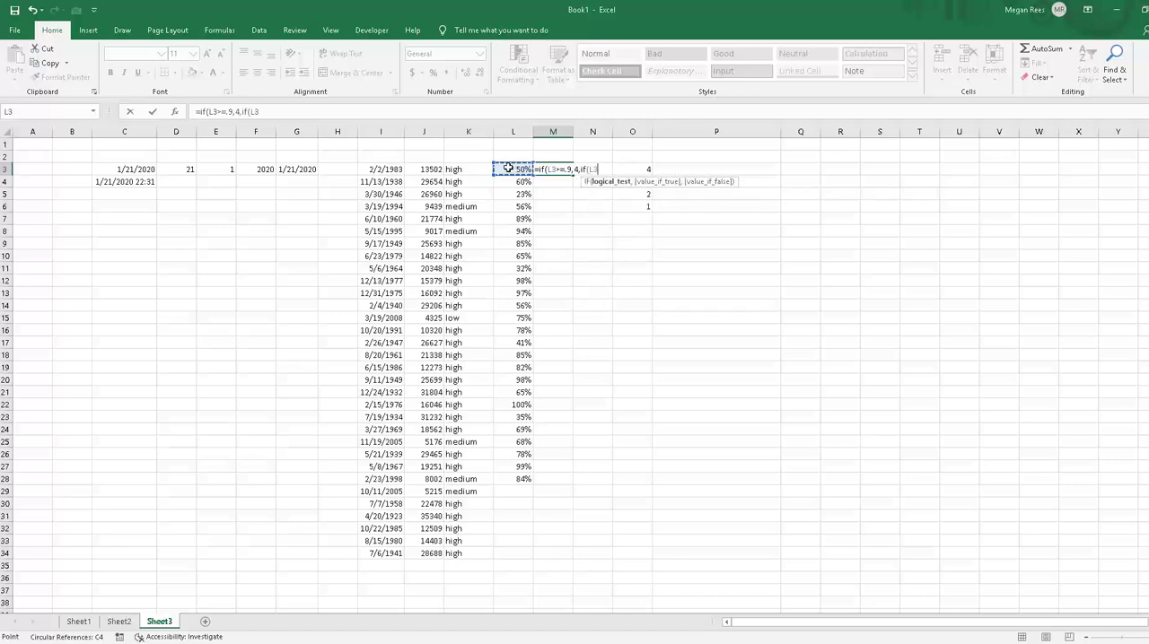
pyautogui.write('>=.8,3,')
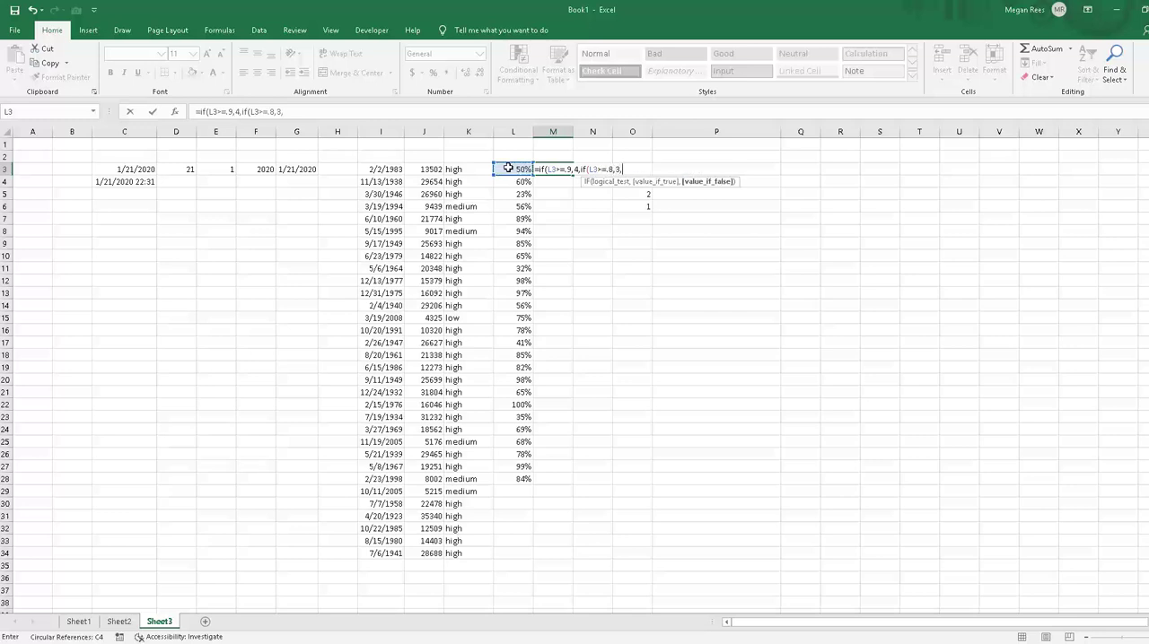
pyautogui.write('if(')
# Step: Nest a third IF in M3's formula, testing L3>=.7 and returning 2 when true
pyautogui.click(508, 168)
pyautogui.write('>')
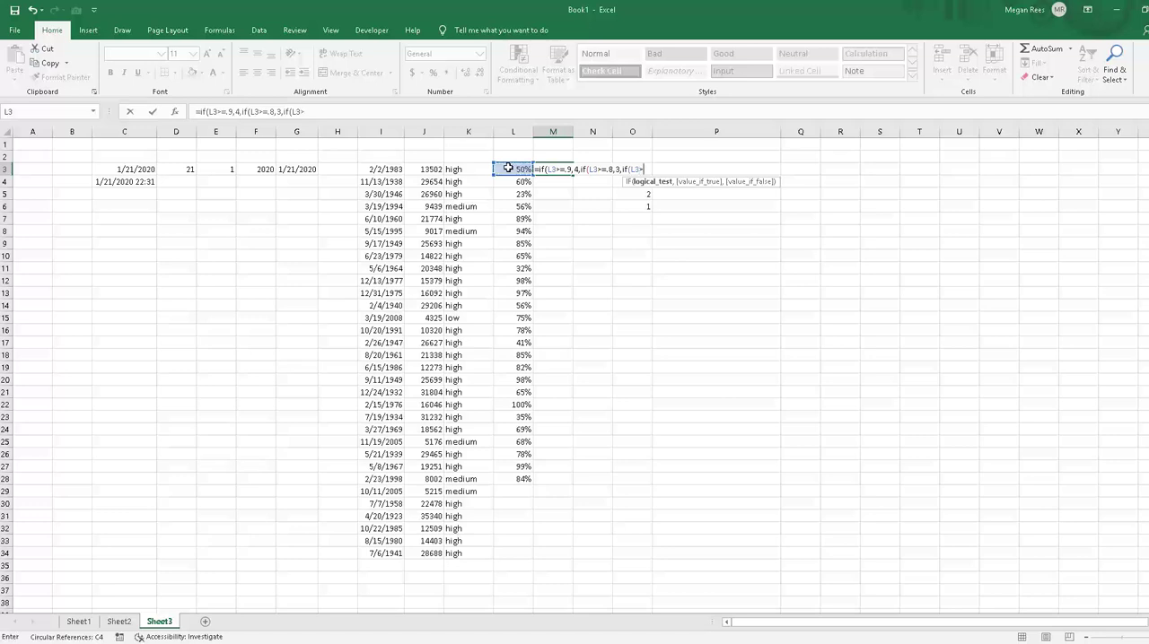
pyautogui.write('=.7,2,if(')
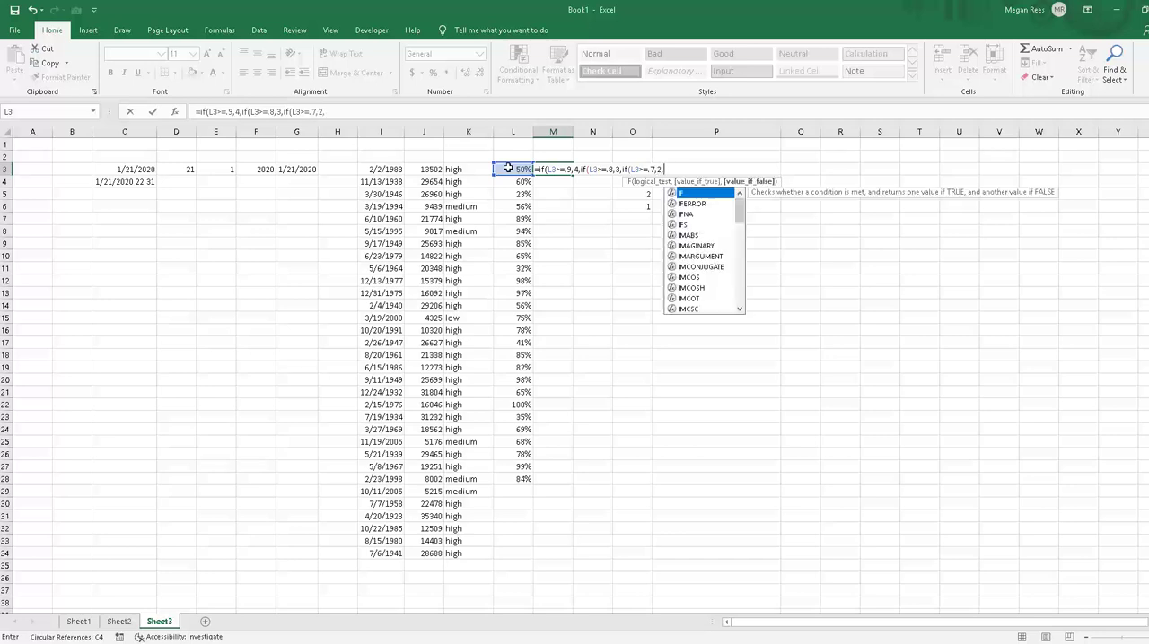
# Step: Nest a fourth IF in M3 testing L3>=.5, returning 1 when true and 0 when false, and enter the completed formula
pyautogui.click(508, 168)
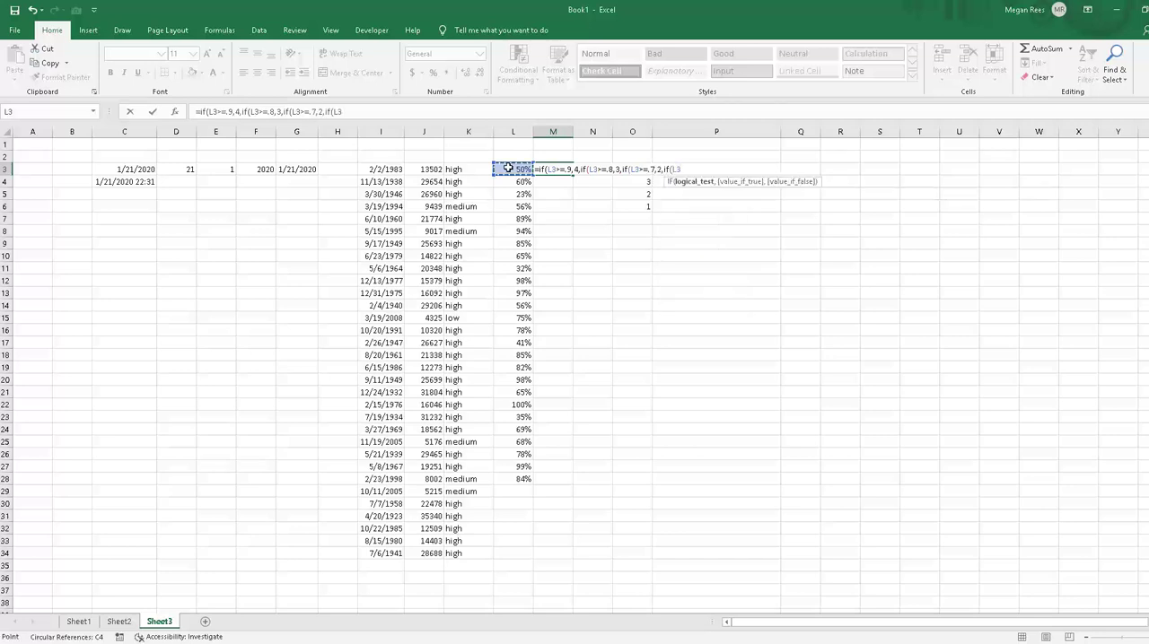
pyautogui.write('>')
pyautogui.write('=.5,1')
pyautogui.write(',0)')
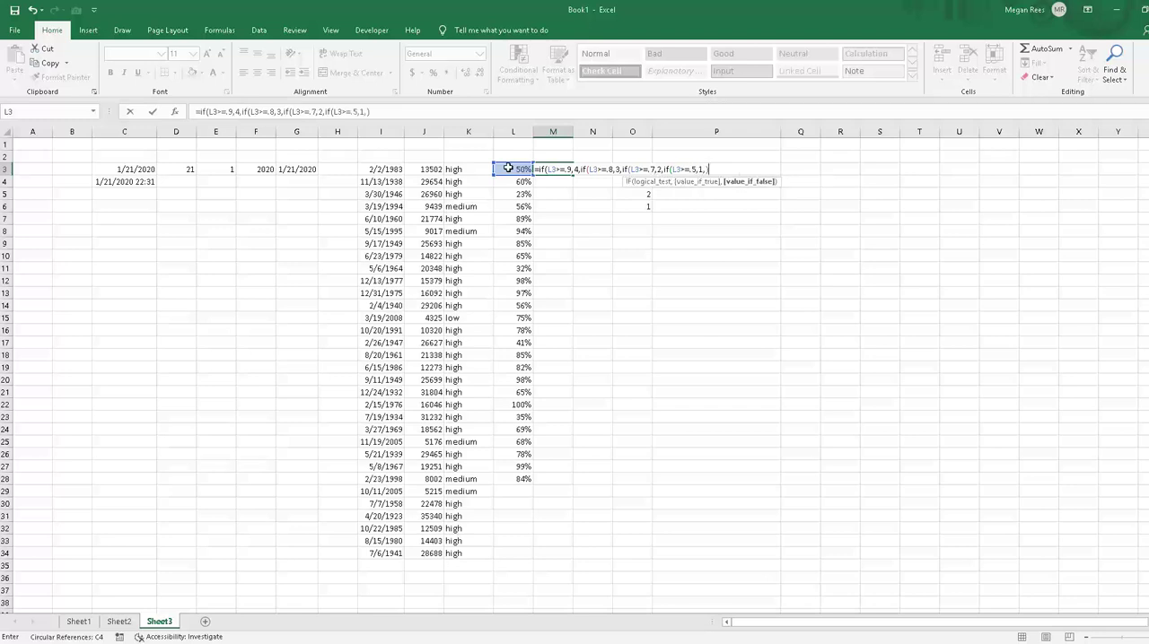
pyautogui.write('))')
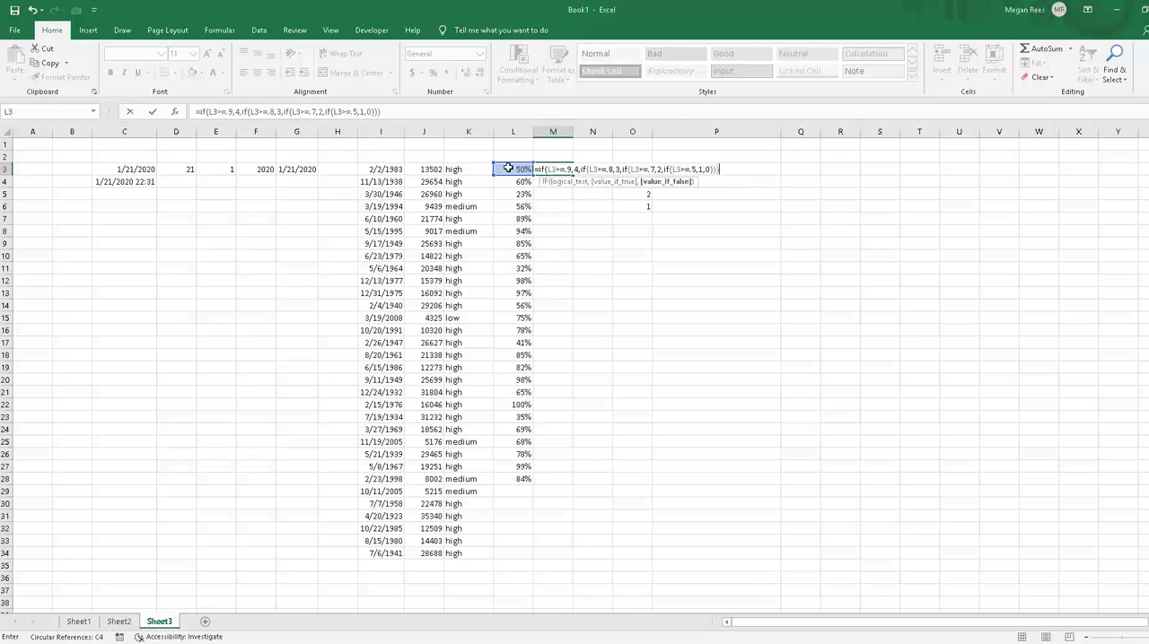
pyautogui.press('Return')
pyautogui.press('Return')
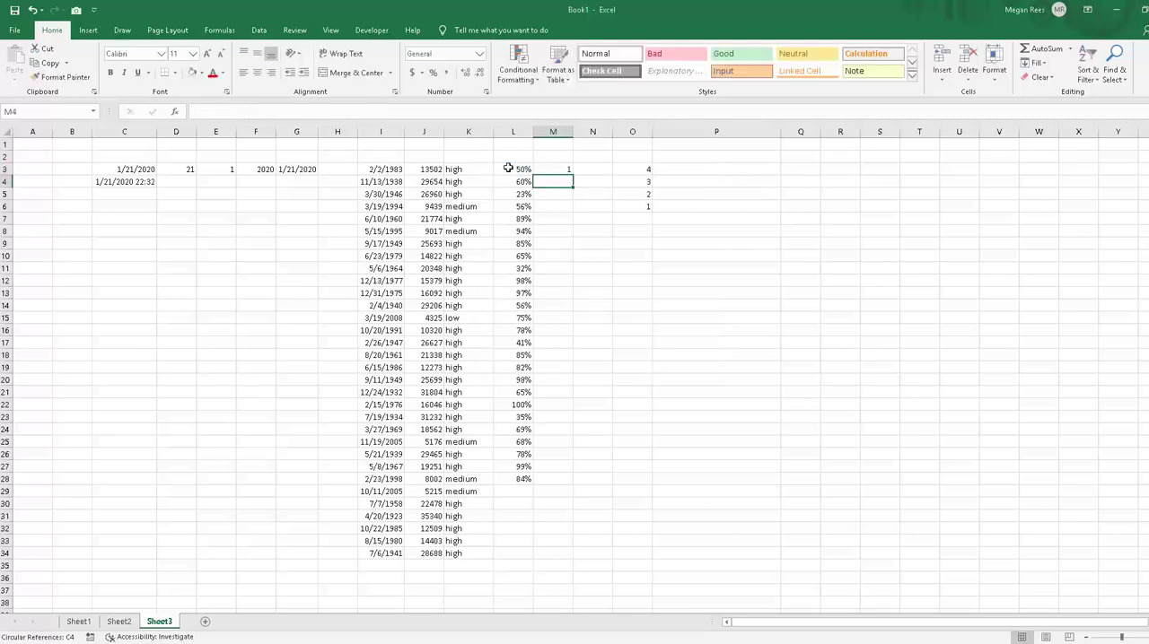
# Step: Fill the nested IF formula from M3 down through M28
pyautogui.click(557, 170)
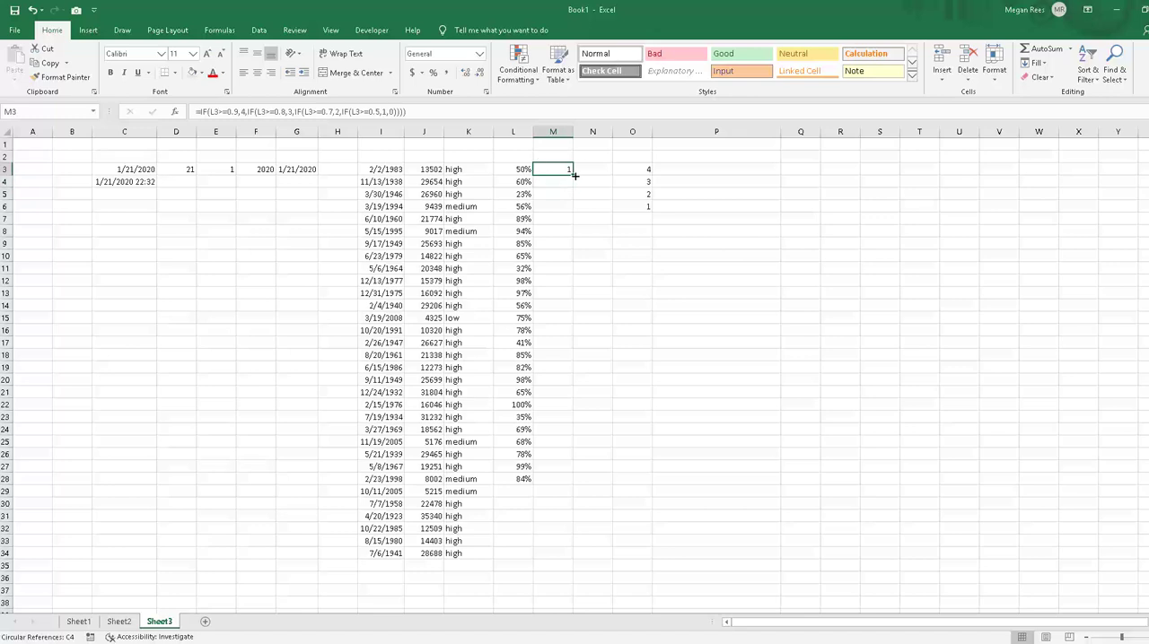
pyautogui.moveTo(572, 181); pyautogui.dragTo(580, 484)
pyautogui.click(733, 430)
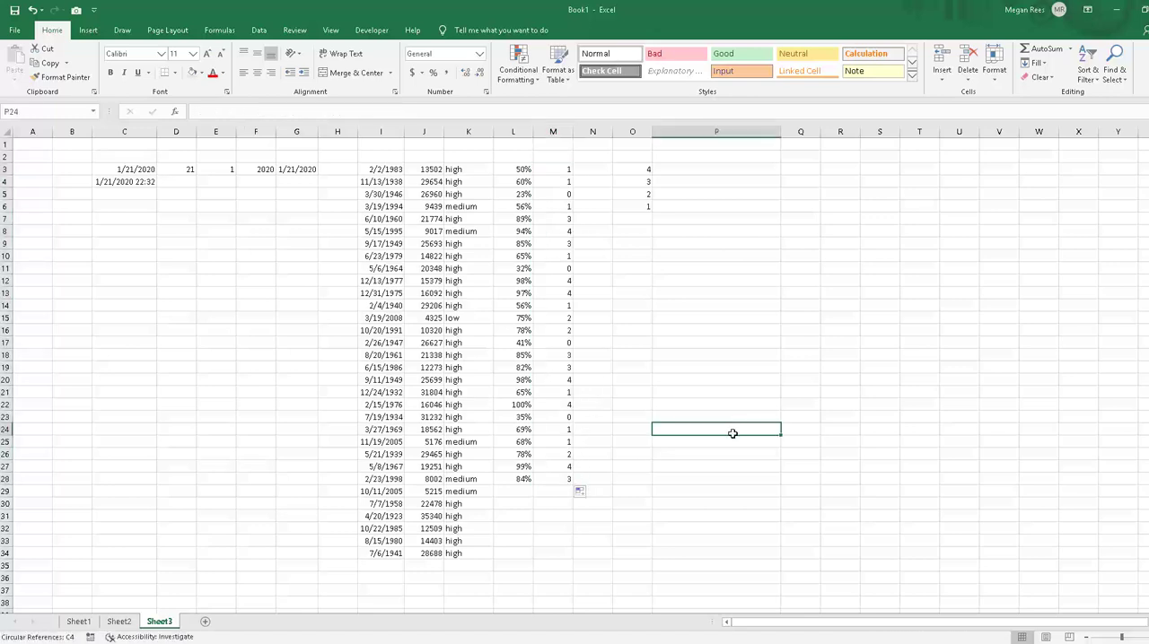
pyautogui.click(700, 363)
# Step: Examine the copied formulas in column M row by row, comparing each rating with its percentage in column L
pyautogui.click(589, 170)
pyautogui.press('Left')
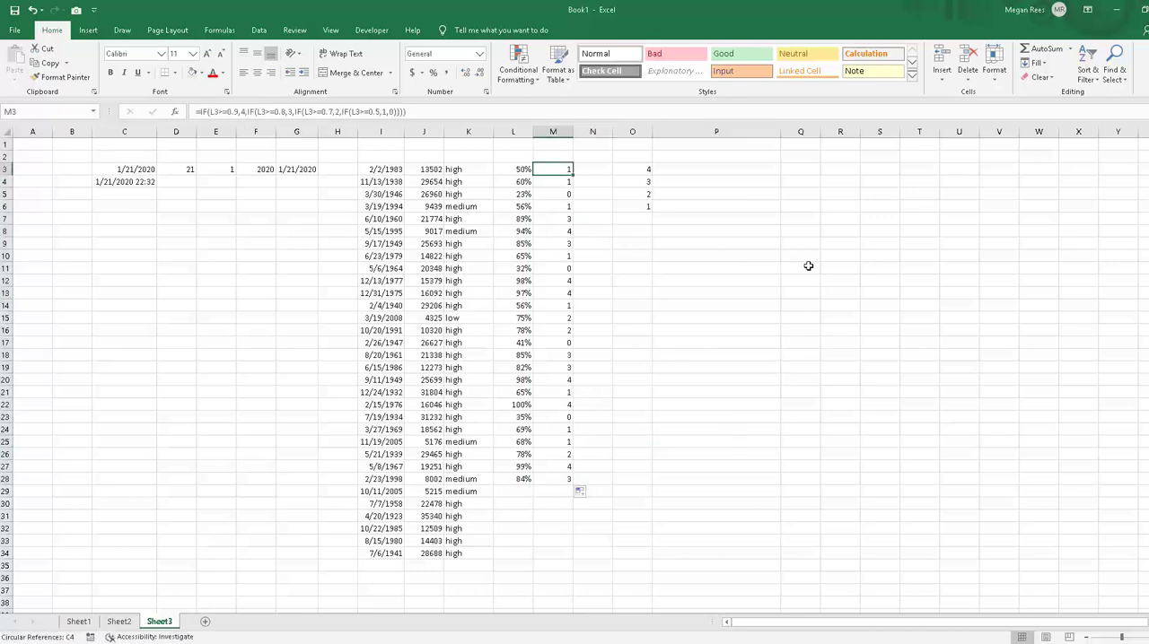
pyautogui.press('Down')
pyautogui.press('Down')
pyautogui.press('Down')
pyautogui.press('Down')
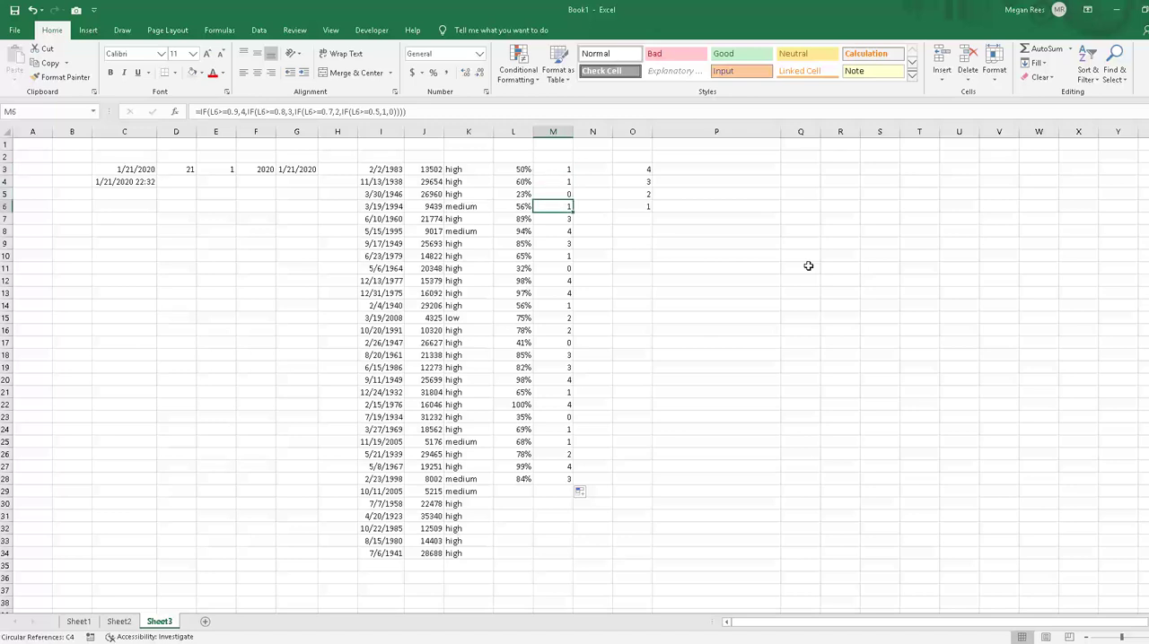
pyautogui.press('Down')
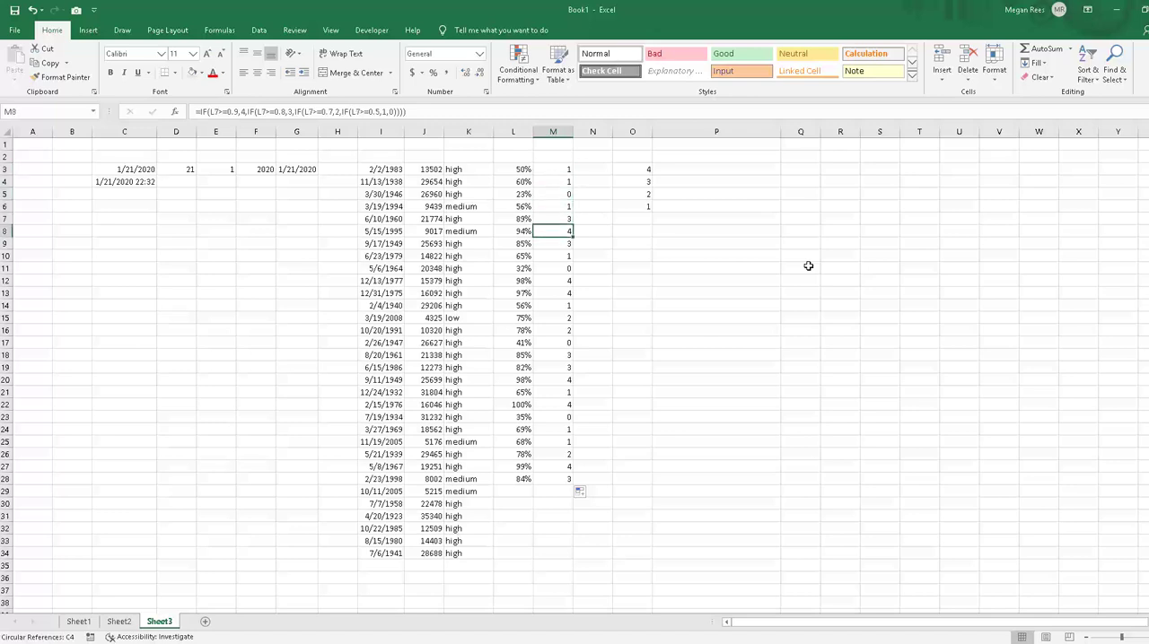
pyautogui.press('Down')
pyautogui.press('Down')
pyautogui.press('Down')
pyautogui.press('Down')
pyautogui.press('Down')
pyautogui.press('Down')
pyautogui.press('Down')
pyautogui.press('Down')
pyautogui.press('Down')
pyautogui.press('Down')
pyautogui.press('Down')
pyautogui.press('Down')
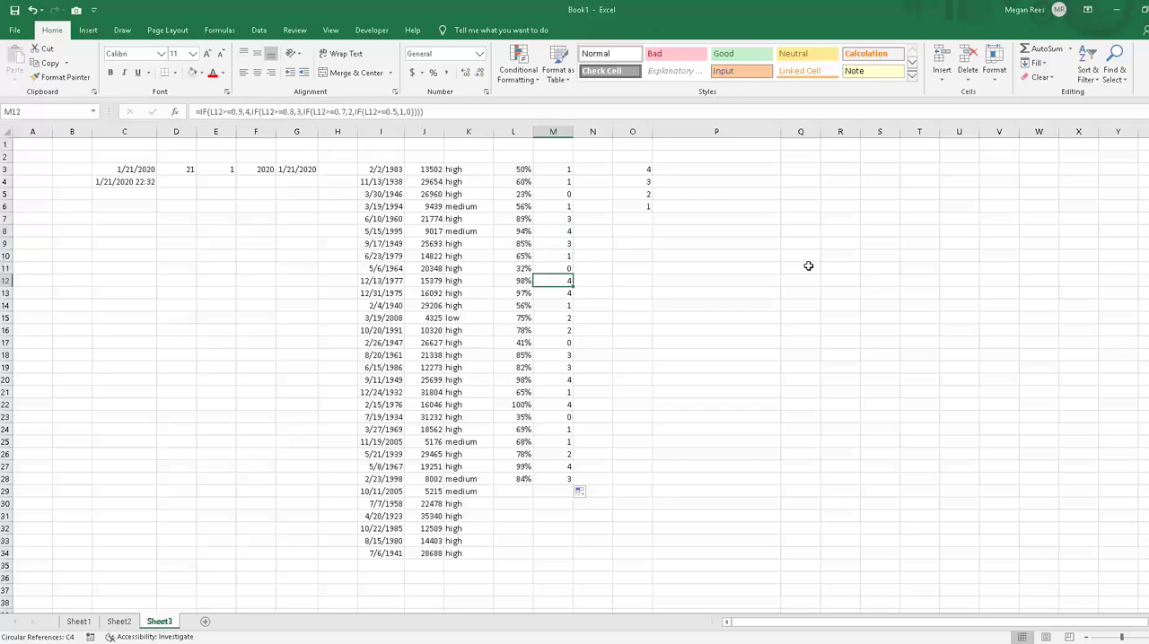
pyautogui.press('Down')
pyautogui.press('Down')
pyautogui.press('Down')
pyautogui.press('Down')
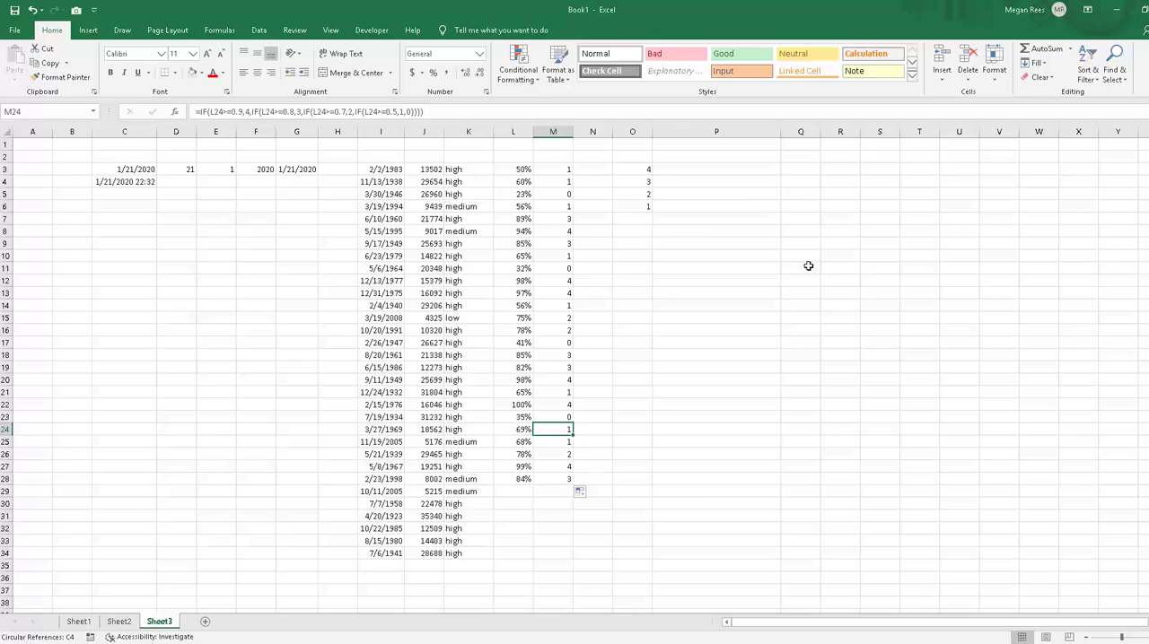
pyautogui.click(868, 235)
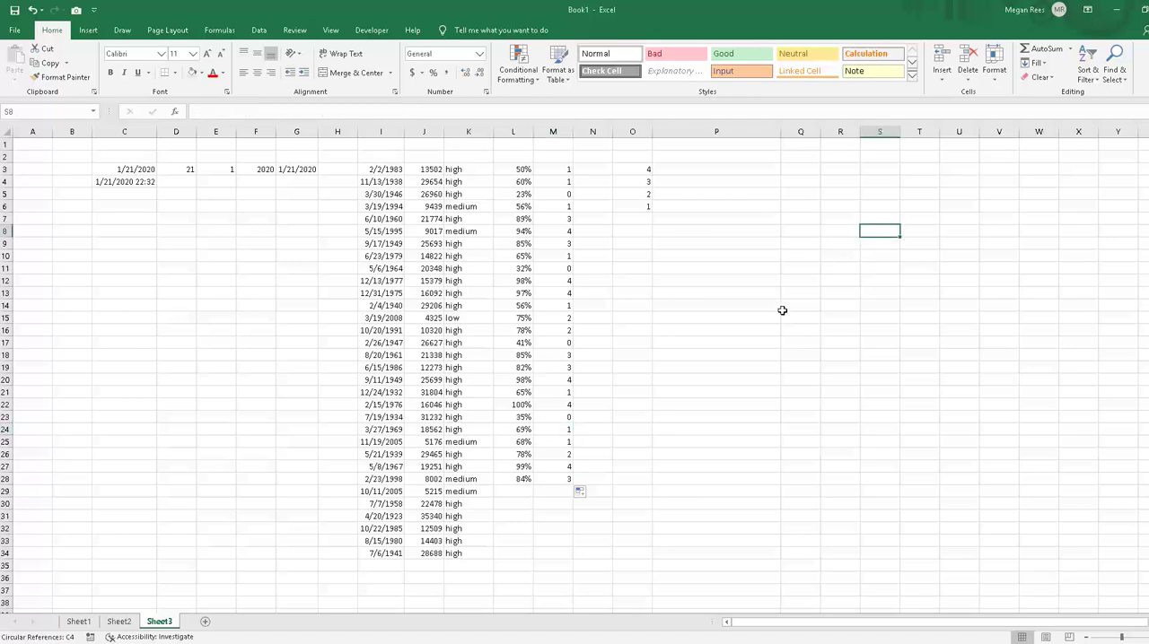
pyautogui.click(777, 310)
pyautogui.moveTo(568, 171); pyautogui.dragTo(565, 455)
pyautogui.click(724, 279)
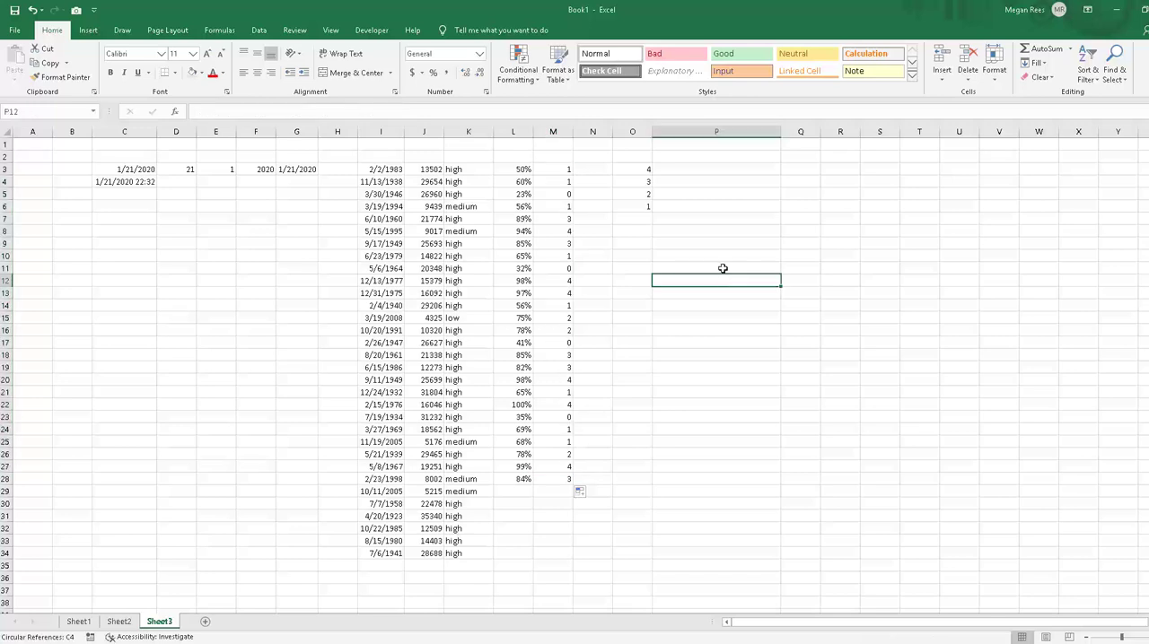
pyautogui.click(631, 228)
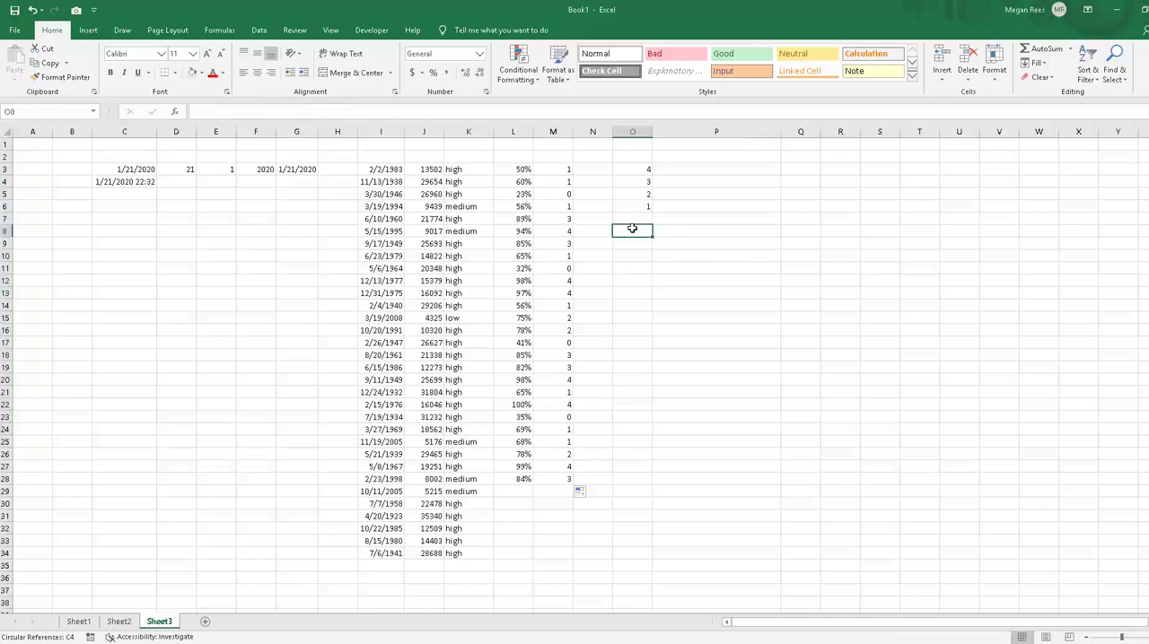
pyautogui.click(579, 246)
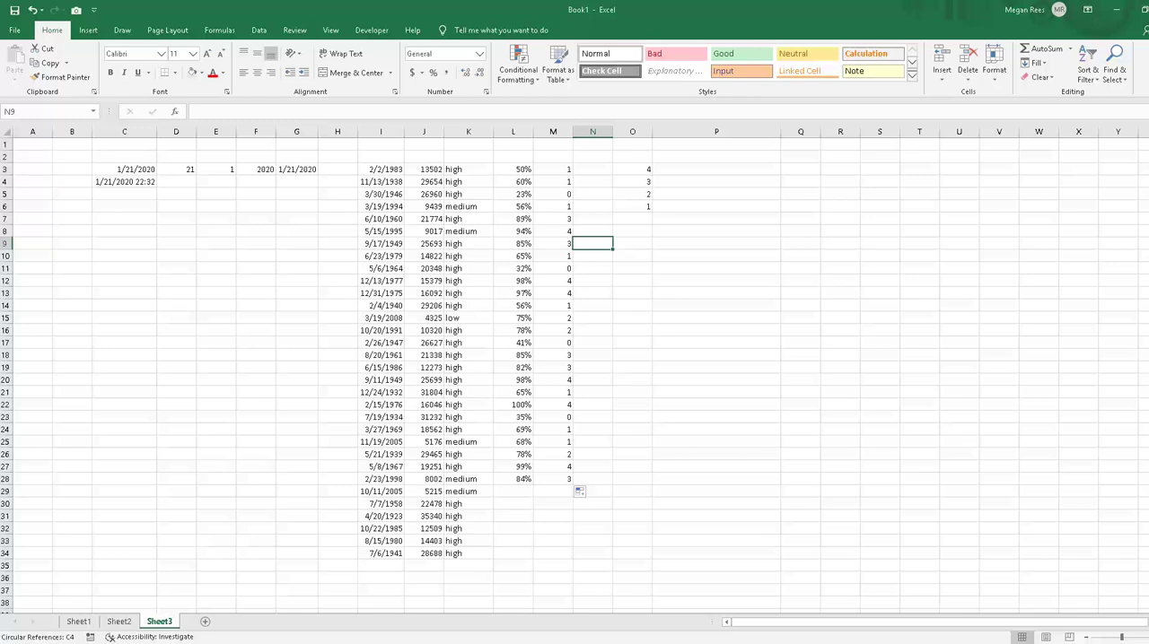
pyautogui.click(783, 365)
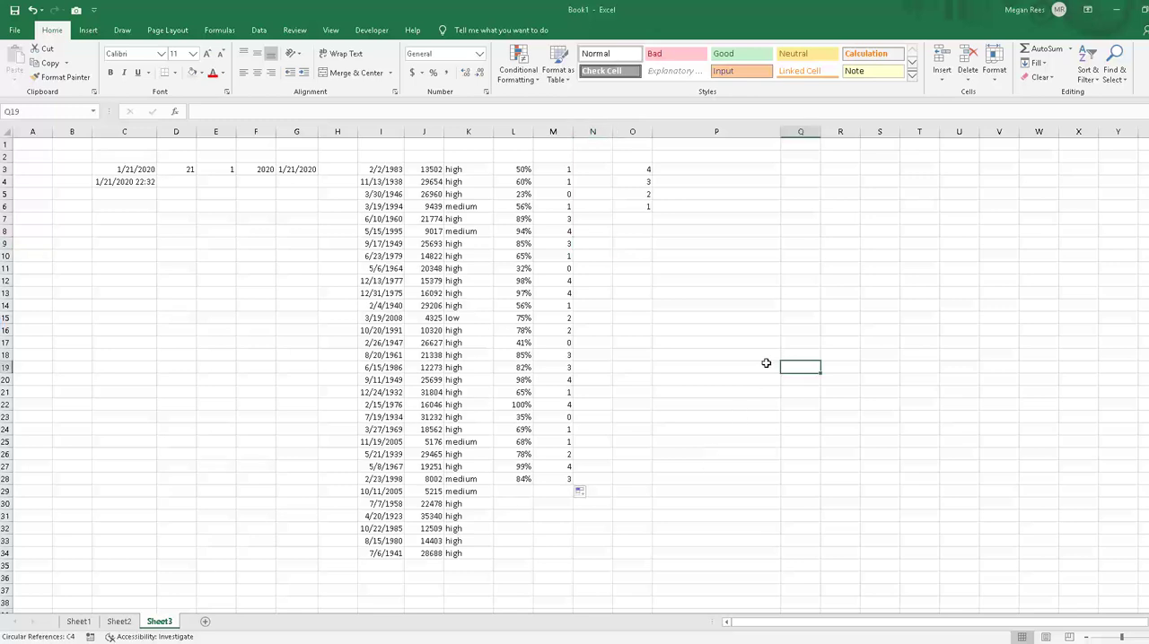
pyautogui.click(741, 331)
pyautogui.click(738, 276)
pyautogui.click(724, 266)
pyautogui.click(717, 247)
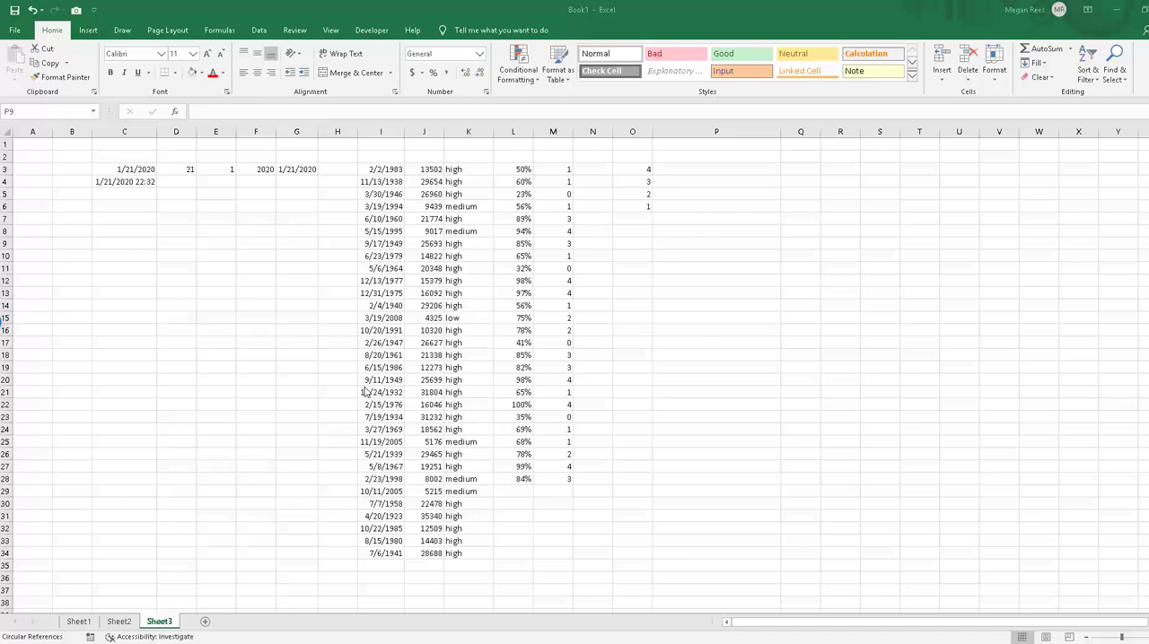
pyautogui.click(839, 330)
pyautogui.click(667, 247)
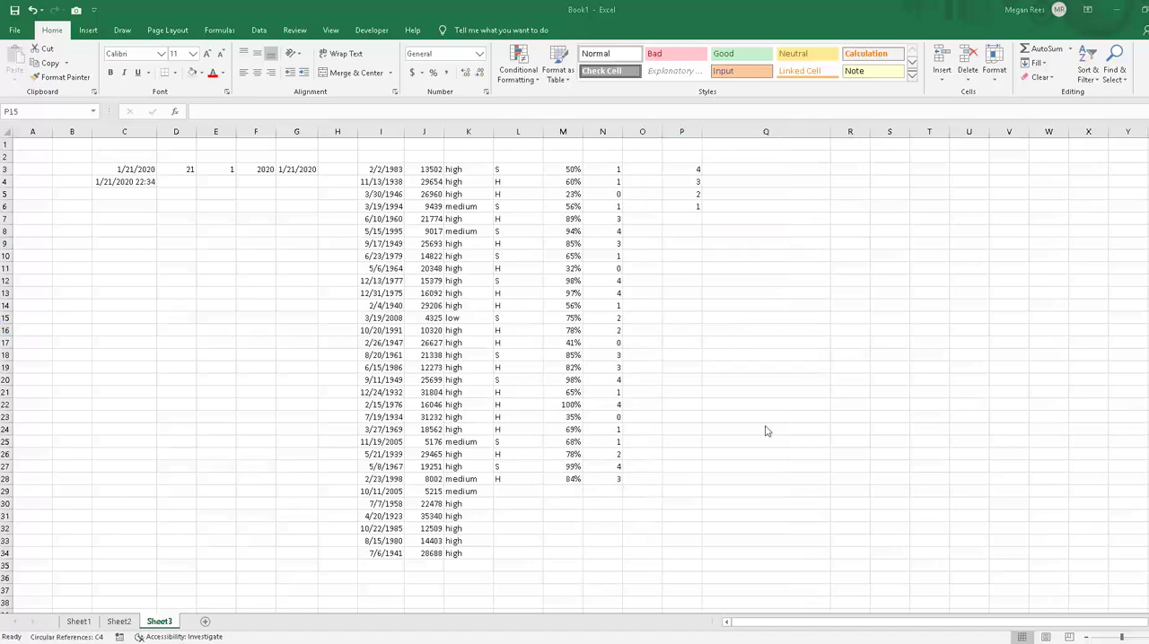
# Step: Insert two blank columns before column P, ahead of the 4-to-1 list
pyautogui.moveTo(693, 132); pyautogui.dragTo(754, 218)
pyautogui.rightClick(754, 218)
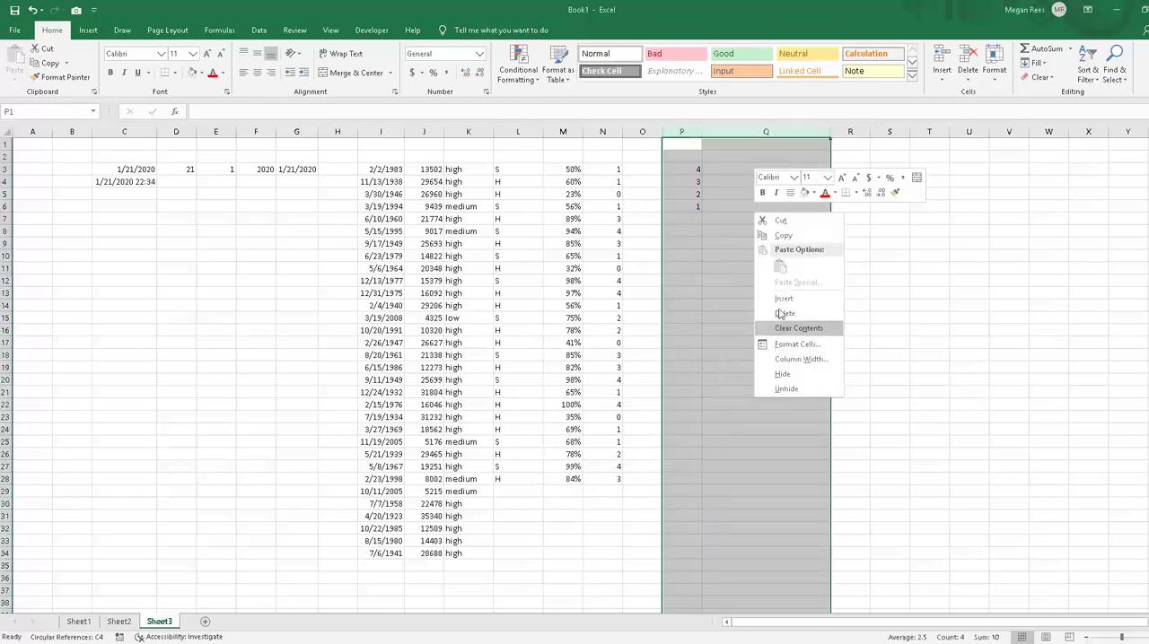
pyautogui.click(779, 298)
pyautogui.click(686, 242)
pyautogui.click(652, 167)
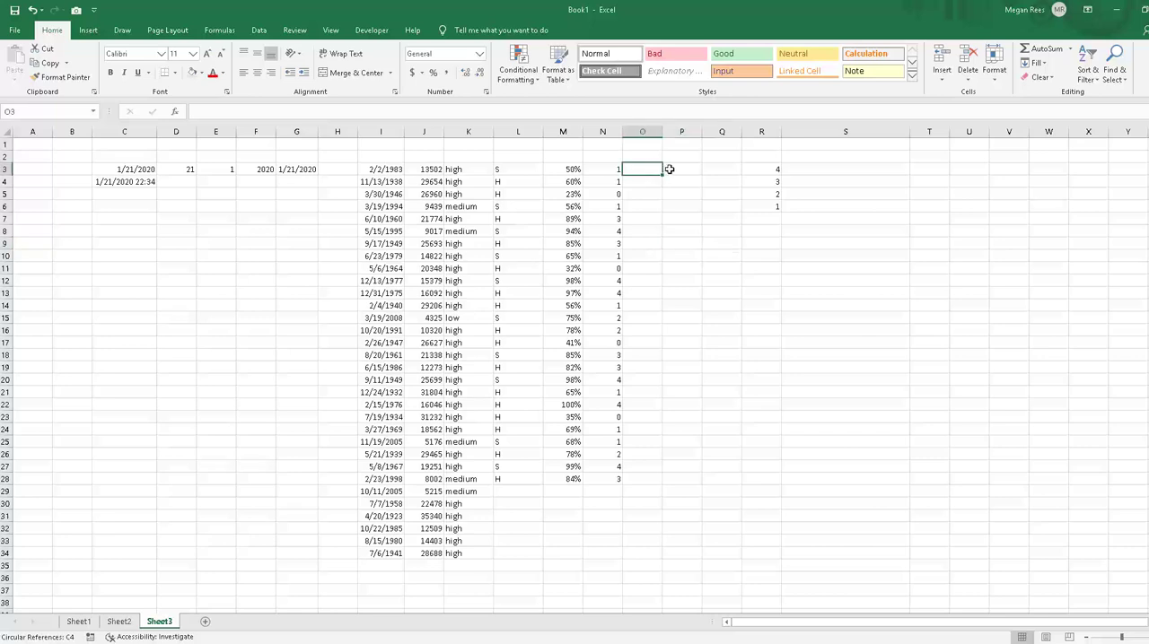
# Step: Widen empty column O and narrow column L to fit its S and H codes
pyautogui.moveTo(663, 131); pyautogui.dragTo(725, 134)
pyautogui.click(678, 268)
pyautogui.moveTo(543, 135); pyautogui.dragTo(502, 136)
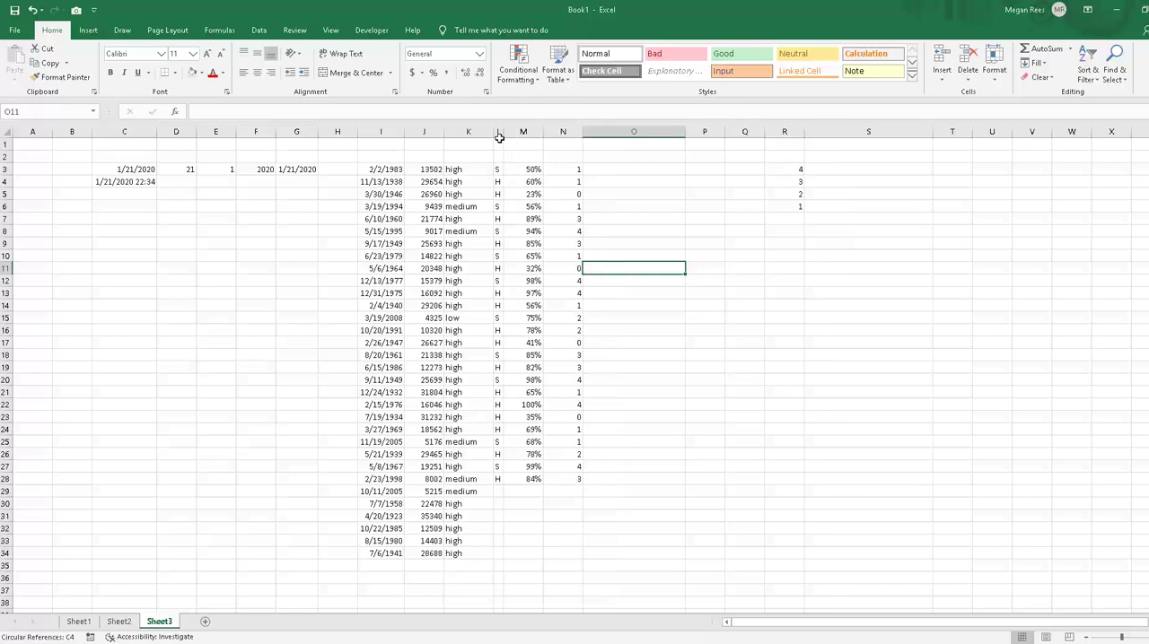
pyautogui.click(494, 480)
pyautogui.click(498, 466)
pyautogui.moveTo(530, 169); pyautogui.dragTo(526, 492)
pyautogui.click(608, 257)
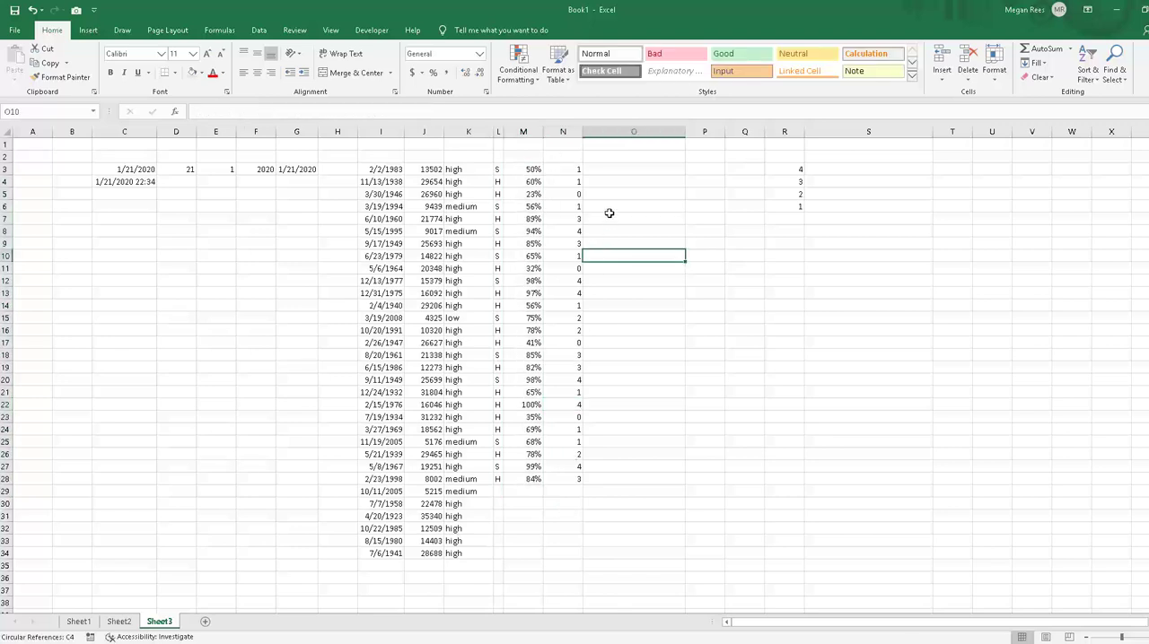
# Step: Begin an IF formula in O3 with a nested AND whose first condition is M3>.60
pyautogui.click(608, 170)
pyautogui.write('=if')
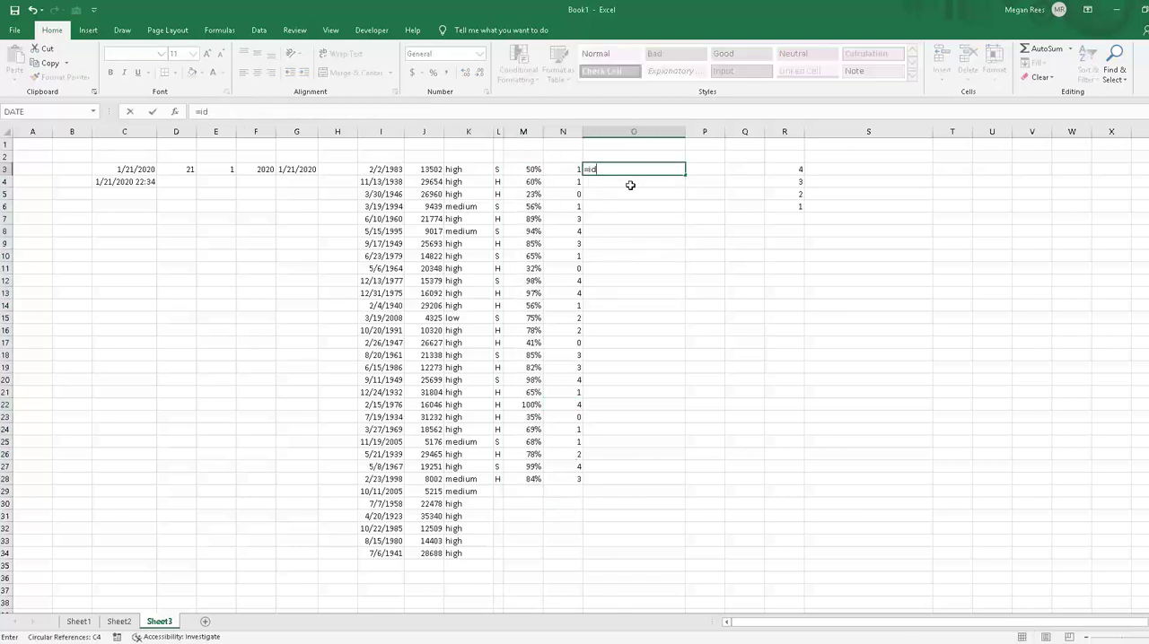
pyautogui.write('(and(')
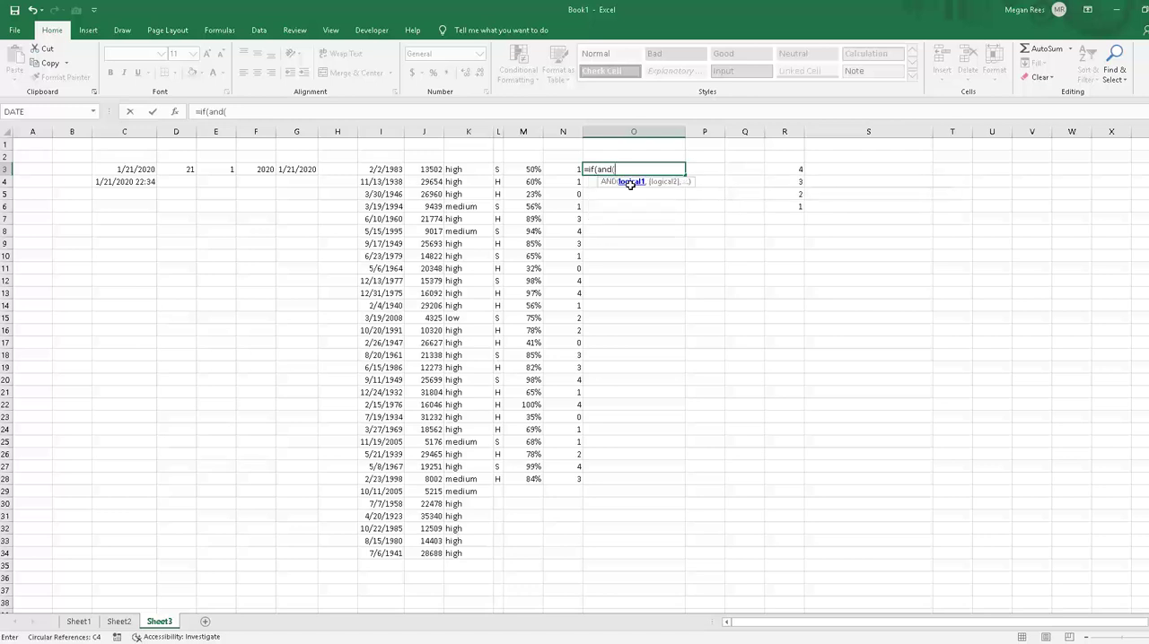
pyautogui.click(531, 169)
pyautogui.write('>')
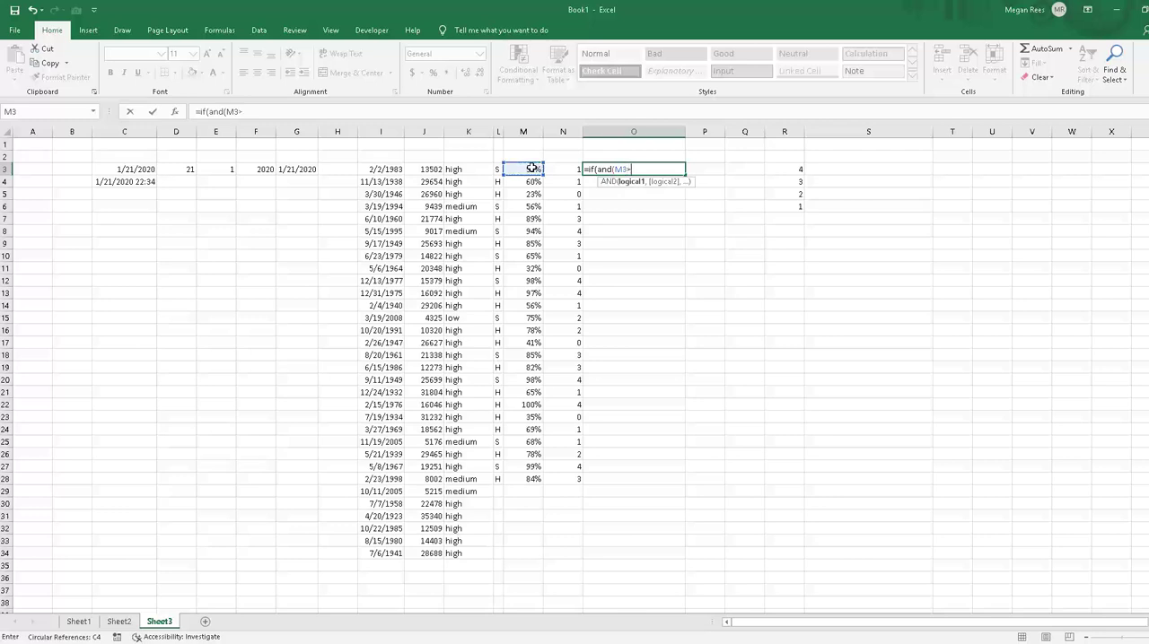
pyautogui.write('.60,')
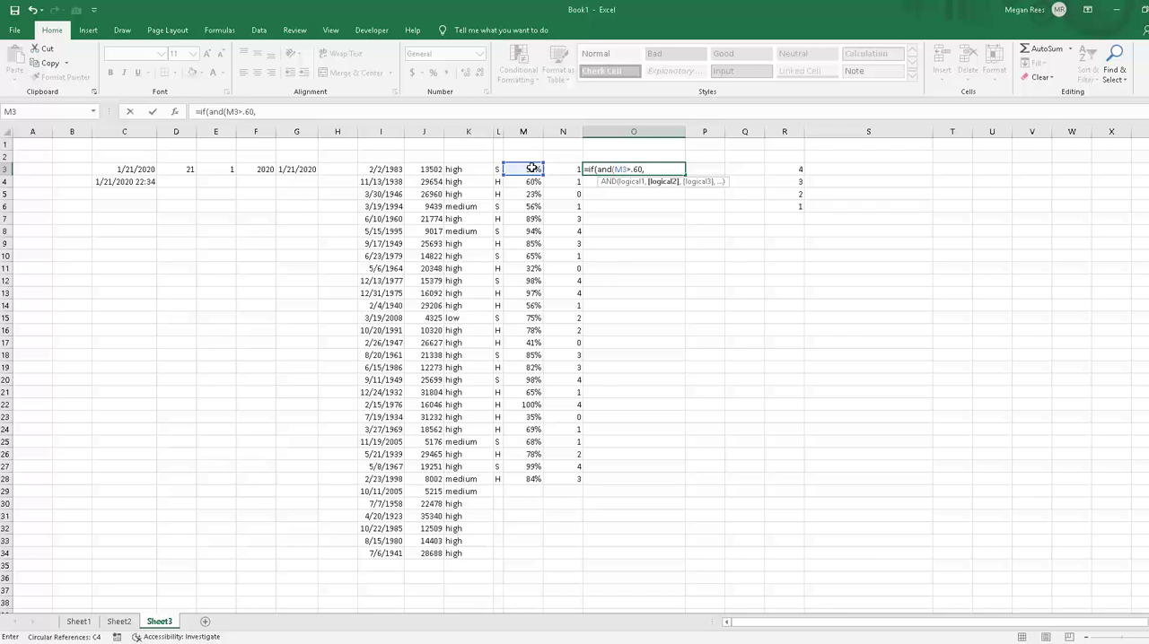
# Step: Add L3="H" as the second AND condition in O3 and try to enter the formula without result arguments
pyautogui.click(499, 169)
pyautogui.write('="H"))')
pyautogui.press('Return')
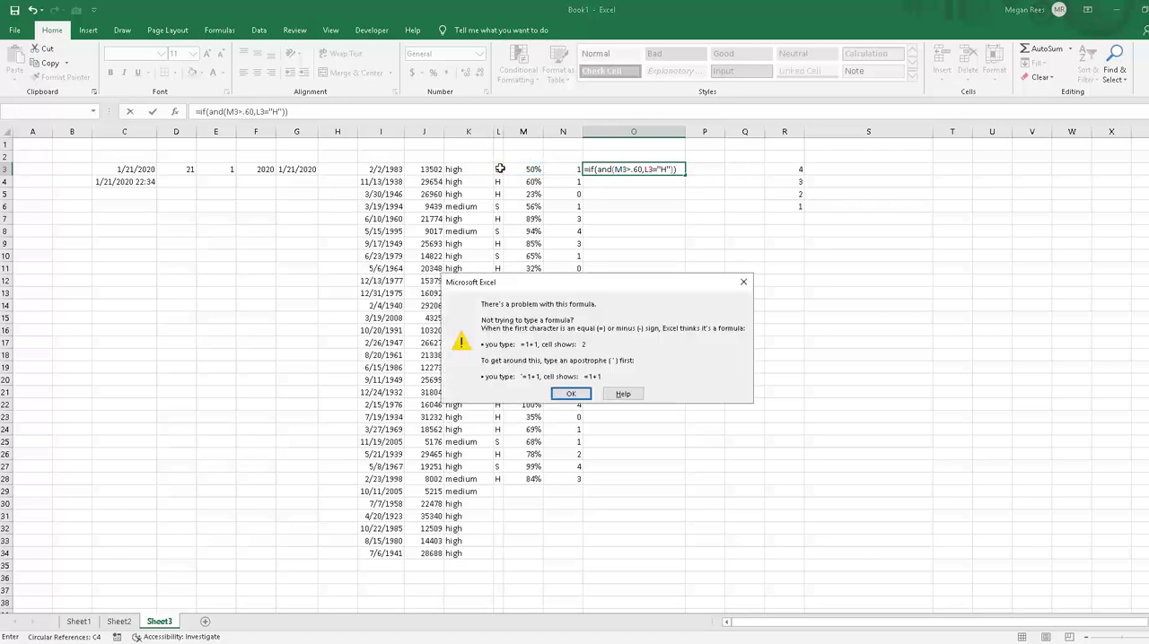
pyautogui.click(571, 393)
# Step: Complete O3's IF formula so it returns "P" when both conditions are true and "NP" otherwise
pyautogui.click(680, 169)
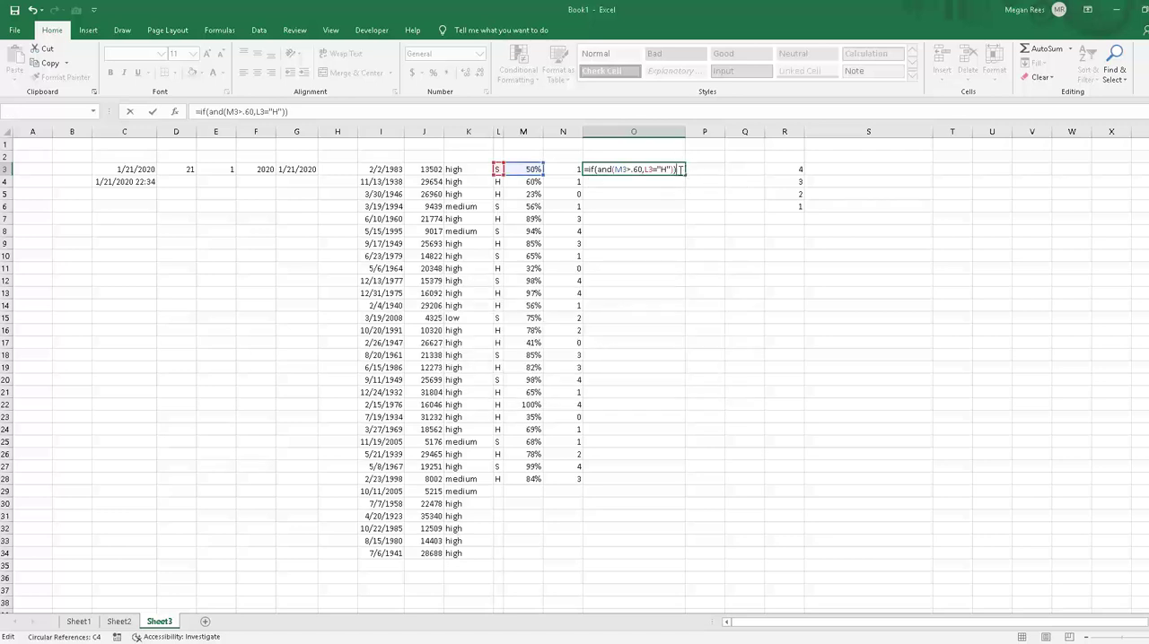
pyautogui.press('BackSpace')
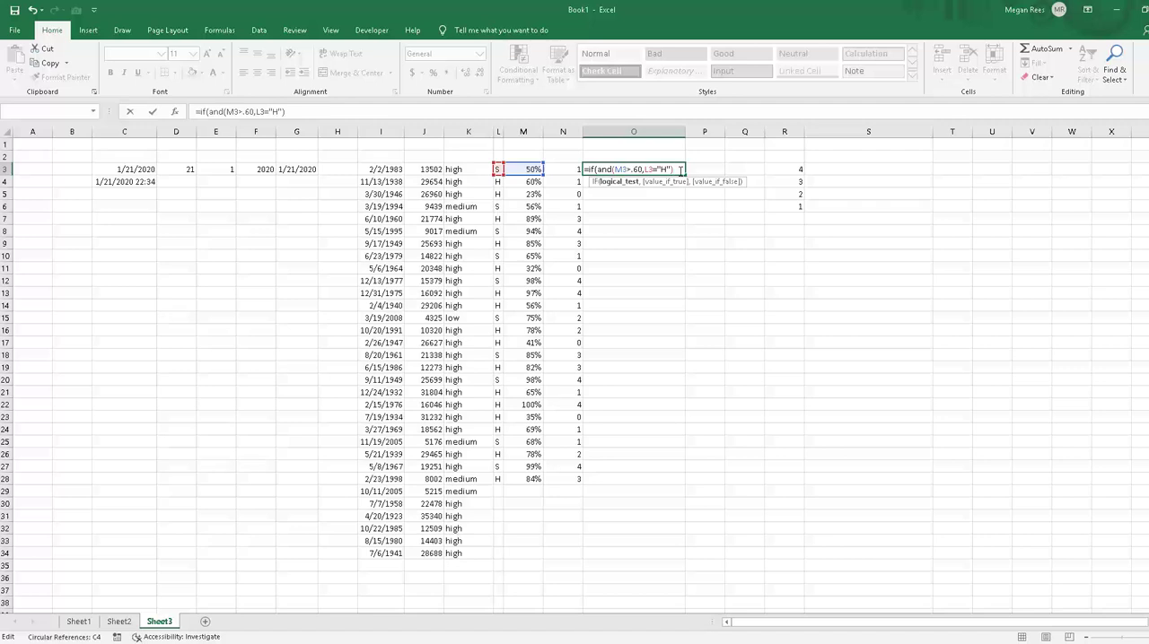
pyautogui.write(',')
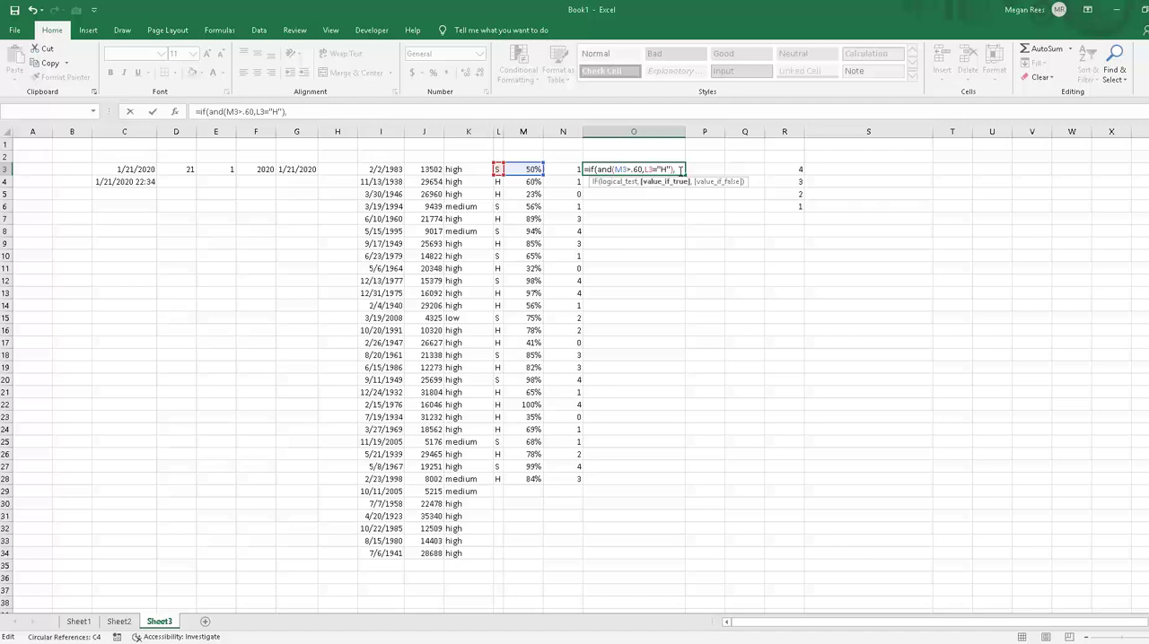
pyautogui.write('"P","NP")')
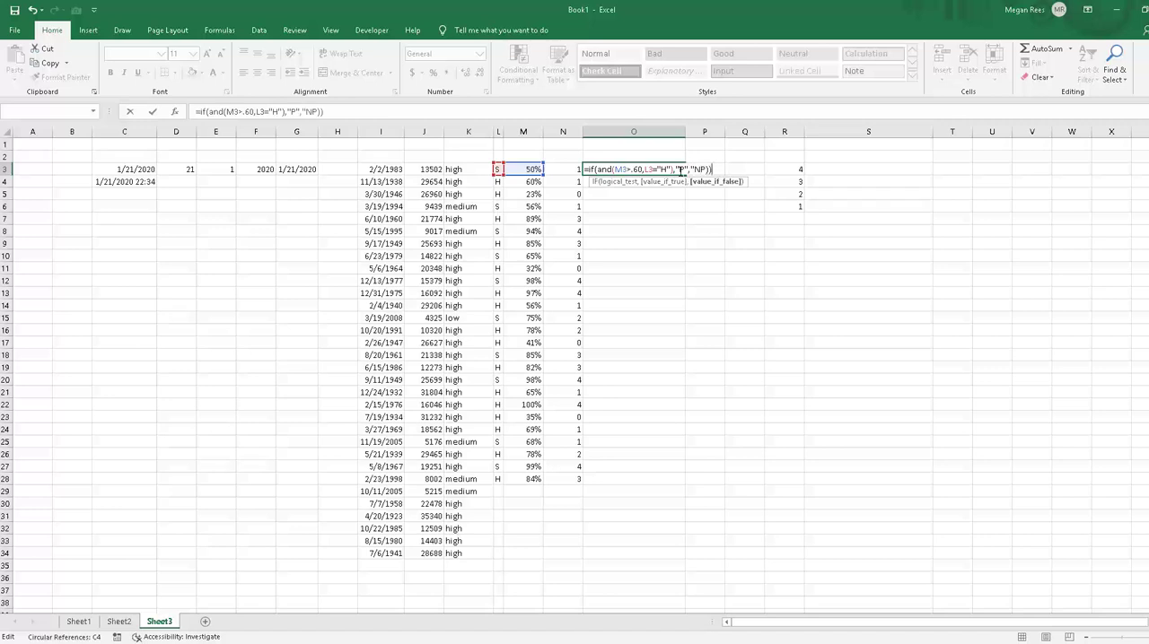
pyautogui.press('Return')
pyautogui.press('Return')
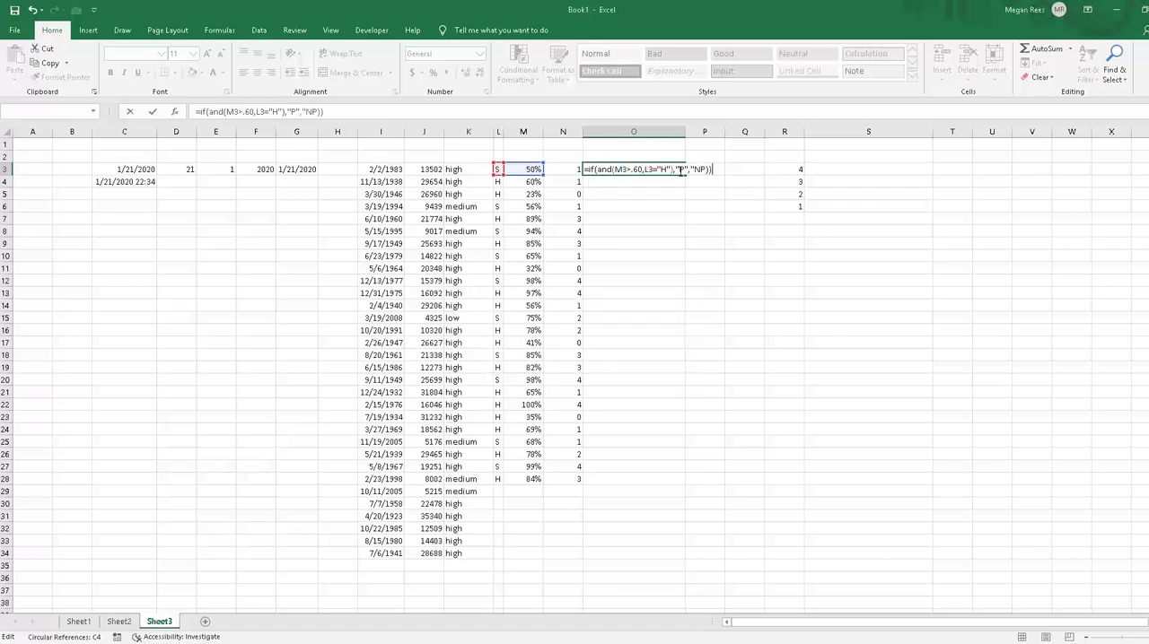
# Step: Fill the IF/AND formula from O3 down through O29 and reselect O3
pyautogui.click(680, 169)
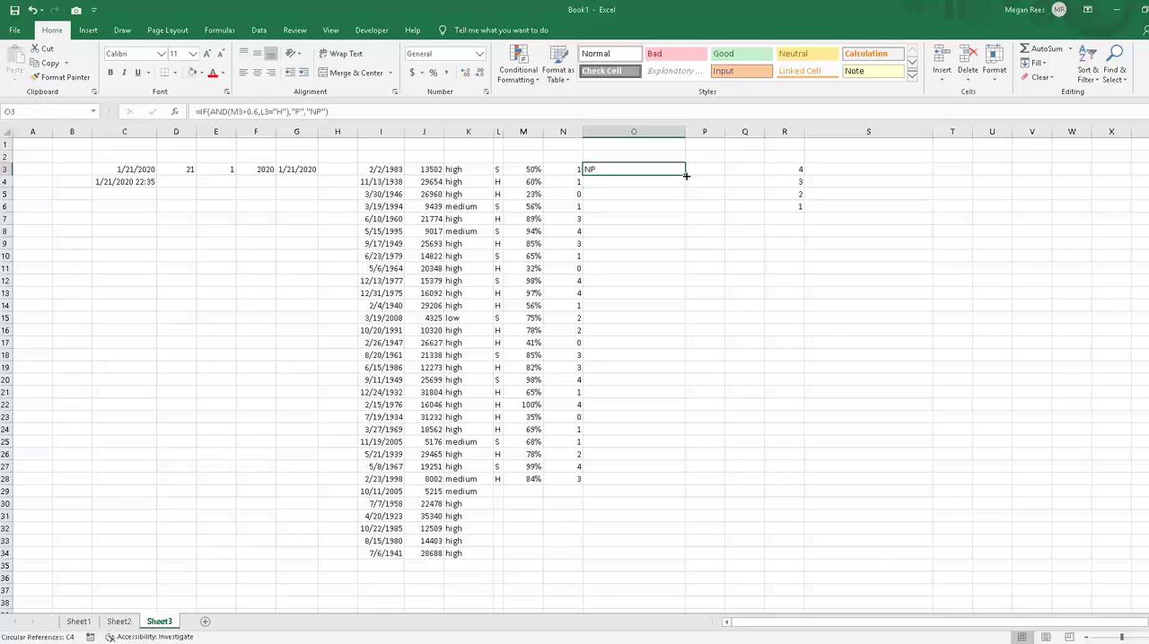
pyautogui.moveTo(685, 175); pyautogui.dragTo(638, 495)
pyautogui.click(702, 469)
pyautogui.click(628, 167)
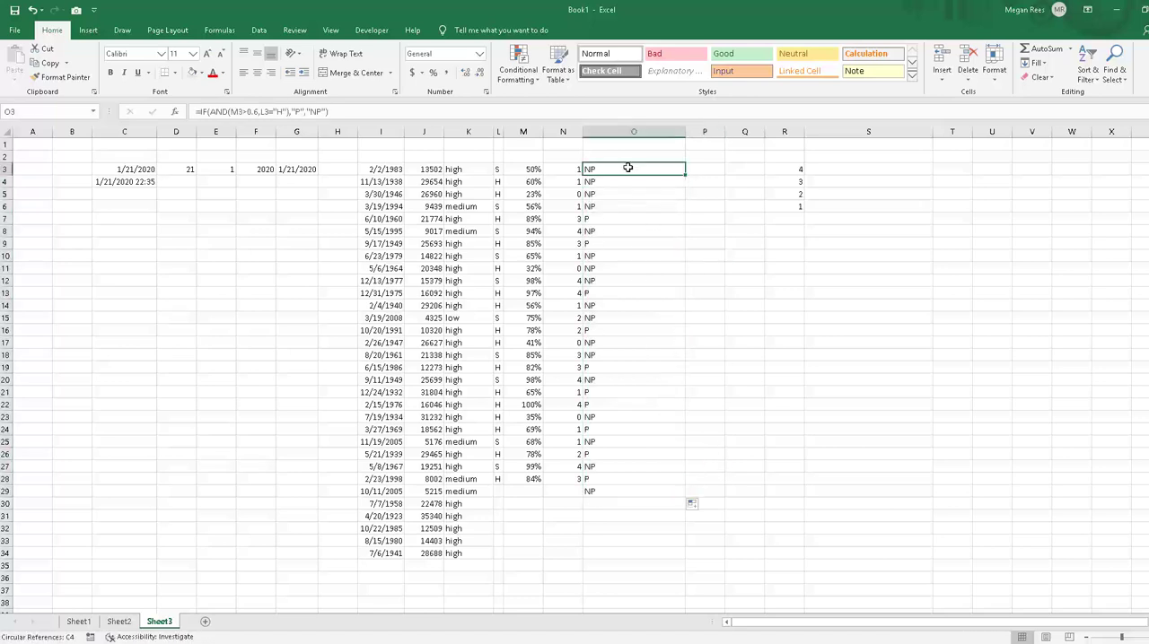
# Step: Clear the extra result in O29, then narrow column O and widen column P
pyautogui.click(682, 242)
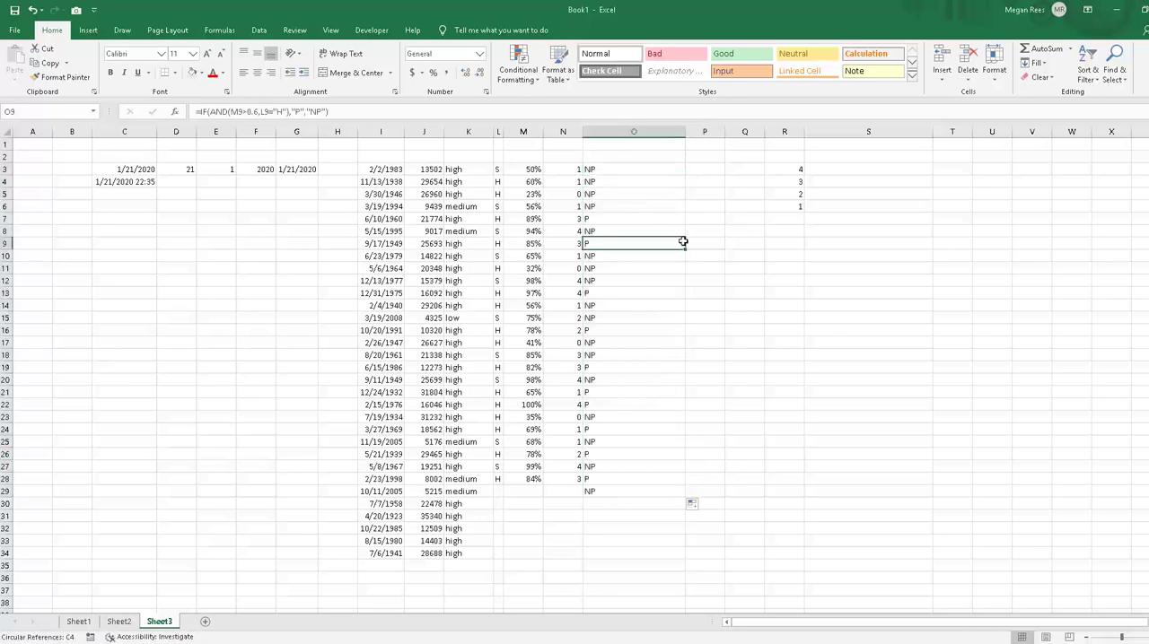
pyautogui.click(664, 492)
pyautogui.press('Delete')
pyautogui.click(691, 456)
pyautogui.click(715, 170)
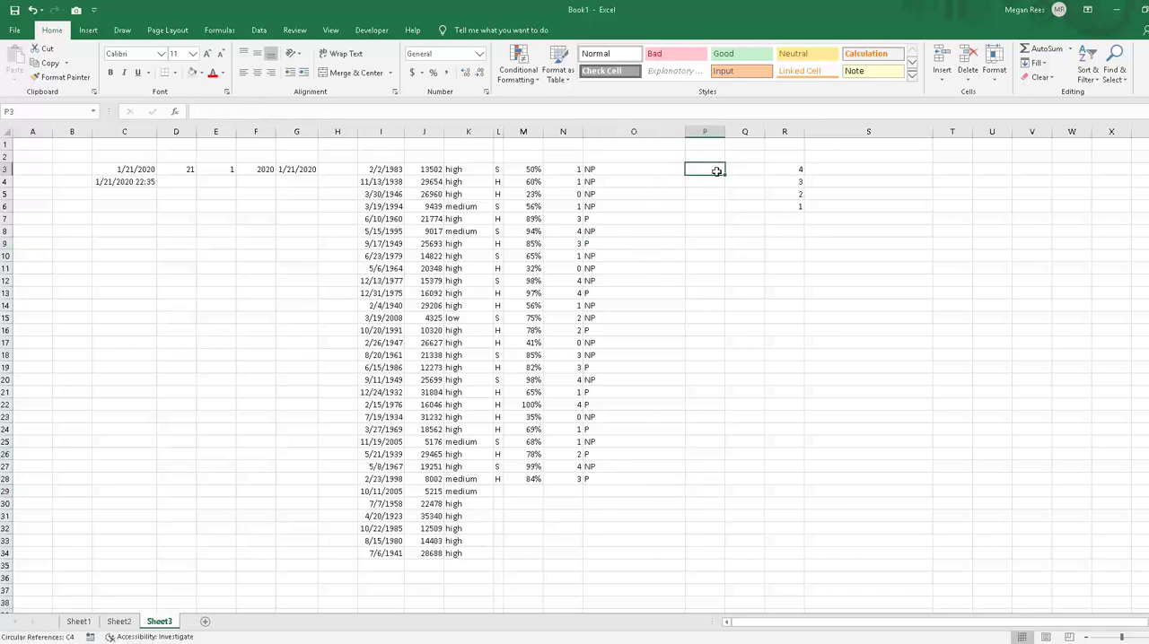
pyautogui.moveTo(685, 132); pyautogui.dragTo(765, 224)
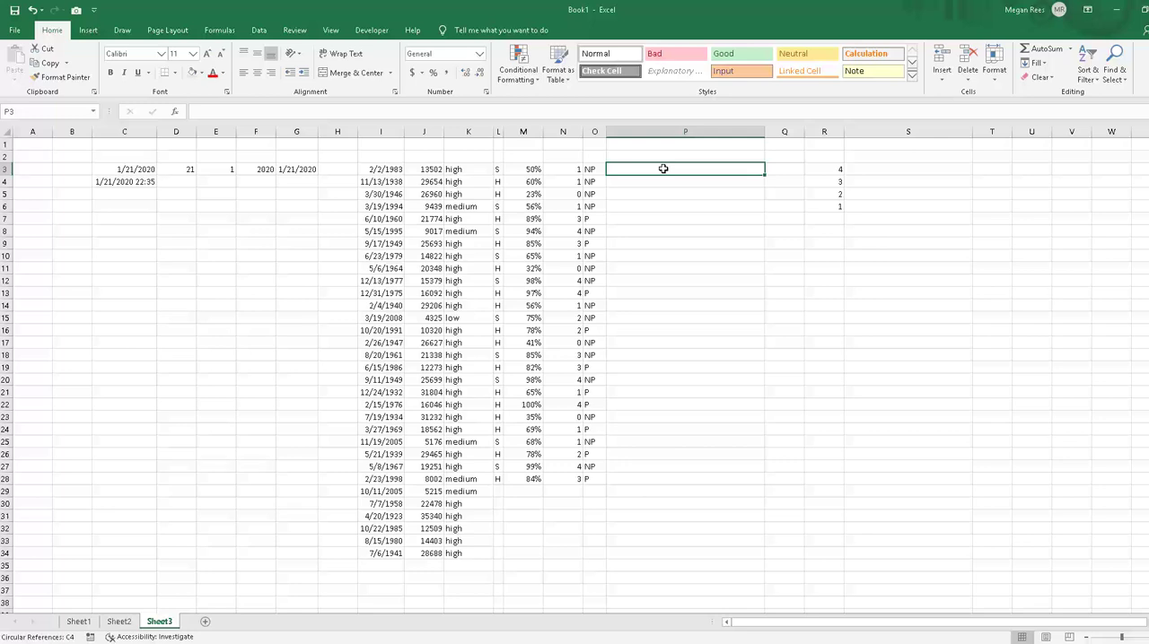
# Step: Begin an IF formula in P3 with a nested OR whose first condition is M3>.80
pyautogui.write('=if(')
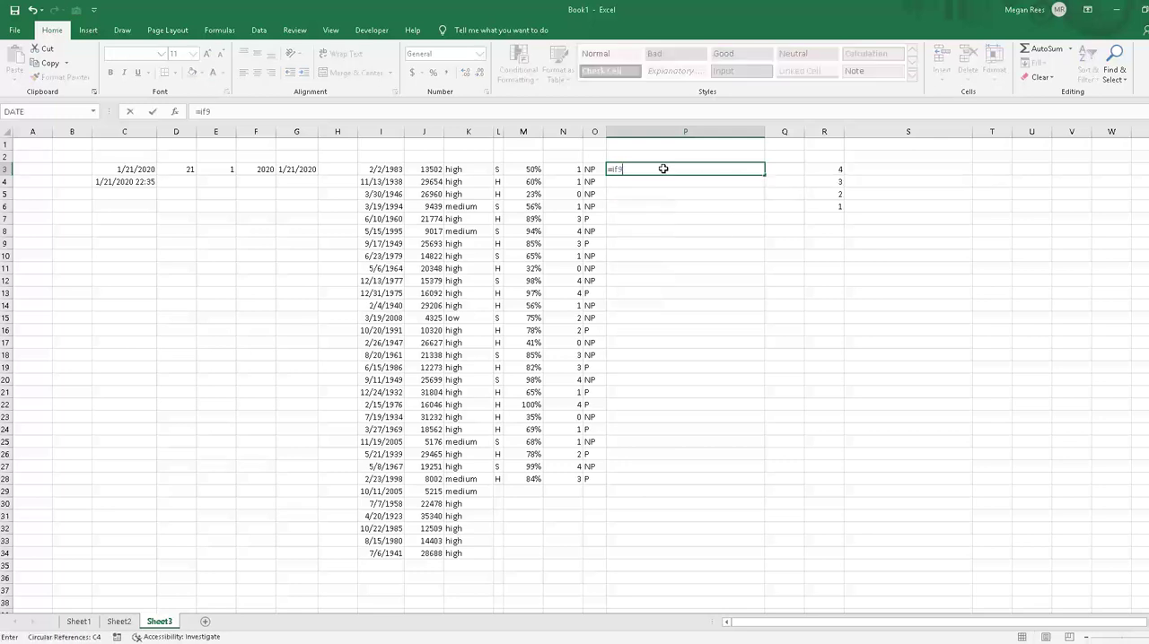
pyautogui.write('or(')
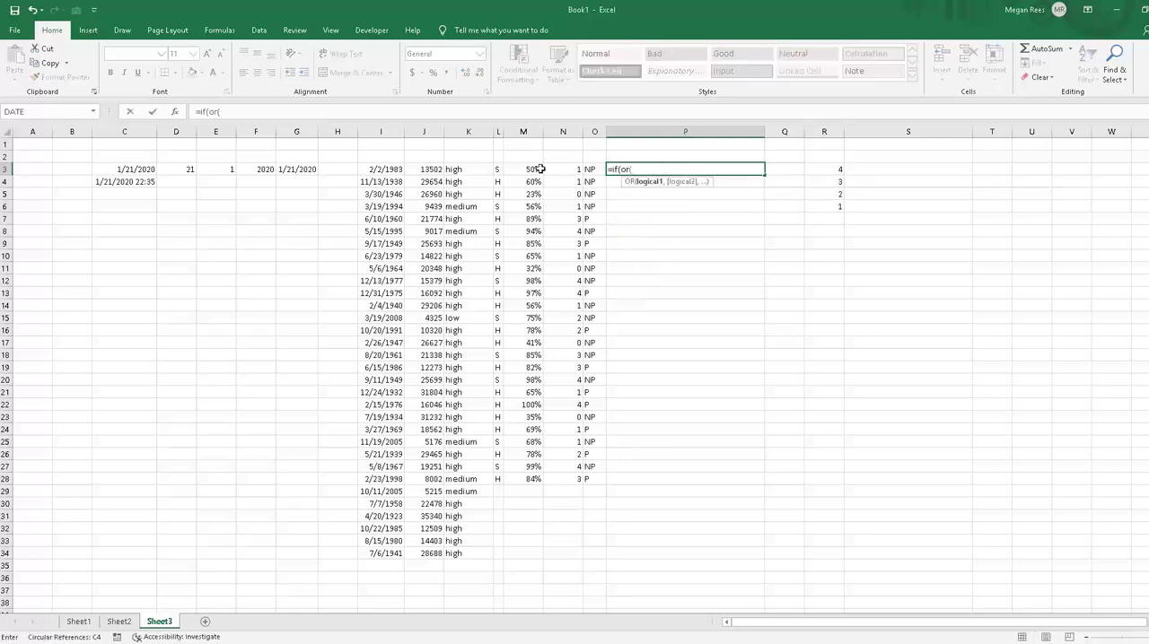
pyautogui.click(530, 168)
pyautogui.write('>')
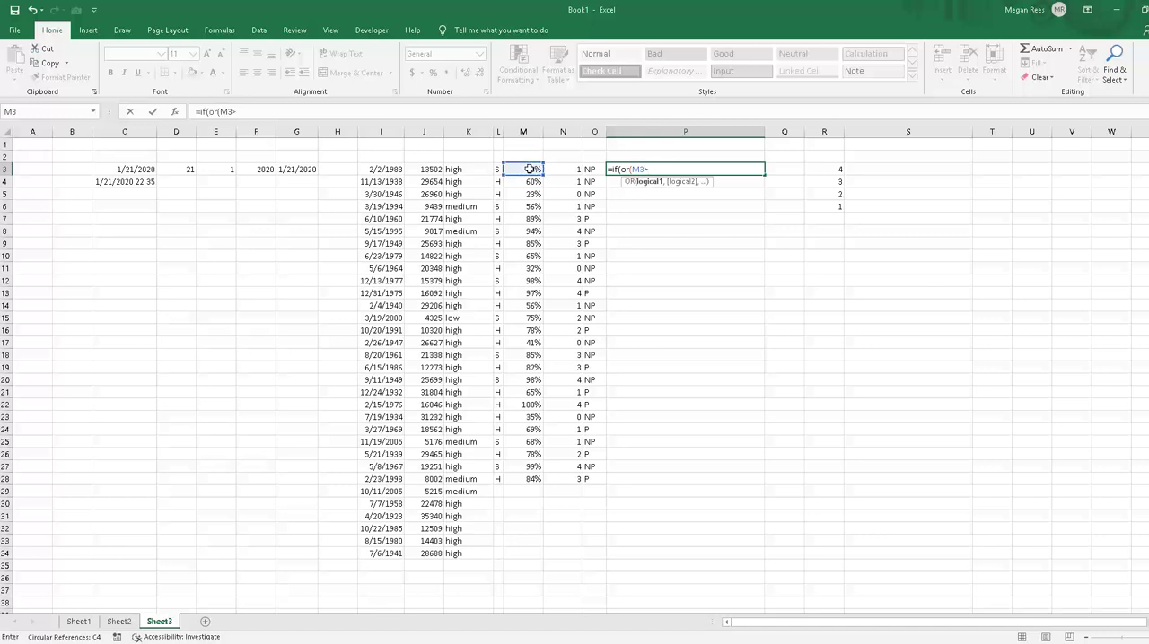
pyautogui.write('.80,')
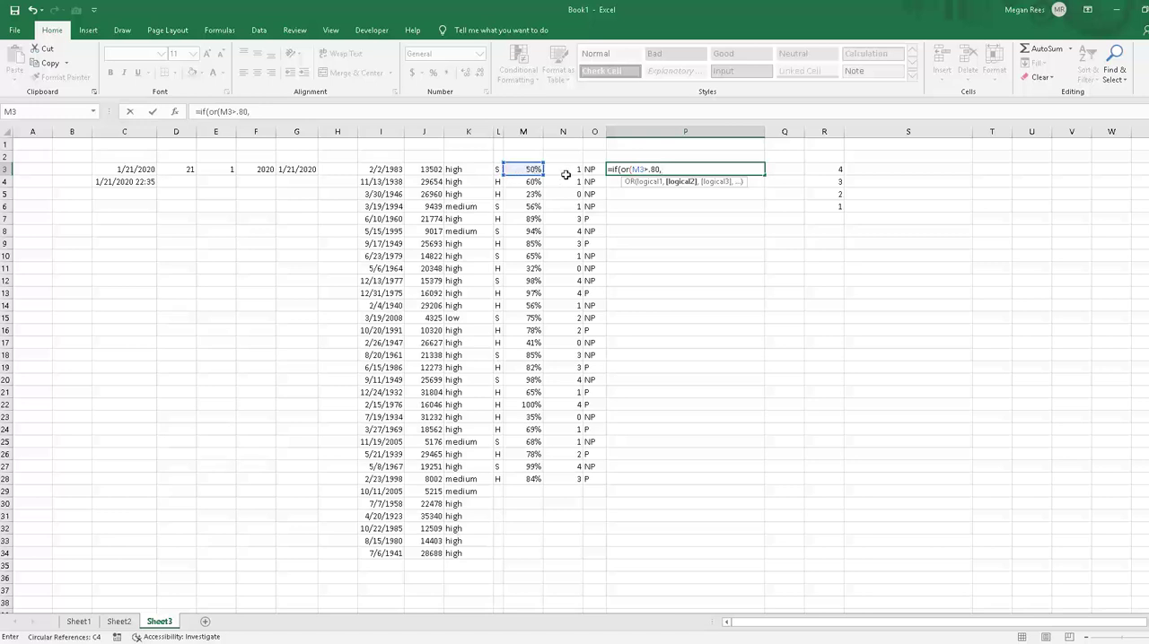
# Step: Add L3="H" as the second OR condition in P3 and return "P" when true and "NP" when false
pyautogui.click(498, 169)
pyautogui.write('="H"),')
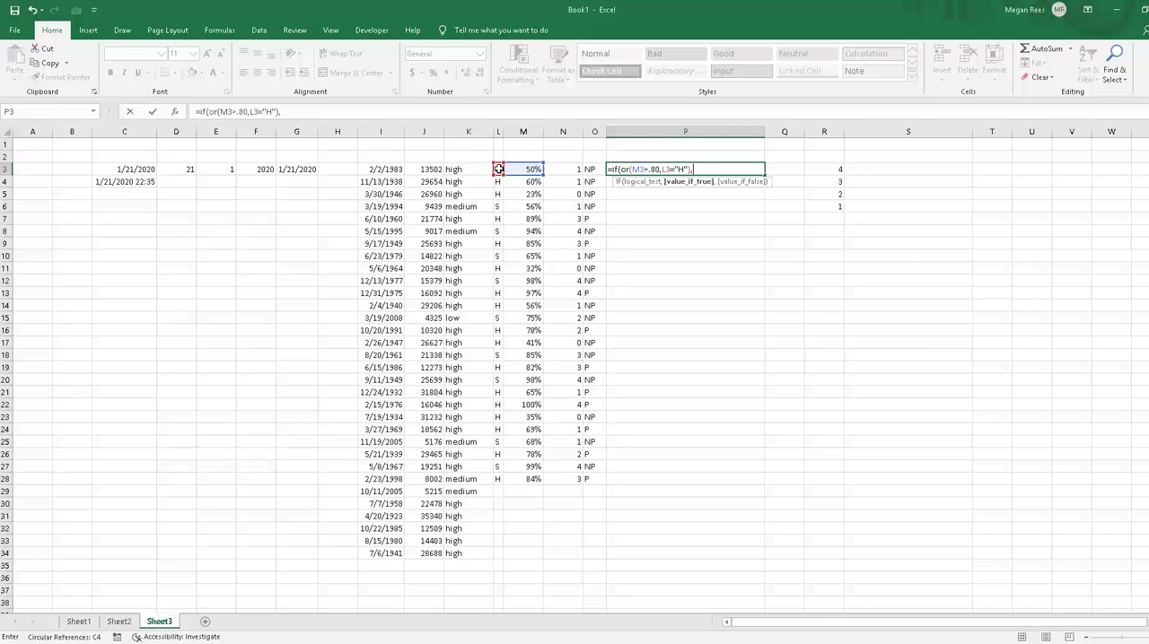
pyautogui.write('"P",')
pyautogui.press('BackSpace')
pyautogui.write('"NP")')
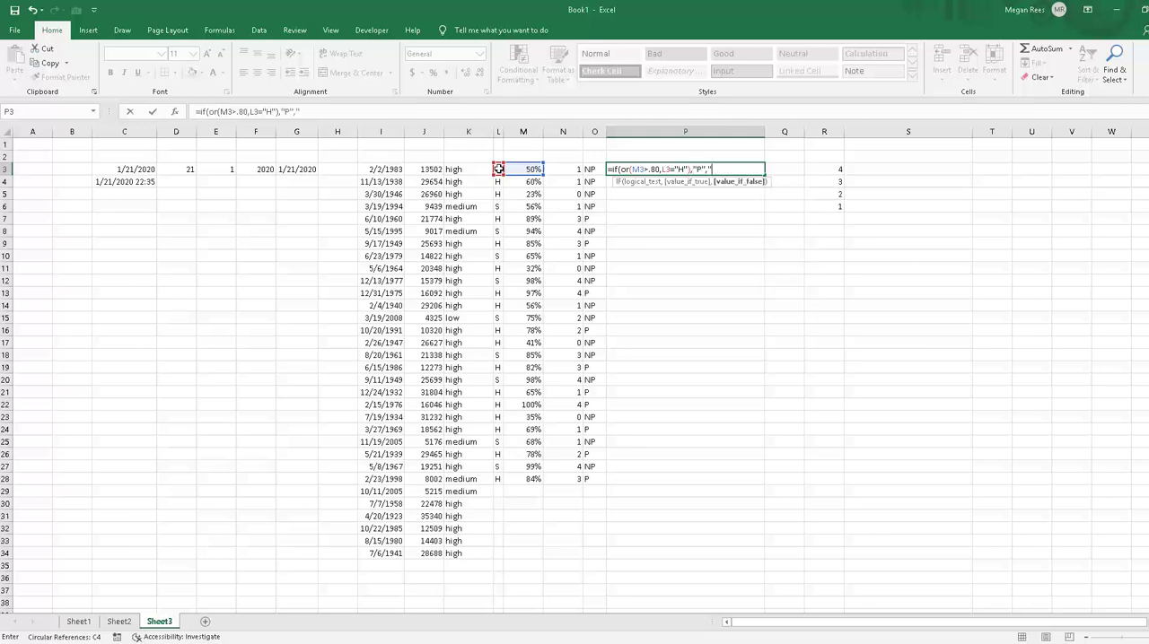
pyautogui.press('Return')
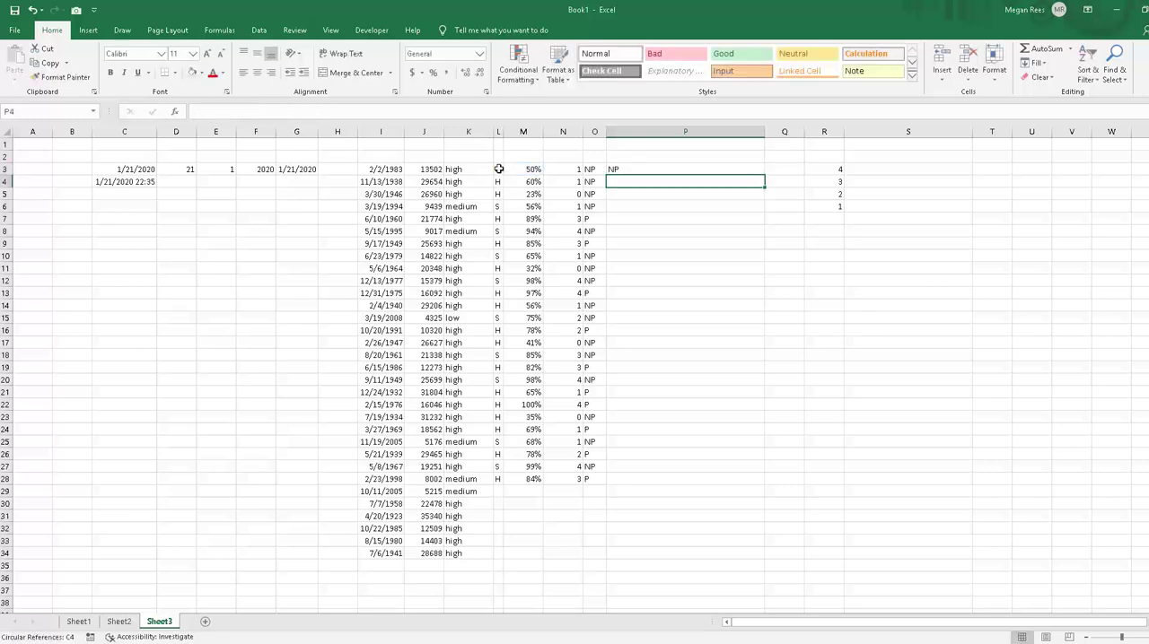
# Step: Fill the IF/OR formula from P3 down through P28
pyautogui.click(685, 171)
pyautogui.moveTo(763, 176); pyautogui.dragTo(723, 480)
pyautogui.click(720, 515)
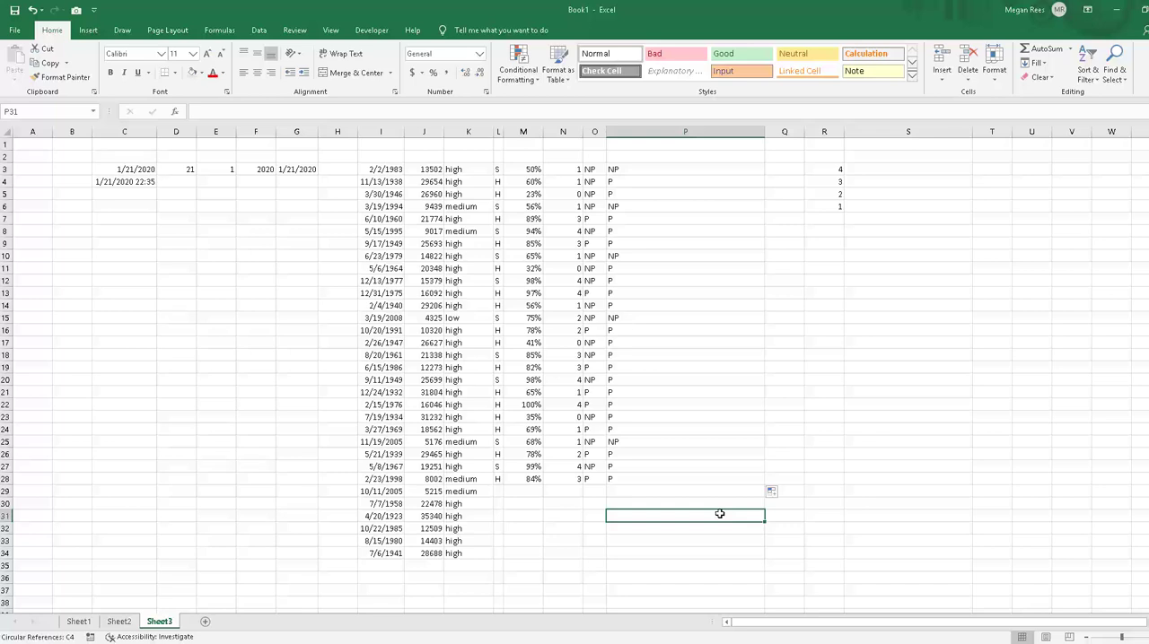
# Step: Examine the IF/OR results in column P against the percentages in column M
pyautogui.click(713, 392)
pyautogui.click(646, 161)
pyautogui.click(635, 177)
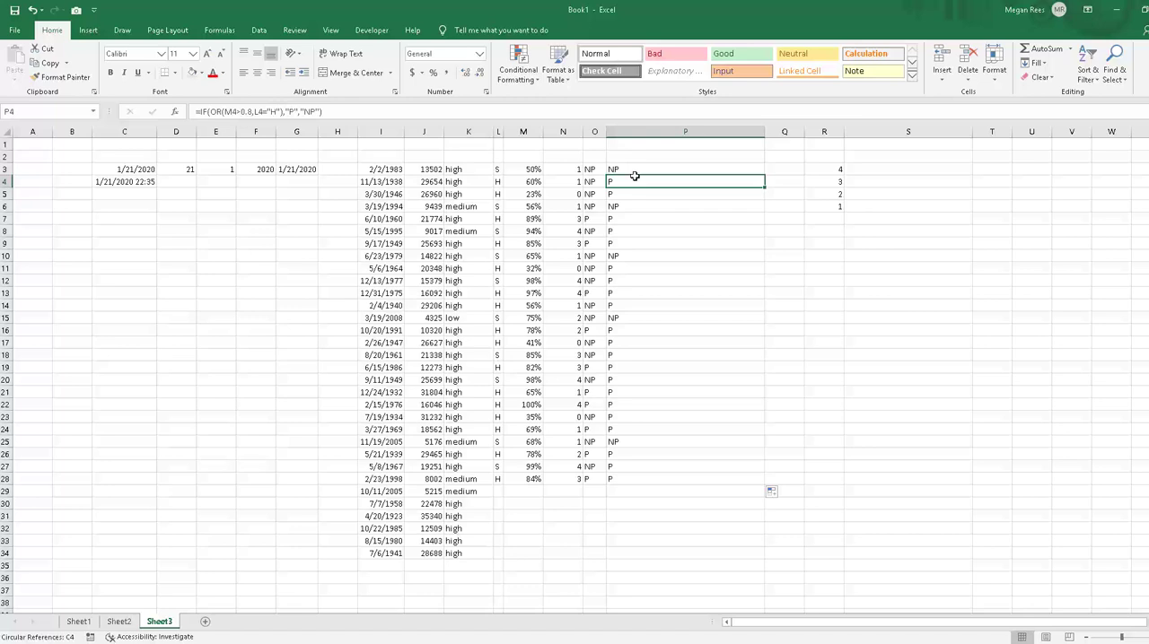
pyautogui.moveTo(656, 297); pyautogui.dragTo(666, 312)
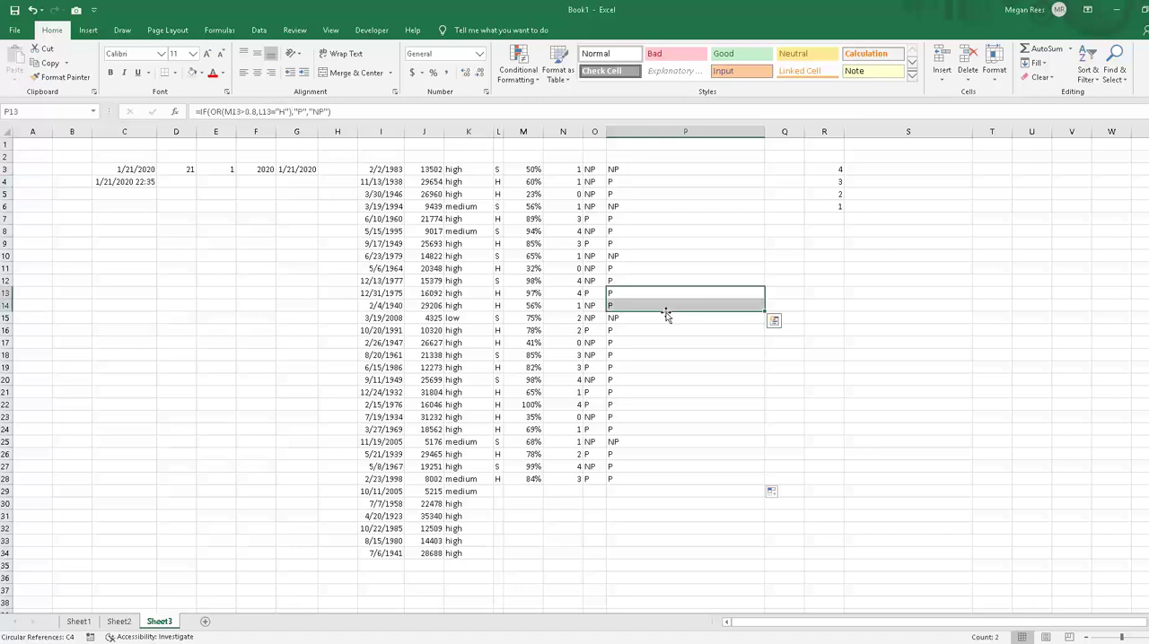
pyautogui.click(689, 257)
pyautogui.click(695, 205)
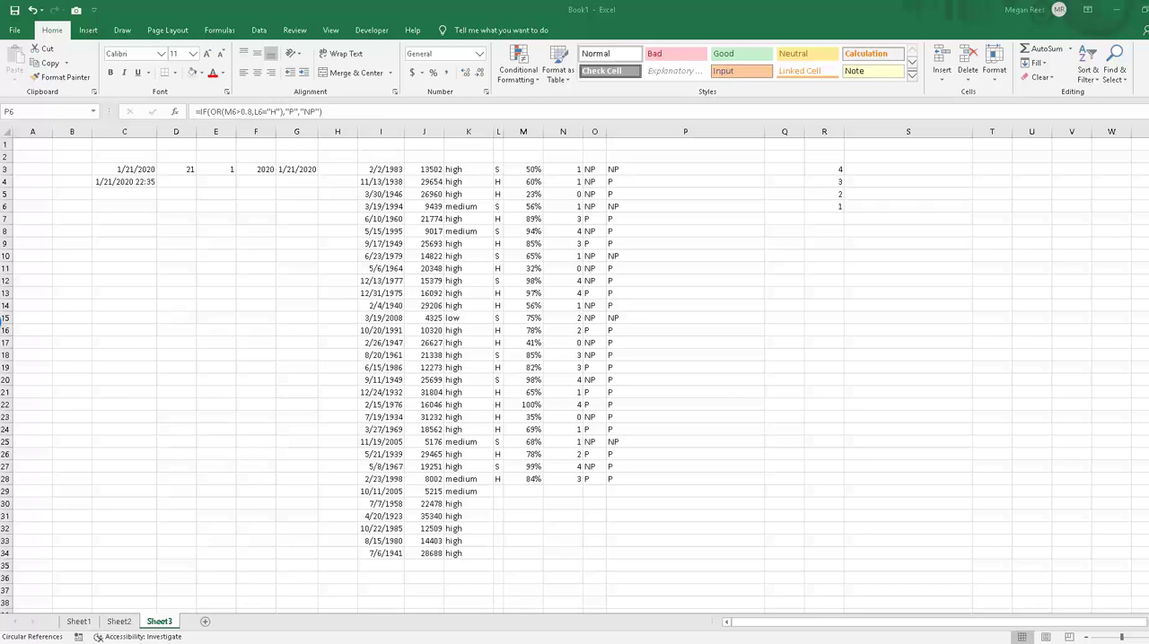
pyautogui.click(524, 341)
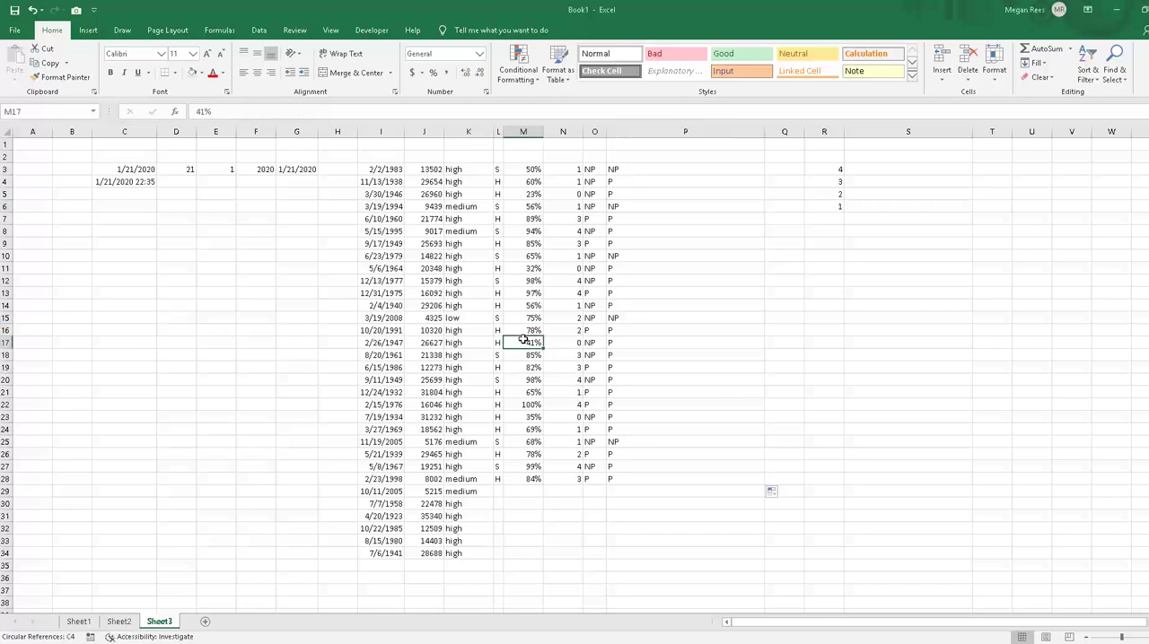
pyautogui.click(710, 319)
pyautogui.click(736, 244)
# Step: Narrow column P, widen column Q and select Q3
pyautogui.moveTo(757, 137); pyautogui.dragTo(833, 137)
pyautogui.click(692, 136)
pyautogui.moveTo(801, 232); pyautogui.dragTo(796, 242)
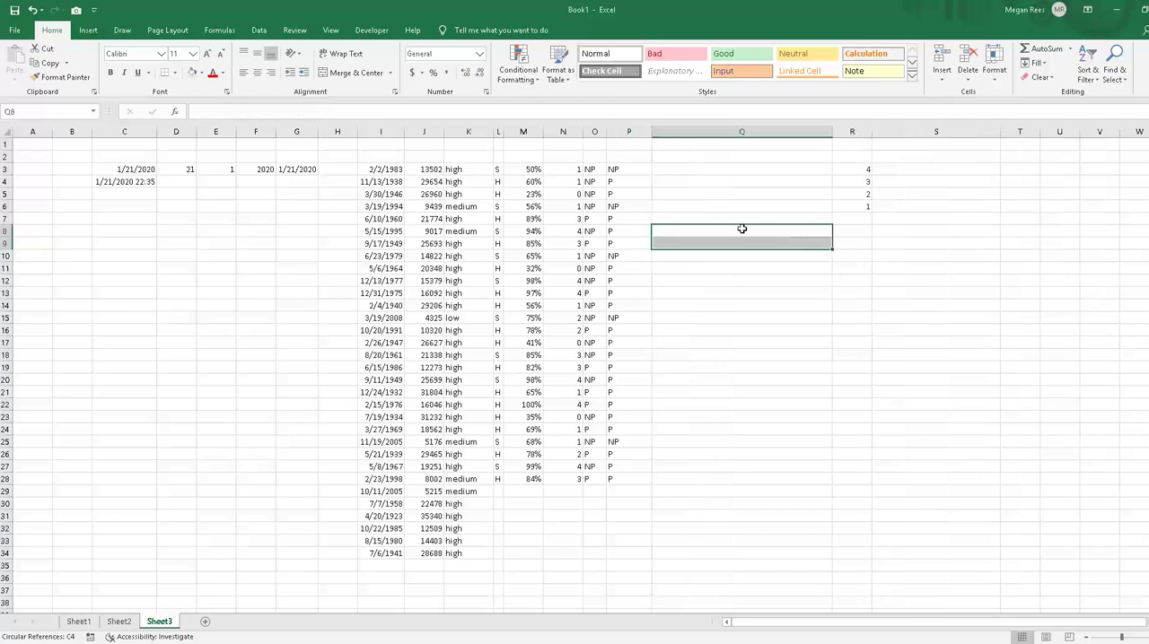
pyautogui.click(700, 181)
pyautogui.click(696, 169)
# Step: Enter a standalone AND formula in Q3 that tests M3>.50 and N3>1
pyautogui.write('=and(')
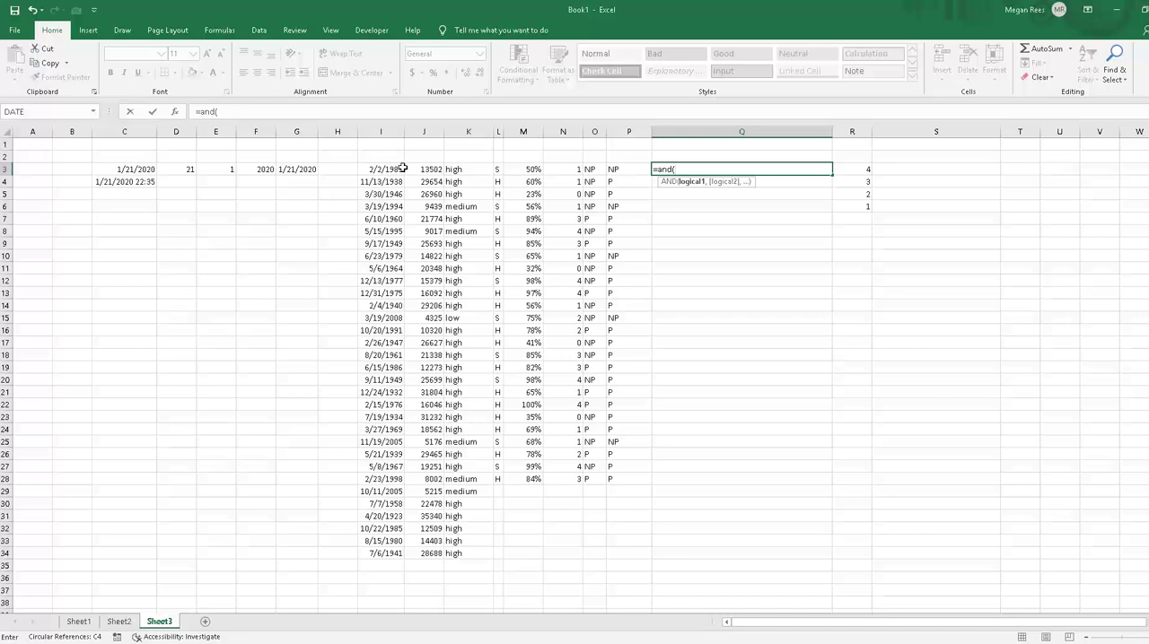
pyautogui.click(518, 168)
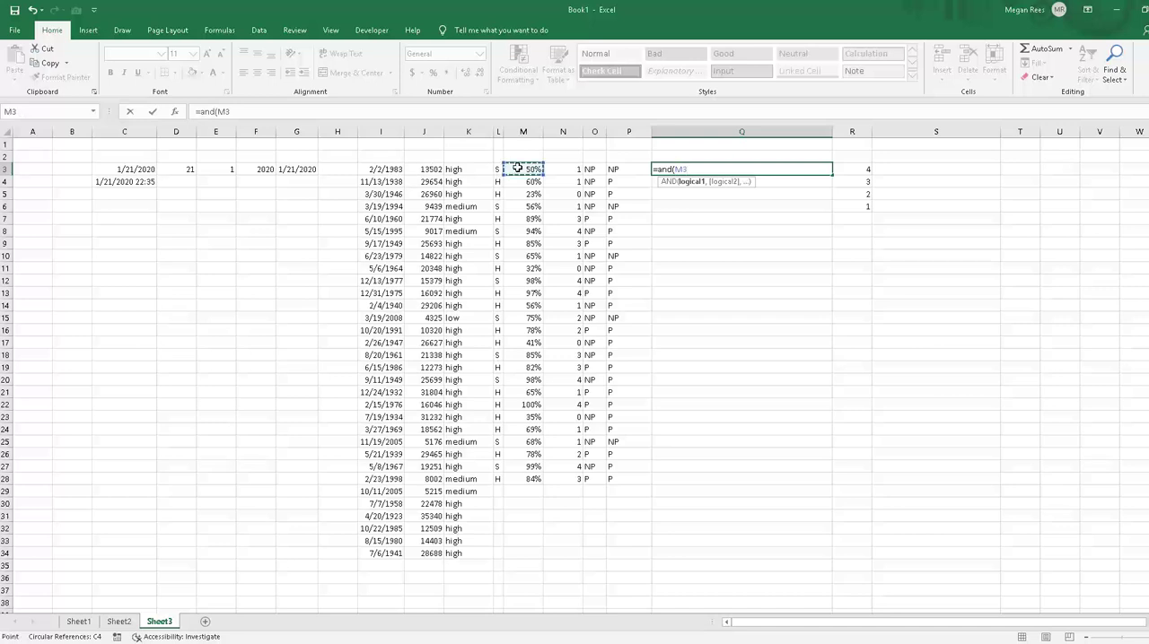
pyautogui.write('>.50,')
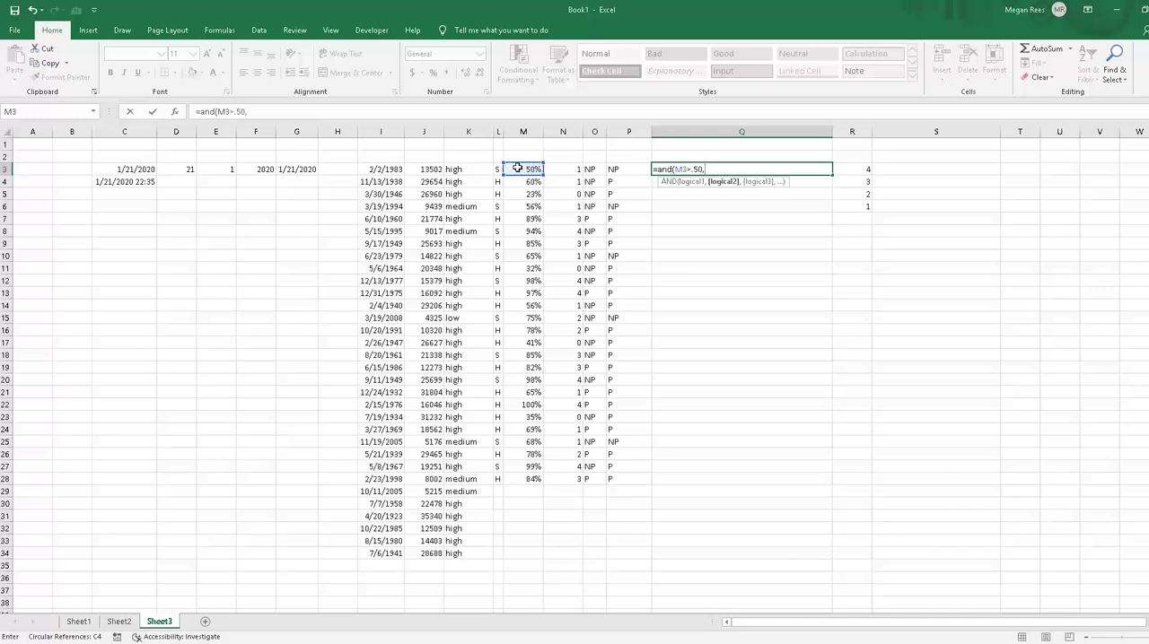
pyautogui.click(572, 168)
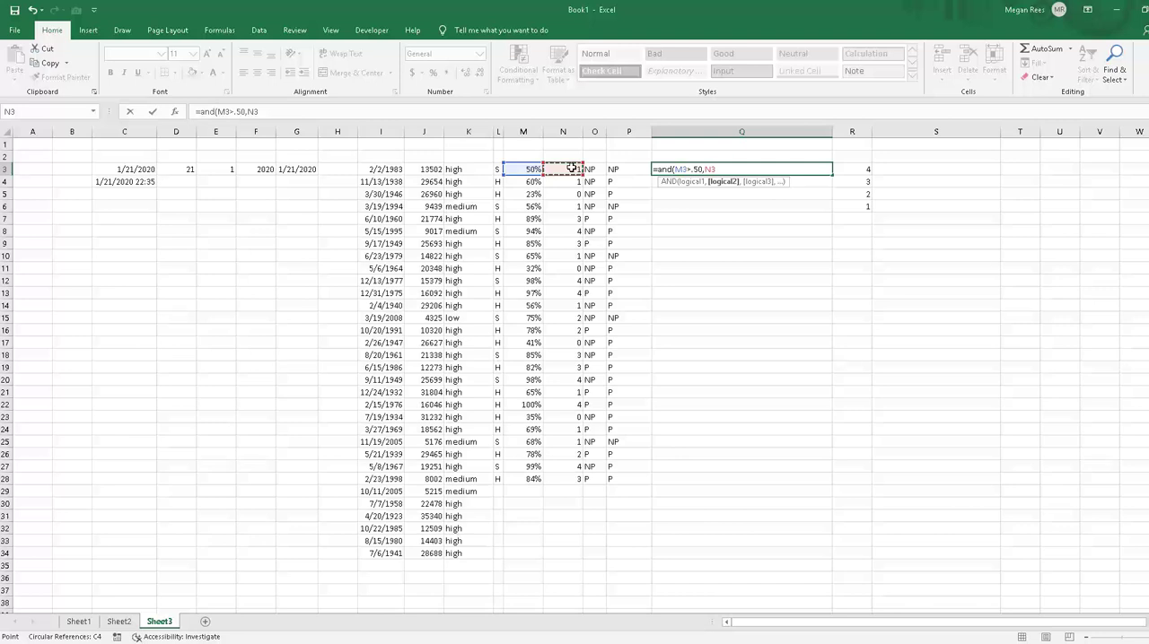
pyautogui.write('>1)')
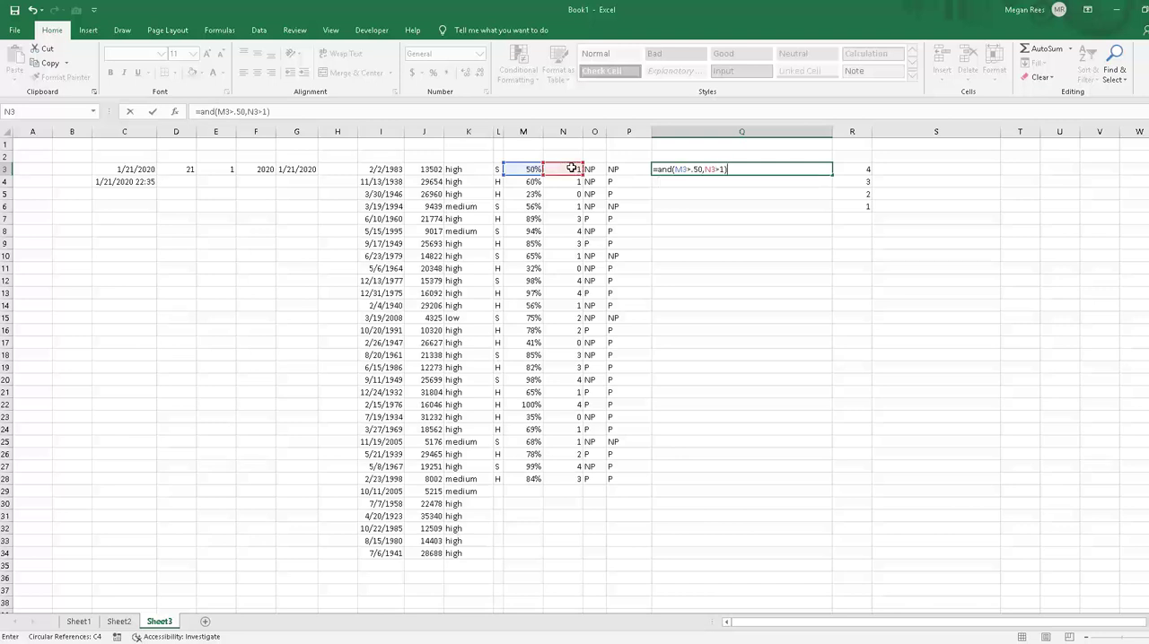
pyautogui.press('Return')
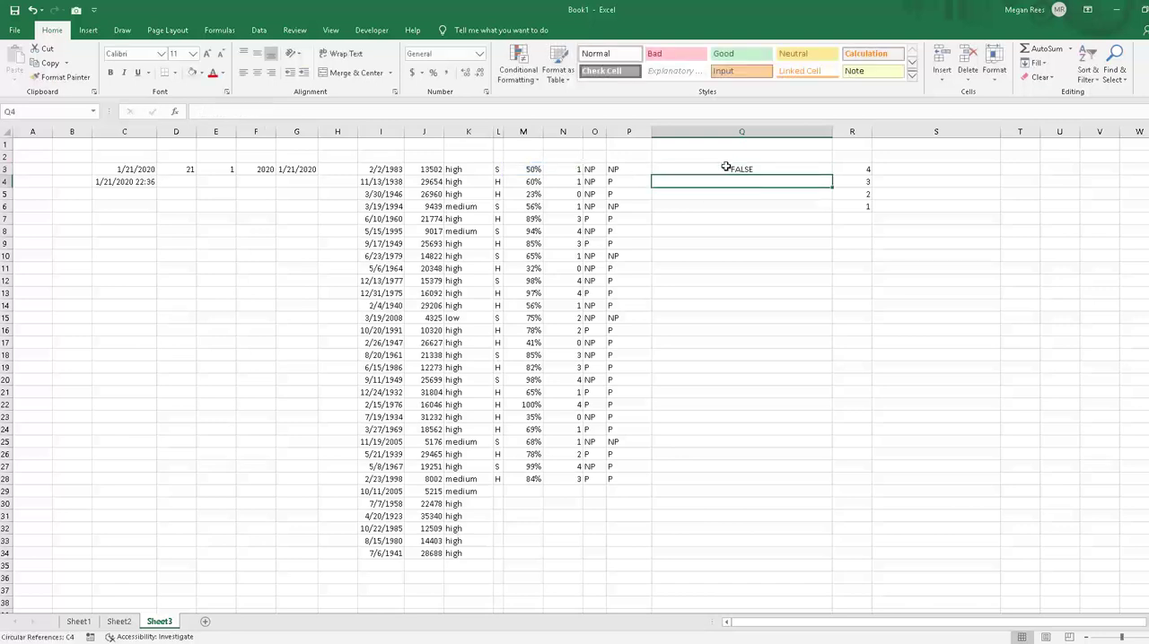
# Step: Fill the AND formula from Q3 down through Q28
pyautogui.click(727, 168)
pyautogui.moveTo(832, 175); pyautogui.dragTo(780, 481)
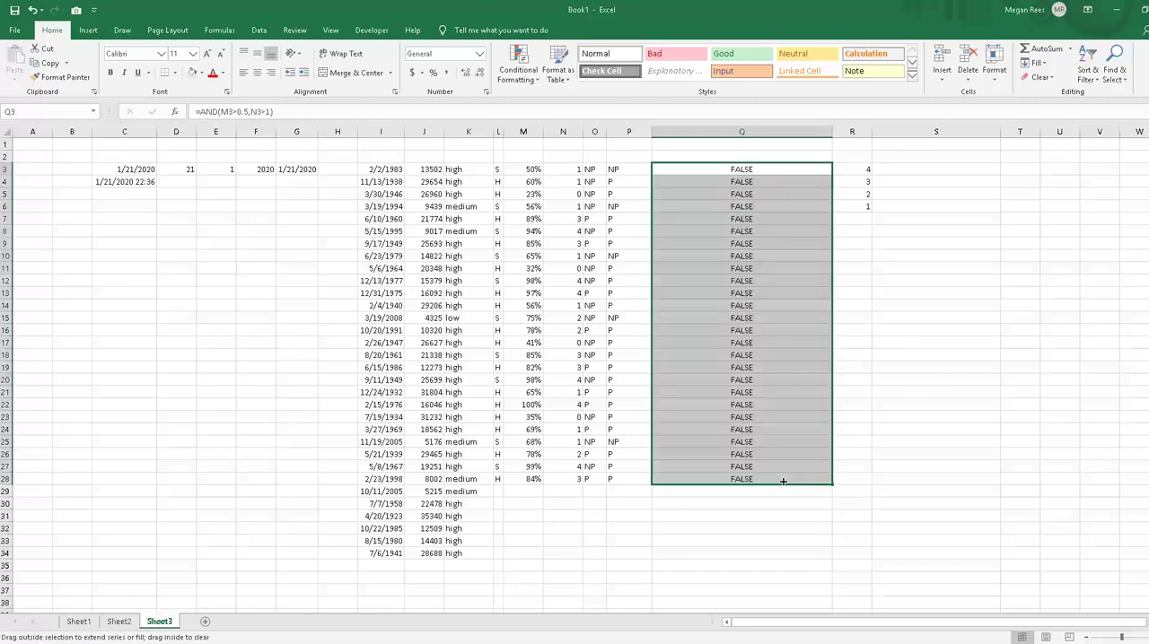
pyautogui.click(770, 405)
# Step: Replace AND with OR in Q3's formula, keeping both conditions
pyautogui.click(727, 172)
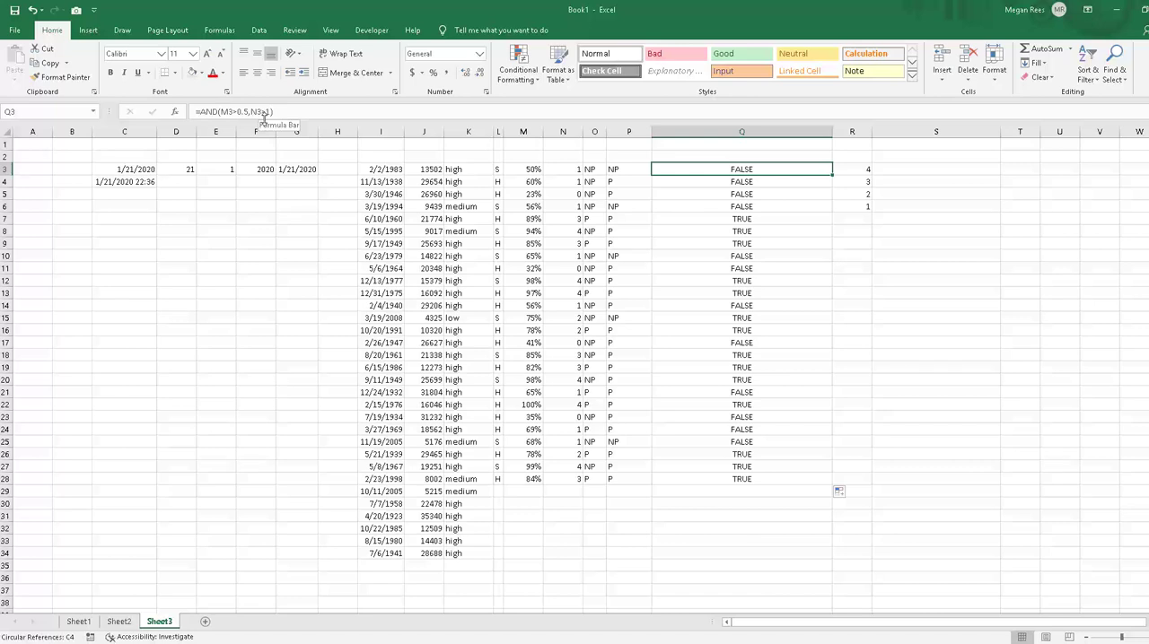
pyautogui.click(212, 112)
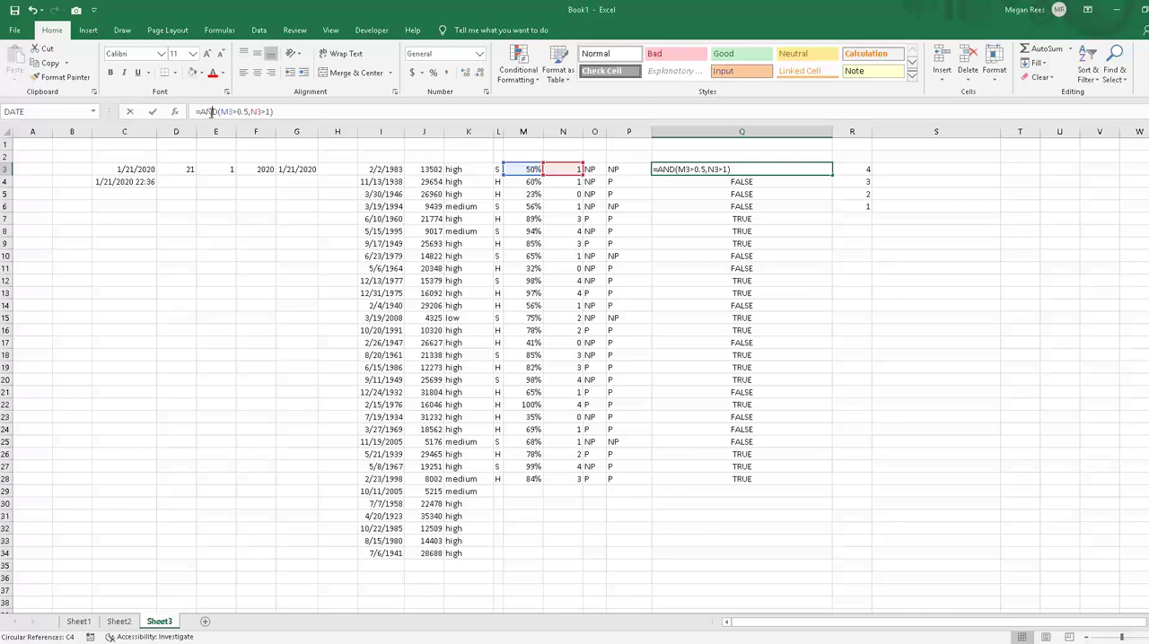
pyautogui.moveTo(205, 113); pyautogui.dragTo(220, 113)
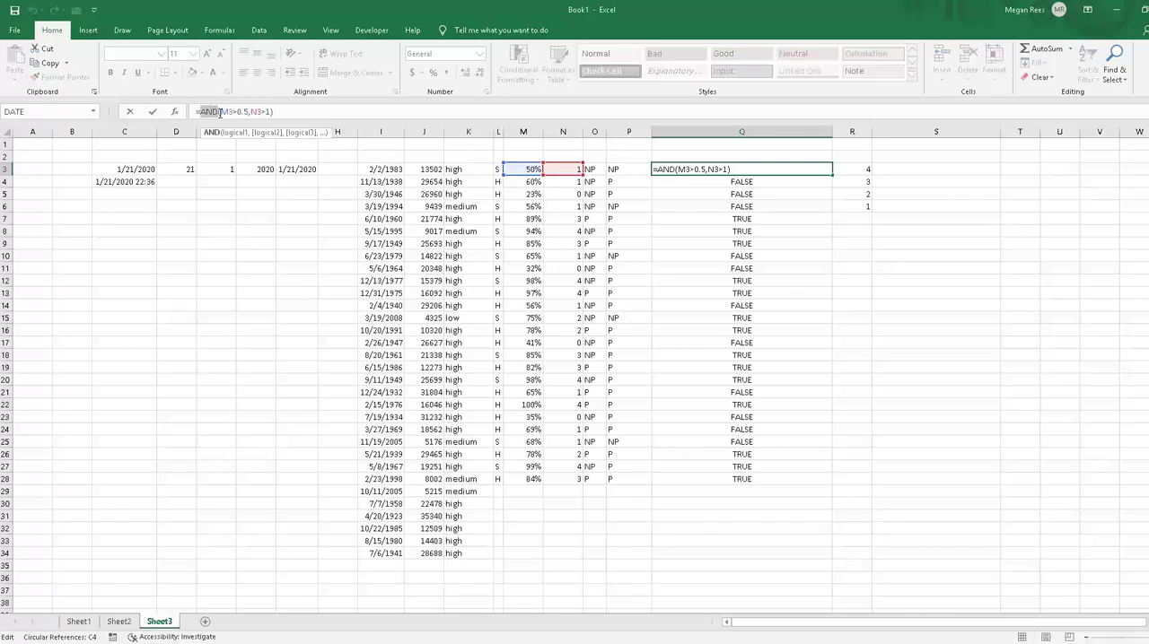
pyautogui.write('or')
pyautogui.press('Return')
# Step: Fill Q3's OR formula down column Q through Q28
pyautogui.click(738, 167)
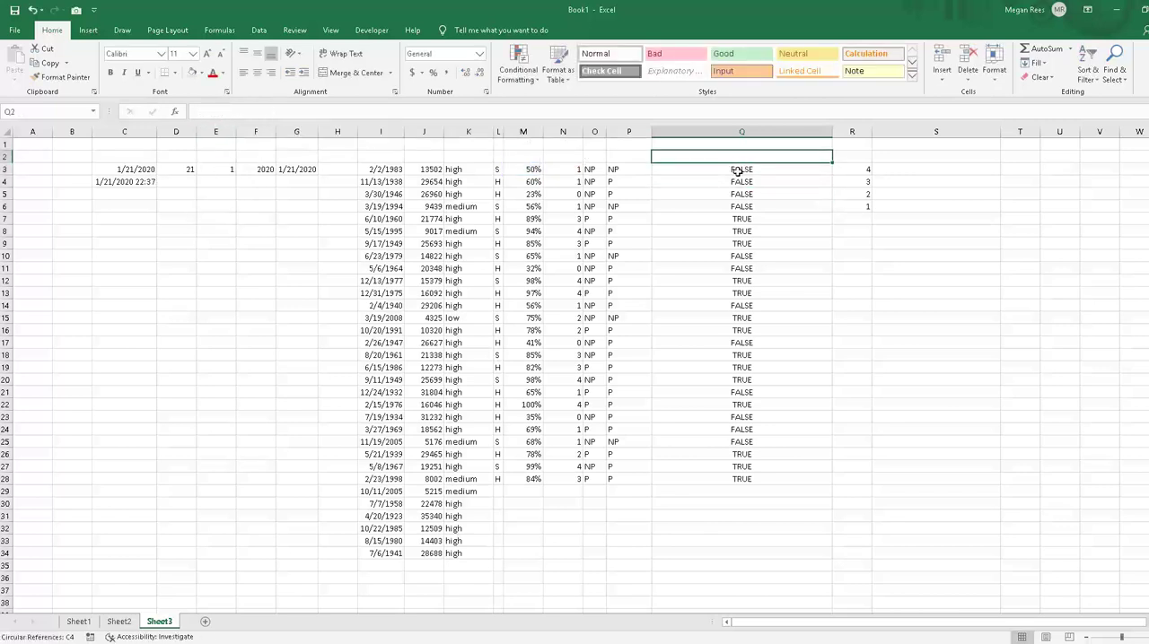
pyautogui.doubleClick(828, 178)
pyautogui.click(950, 393)
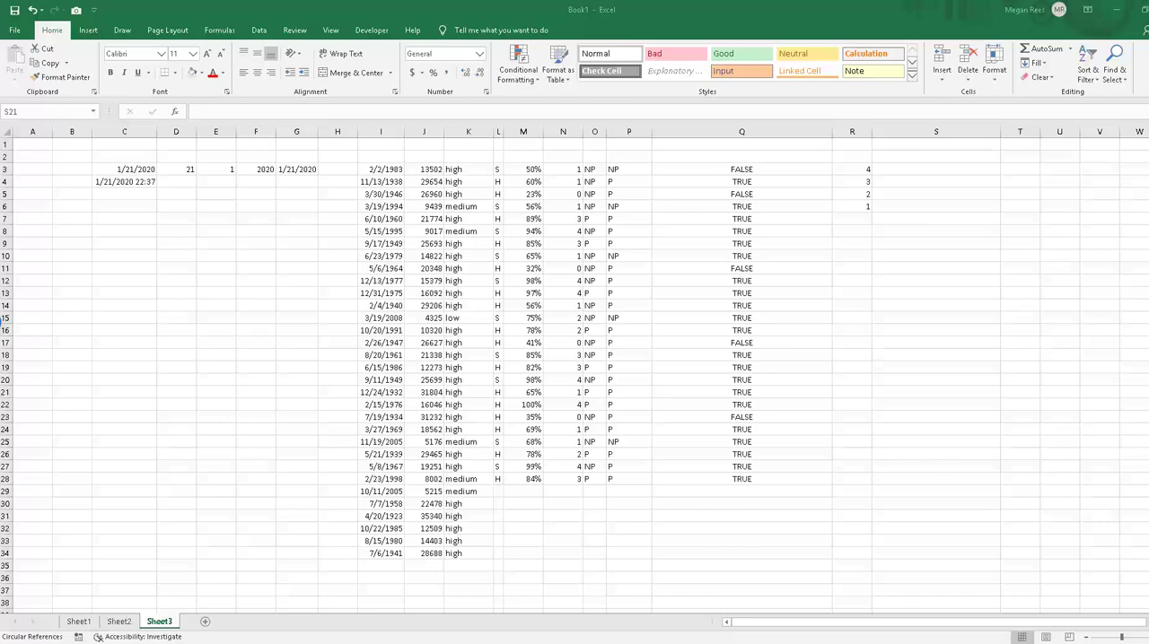
pyautogui.click(330, 369)
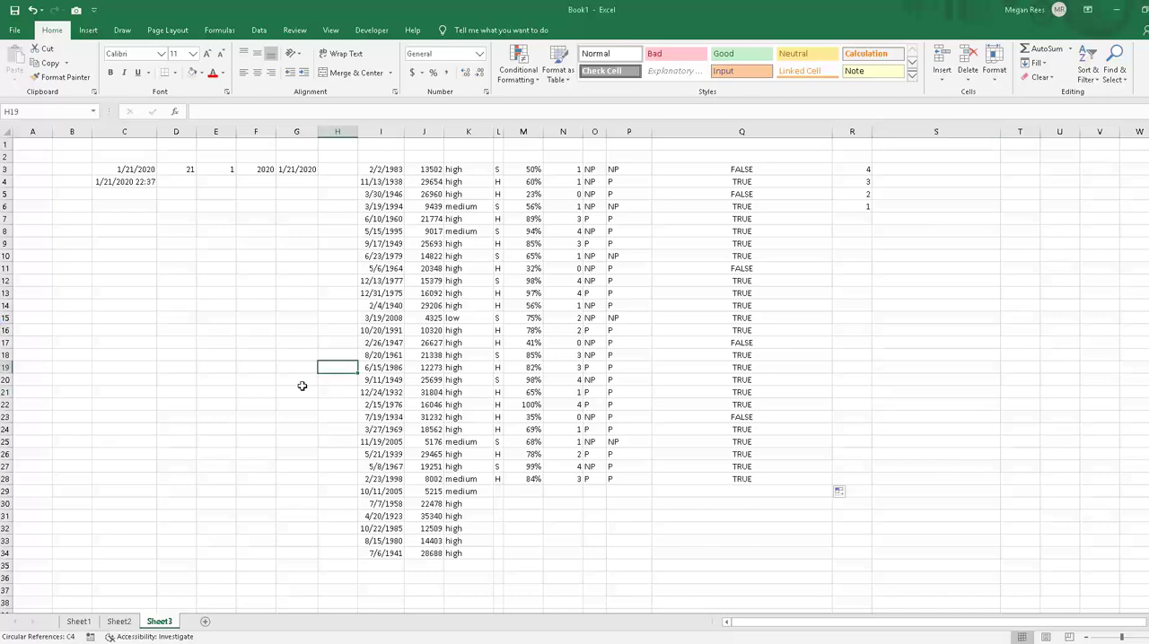
pyautogui.click(286, 343)
pyautogui.scroll(-2, 285, 343)
pyautogui.scroll(1, 285, 343)
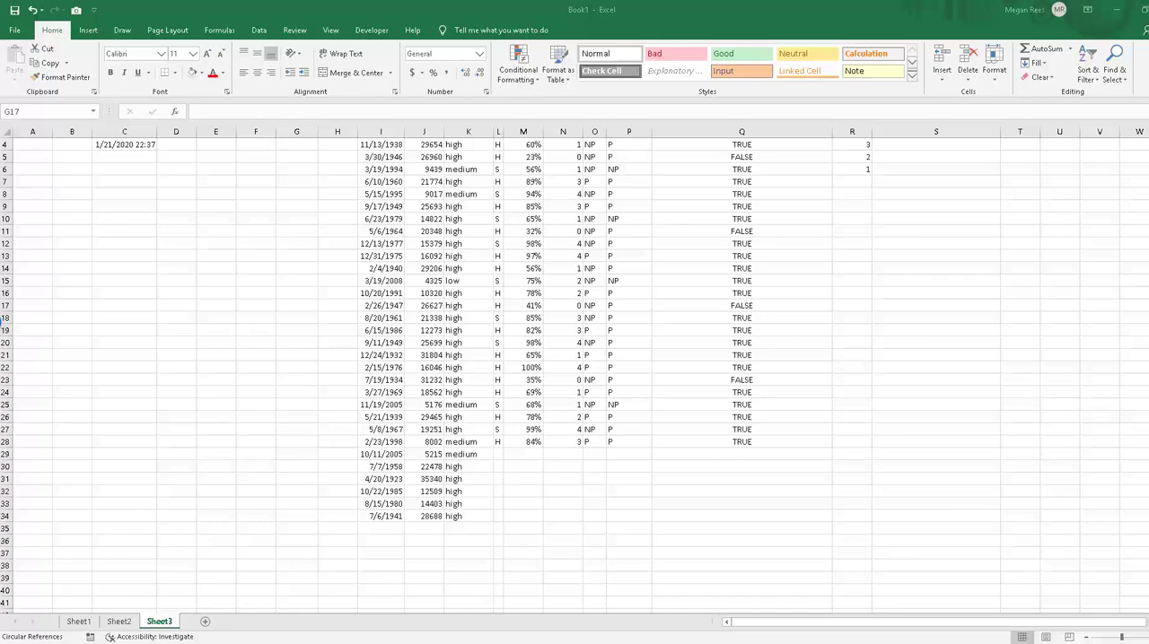
# Step: Switch to the Excel 2019 Lesson 5 key workbook, examine the Down status formulas on the Application sheet, and return to Book1
pyautogui.moveTo(0, 73); pyautogui.dragTo(581, 74)
pyautogui.click(835, 68)
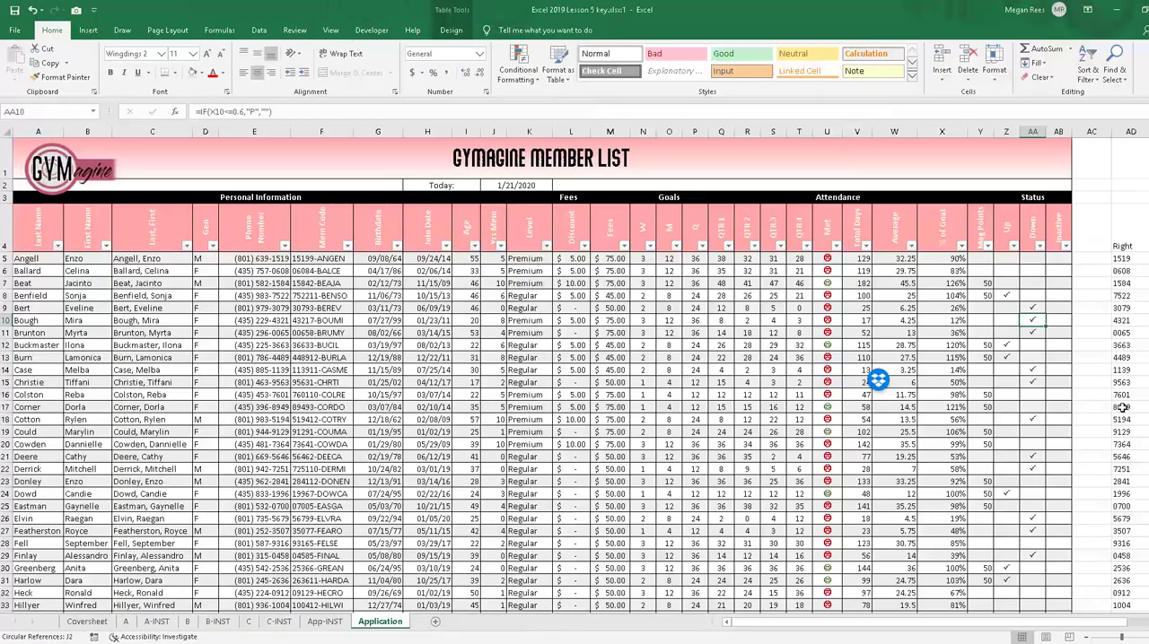
pyautogui.scroll(-4, 974, 415)
pyautogui.click(1032, 269)
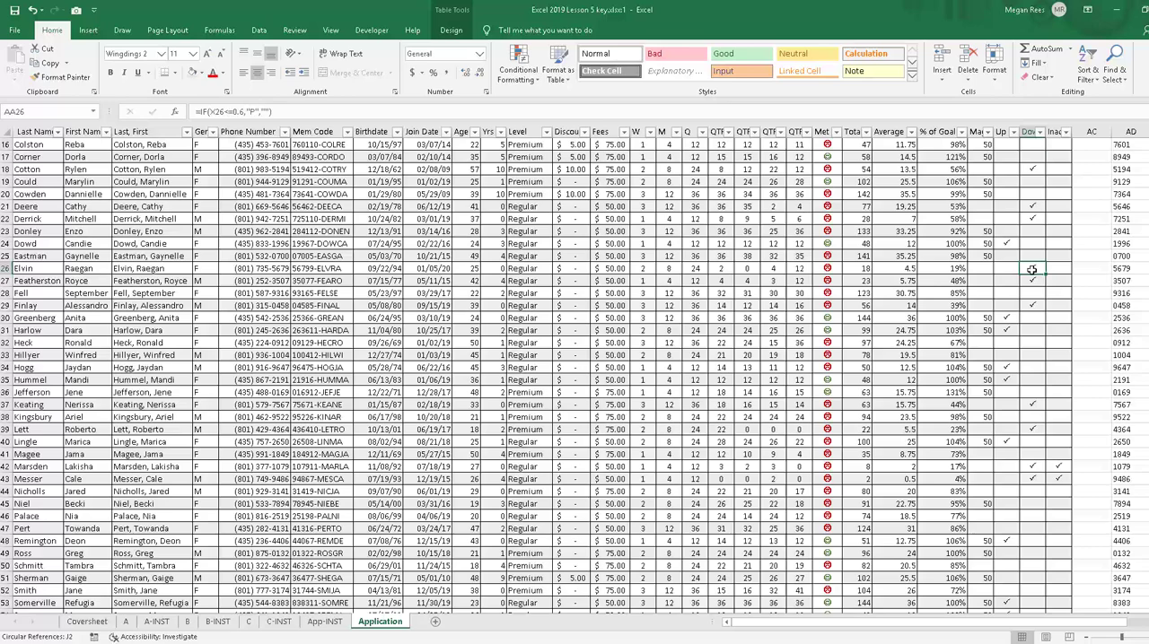
pyautogui.click(1023, 531)
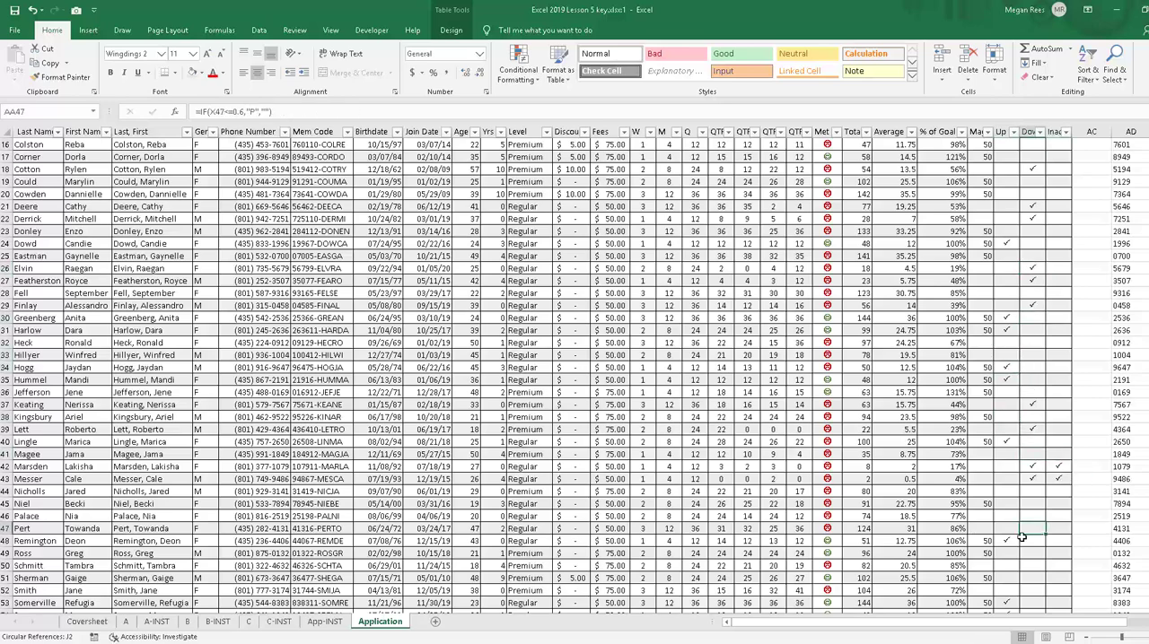
pyautogui.scroll(-10, 828, 462)
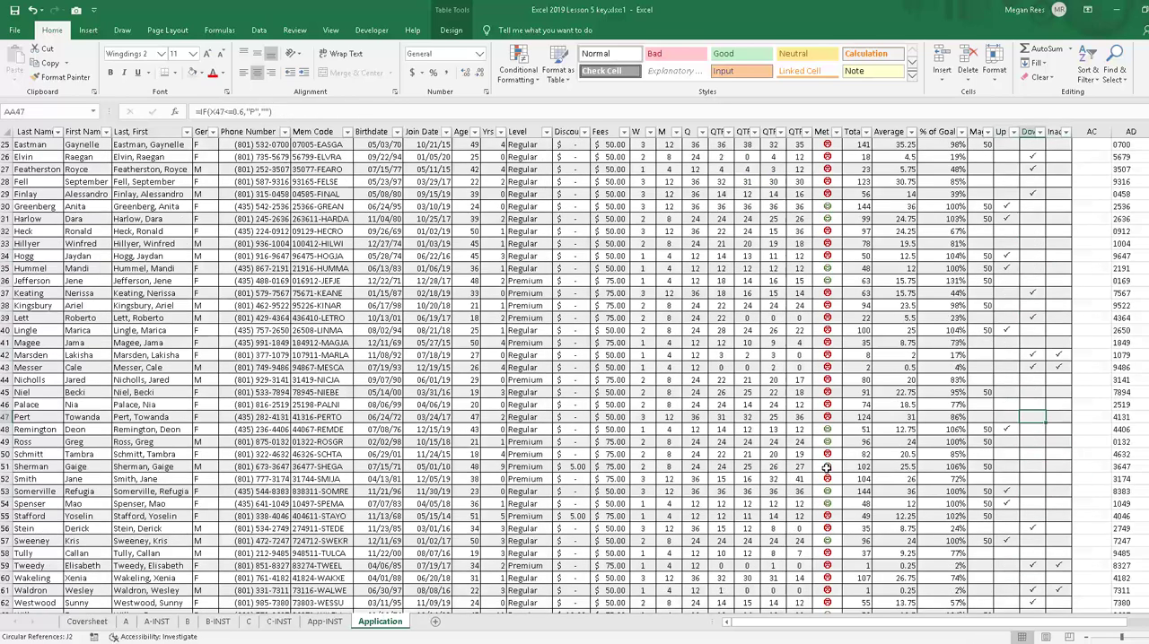
pyautogui.scroll(15, 852, 468)
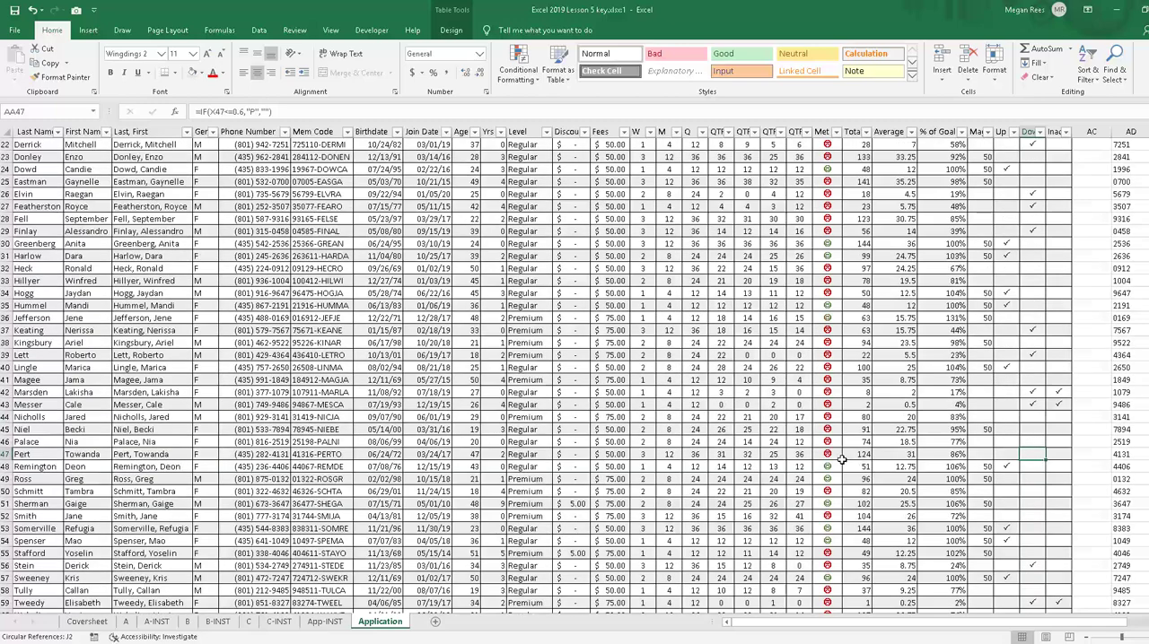
pyautogui.click(1116, 10)
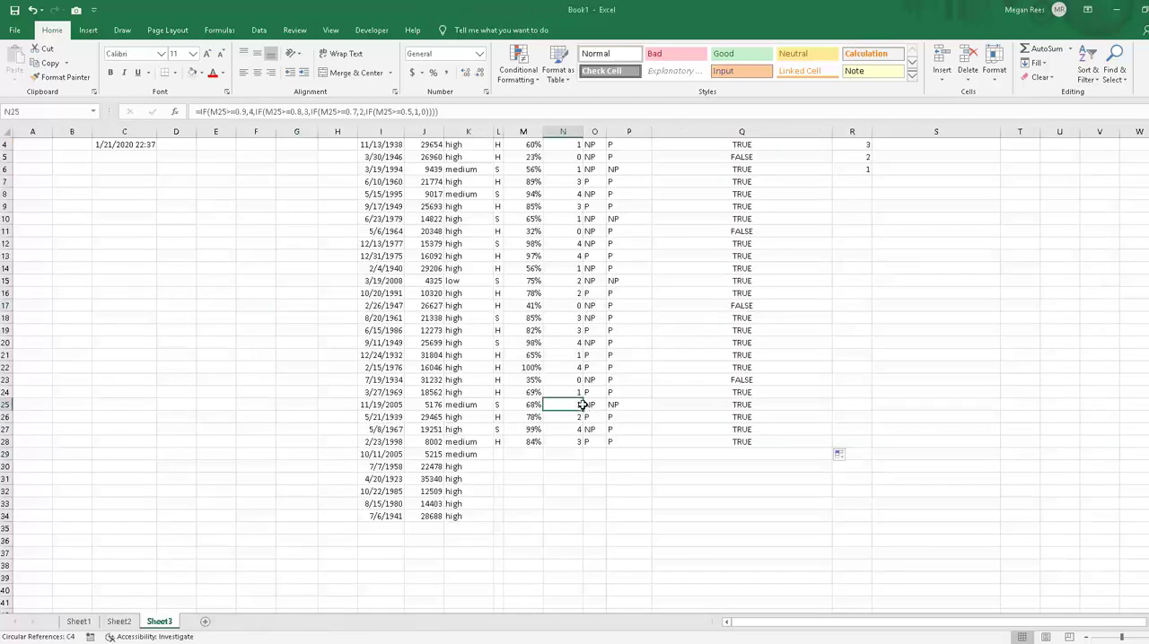